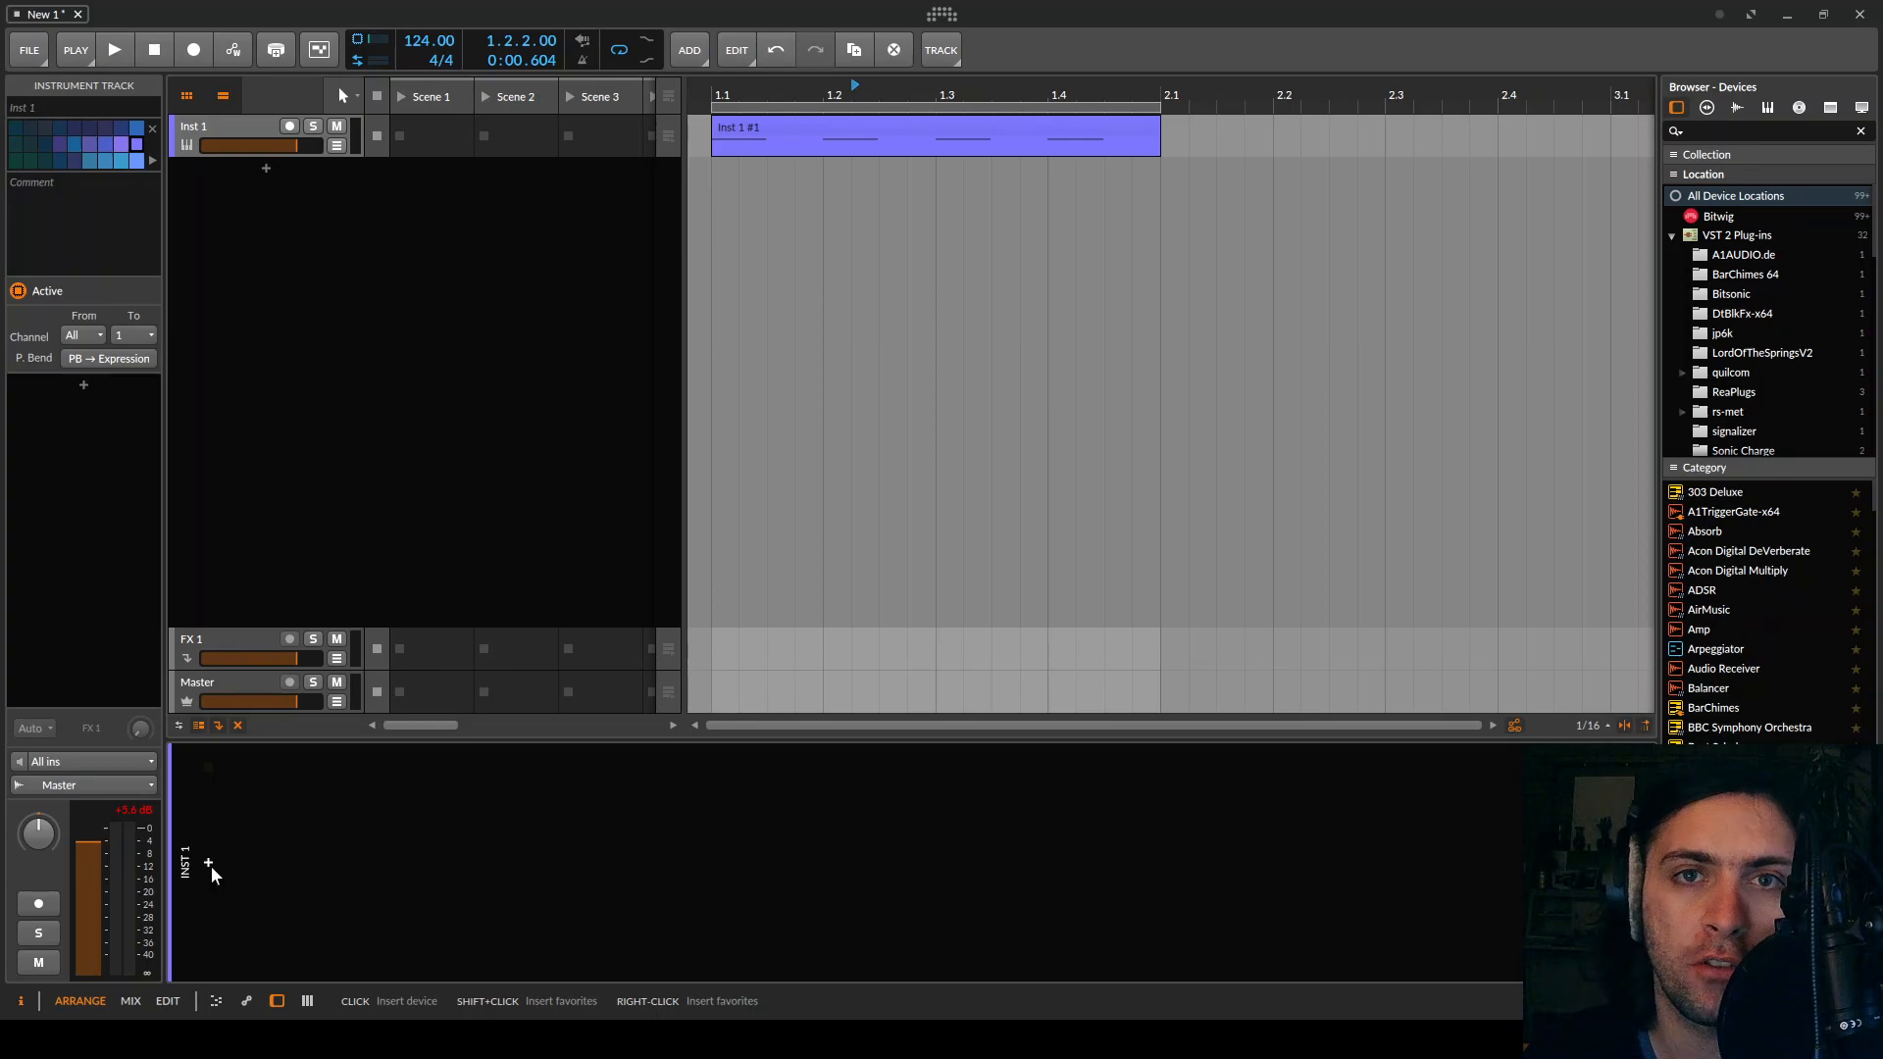
Insert the NoizeClick synth into the Inst 1 track's empty device chain
{"action": "left_click", "coordinate": [208, 863]}
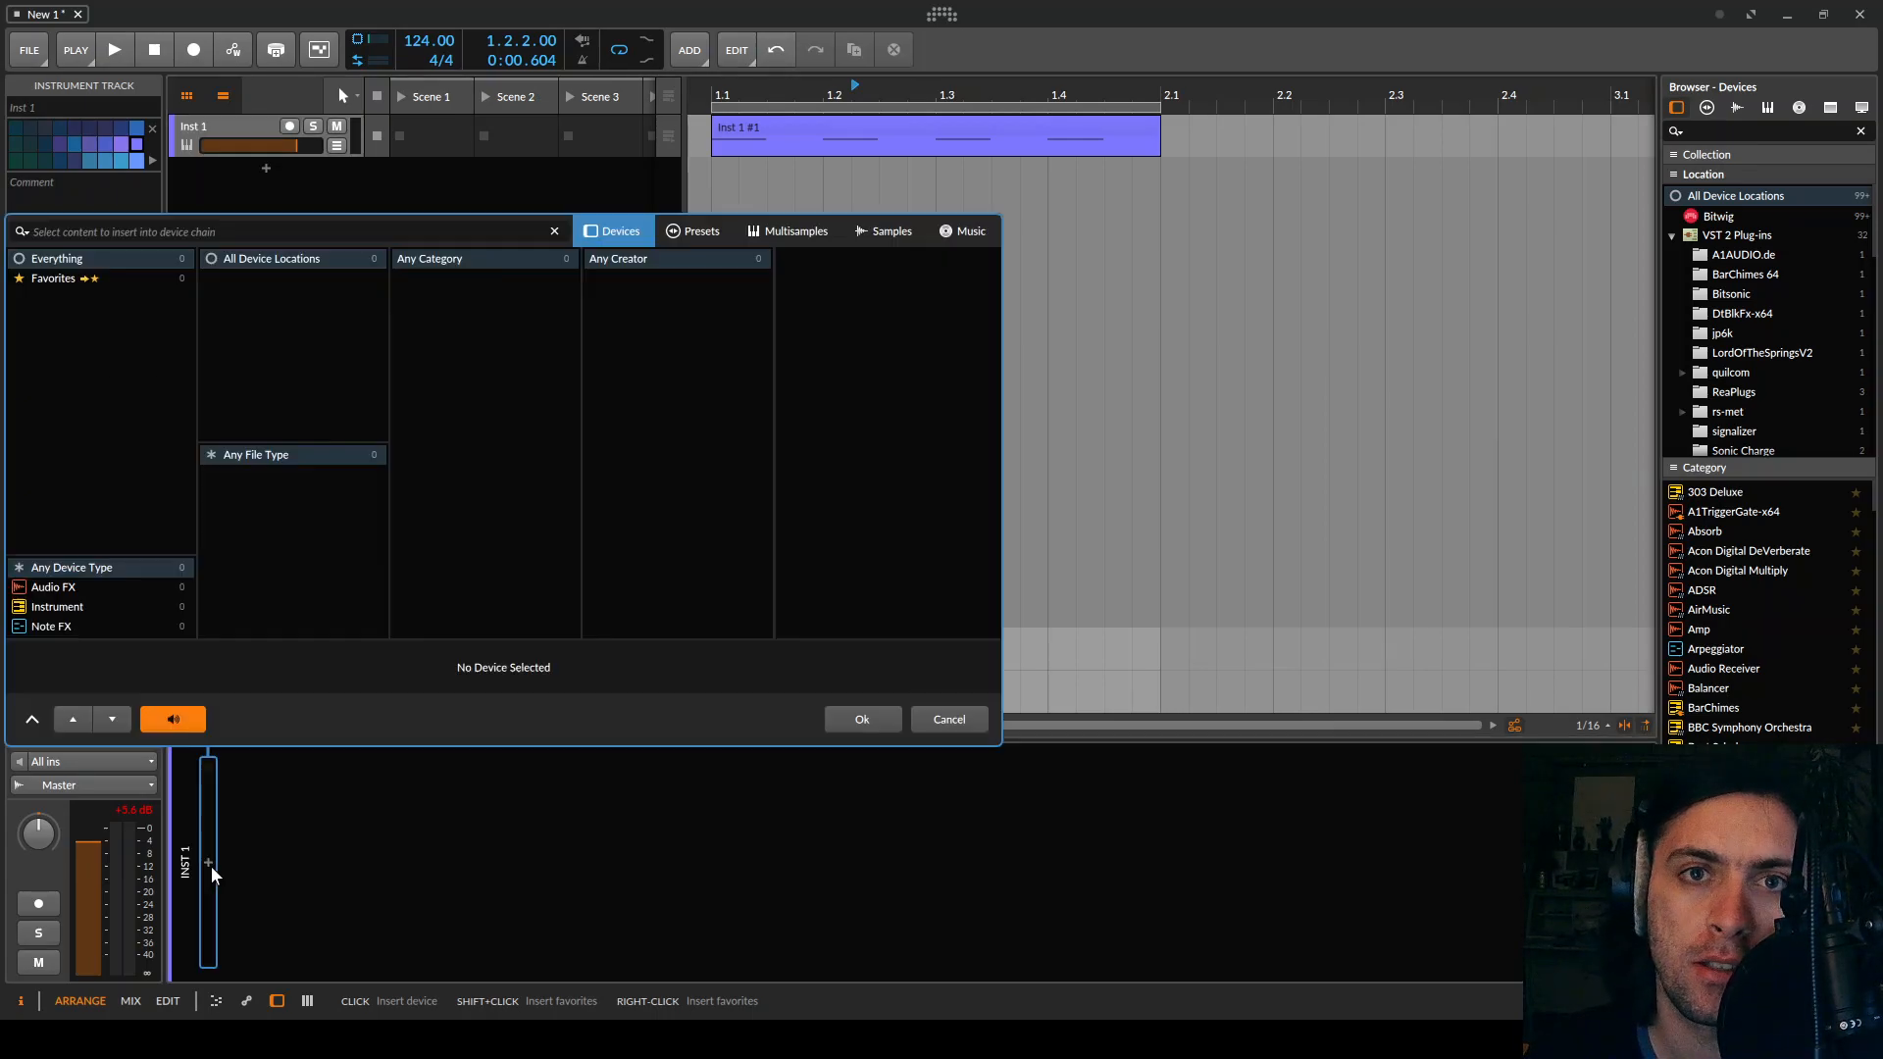
{"action": "type", "text": "cli"}
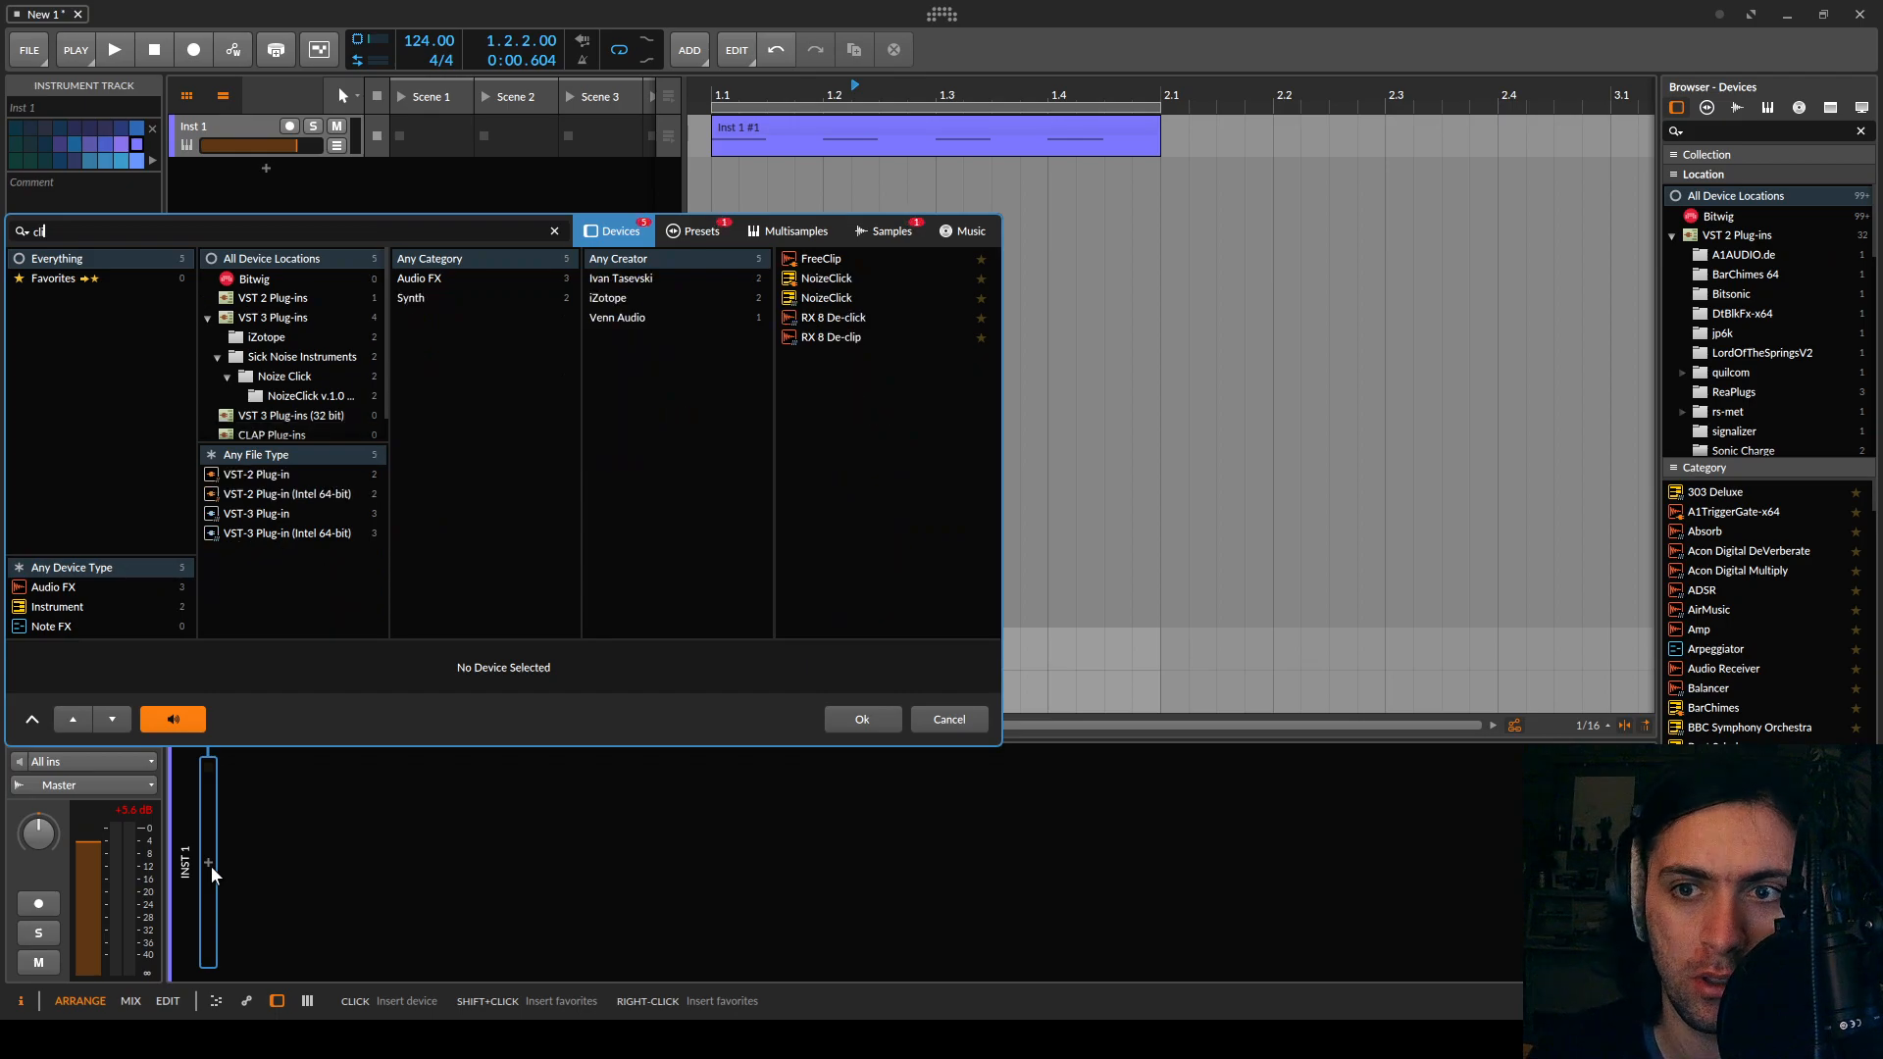
{"action": "left_click", "coordinate": [827, 299]}
{"action": "double_click", "coordinate": [826, 299]}
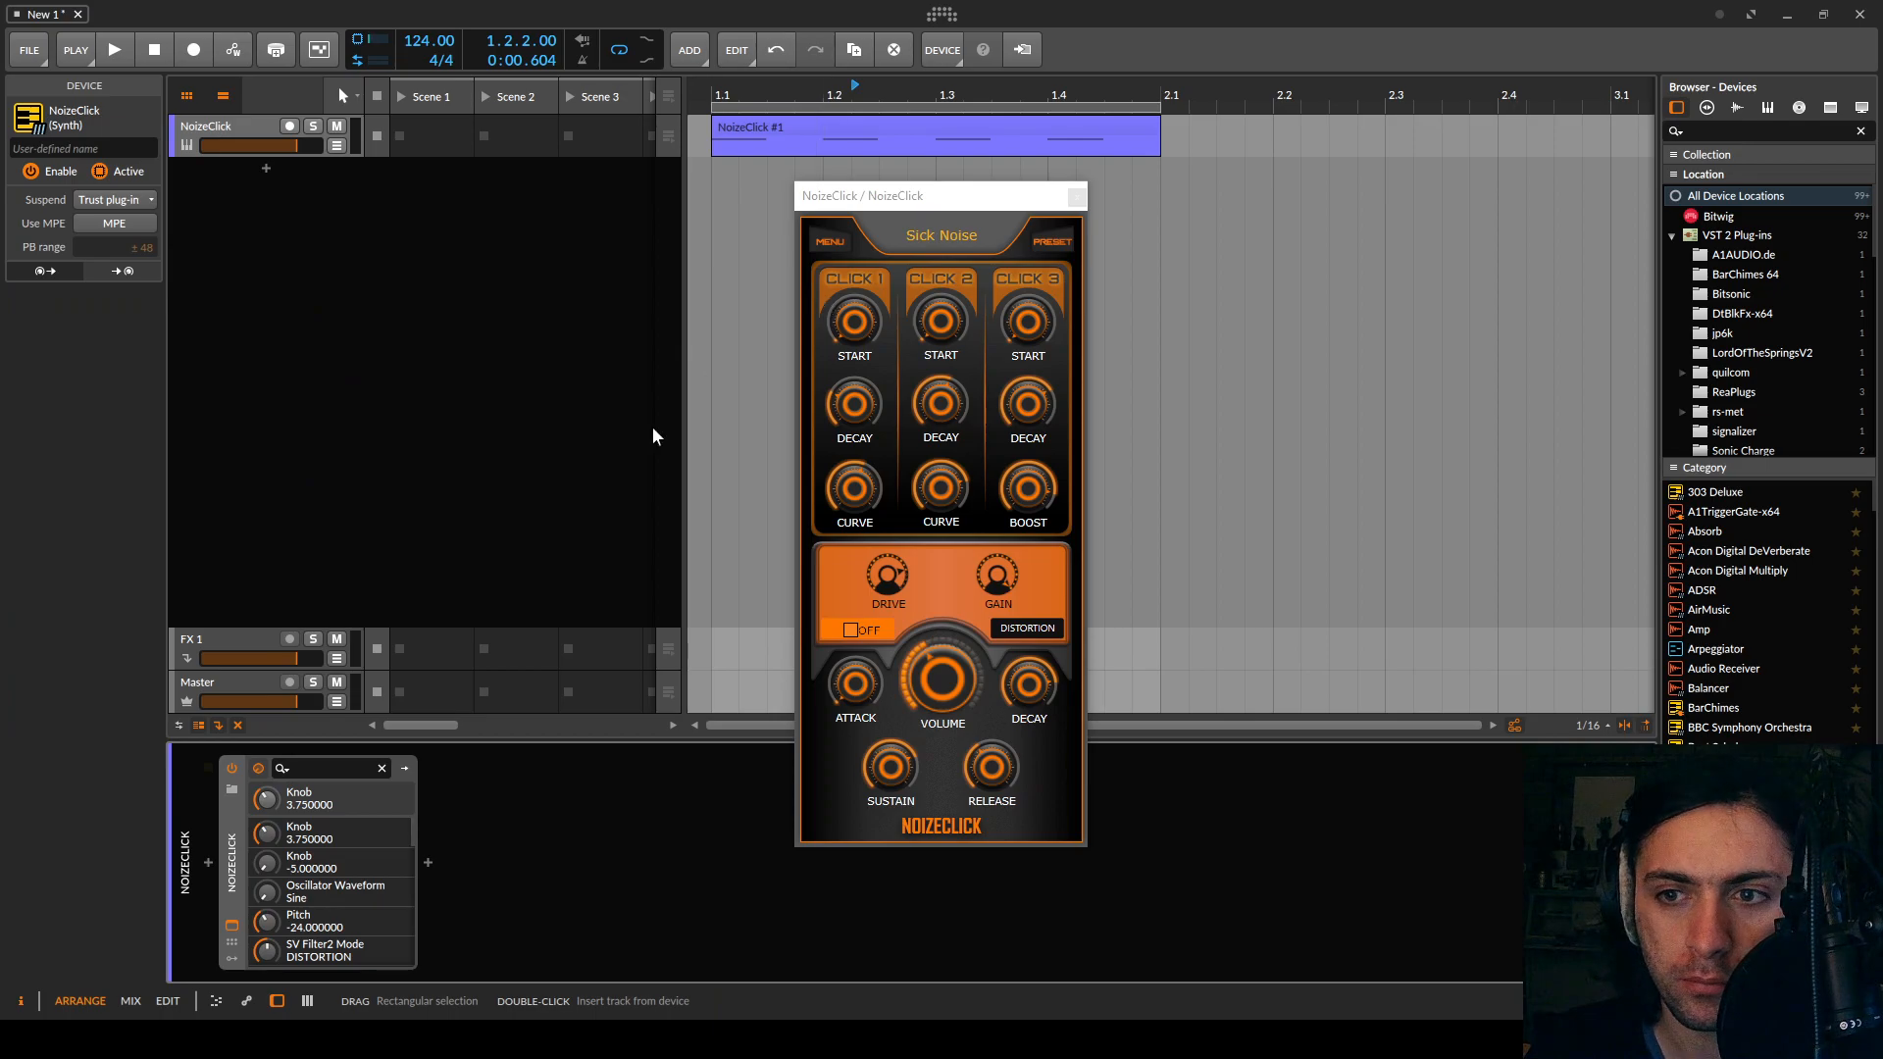
Insert the other listed NoizeClick version ahead of the existing one and delete the original instance from the chain
{"action": "left_click", "coordinate": [207, 865]}
{"action": "type", "text": "noize"}
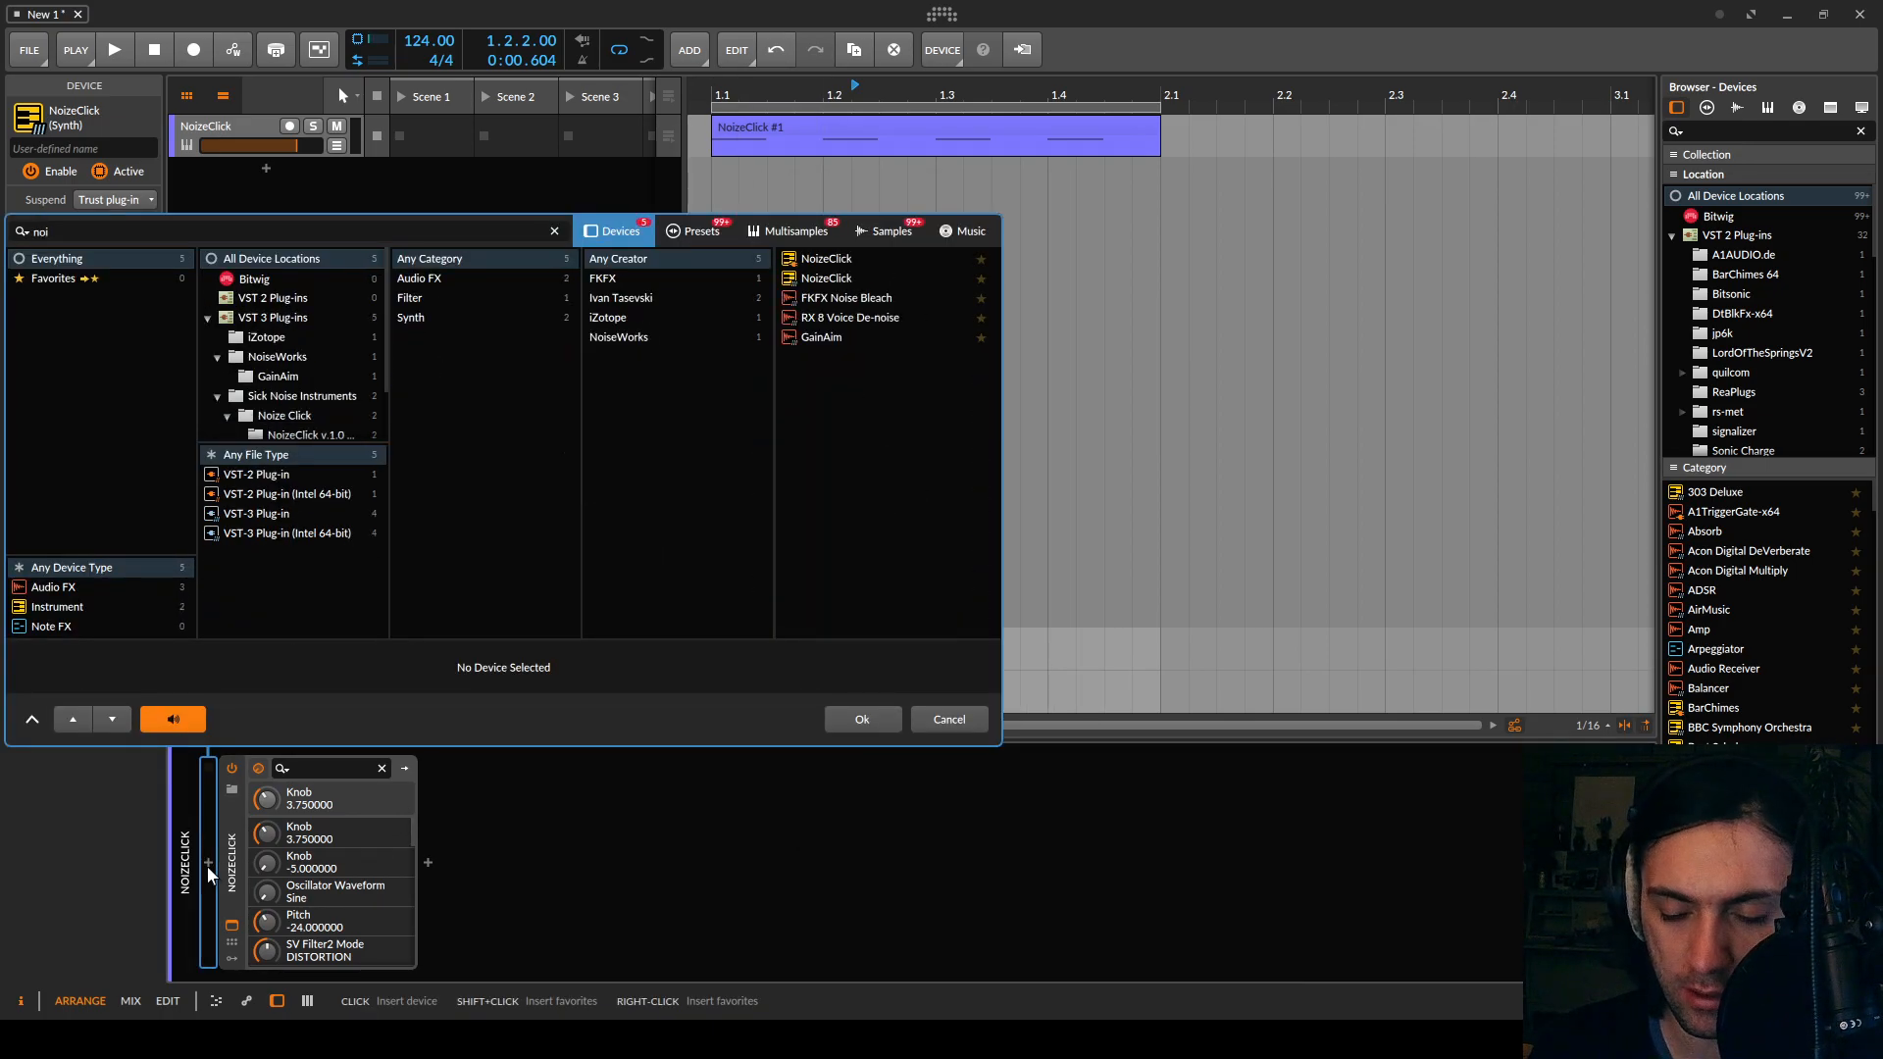
{"action": "double_click", "coordinate": [798, 261]}
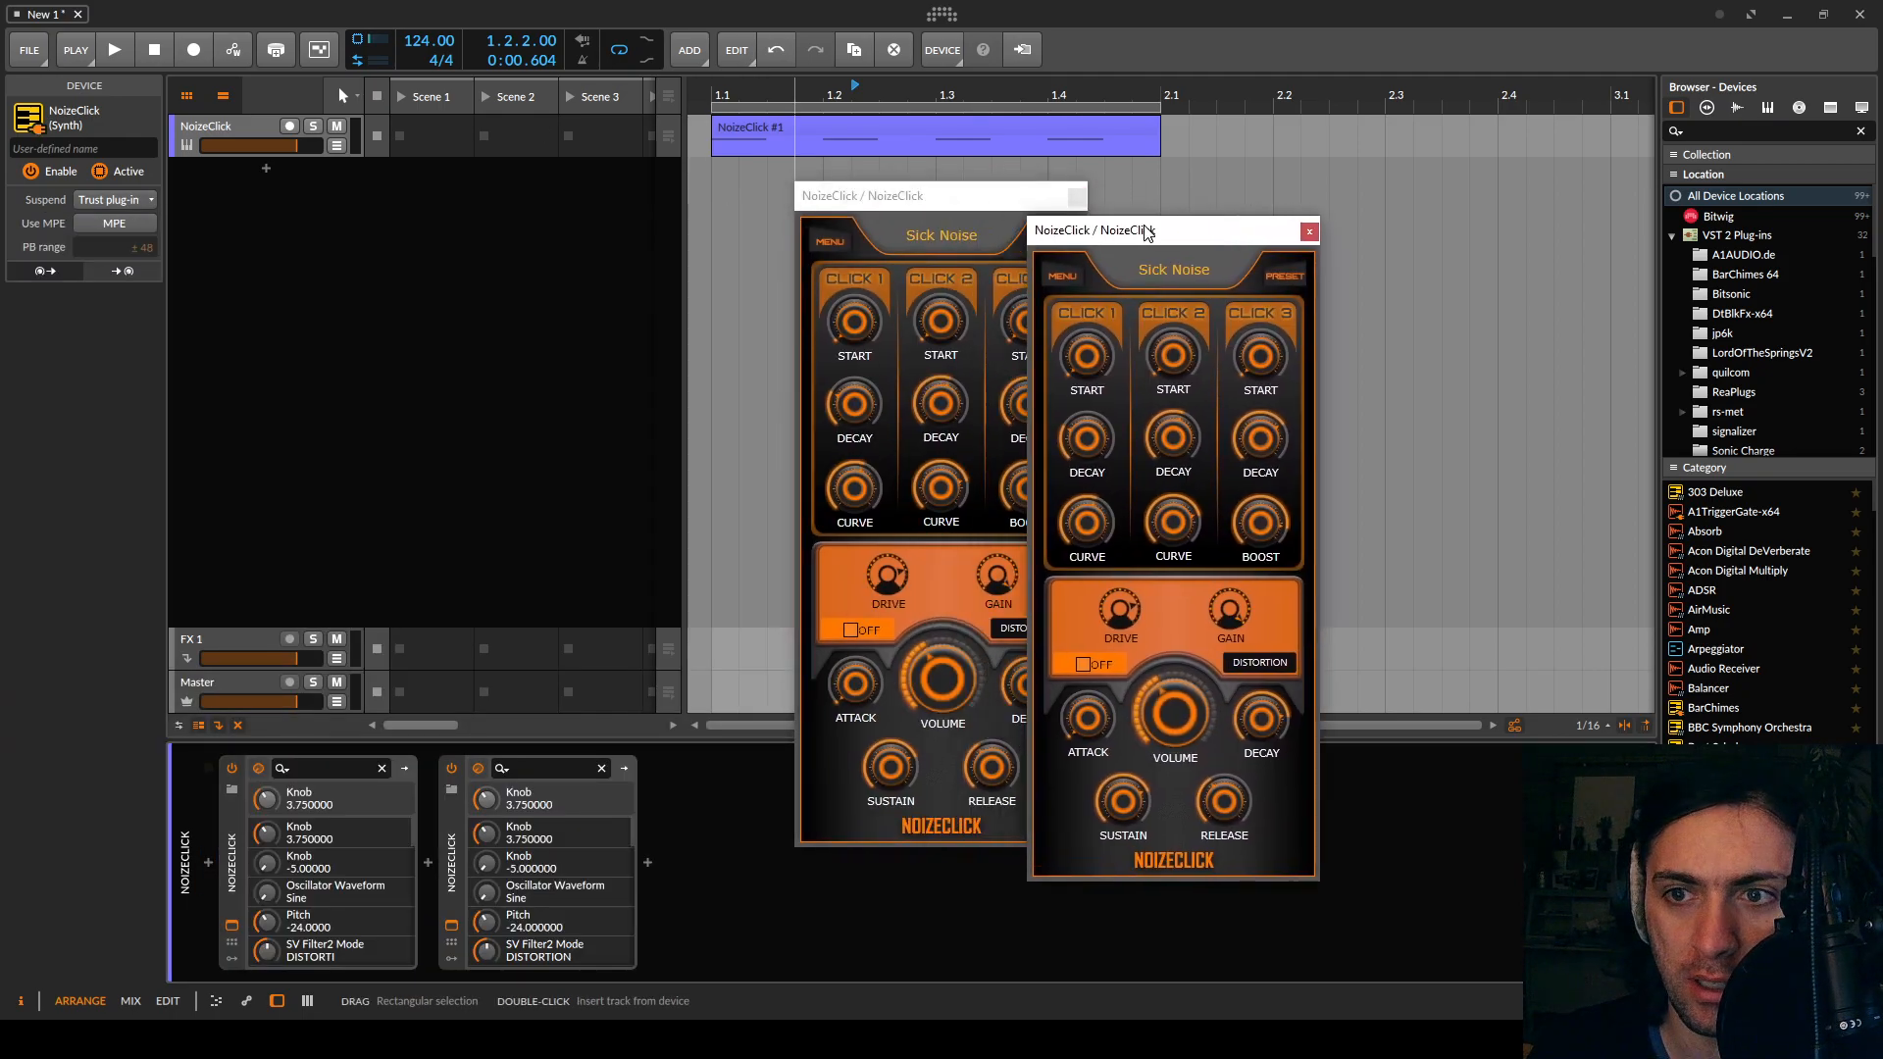
{"action": "left_click_drag", "start_coordinate": [1147, 232], "coordinate": [1265, 218]}
{"action": "left_click", "coordinate": [451, 826]}
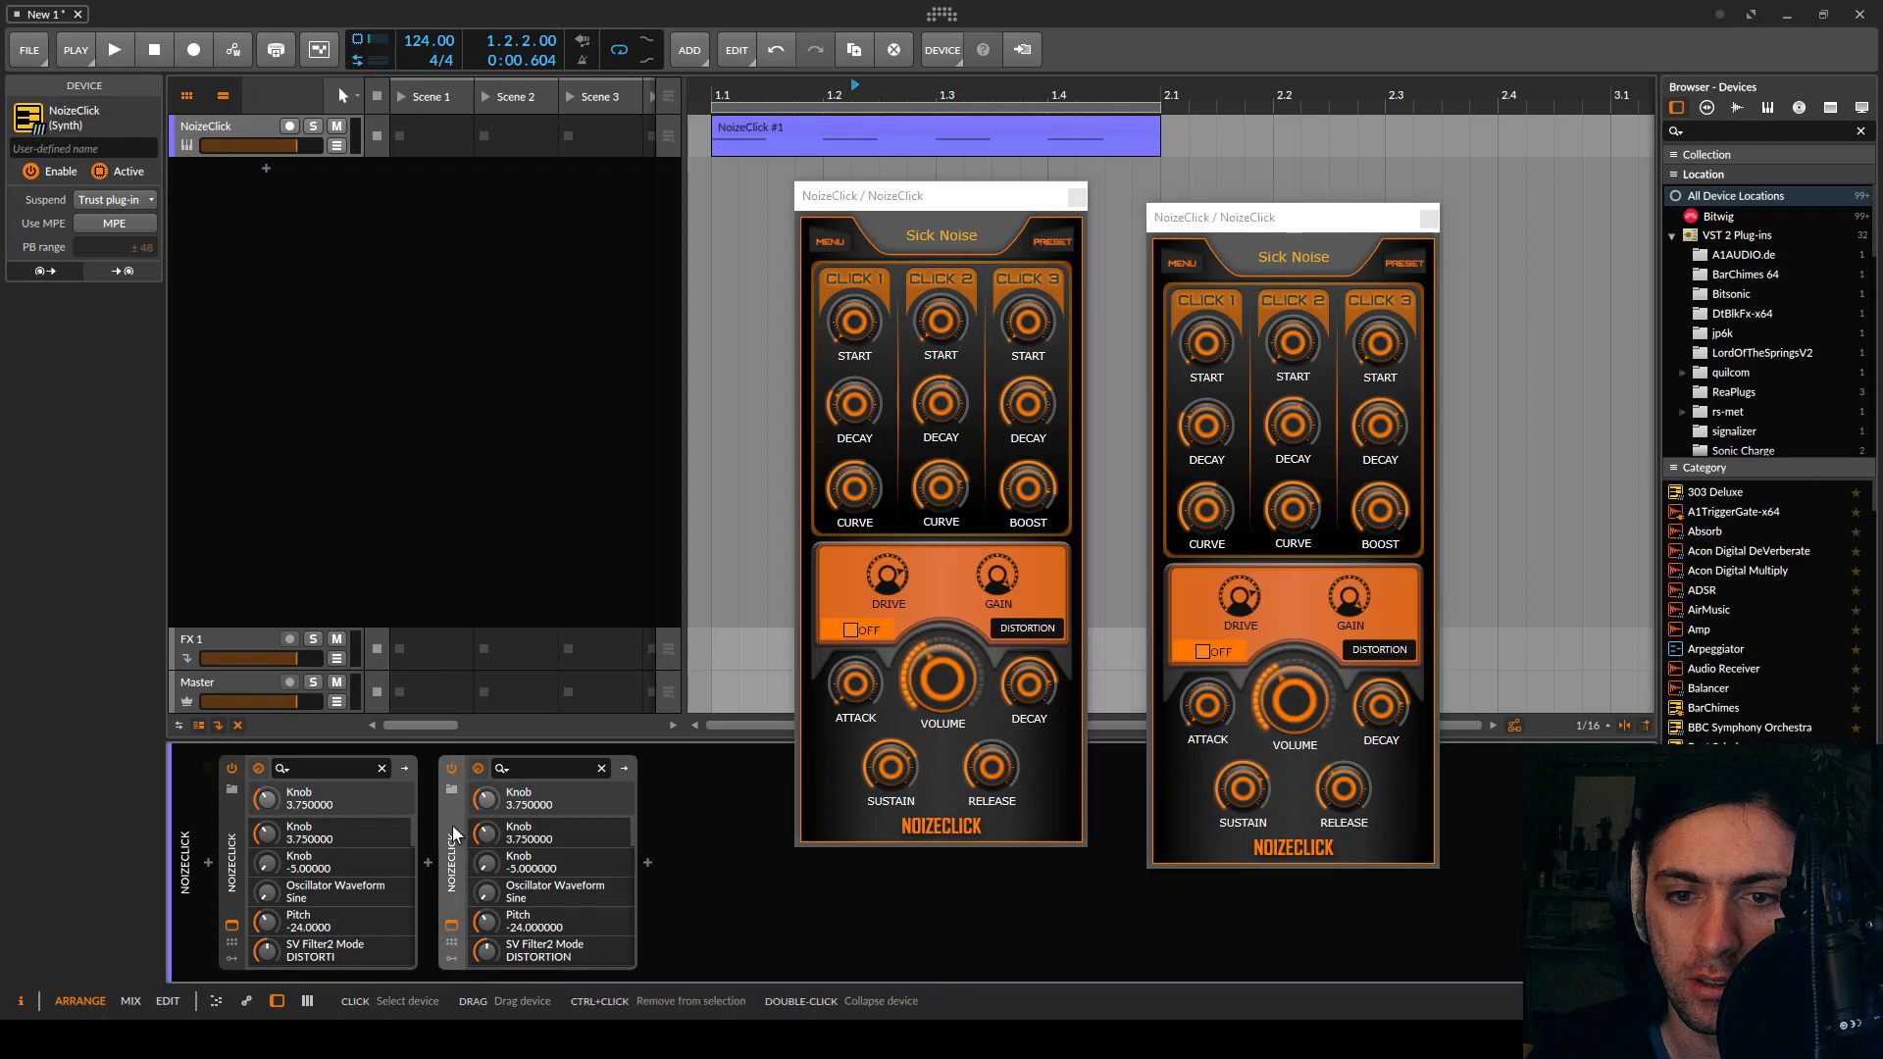
{"action": "key", "text": "Delete"}
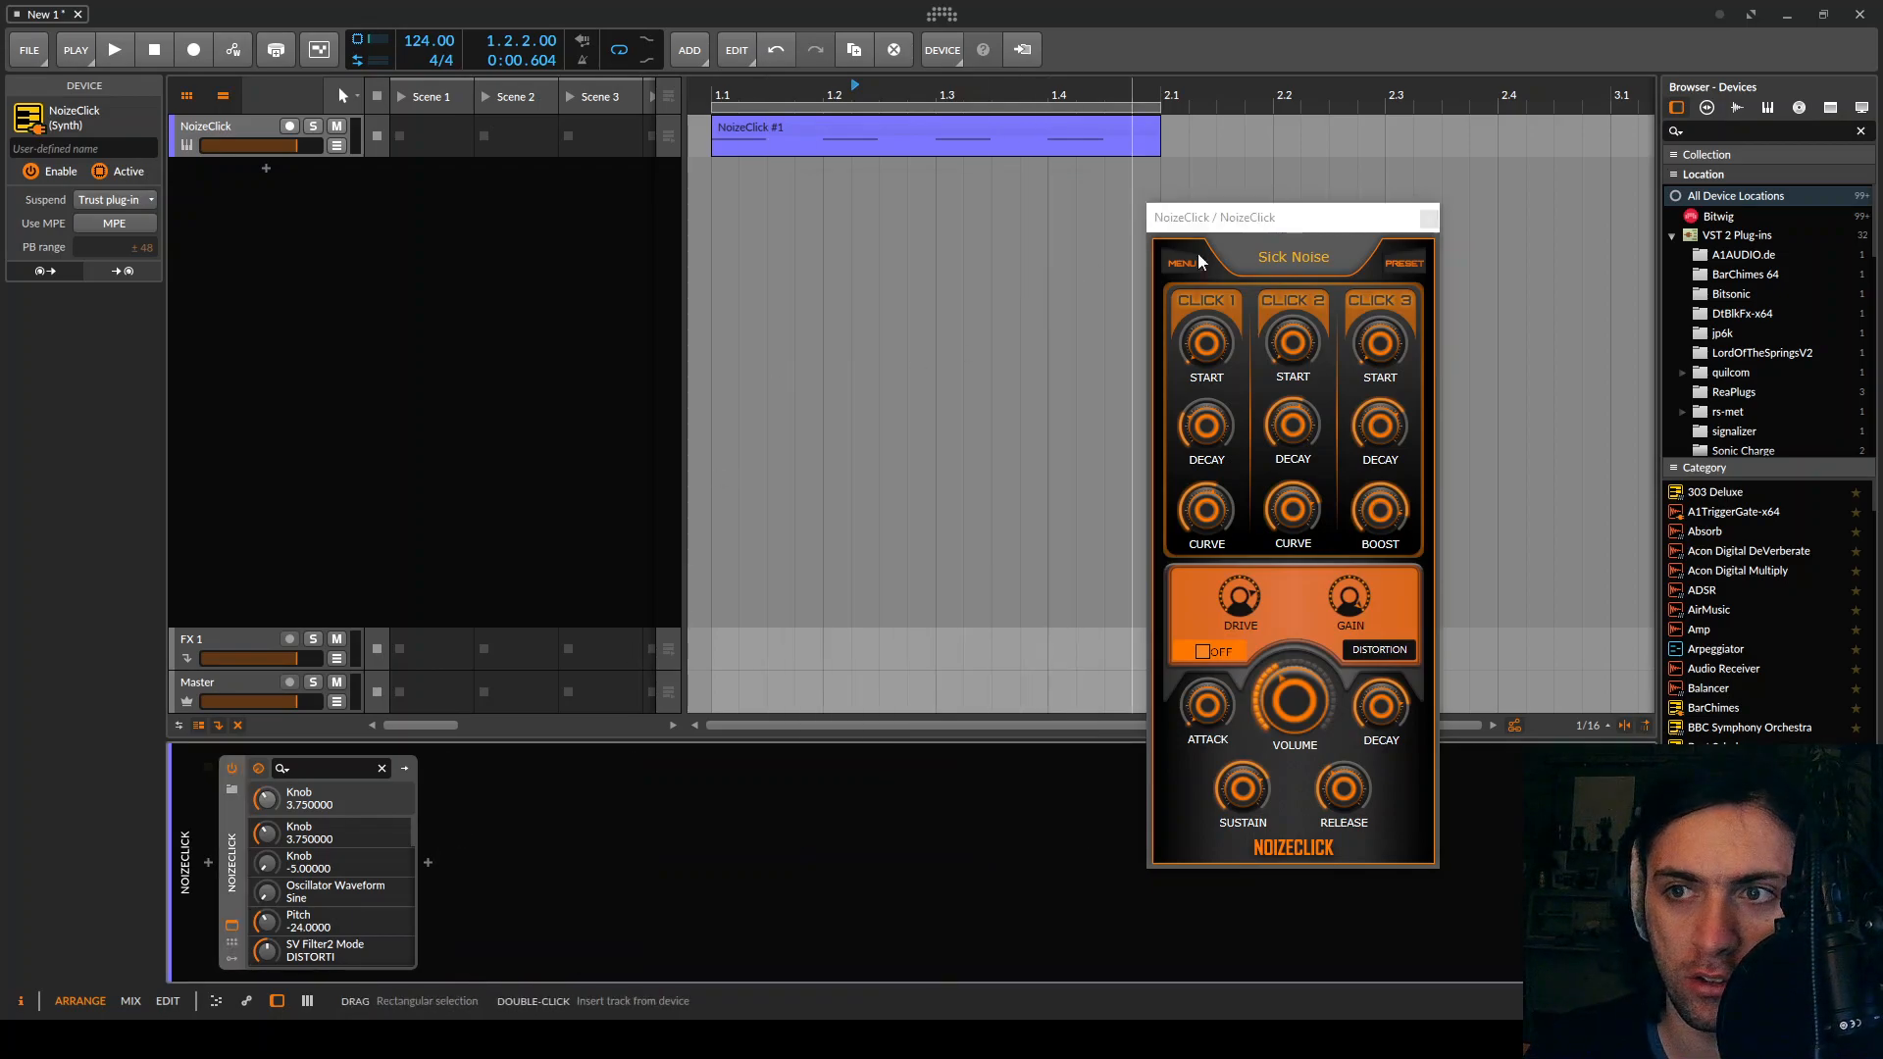
{"action": "left_click_drag", "start_coordinate": [1257, 227], "coordinate": [721, 230]}
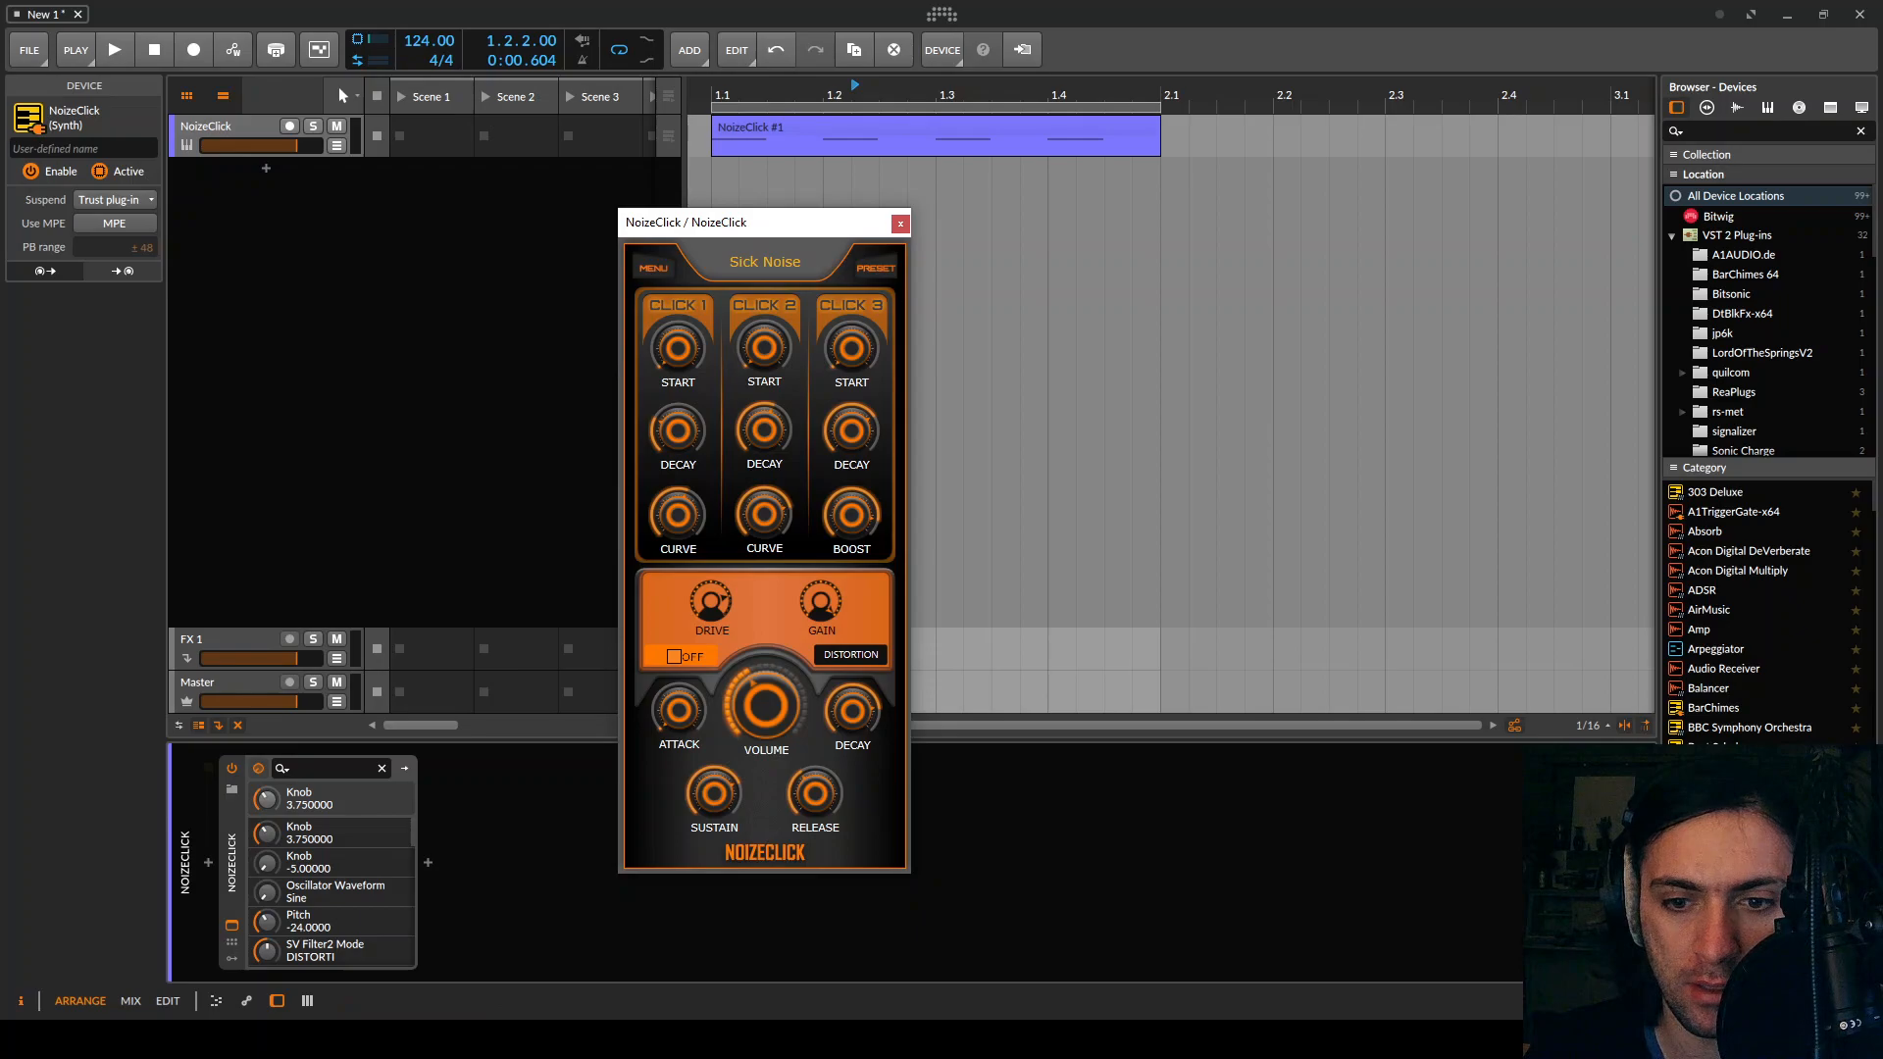
Switch to File Explorer, view the first KICK PLUGIN DESIGN PNG in NoizeClick's VST3 folder, and return to the plug-in
{"action": "left_click", "coordinate": [553, 1040]}
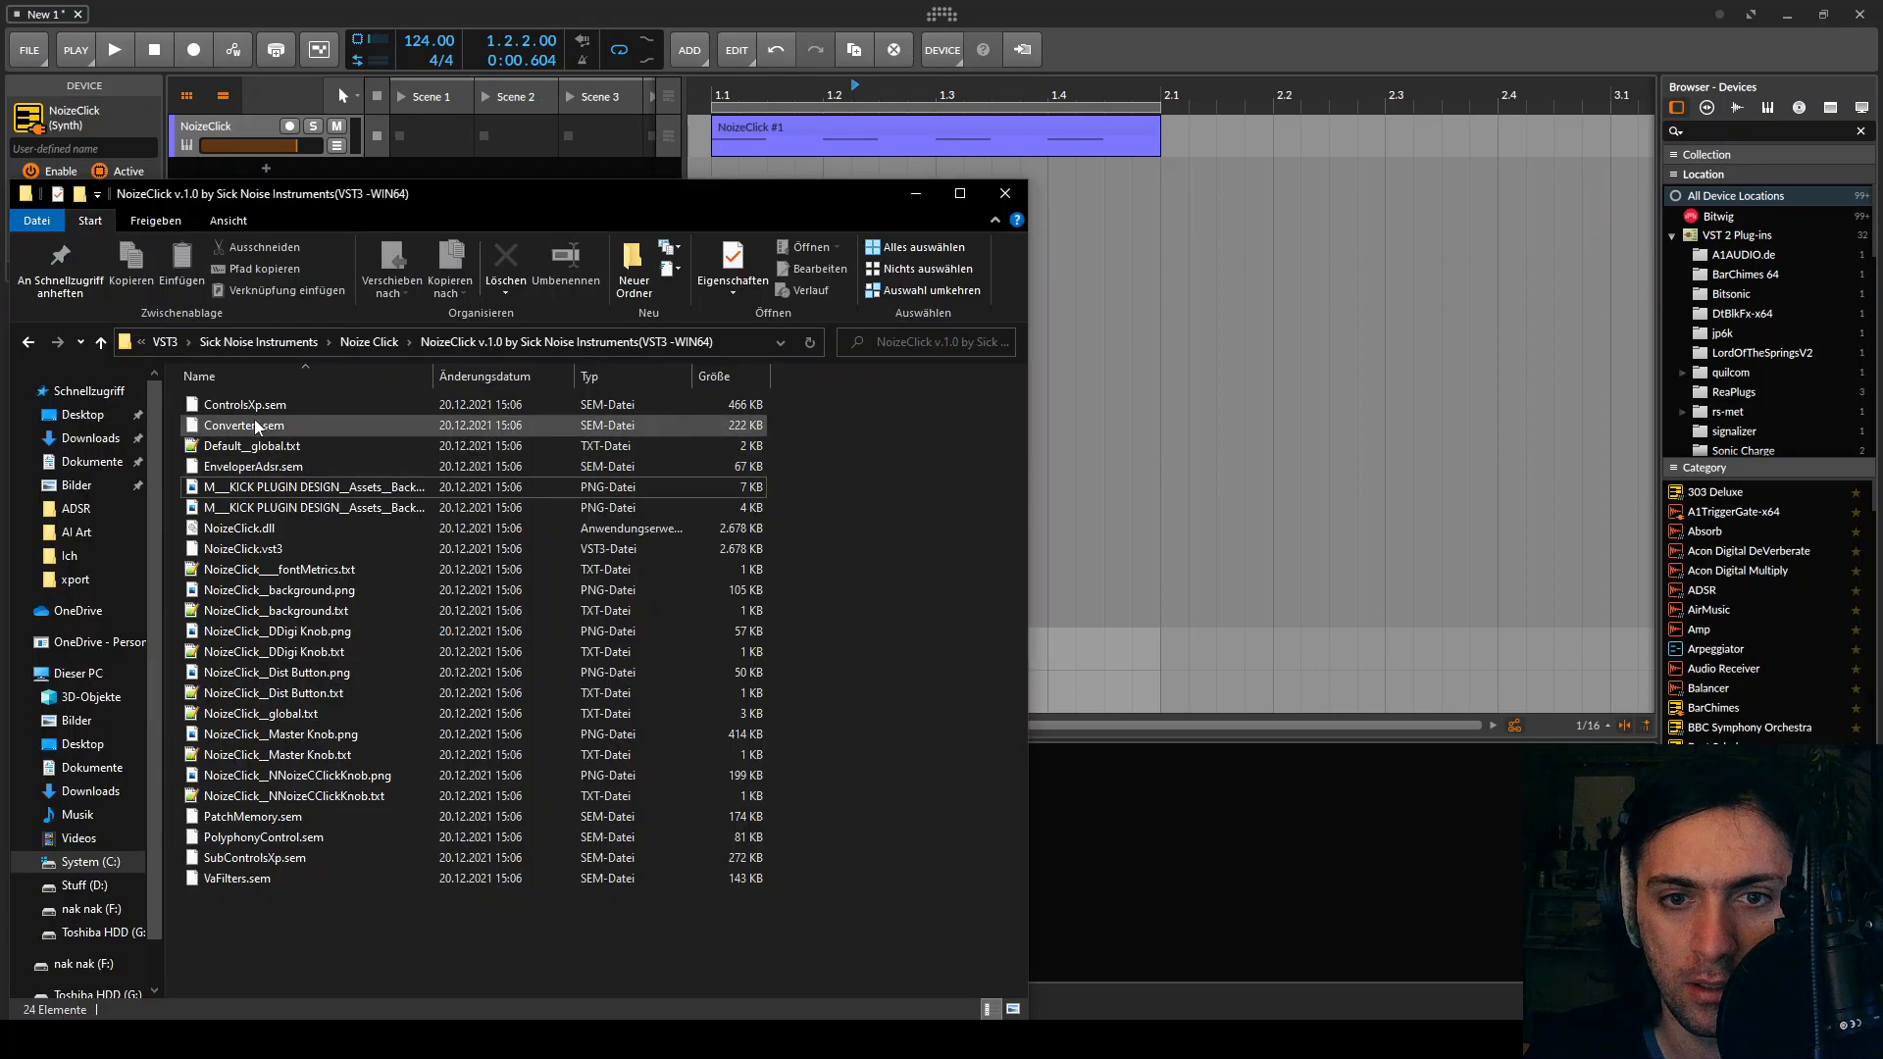
{"action": "left_click", "coordinate": [282, 488]}
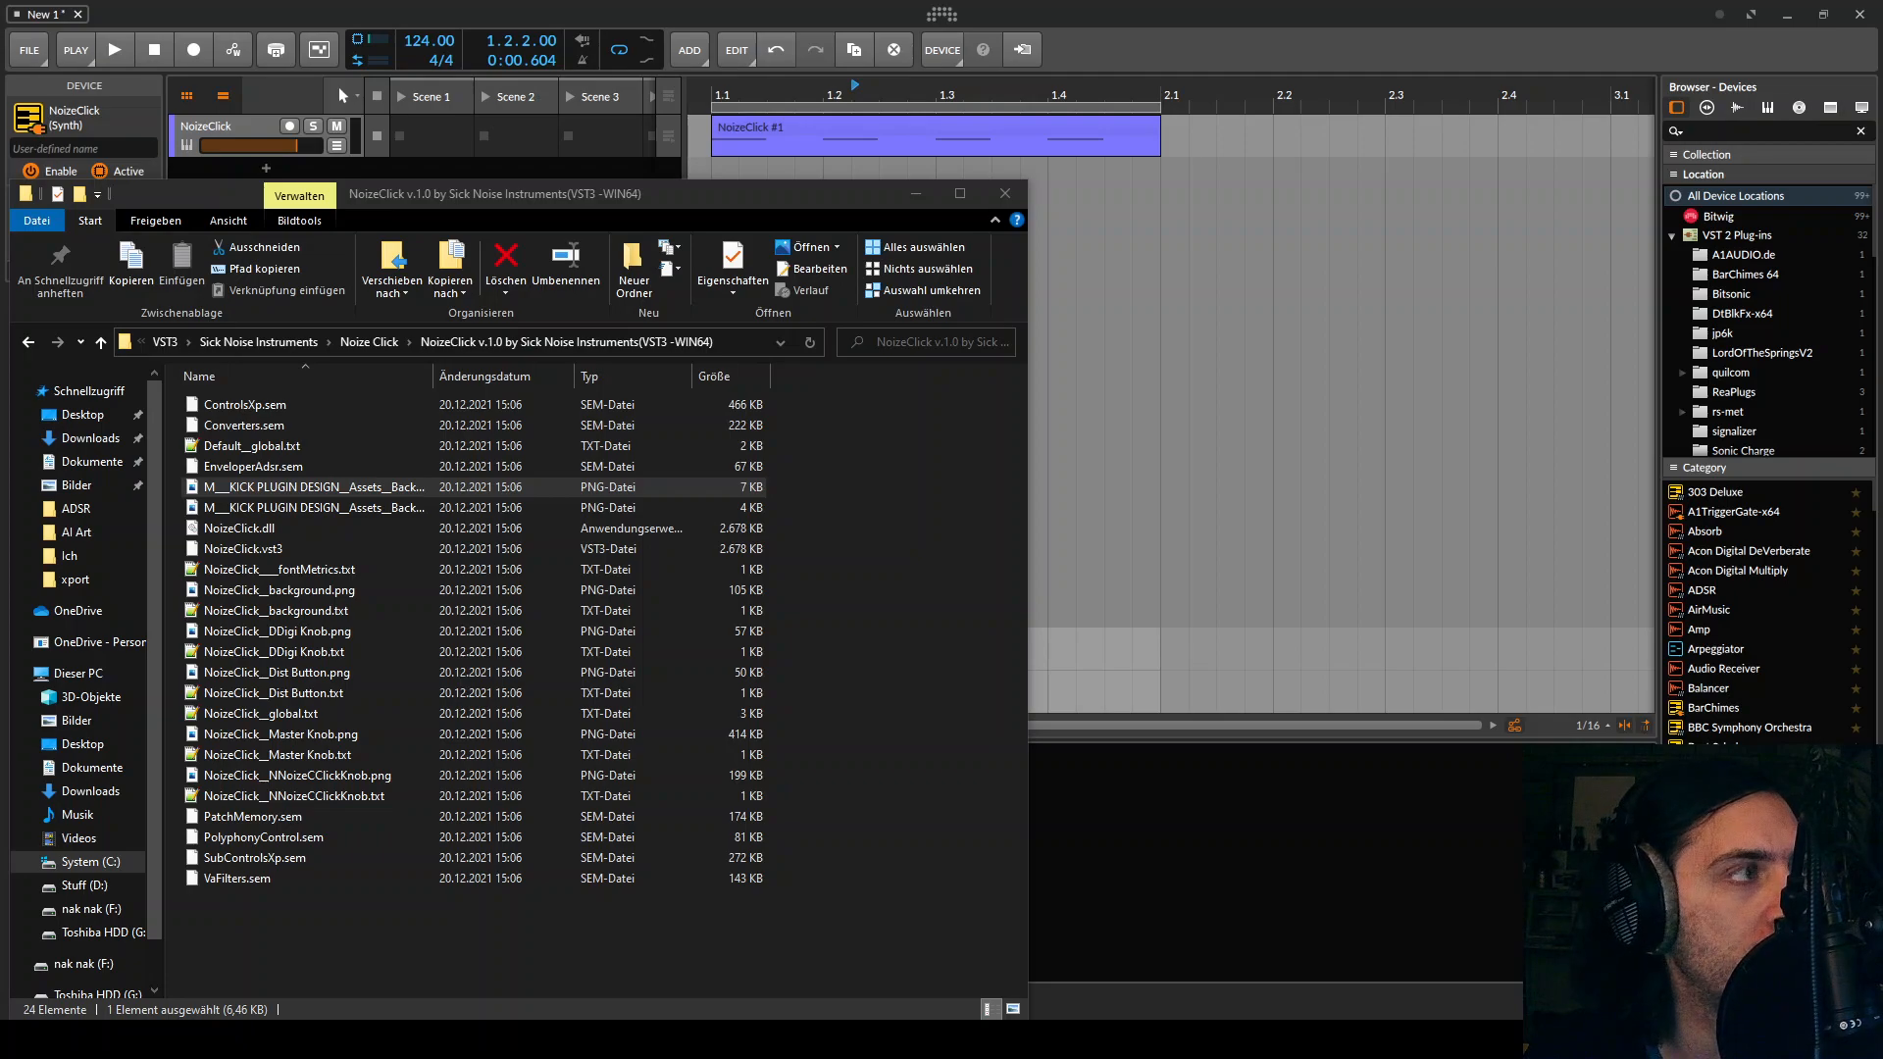
{"action": "key", "text": "Return"}
{"action": "left_click", "coordinate": [1144, 204]}
{"action": "left_click", "coordinate": [1076, 196]}
{"action": "left_click_drag", "start_coordinate": [835, 173], "coordinate": [839, 234]}
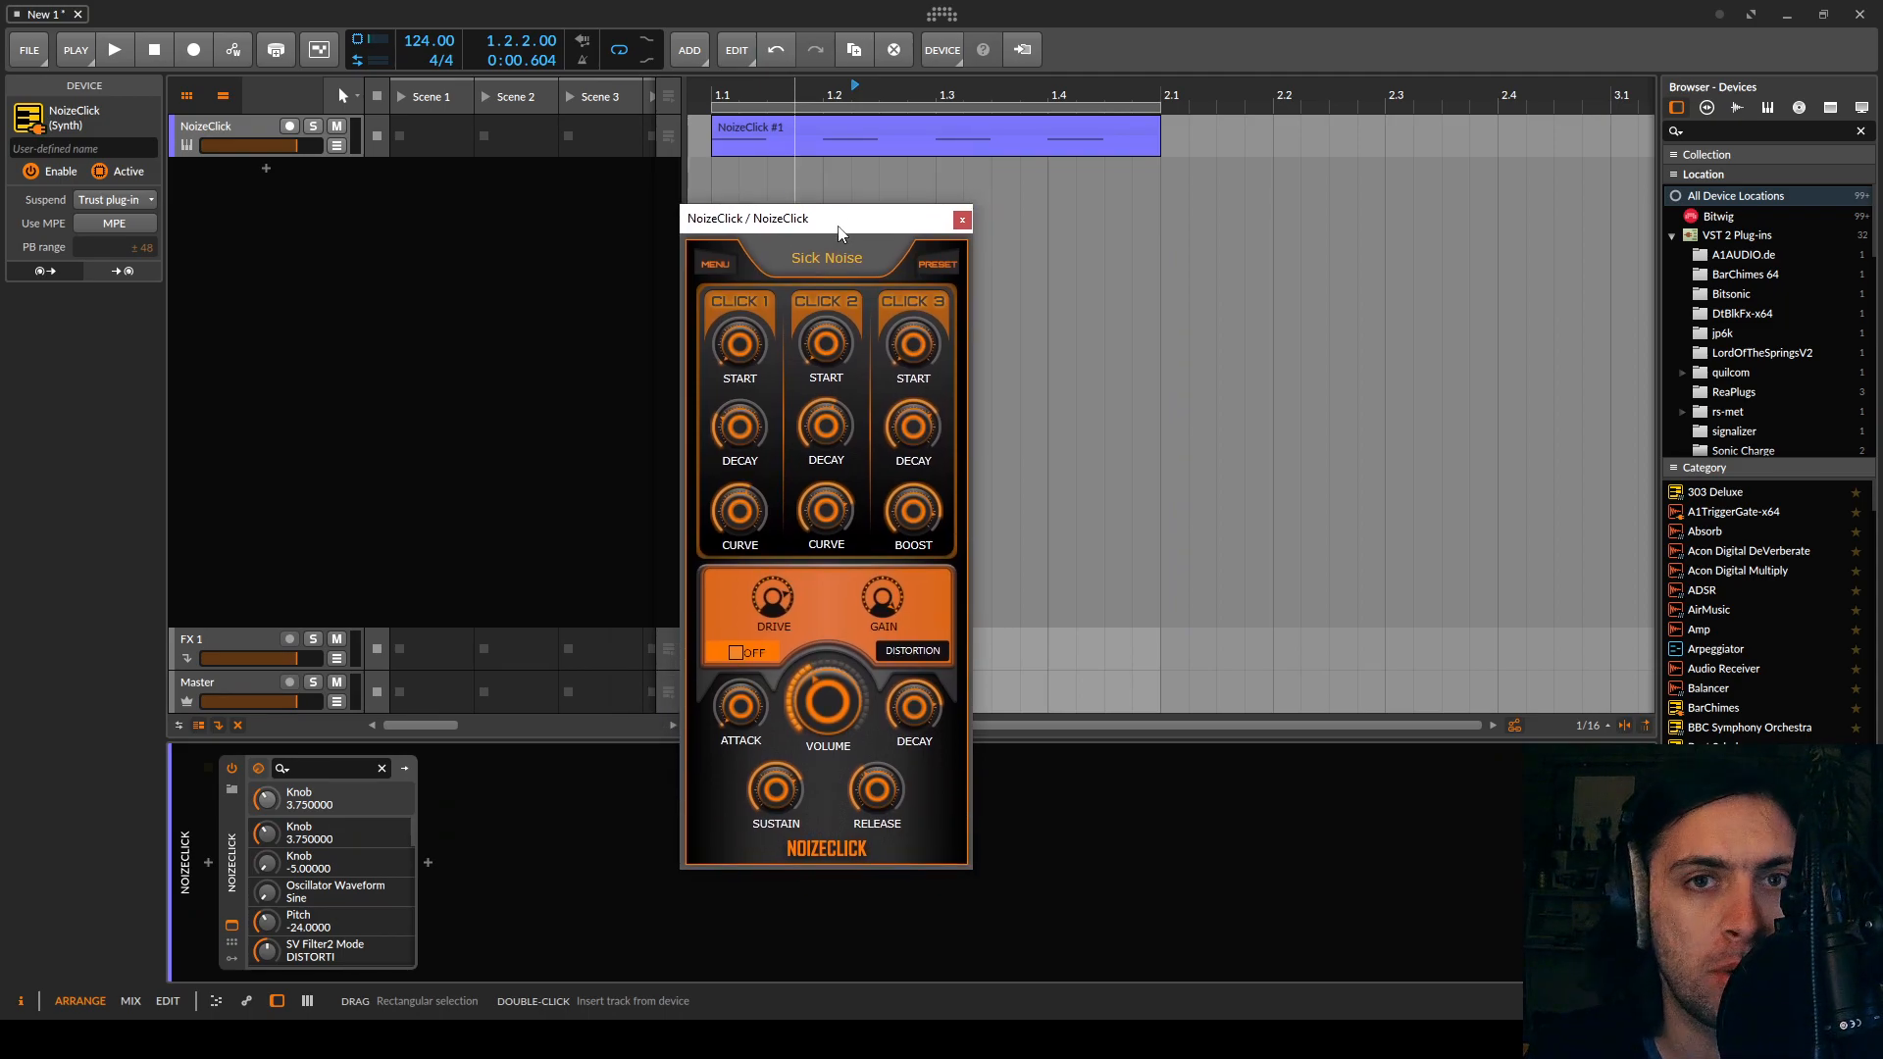
Move the play start to 1.1, insert ChowKick after NoizeClick, and place the two plug-in windows side by side
{"action": "left_click", "coordinate": [715, 91]}
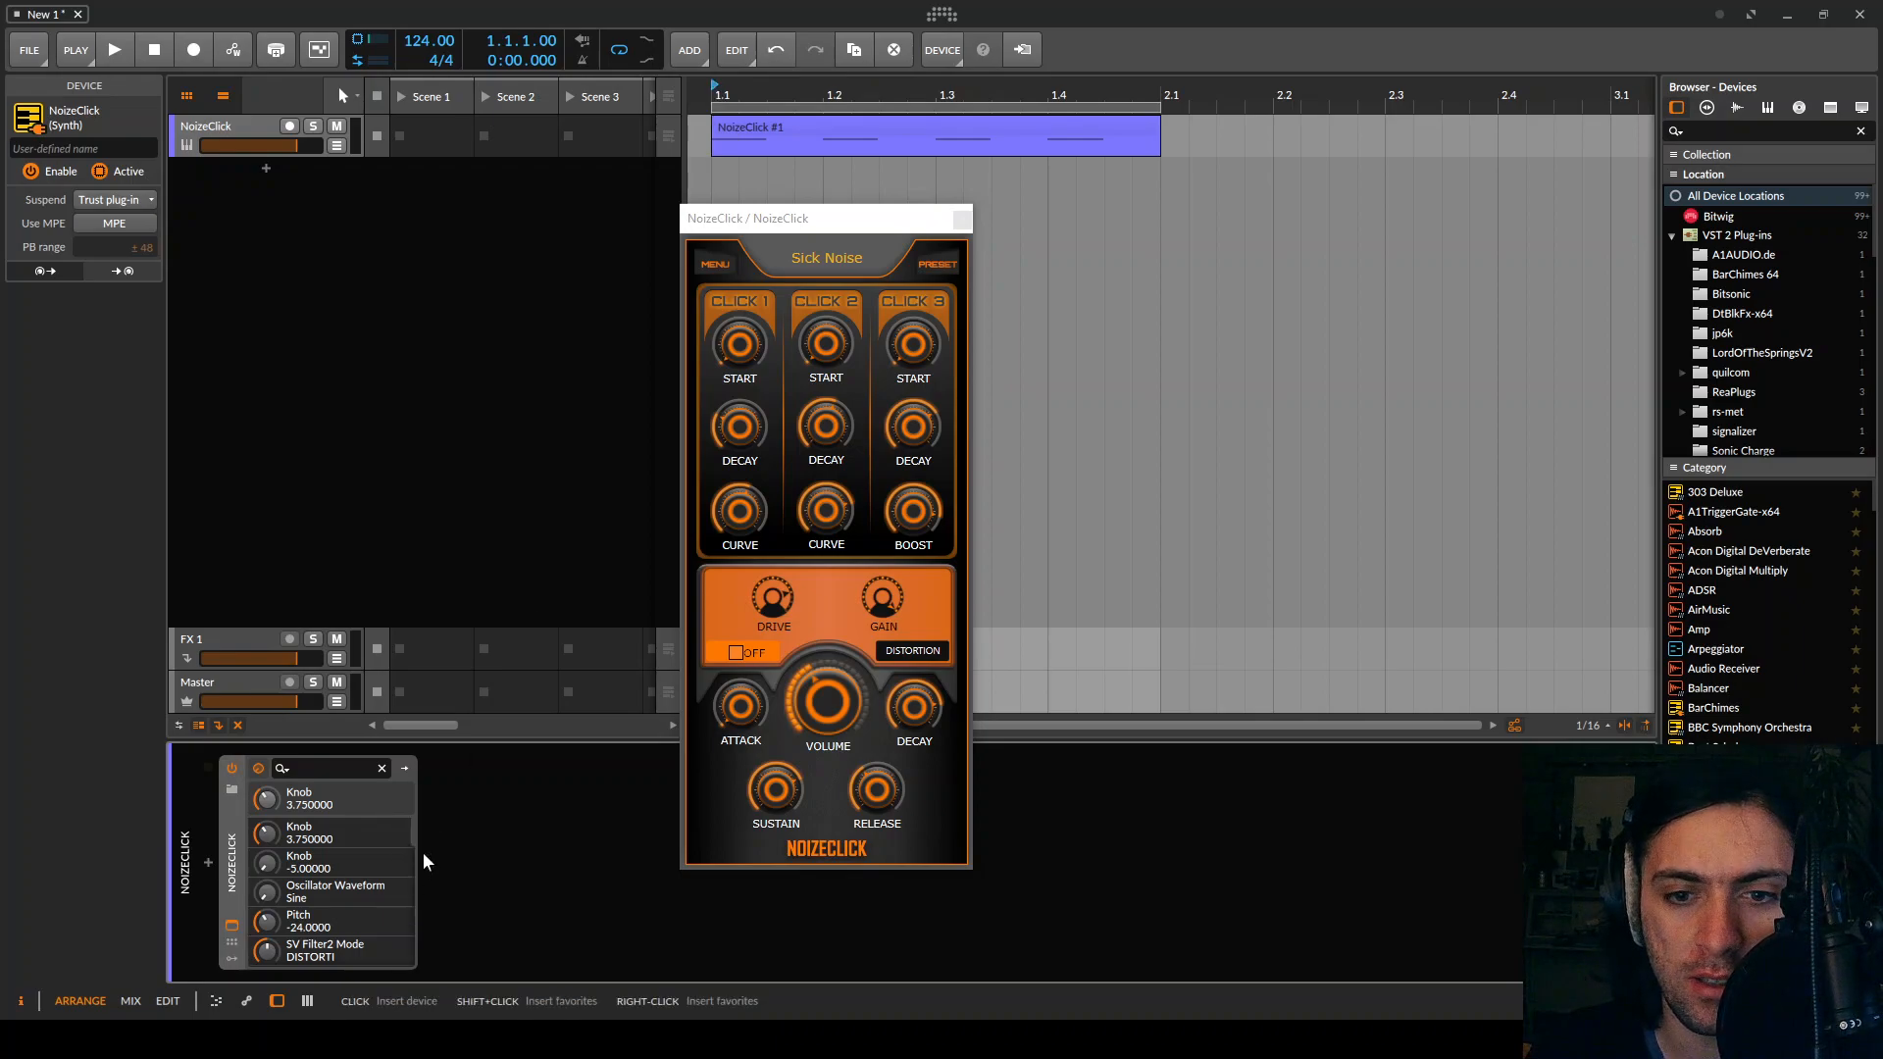
{"action": "left_click", "coordinate": [426, 852]}
{"action": "type", "text": "chow"}
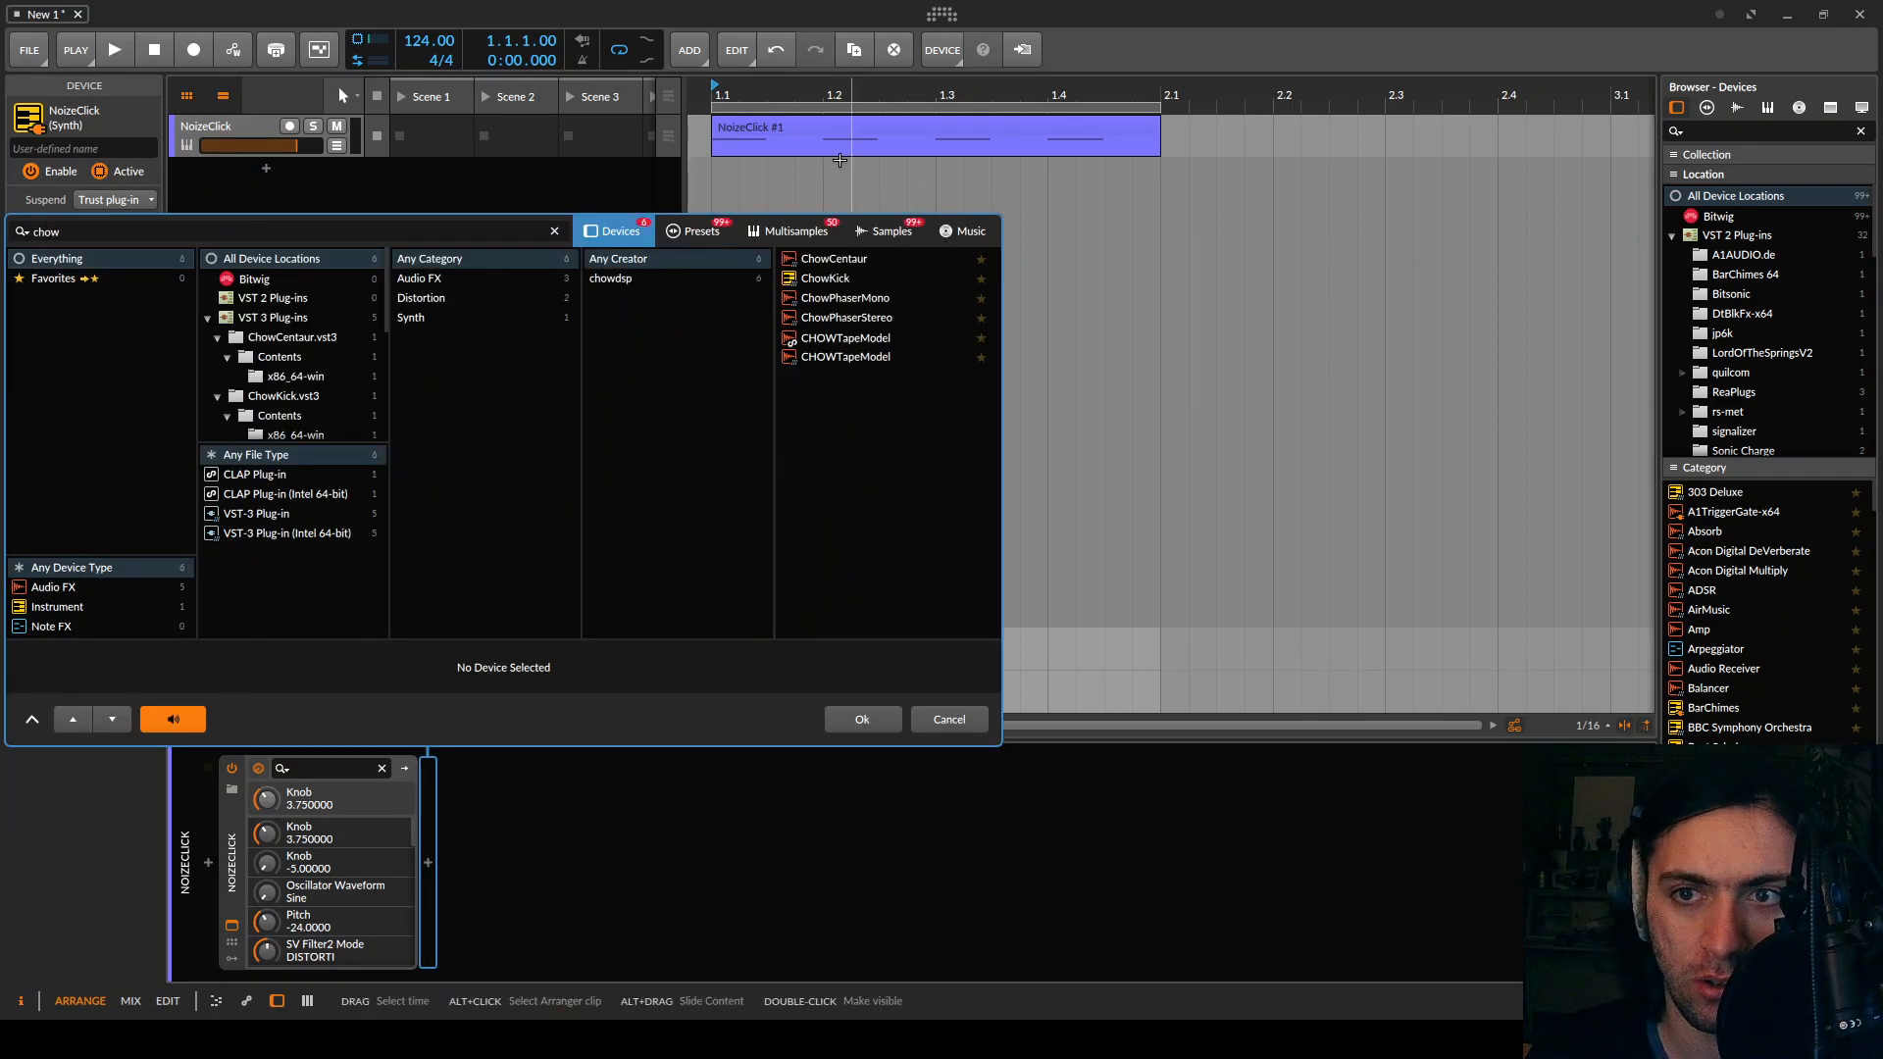
{"action": "left_click", "coordinate": [837, 279]}
{"action": "double_click", "coordinate": [836, 278]}
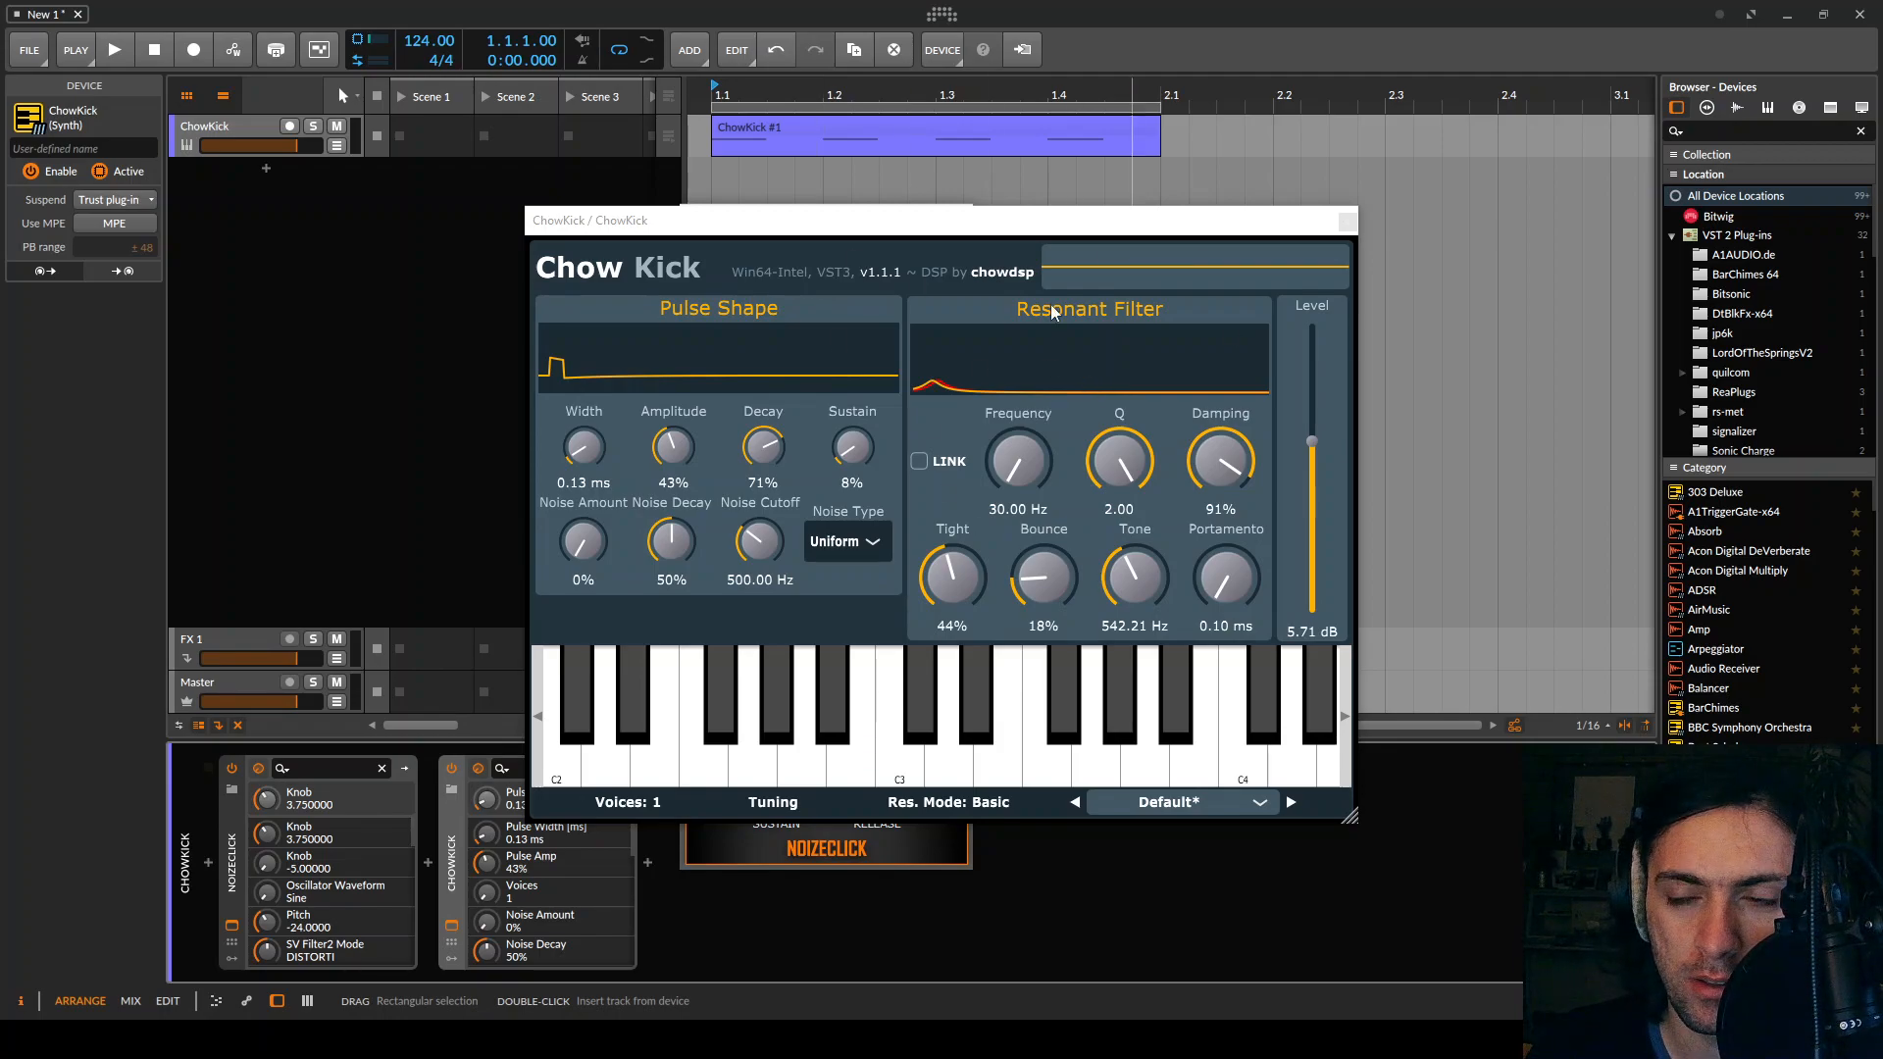
{"action": "left_click_drag", "start_coordinate": [1031, 226], "coordinate": [1235, 298]}
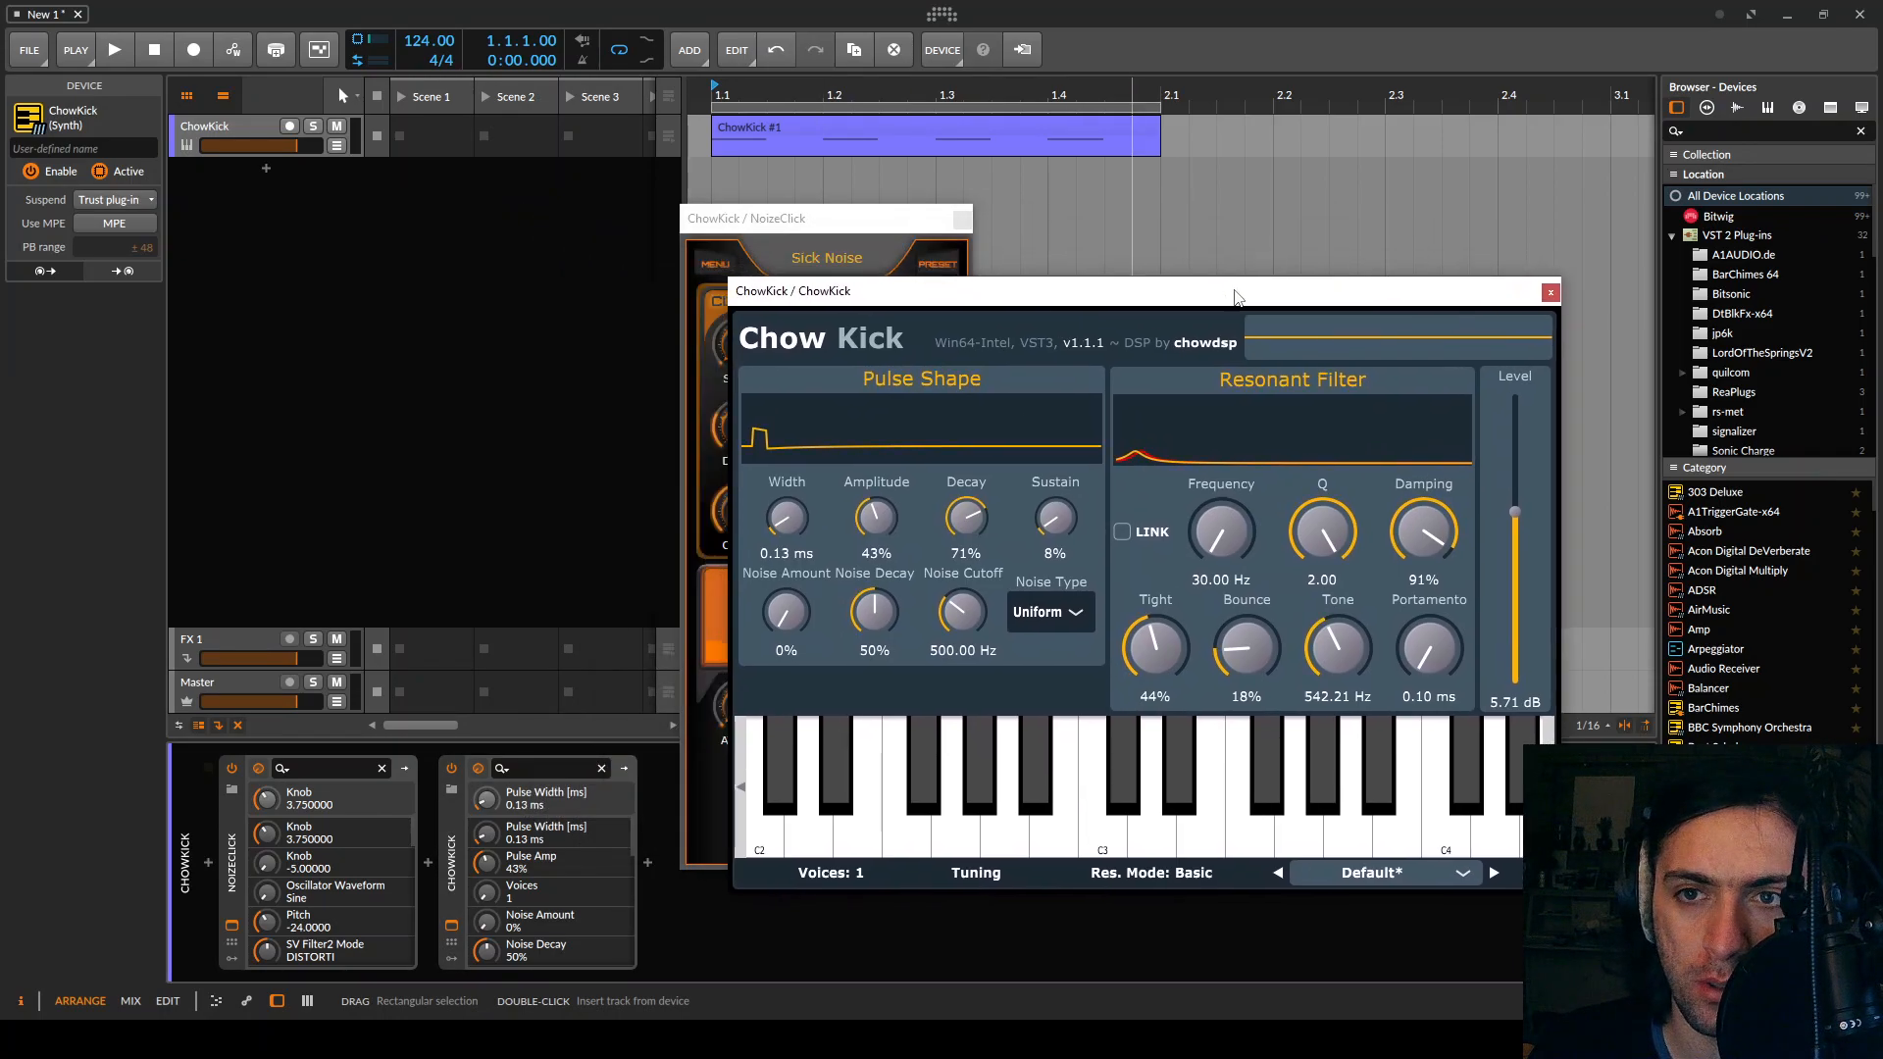
{"action": "left_click_drag", "start_coordinate": [870, 217], "coordinate": [539, 165]}
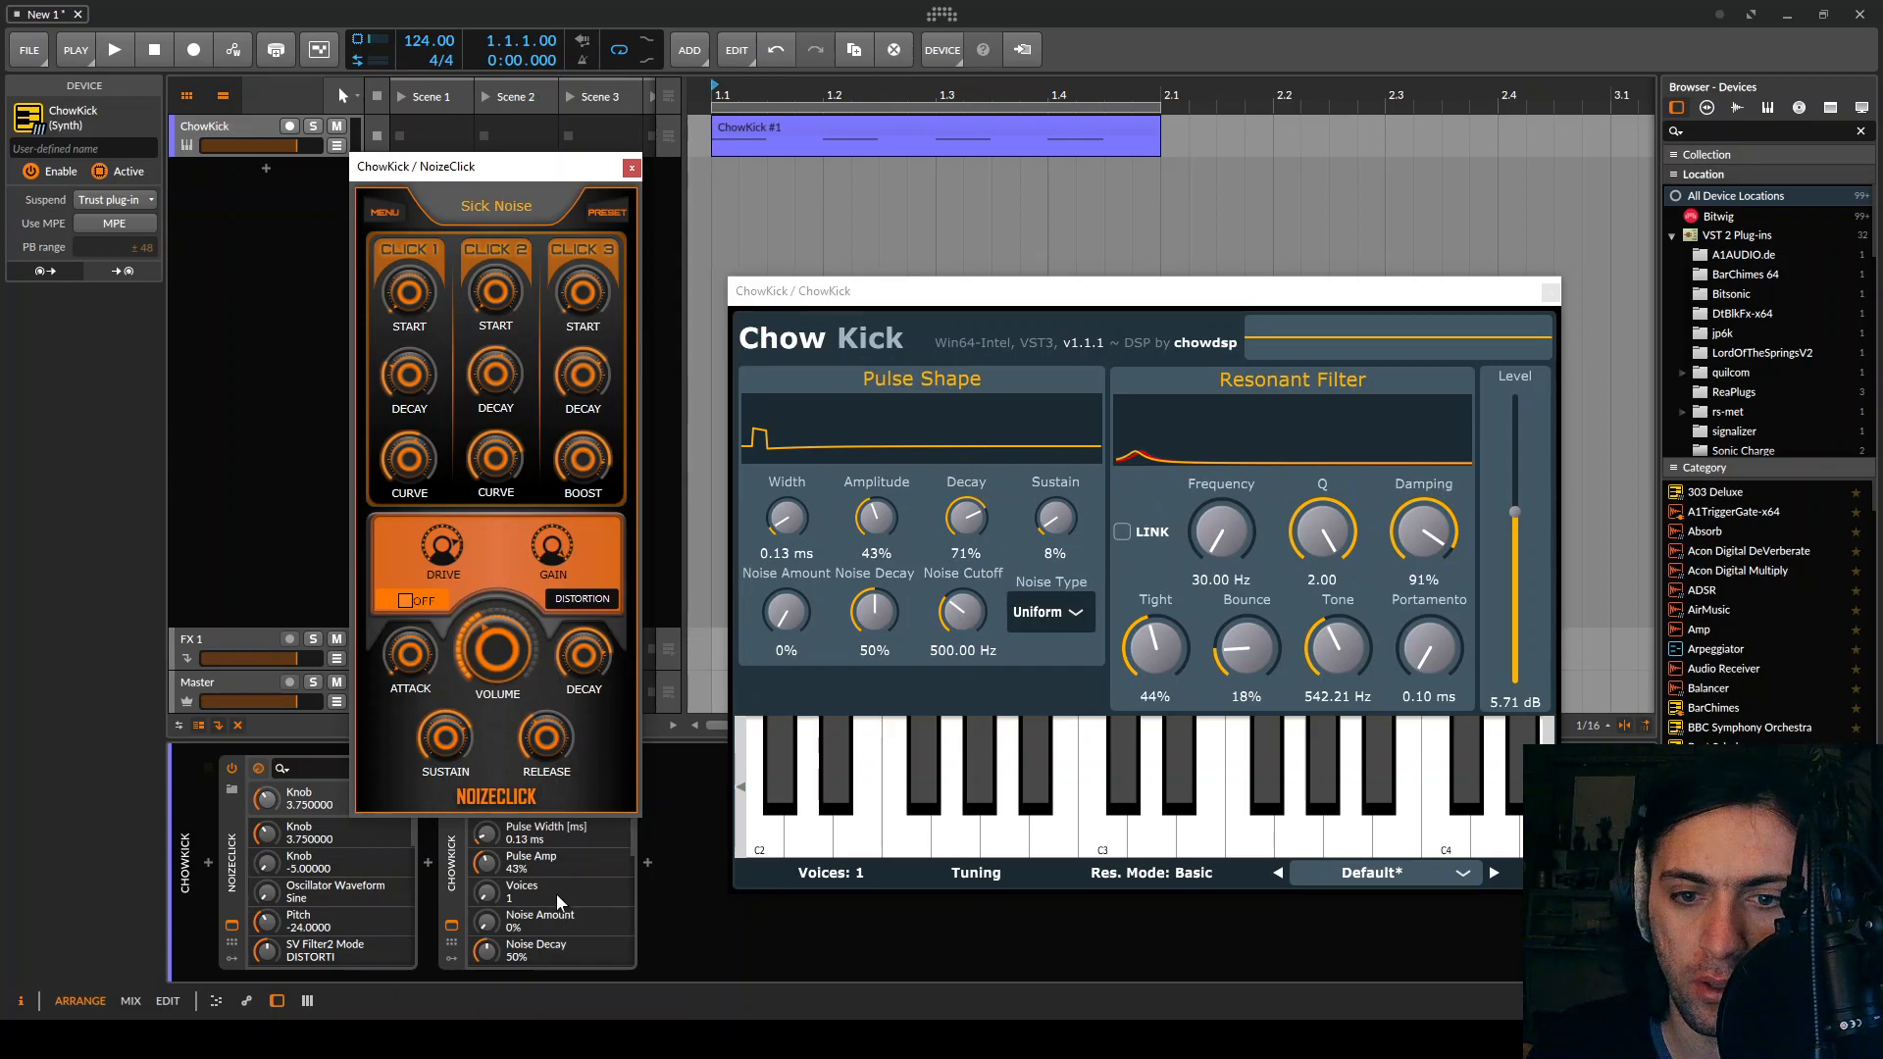
Delete ChowKick from the device chain and move the NoizeClick window back over the arrangement
{"action": "left_click", "coordinate": [451, 868]}
{"action": "key", "text": "Delete"}
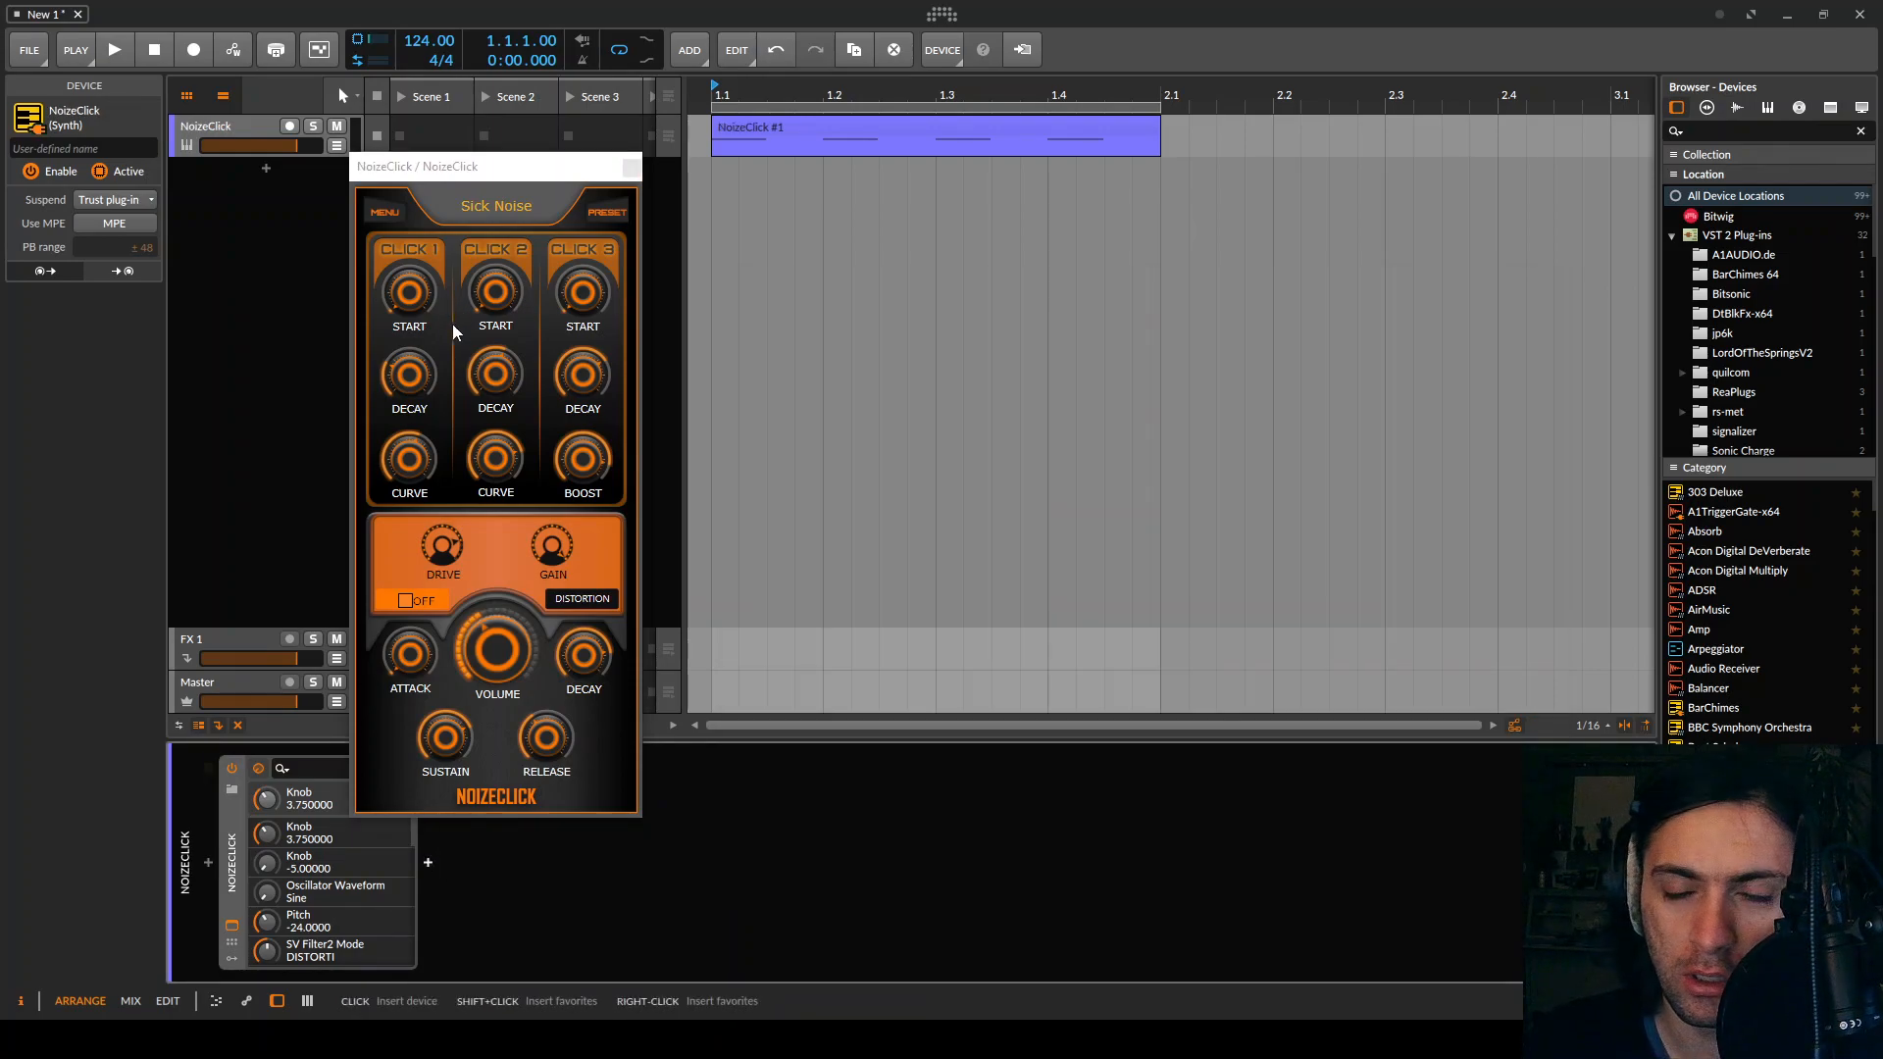
{"action": "left_click_drag", "start_coordinate": [500, 169], "coordinate": [906, 222]}
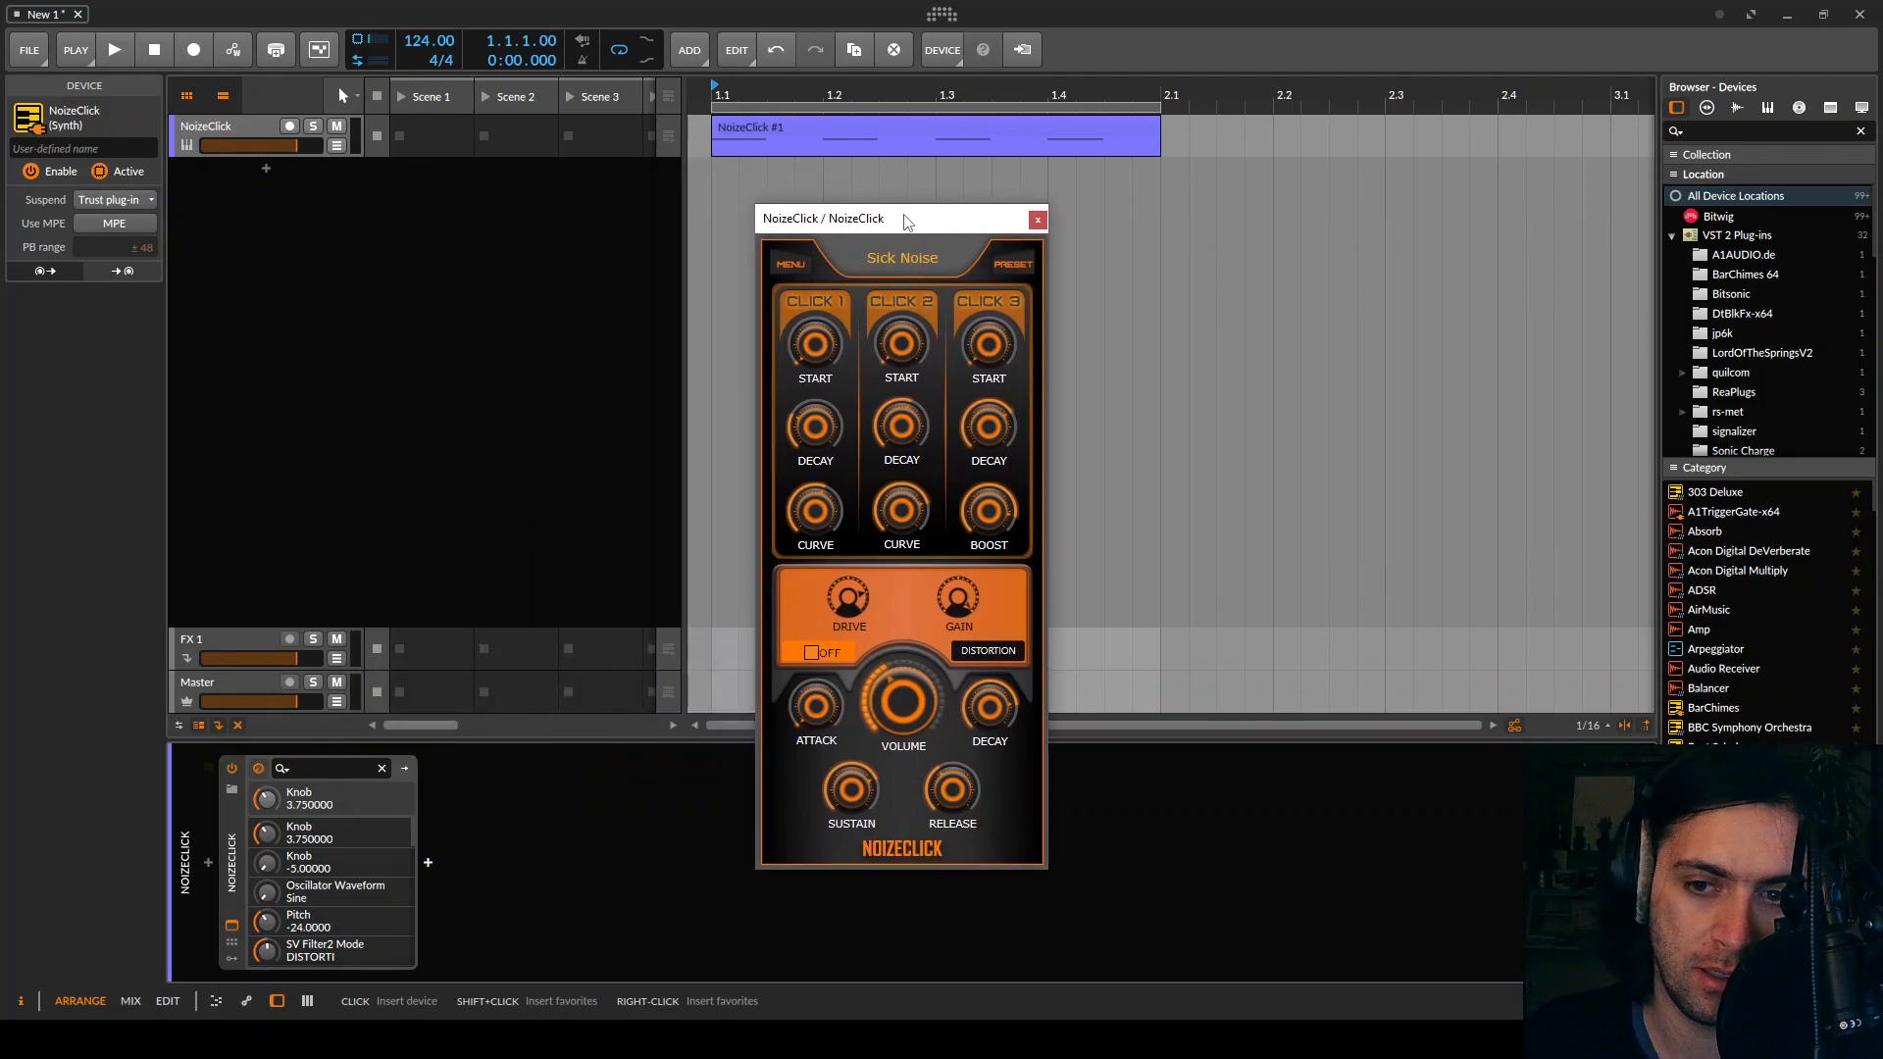
Preview the NoizeClick sound briefly and add the Signalizer analyzer after it in the chain
{"action": "key", "text": "space"}
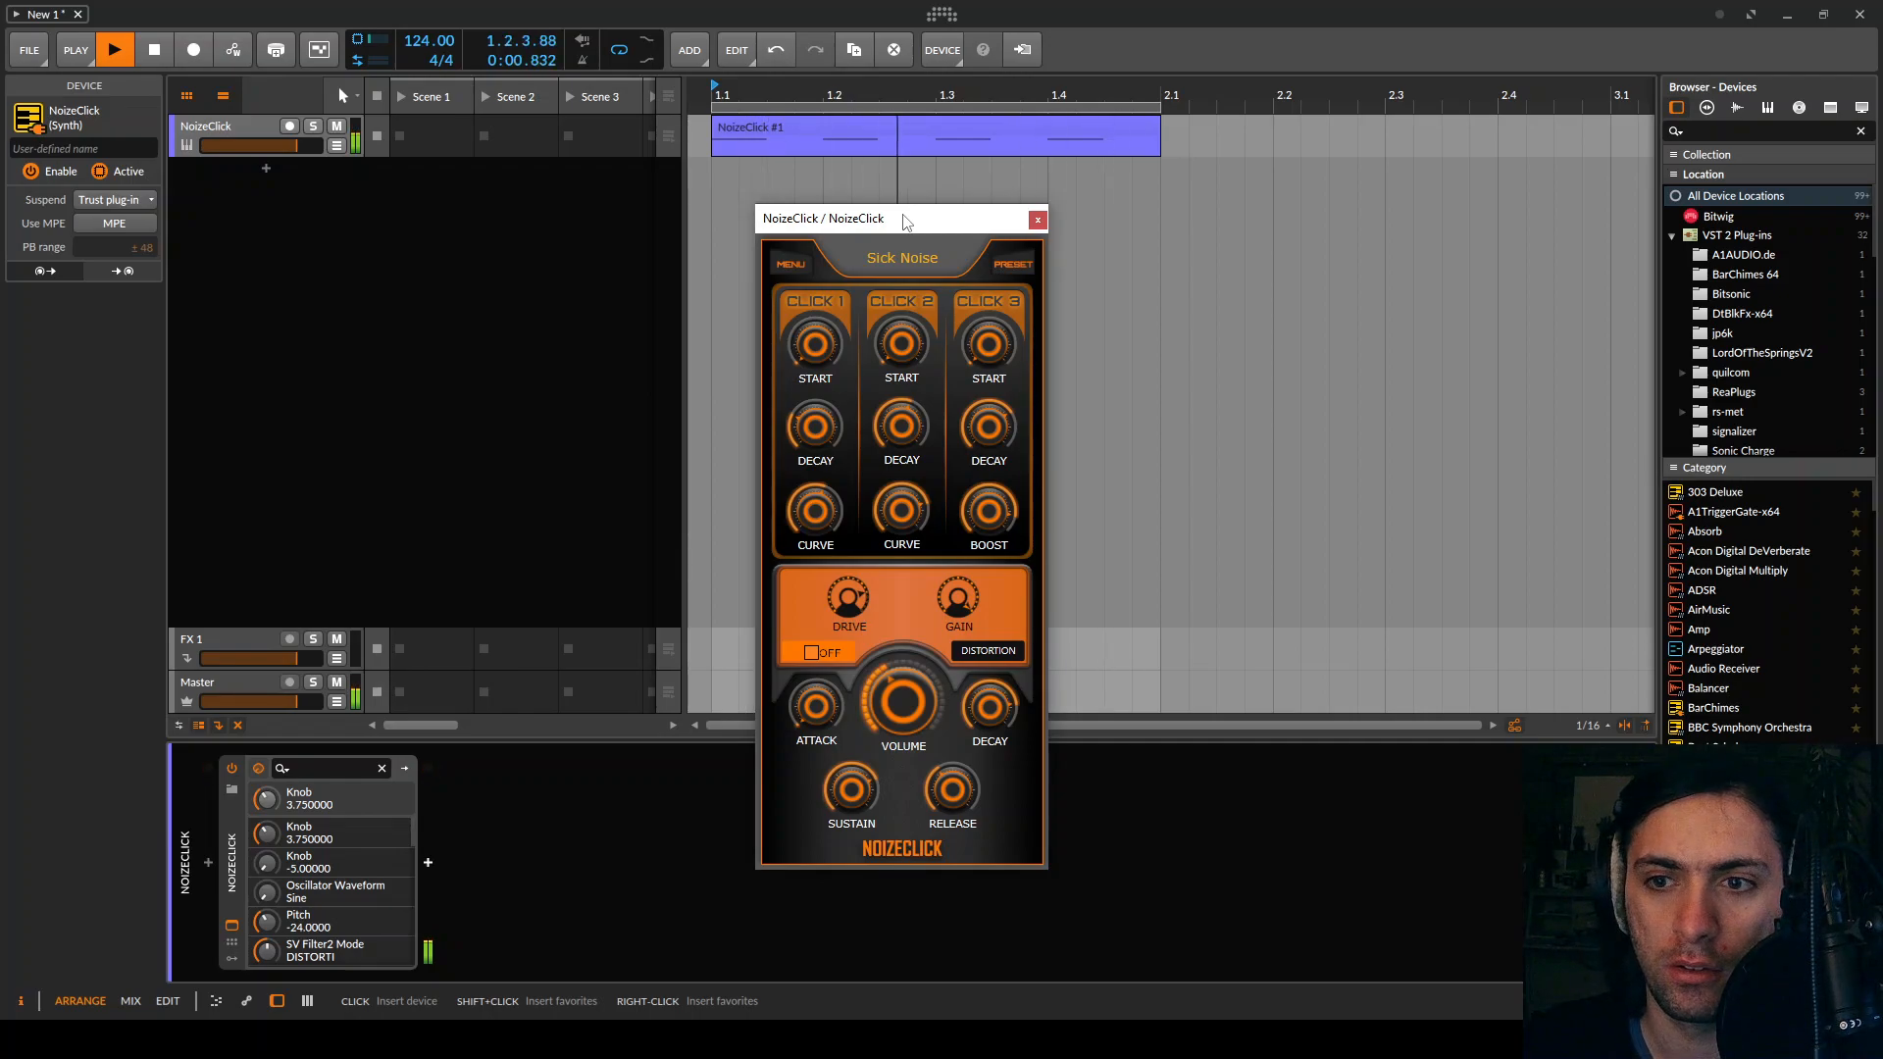
{"action": "key", "text": "space"}
{"action": "left_click", "coordinate": [428, 862]}
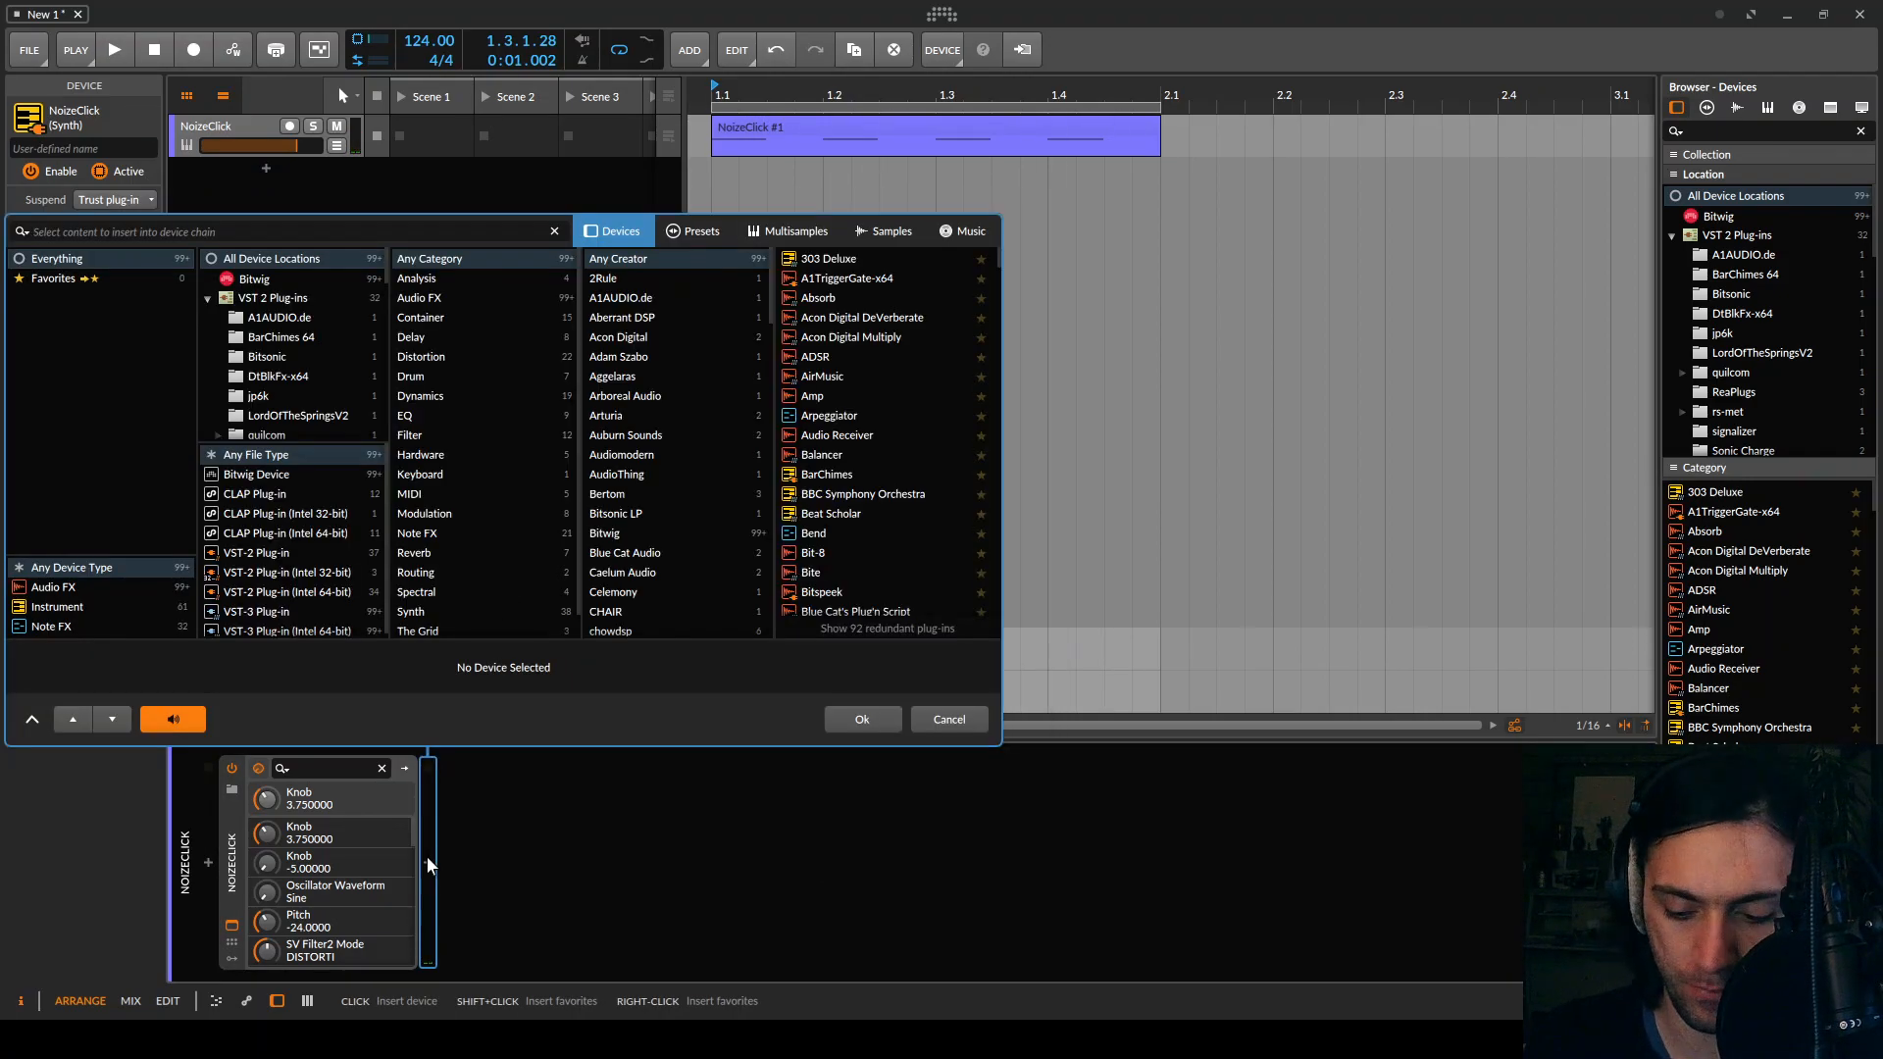
{"action": "type", "text": "signali"}
{"action": "double_click", "coordinate": [828, 258]}
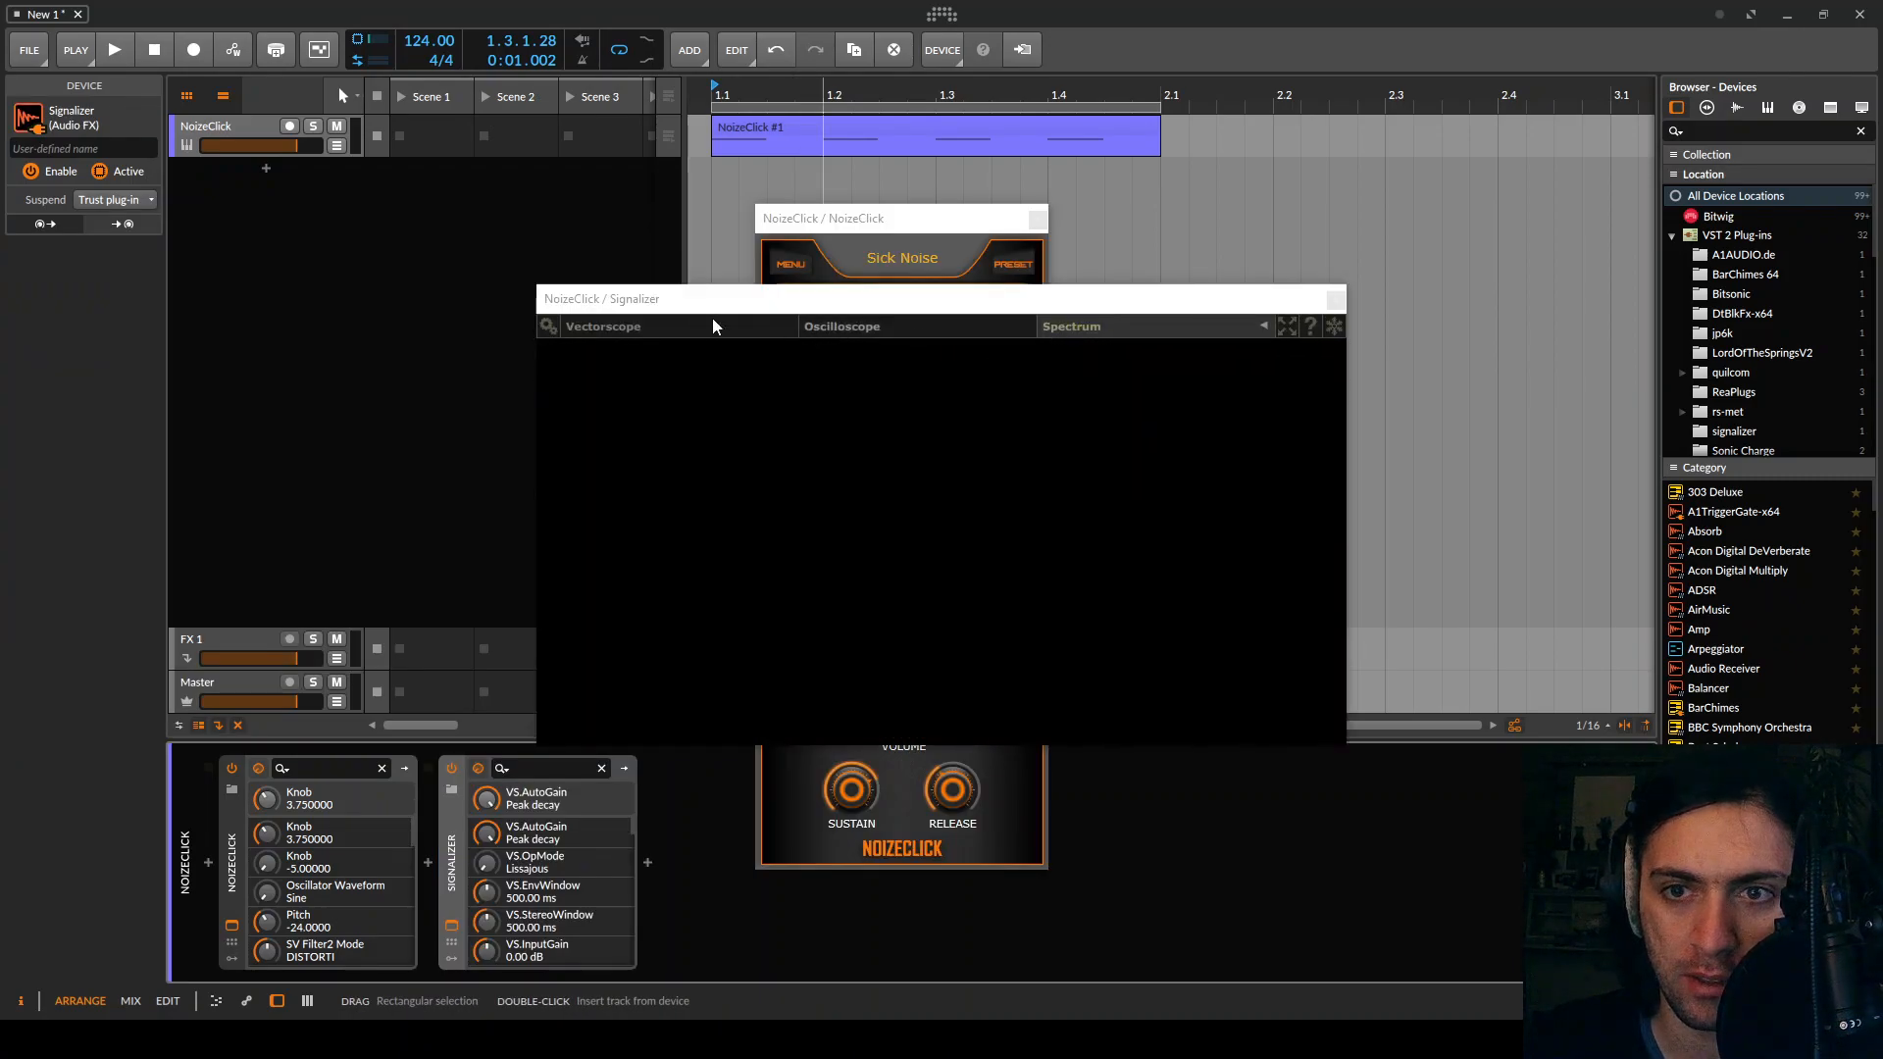
Show Signalizer's oscilloscope during playback with the trigger mode set to Window and the window size to 1/1
{"action": "left_click", "coordinate": [891, 328]}
{"action": "key", "text": "space"}
{"action": "left_click", "coordinate": [1265, 371]}
{"action": "left_click", "coordinate": [1254, 427]}
{"action": "left_click_drag", "start_coordinate": [1110, 365], "coordinate": [1109, 253]}
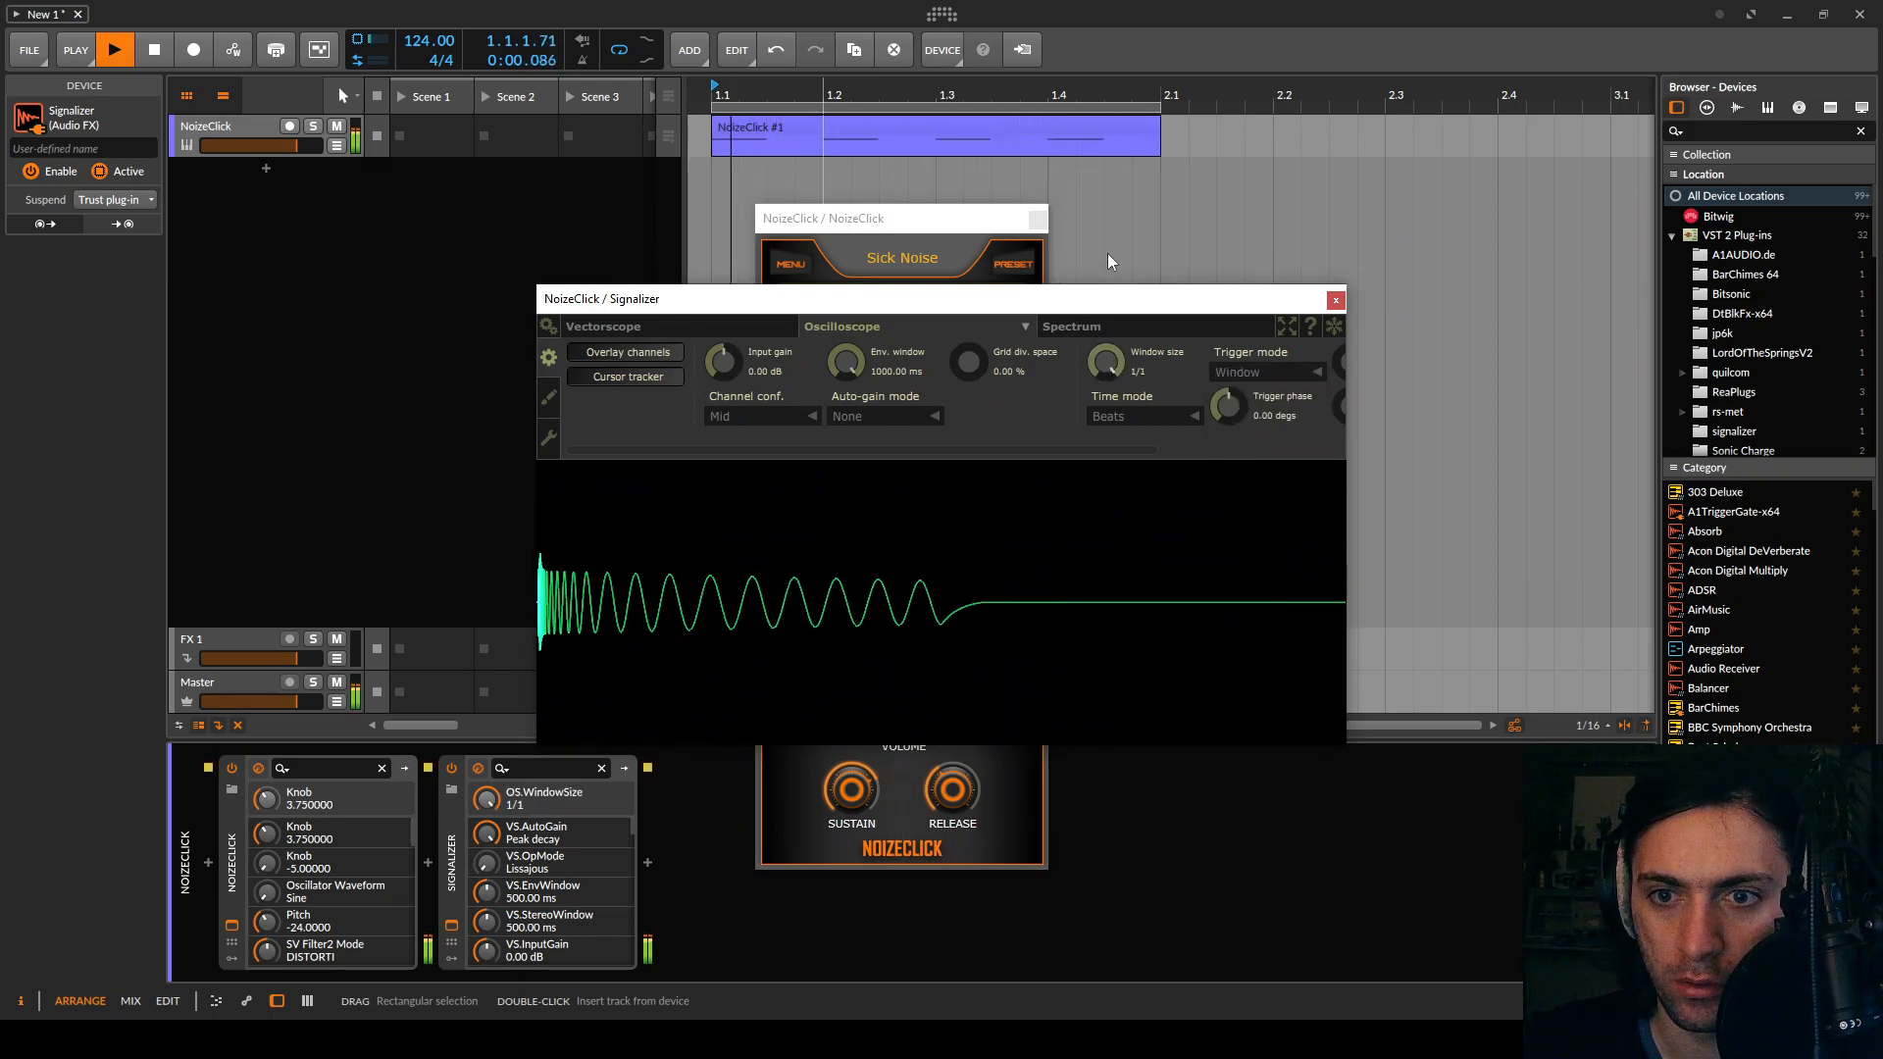
Raise NoizeClick's master volume to 10.4 and arrange its window beside Signalizer, stopping playback when done
{"action": "left_click_drag", "start_coordinate": [1012, 307], "coordinate": [1517, 179]}
{"action": "left_click", "coordinate": [921, 690]}
{"action": "left_click_drag", "start_coordinate": [920, 690], "coordinate": [912, 663]}
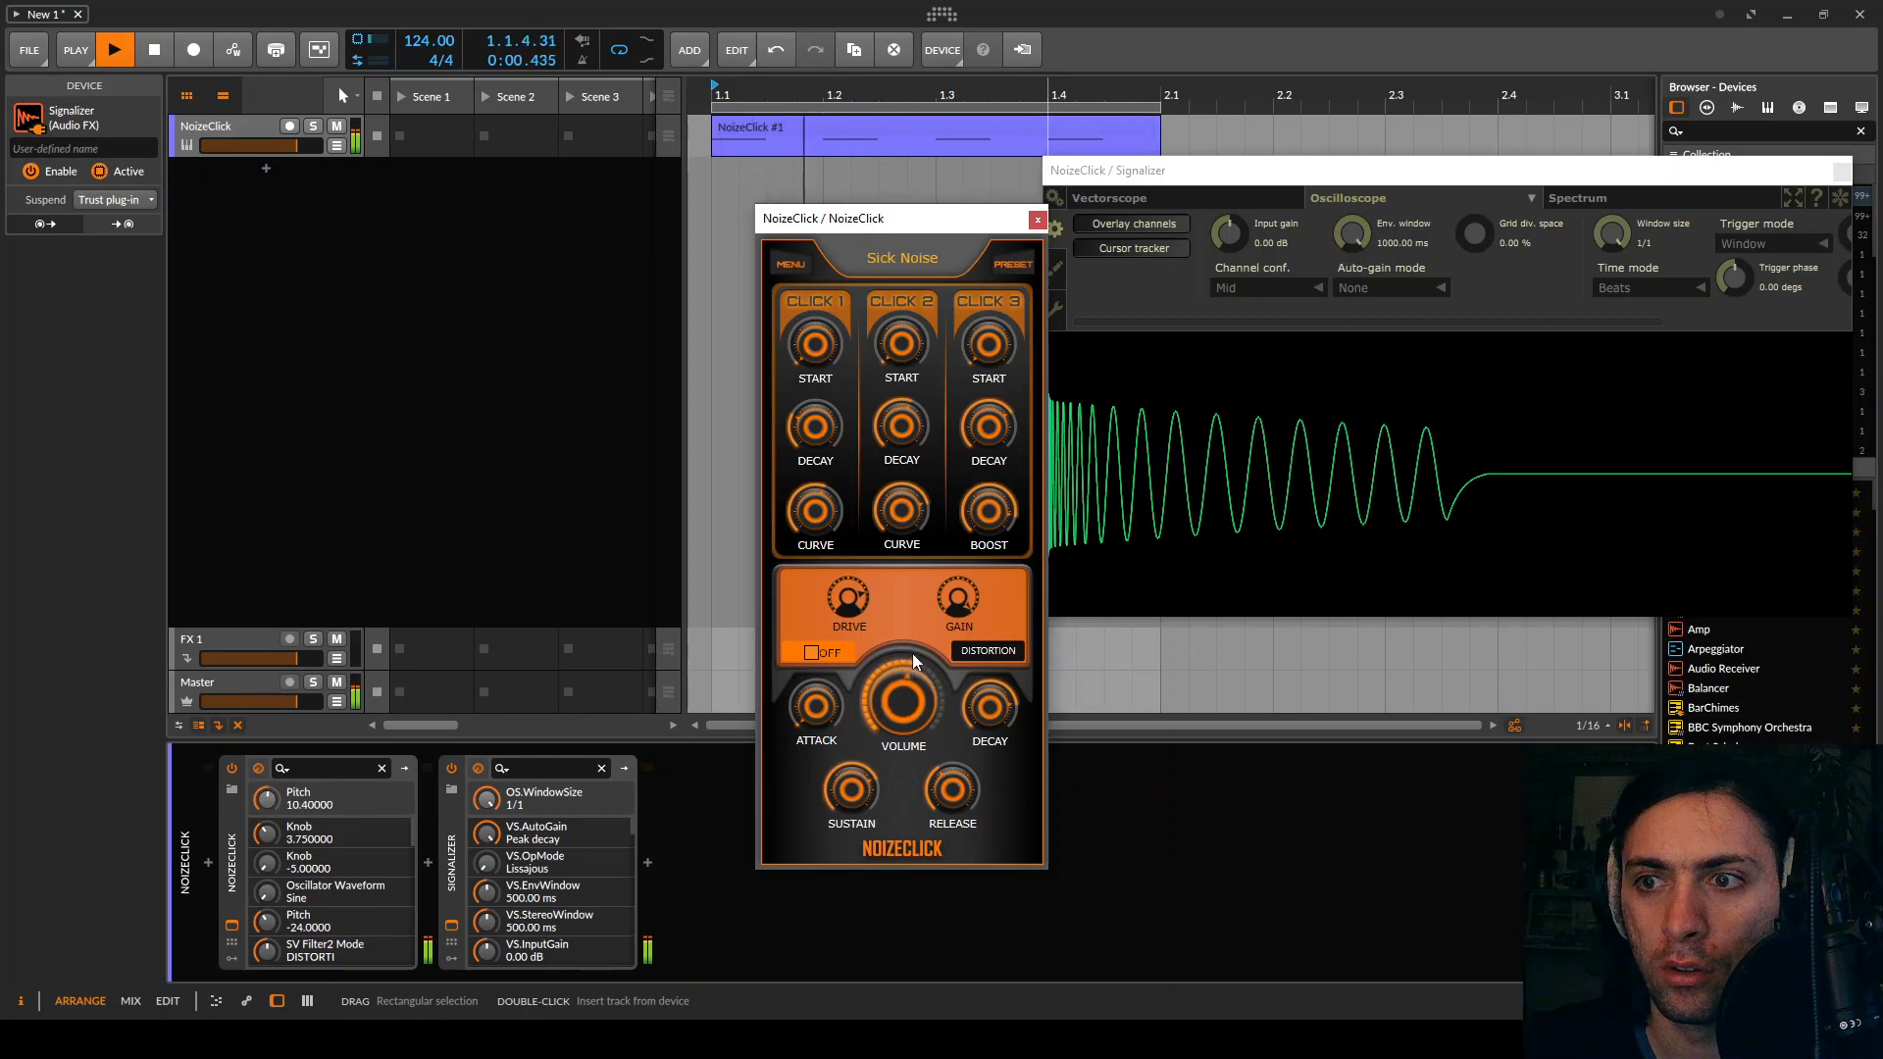
{"action": "mouse_move", "coordinate": [914, 224]}
{"action": "left_mouse_down"}
{"action": "mouse_move", "coordinate": [813, 226]}
{"action": "mouse_move", "coordinate": [841, 224]}
{"action": "left_mouse_up"}
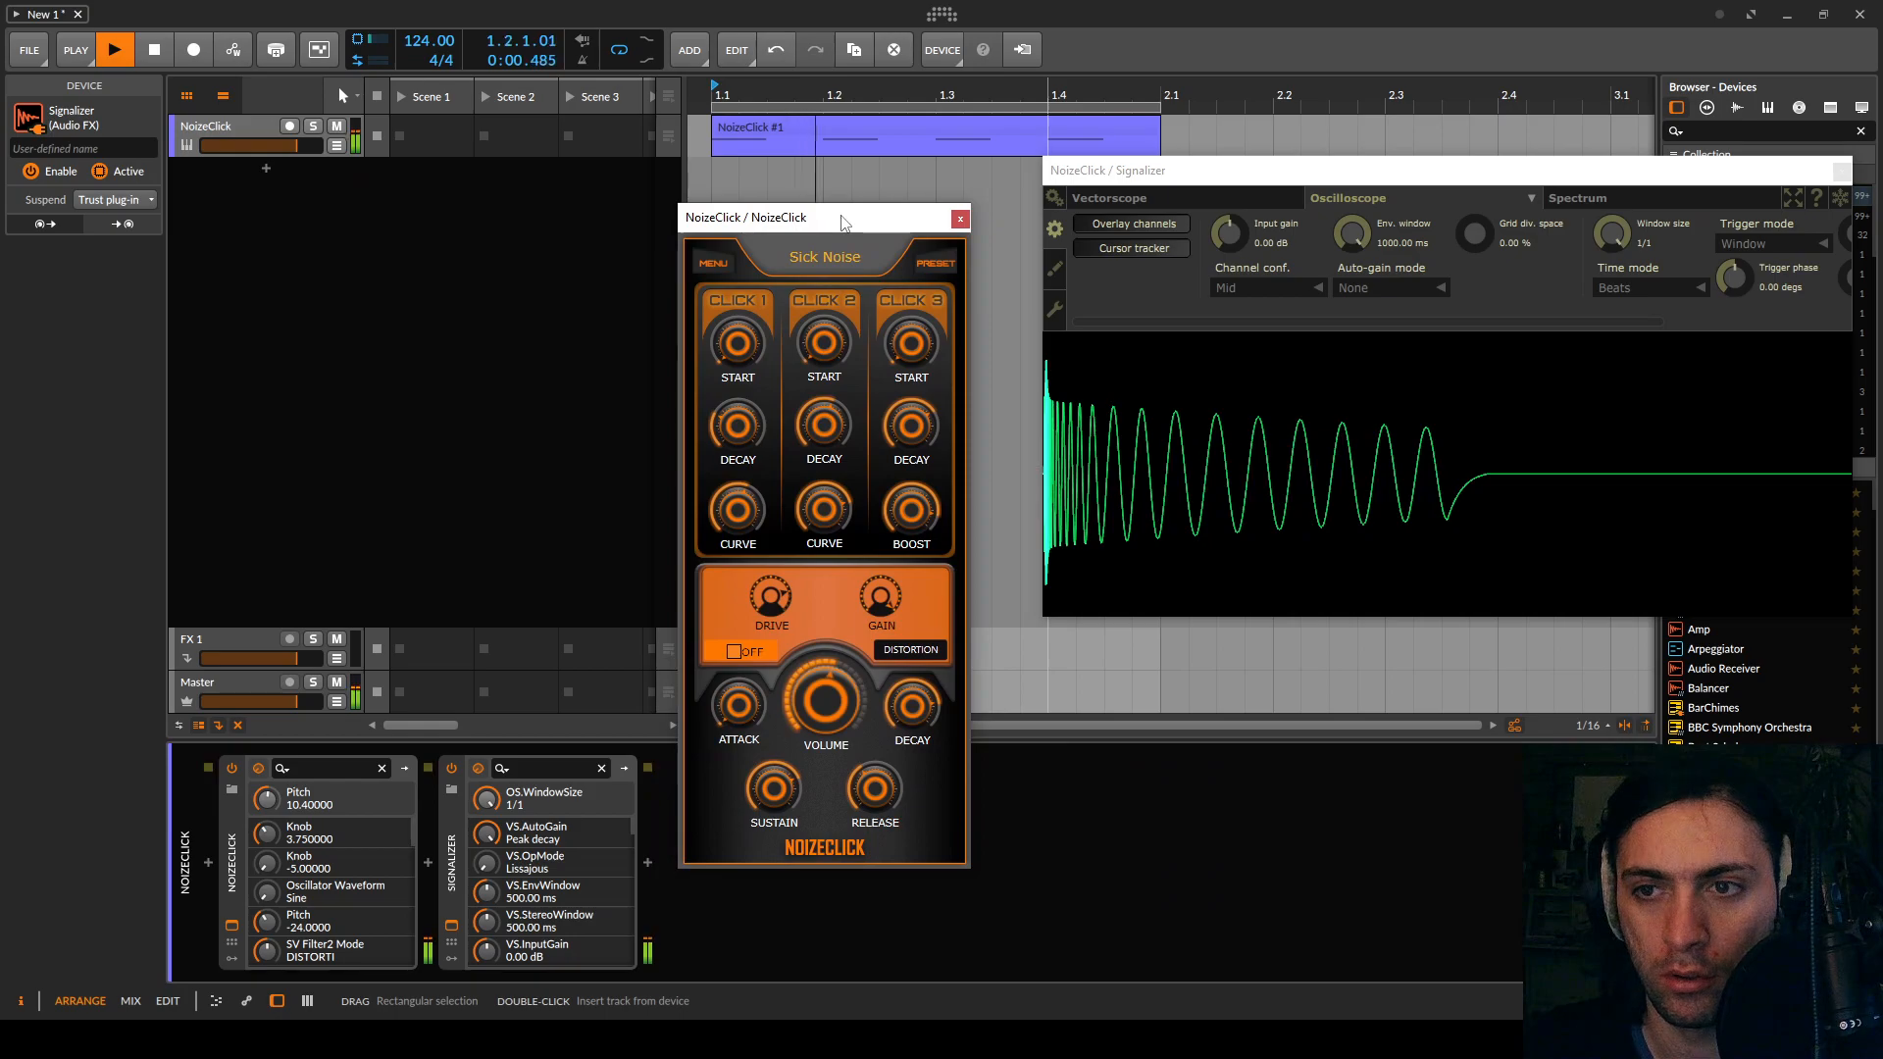
{"action": "key", "text": "space"}
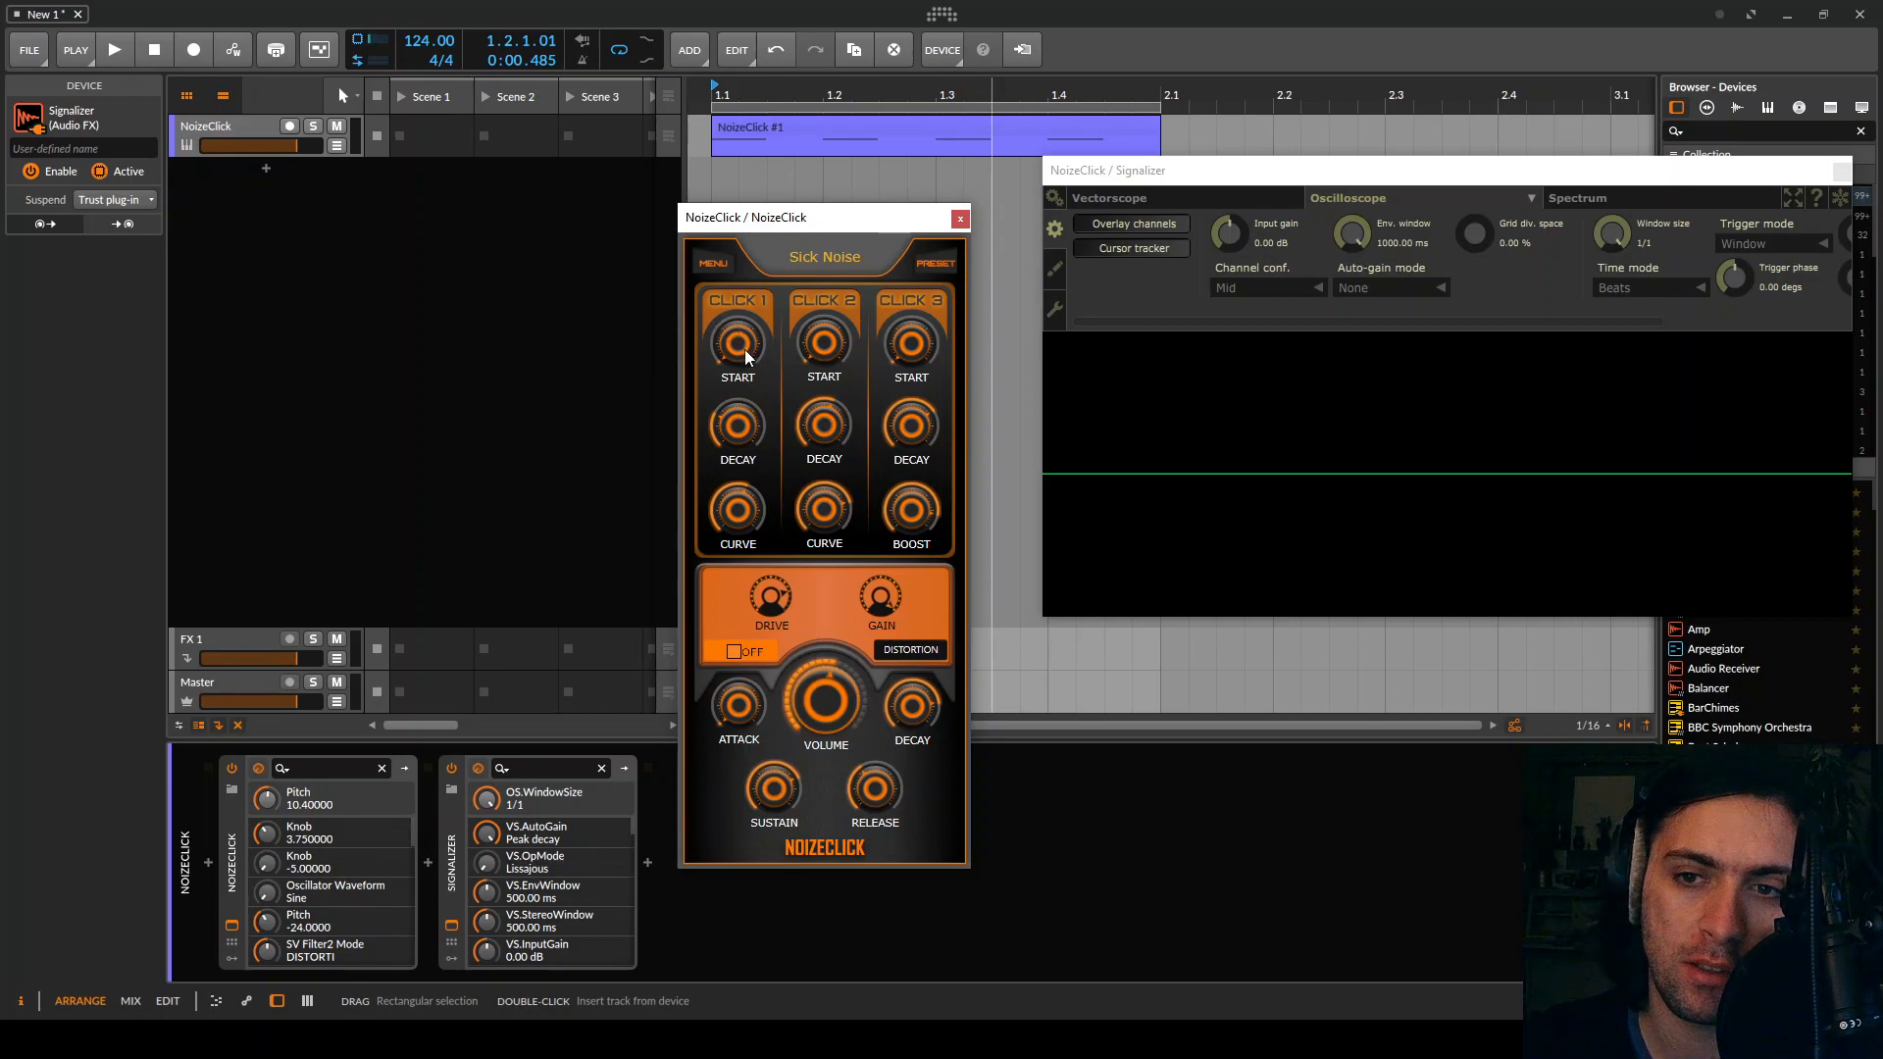
Raise Click 1's Start to about 5.3 during playback and temporarily freeze the oscilloscope to examine the waveform
{"action": "key", "text": "space"}
{"action": "left_click_drag", "start_coordinate": [746, 356], "coordinate": [756, 250]}
{"action": "left_click", "coordinate": [1837, 203]}
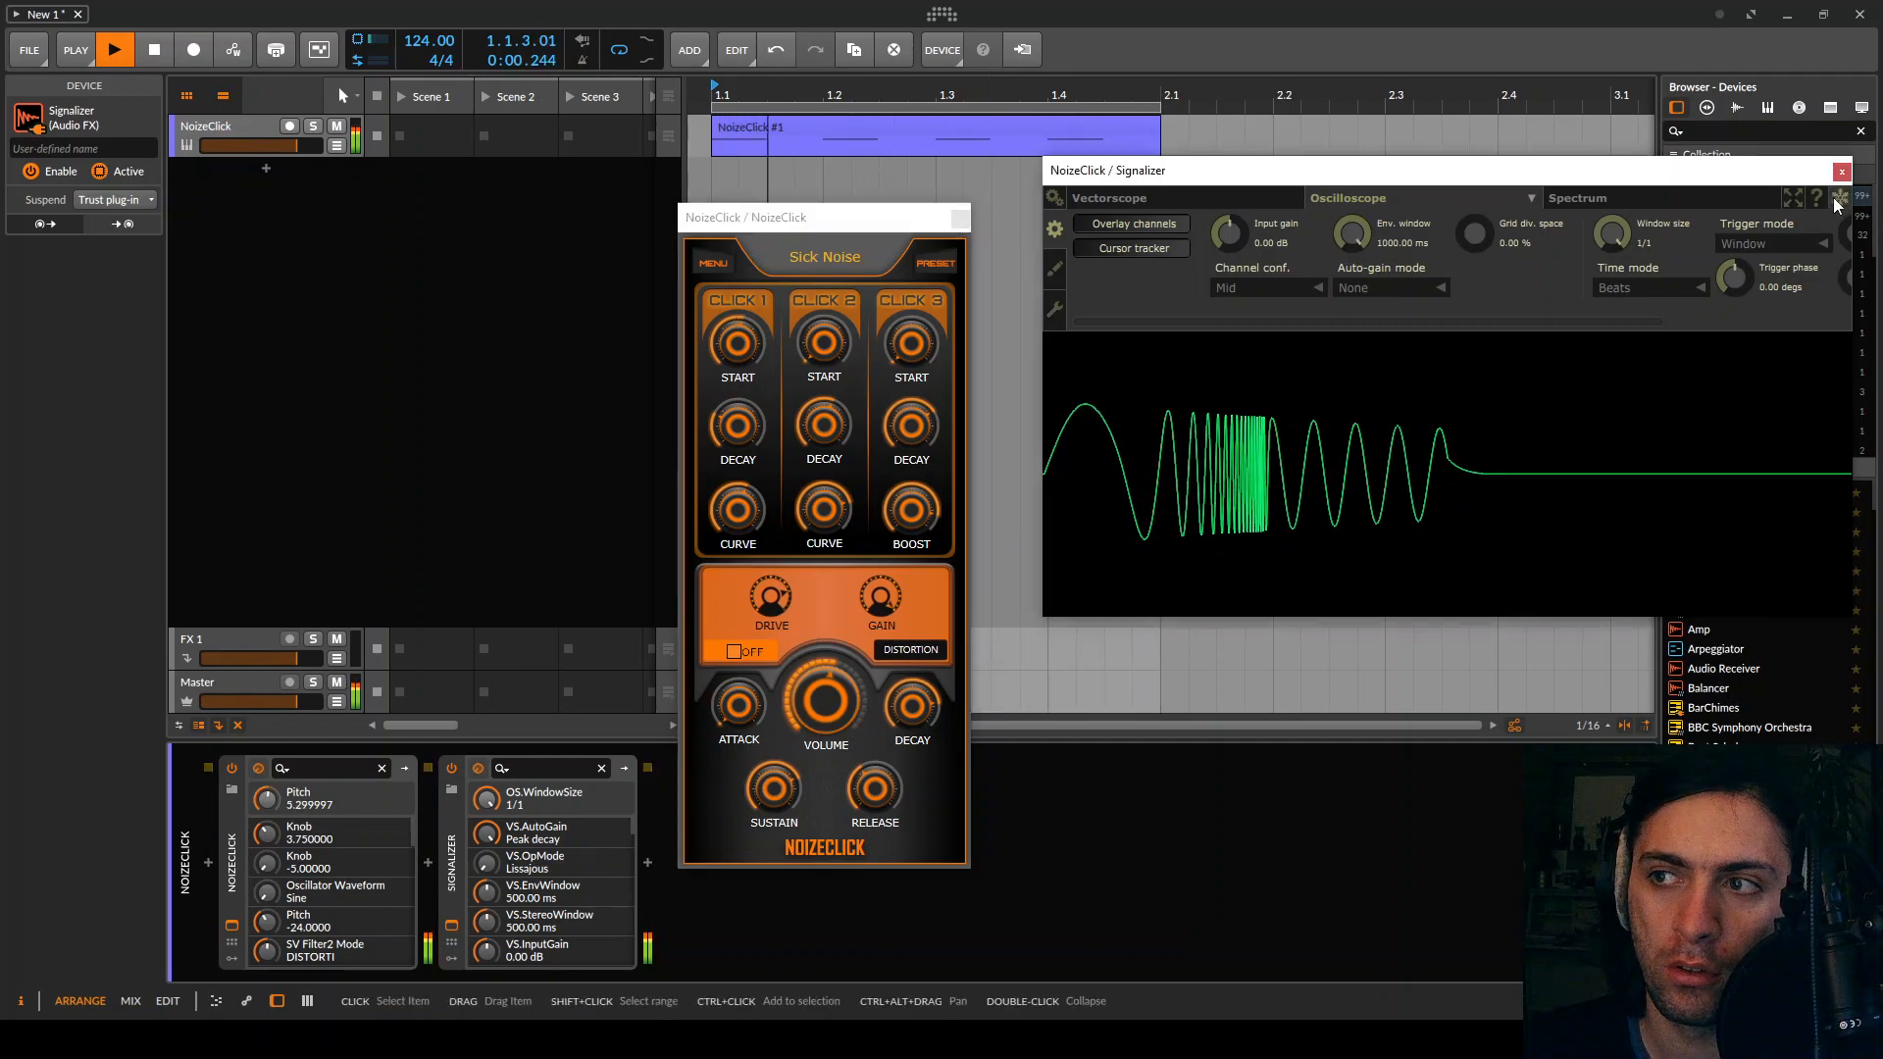
{"action": "key", "text": "space"}
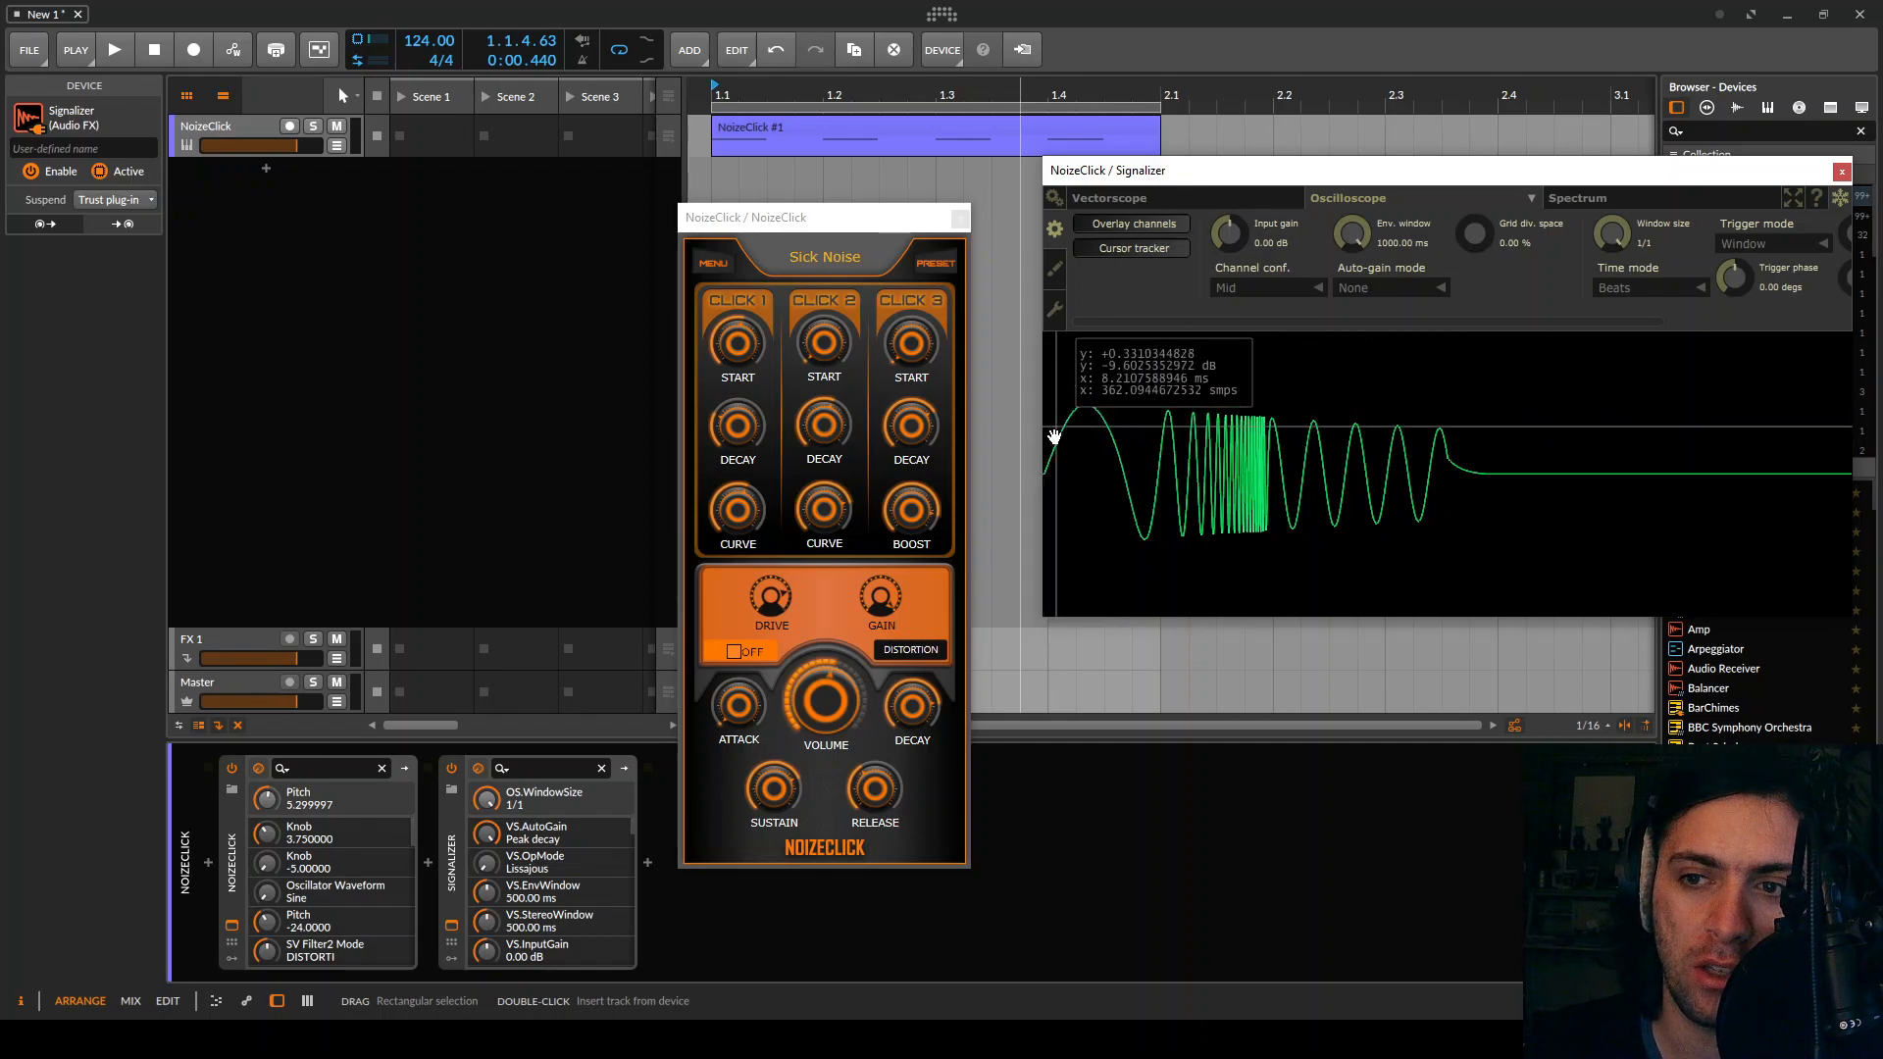
{"action": "left_click", "coordinate": [1841, 200]}
Try Click 1 Start values of 0, 0.48, 0.14 and 0.75, playing the kick in between
{"action": "left_click_drag", "start_coordinate": [744, 360], "coordinate": [743, 515]}
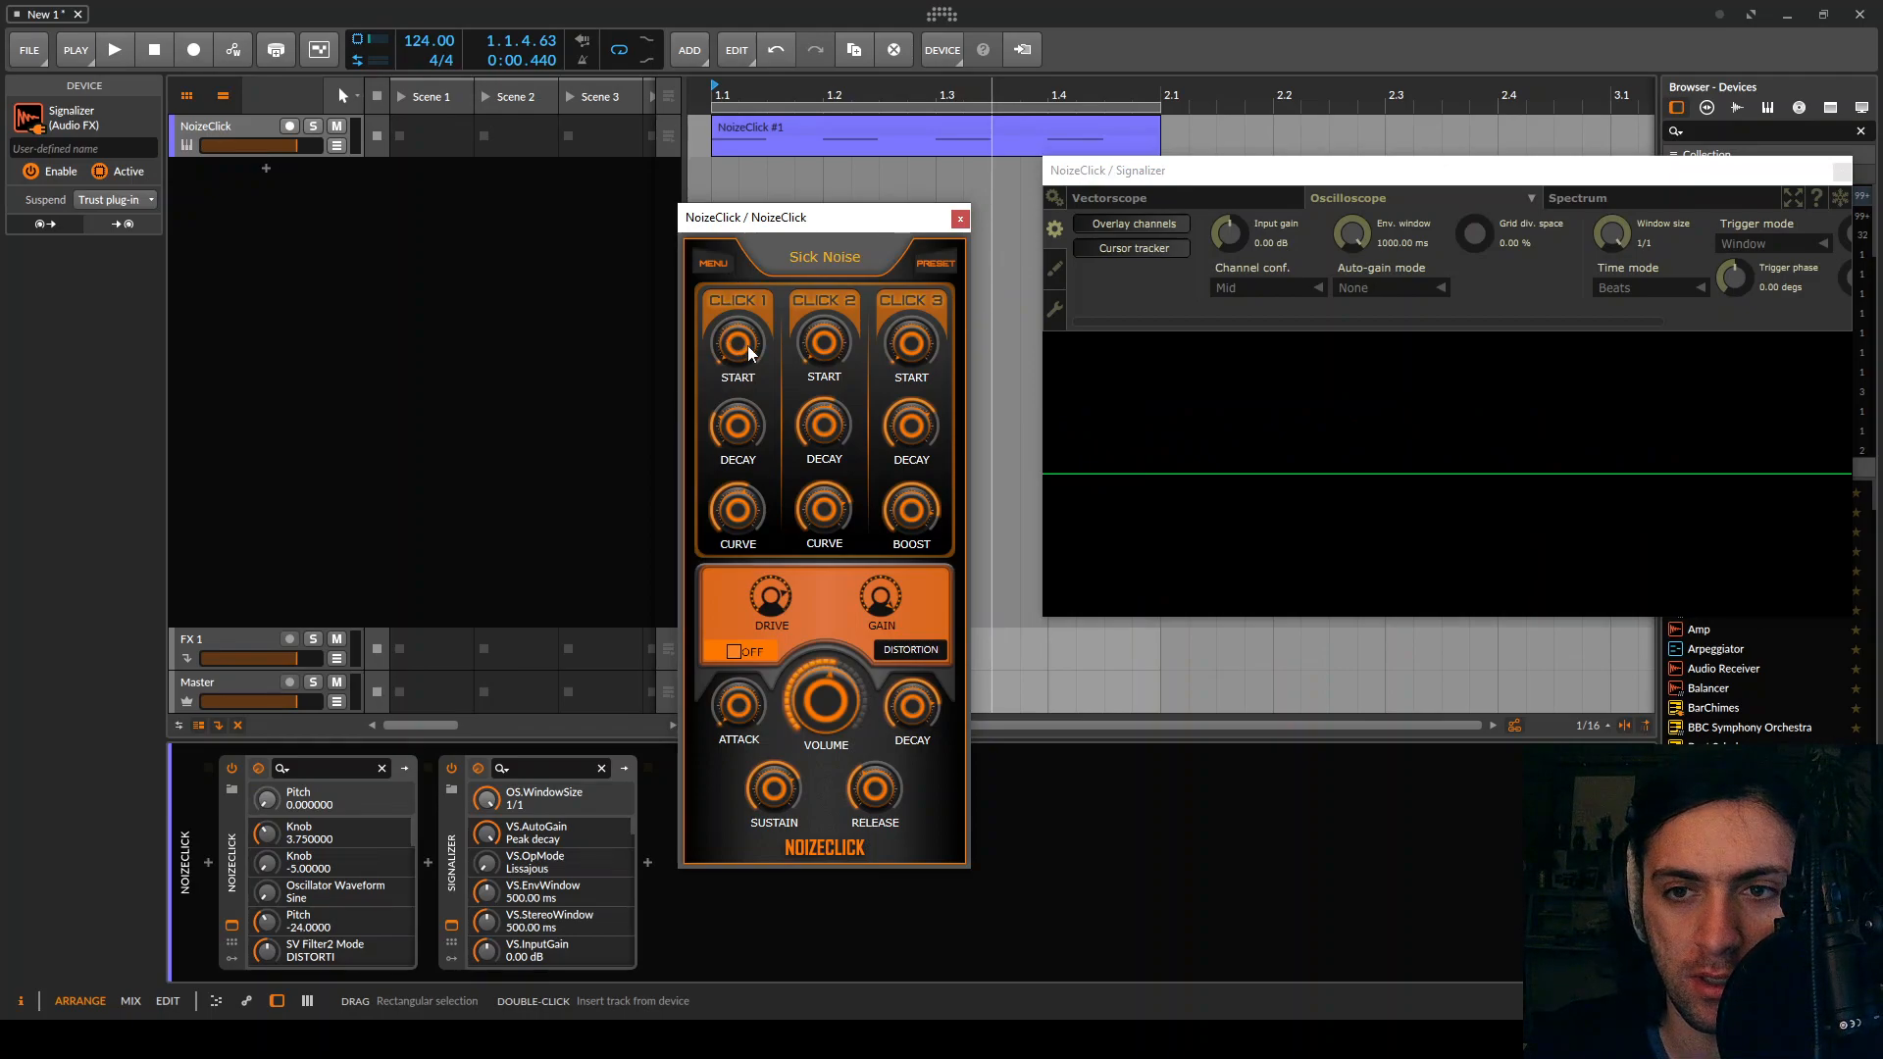
{"action": "key", "text": "space"}
{"action": "mouse_move", "coordinate": [739, 346]}
{"action": "left_mouse_down"}
{"action": "mouse_move", "coordinate": [740, 327]}
{"action": "mouse_move", "coordinate": [740, 410]}
{"action": "mouse_move", "coordinate": [738, 315]}
{"action": "mouse_move", "coordinate": [737, 358]}
{"action": "mouse_move", "coordinate": [723, 333]}
{"action": "mouse_move", "coordinate": [737, 257]}
{"action": "mouse_move", "coordinate": [737, 349]}
{"action": "left_mouse_up"}
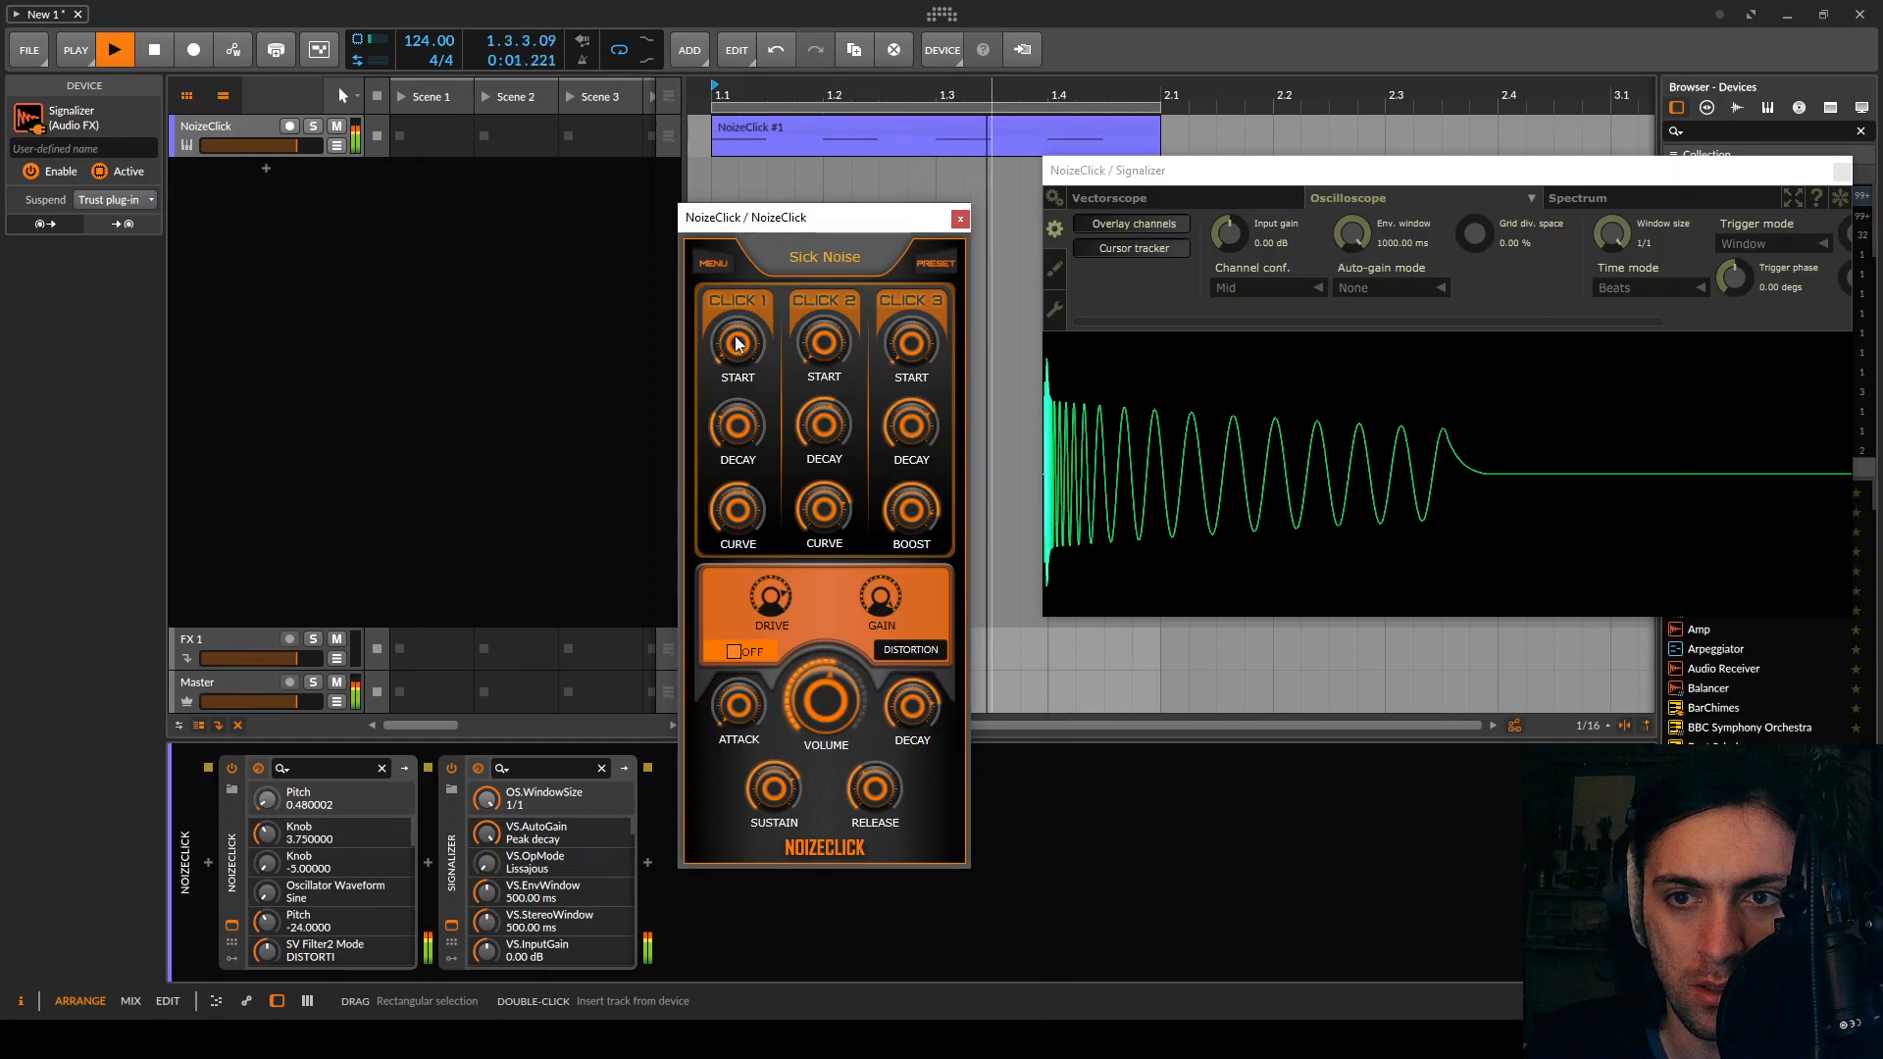
{"action": "key", "text": "space"}
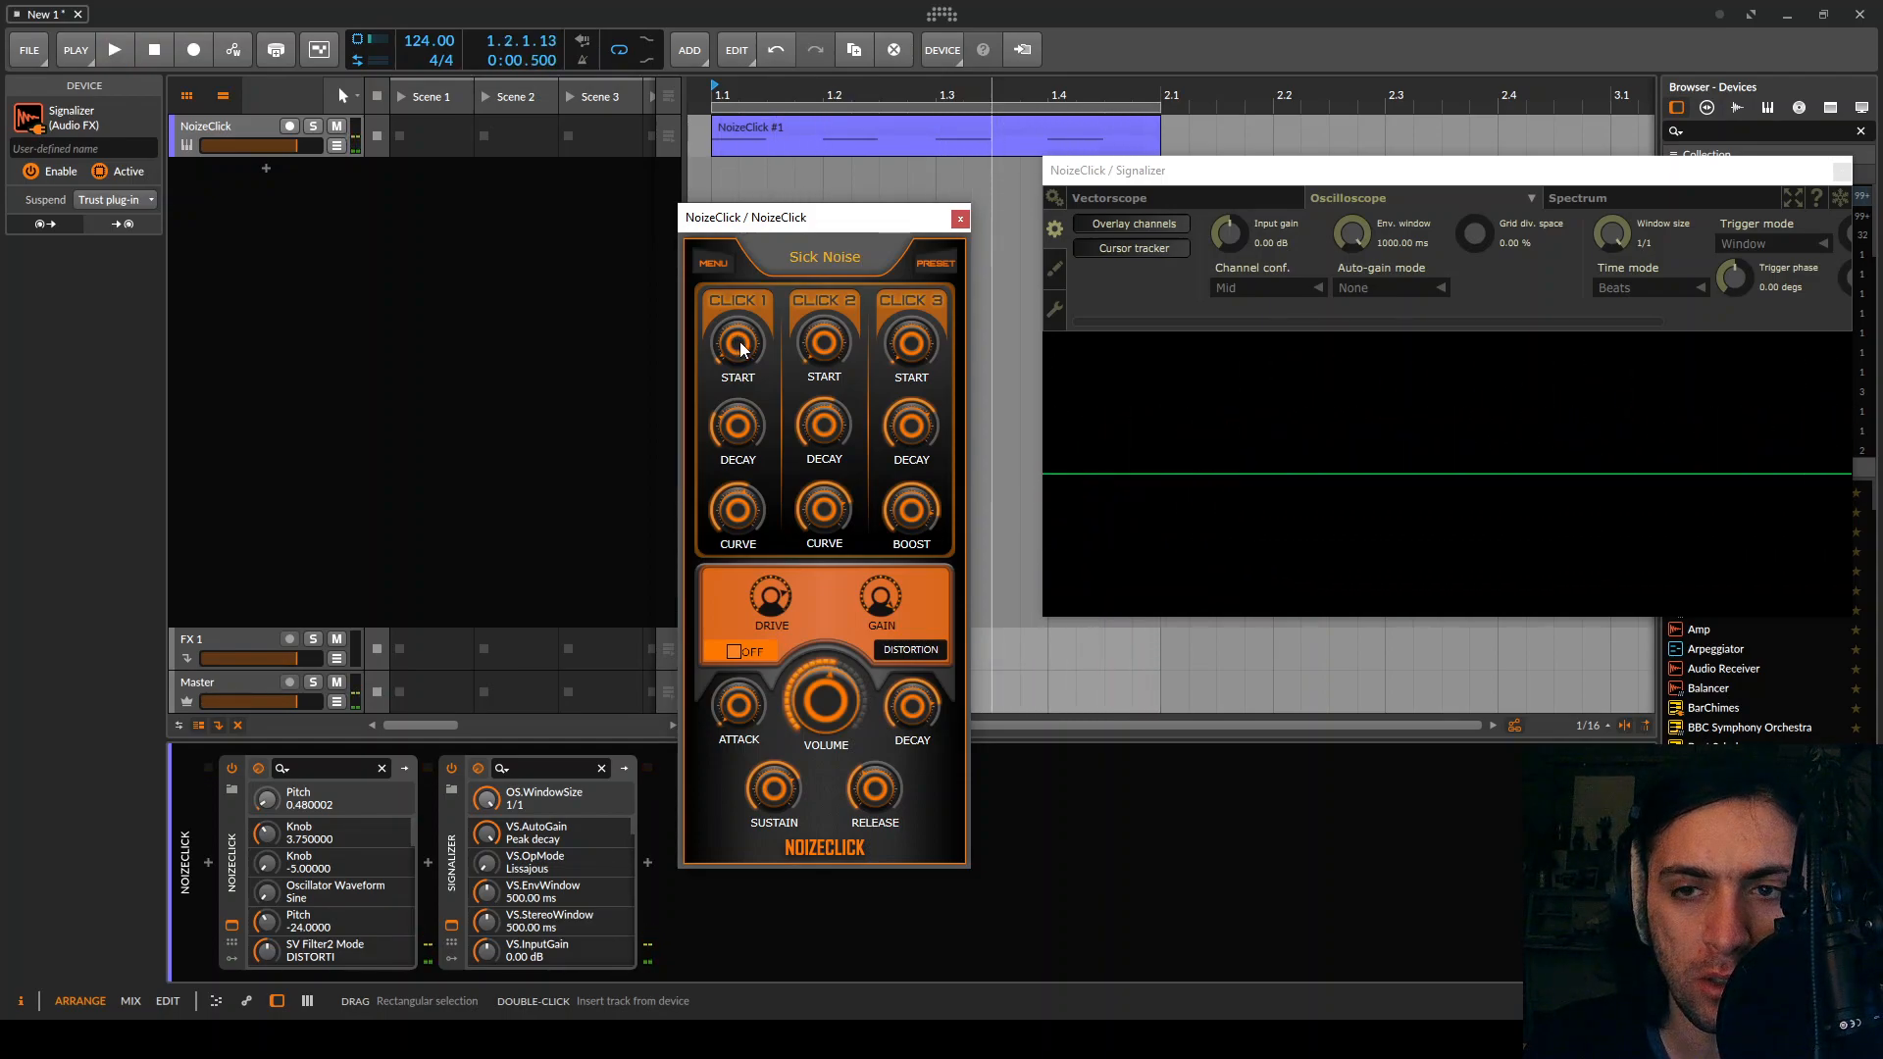
{"action": "left_click_drag", "start_coordinate": [742, 351], "coordinate": [742, 320]}
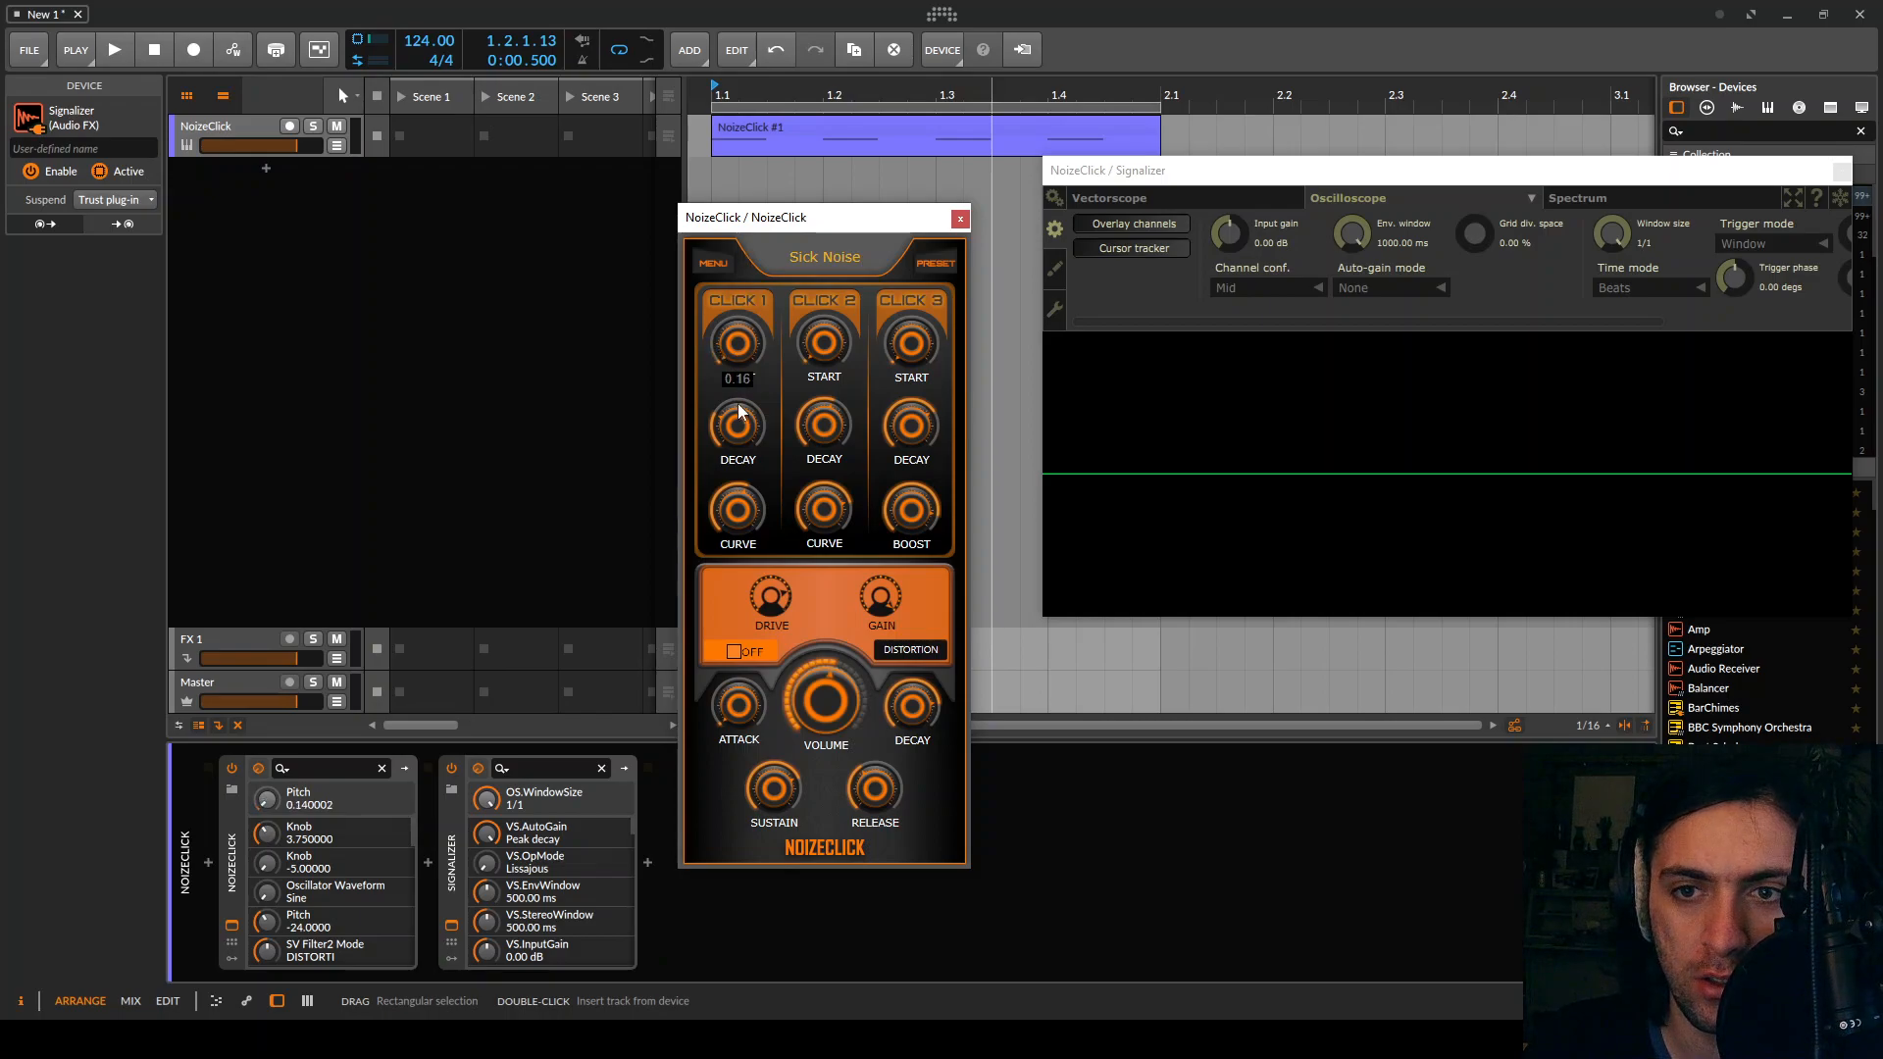
{"action": "left_click_drag", "start_coordinate": [740, 351], "coordinate": [740, 308]}
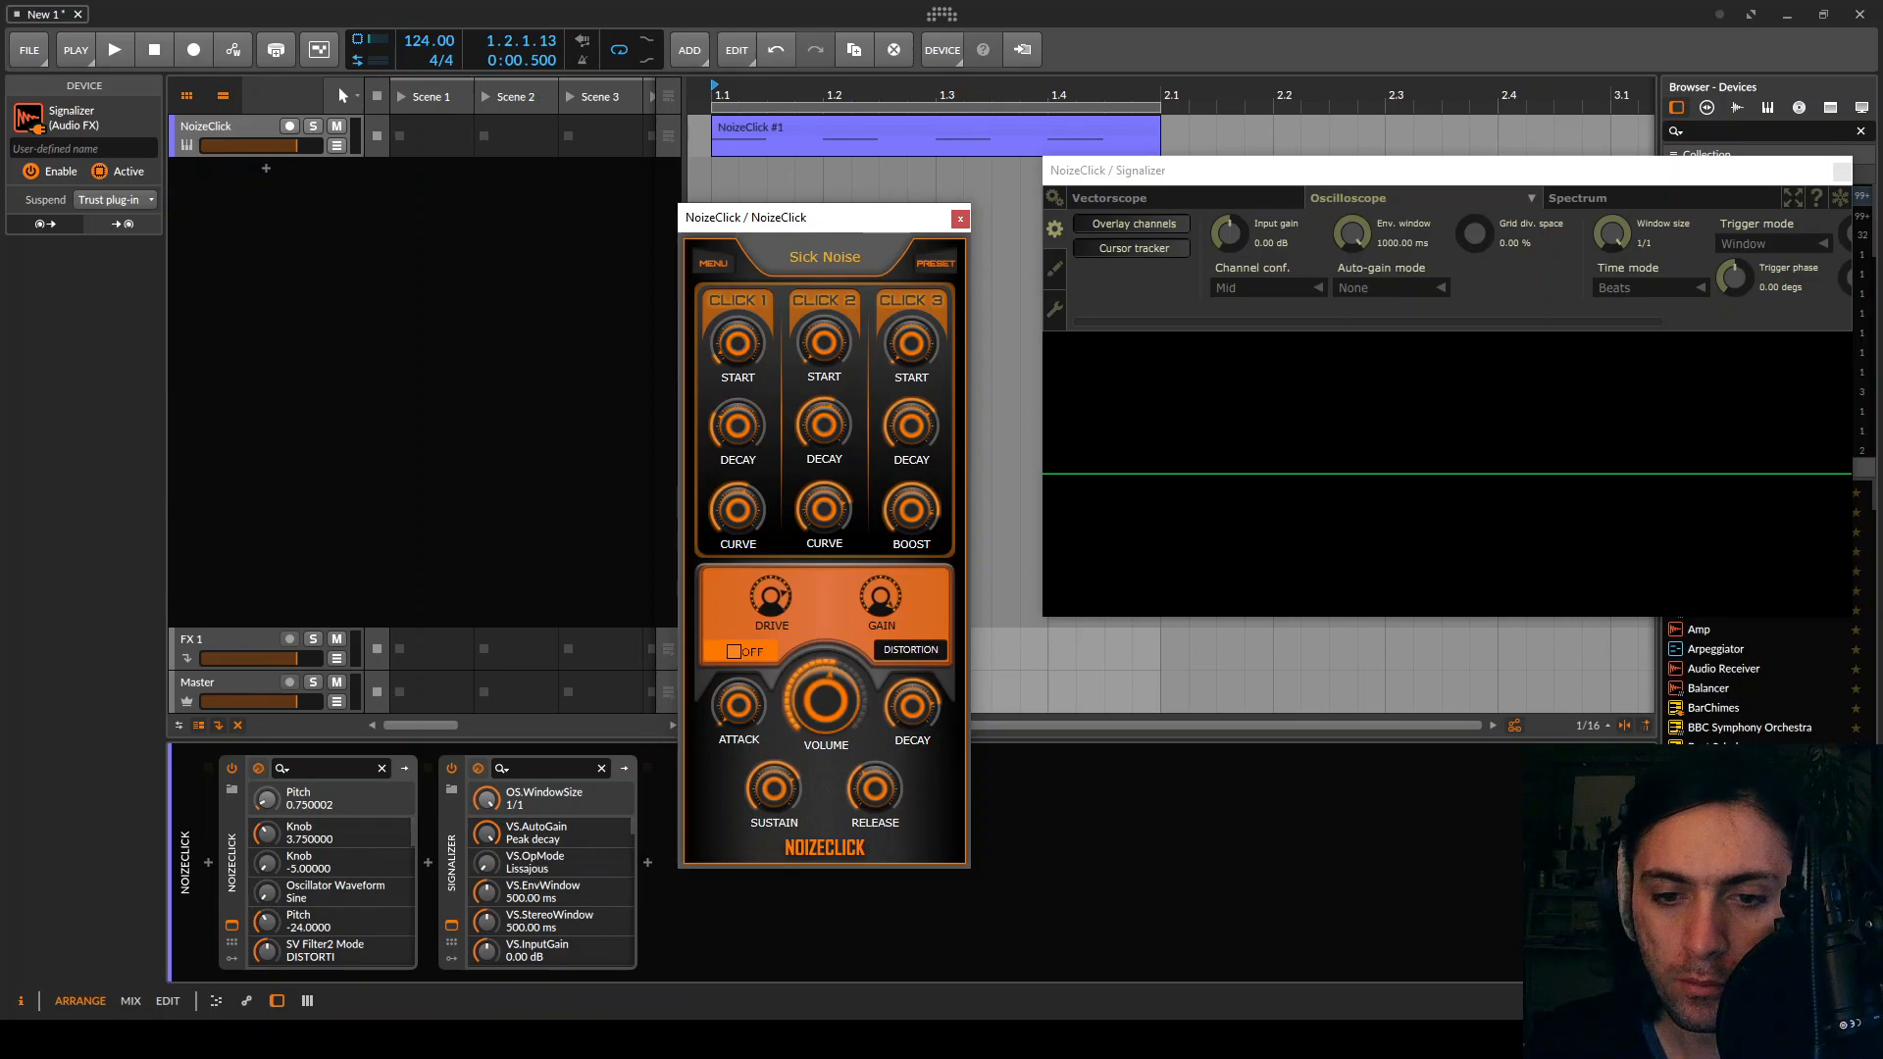
Switch to File Explorer and examine the files in NoizeClick's VST3 folder
{"action": "left_click", "coordinate": [702, 1040]}
{"action": "left_click_drag", "start_coordinate": [604, 208], "coordinate": [1242, 116]}
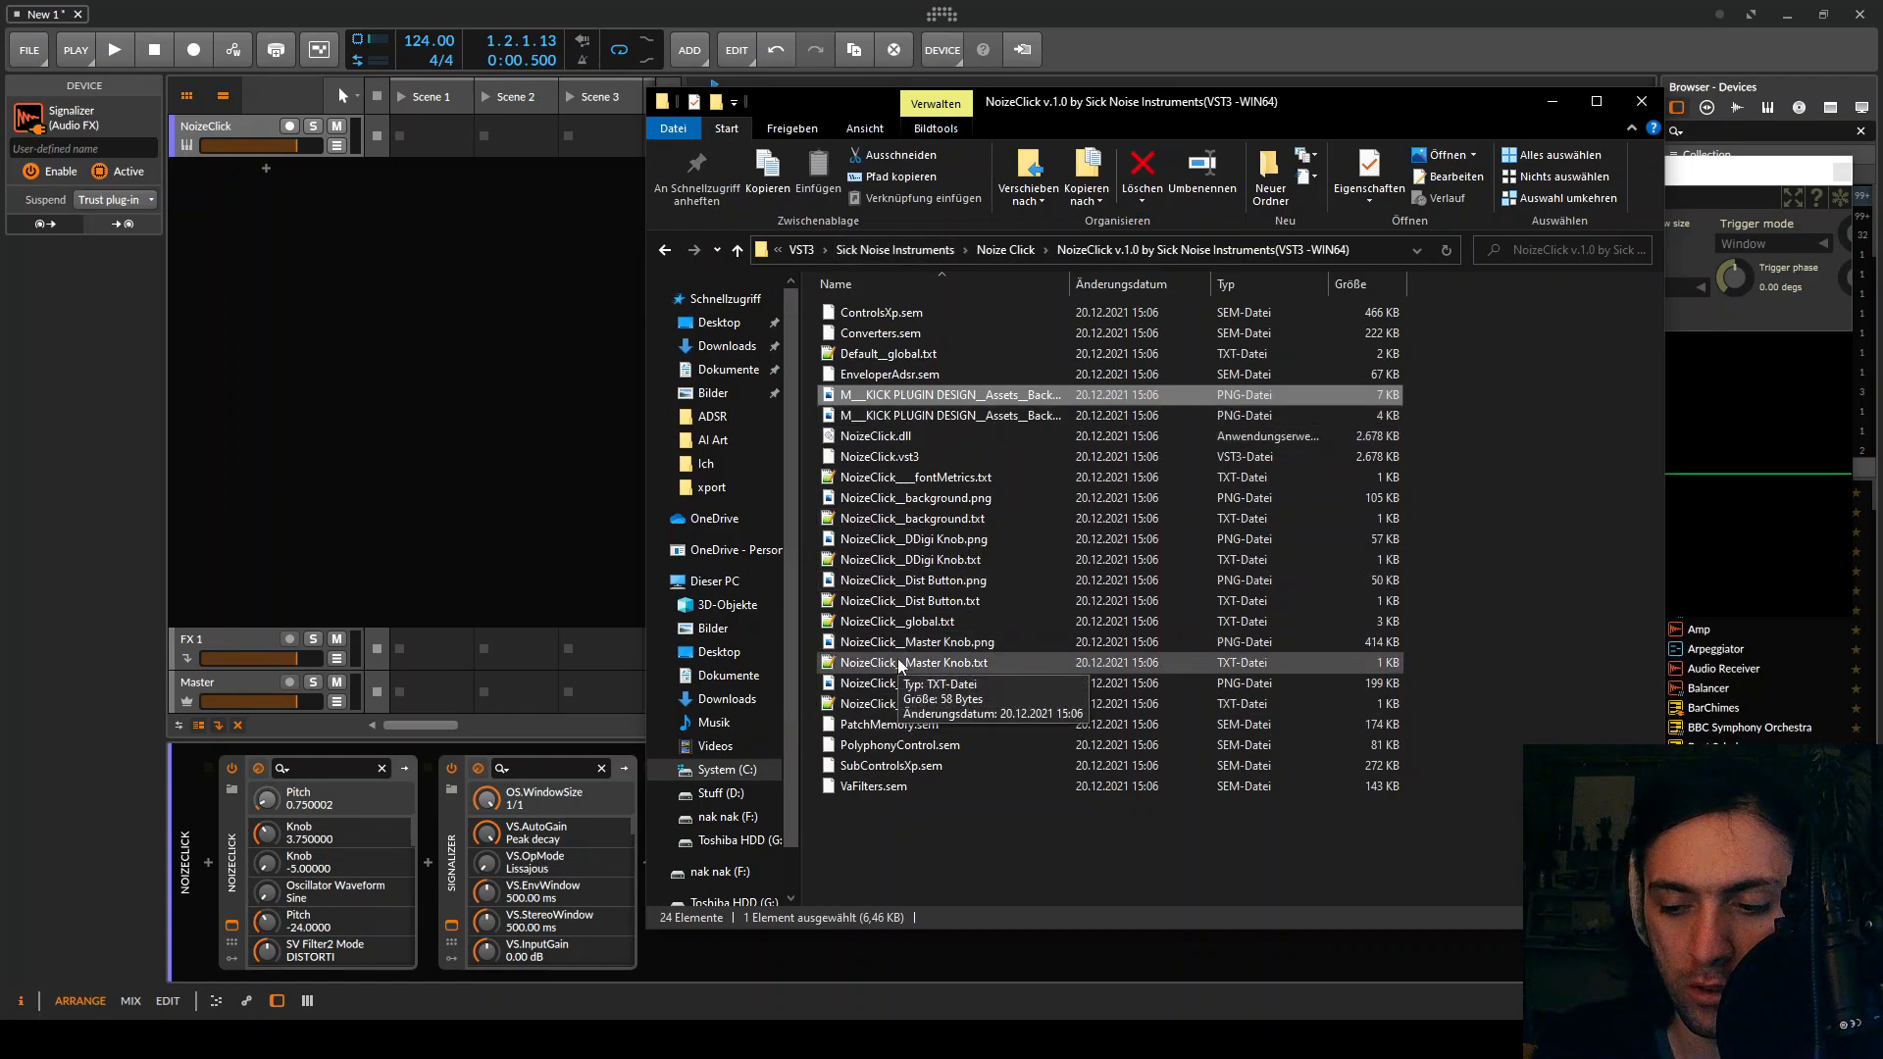
{"action": "left_click", "coordinate": [1552, 101]}
Return to the NoizeClick window and set Click 1's Start to 0
{"action": "left_click", "coordinate": [892, 227]}
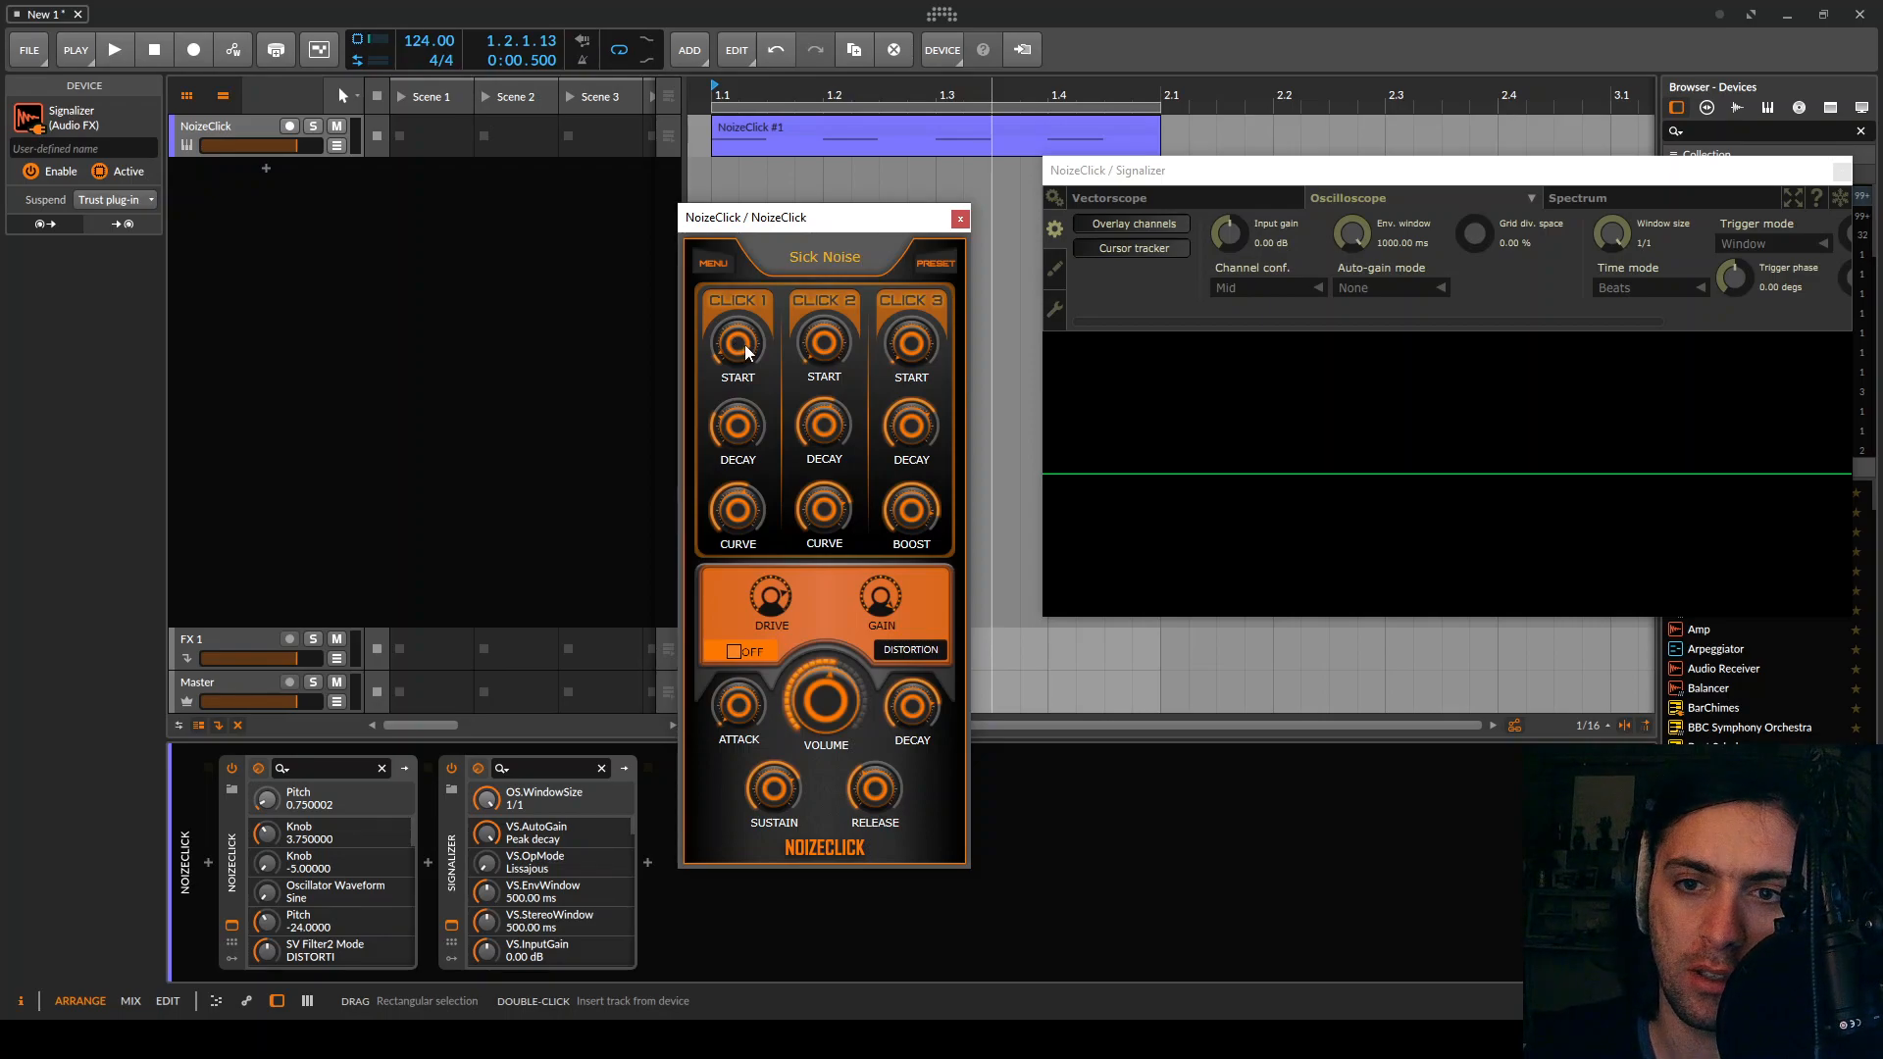
{"action": "left_click_drag", "start_coordinate": [752, 350], "coordinate": [751, 379]}
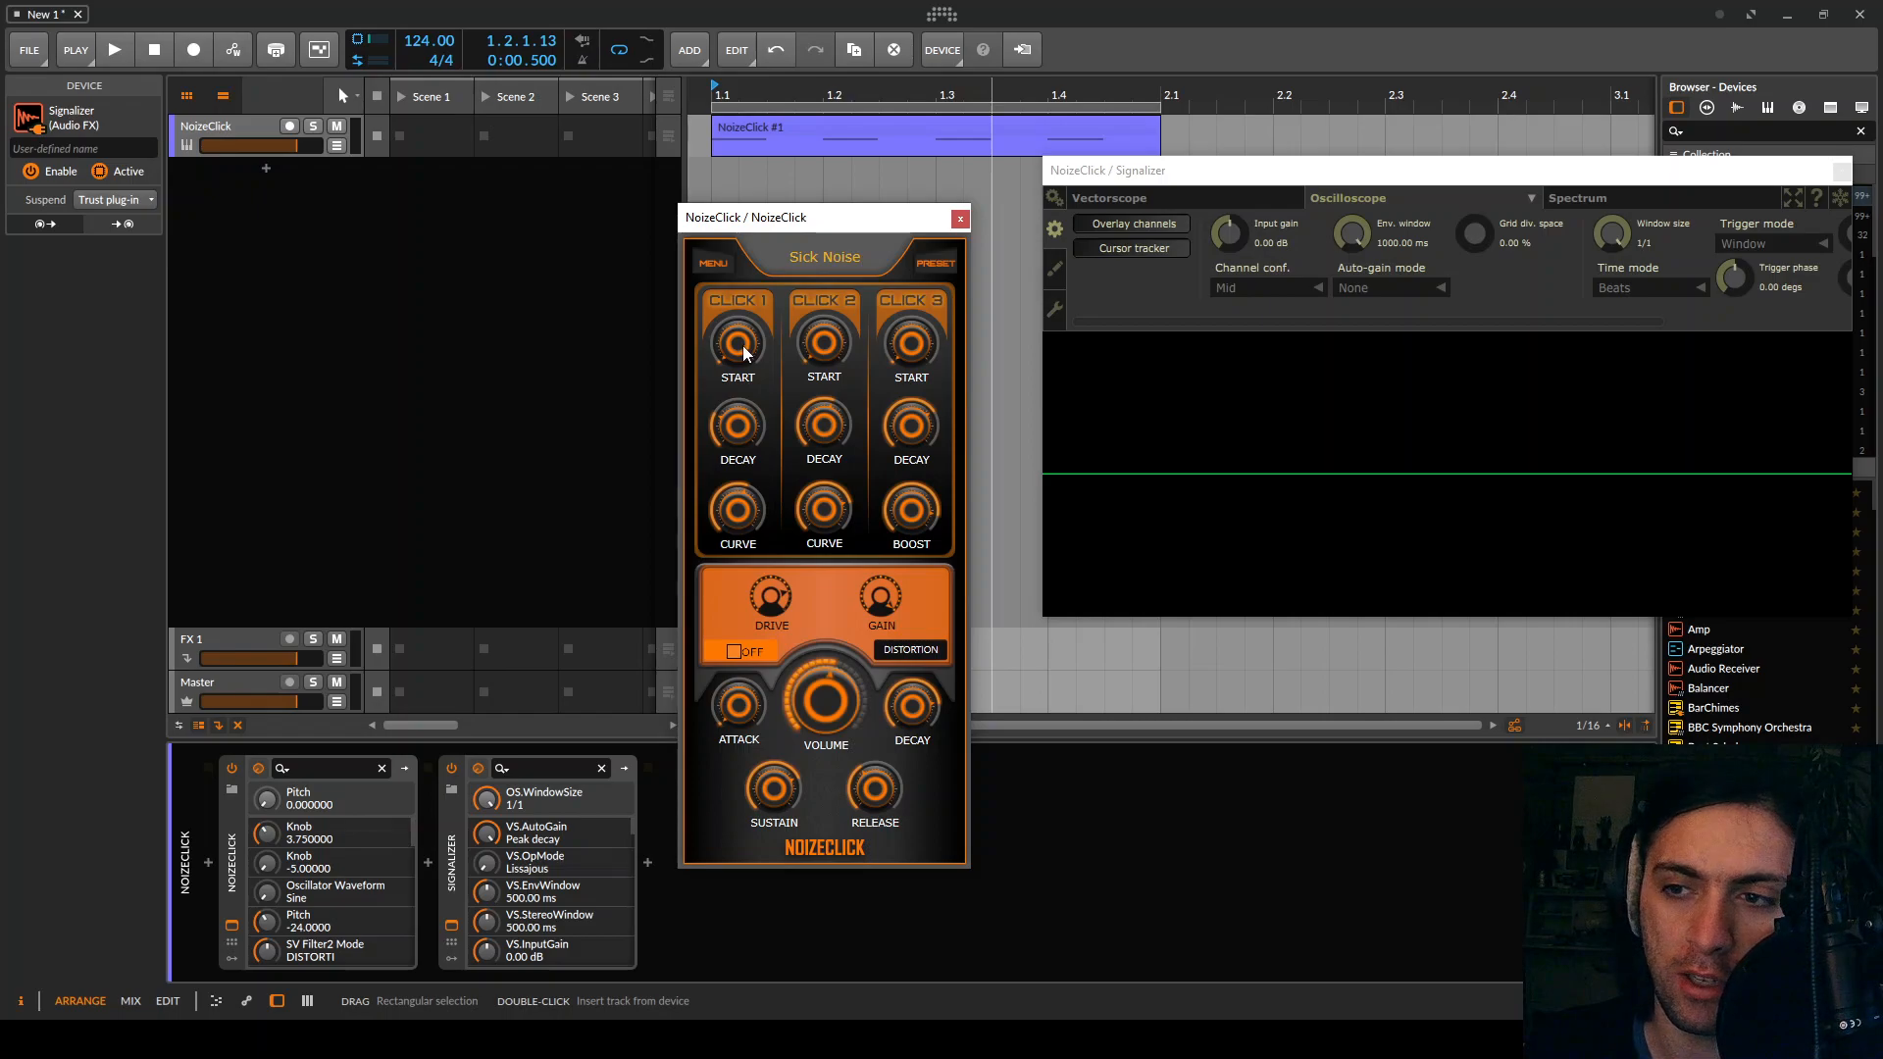
During playback, try Click 1 Start values of 0.23 and about 8.4, and raise Click 1's Decay
{"action": "key", "text": "space"}
{"action": "mouse_move", "coordinate": [744, 354]}
{"action": "left_mouse_down"}
{"action": "mouse_move", "coordinate": [749, 336]}
{"action": "mouse_move", "coordinate": [748, 365]}
{"action": "left_mouse_up"}
{"action": "key", "text": "space"}
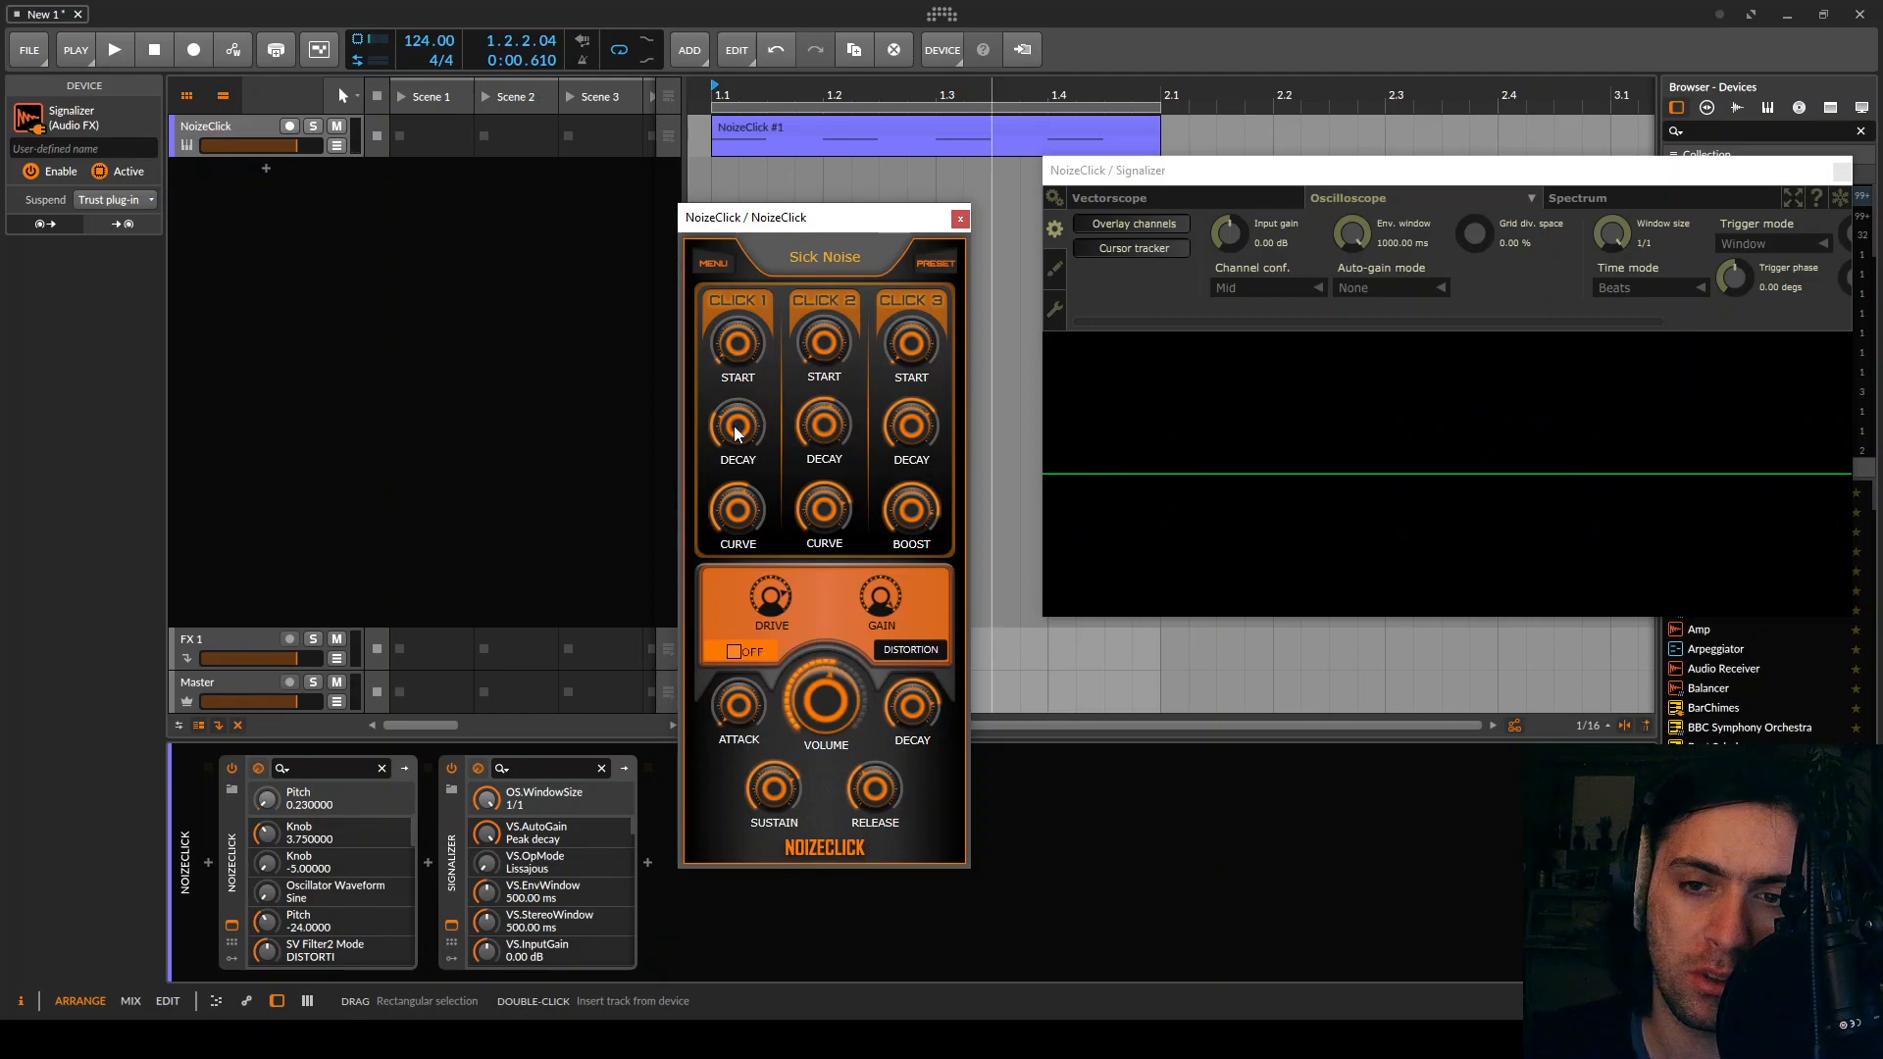
{"action": "key", "text": "space"}
{"action": "left_click_drag", "start_coordinate": [740, 417], "coordinate": [747, 314]}
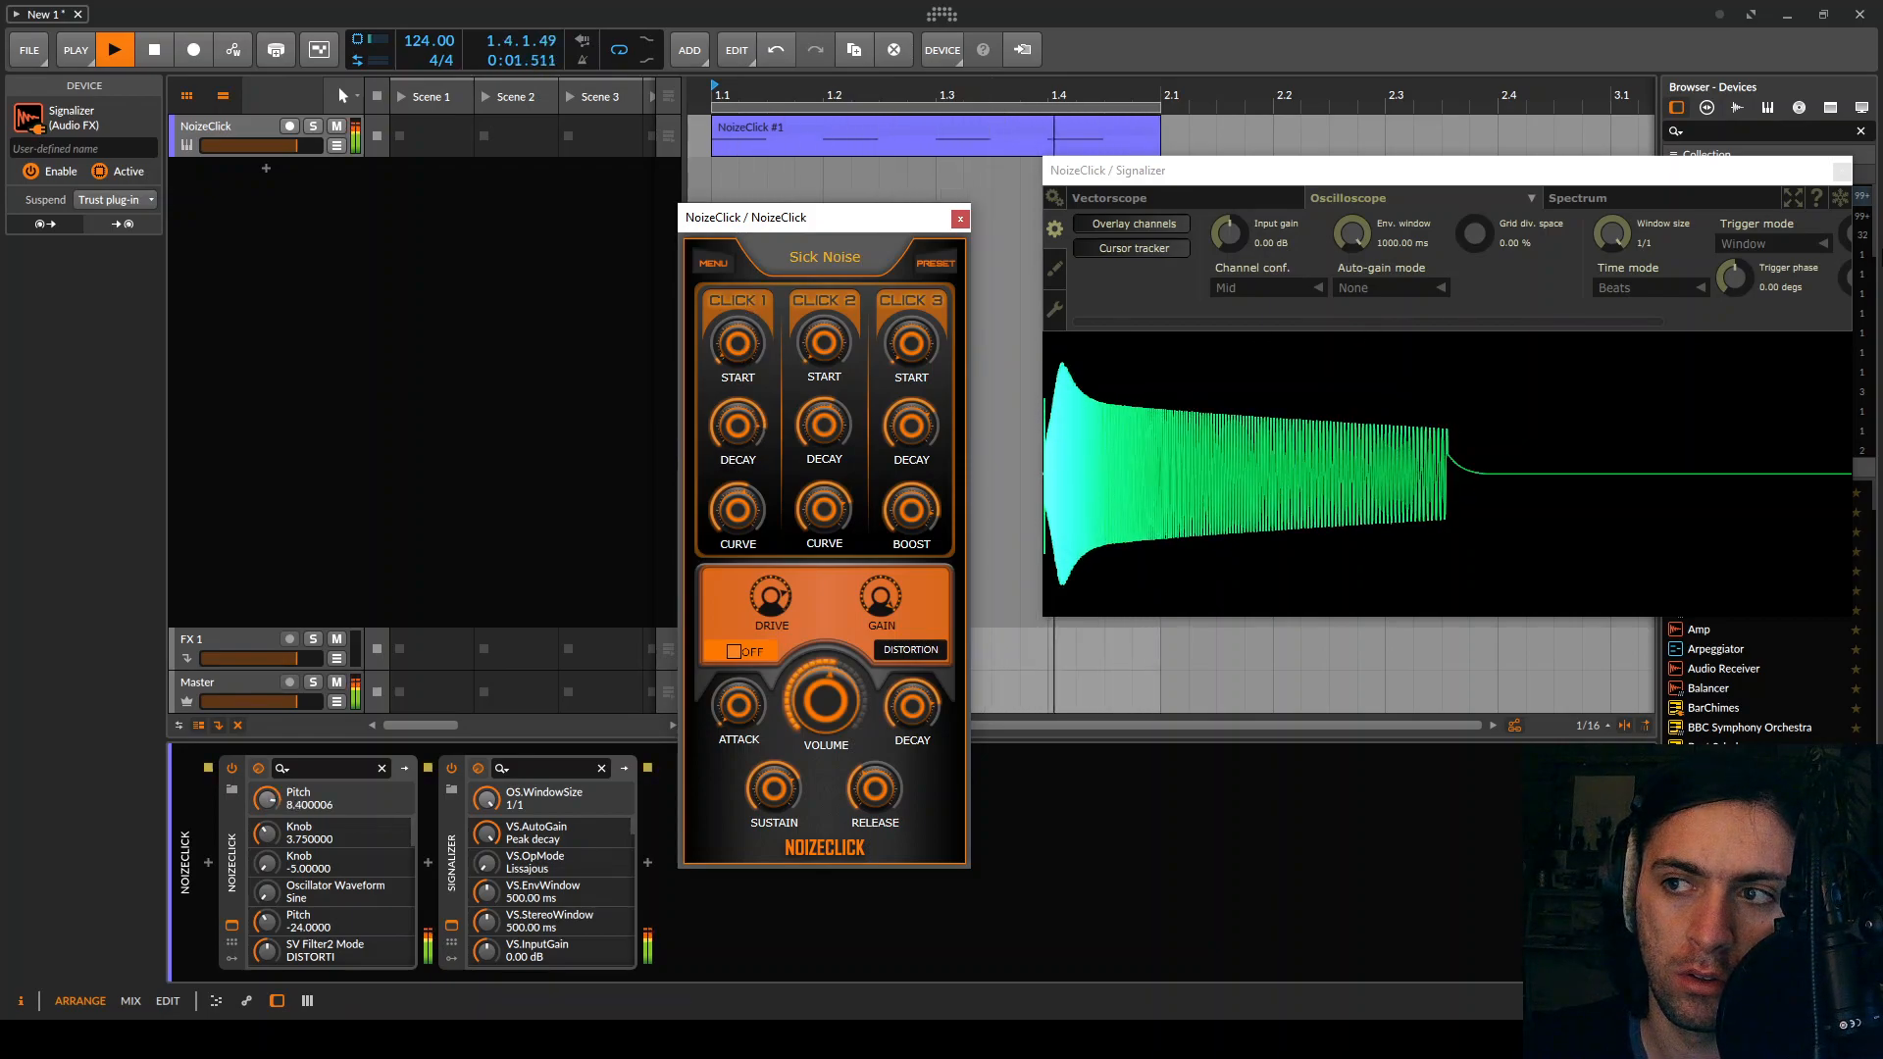
Freeze the oscilloscope and examine the kick's initial click, attack and body at several zoom levels
{"action": "left_click", "coordinate": [1187, 372]}
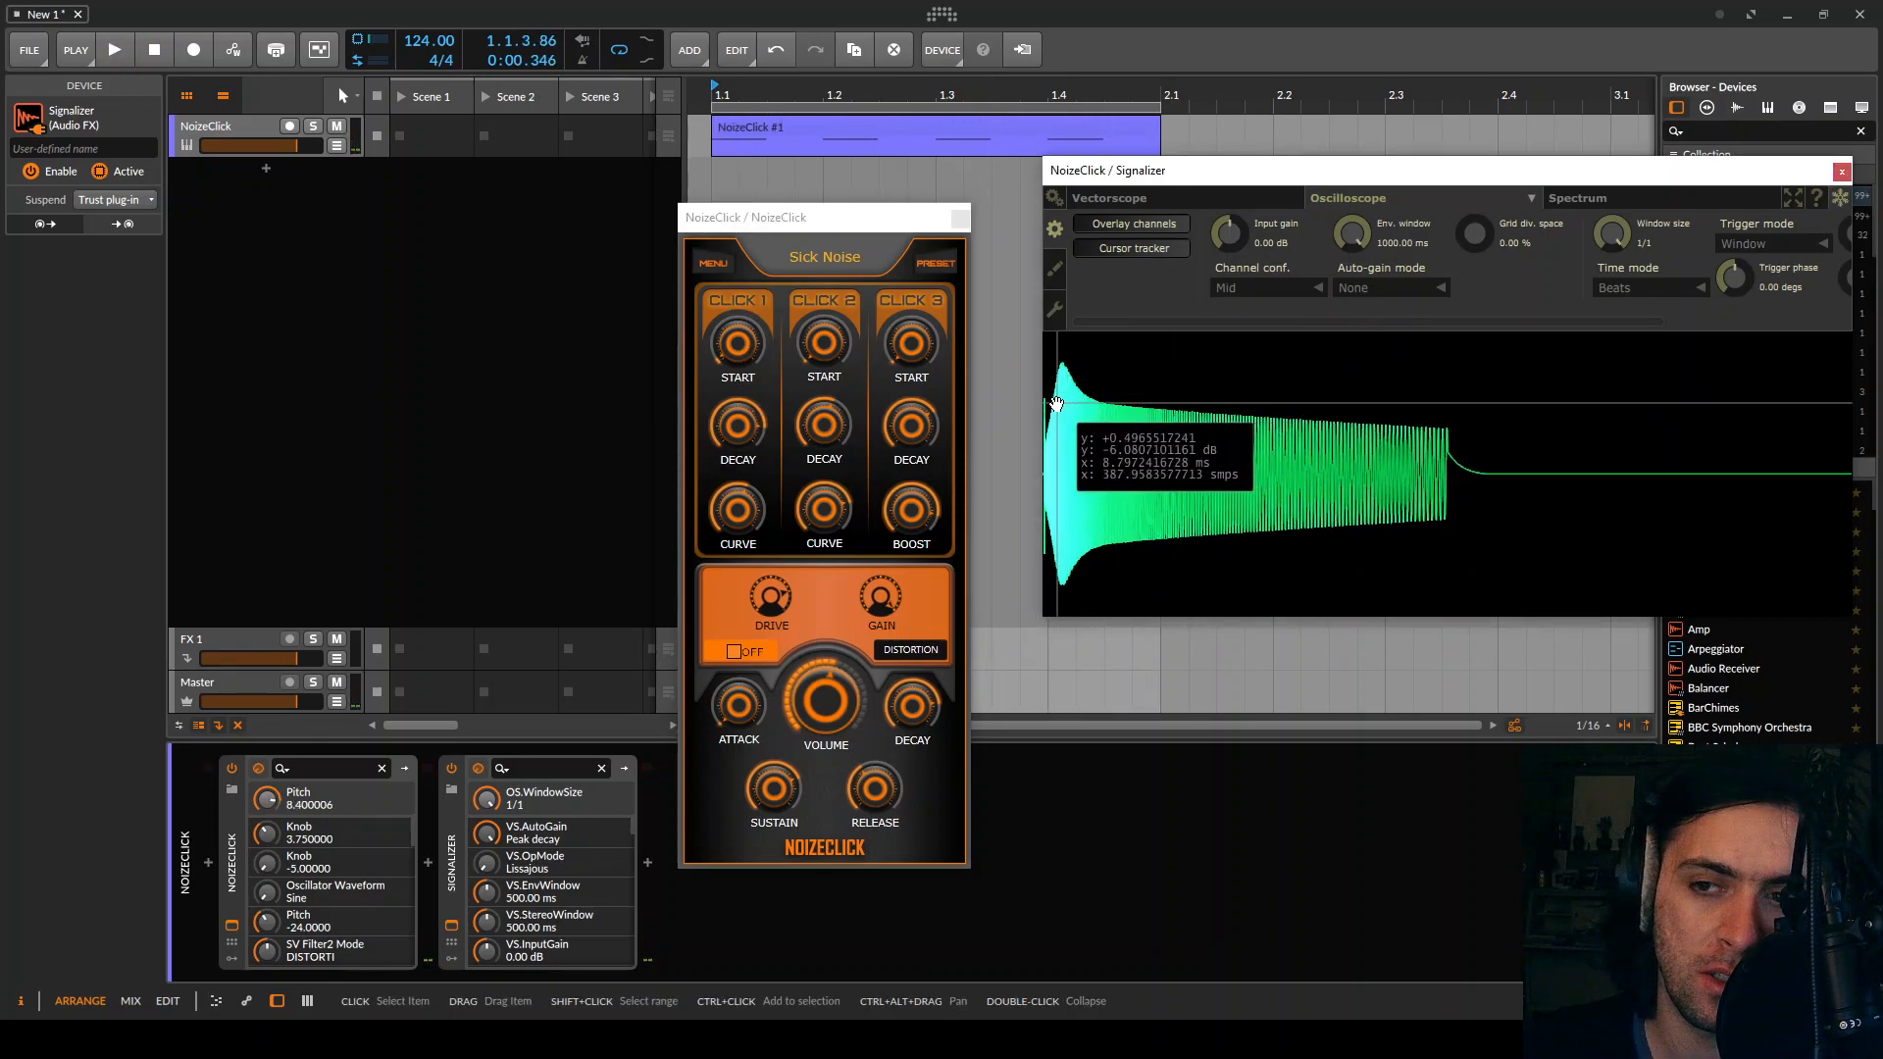
{"action": "scroll", "coordinate": [1047, 406], "scroll_direction": "up", "scroll_amount": 2}
{"action": "scroll", "coordinate": [1048, 405], "scroll_direction": "up", "scroll_amount": 2}
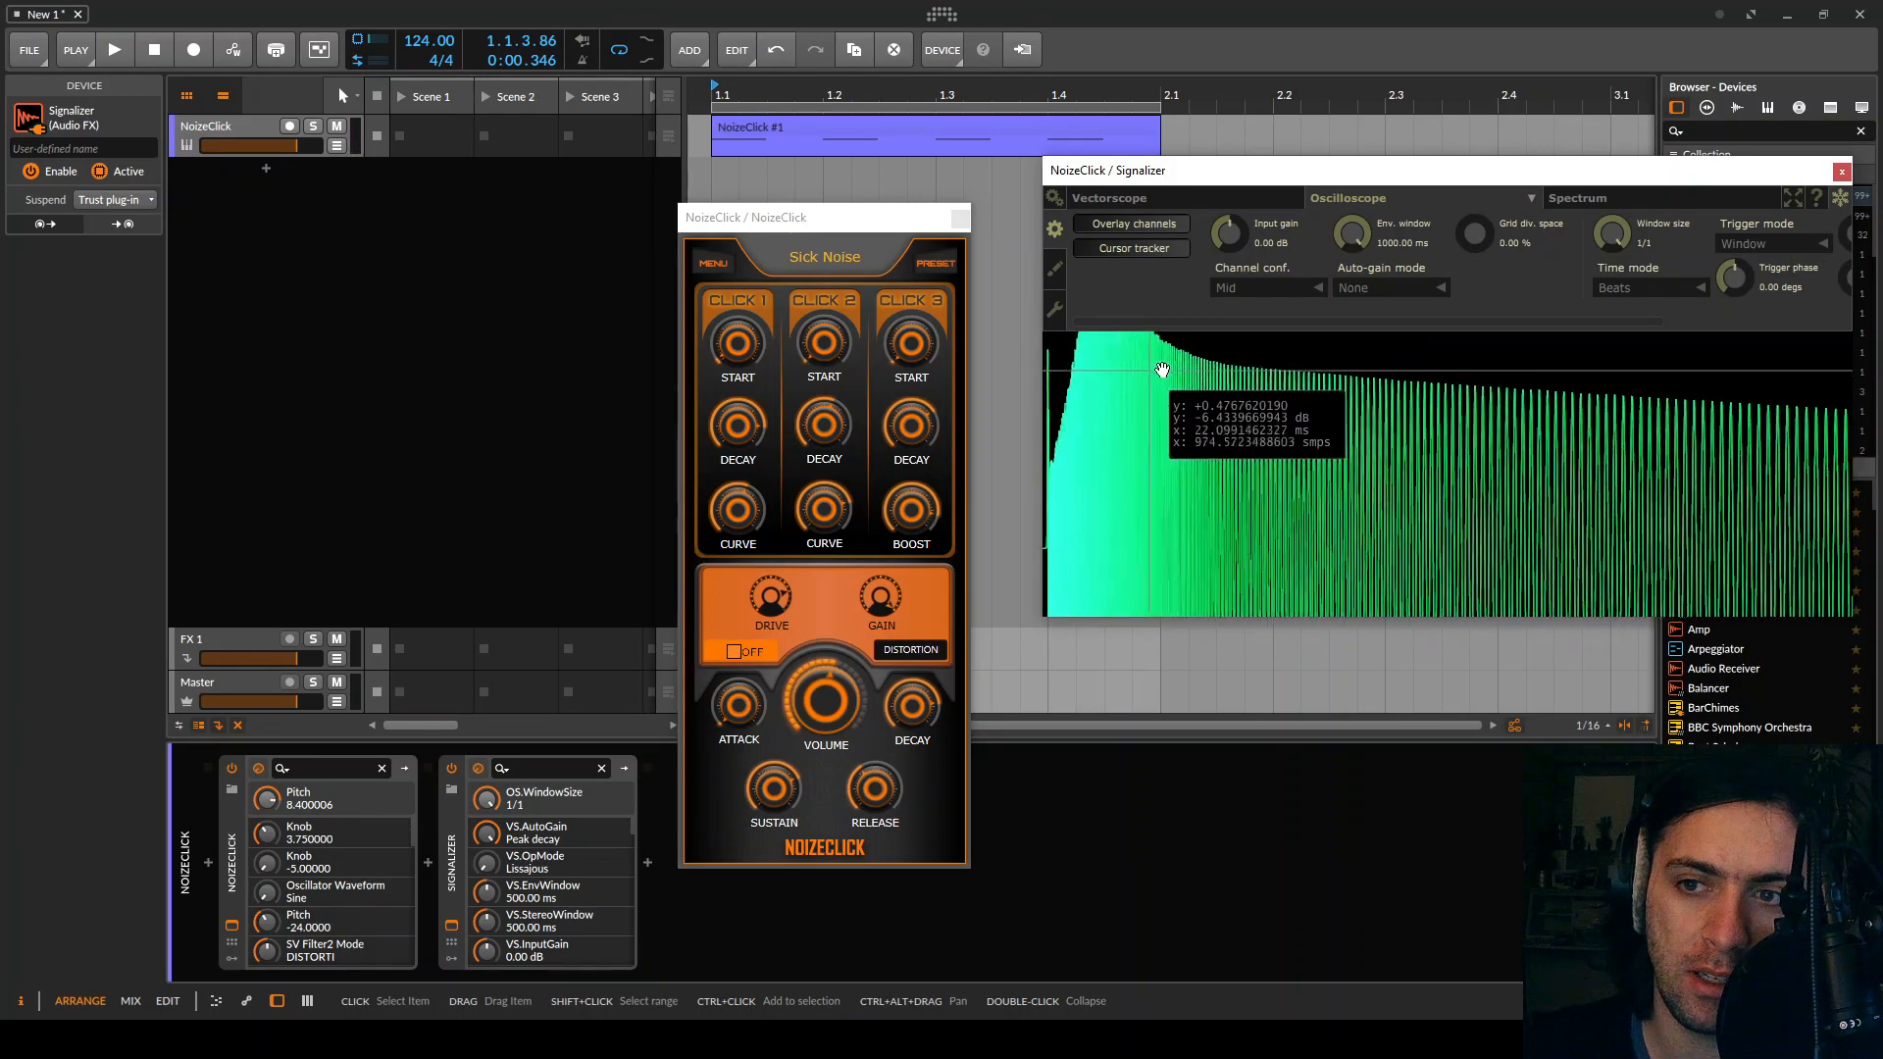
{"action": "scroll", "coordinate": [1094, 424], "scroll_direction": "down", "scroll_amount": 1}
{"action": "scroll", "coordinate": [1045, 424], "scroll_direction": "up", "scroll_amount": 4}
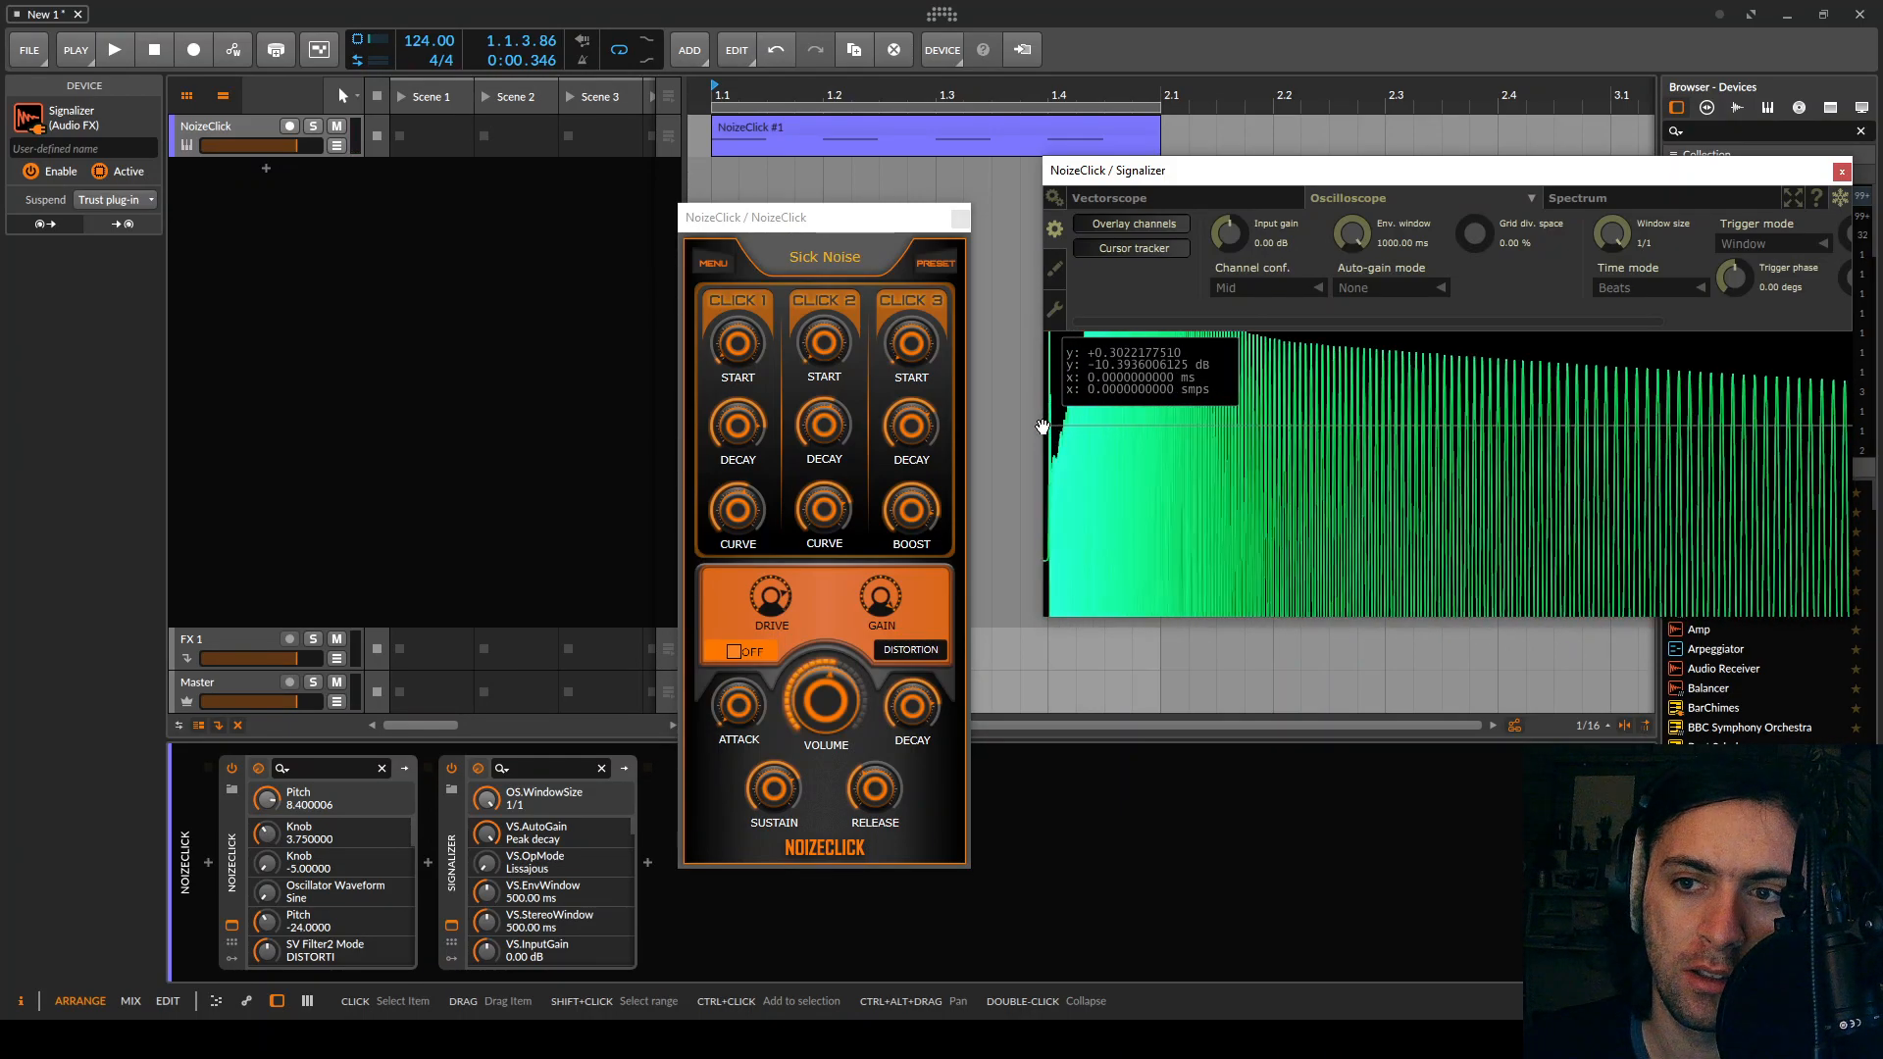
{"action": "left_click_drag", "start_coordinate": [1050, 423], "coordinate": [1055, 617]}
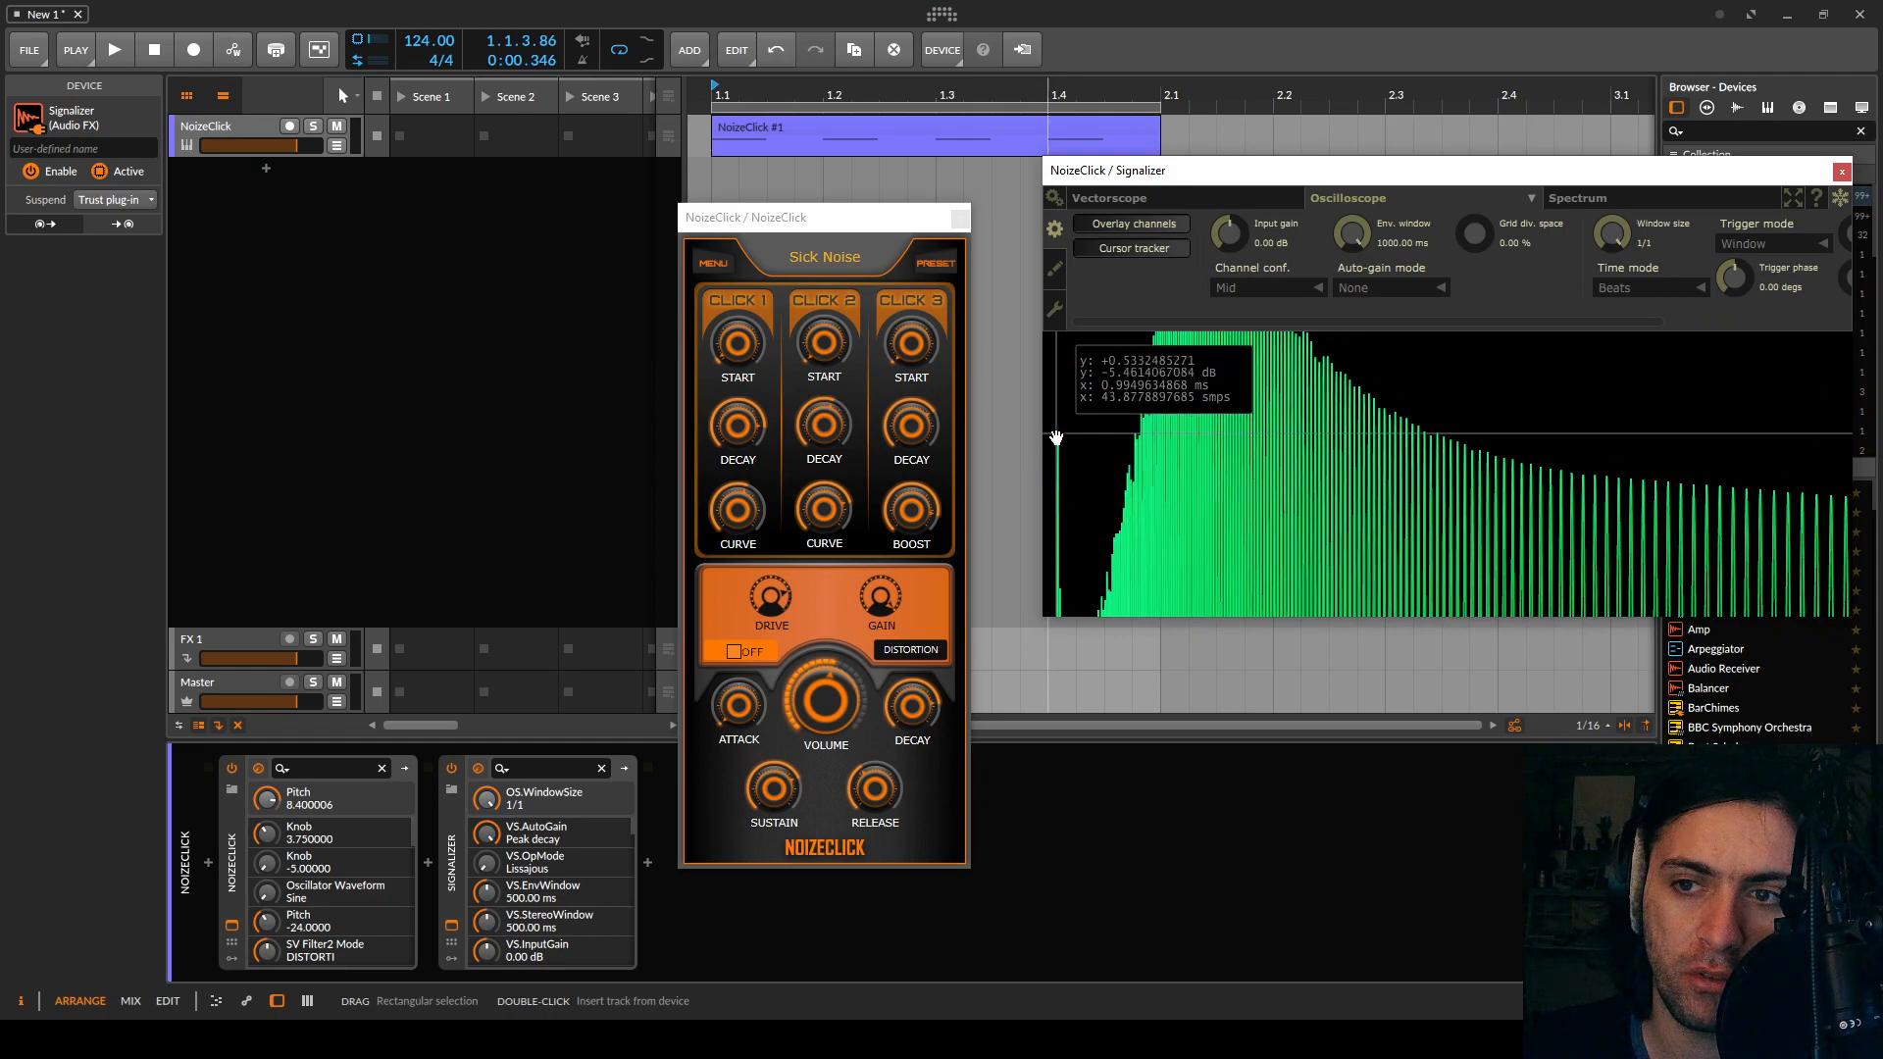
{"action": "left_click_drag", "start_coordinate": [1074, 550], "coordinate": [1090, 285]}
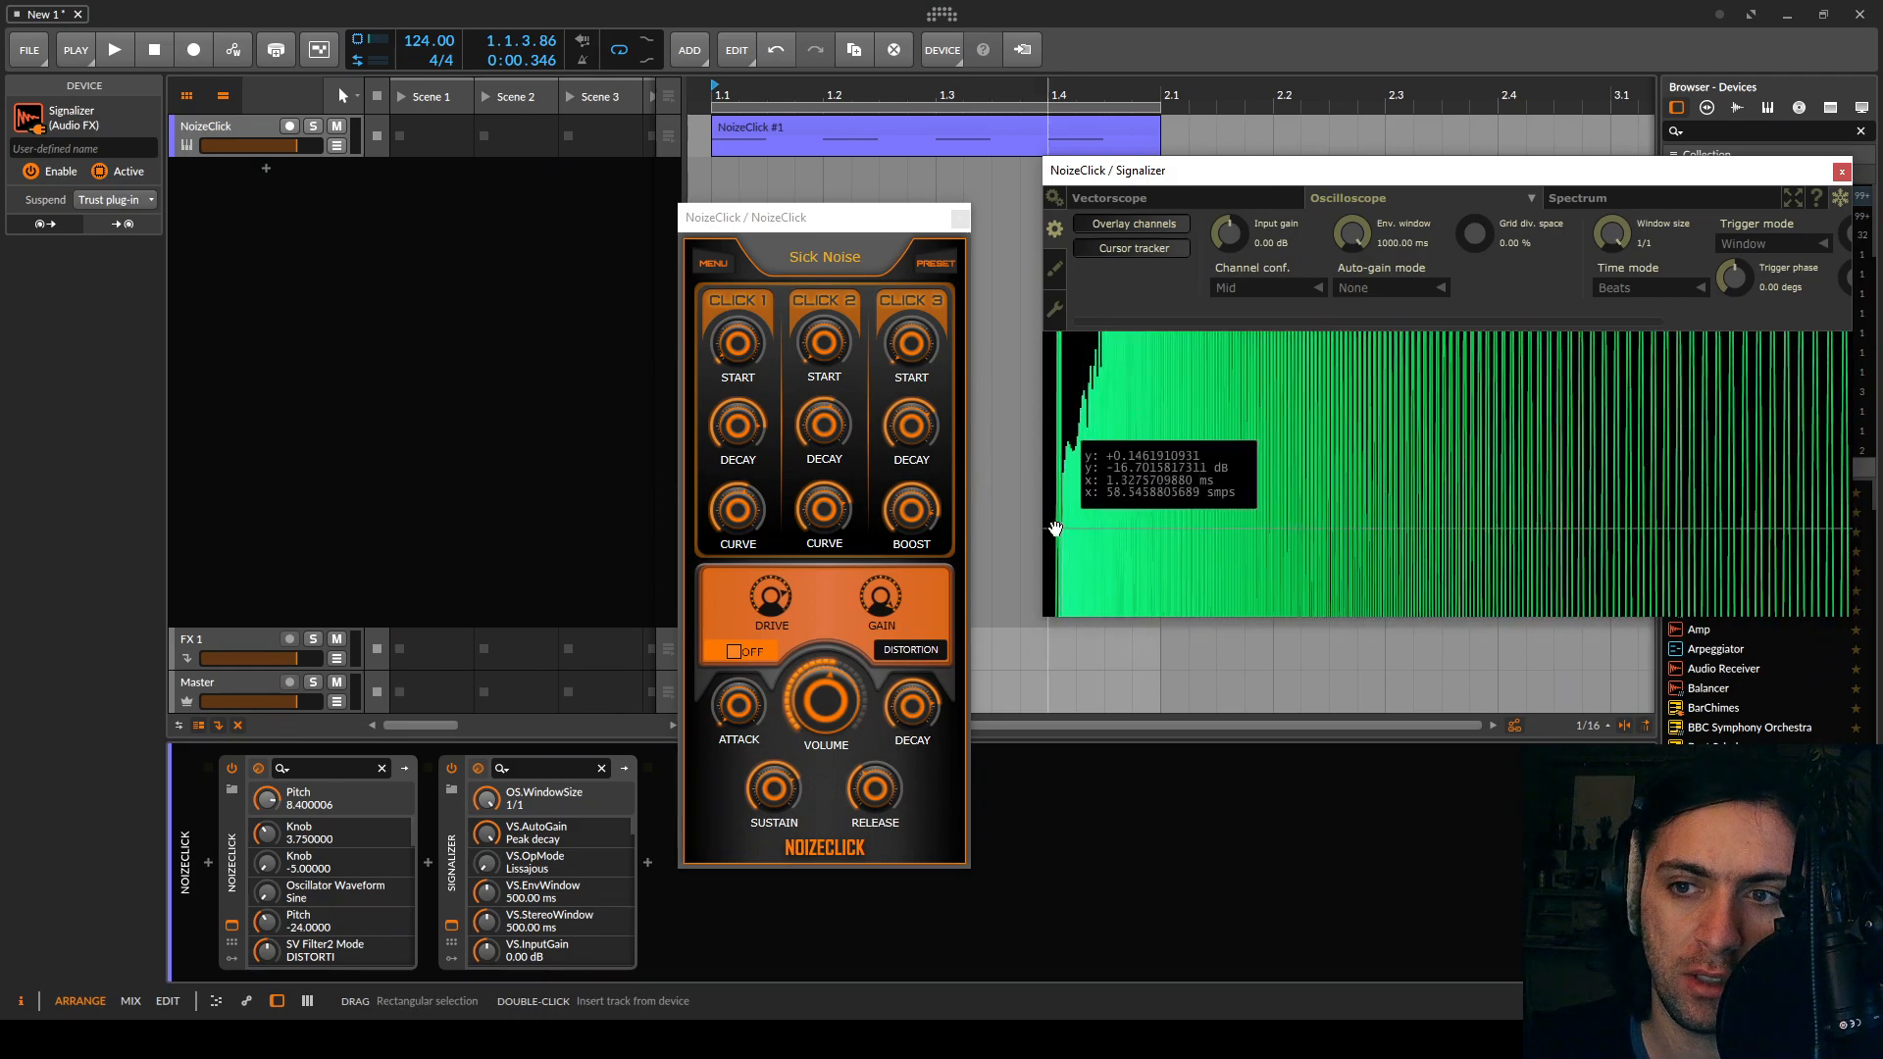
{"action": "scroll", "coordinate": [1092, 383], "scroll_direction": "down", "scroll_amount": 3}
{"action": "scroll", "coordinate": [1092, 384], "scroll_direction": "down", "scroll_amount": 3}
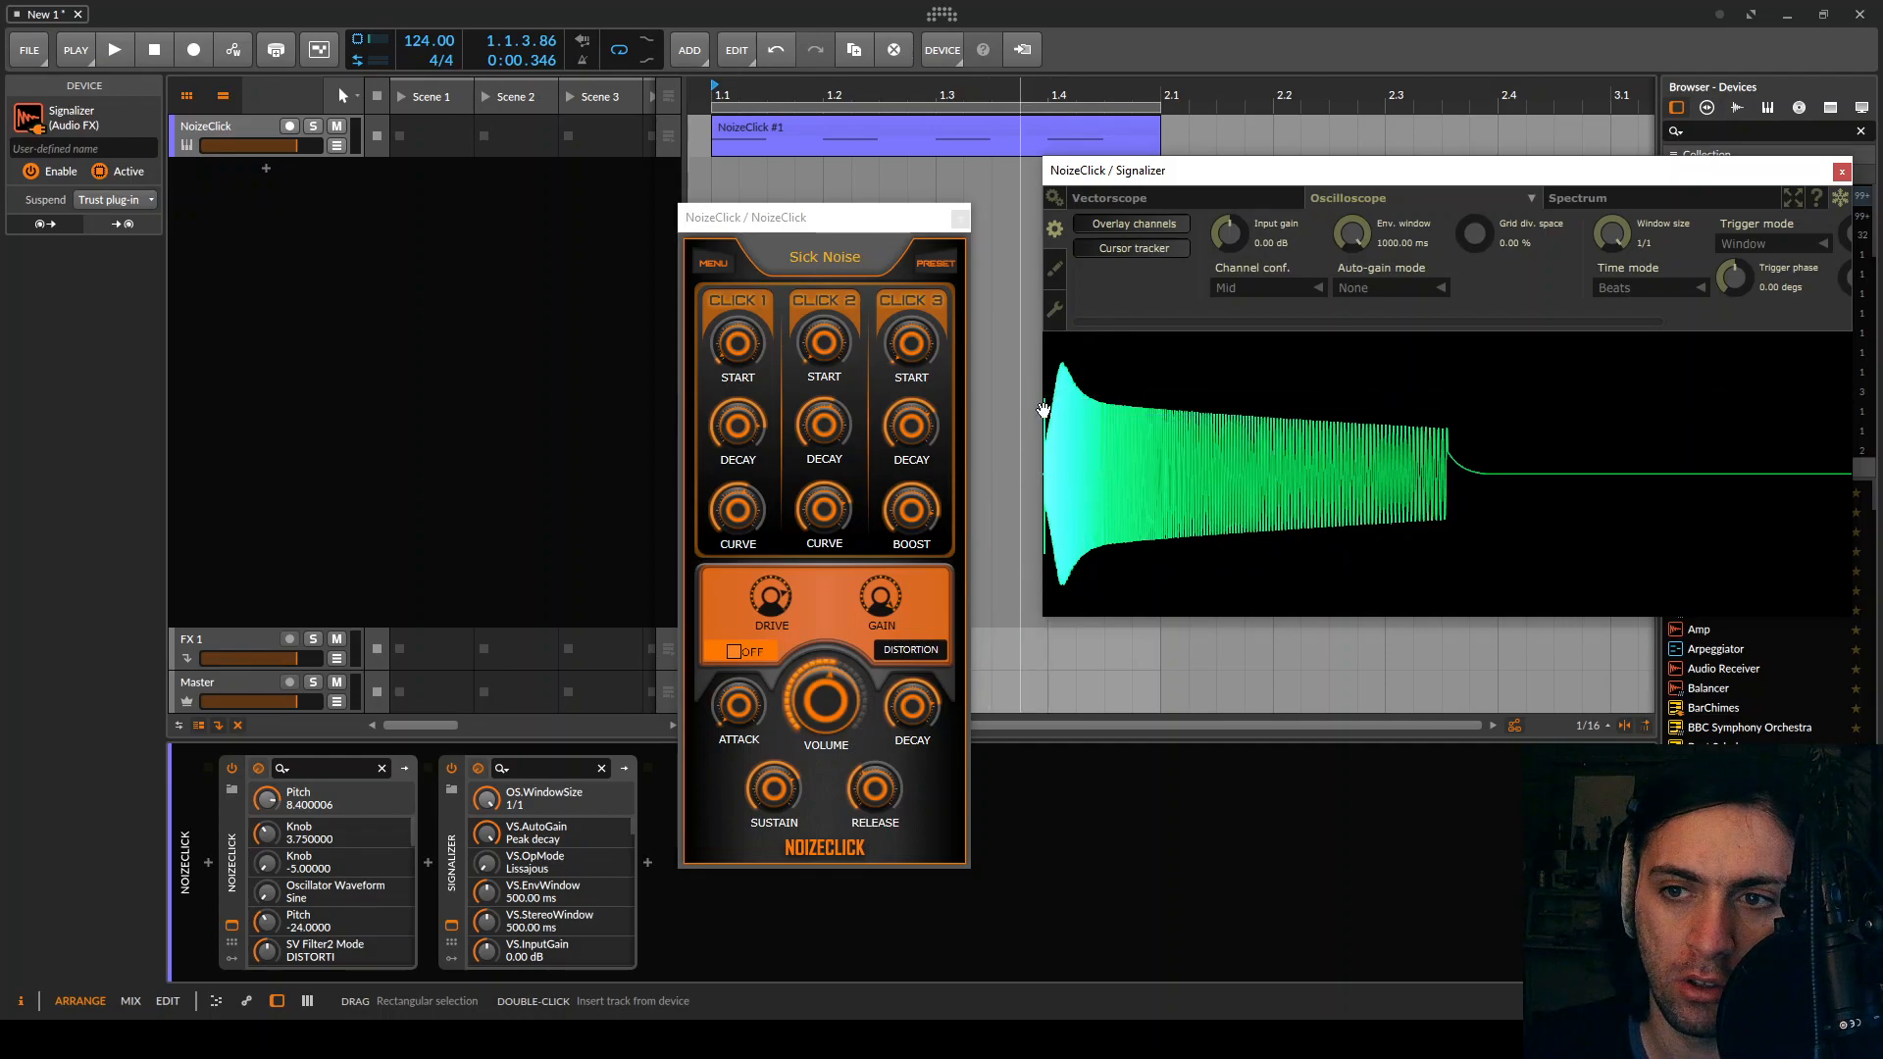
{"action": "scroll", "coordinate": [1128, 395], "scroll_direction": "up", "scroll_amount": 5}
{"action": "left_click_drag", "start_coordinate": [1047, 395], "coordinate": [1634, 410]}
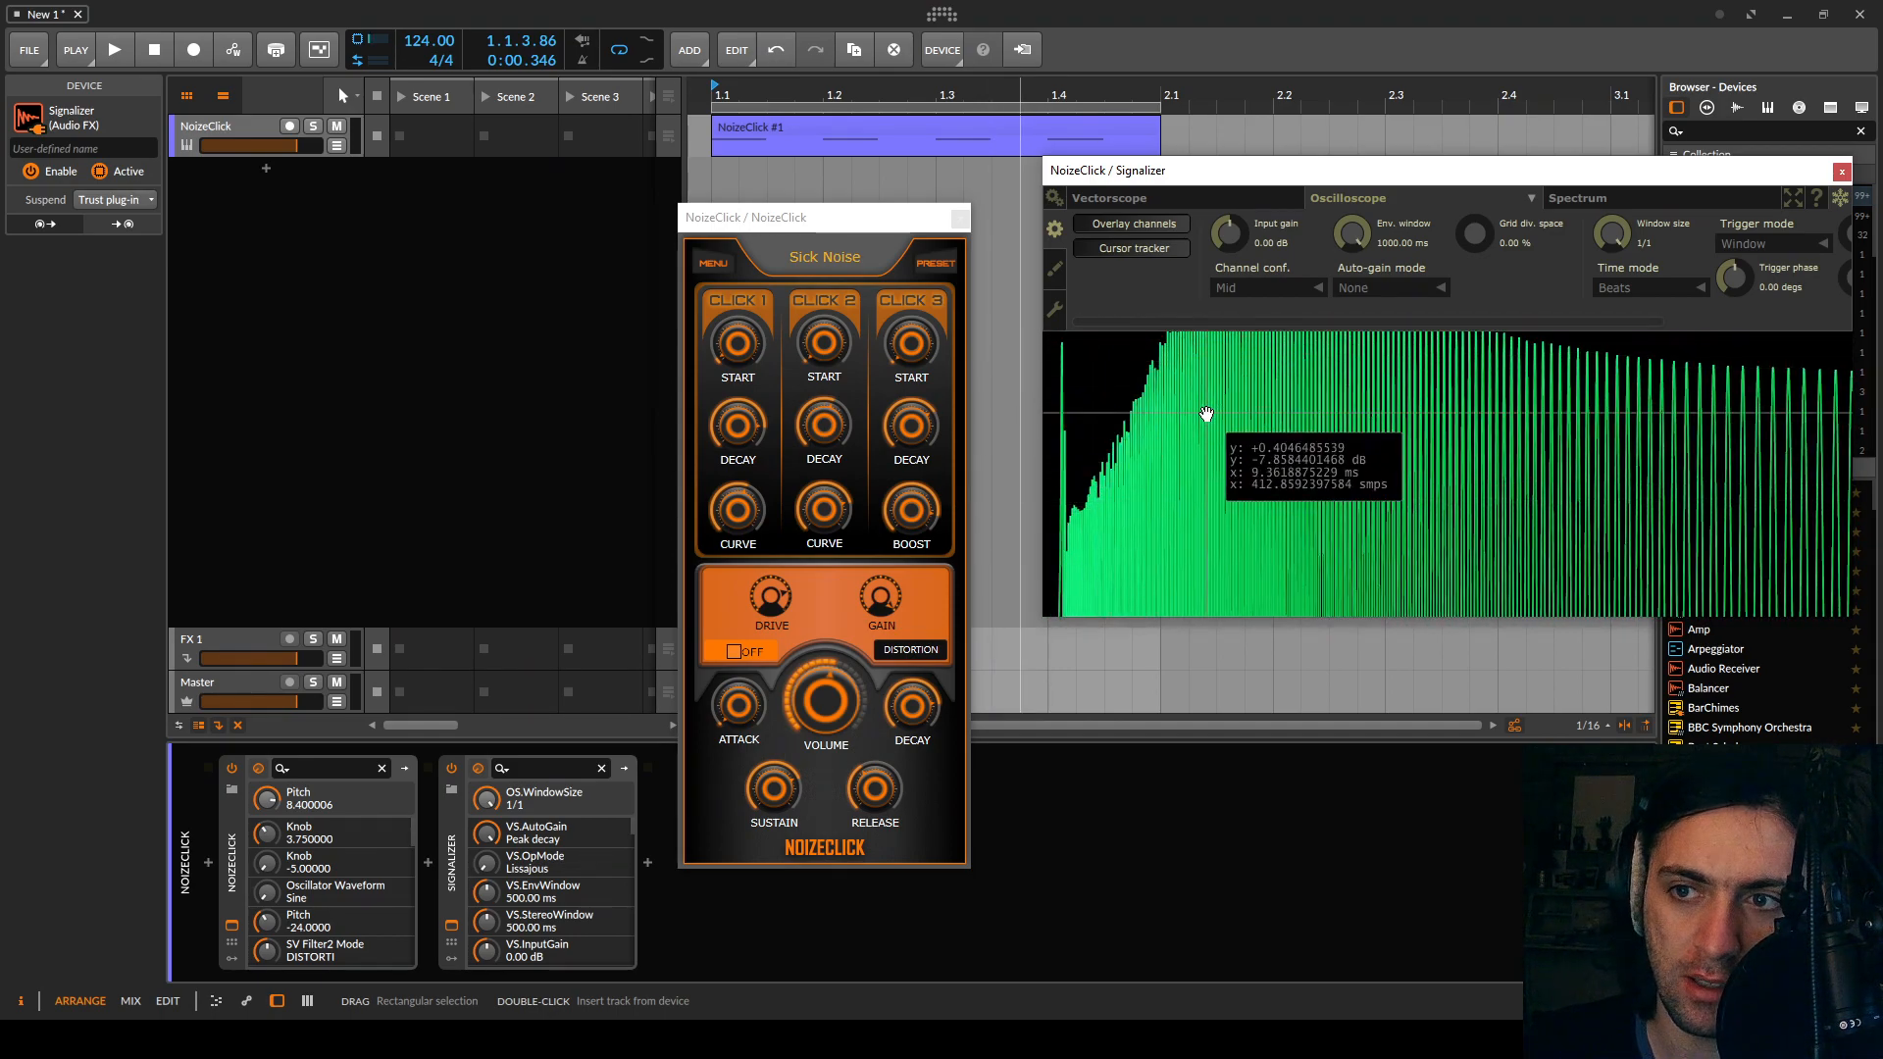
{"action": "scroll", "coordinate": [1206, 412], "scroll_direction": "down", "scroll_amount": 5}
{"action": "scroll", "coordinate": [1207, 412], "scroll_direction": "down", "scroll_amount": 2}
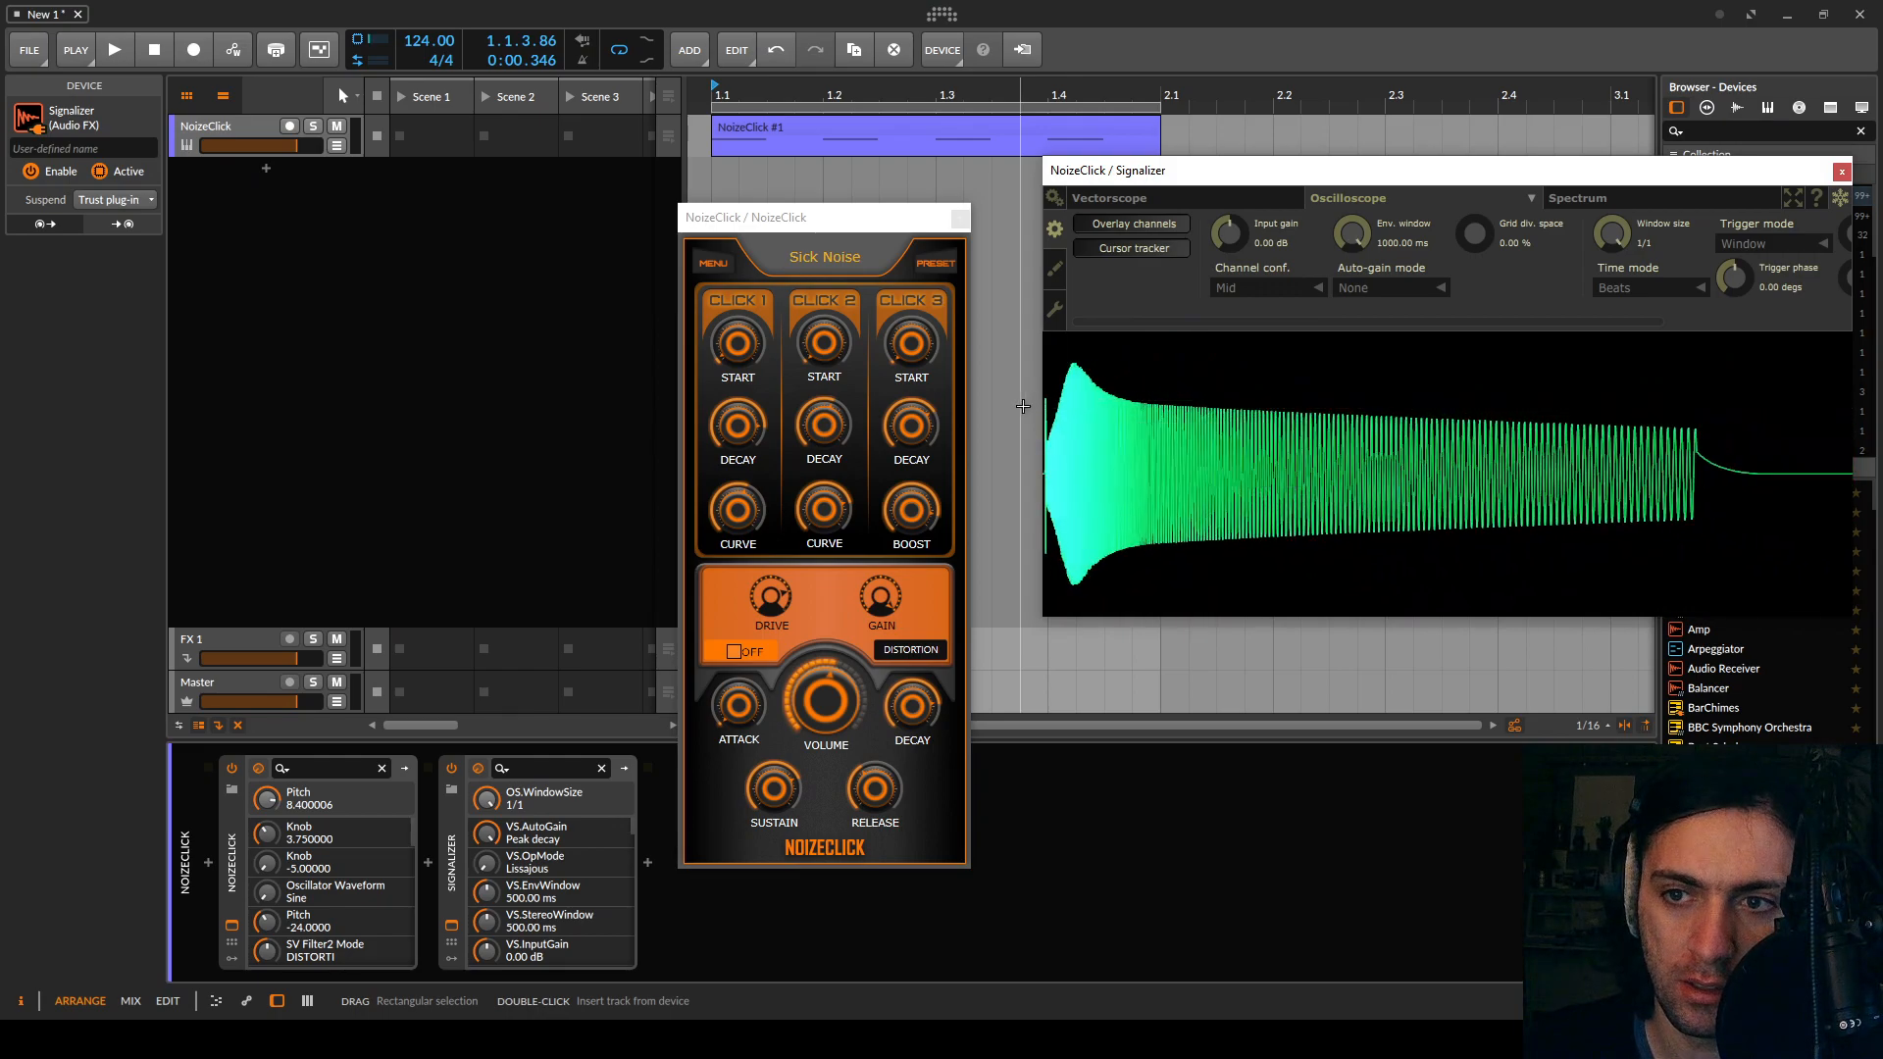
{"action": "scroll", "coordinate": [1047, 439], "scroll_direction": "down", "scroll_amount": 3}
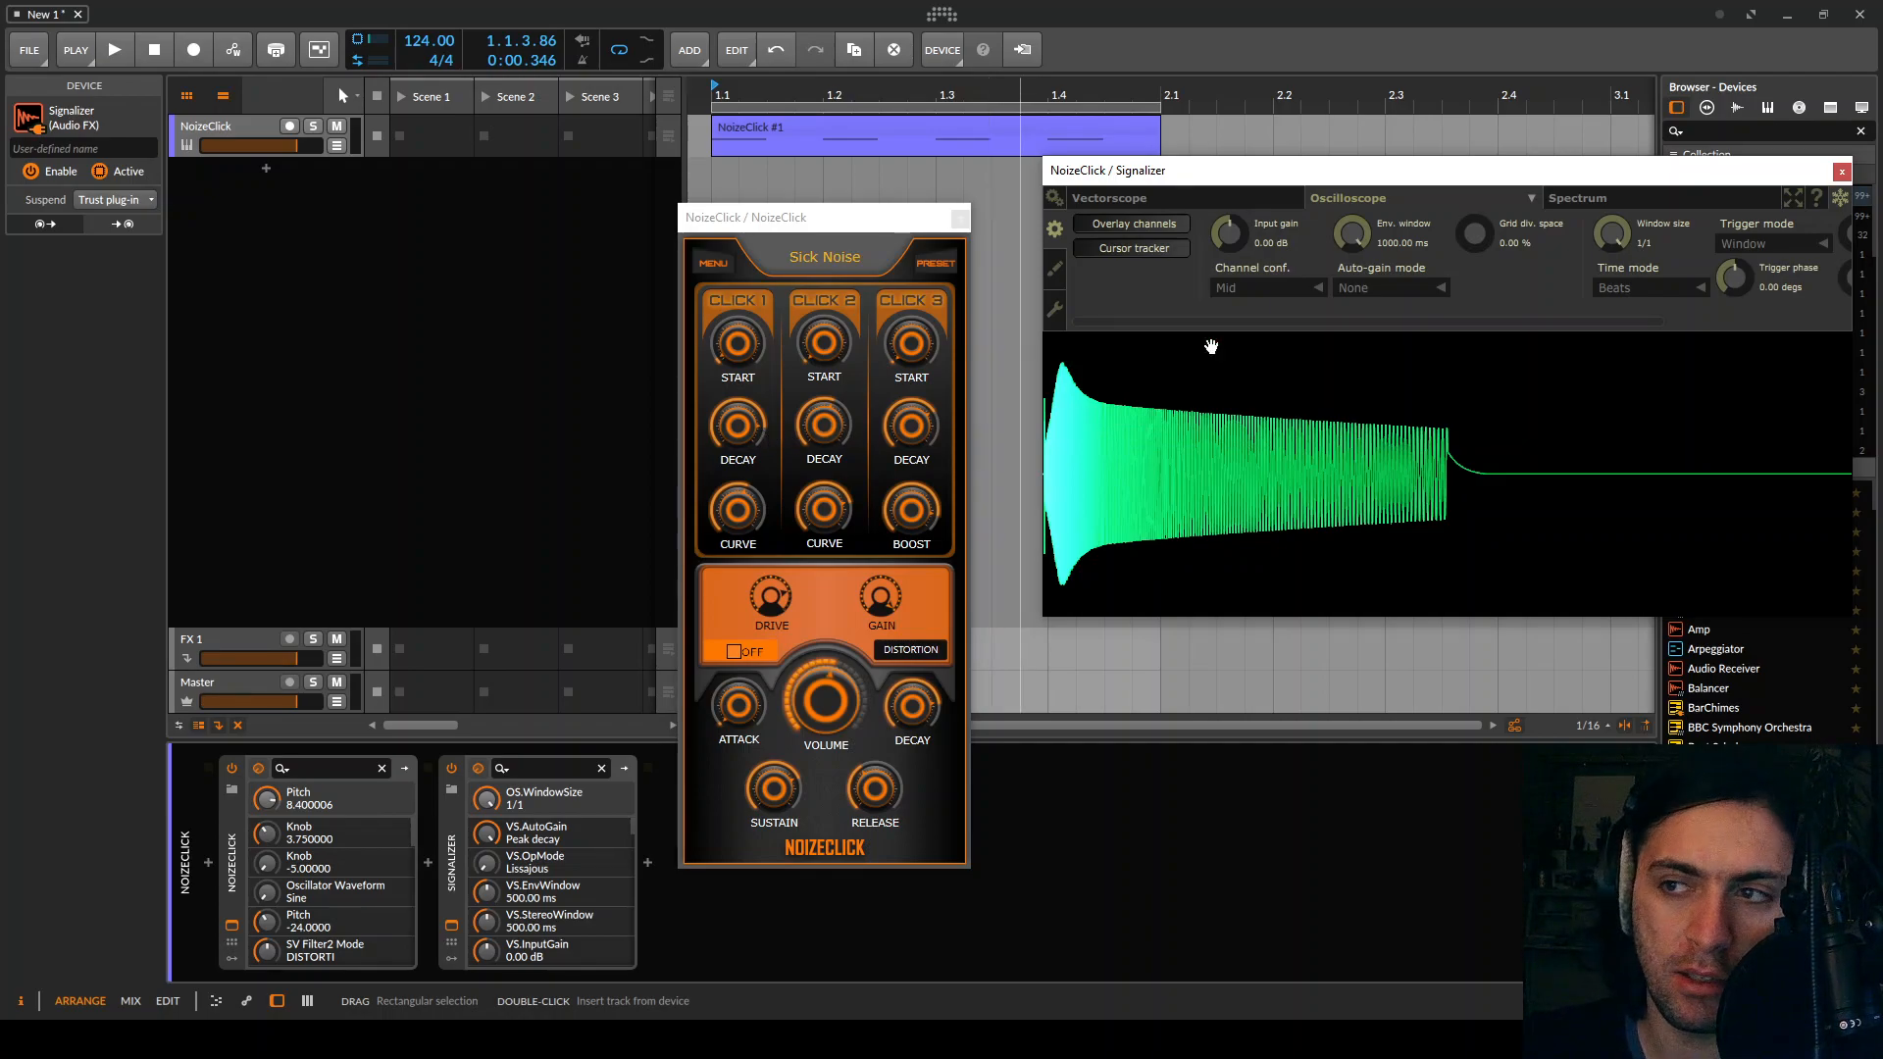
Lower Click 1's Decay and adjust its Curve while the kick plays, bringing Click 1's Start to about 5.54
{"action": "key", "text": "space"}
{"action": "left_click", "coordinate": [733, 448]}
{"action": "left_click_drag", "start_coordinate": [732, 443], "coordinate": [731, 497]}
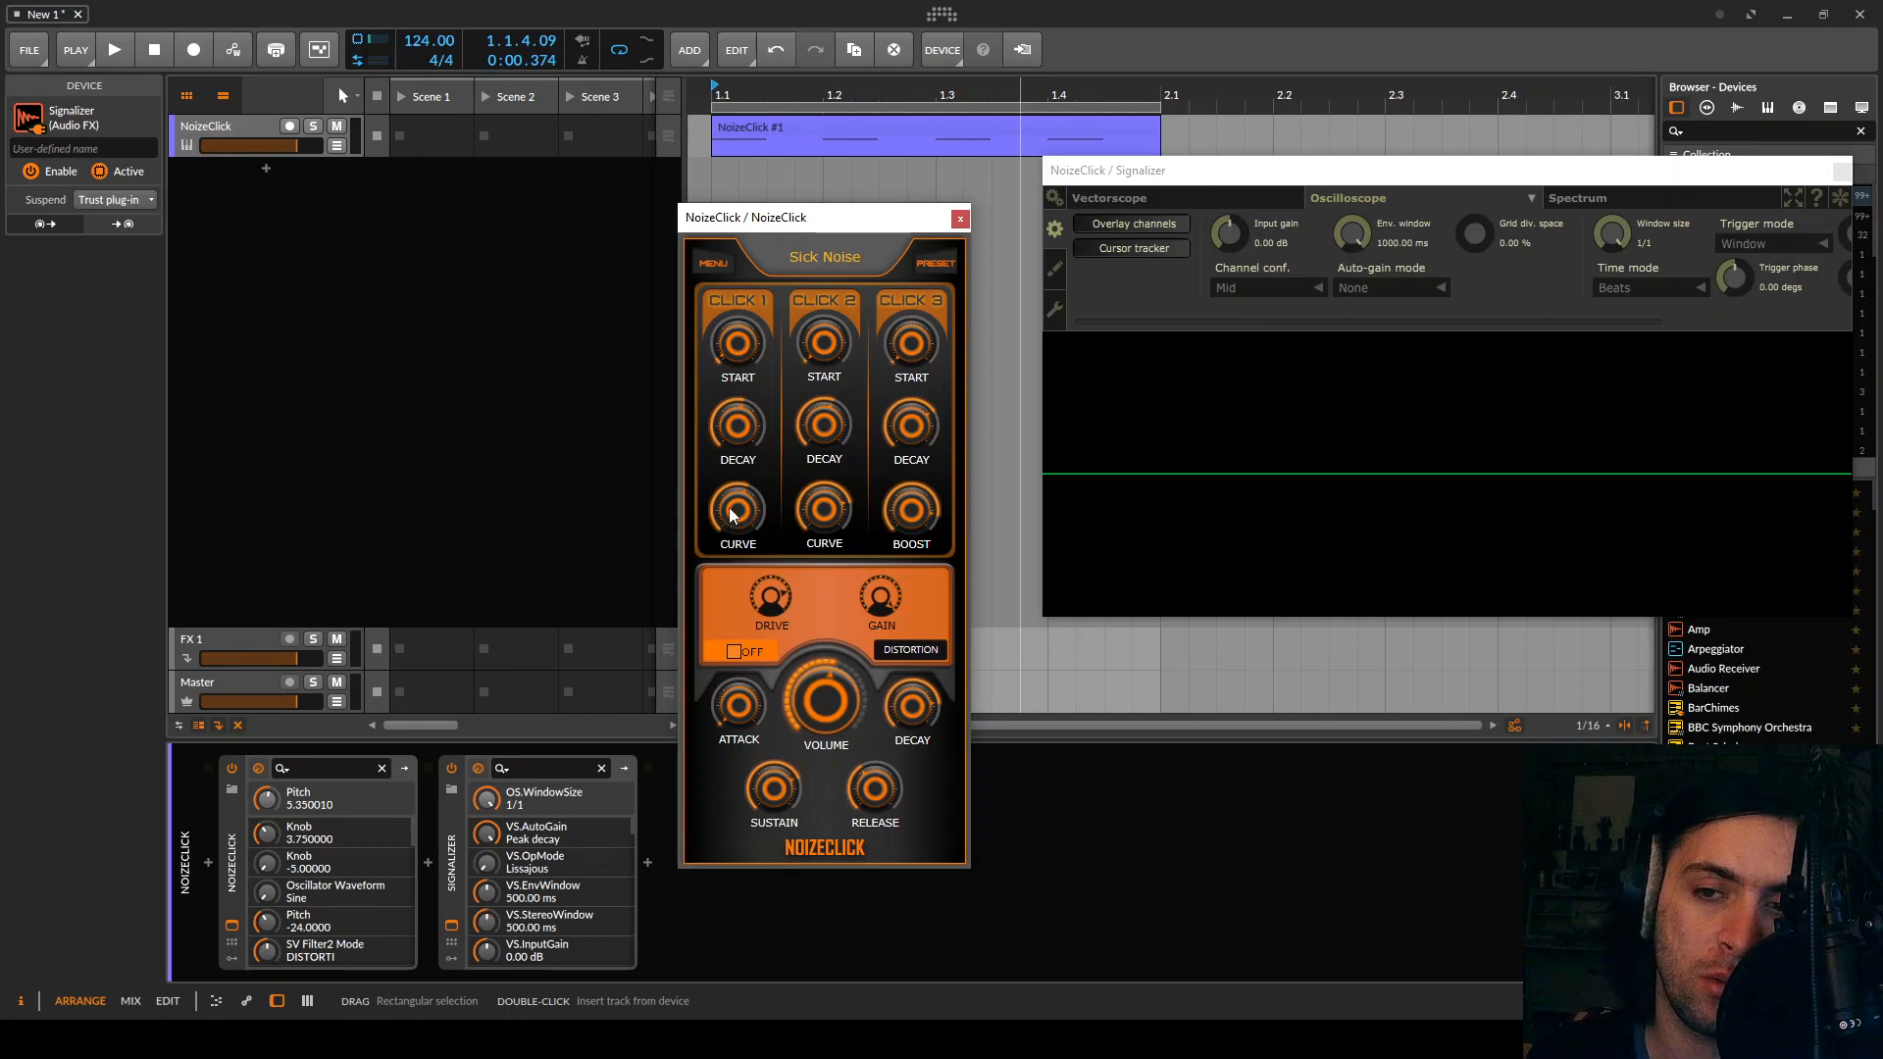
{"action": "key", "text": "space"}
{"action": "mouse_move", "coordinate": [742, 515]}
{"action": "left_mouse_down"}
{"action": "mouse_move", "coordinate": [744, 557]}
{"action": "mouse_move", "coordinate": [746, 486]}
{"action": "mouse_move", "coordinate": [752, 530]}
{"action": "left_mouse_up"}
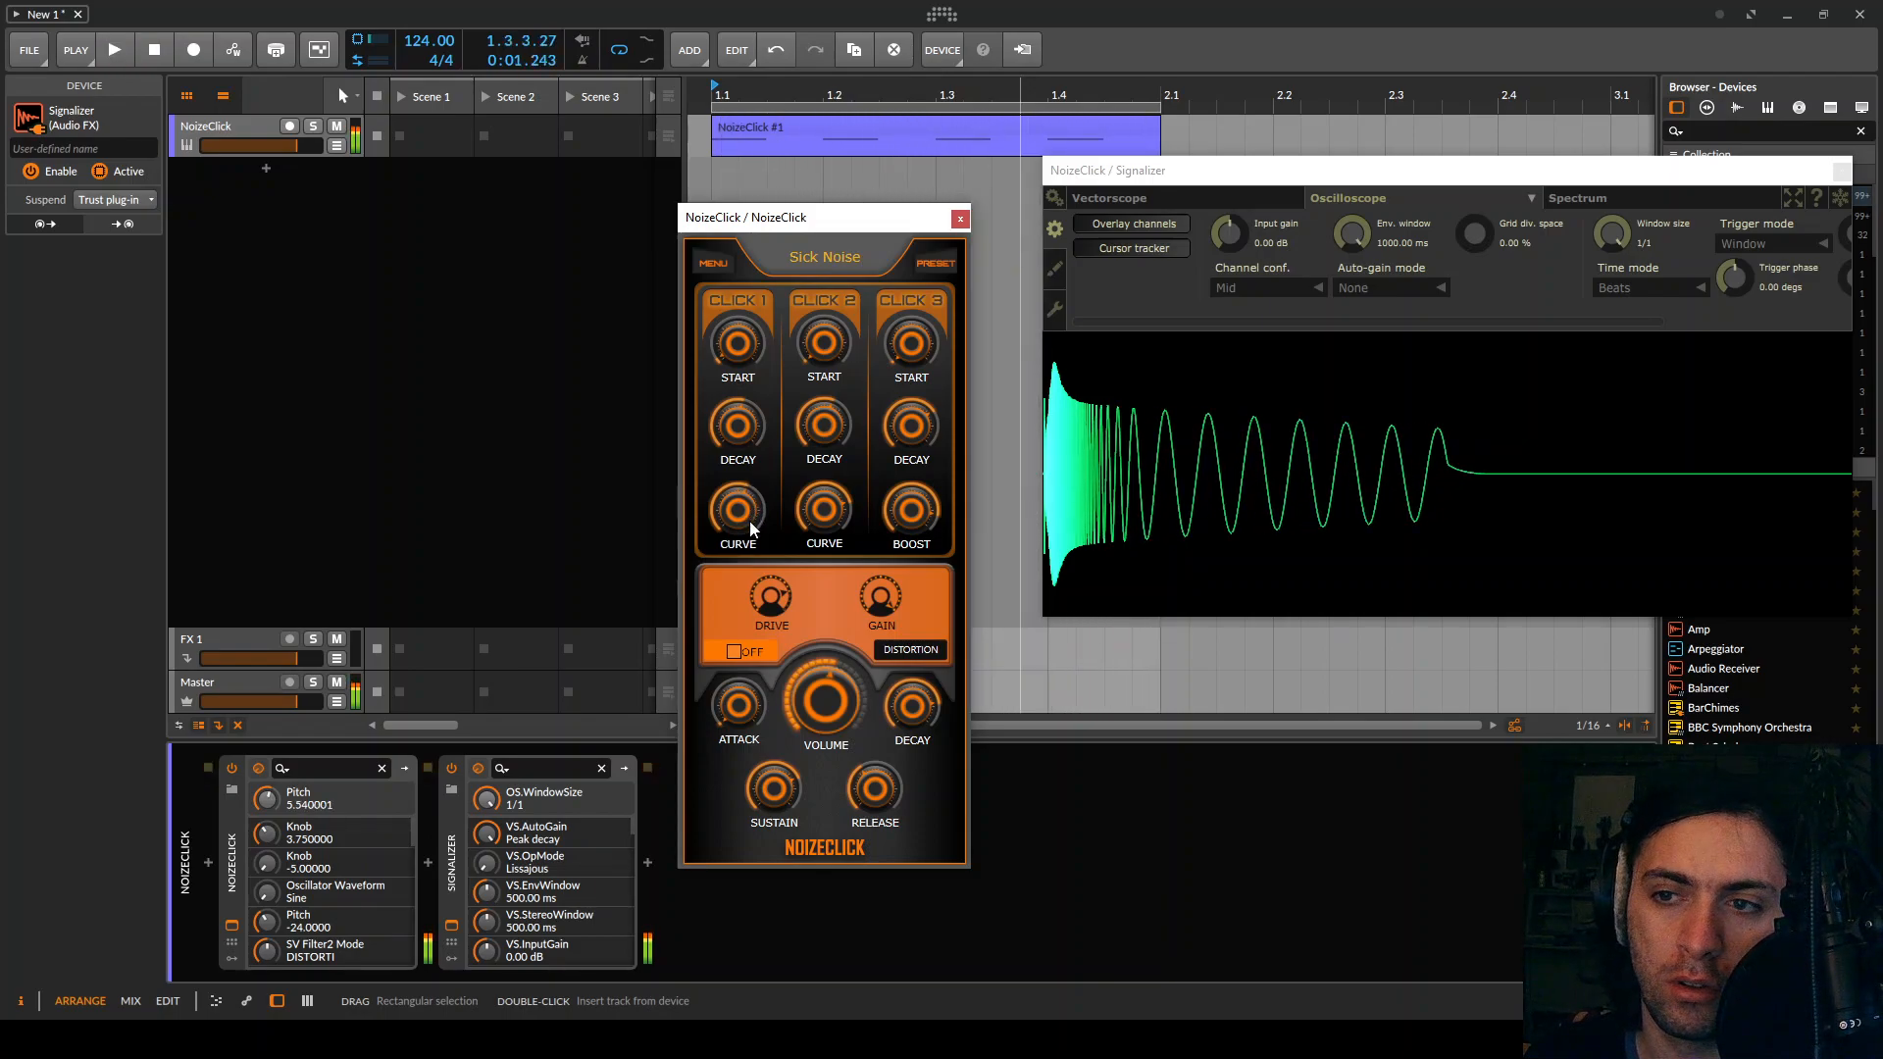
{"action": "key", "text": "space"}
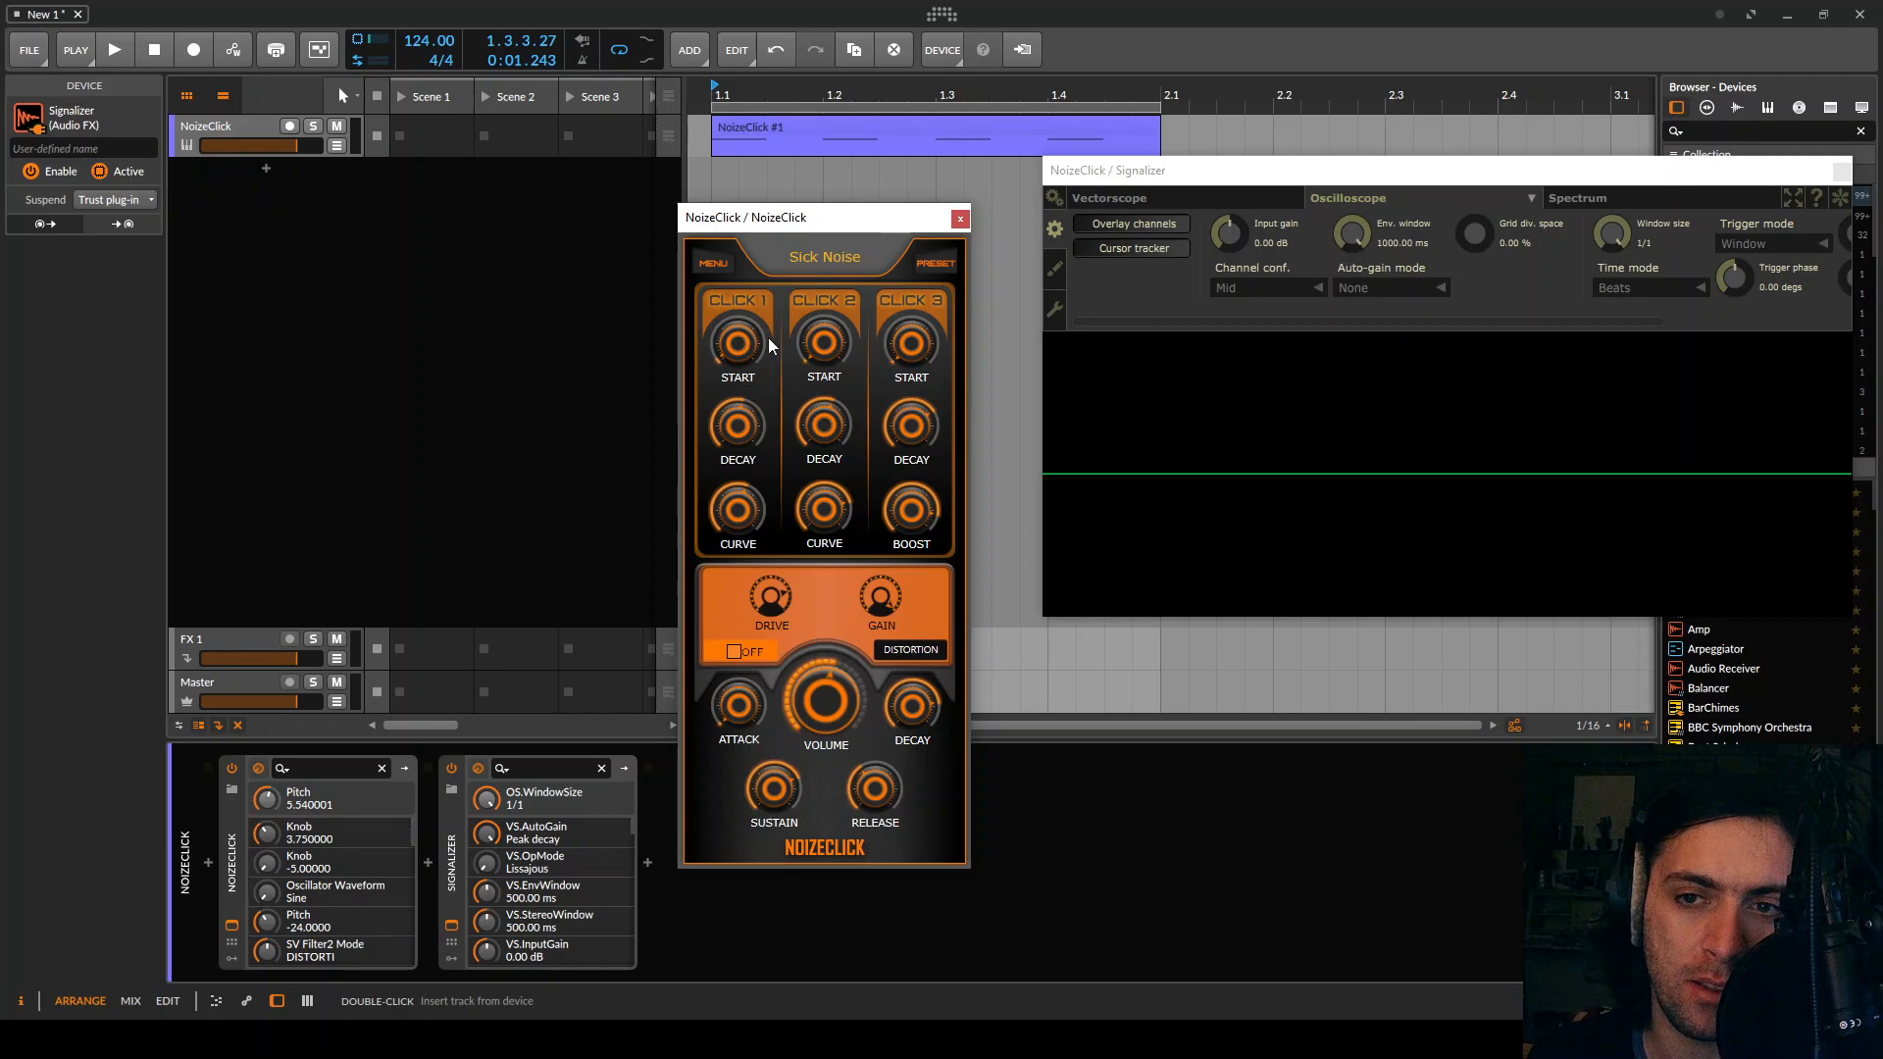
Adjust Click 2's Start, Decay and Curve while the kick plays
{"action": "key", "text": "space"}
{"action": "mouse_move", "coordinate": [837, 344]}
{"action": "left_mouse_down"}
{"action": "mouse_move", "coordinate": [834, 261]}
{"action": "mouse_move", "coordinate": [835, 353]}
{"action": "left_mouse_up"}
{"action": "left_click_drag", "start_coordinate": [826, 424], "coordinate": [826, 446]}
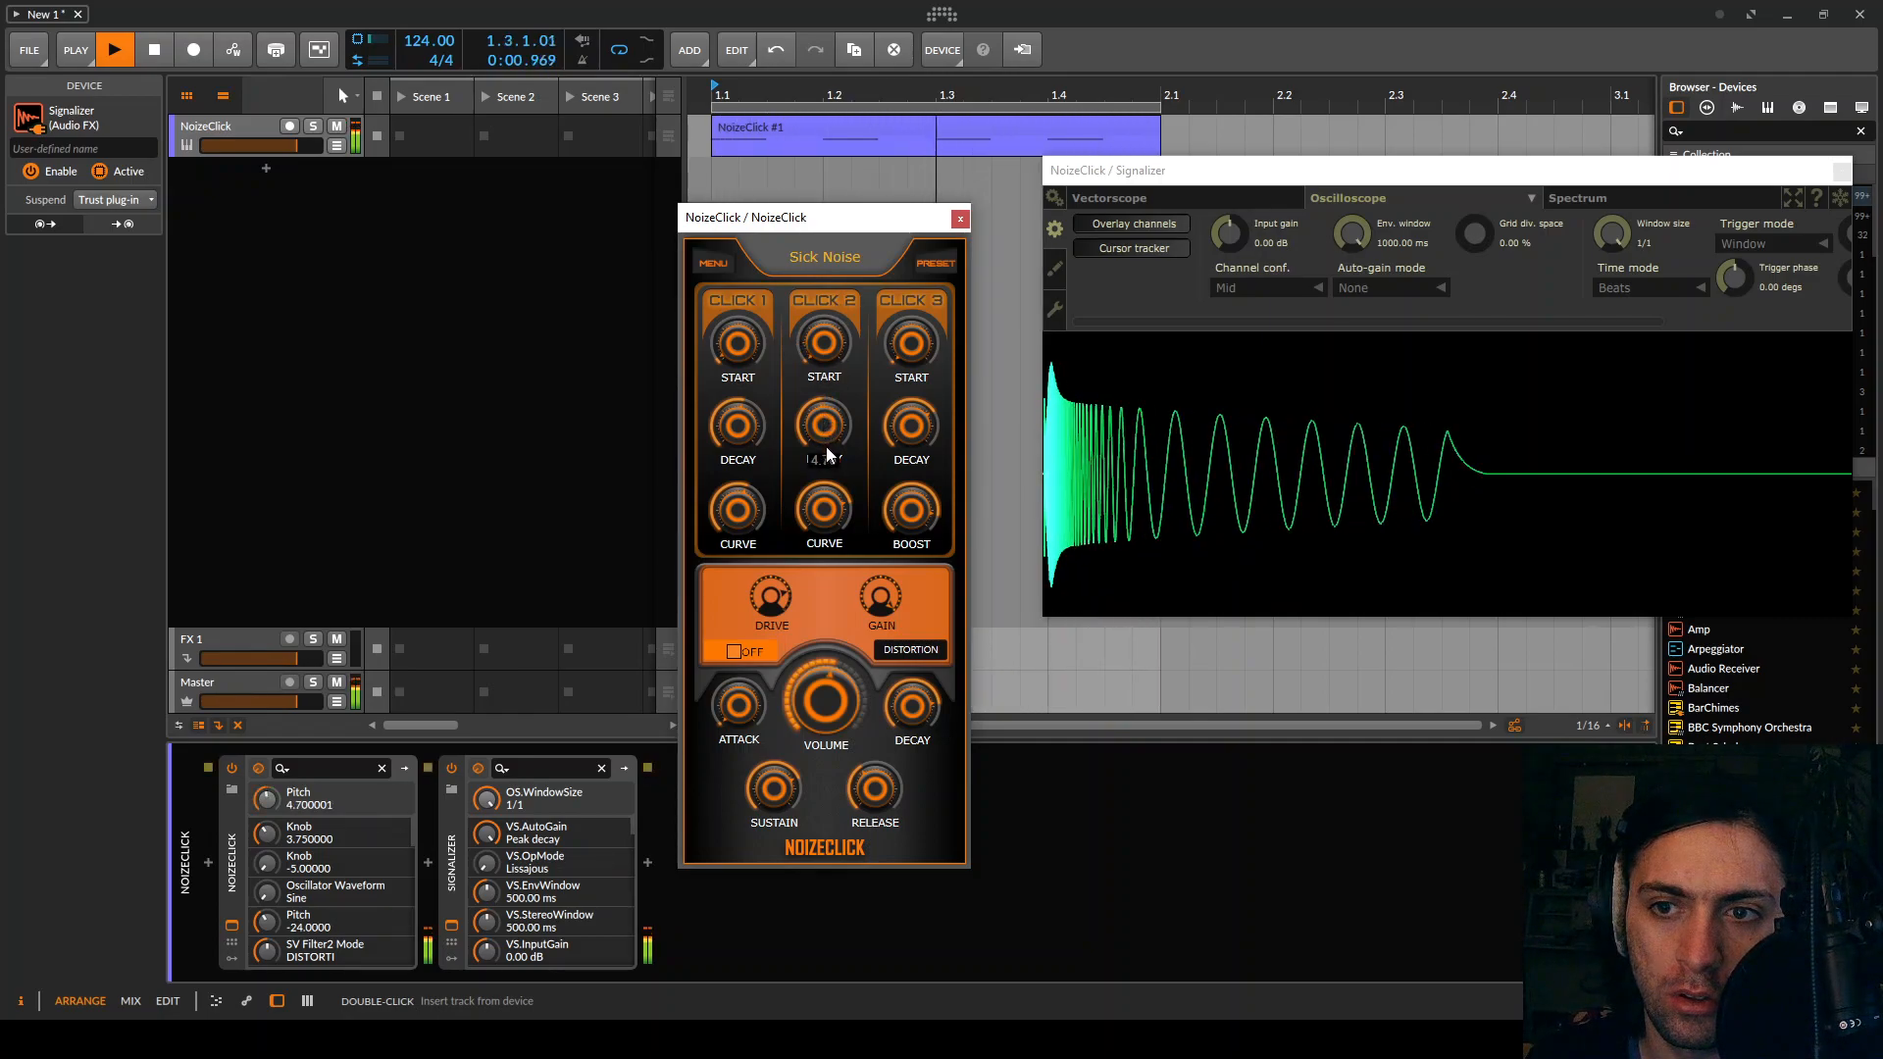
{"action": "left_click_drag", "start_coordinate": [841, 543], "coordinate": [839, 510]}
Adjust Click 3's Start, Decay and Boost, readjust Click 1's Curve and Decay, and stop playback
{"action": "left_click_drag", "start_coordinate": [905, 342], "coordinate": [905, 335]}
{"action": "left_click_drag", "start_coordinate": [918, 426], "coordinate": [921, 463]}
{"action": "mouse_move", "coordinate": [922, 536]}
{"action": "left_mouse_down"}
{"action": "mouse_move", "coordinate": [910, 548]}
{"action": "mouse_move", "coordinate": [908, 529]}
{"action": "left_mouse_up"}
{"action": "mouse_move", "coordinate": [738, 510]}
{"action": "left_mouse_down"}
{"action": "mouse_move", "coordinate": [738, 469]}
{"action": "mouse_move", "coordinate": [738, 523]}
{"action": "left_mouse_up"}
{"action": "left_click_drag", "start_coordinate": [738, 434], "coordinate": [738, 407]}
{"action": "key", "text": "space"}
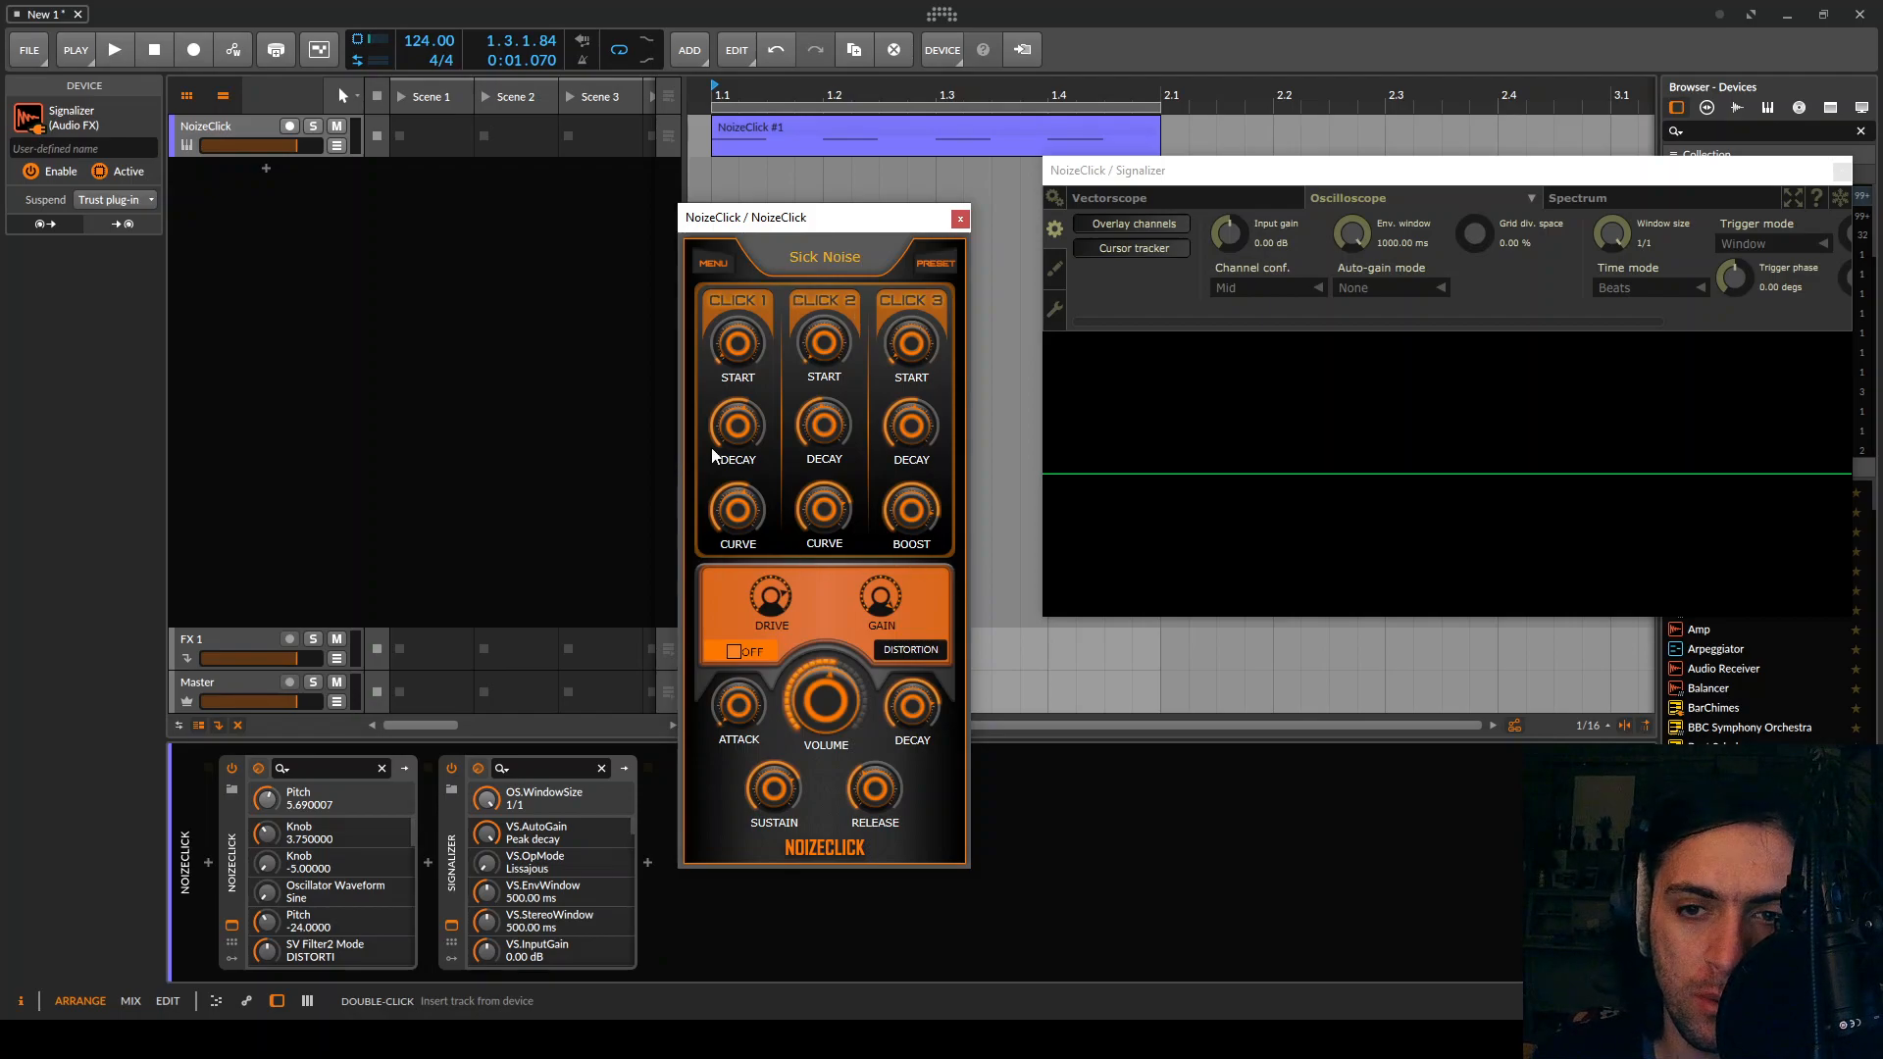
Open the NoizeClick clip's notes and audition them an octave higher at D3 before returning them to D2
{"action": "double_click", "coordinate": [1027, 121]}
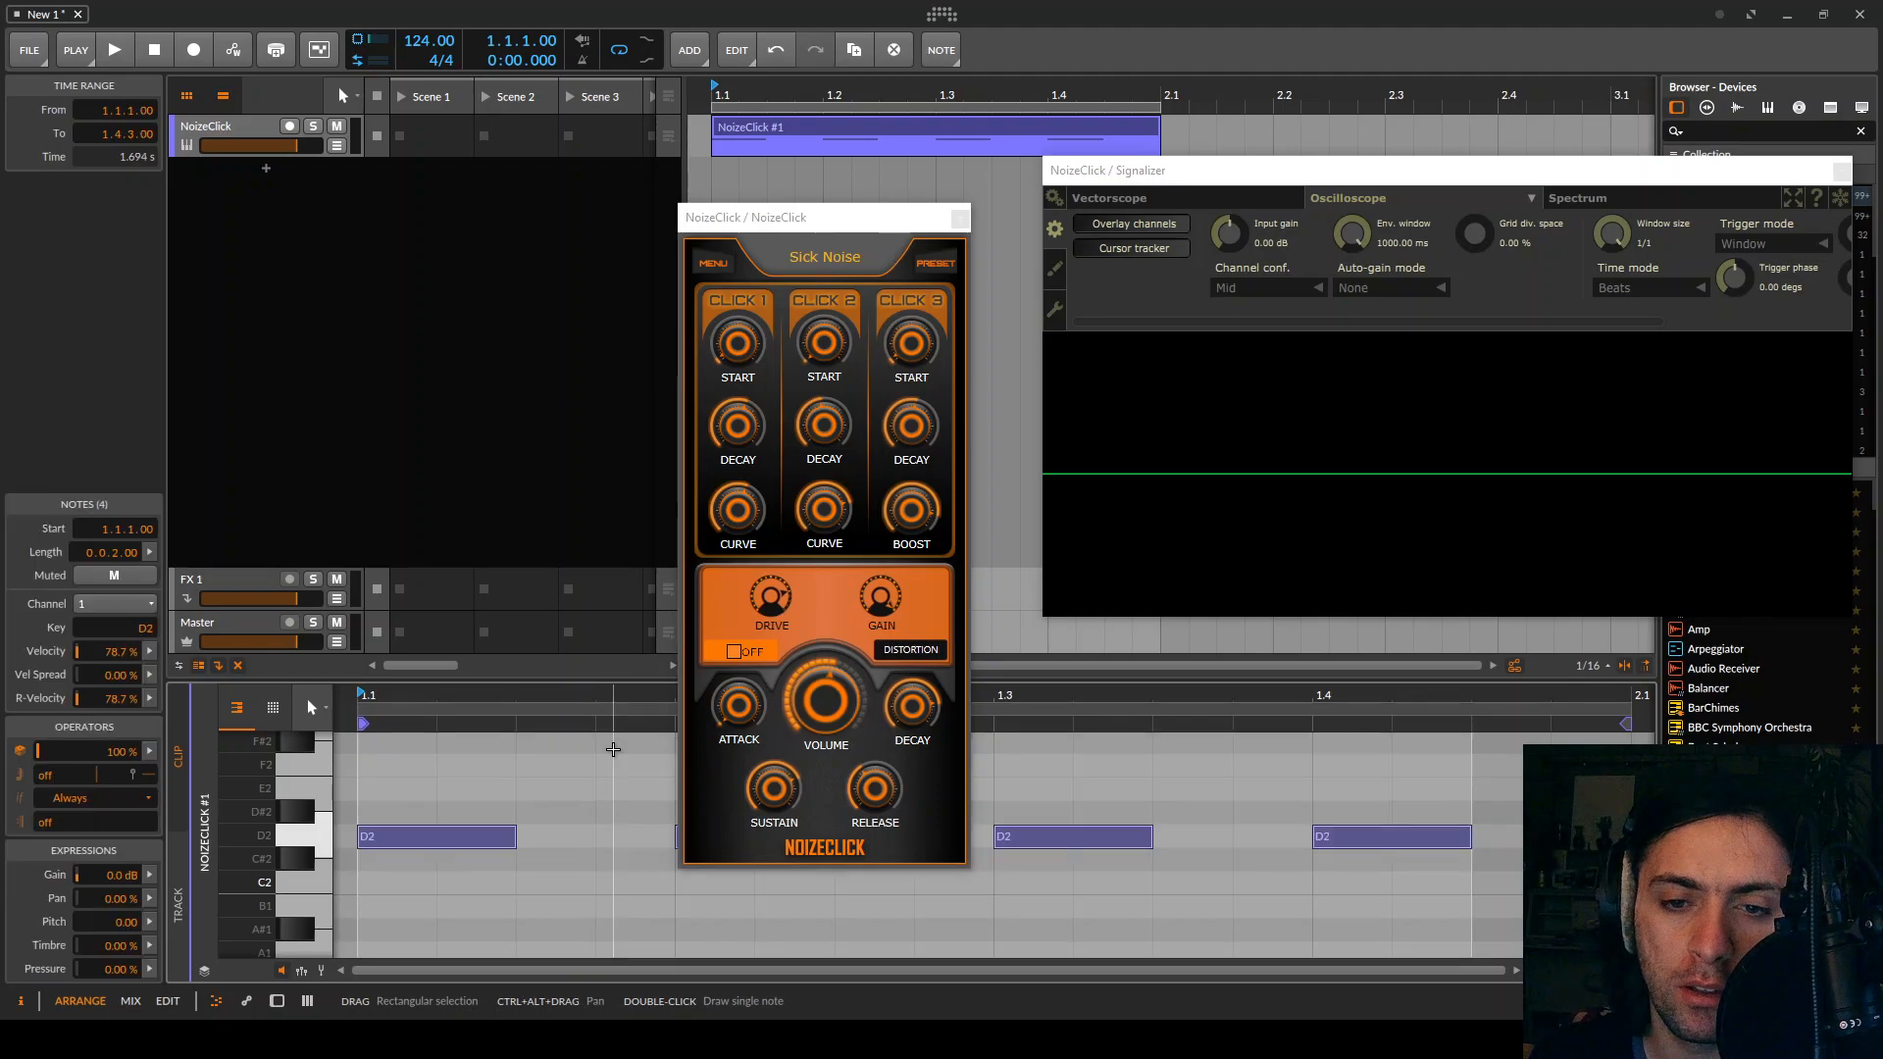
{"action": "key", "text": "shift+Up"}
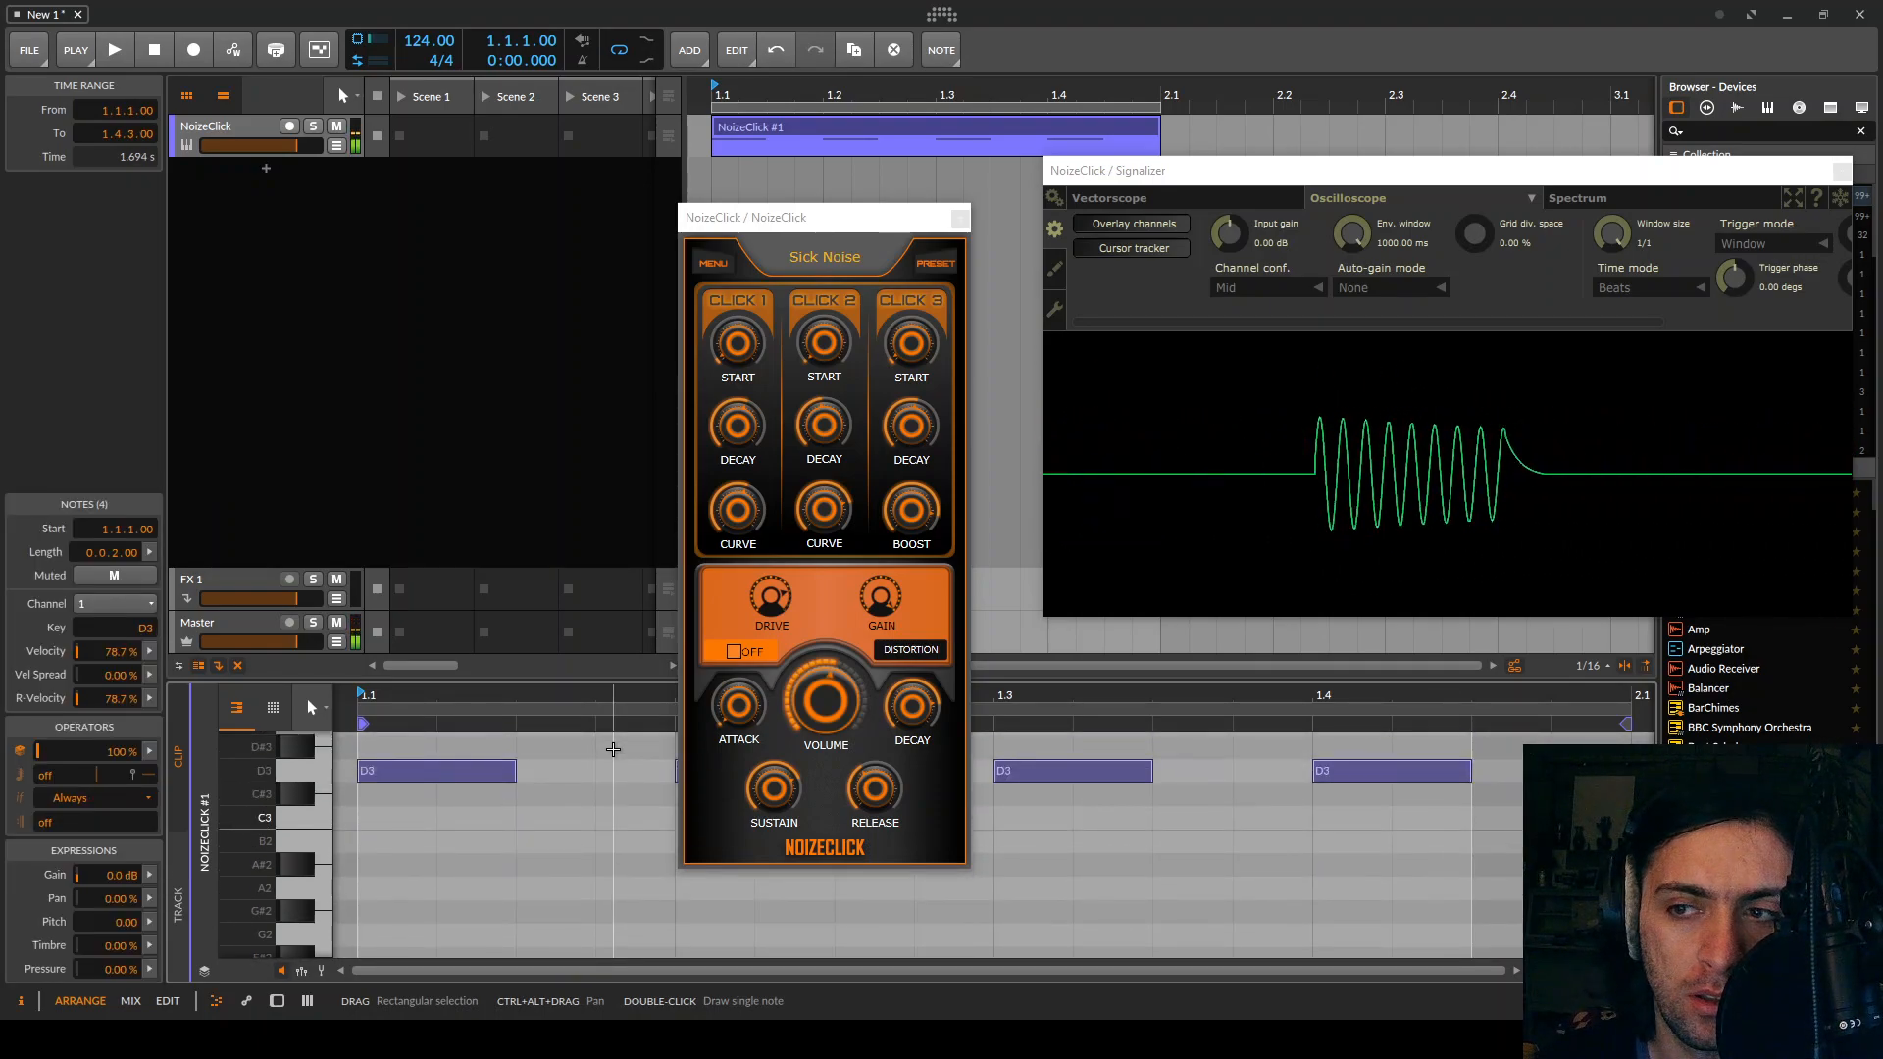
{"action": "key", "text": "shift+Down"}
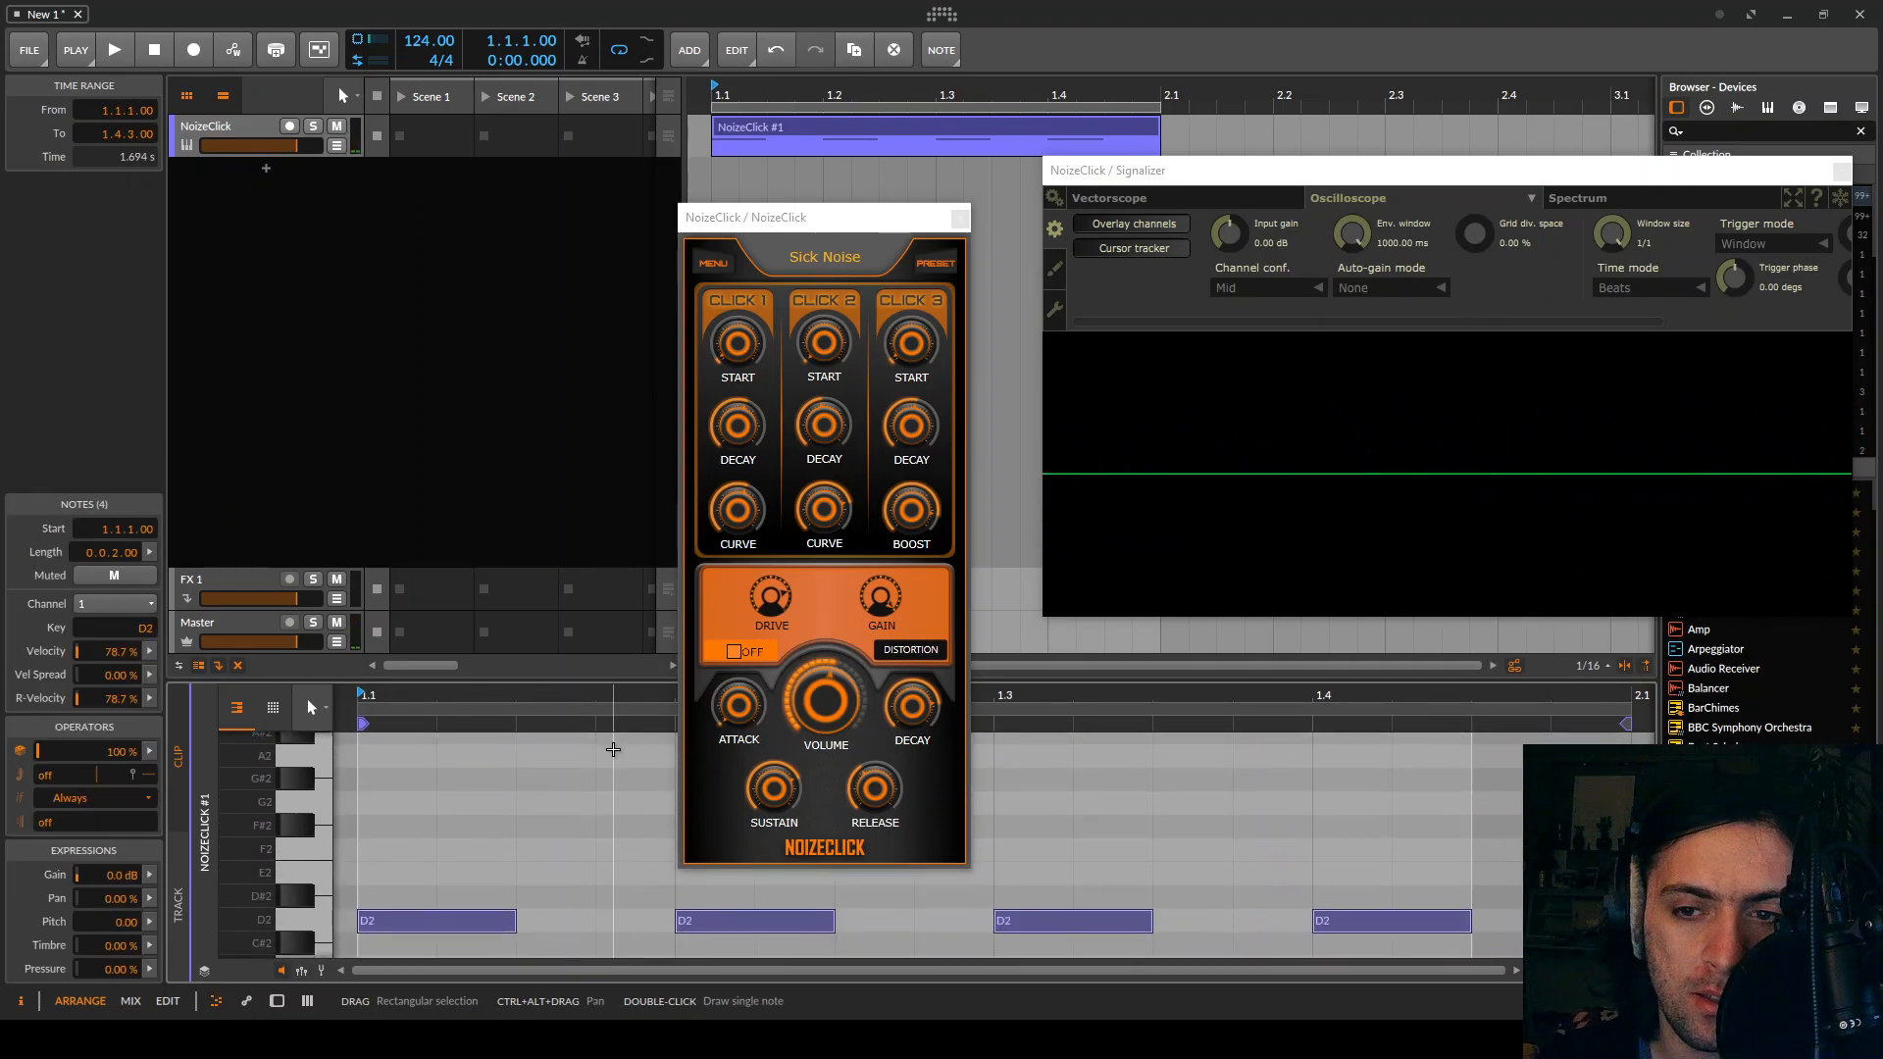
Audition the clip's four notes at other pitches such as A2, raise them to C3 and start playback
{"action": "key", "text": "Down"}
{"action": "key", "text": "Down"}
{"action": "key", "text": "Down"}
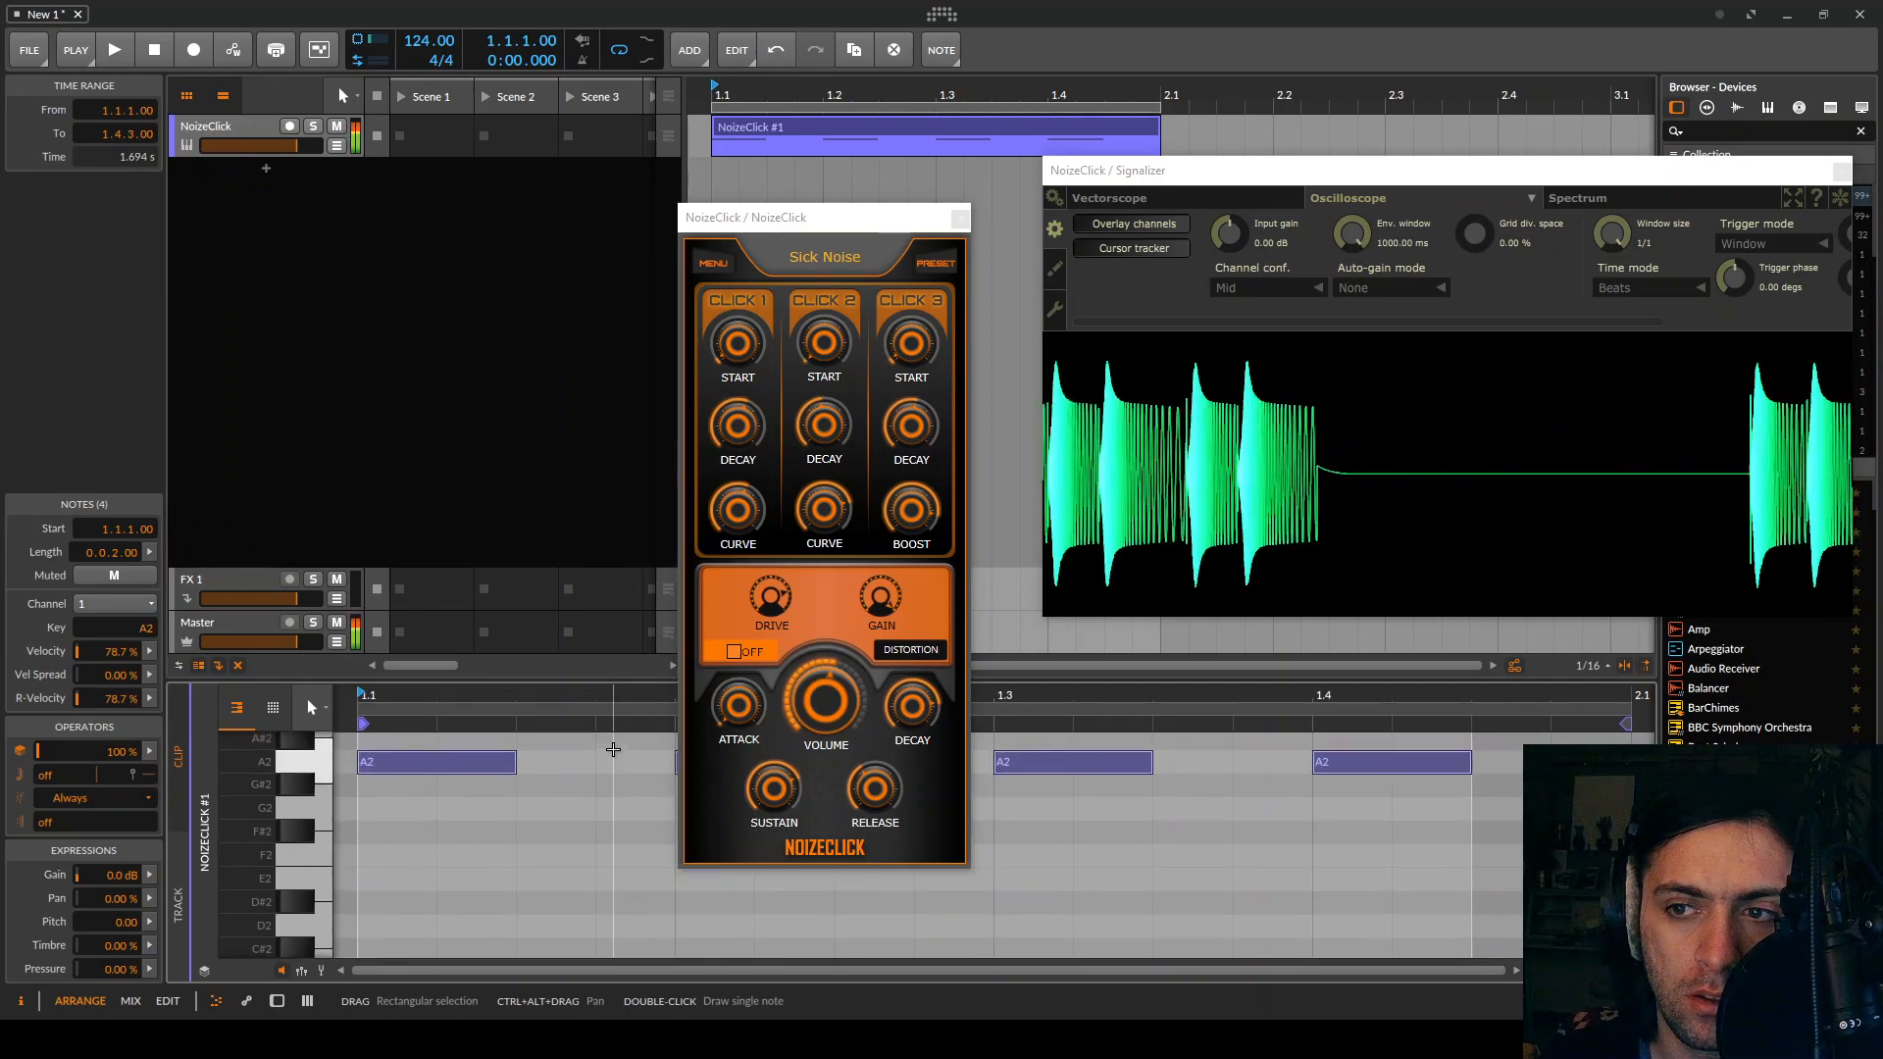
{"action": "key", "text": "Up"}
{"action": "key", "text": "Up"}
{"action": "key", "text": "Up"}
{"action": "key", "text": "space"}
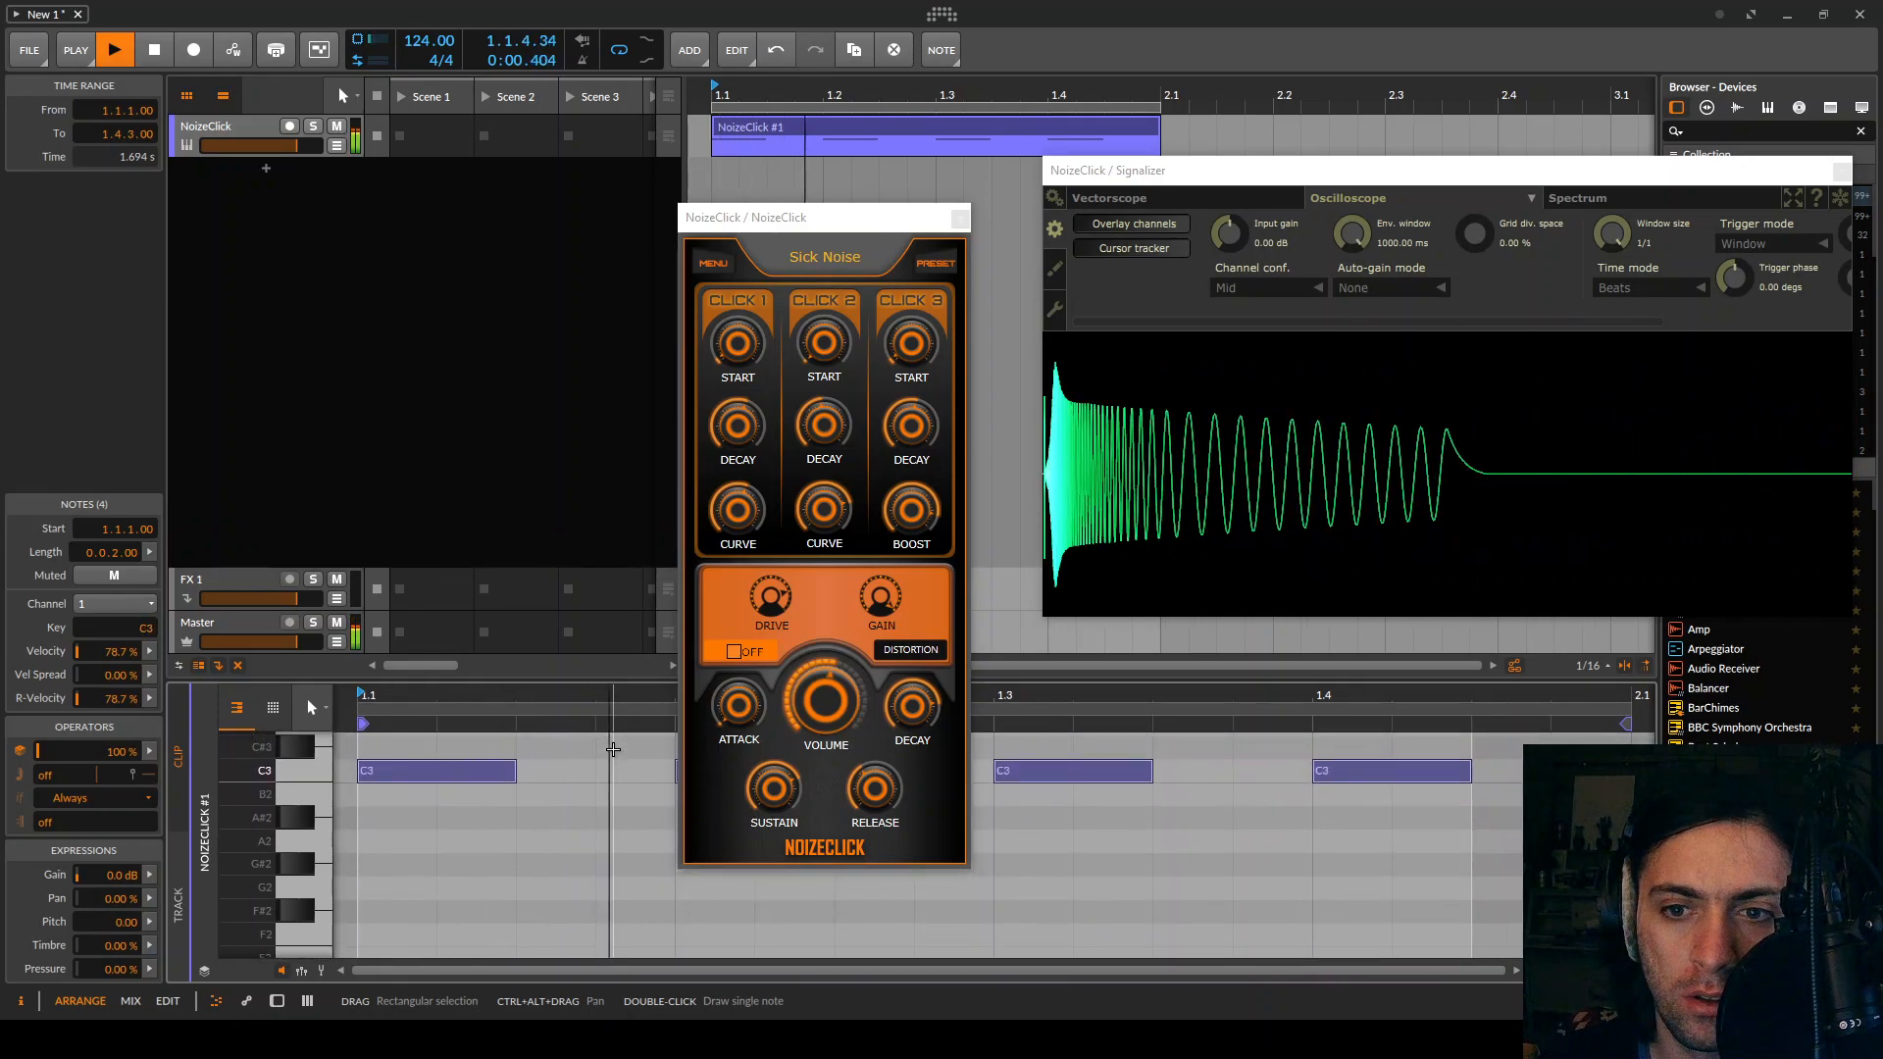
Lower all four kick notes to A#2 during playback and stop the transport
{"action": "key", "text": "Down"}
{"action": "key", "text": "Down"}
{"action": "key", "text": "Down"}
{"action": "key", "text": "Down"}
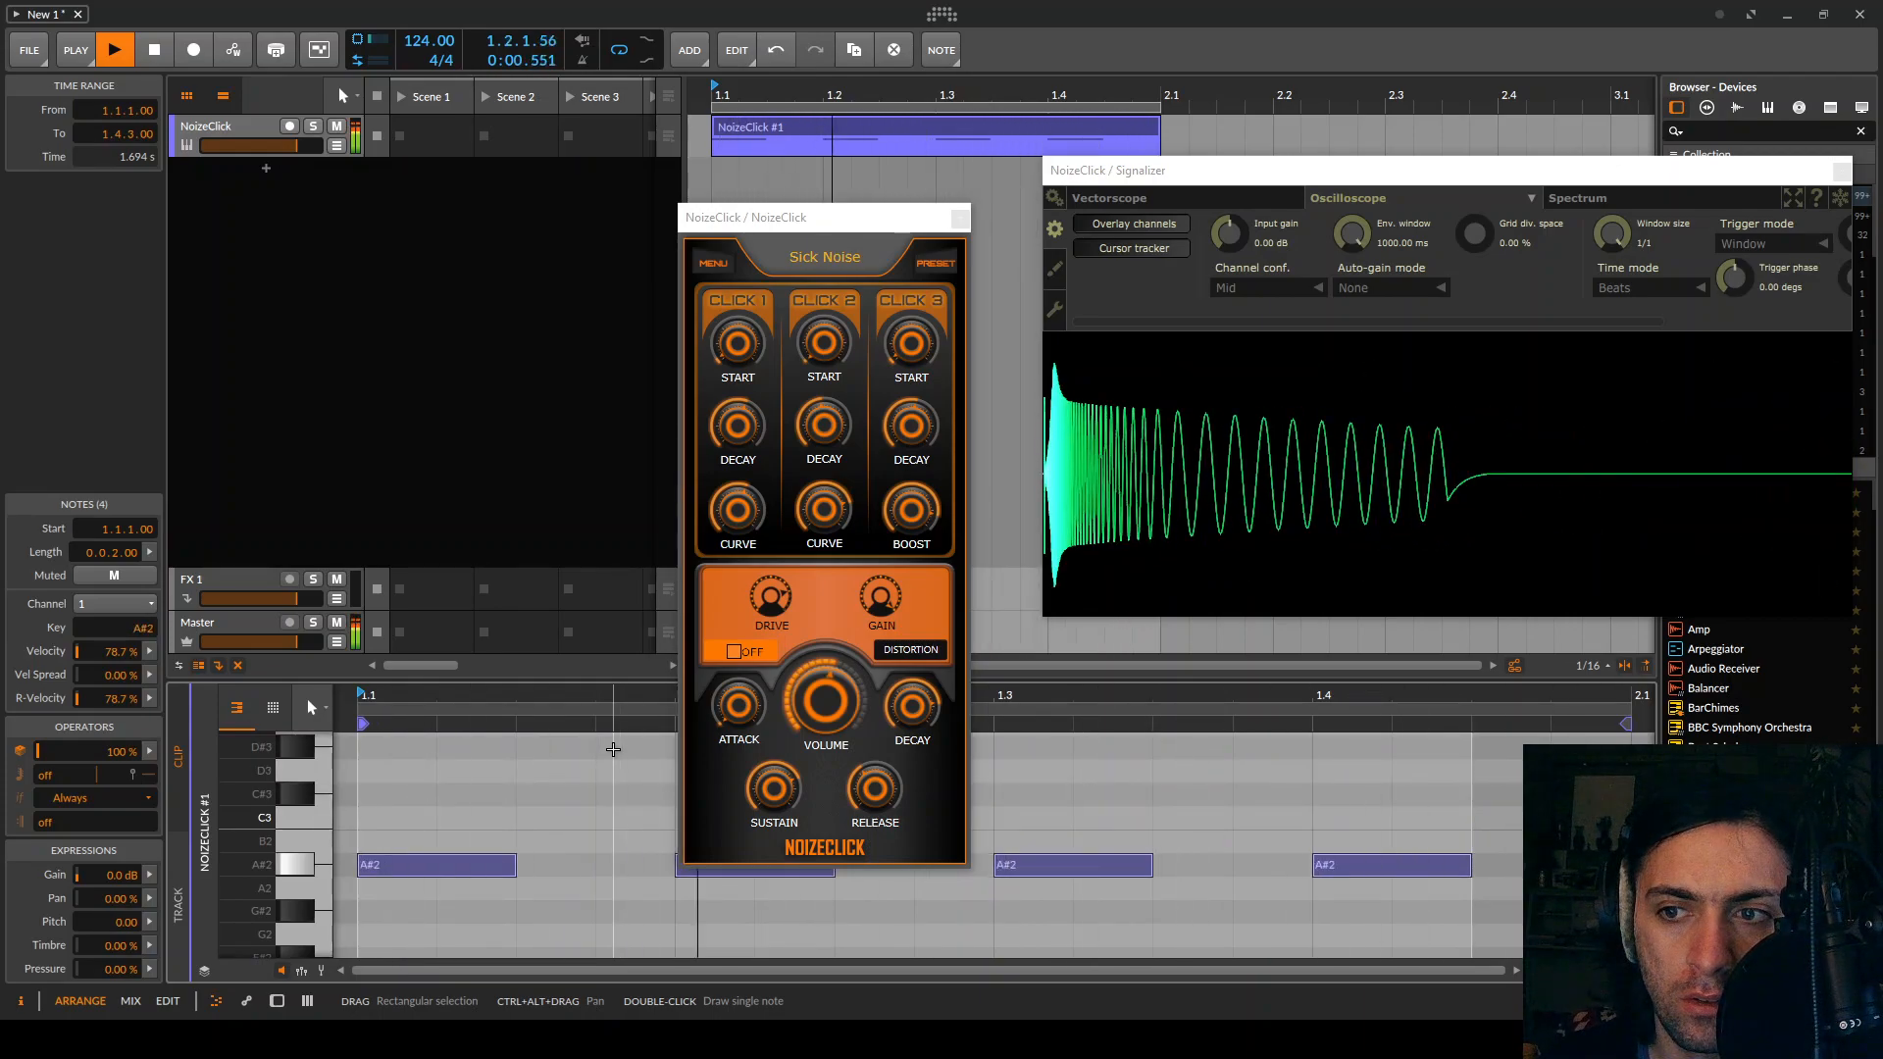
{"action": "key", "text": "space"}
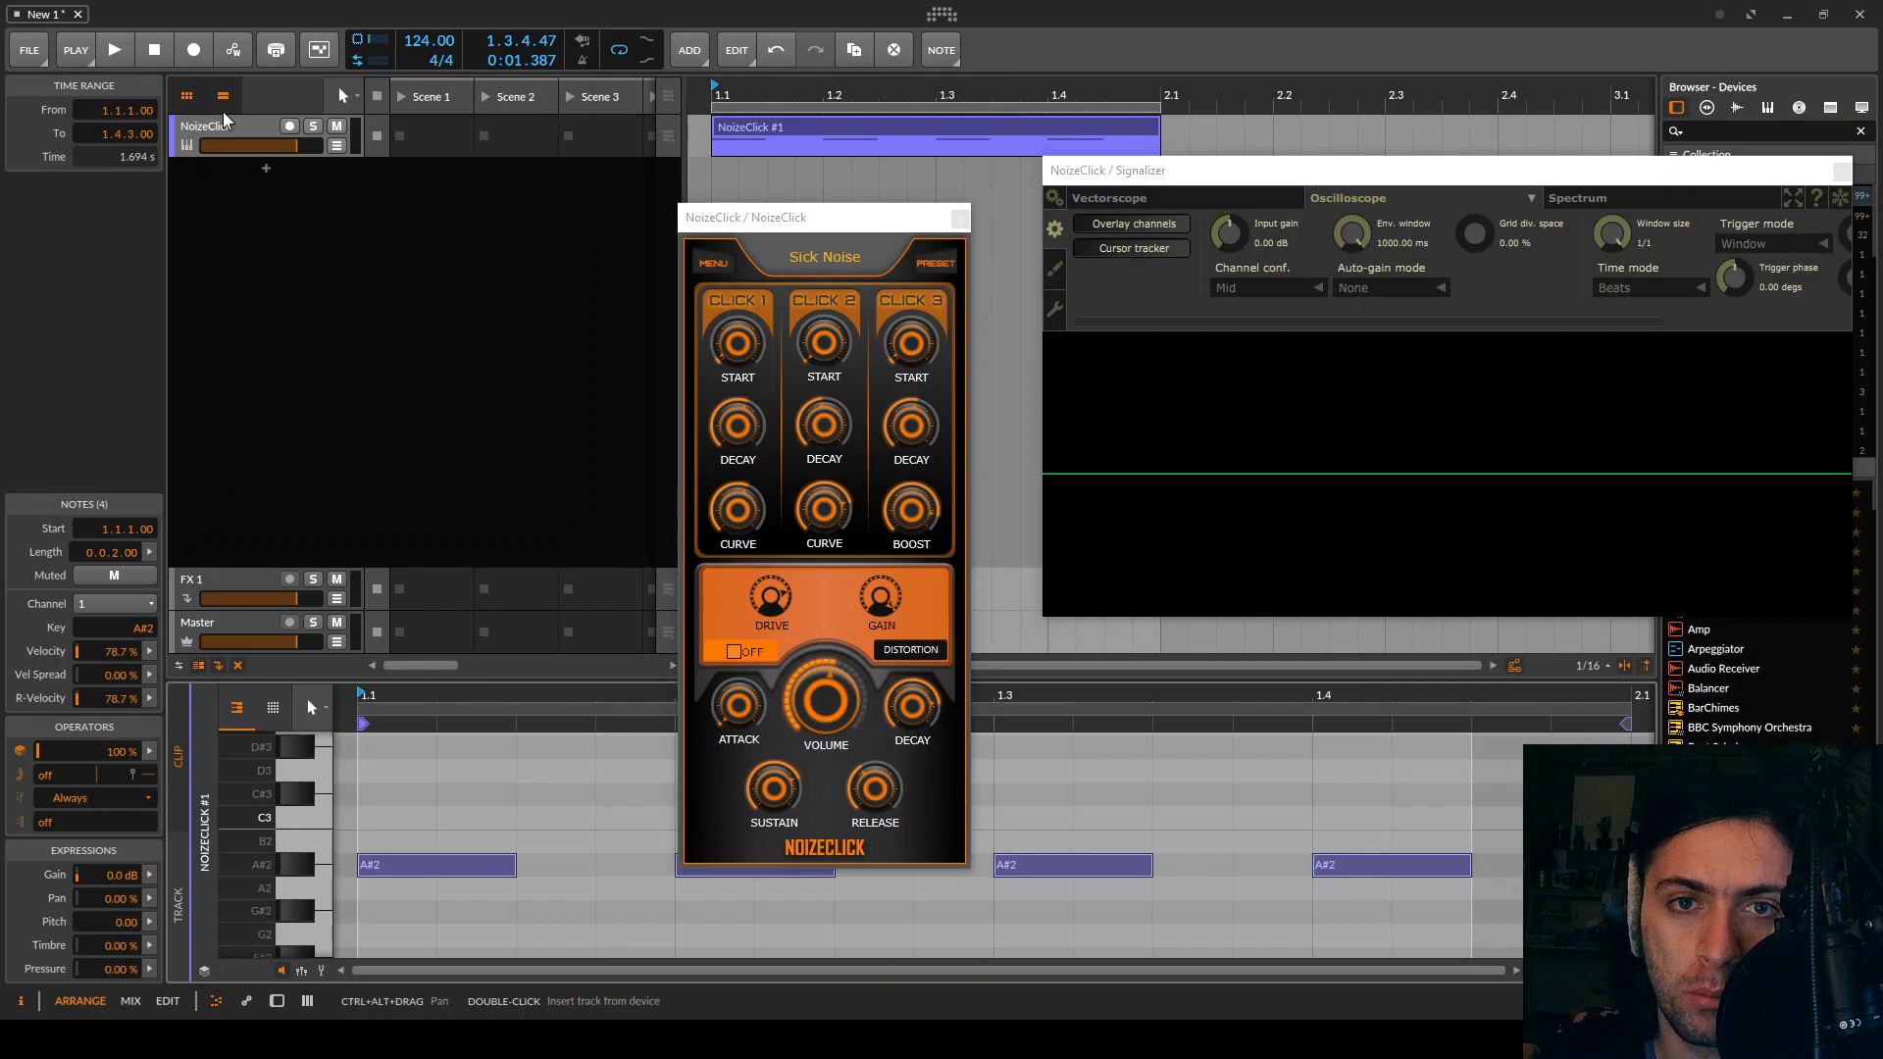
Add a new instrument track with the Vital synth and move its window clear of the arrangement clips
{"action": "left_click", "coordinate": [265, 168]}
{"action": "type", "text": "vi"}
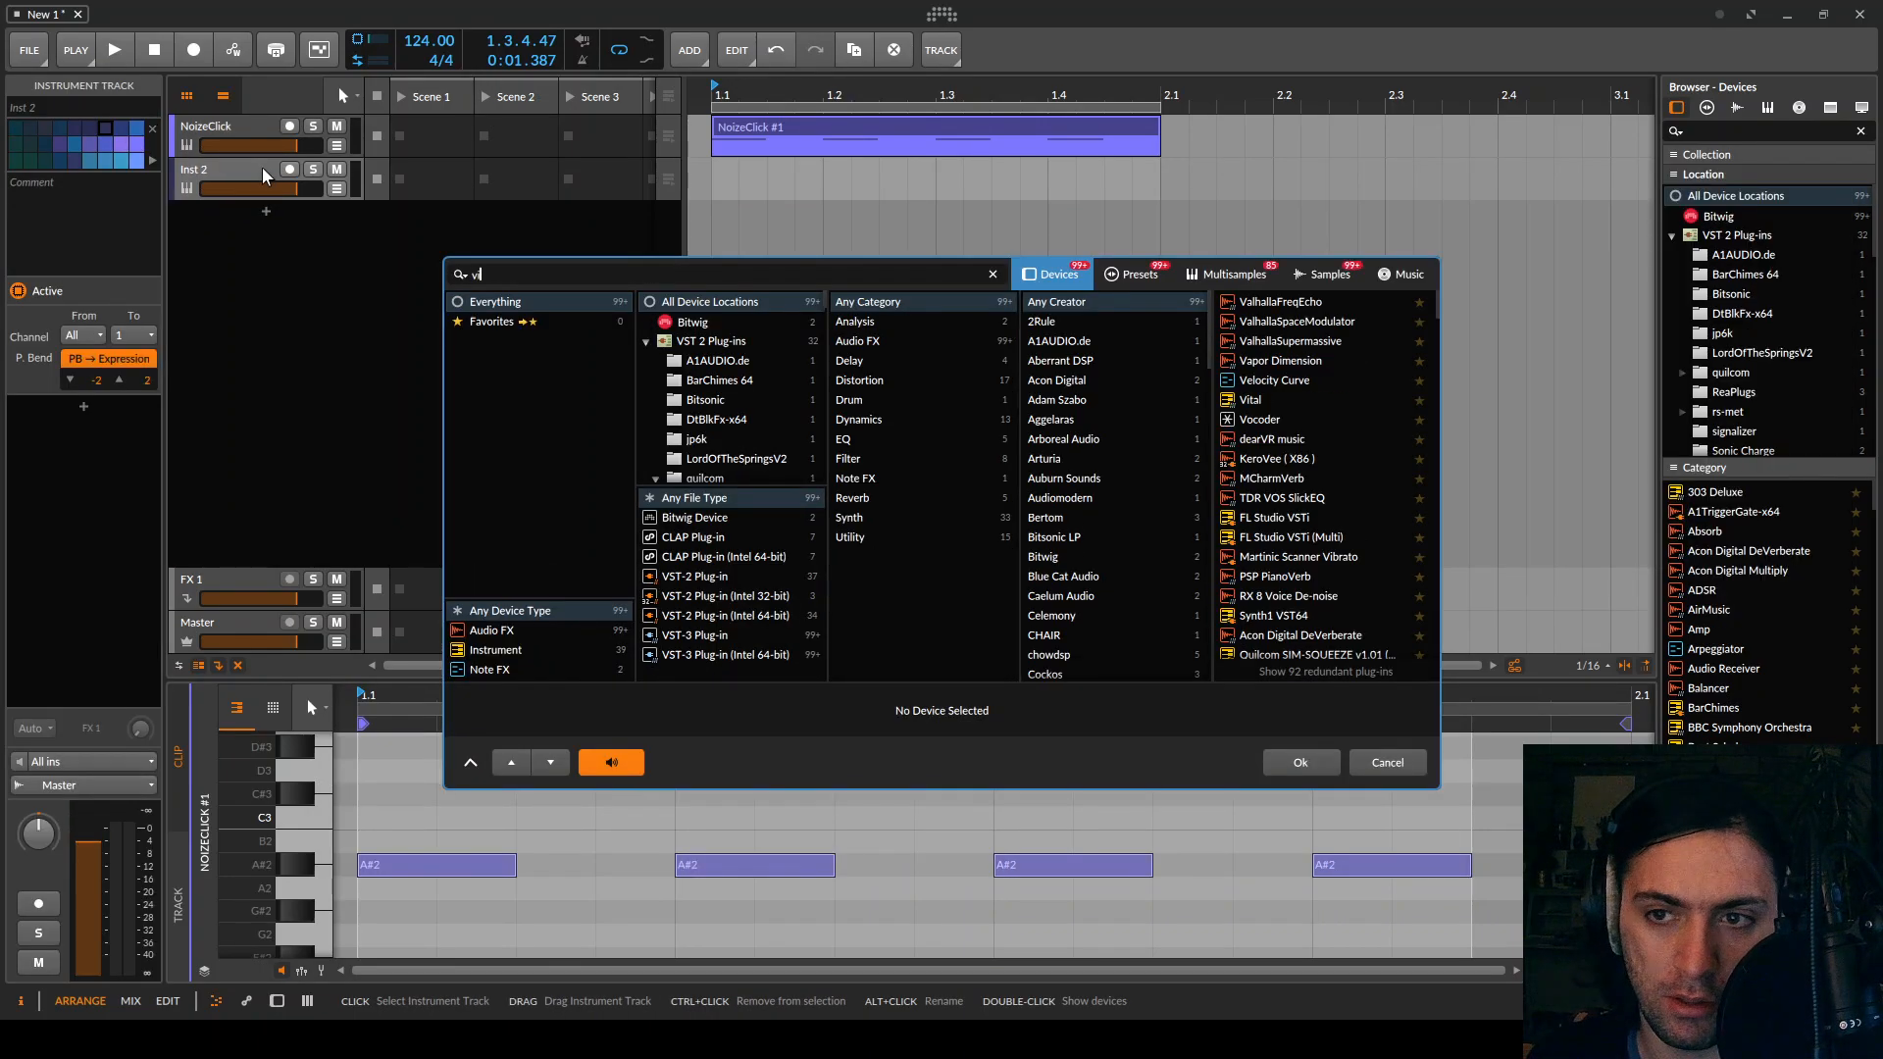
{"action": "type", "text": "tal"}
{"action": "double_click", "coordinate": [1252, 303]}
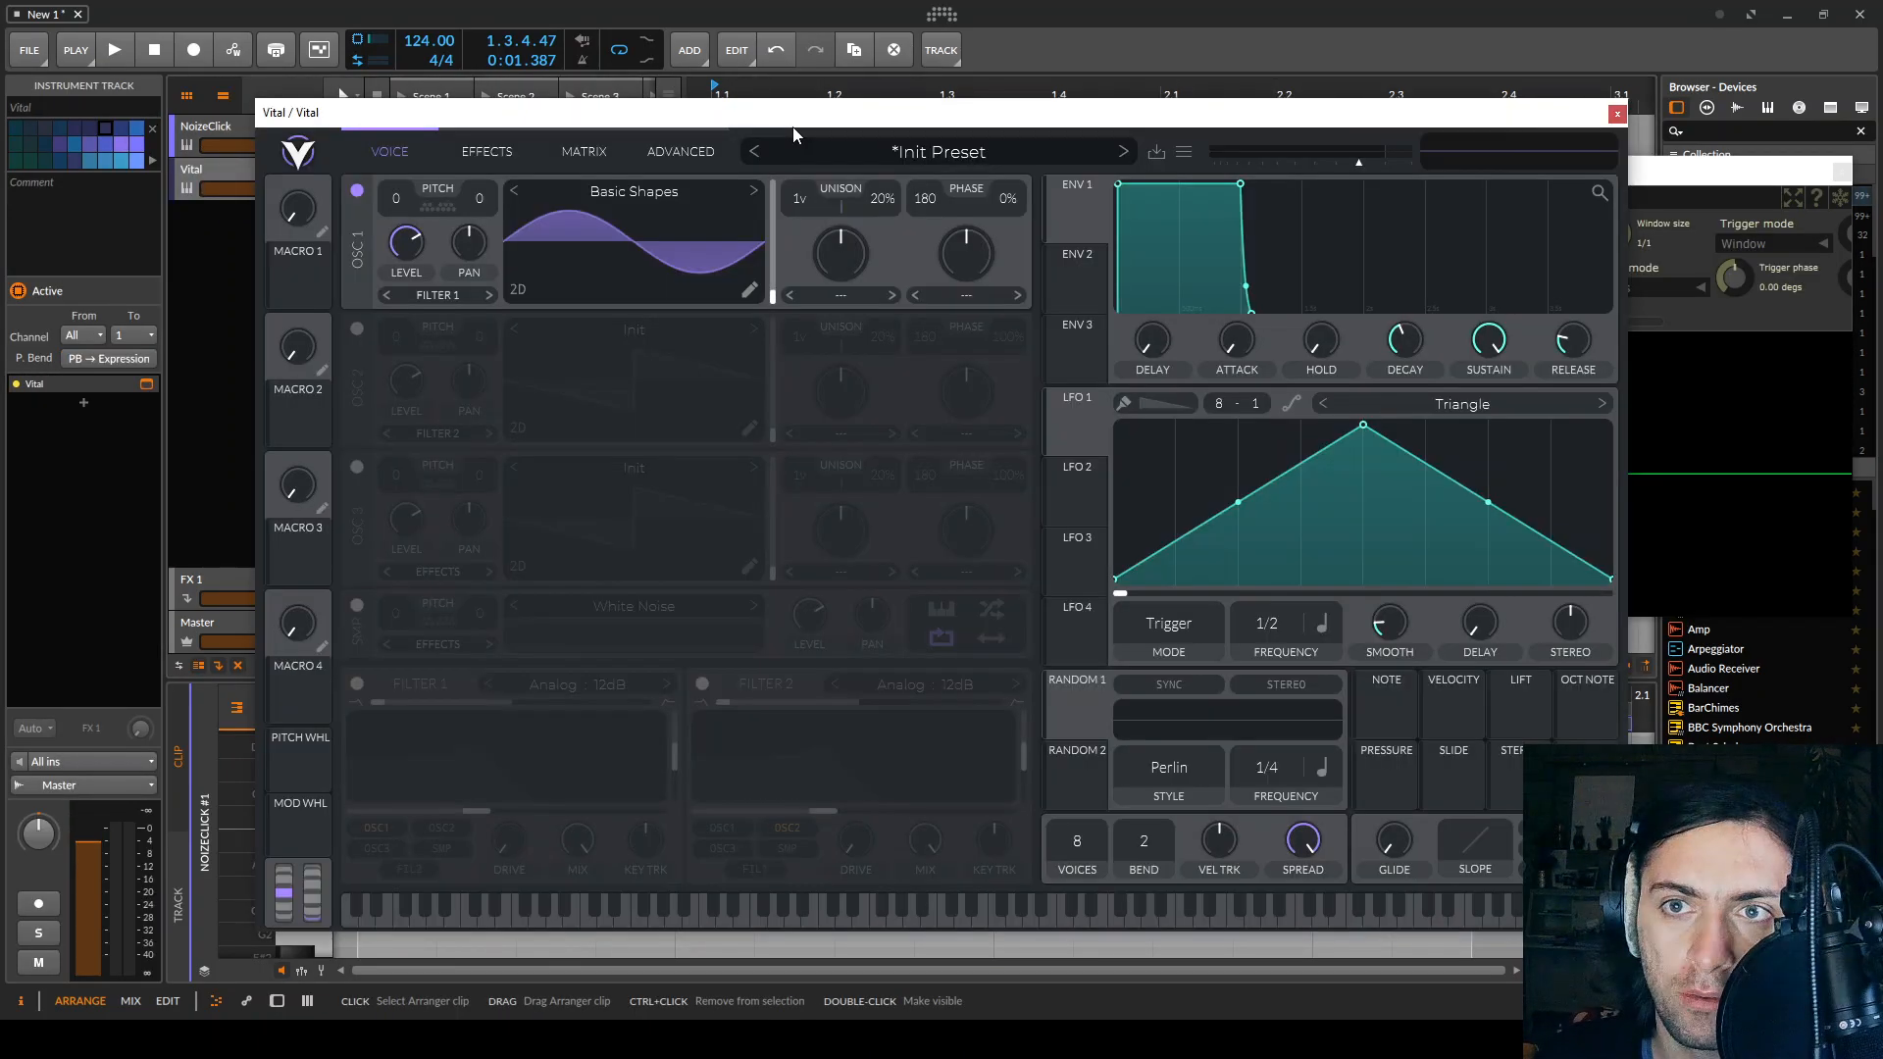
{"action": "left_click_drag", "start_coordinate": [792, 126], "coordinate": [792, 207]}
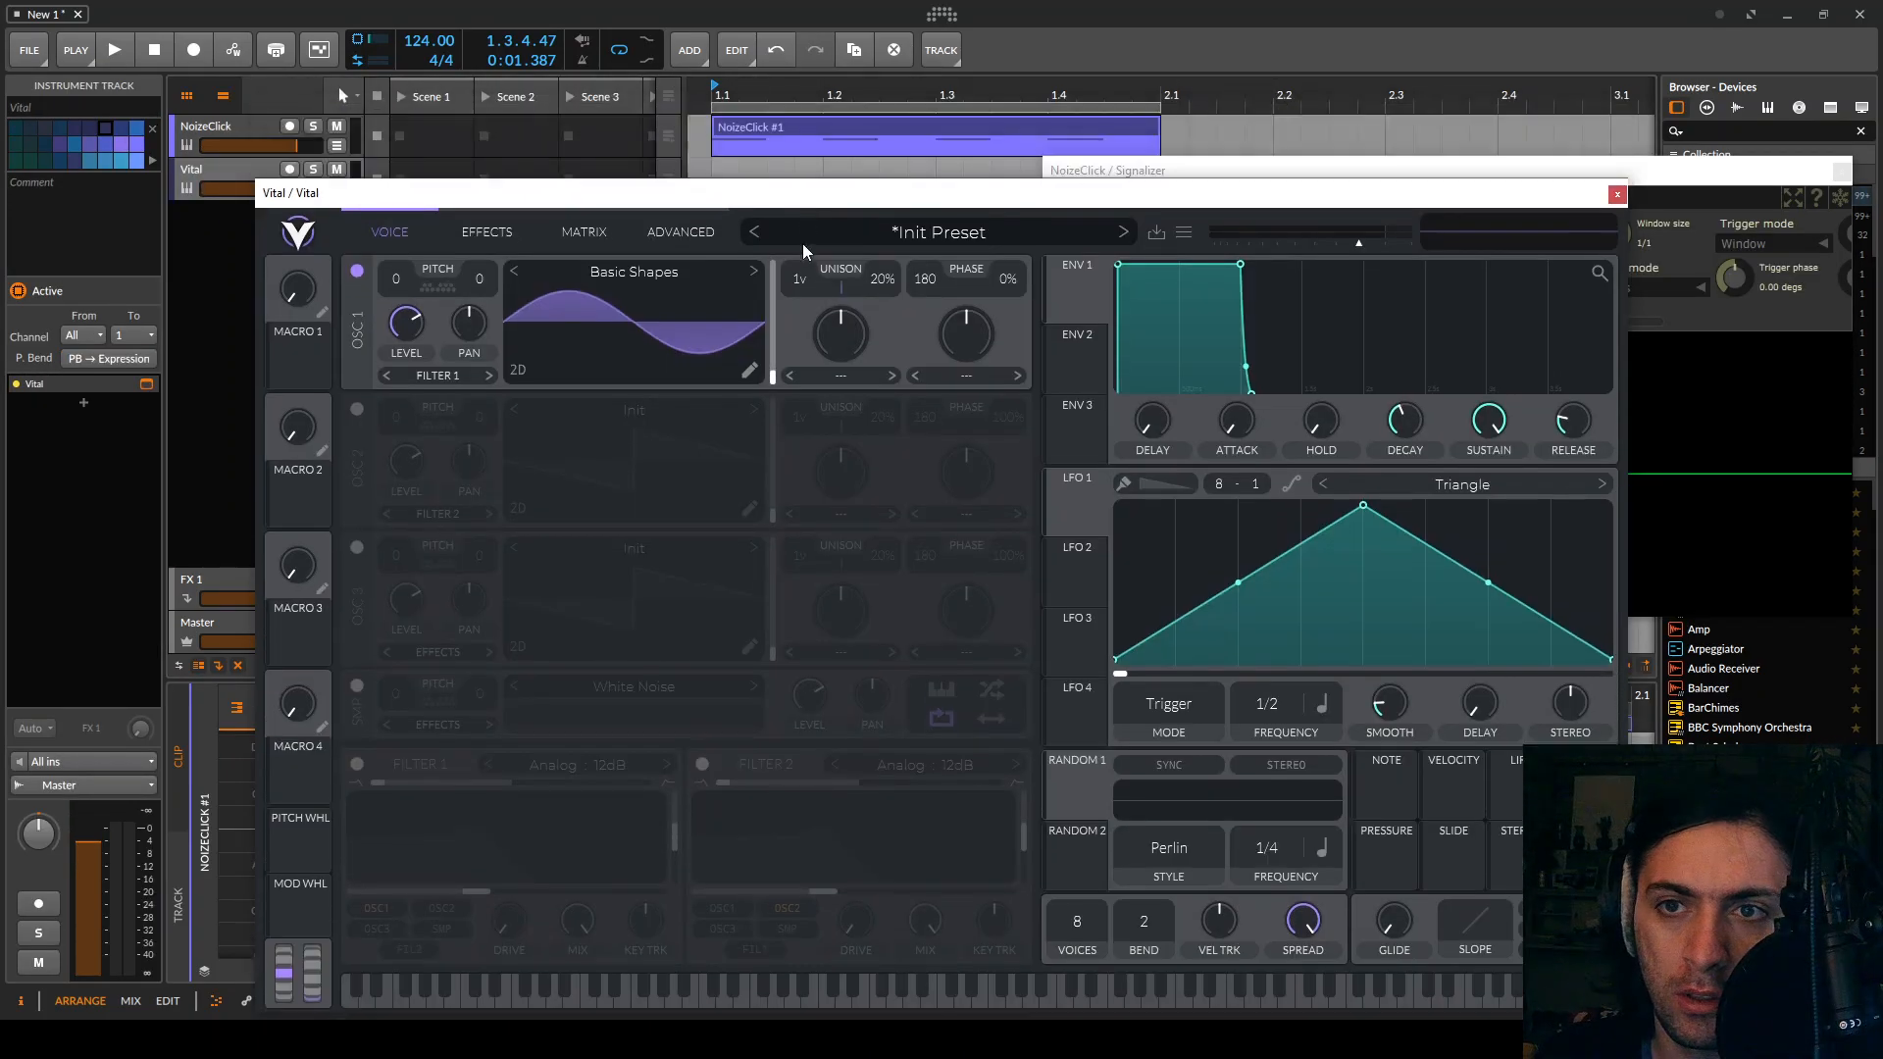
{"action": "left_click_drag", "start_coordinate": [786, 126], "coordinate": [829, 182]}
During playback, transpose Vital's oscillator 1 to -24 and morph its Basic Shapes wave towards a square
{"action": "key", "text": "space"}
{"action": "left_click_drag", "start_coordinate": [395, 289], "coordinate": [390, 522]}
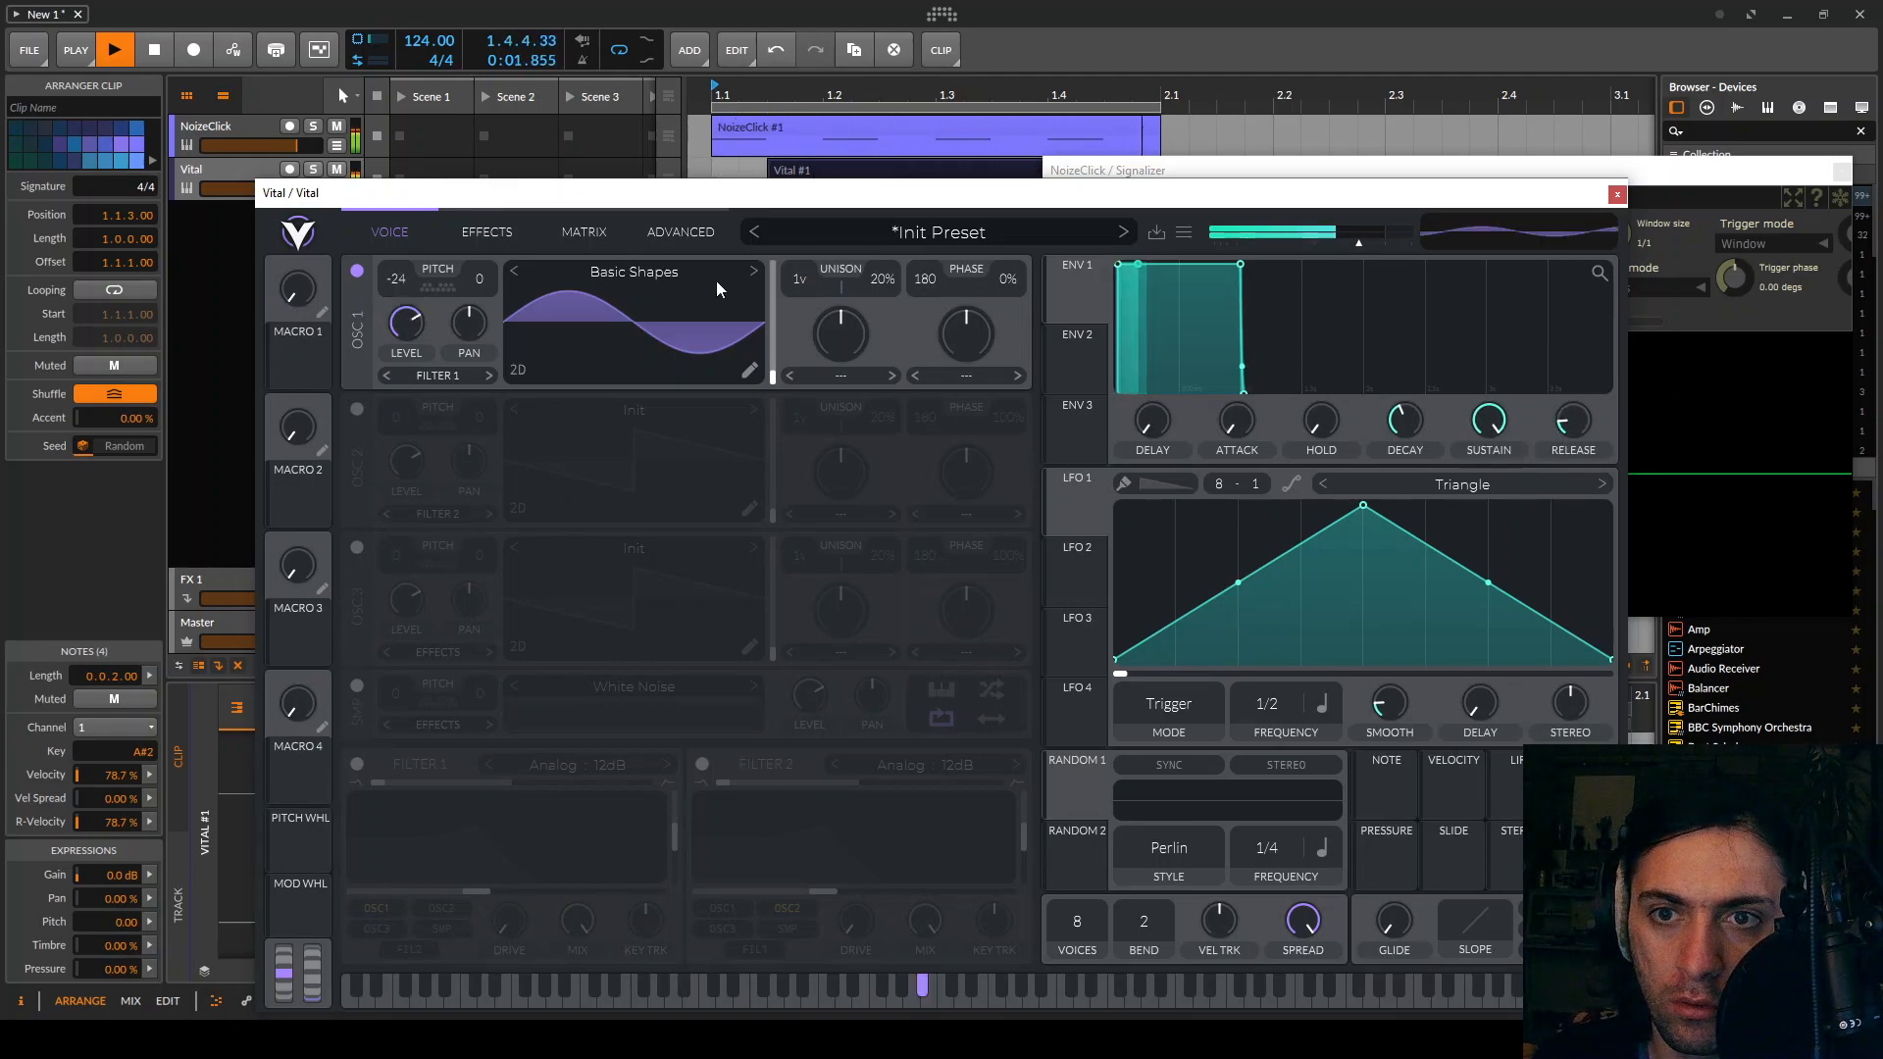
{"action": "left_click_drag", "start_coordinate": [724, 312], "coordinate": [724, 289]}
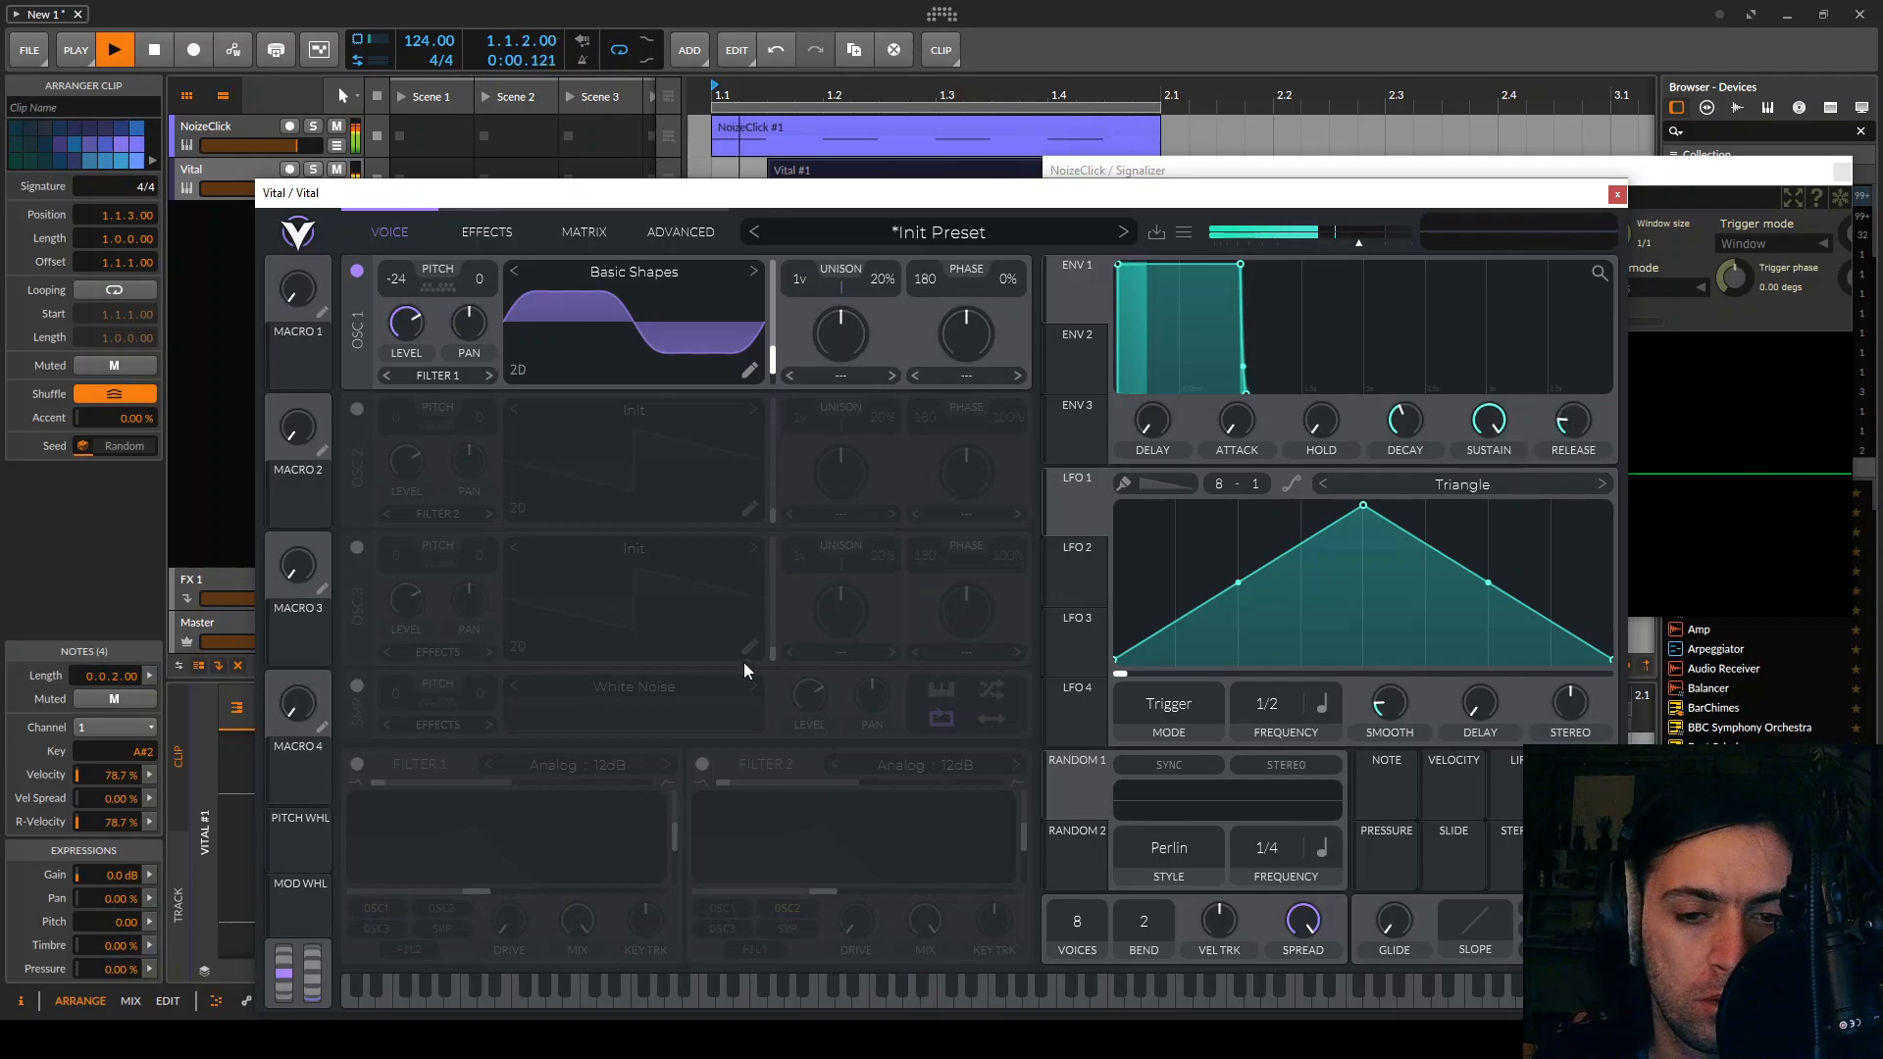
Enable Filter 1 for oscillator 1 and modulate its cutoff with LFO 1 as a falling curve at a 1/4 rate
{"action": "left_click", "coordinate": [356, 764]}
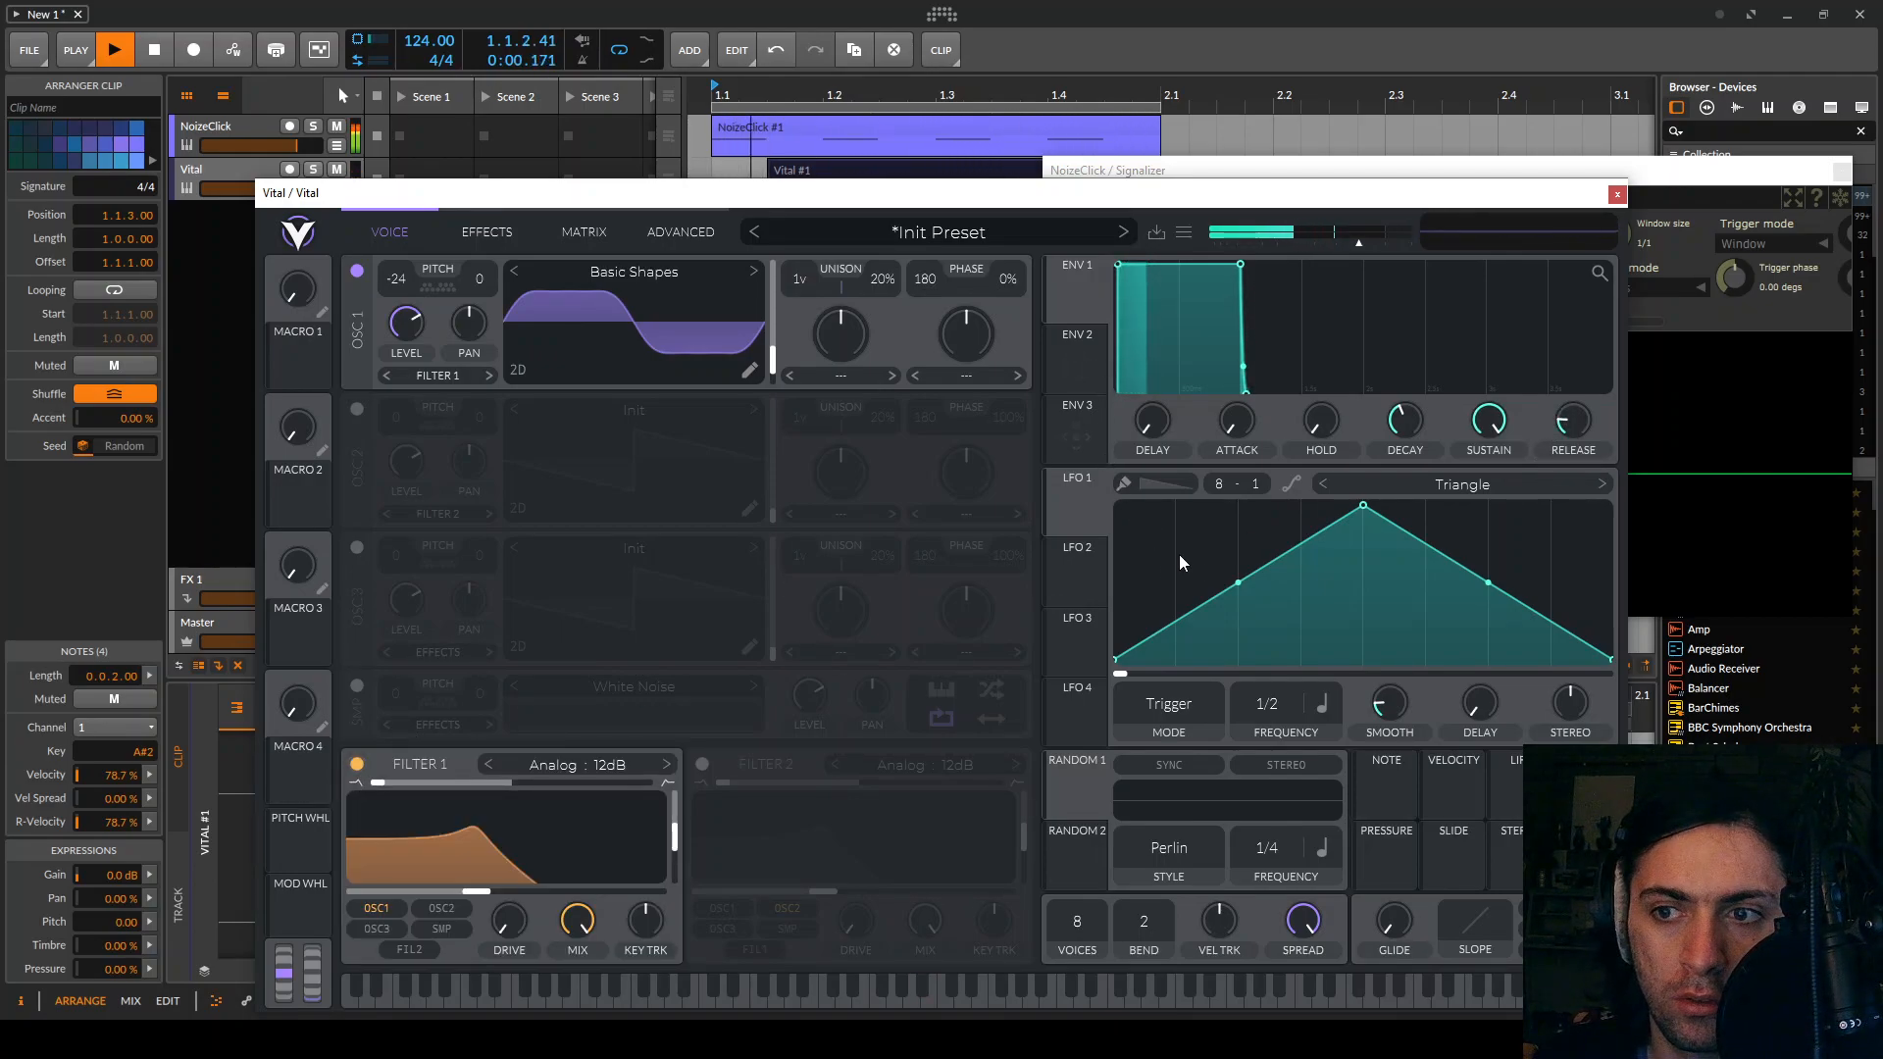
{"action": "left_click_drag", "start_coordinate": [1363, 505], "coordinate": [567, 832]}
{"action": "left_click_drag", "start_coordinate": [1286, 714], "coordinate": [1401, 708]}
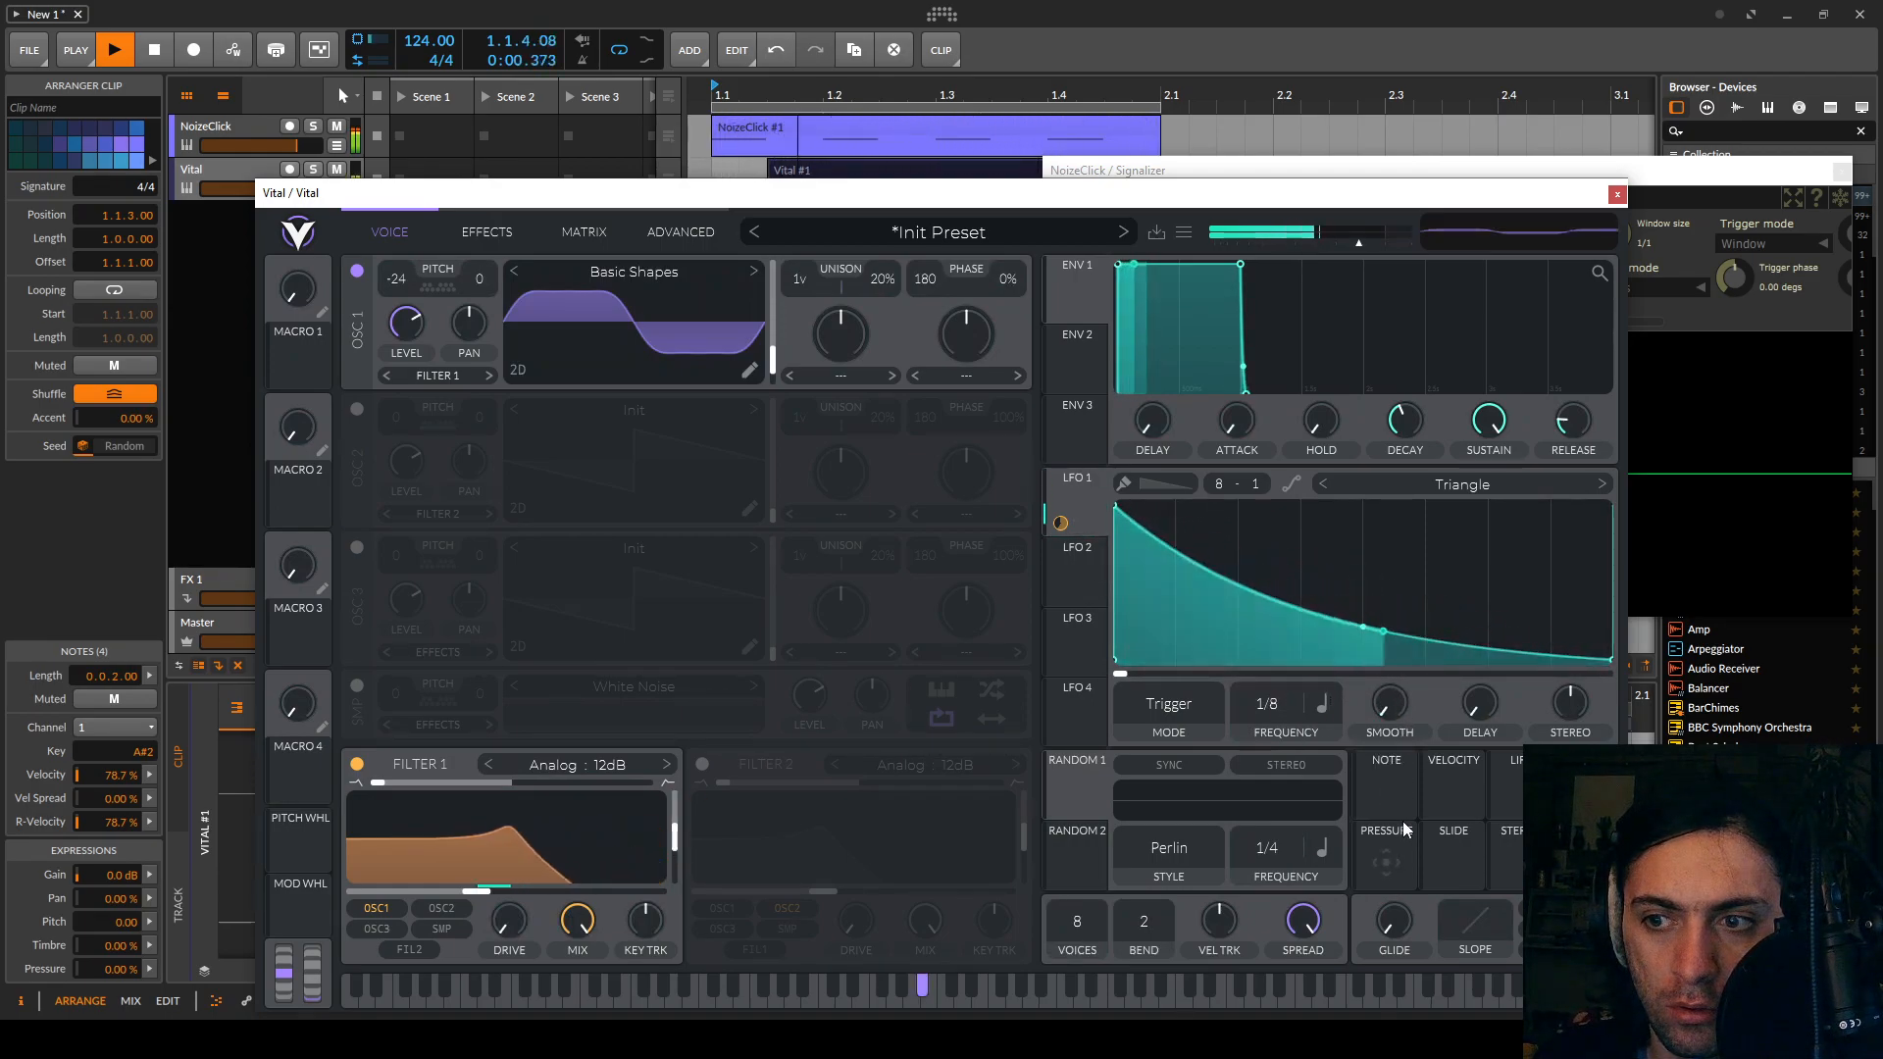
{"action": "left_click_drag", "start_coordinate": [1281, 691], "coordinate": [1283, 710]}
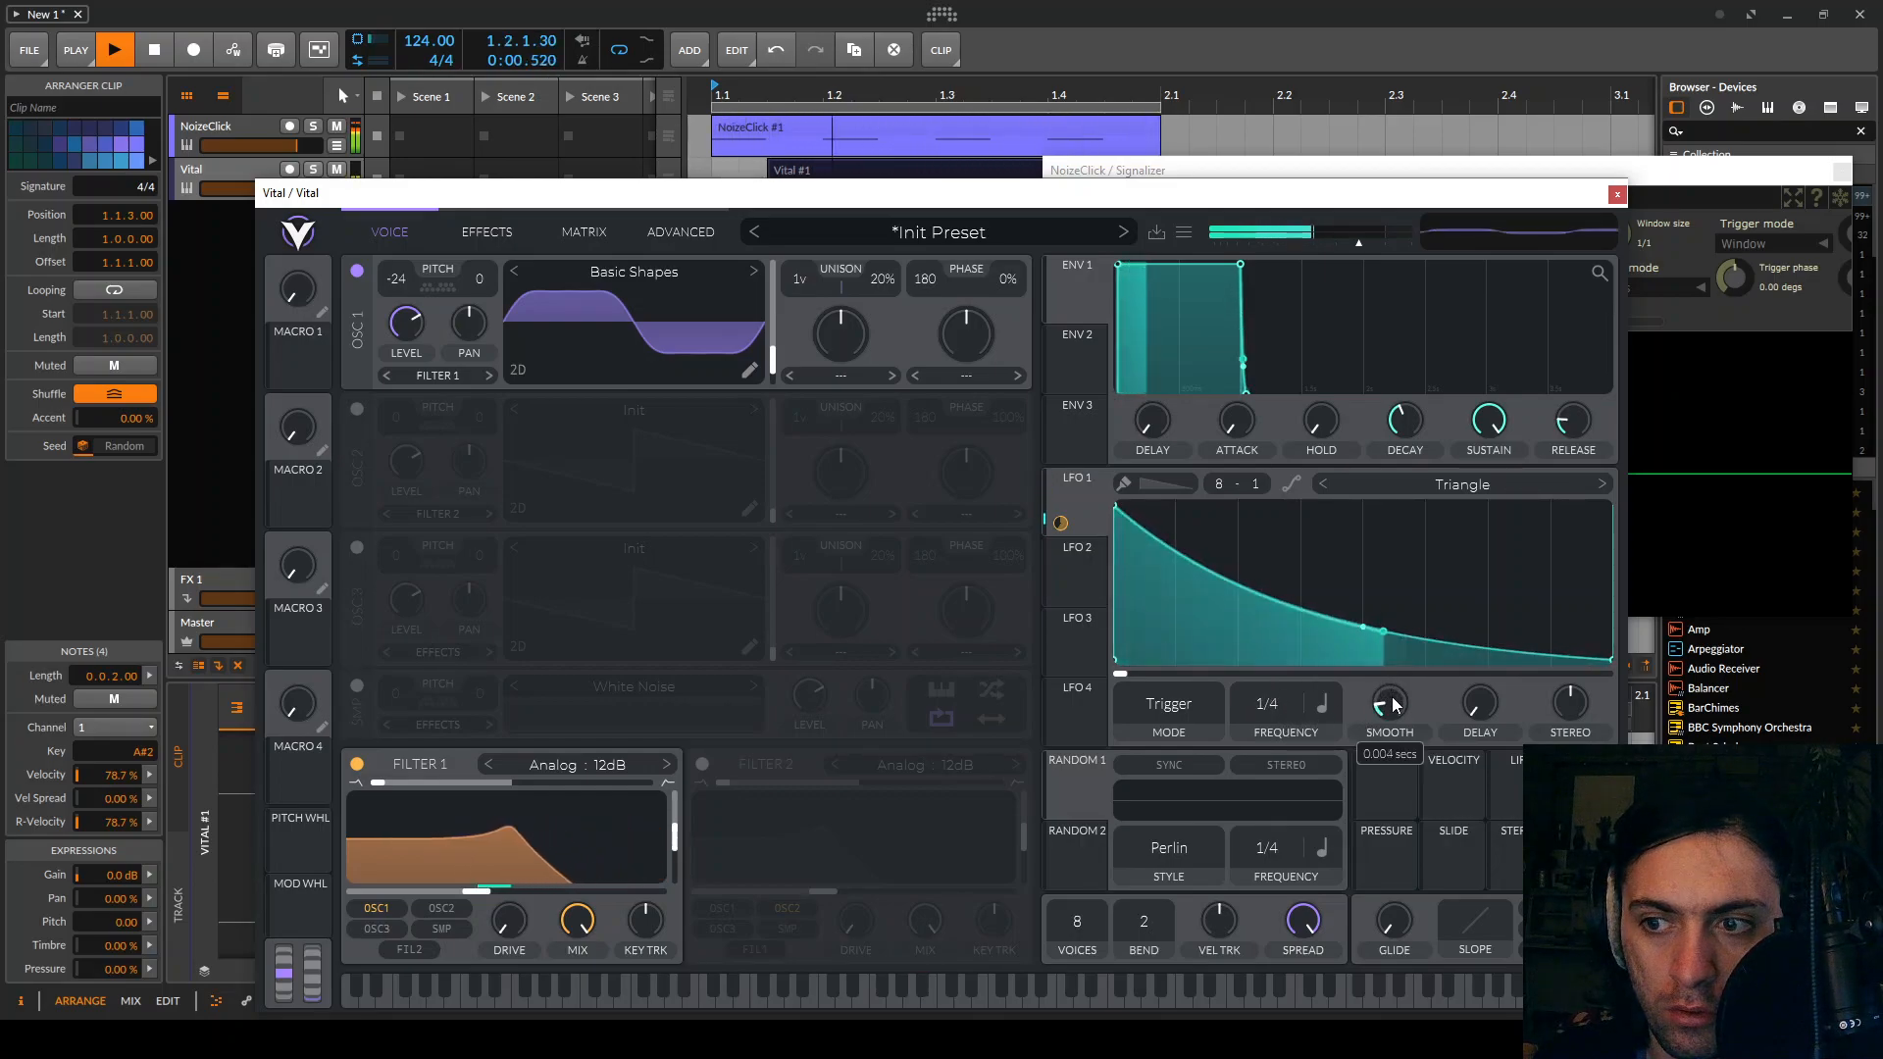
Readjust oscillator 1's wave shape and Filter 1's cutoff and resonance, and make LFO 1's falling curve steeper
{"action": "left_click_drag", "start_coordinate": [731, 338], "coordinate": [717, 299]}
{"action": "mouse_move", "coordinate": [506, 868]}
{"action": "left_mouse_down"}
{"action": "mouse_move", "coordinate": [507, 934]}
{"action": "mouse_move", "coordinate": [506, 769]}
{"action": "mouse_move", "coordinate": [469, 913]}
{"action": "mouse_move", "coordinate": [486, 838]}
{"action": "left_mouse_up"}
{"action": "left_click_drag", "start_coordinate": [592, 373], "coordinate": [675, 356]}
{"action": "left_click_drag", "start_coordinate": [509, 841], "coordinate": [516, 853]}
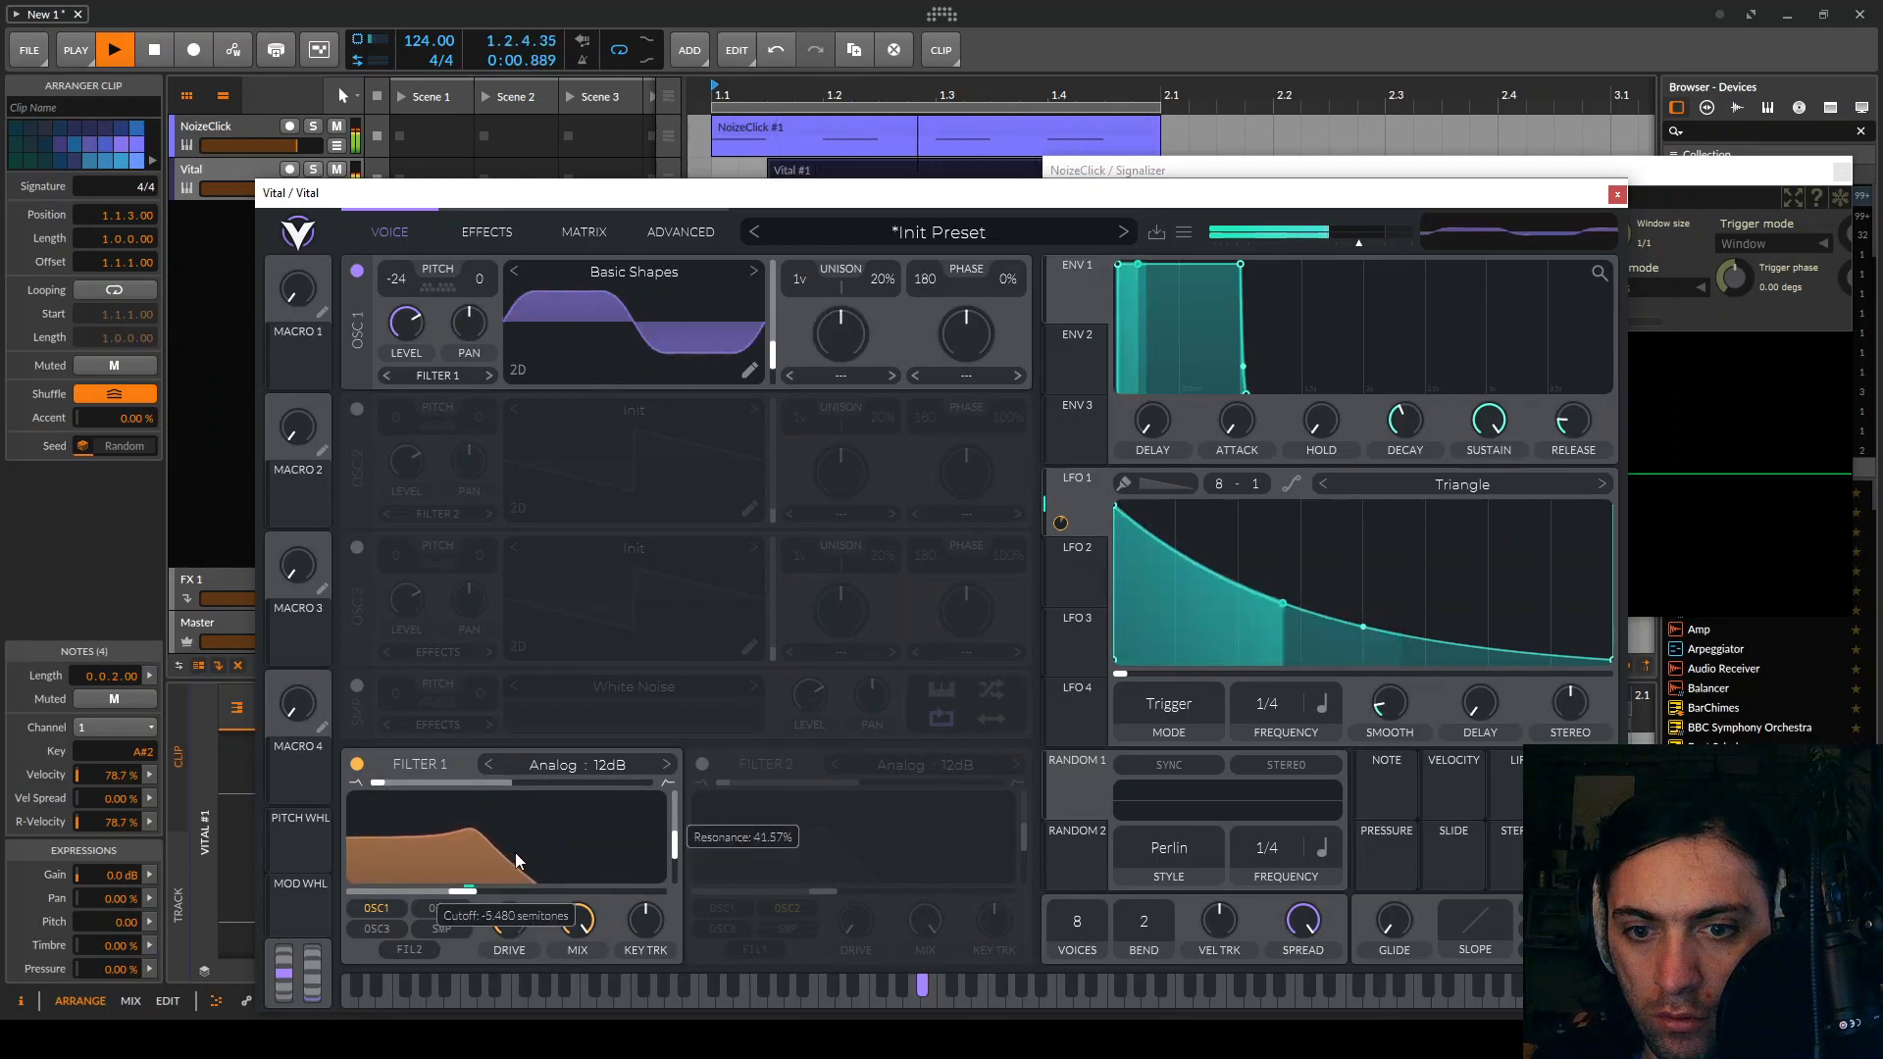
{"action": "left_click_drag", "start_coordinate": [1357, 663], "coordinate": [1357, 743]}
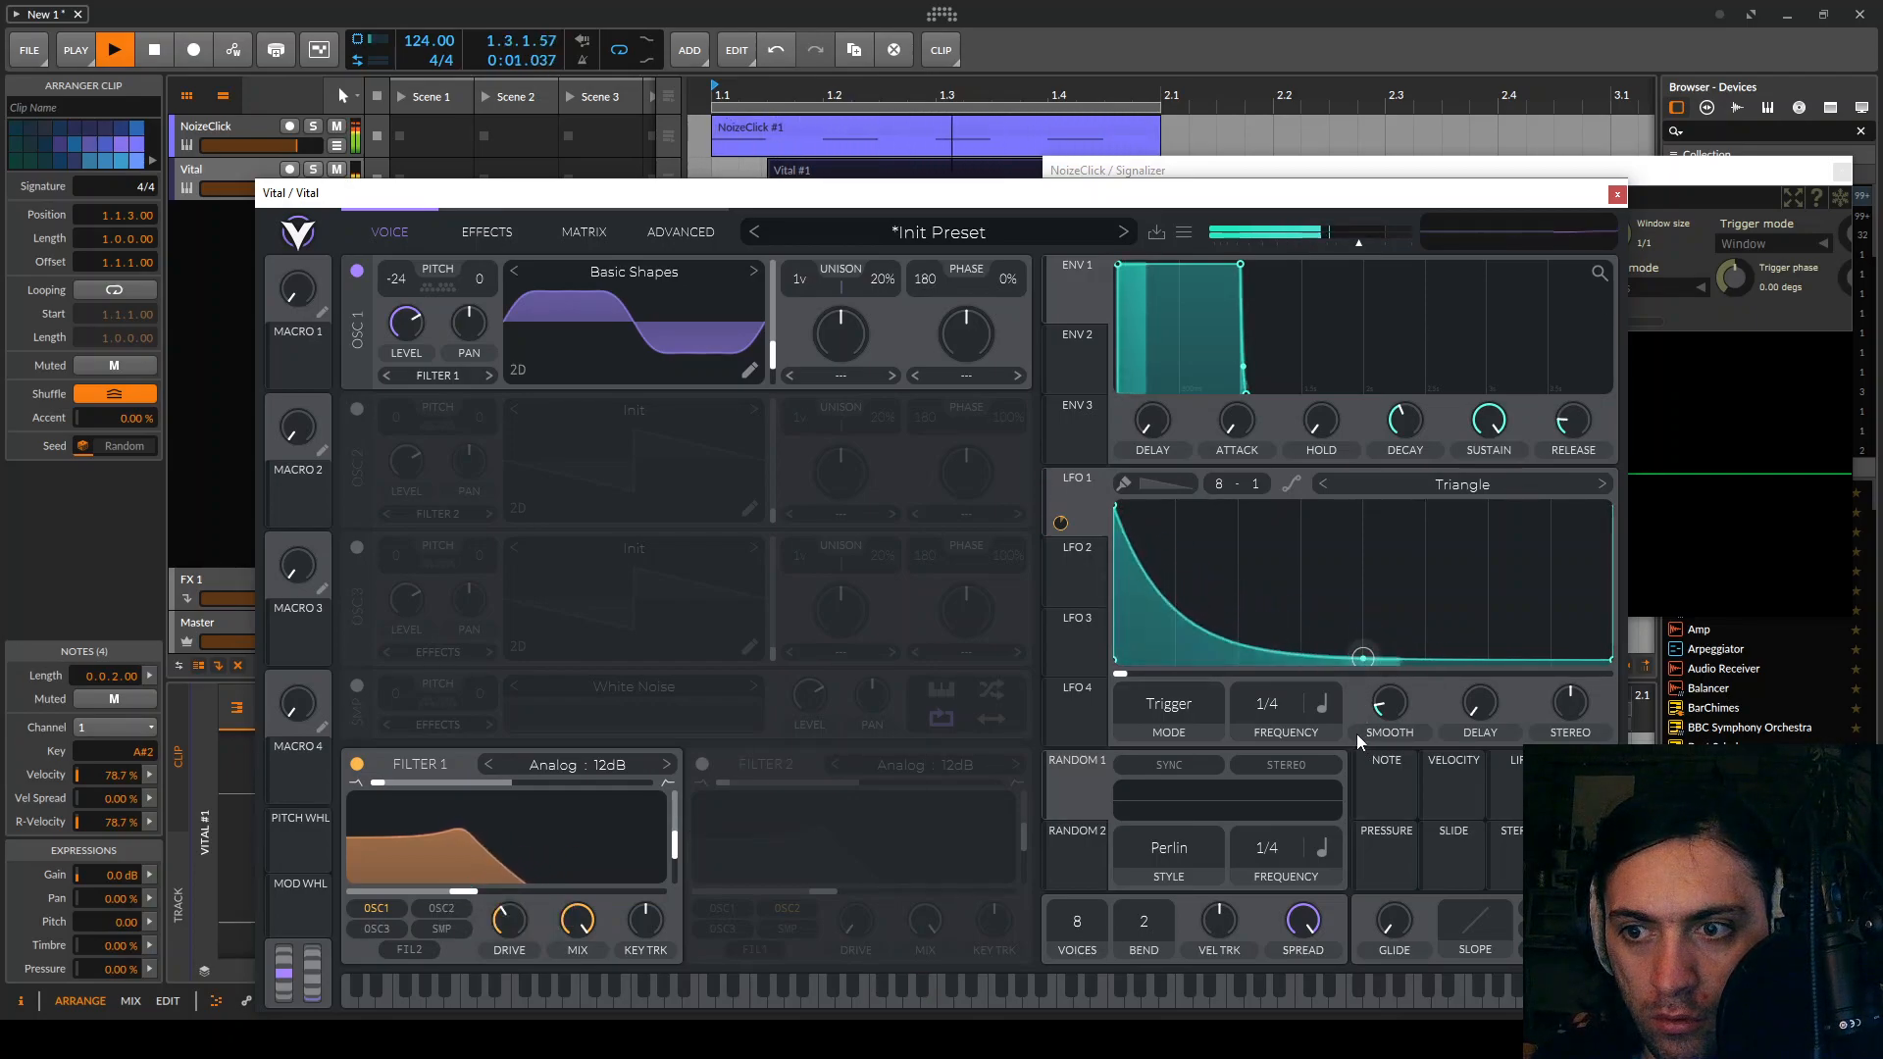
Stop playback and close the Vital and NoizeClick plug-in windows
{"action": "key", "text": "space"}
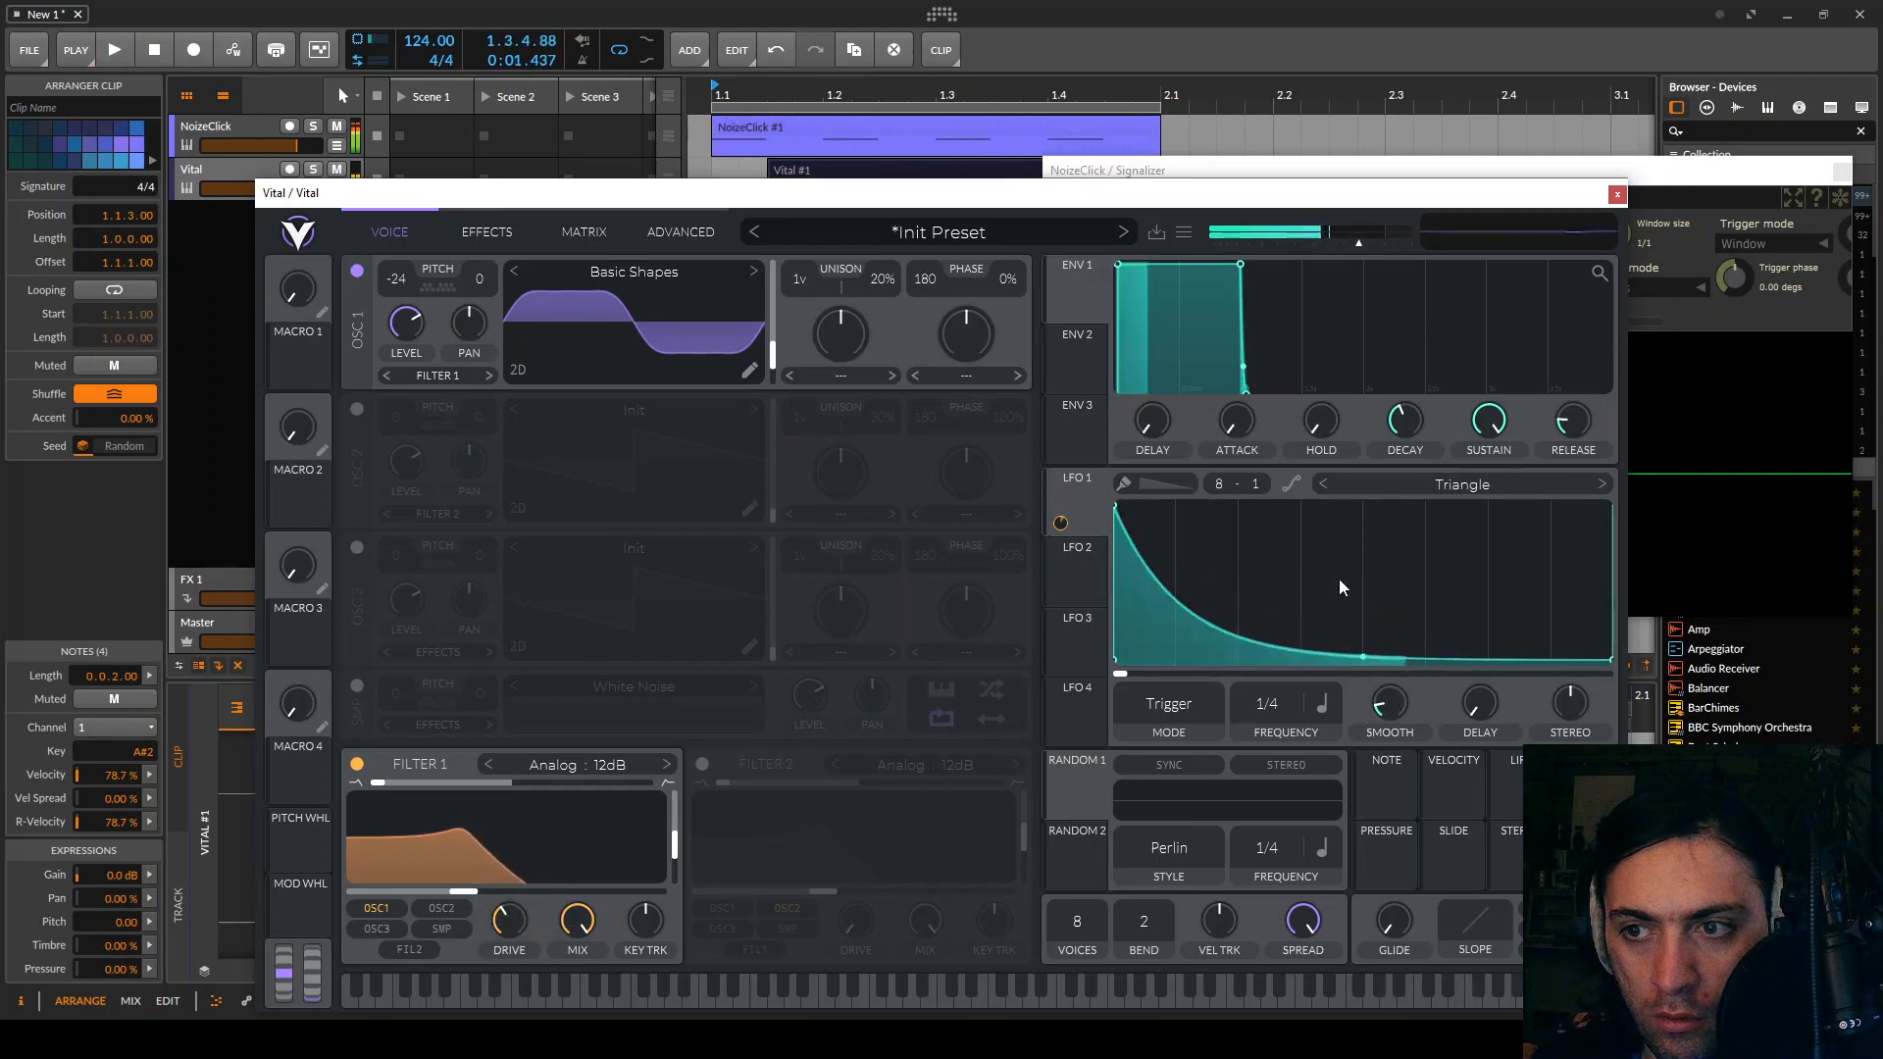
{"action": "left_click", "coordinate": [1616, 196]}
{"action": "left_click", "coordinate": [961, 217]}
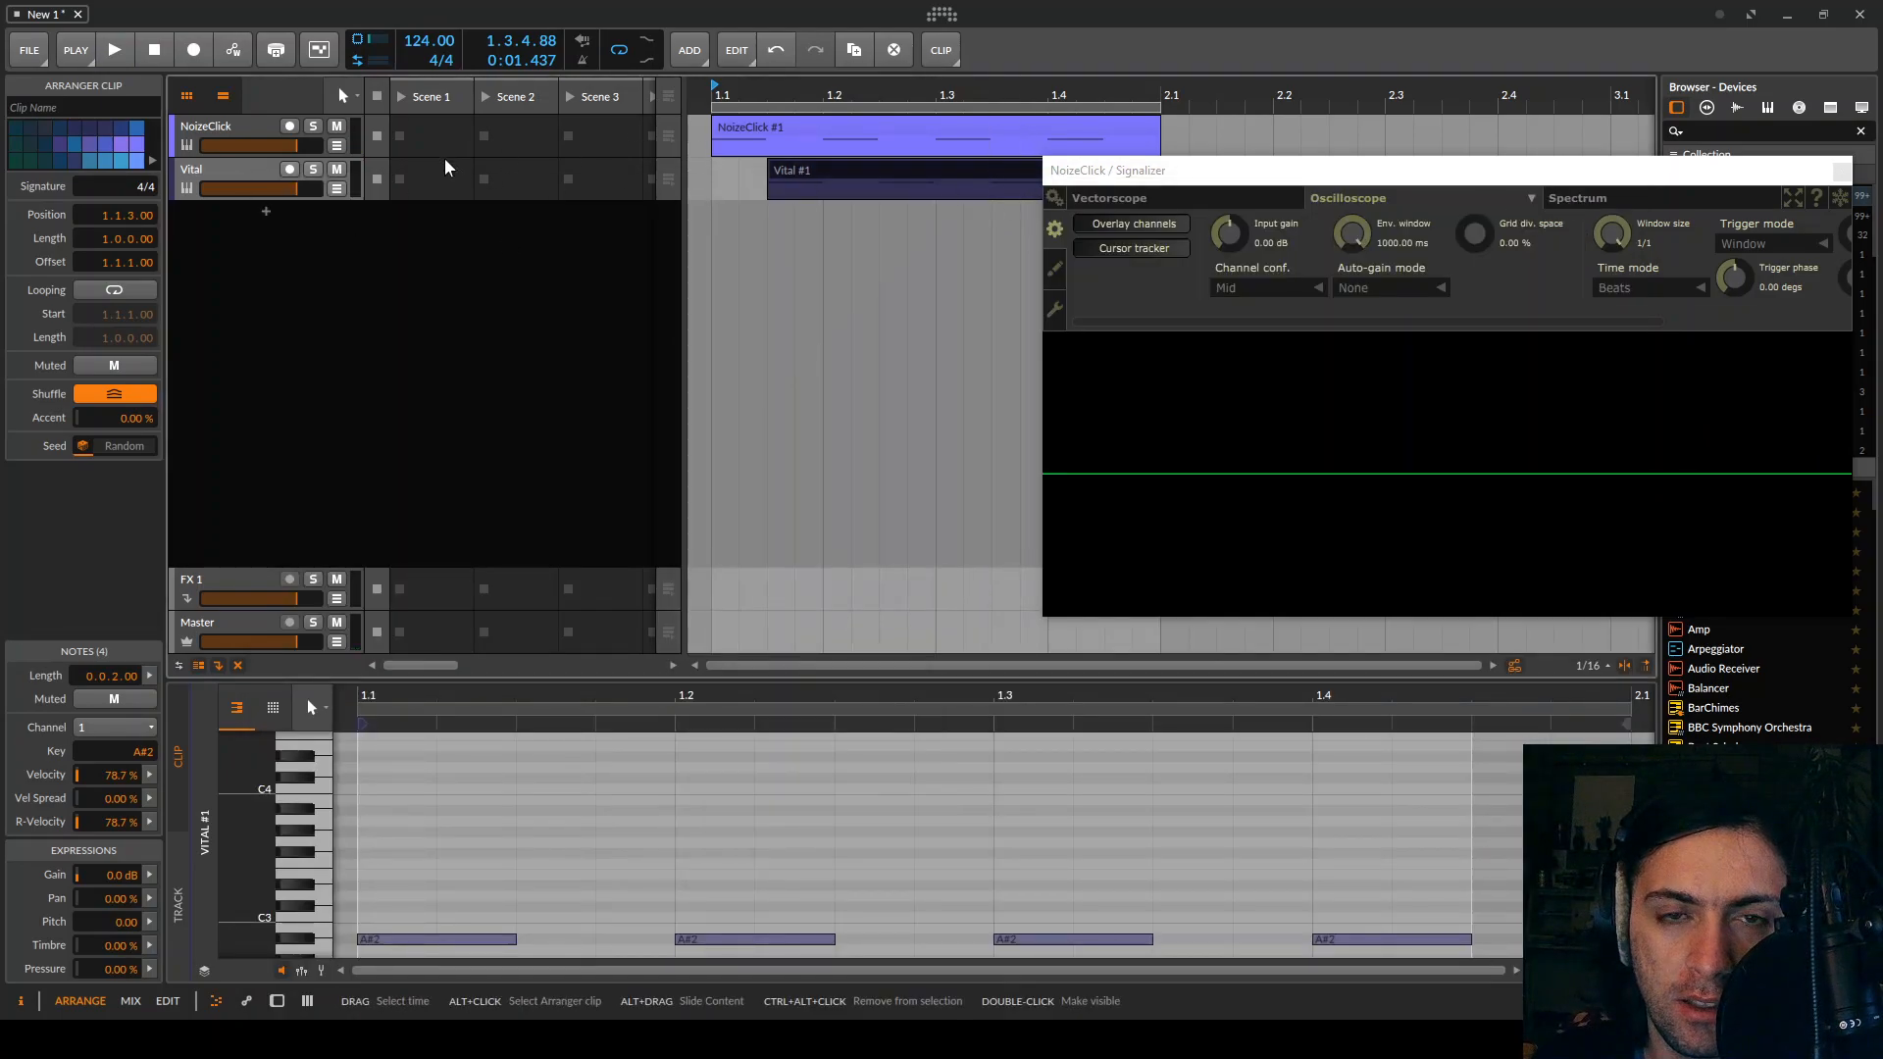
Show the NoizeClick track's devices and open the NoizeClick plug-in window during playback
{"action": "left_click", "coordinate": [202, 128]}
{"action": "double_click", "coordinate": [215, 129]}
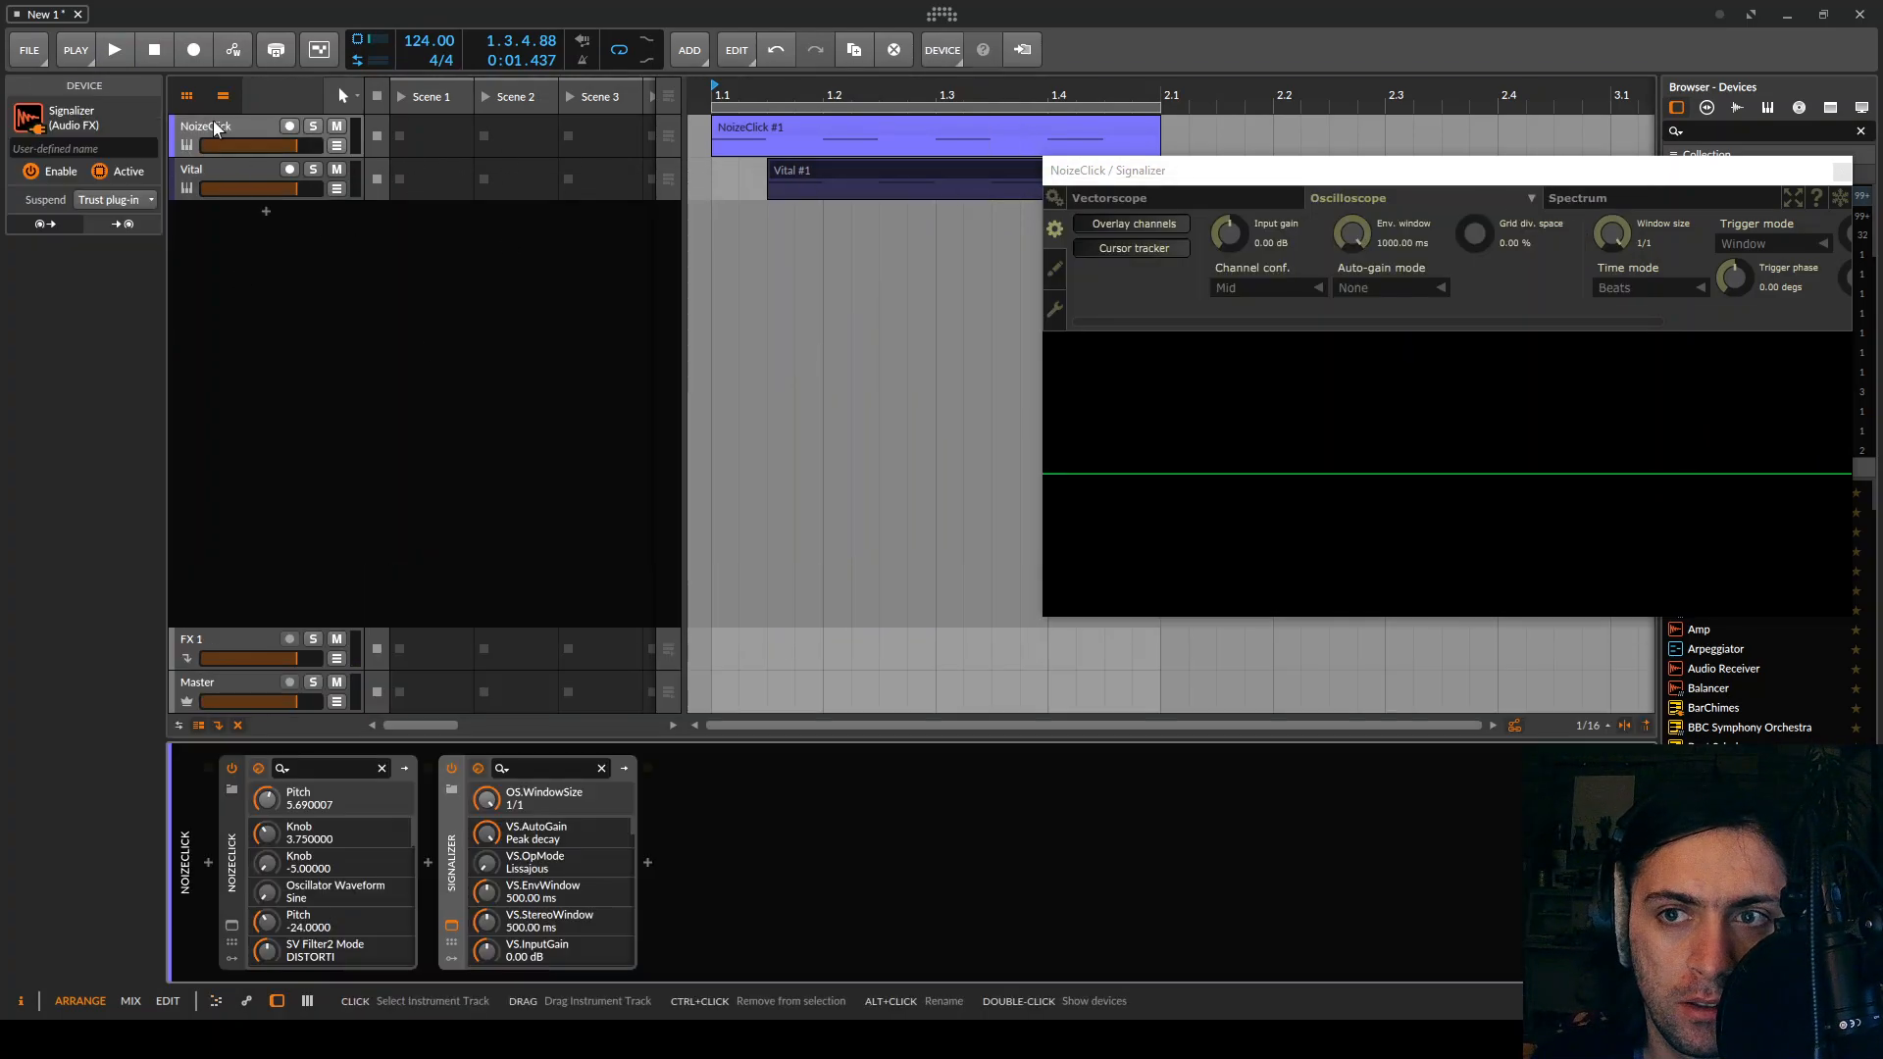
{"action": "key", "text": "space"}
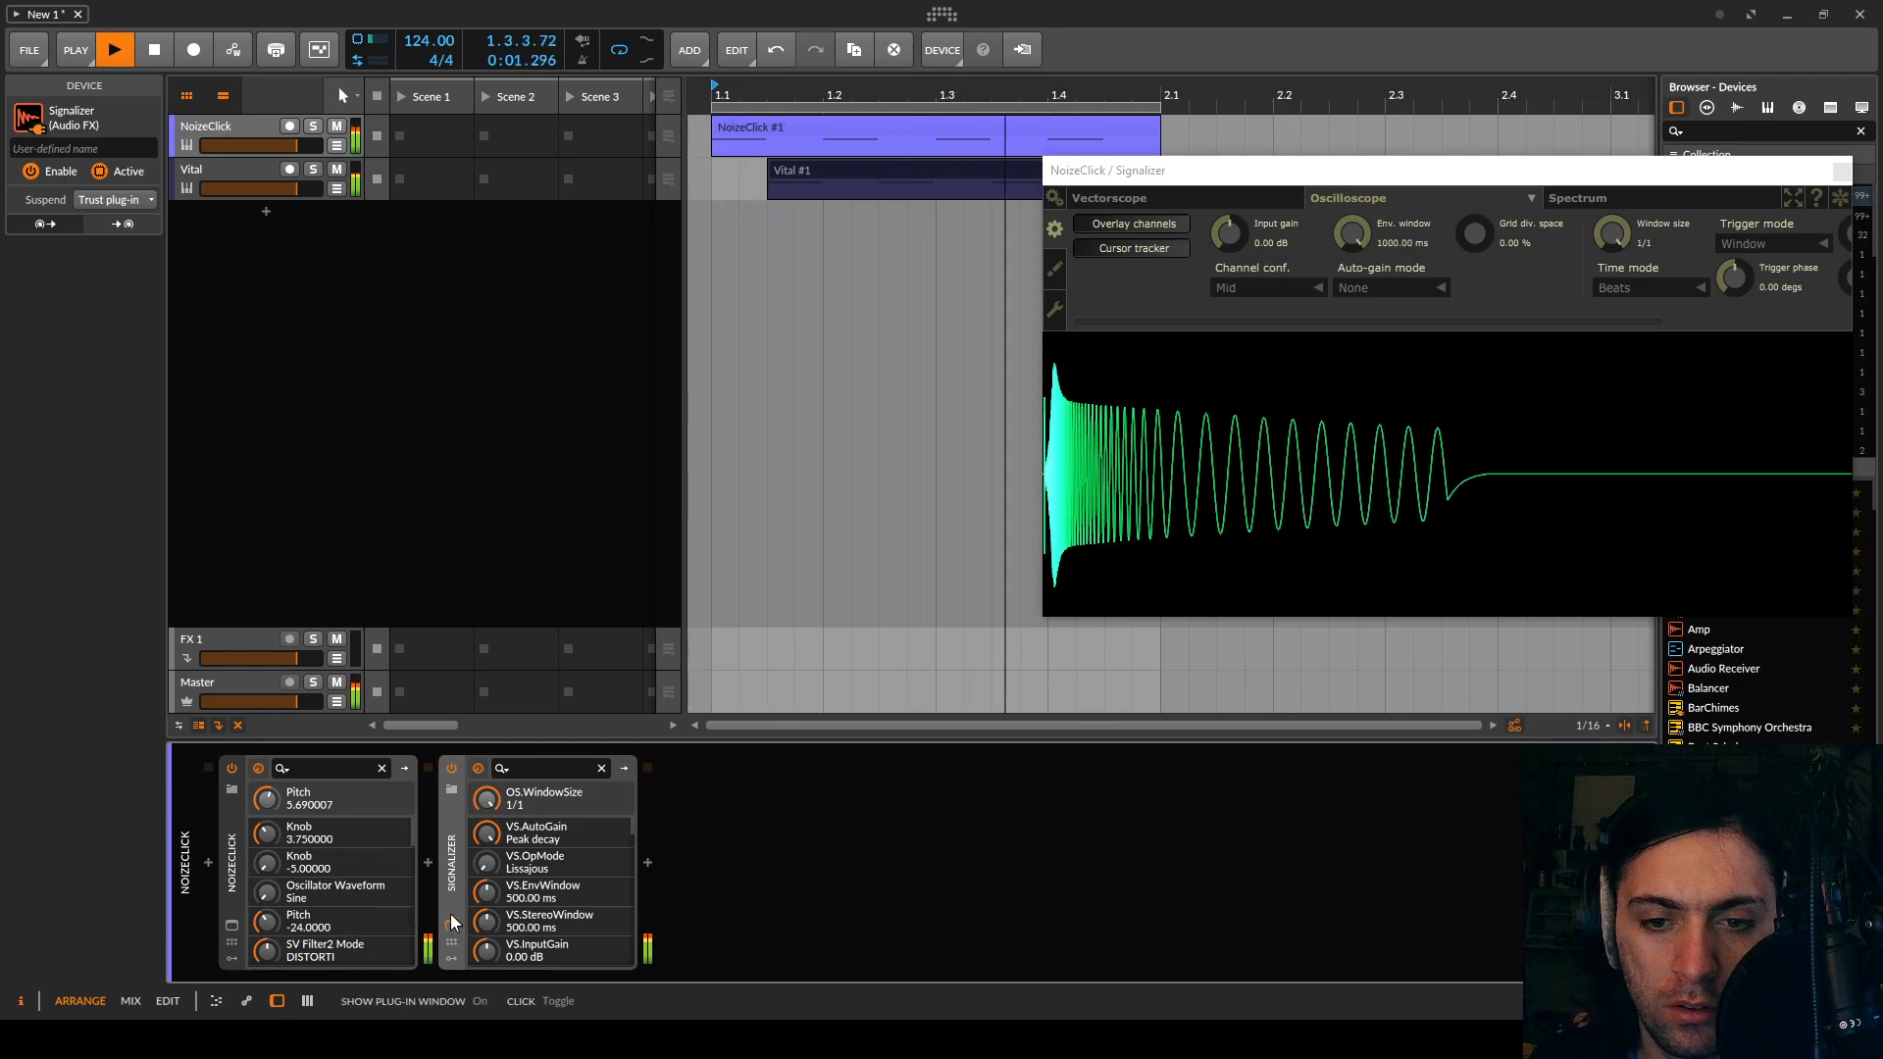
{"action": "left_click", "coordinate": [233, 924]}
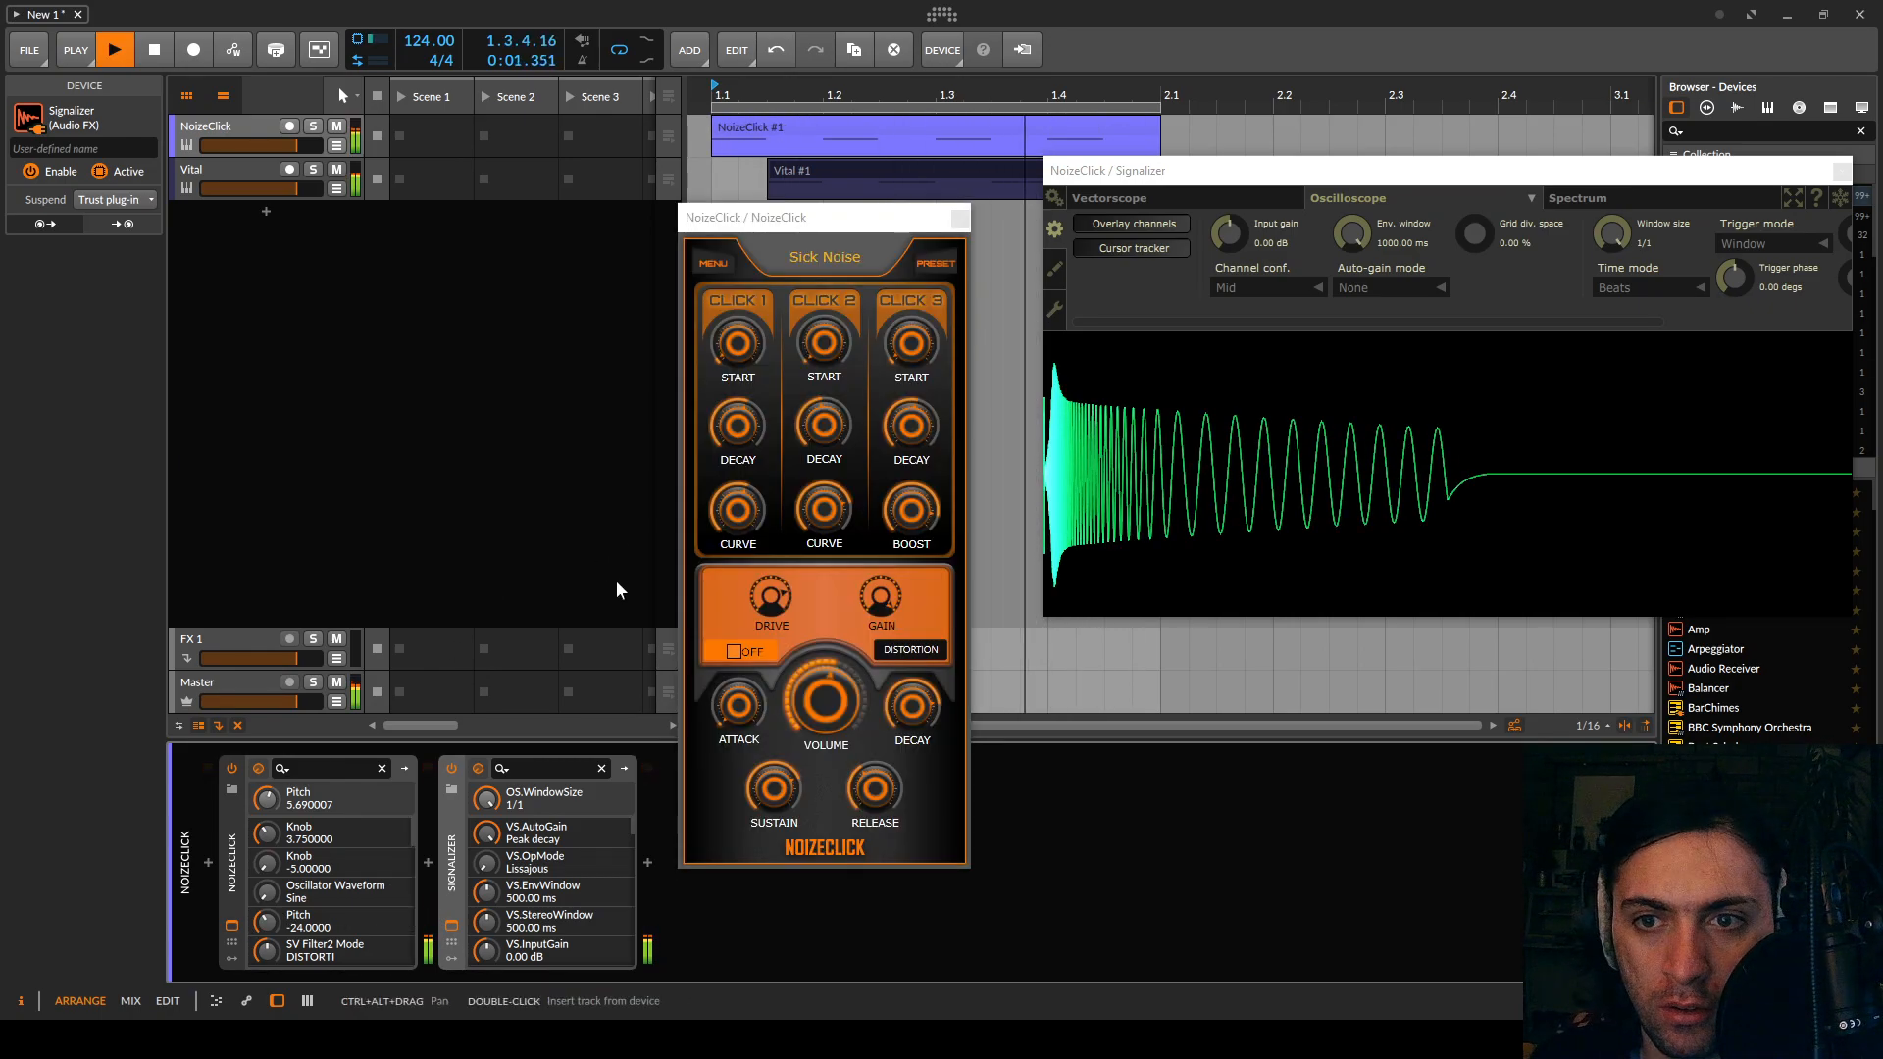
Lower the Start of Click 1 and Click 2, readjust Click 2's Decay, and stop playback
{"action": "left_click", "coordinate": [724, 351]}
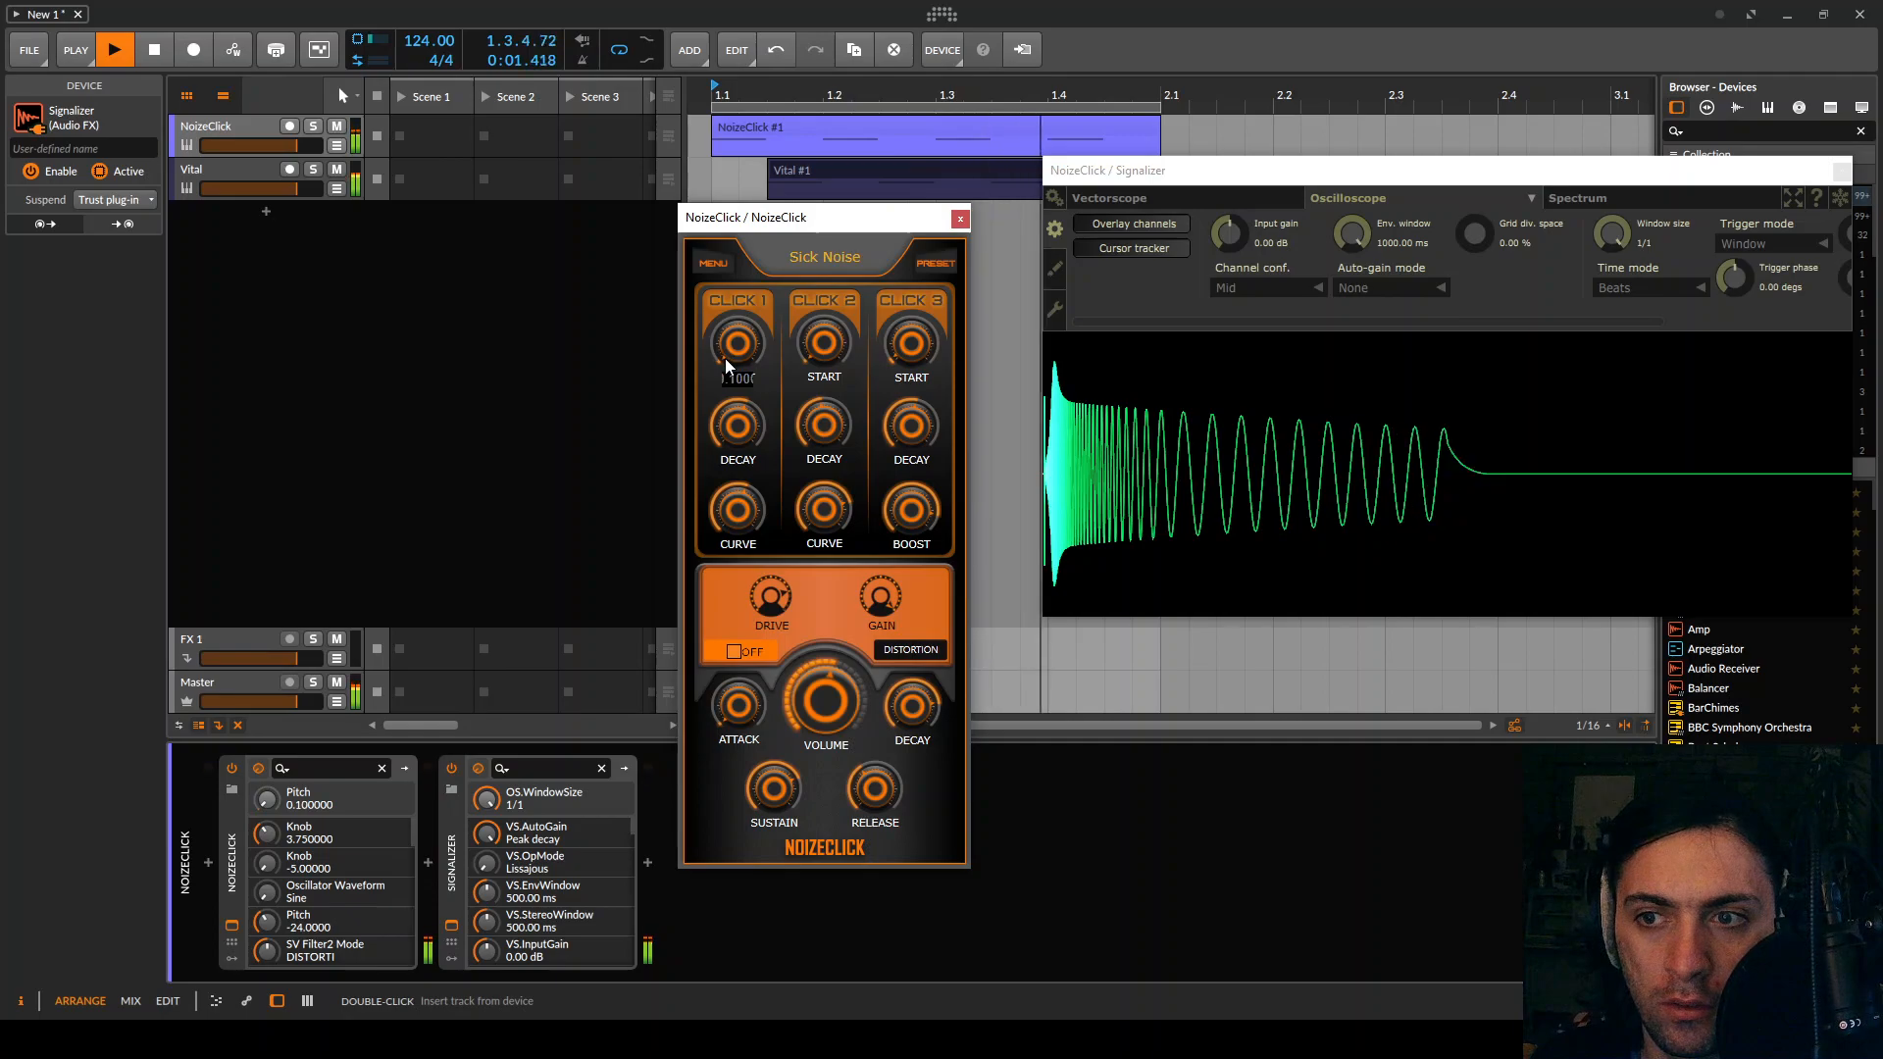
{"action": "left_click", "coordinate": [810, 345]}
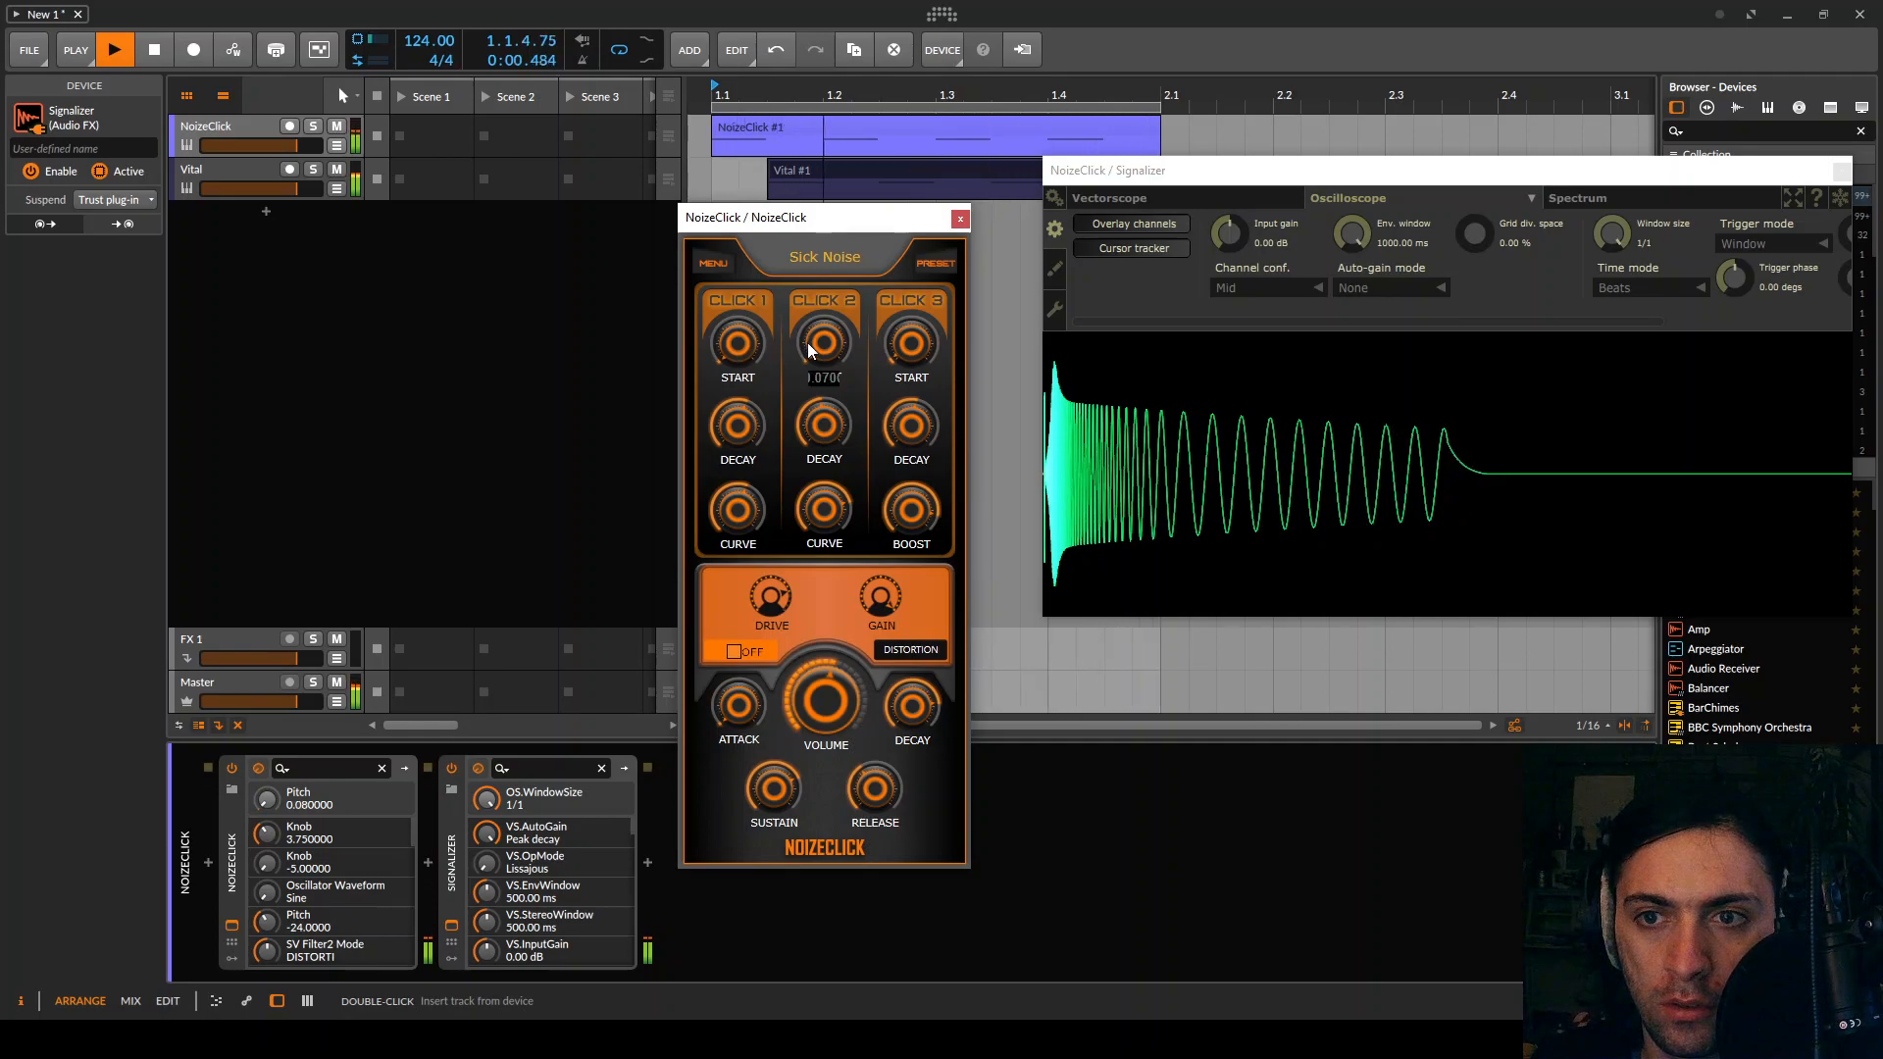
{"action": "left_click", "coordinate": [816, 438]}
{"action": "left_click_drag", "start_coordinate": [816, 438], "coordinate": [818, 426]}
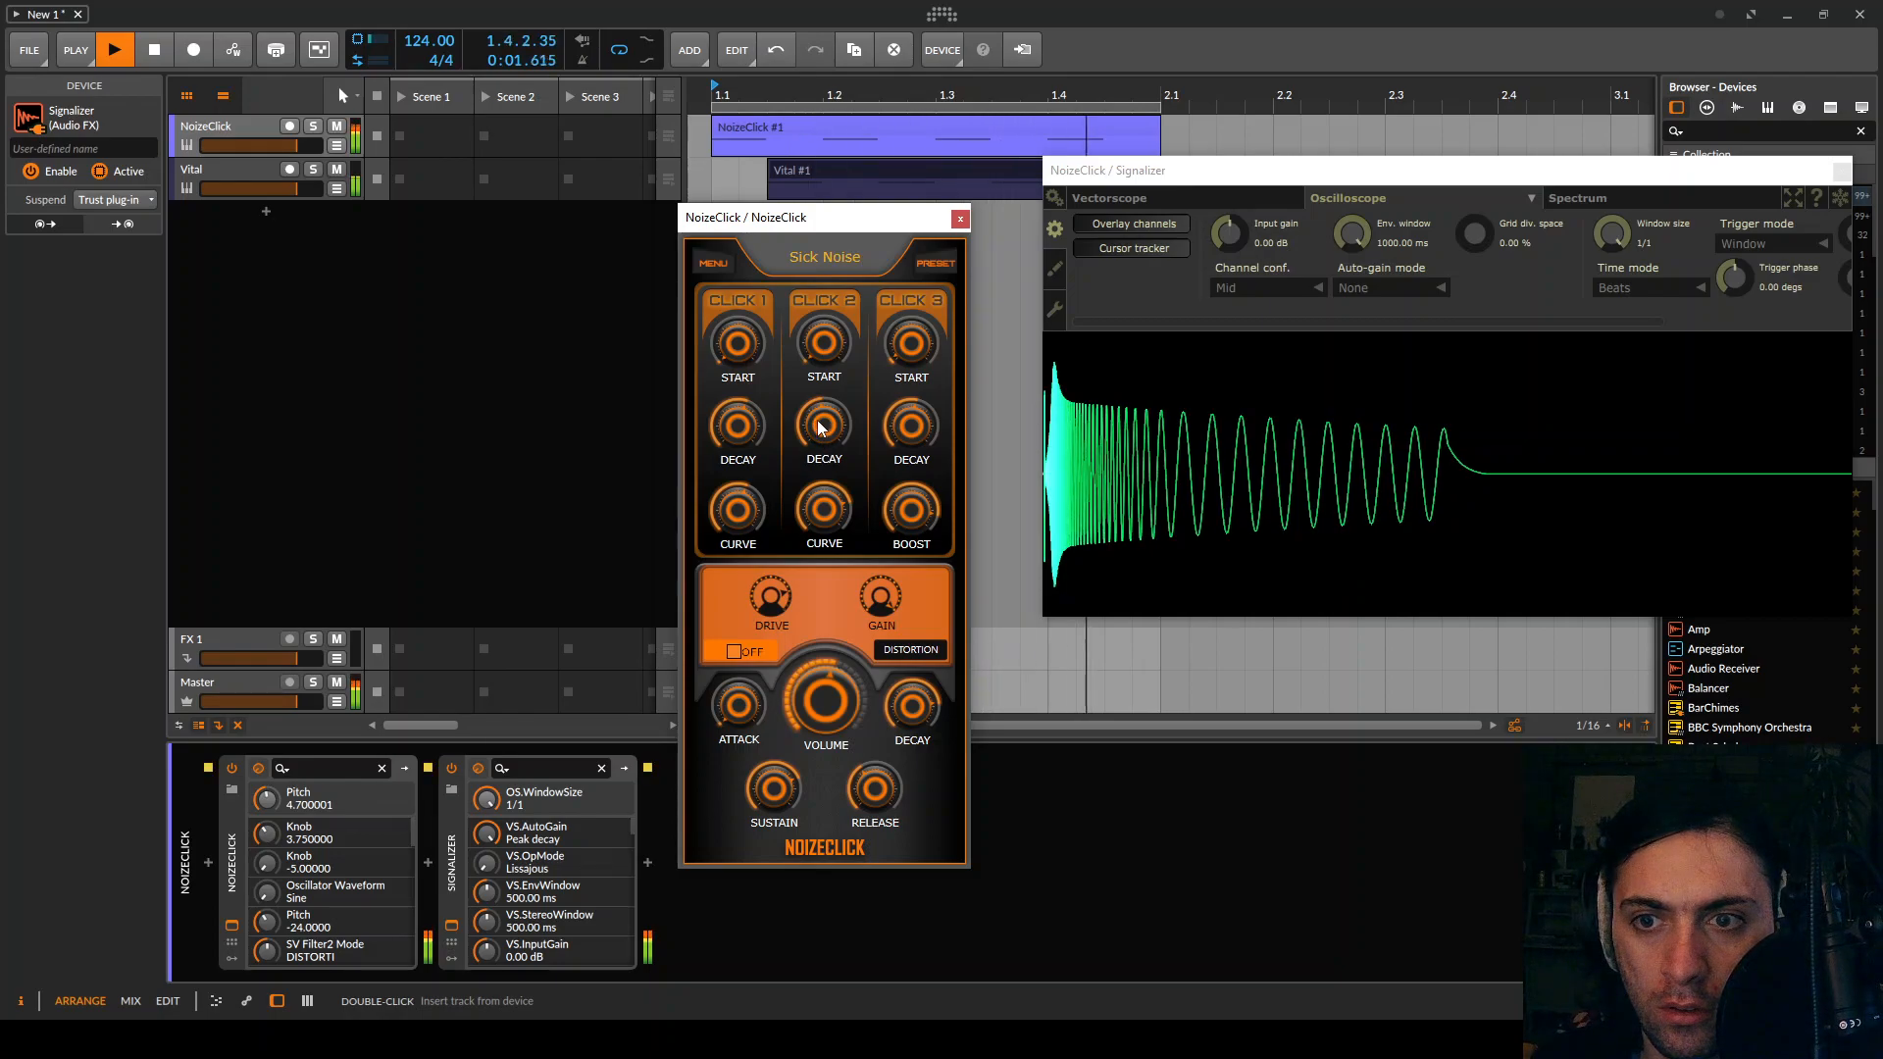
{"action": "key", "text": "space"}
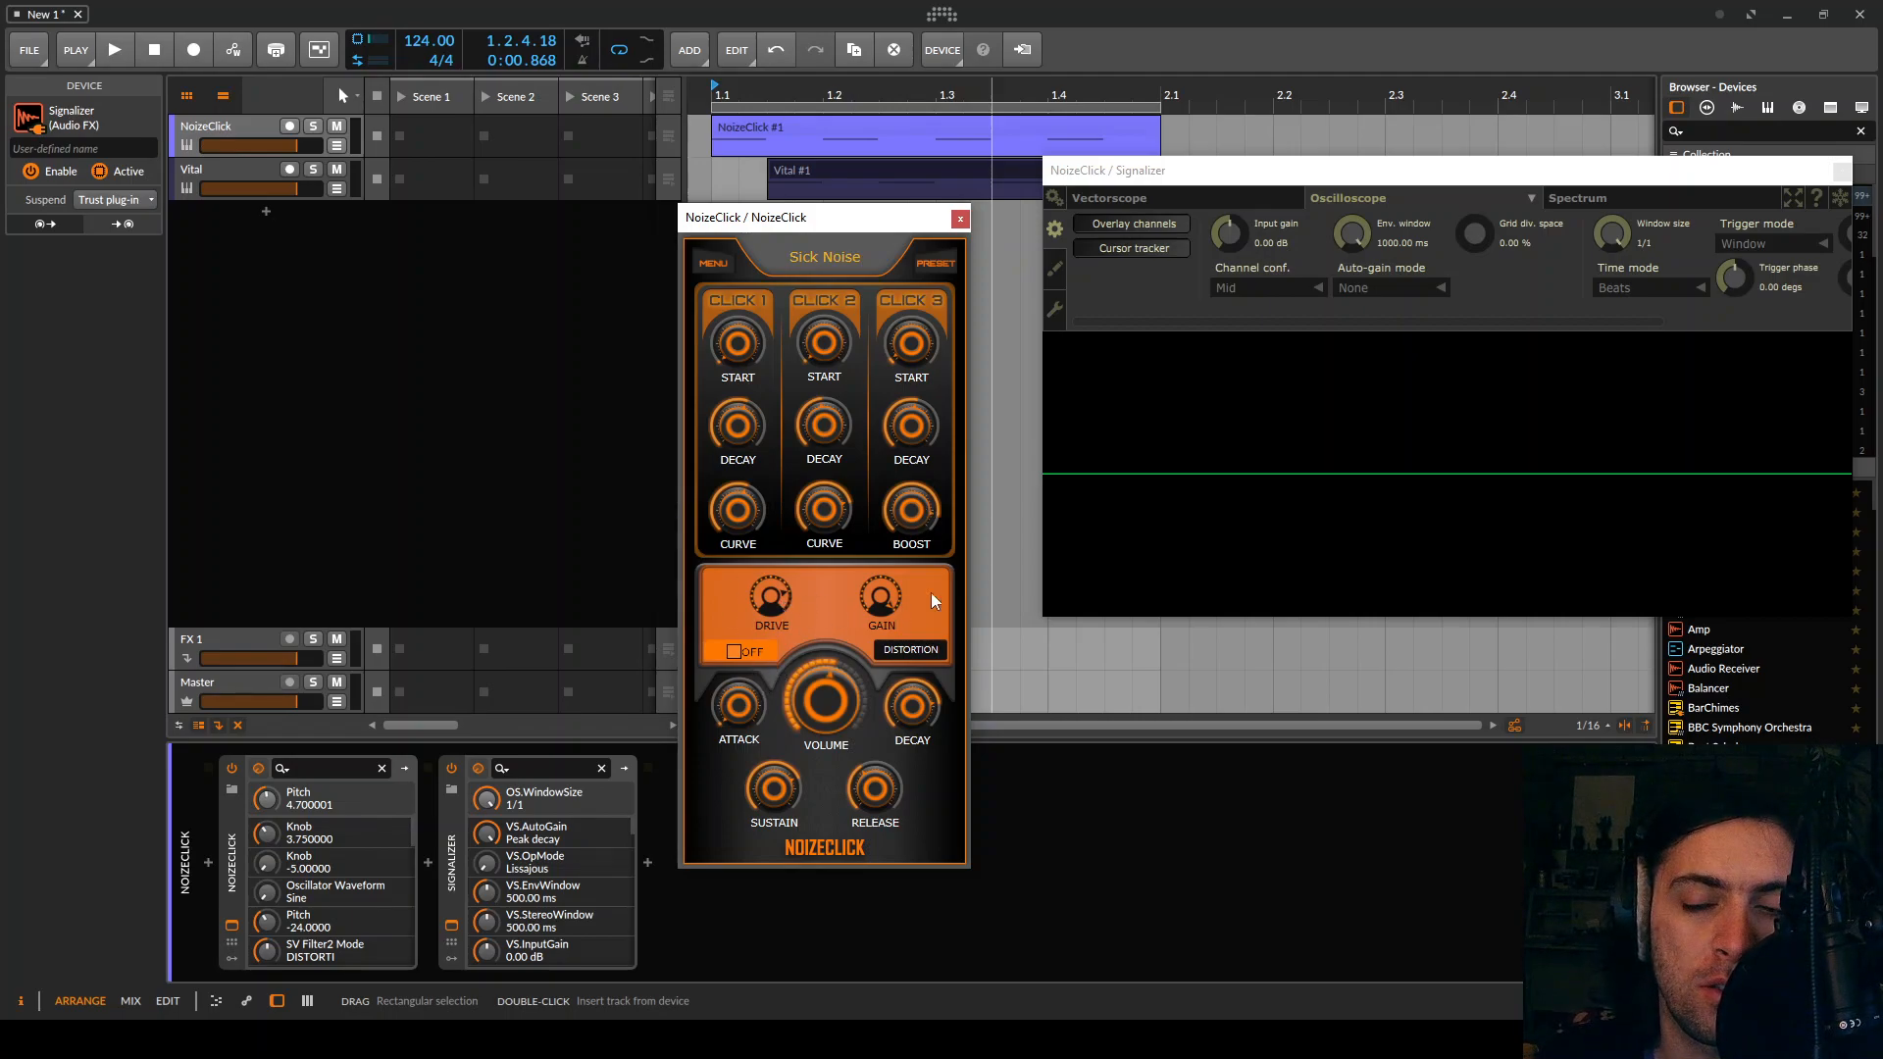
Switch on NoizeClick's distortion and bring its Drive to about 6.2 during playback
{"action": "left_click_drag", "start_coordinate": [762, 575], "coordinate": [768, 750]}
{"action": "key", "text": "space"}
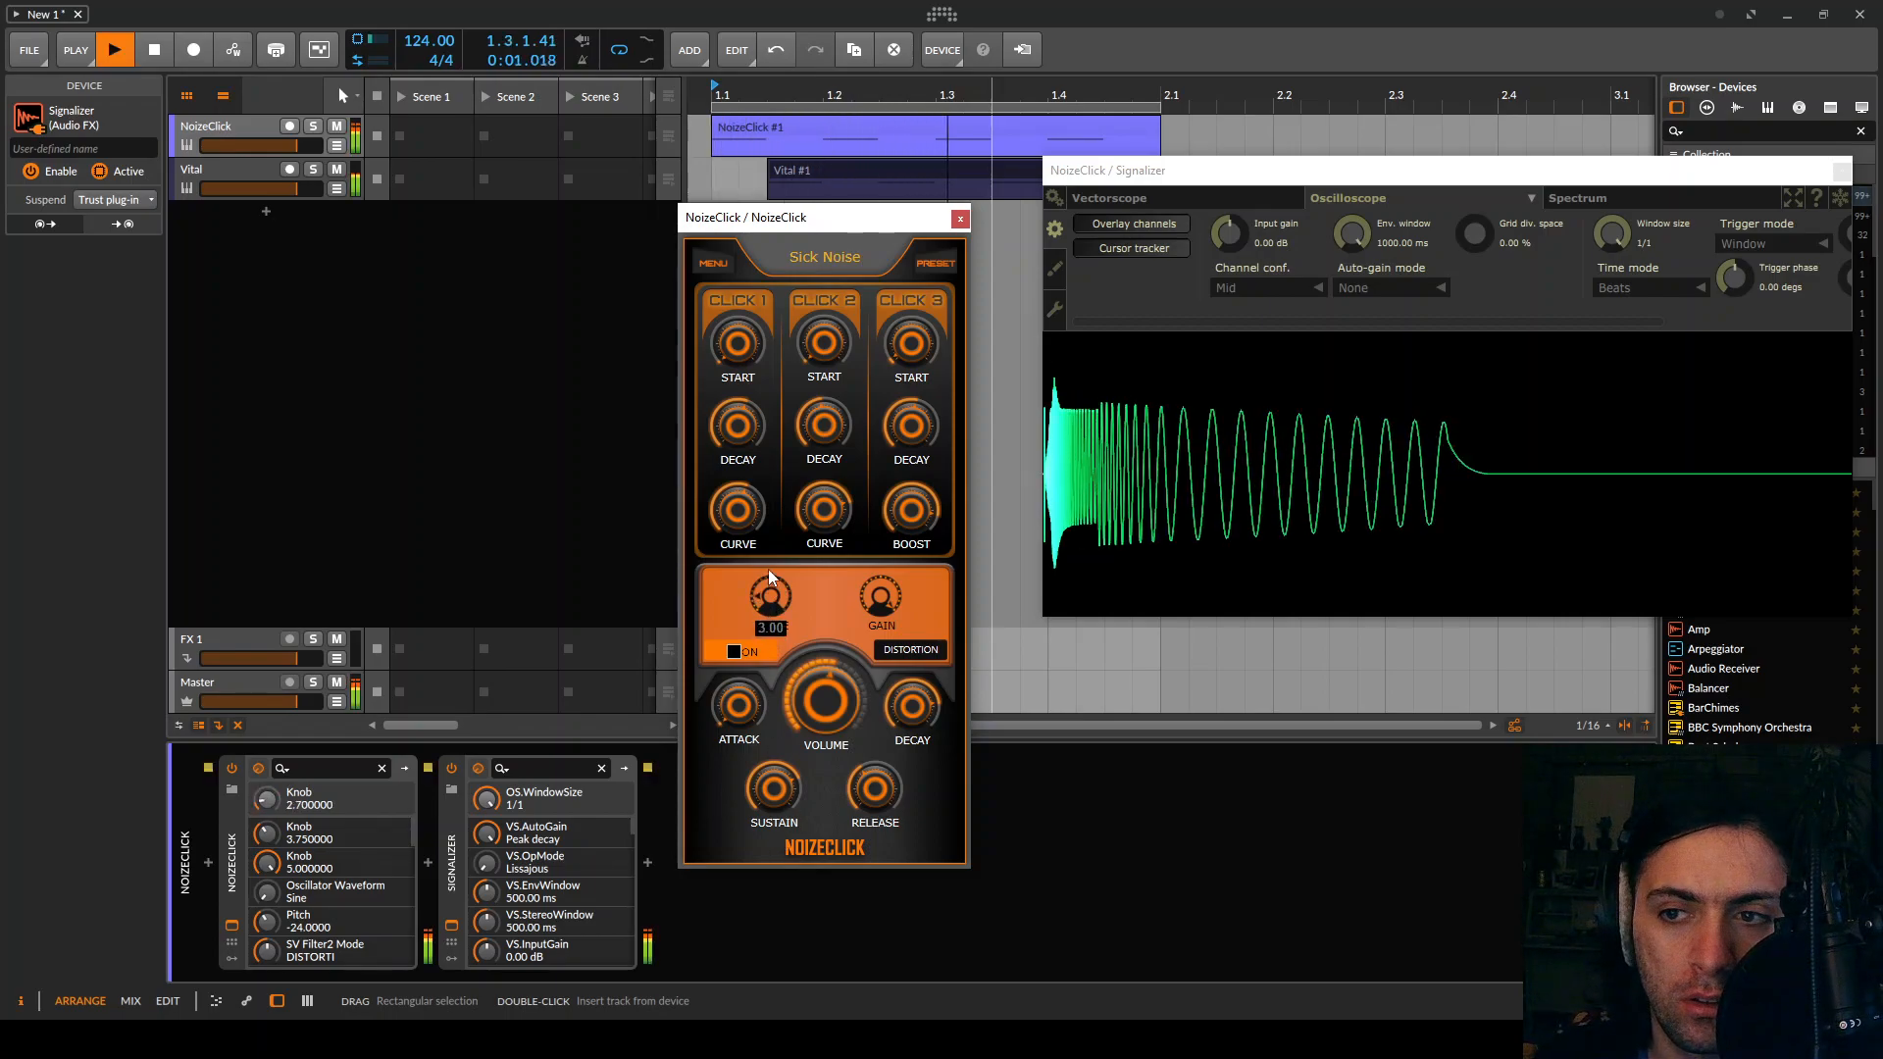
{"action": "left_click_drag", "start_coordinate": [768, 568], "coordinate": [767, 538]}
Freeze Signalizer's oscilloscope, stop playback and examine the distorted kick waveform up close
{"action": "left_click", "coordinate": [1837, 202]}
{"action": "key", "text": "space"}
{"action": "scroll", "coordinate": [1245, 459], "scroll_direction": "up", "scroll_amount": 2}
{"action": "scroll", "coordinate": [1246, 459], "scroll_direction": "up", "scroll_amount": 4}
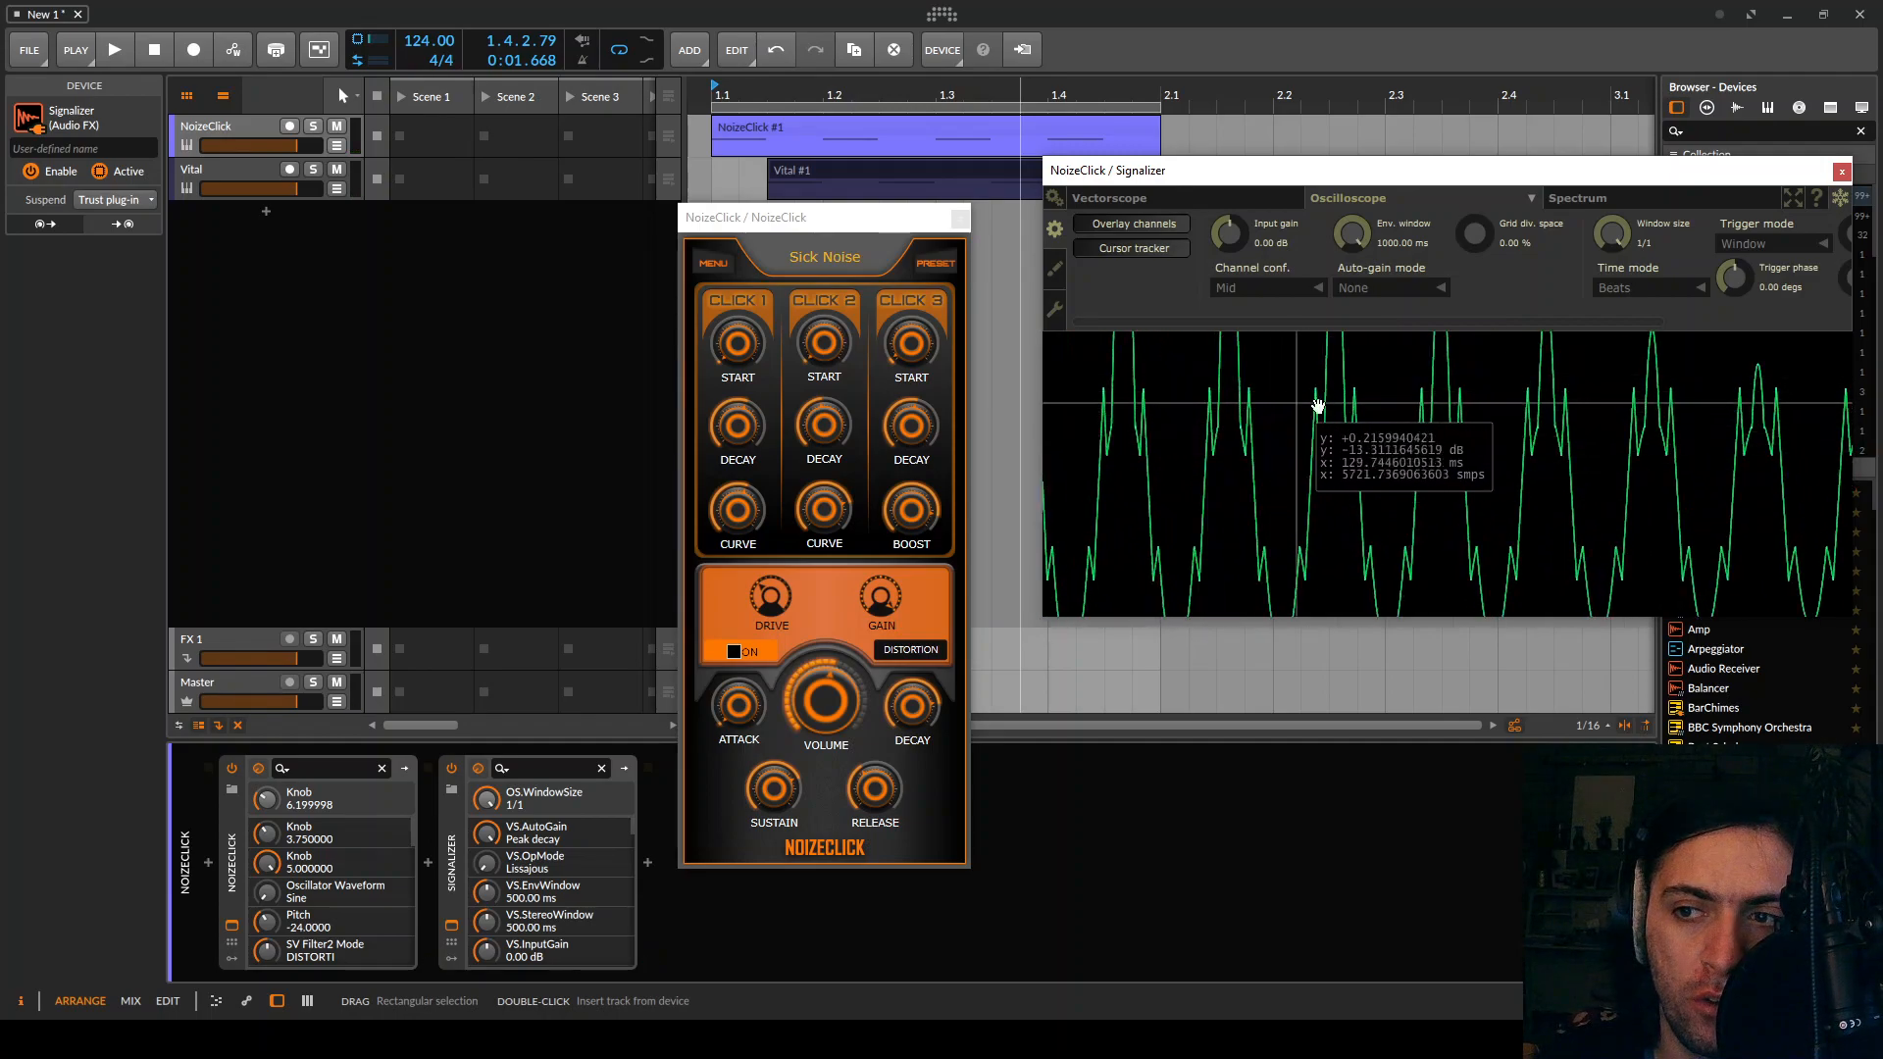
{"action": "scroll", "coordinate": [1442, 482], "scroll_direction": "down", "scroll_amount": 4}
{"action": "scroll", "coordinate": [1442, 480], "scroll_direction": "down", "scroll_amount": 2}
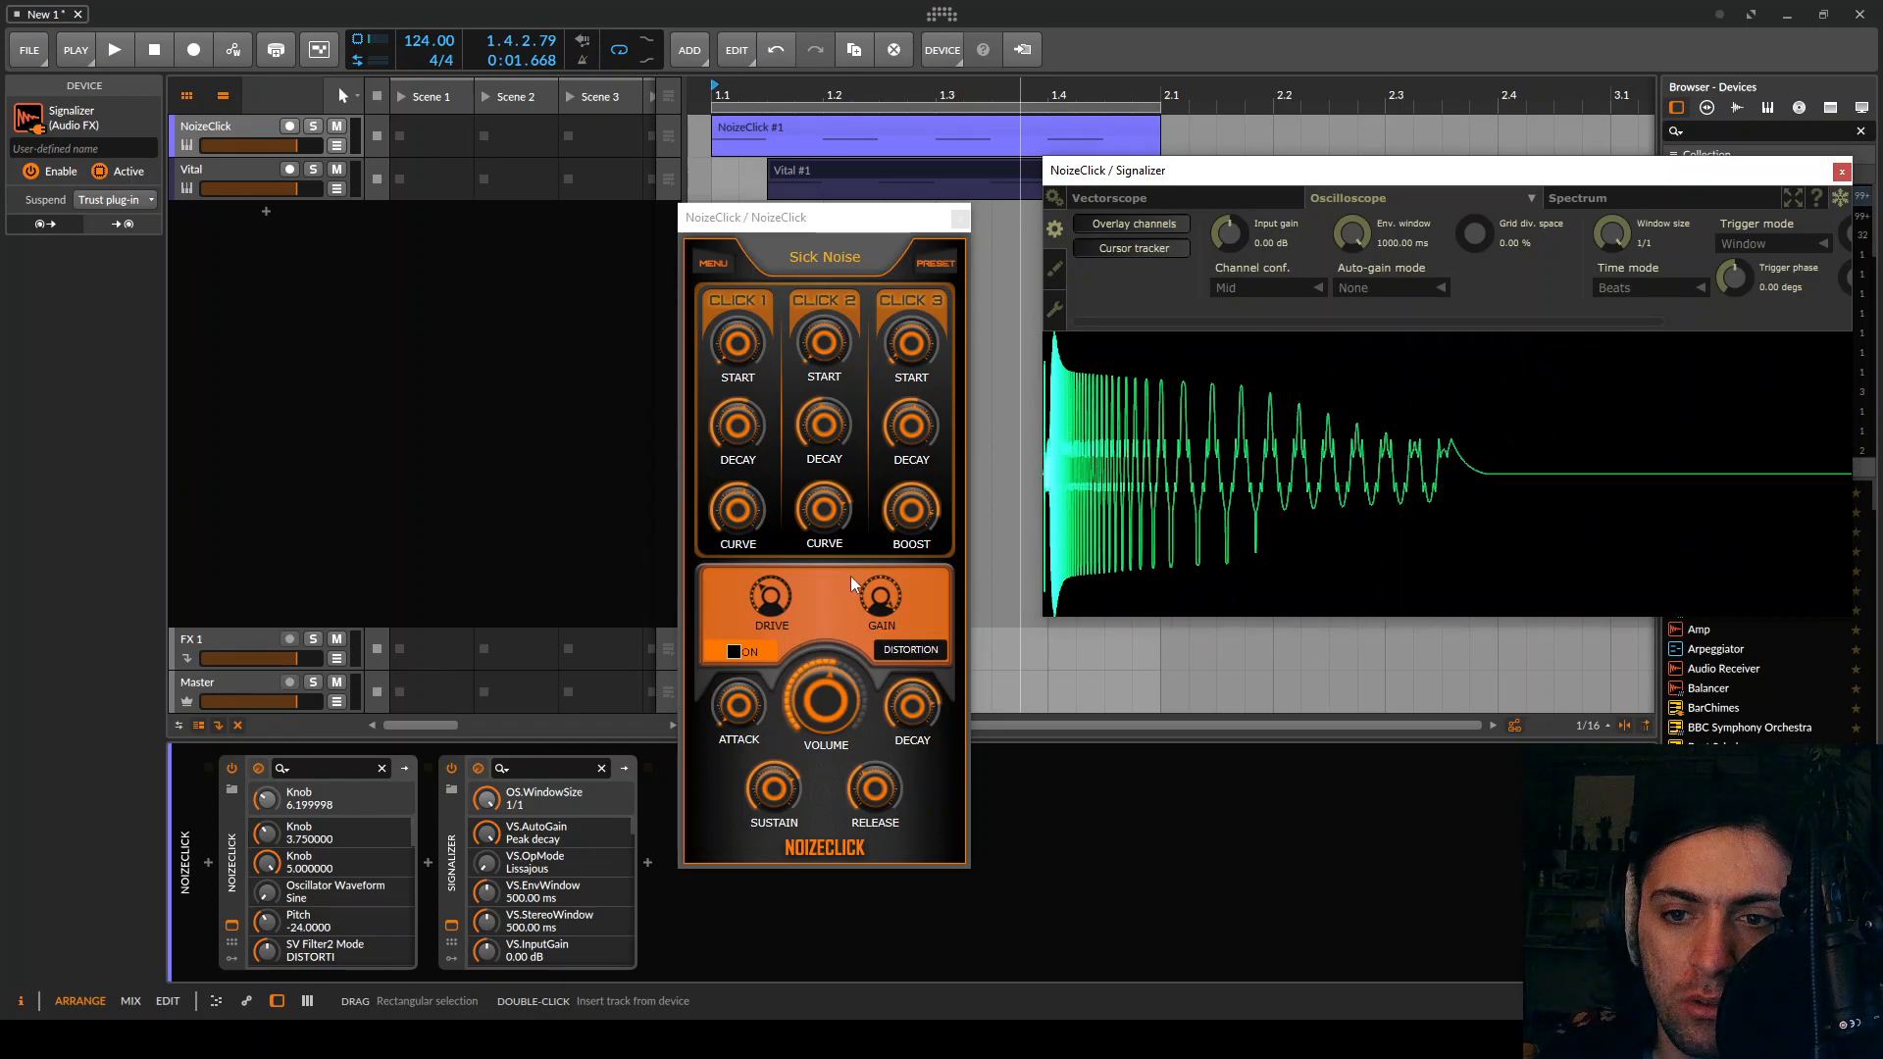
Play the loop while raising the distortion's Drive and lowering its Gain, and stop playback
{"action": "key", "text": "space"}
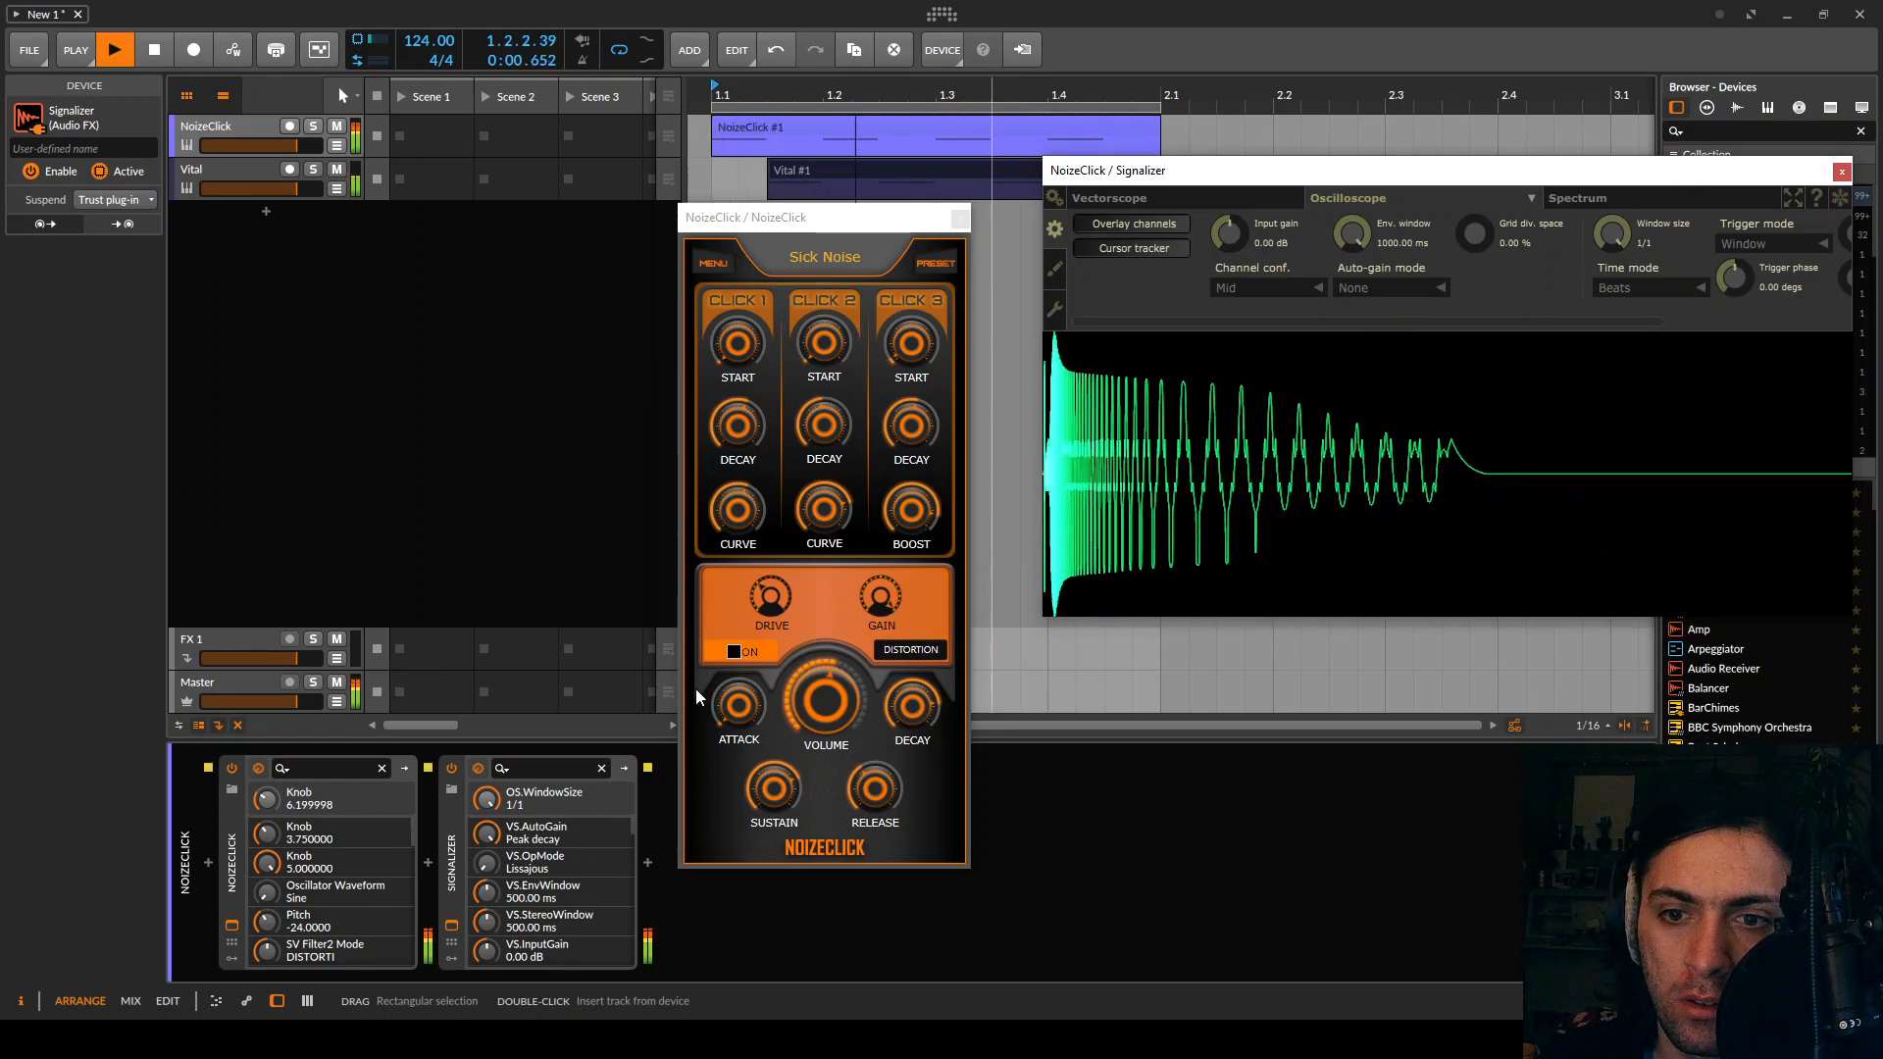
{"action": "left_click_drag", "start_coordinate": [769, 602], "coordinate": [773, 509]}
{"action": "left_click_drag", "start_coordinate": [879, 595], "coordinate": [892, 812]}
{"action": "key", "text": "space"}
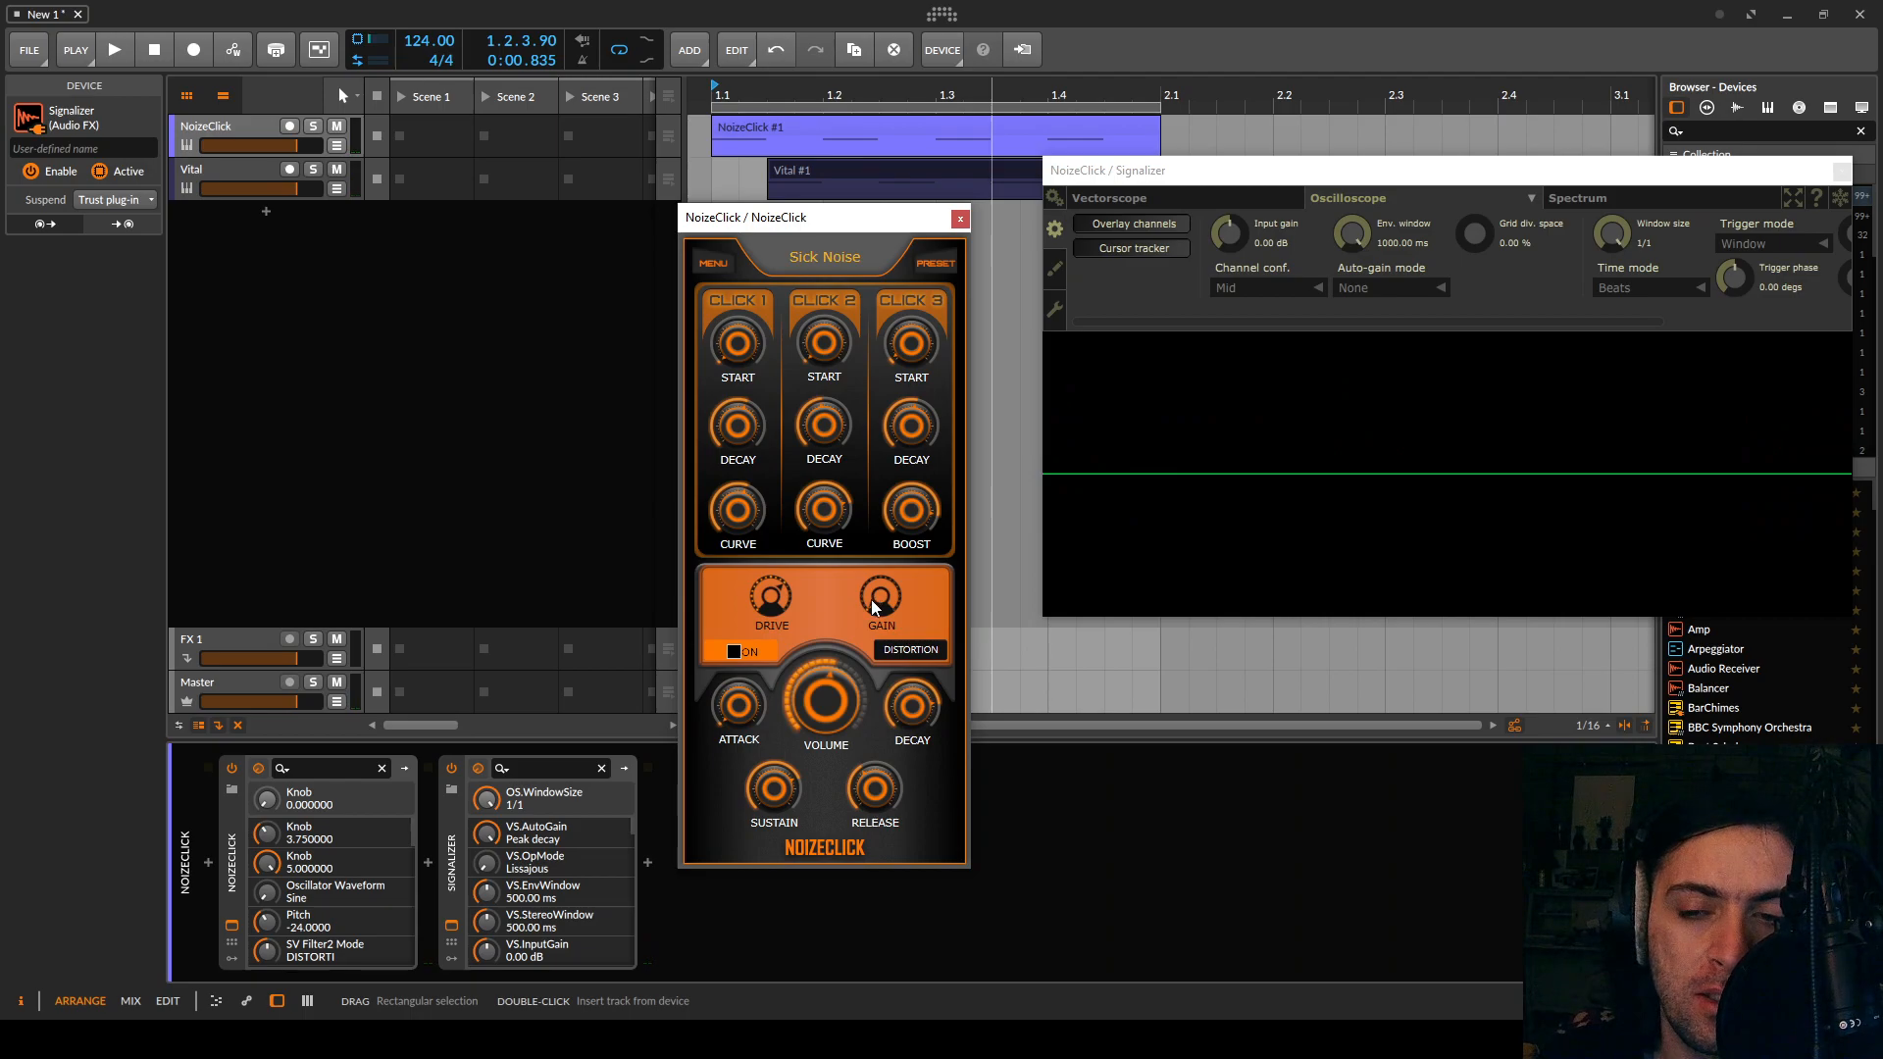
Test lowering and raising the distortion's Gain and toggling its on/off switch during playback
{"action": "left_click_drag", "start_coordinate": [874, 605], "coordinate": [869, 624]}
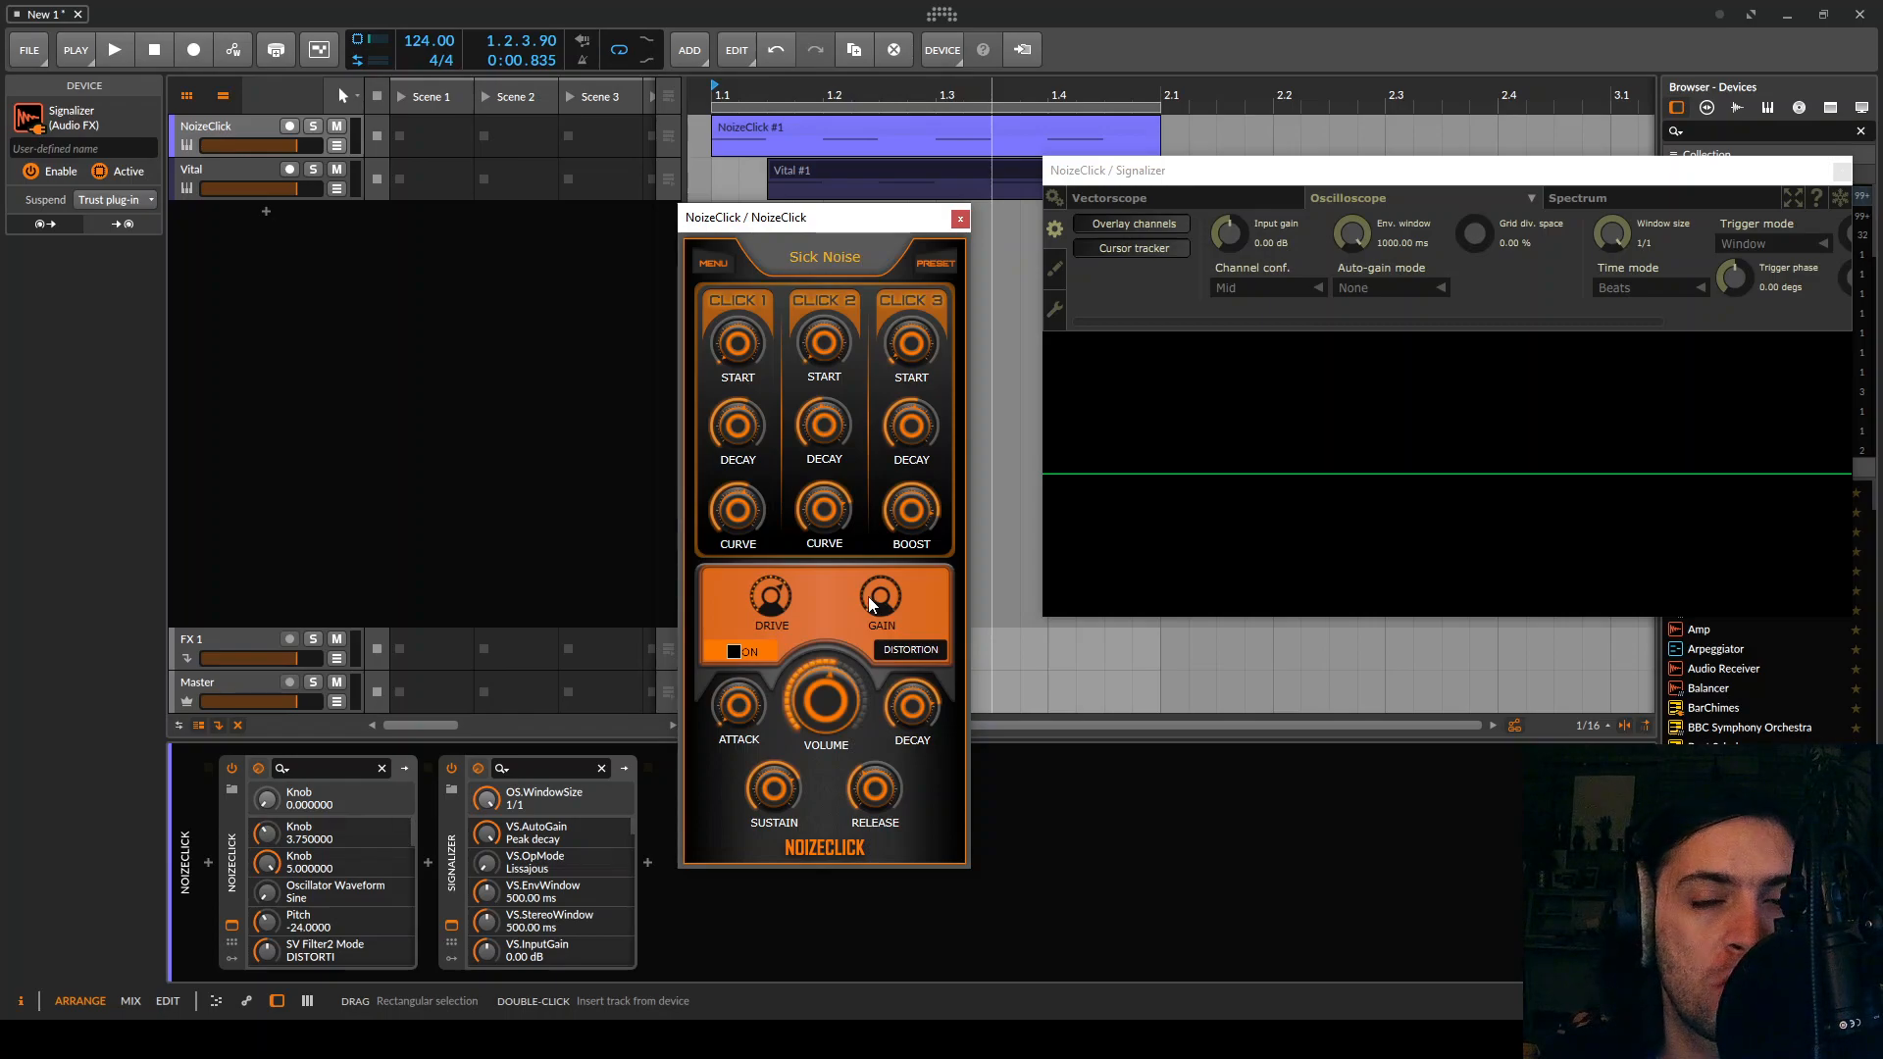
{"action": "key", "text": "space"}
{"action": "left_click_drag", "start_coordinate": [868, 596], "coordinate": [870, 811]}
{"action": "left_click", "coordinate": [732, 652]}
{"action": "left_click_drag", "start_coordinate": [876, 599], "coordinate": [884, 481]}
Switch NoizeClick's effect section from Distortion to Filter, checking the Info page as well
{"action": "left_click", "coordinate": [910, 651]}
{"action": "left_click", "coordinate": [913, 654]}
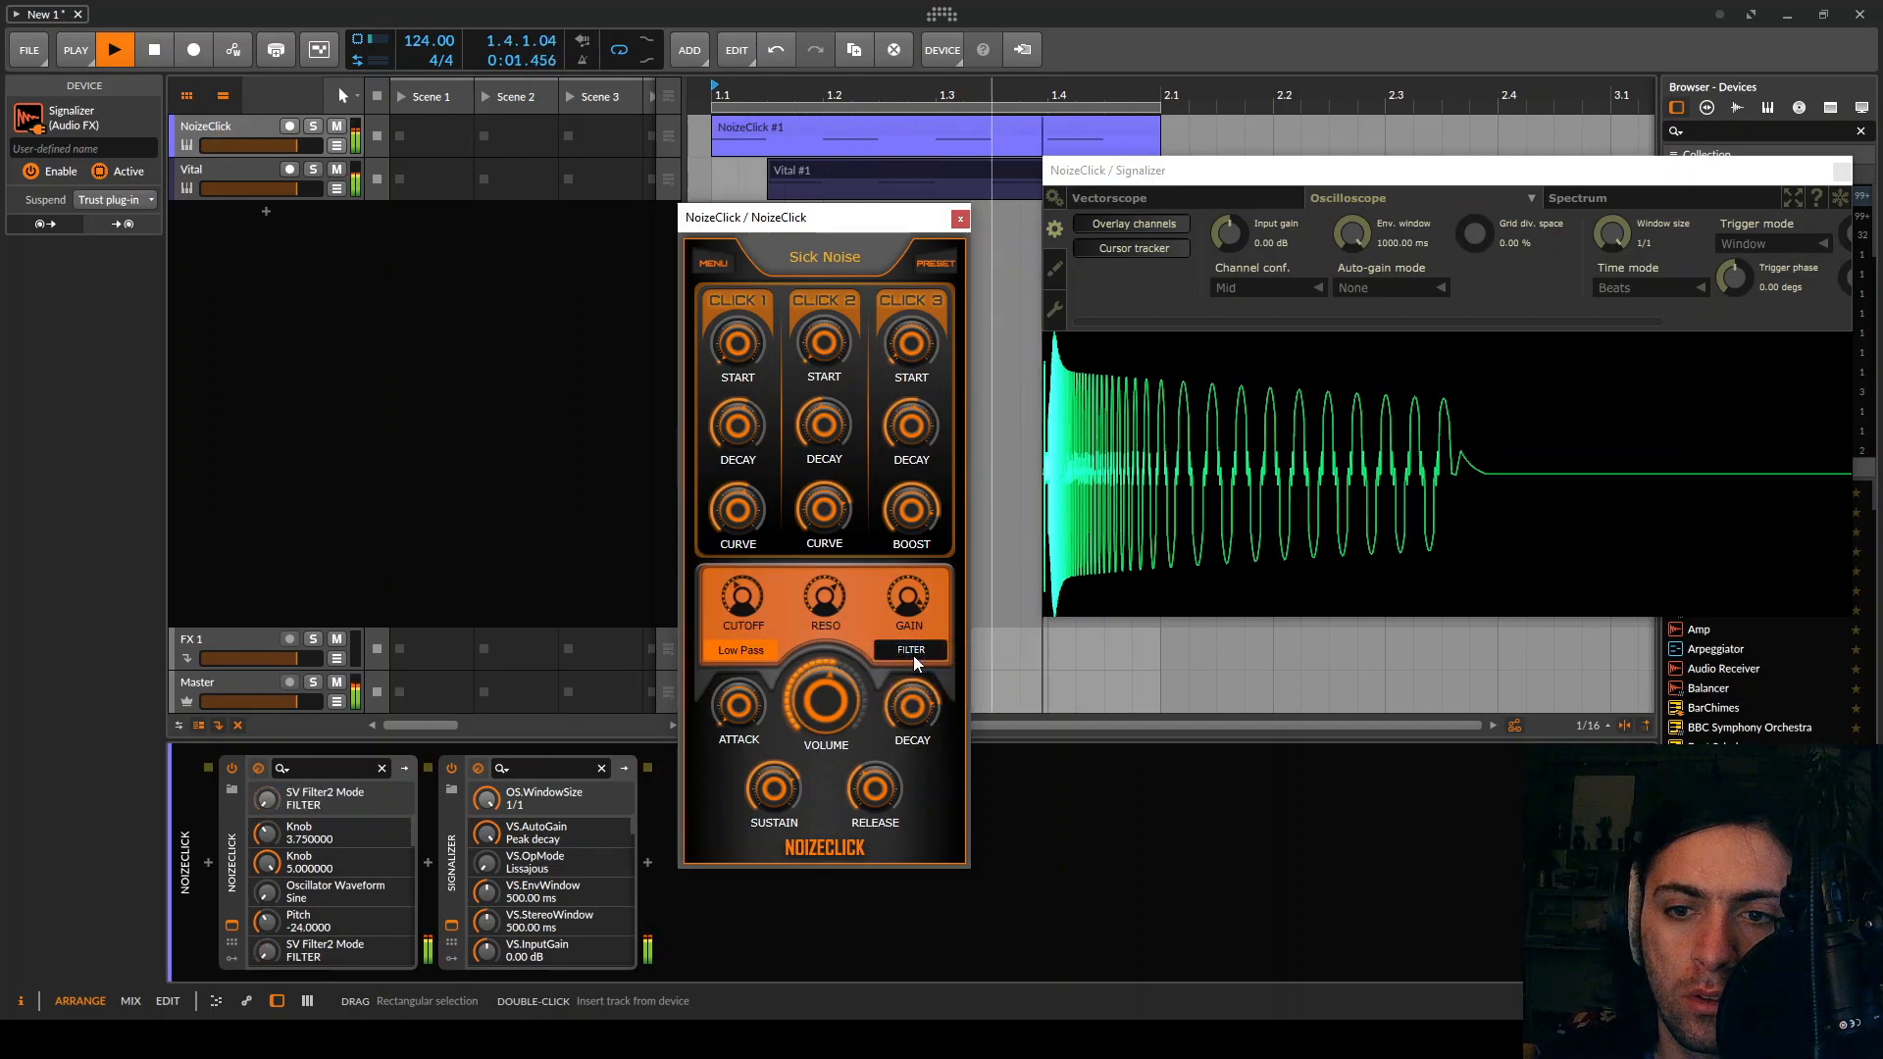
{"action": "key", "text": "space"}
{"action": "left_click", "coordinate": [912, 652]}
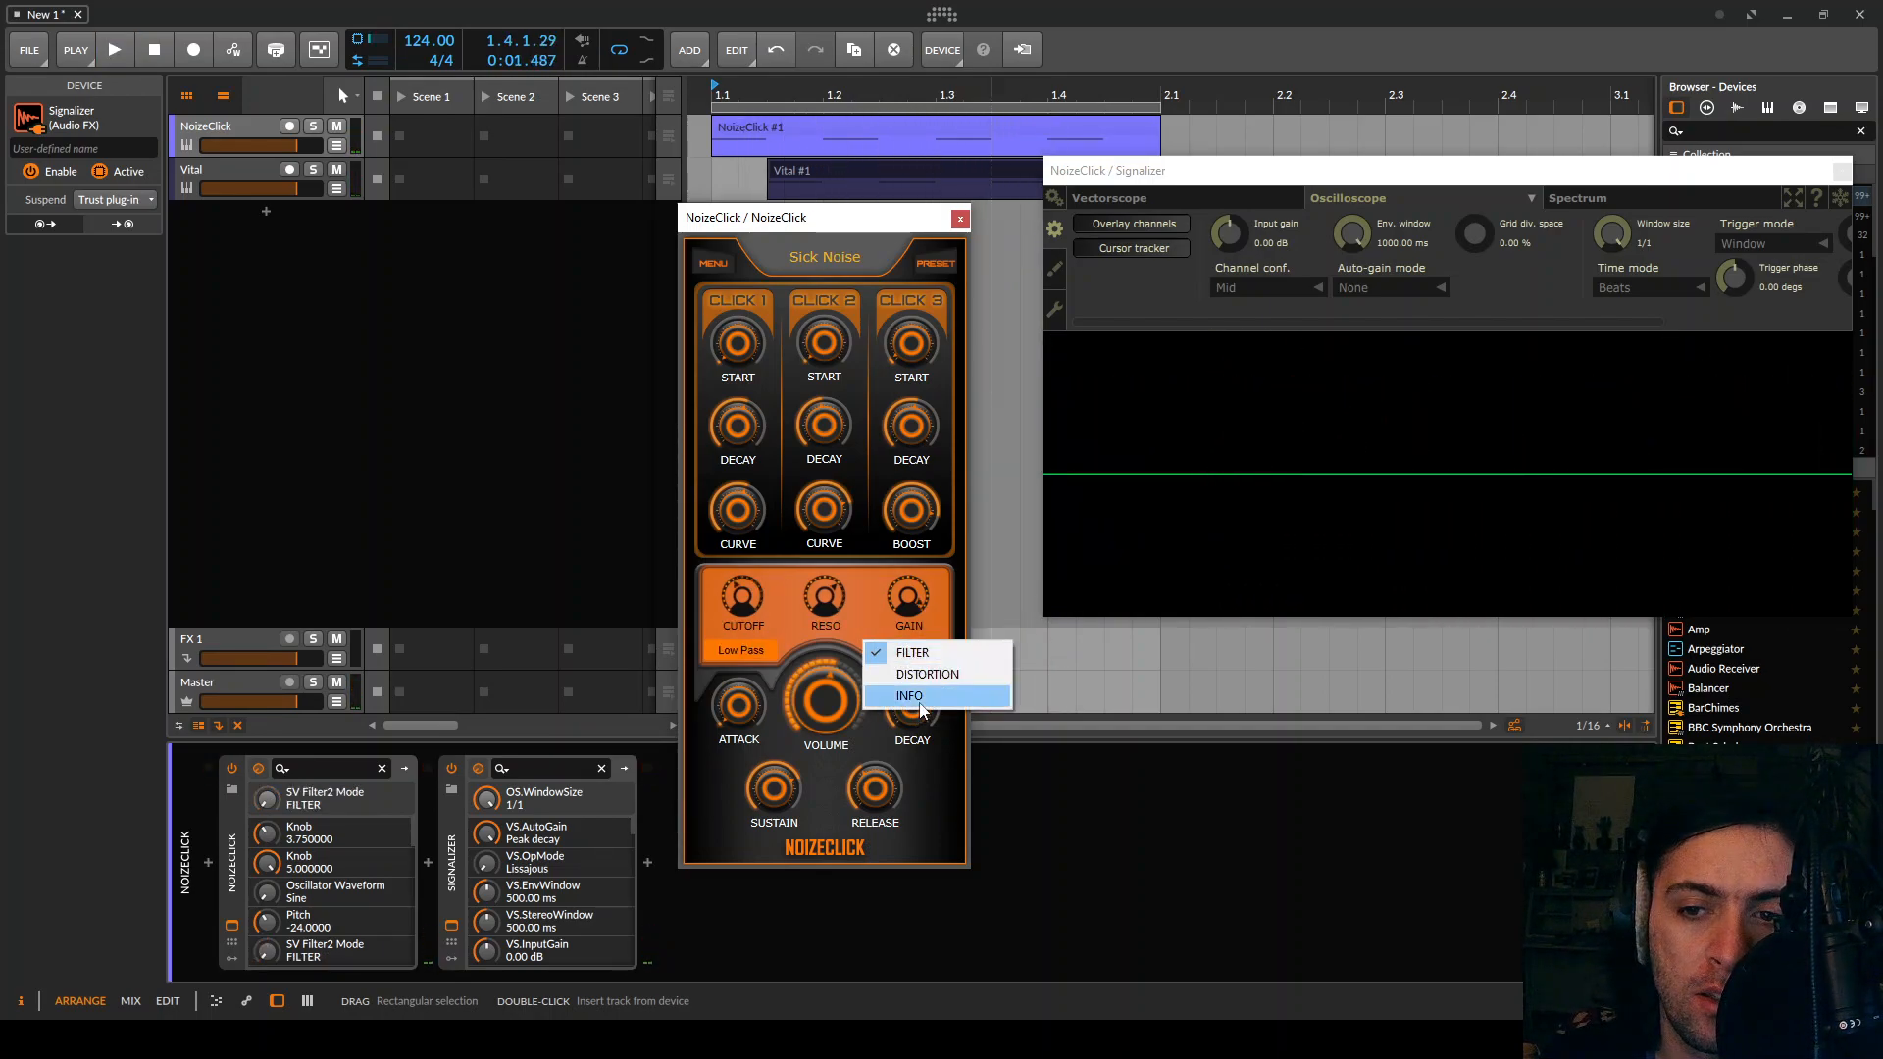
{"action": "left_click", "coordinate": [909, 696]}
{"action": "left_click", "coordinate": [908, 650]}
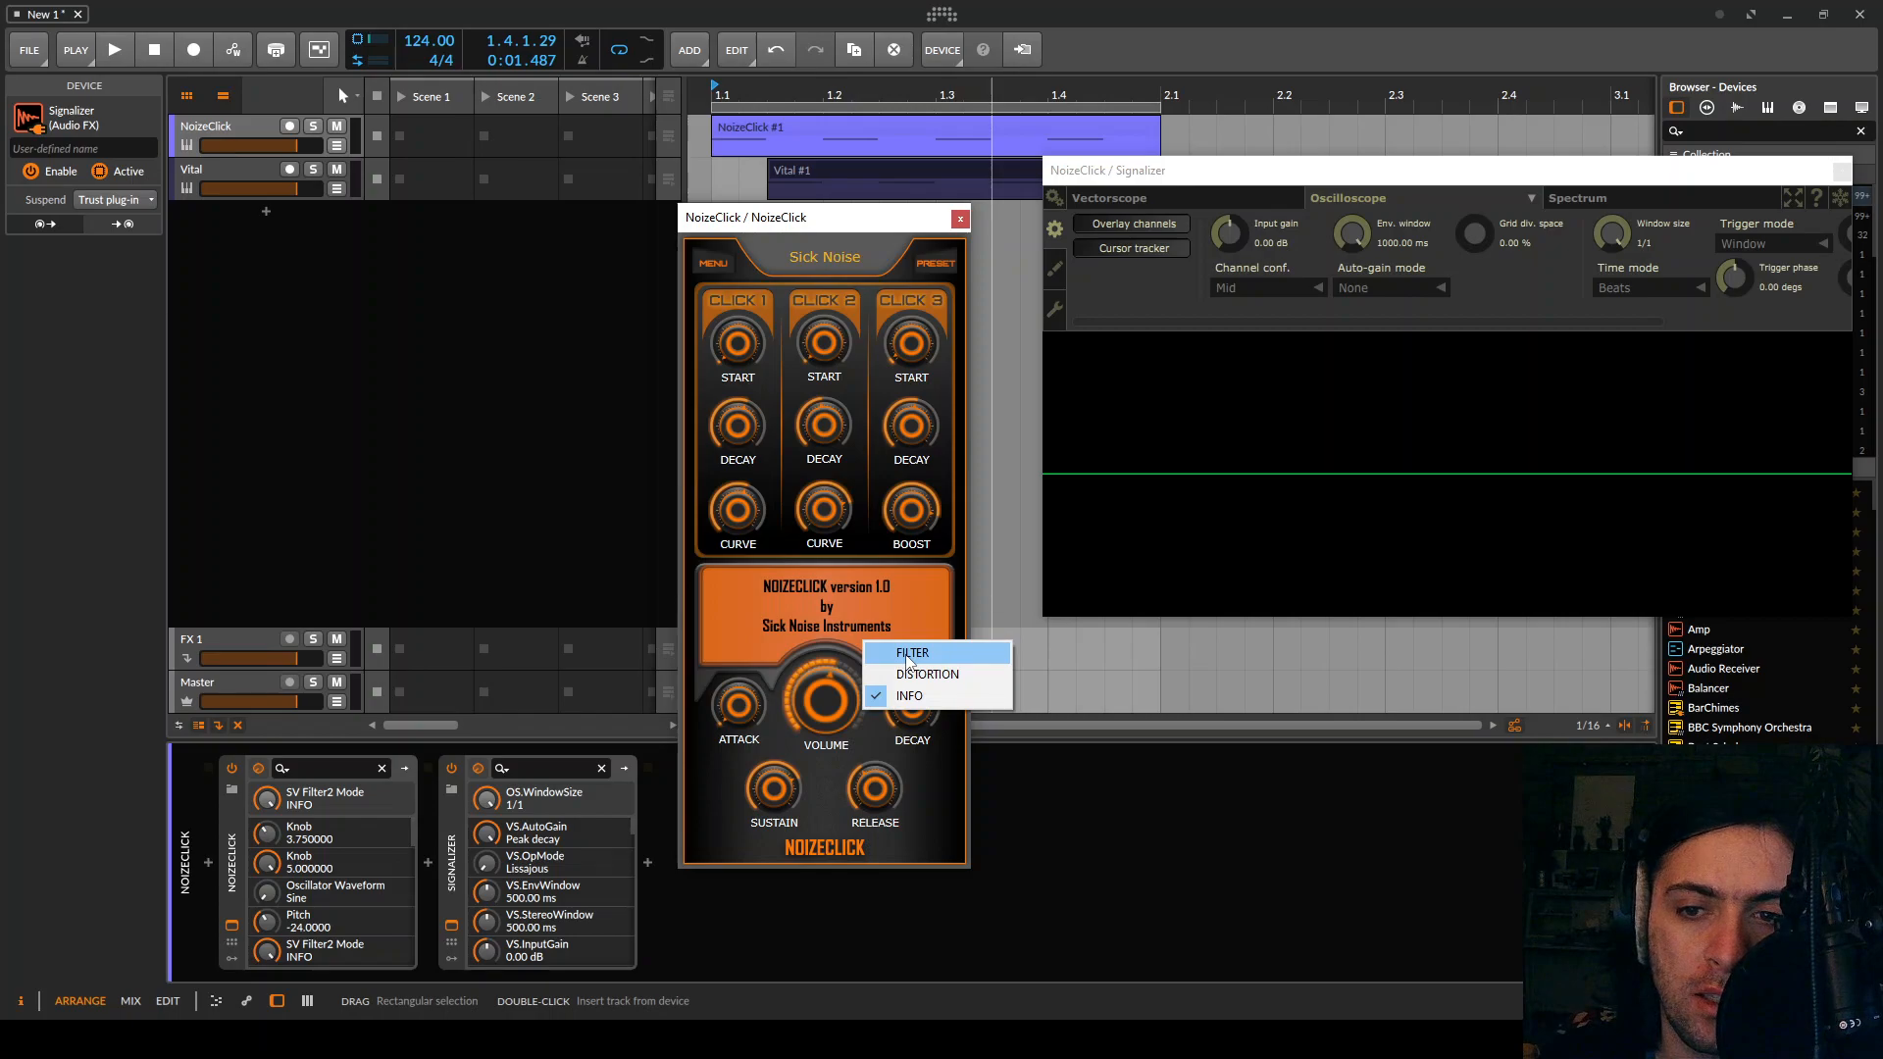
{"action": "left_click", "coordinate": [908, 655]}
Use the Low Pass filter type and adjust its Reso and Cutoff during playback, ending with Cutoff at about 3.70
{"action": "left_click", "coordinate": [741, 649]}
{"action": "left_click", "coordinate": [743, 653]}
{"action": "left_click_drag", "start_coordinate": [744, 598], "coordinate": [768, 712]}
{"action": "left_click_drag", "start_coordinate": [766, 631], "coordinate": [826, 521]}
{"action": "left_click_drag", "start_coordinate": [749, 591], "coordinate": [817, 609]}
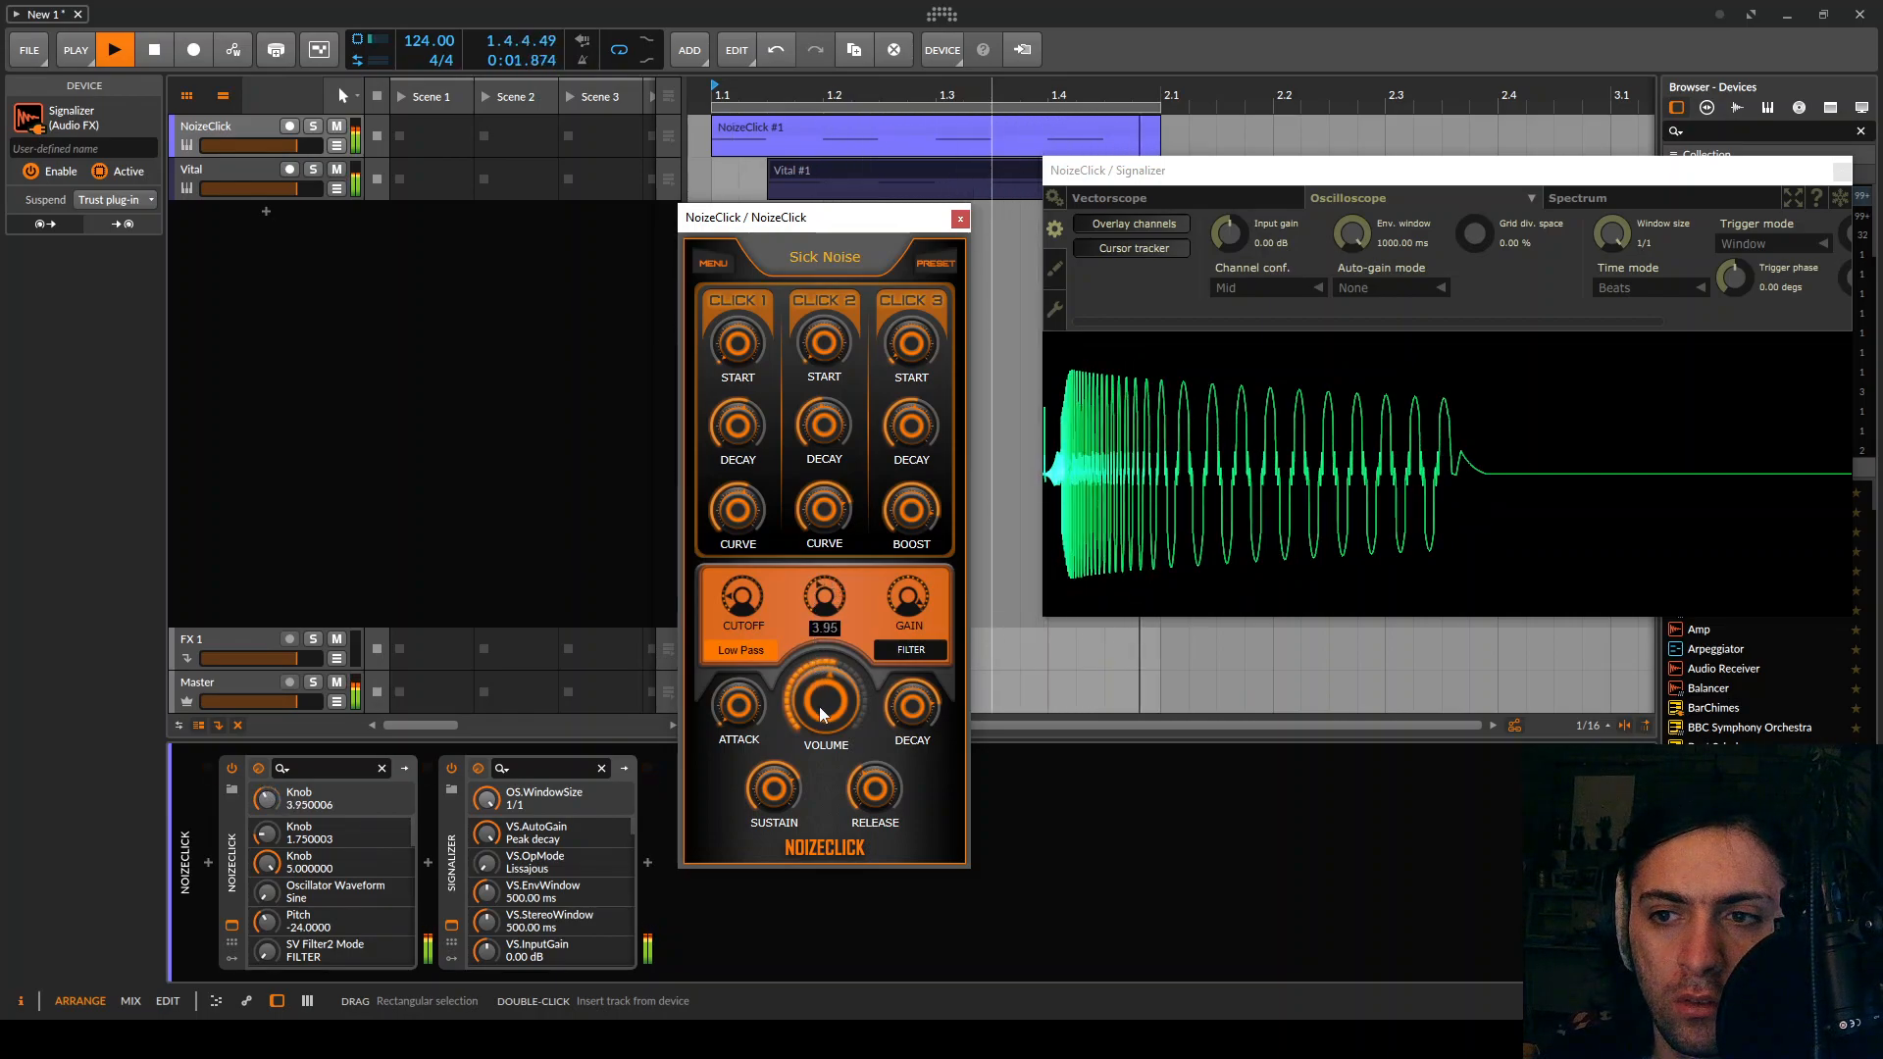
{"action": "left_click_drag", "start_coordinate": [742, 602], "coordinate": [746, 587]}
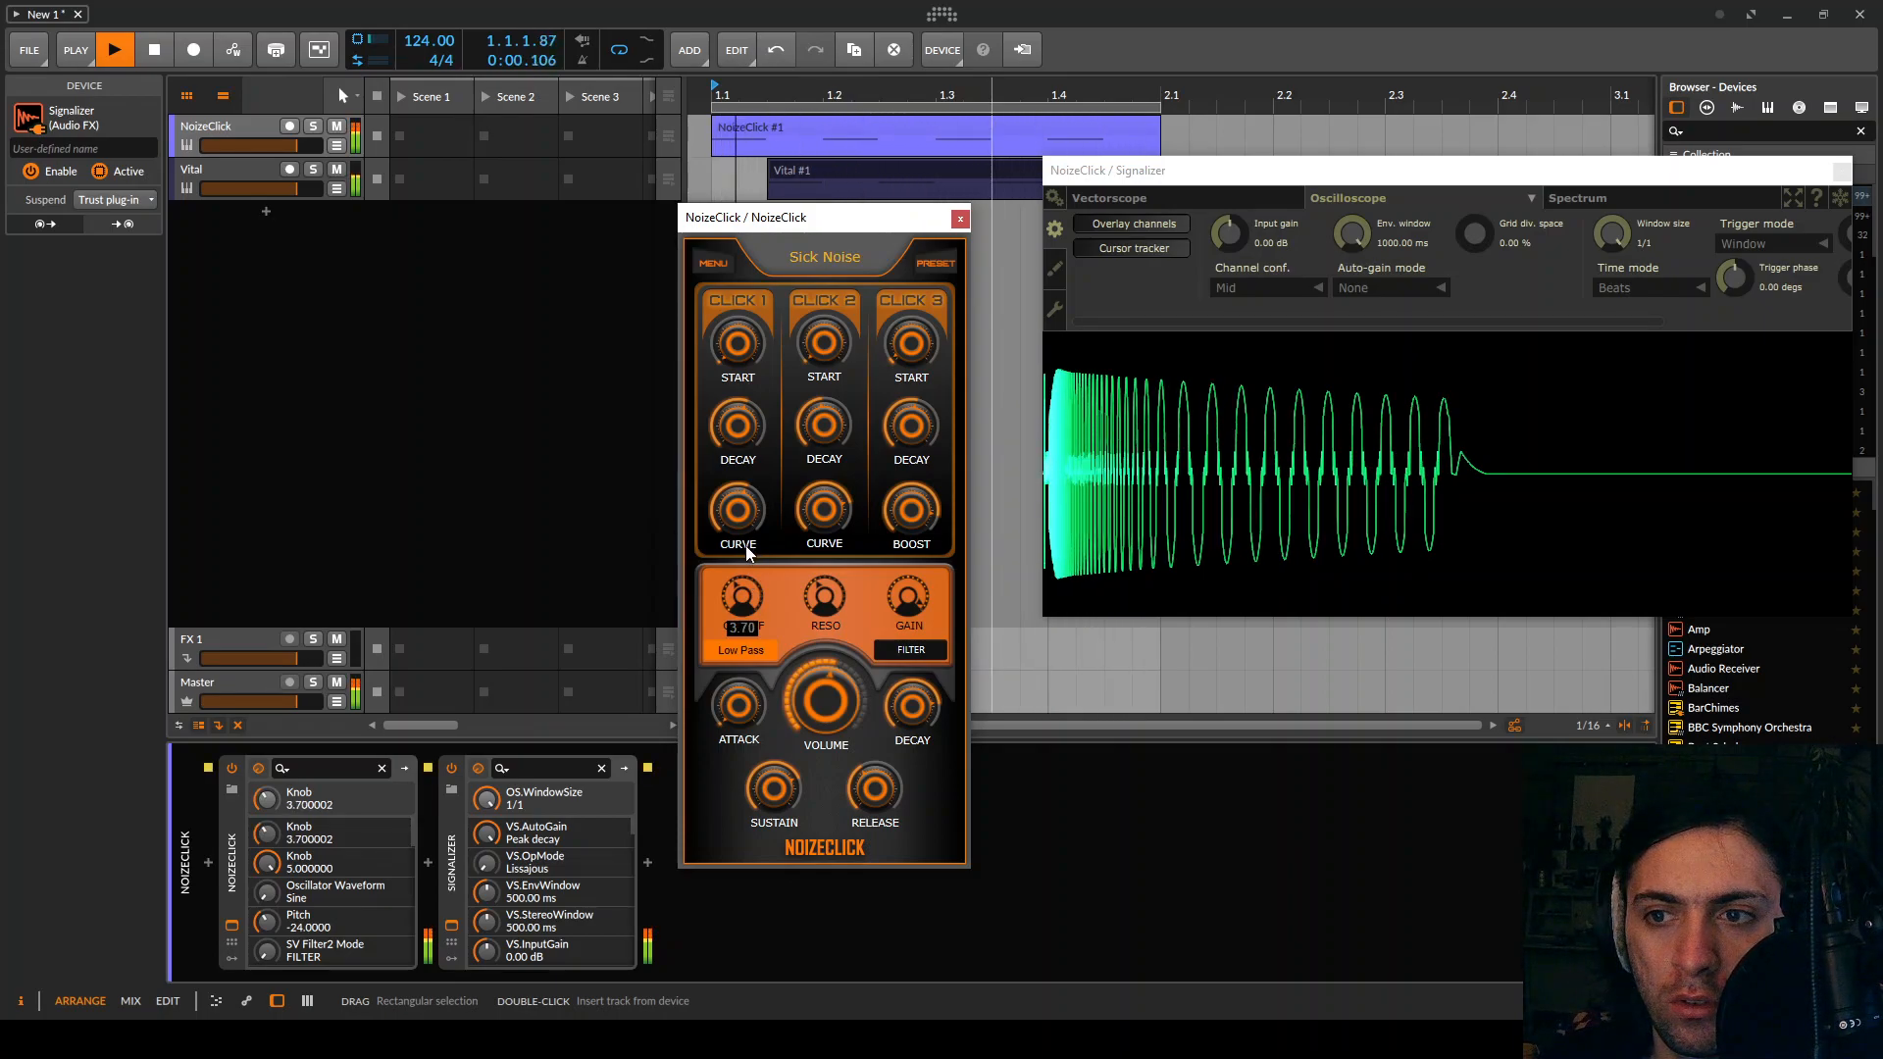
Stop playback and examine the start of the filtered kick waveform up close in Signalizer
{"action": "left_click", "coordinate": [1457, 372]}
{"action": "key", "text": "space"}
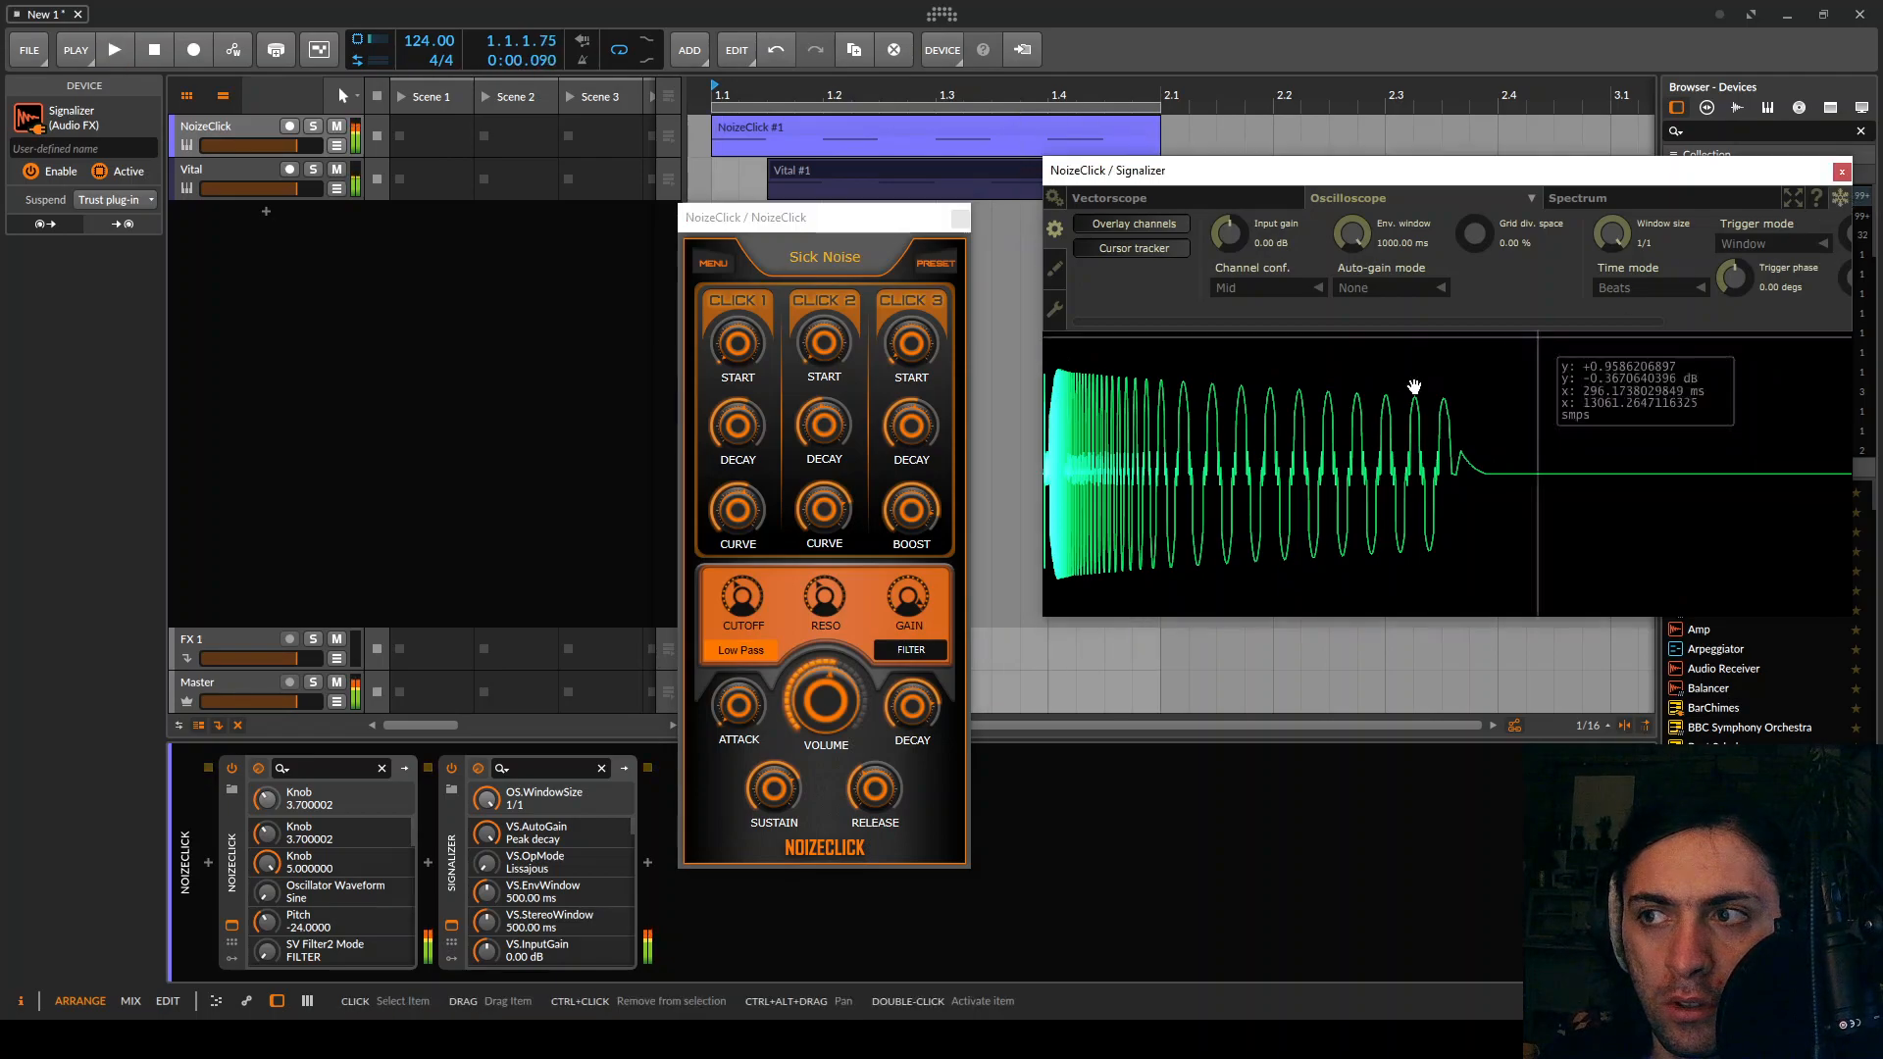
{"action": "scroll", "coordinate": [1275, 461], "scroll_direction": "up", "scroll_amount": 5}
{"action": "left_click_drag", "start_coordinate": [1290, 476], "coordinate": [1729, 452]}
{"action": "left_click_drag", "start_coordinate": [1053, 485], "coordinate": [1746, 458]}
{"action": "left_click_drag", "start_coordinate": [1221, 496], "coordinate": [1736, 512]}
{"action": "left_click_drag", "start_coordinate": [1245, 534], "coordinate": [1476, 496]}
{"action": "left_click_drag", "start_coordinate": [1681, 511], "coordinate": [1434, 443]}
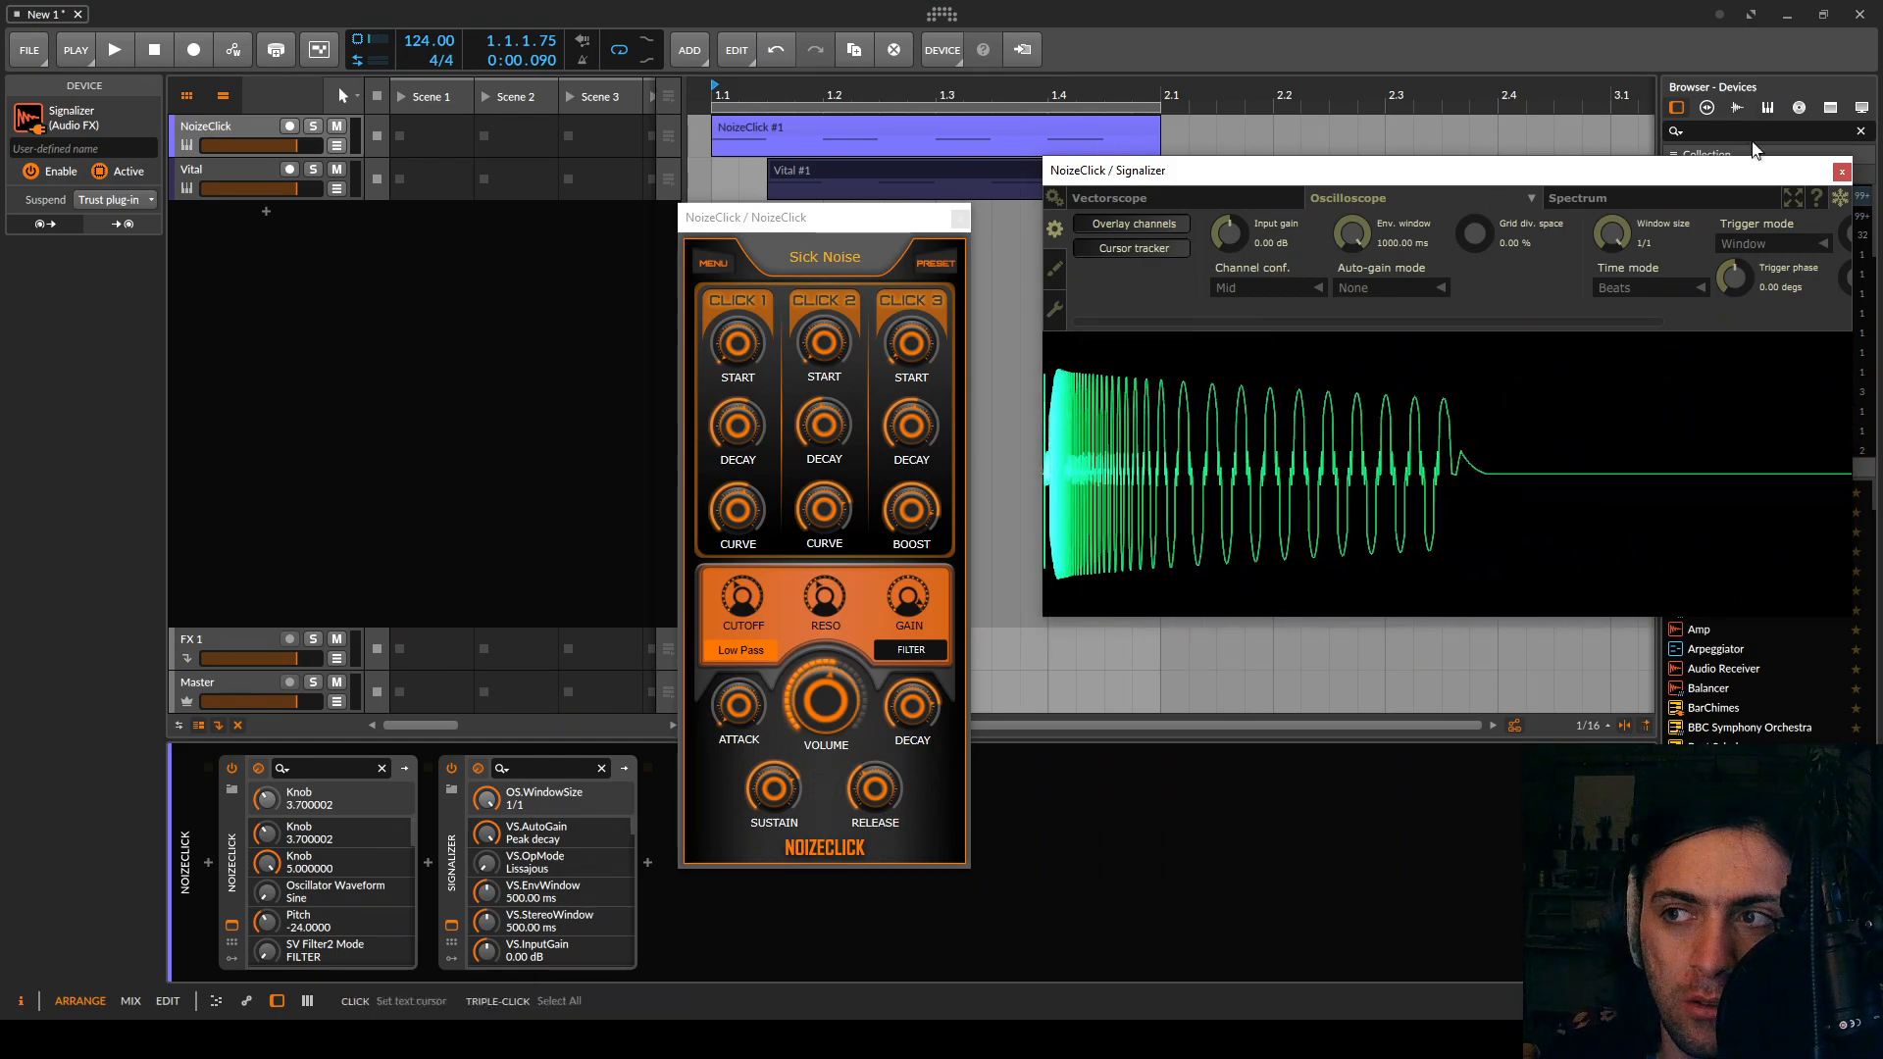
Browse the computer's files to the Stuff (D:) drive and move the Signalizer window clear of the browser
{"action": "left_click", "coordinate": [1830, 108]}
{"action": "left_click", "coordinate": [1862, 108]}
{"action": "left_click_drag", "start_coordinate": [1628, 169], "coordinate": [1565, 528]}
{"action": "double_click", "coordinate": [1746, 412]}
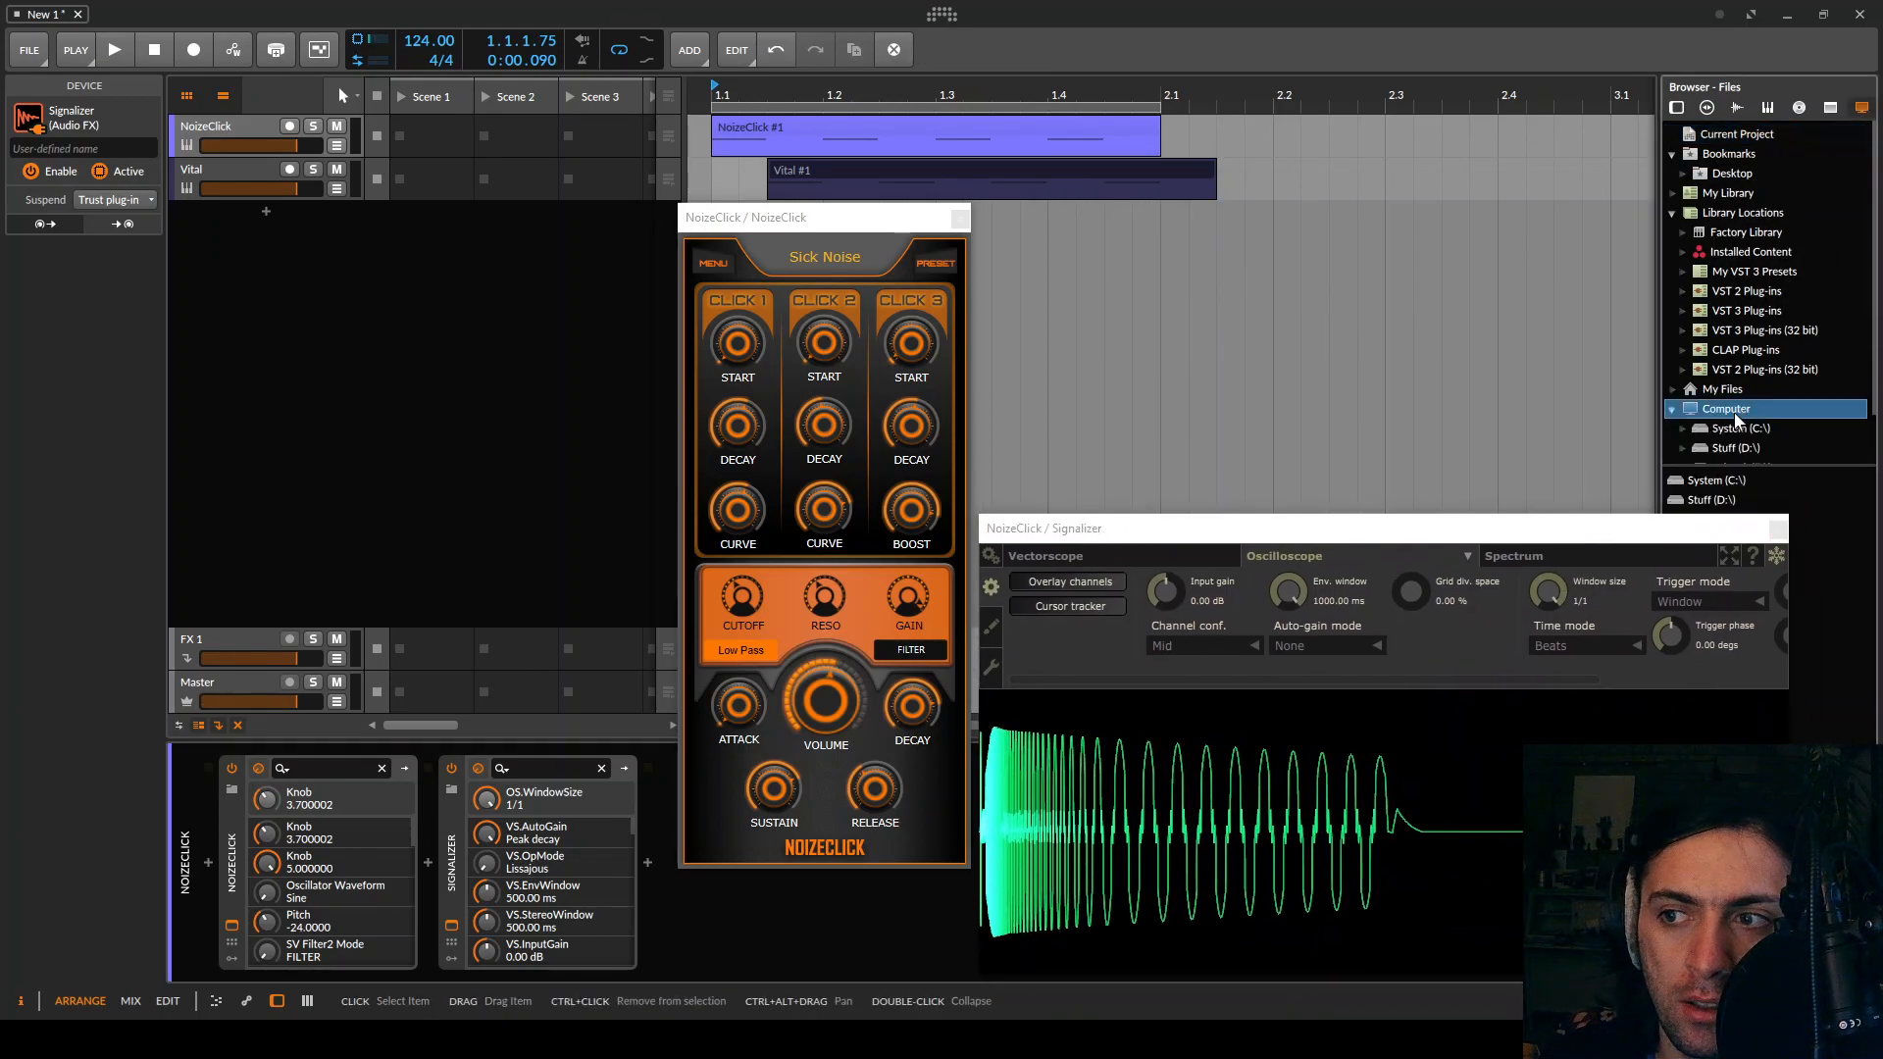
{"action": "double_click", "coordinate": [1721, 447]}
{"action": "left_click_drag", "start_coordinate": [1690, 537], "coordinate": [1601, 709]}
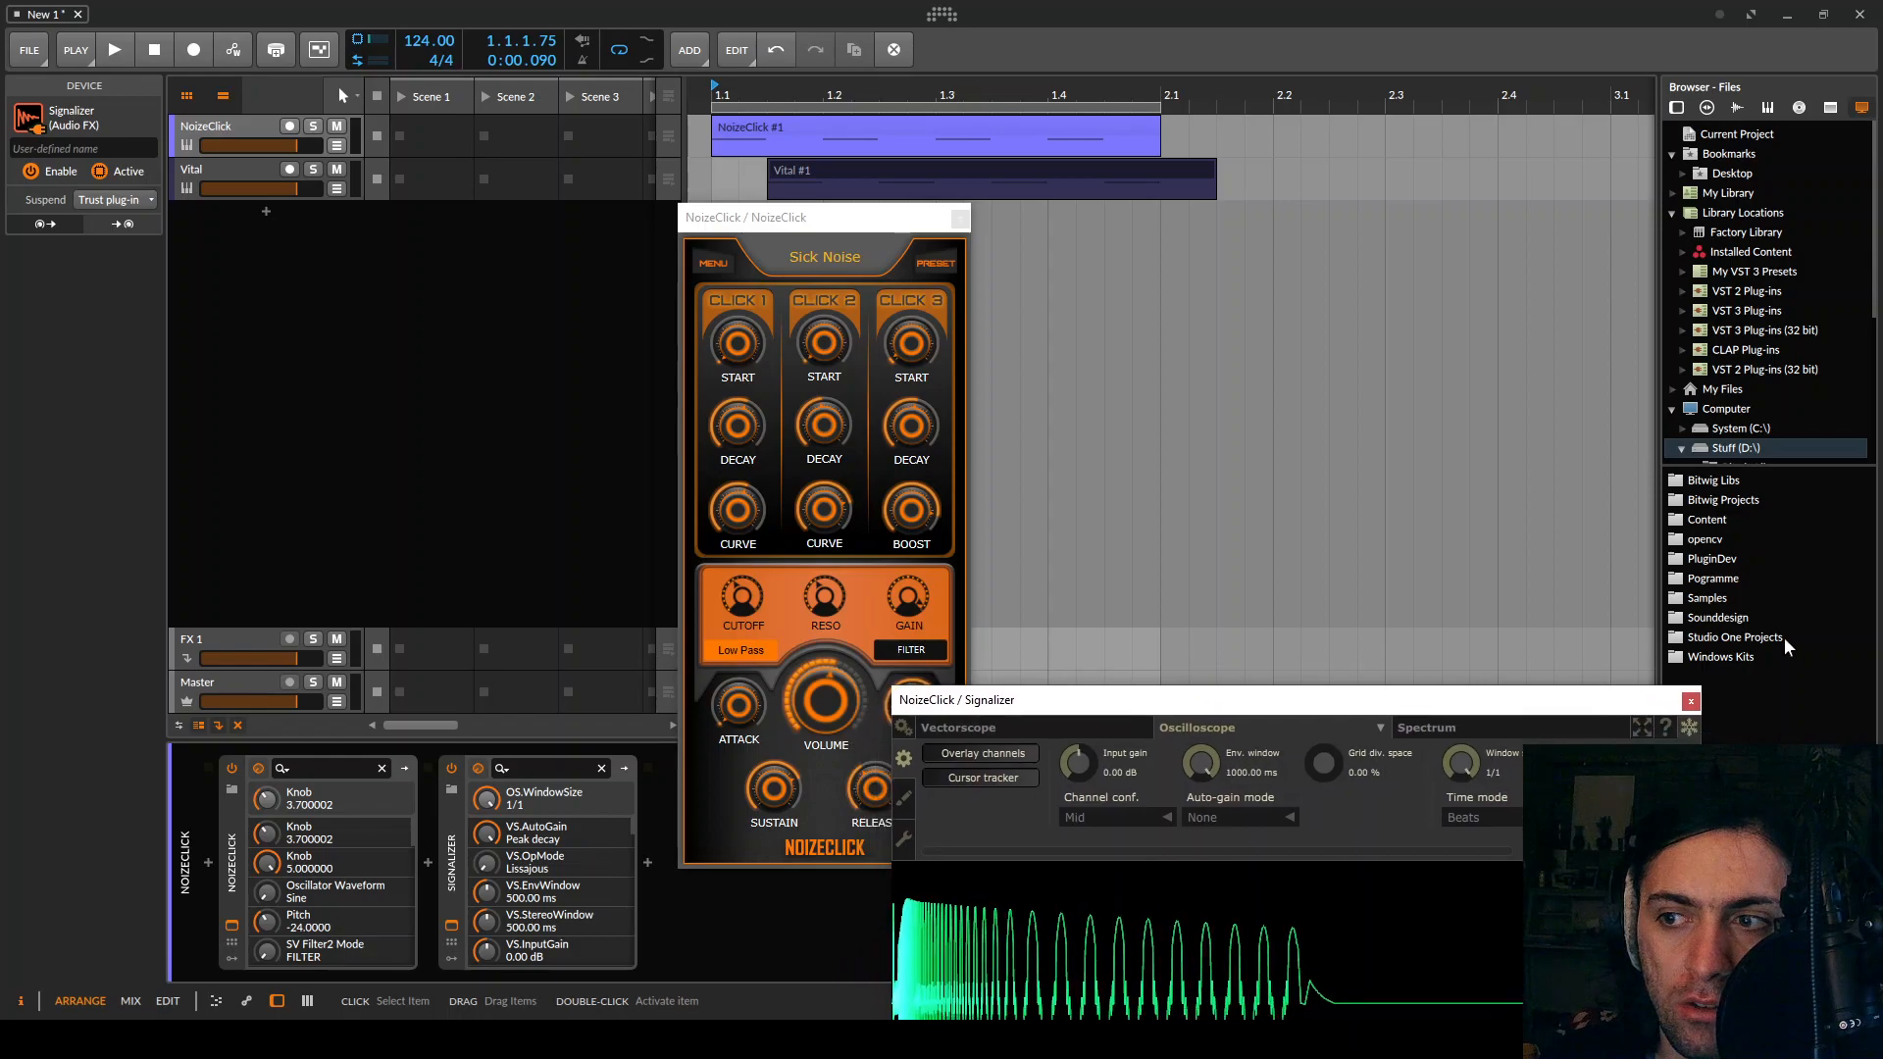
Open the hihat folder inside the Samples folder
{"action": "double_click", "coordinate": [1709, 601]}
{"action": "scroll", "coordinate": [1708, 603], "scroll_direction": "down", "scroll_amount": 3}
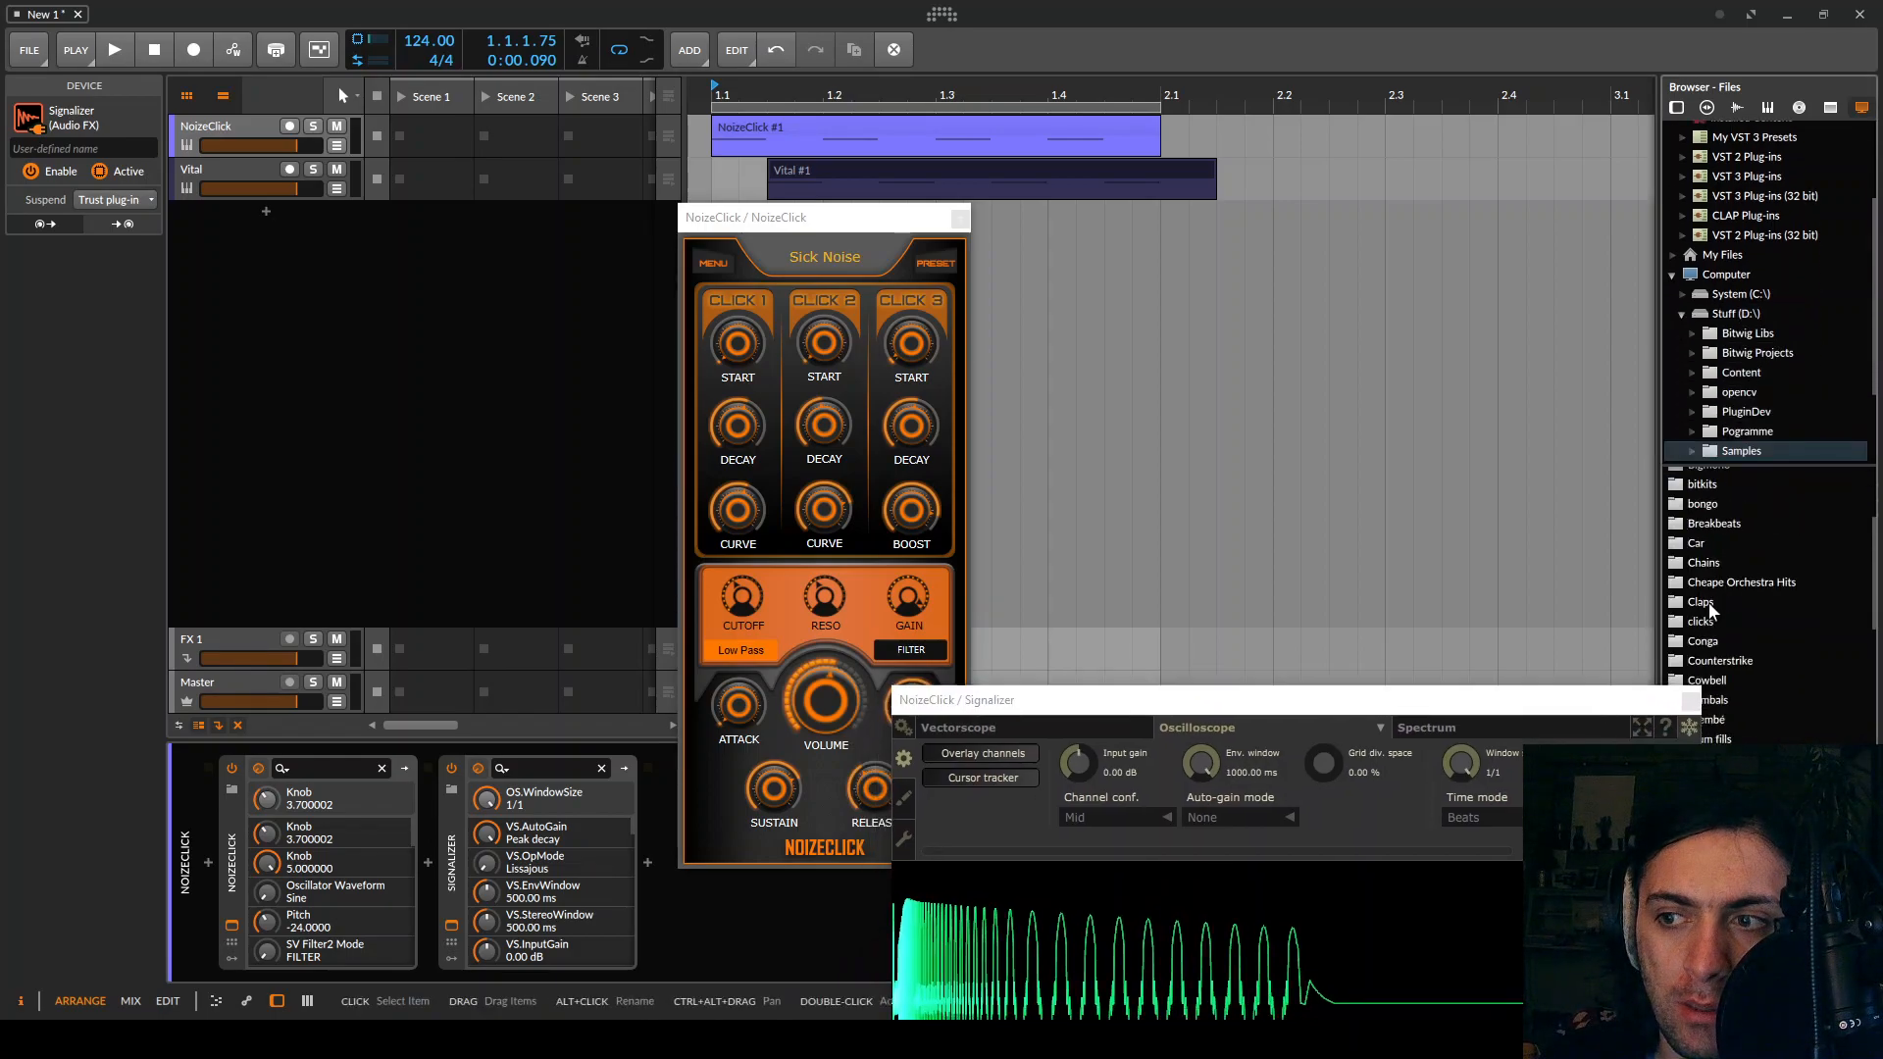
{"action": "scroll", "coordinate": [1705, 615], "scroll_direction": "down", "scroll_amount": 6}
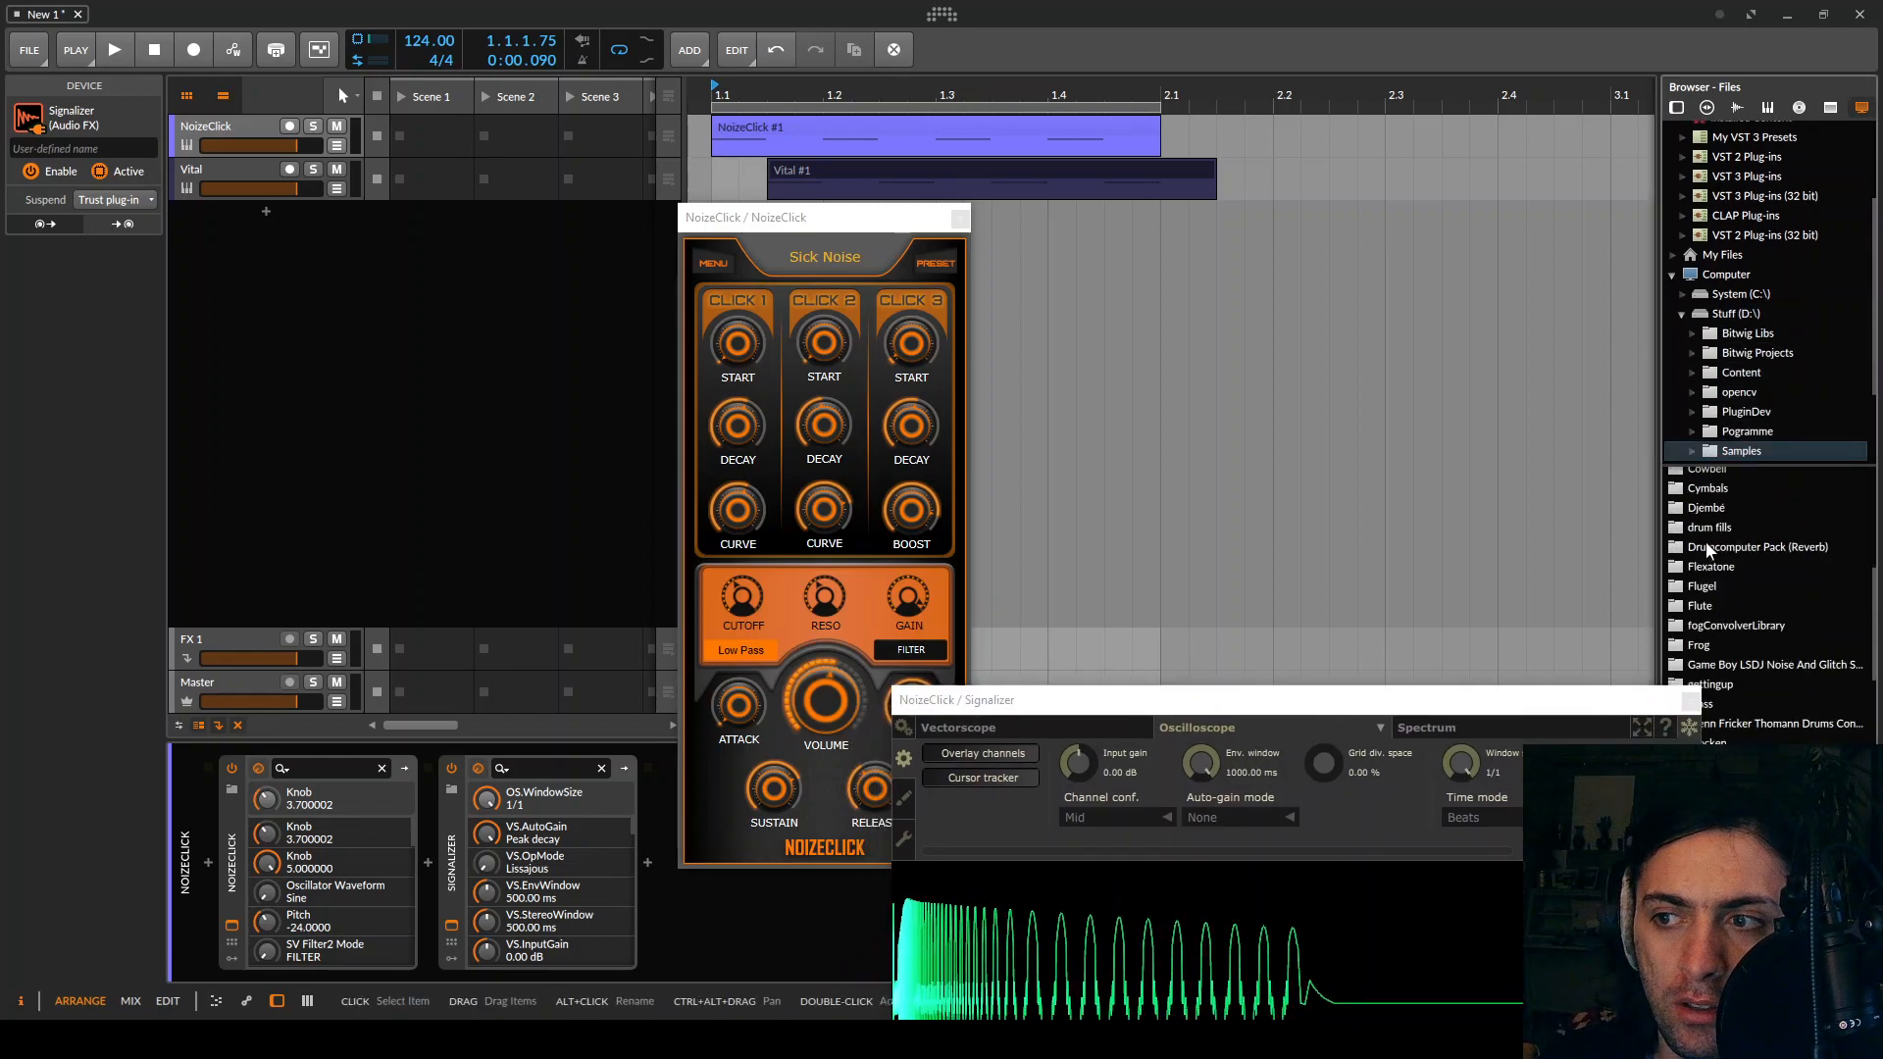
{"action": "scroll", "coordinate": [1707, 586], "scroll_direction": "down", "scroll_amount": 3}
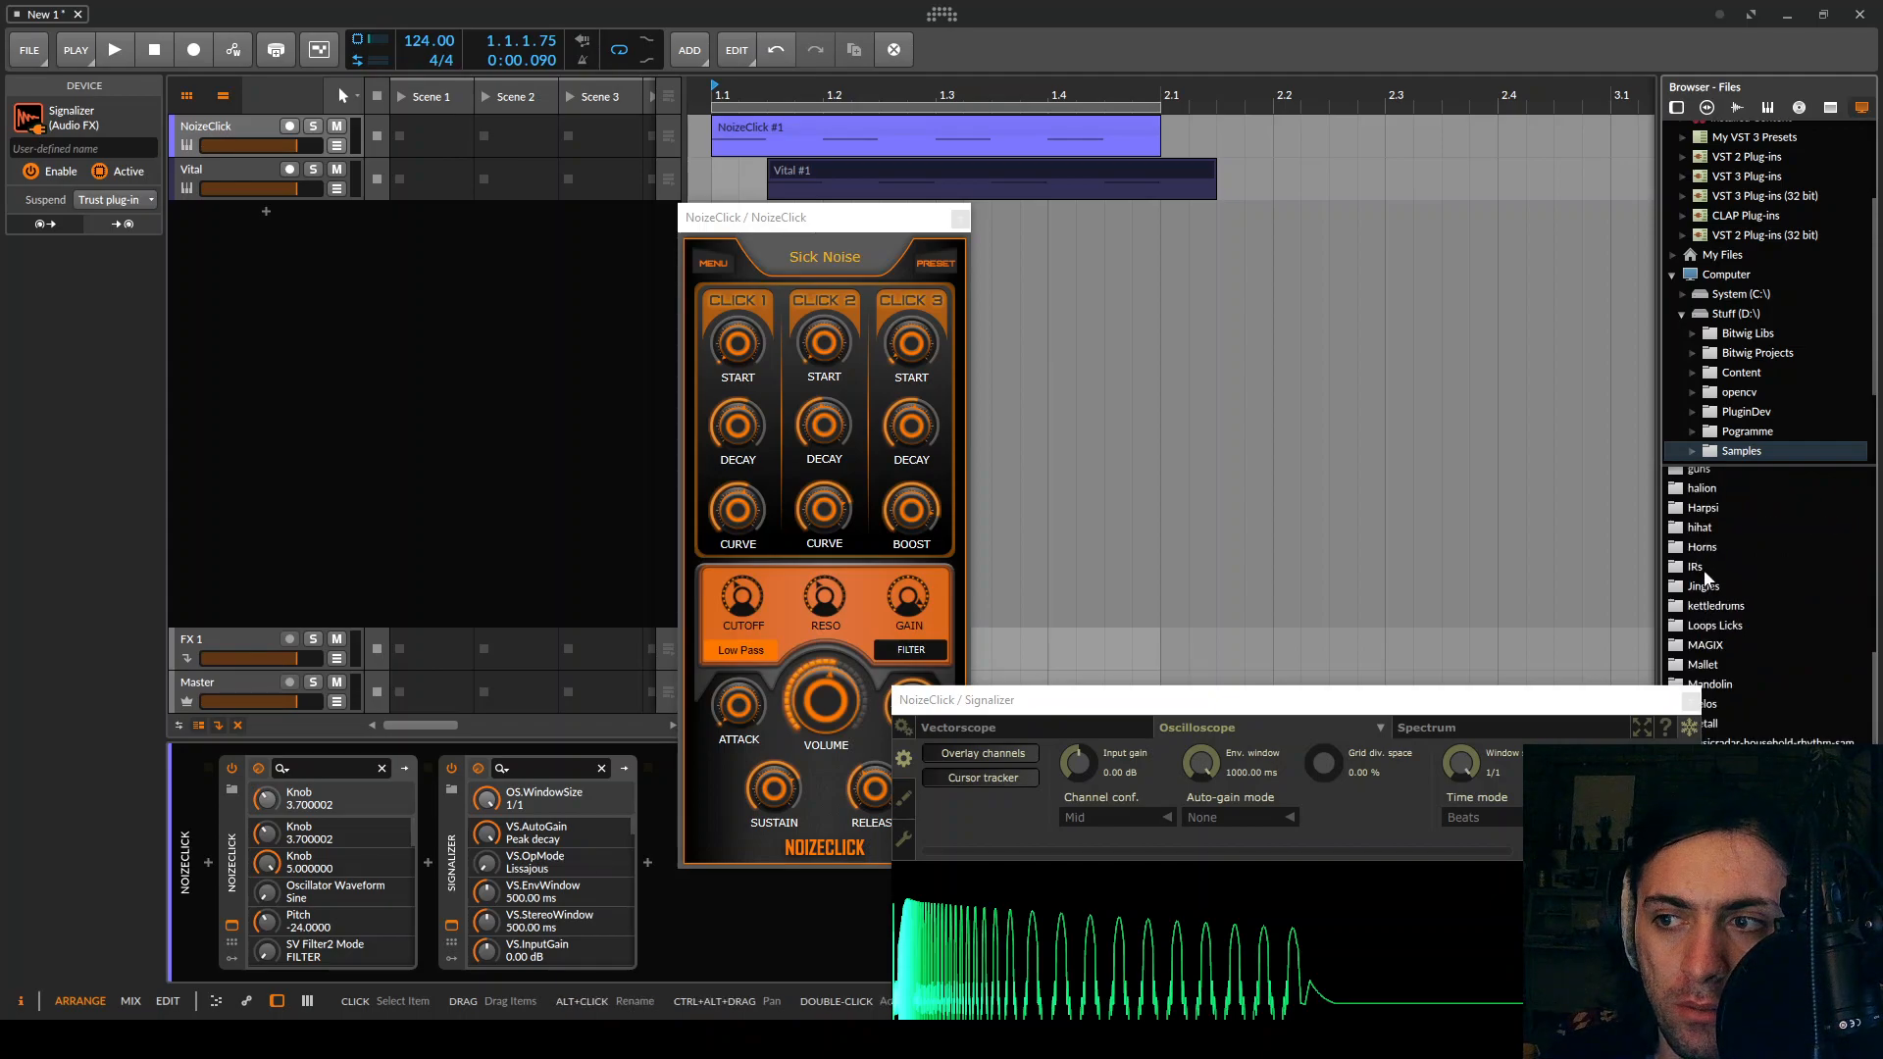
{"action": "double_click", "coordinate": [1701, 525]}
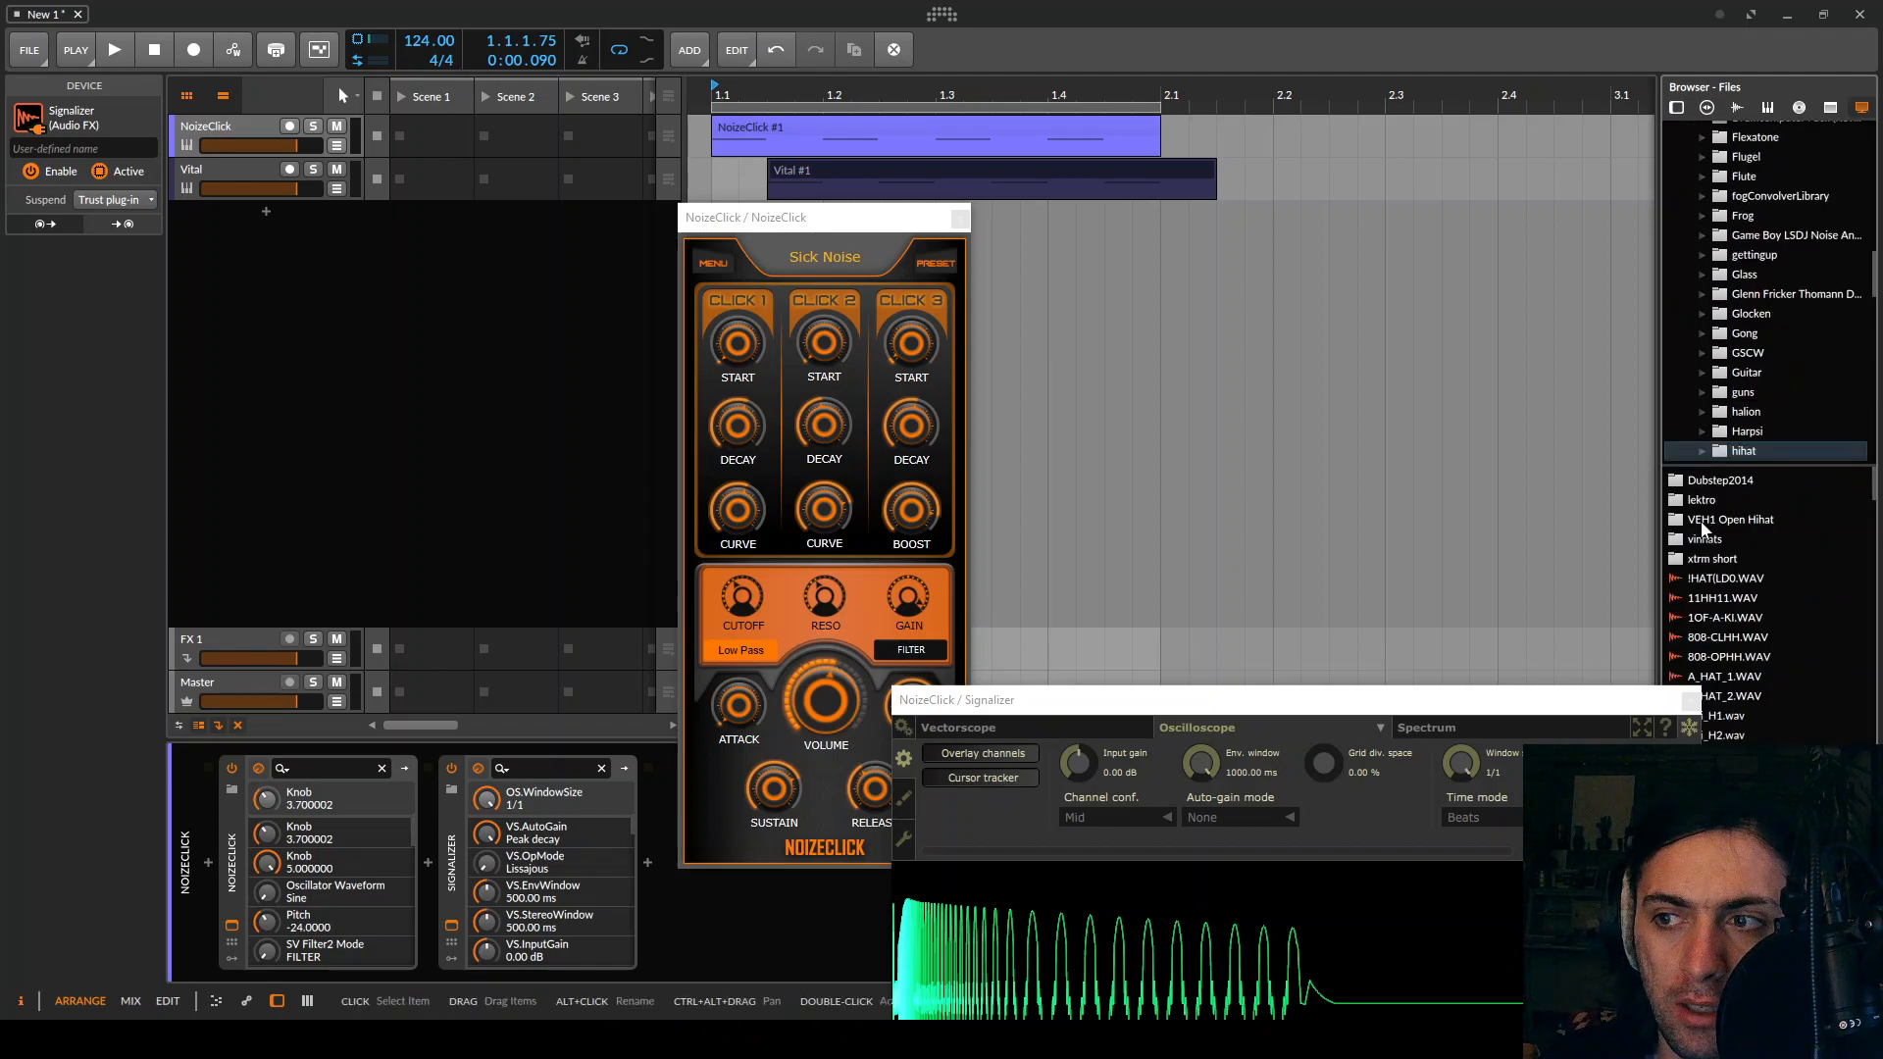
Audition hi-hat samples and place A_HAT_1.WAV on a new audio track at beat 1.4
{"action": "left_click", "coordinate": [1729, 659]}
{"action": "left_click", "coordinate": [1748, 677]}
{"action": "left_click_drag", "start_coordinate": [1750, 677], "coordinate": [1057, 236]}
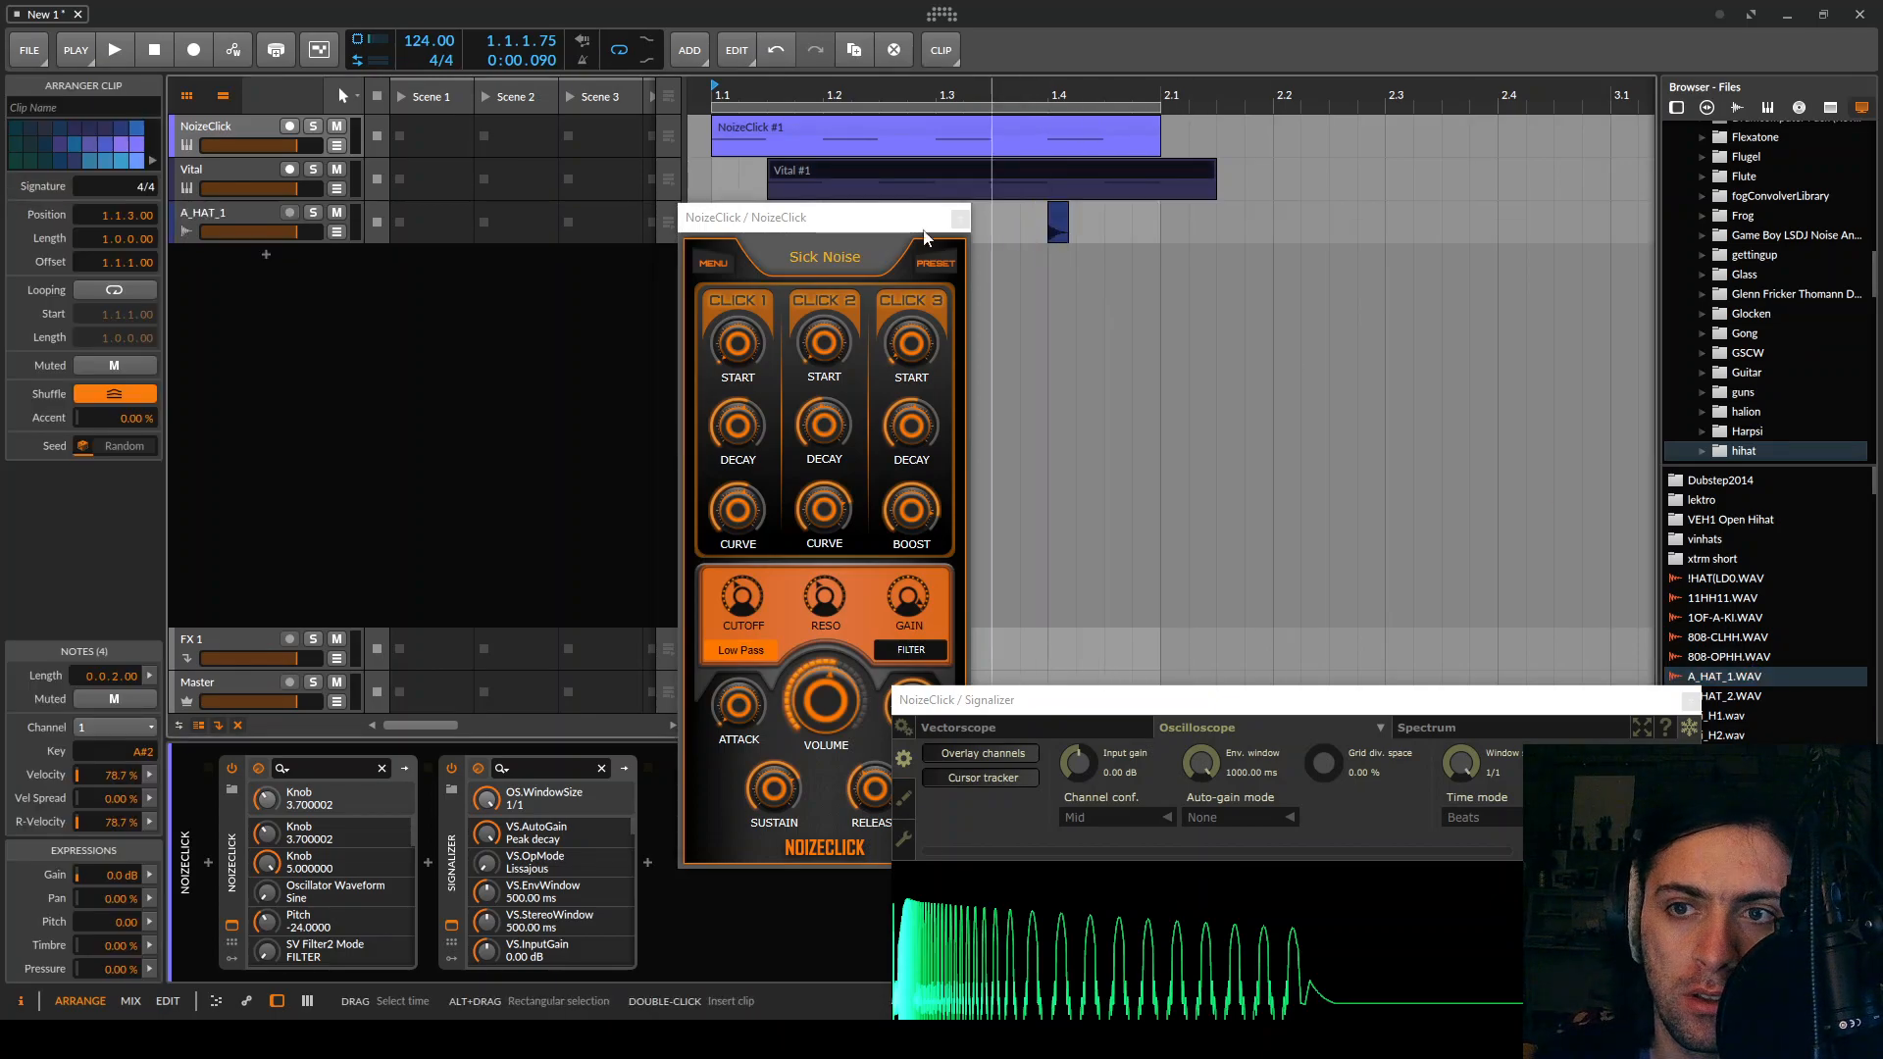
Move the NoizeClick window off the hat track and duplicate the hat clip into an eighth-note pattern across bar 1
{"action": "left_click_drag", "start_coordinate": [886, 216], "coordinate": [887, 324]}
{"action": "mouse_move", "coordinate": [1056, 214]}
{"action": "left_mouse_down"}
{"action": "mouse_move", "coordinate": [716, 219]}
{"action": "mouse_move", "coordinate": [715, 276]}
{"action": "mouse_move", "coordinate": [810, 206]}
{"action": "mouse_move", "coordinate": [1063, 220]}
{"action": "left_mouse_up"}
{"action": "key", "text": "ctrl+d"}
{"action": "key", "text": "ctrl+d"}
{"action": "key", "text": "ctrl+d"}
{"action": "key", "text": "ctrl+d"}
Play the loop, lower the A_HAT_1 track's volume and stop playback
{"action": "key", "text": "space"}
{"action": "left_click_drag", "start_coordinate": [315, 228], "coordinate": [281, 229]}
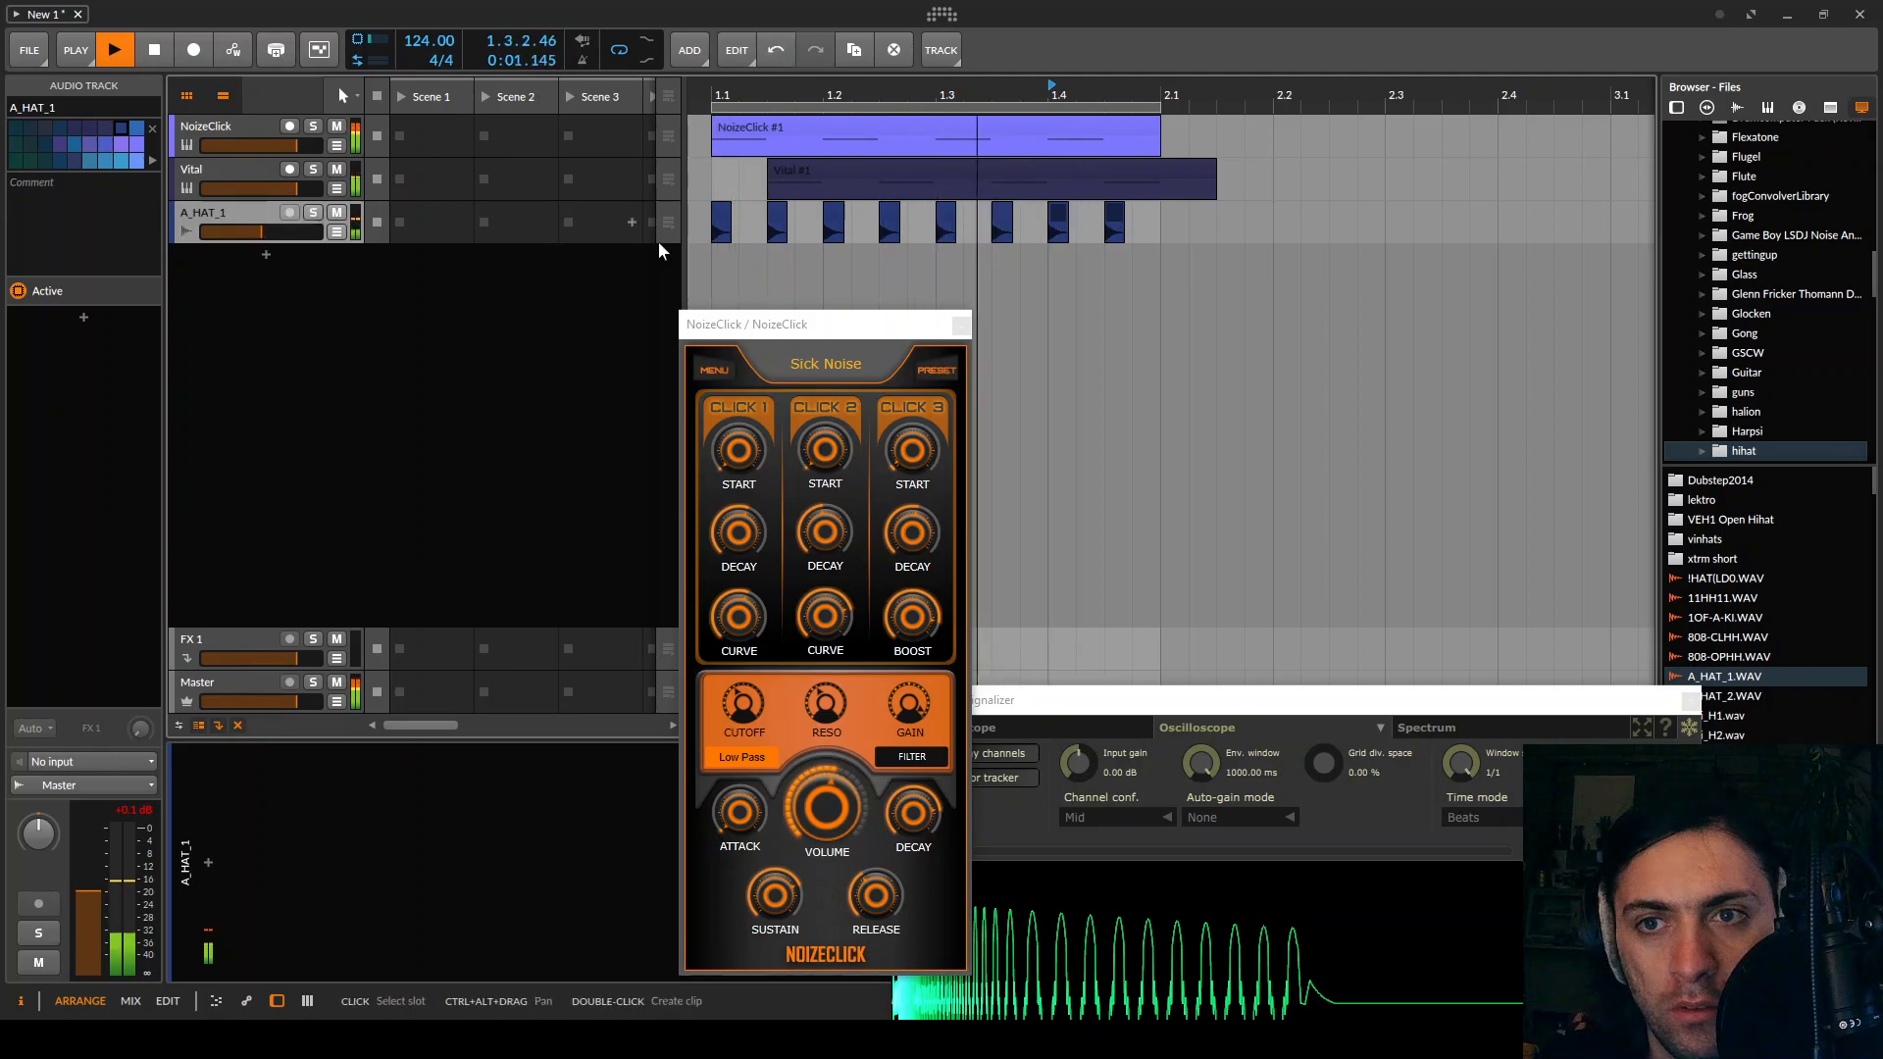
{"action": "key", "text": "space"}
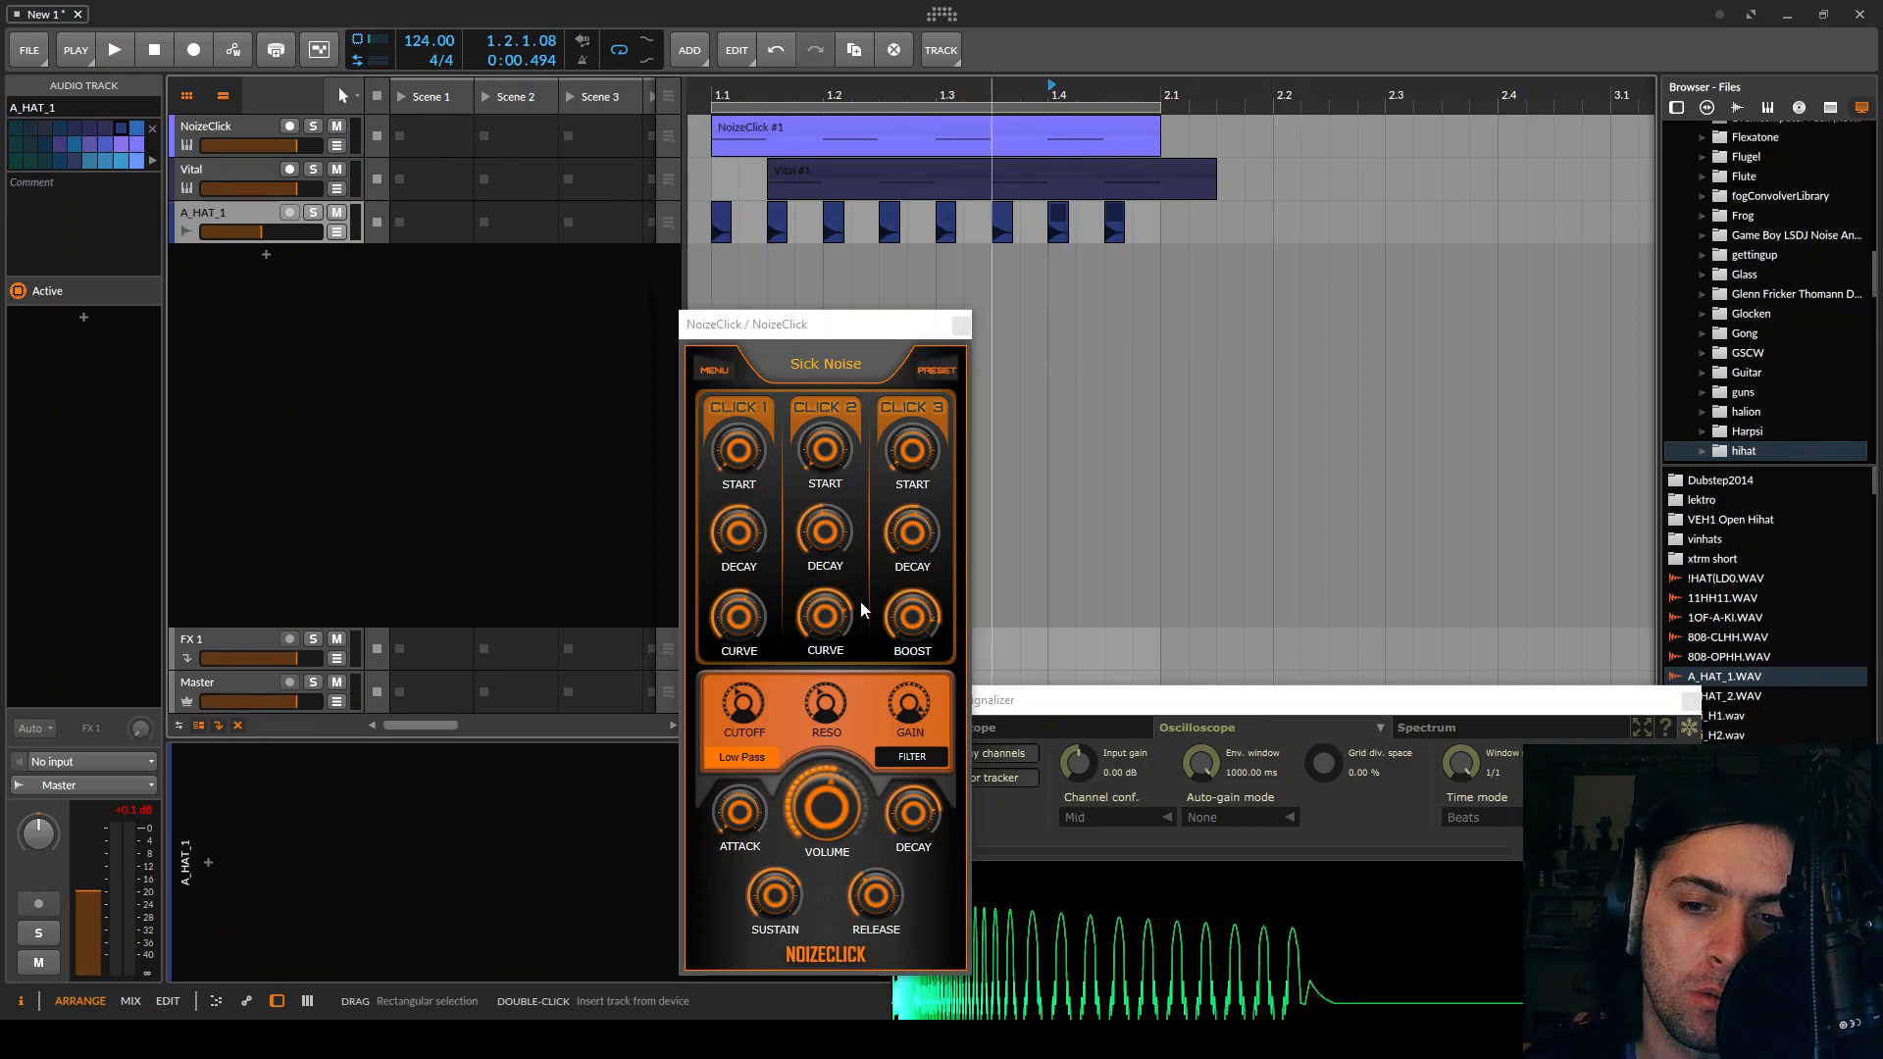
Place the NoizeClick and Signalizer windows side by side and raise NoizeClick's Attack during playback
{"action": "left_click_drag", "start_coordinate": [847, 338], "coordinate": [827, 29]}
{"action": "left_click_drag", "start_coordinate": [1147, 699], "coordinate": [1226, 173]}
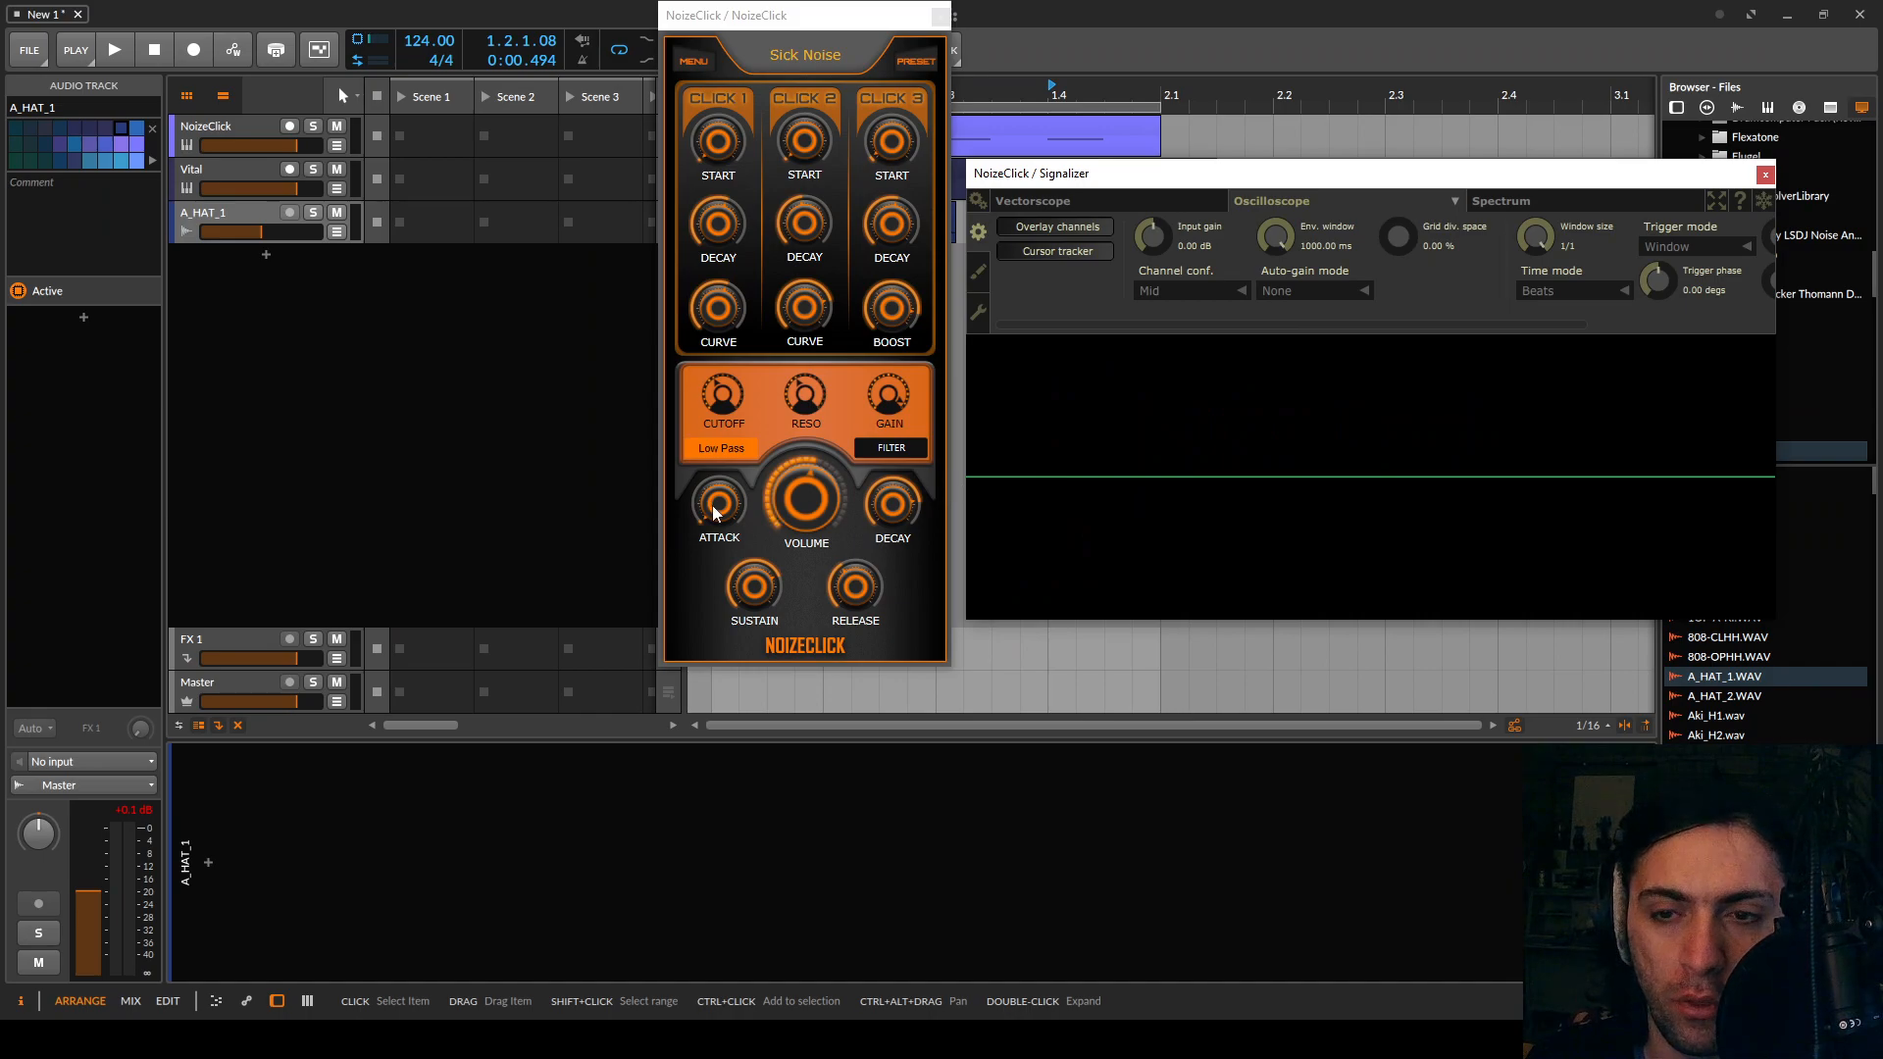
{"action": "key", "text": "space"}
{"action": "left_click_drag", "start_coordinate": [726, 506], "coordinate": [714, 425]}
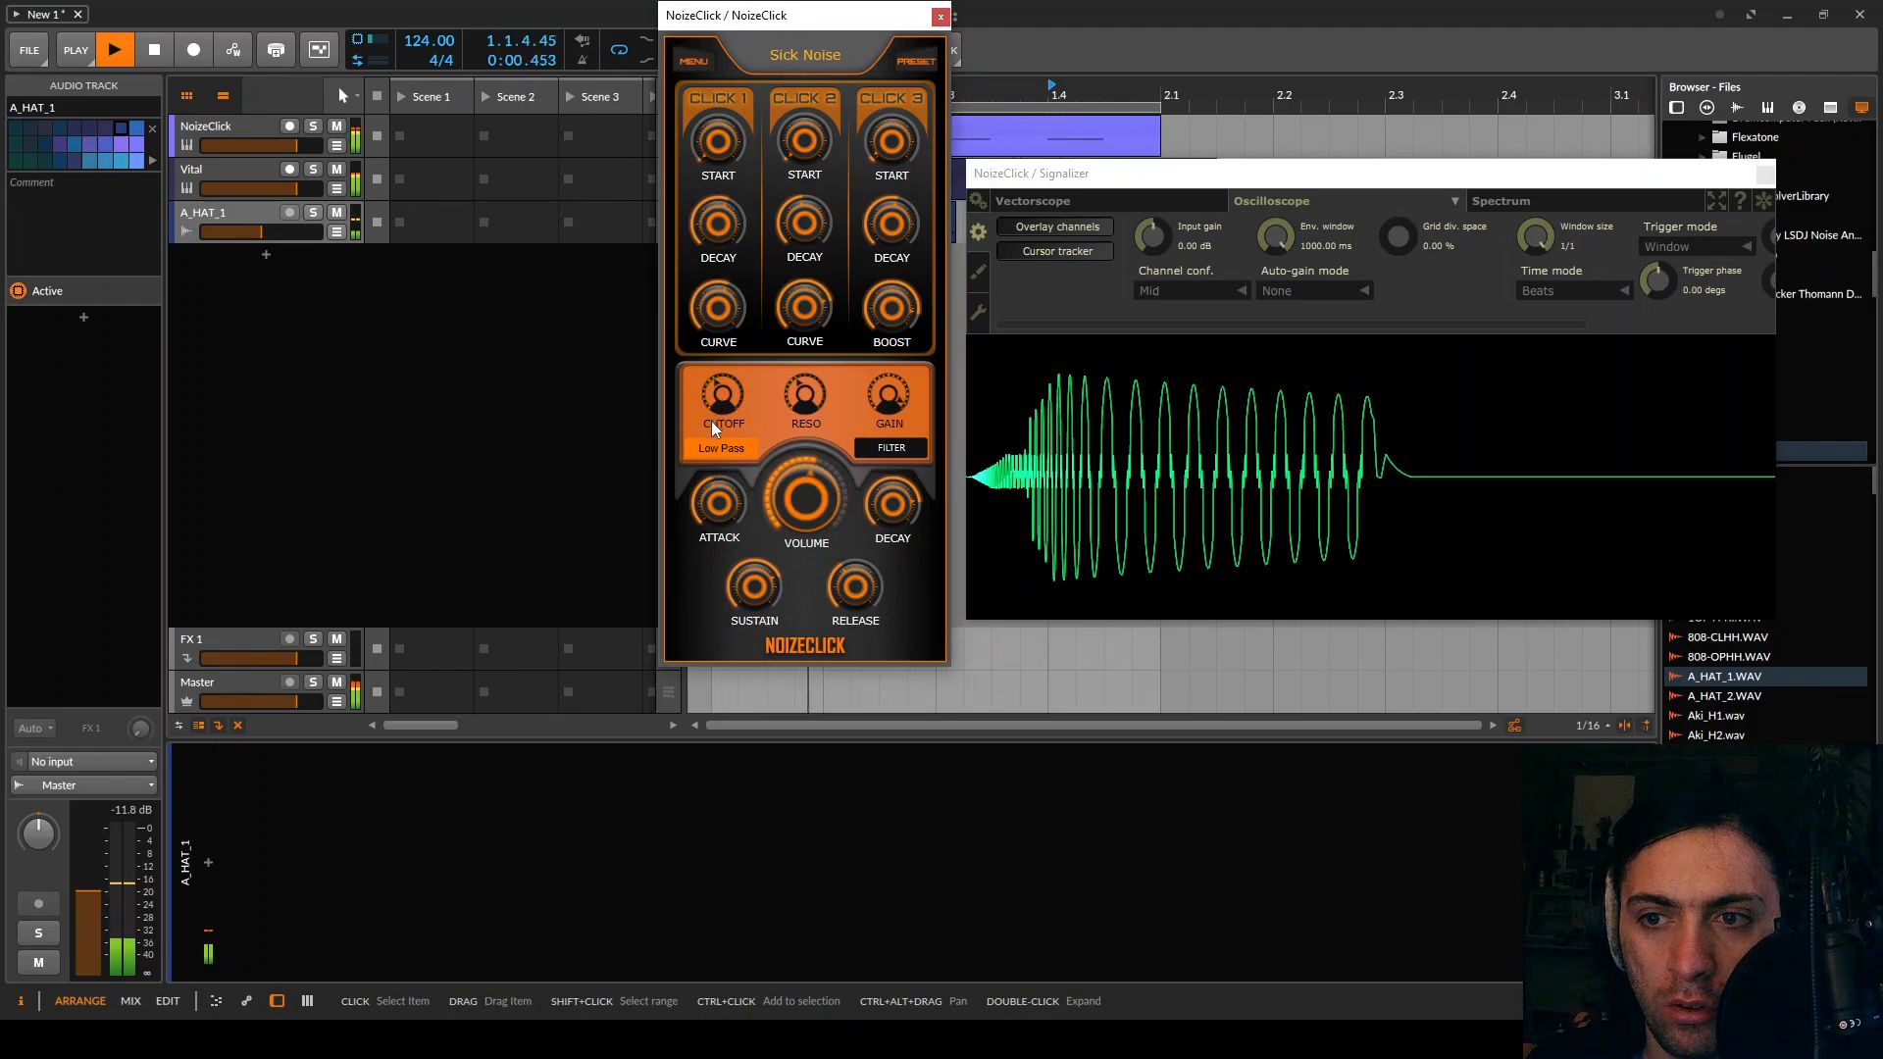
Freeze Signalizer's oscilloscope, stop playback and examine the start of the kick with the longer attack
{"action": "left_click", "coordinate": [1756, 192]}
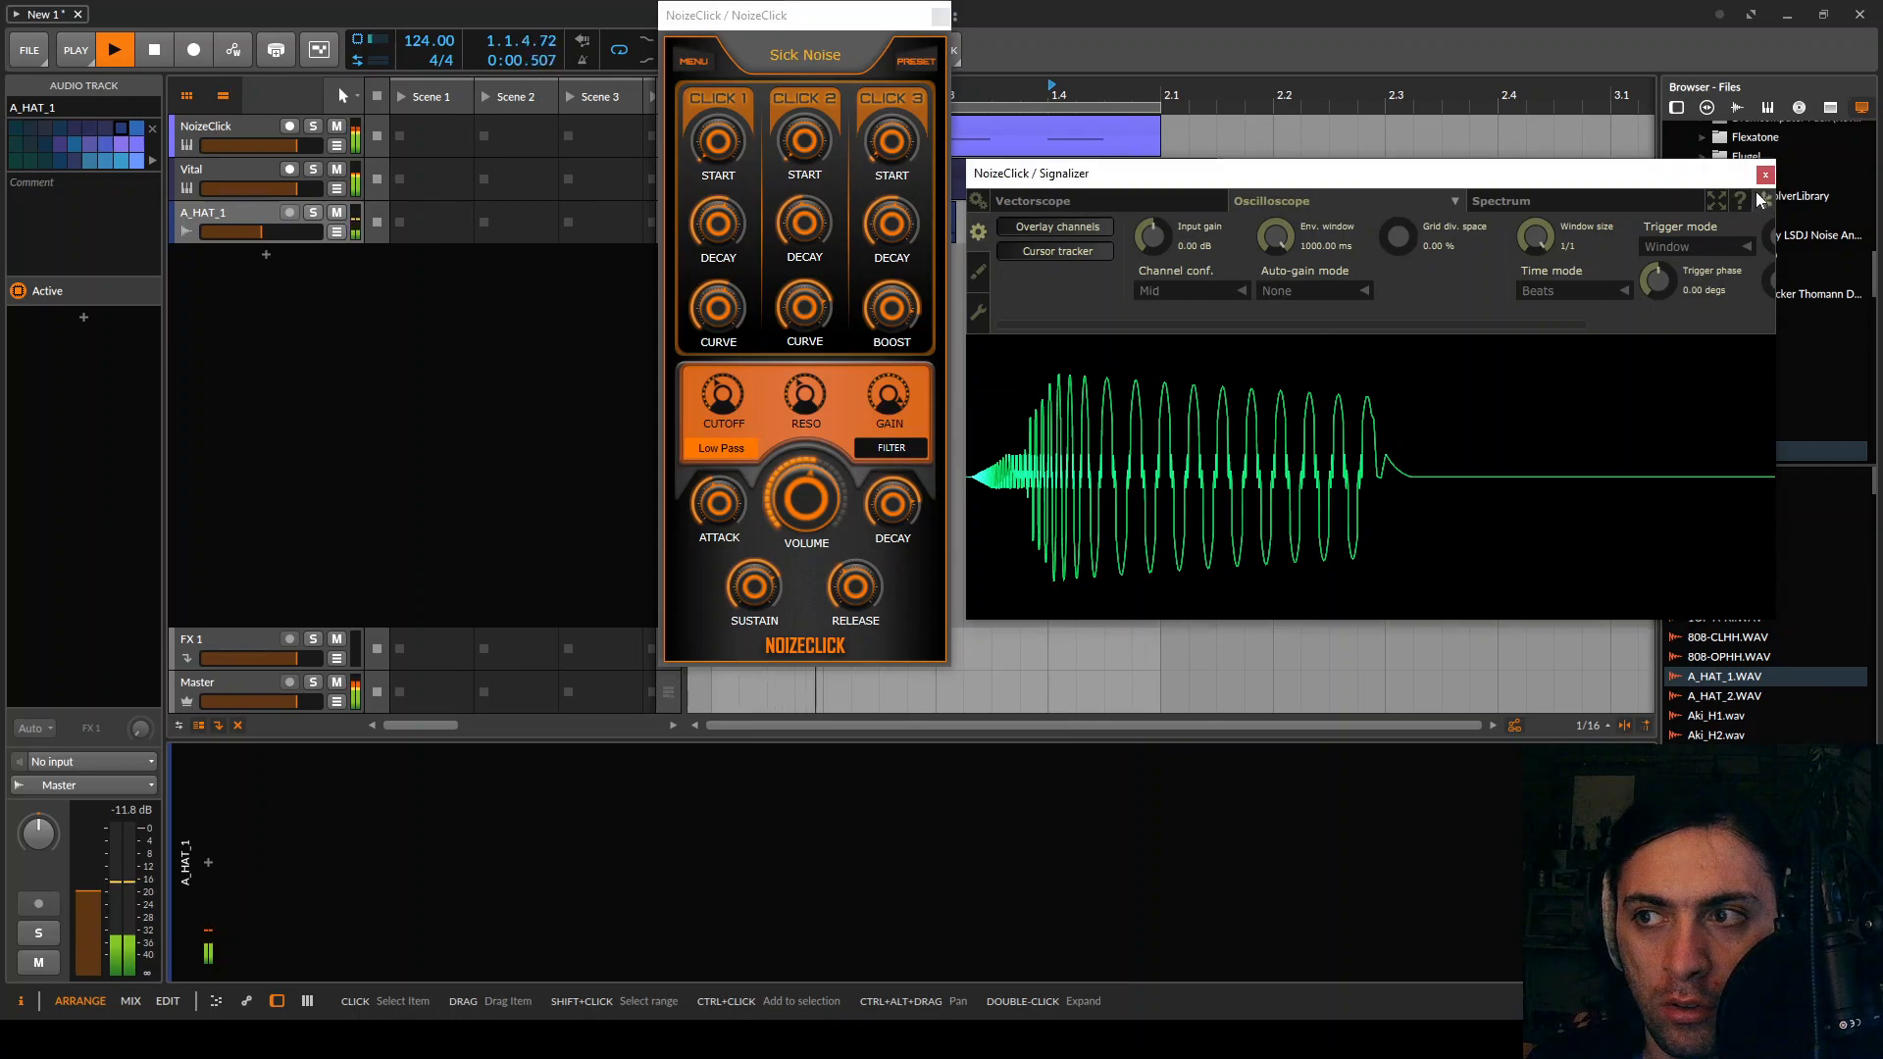
{"action": "mouse_move", "coordinate": [1433, 345]}
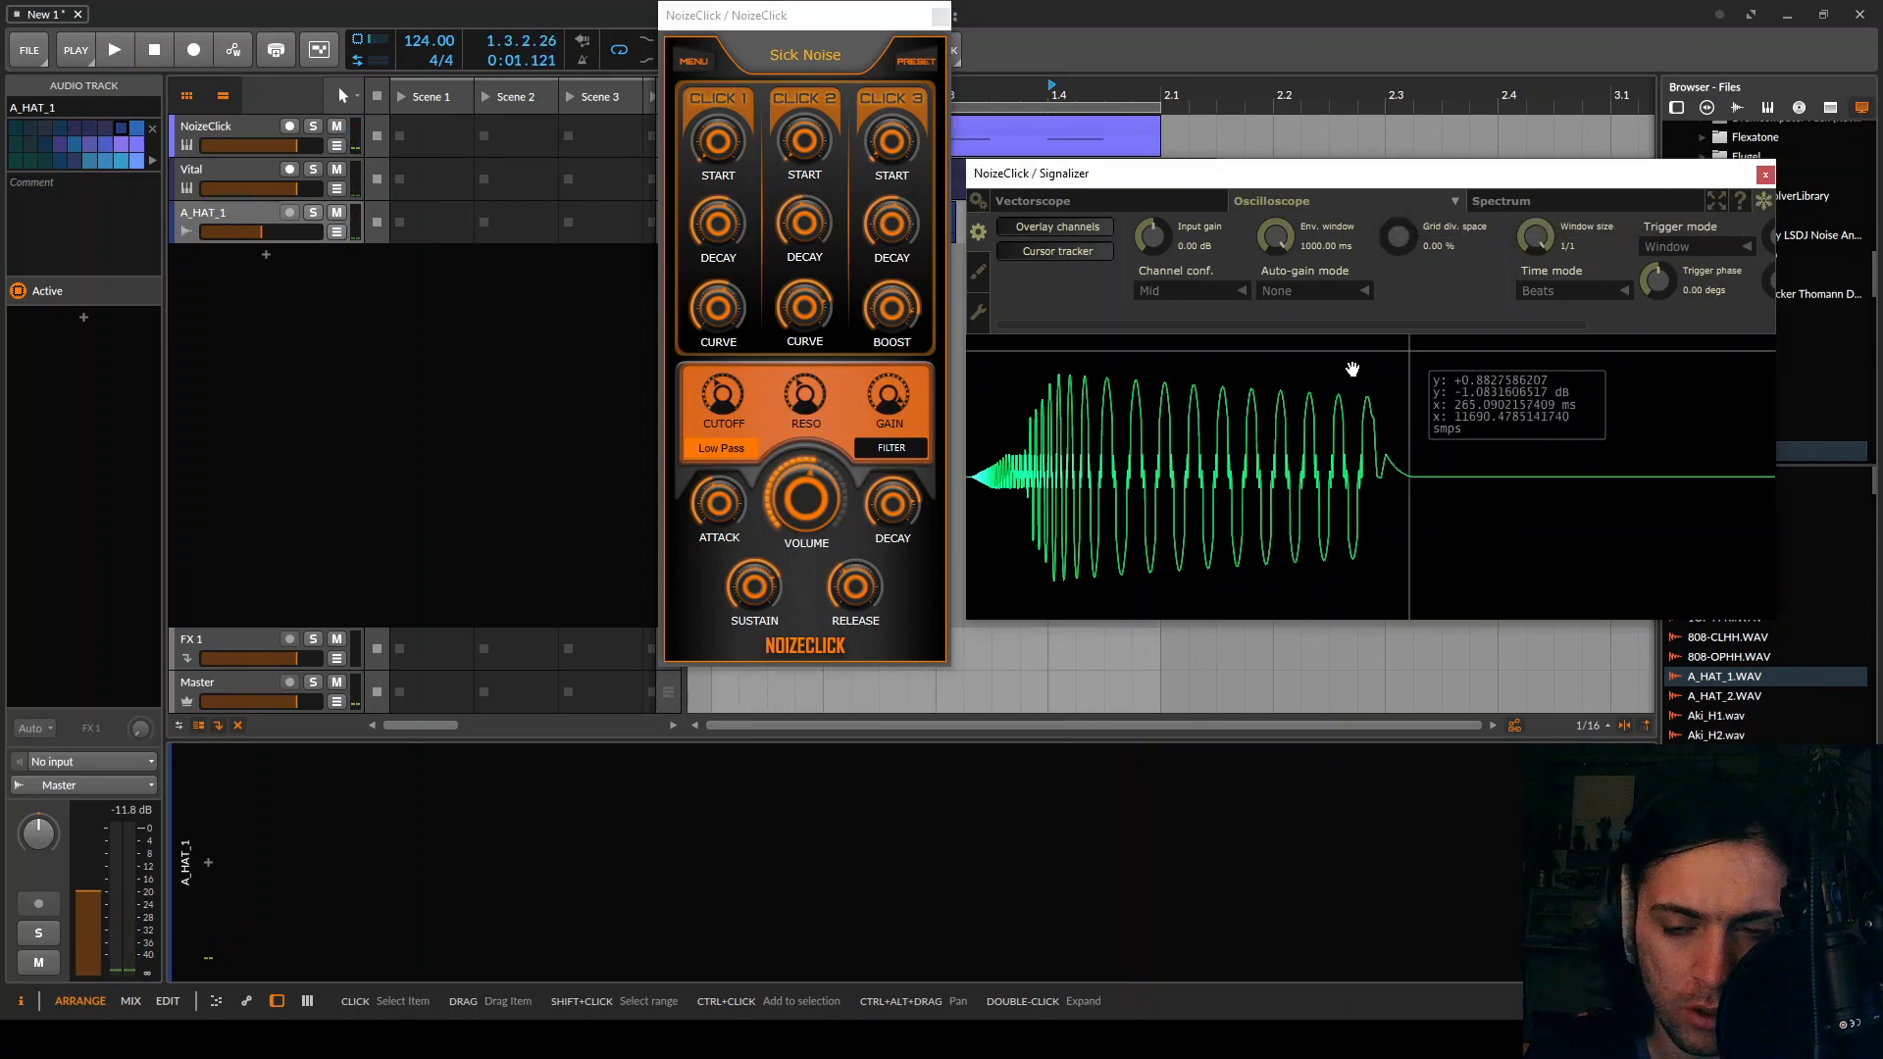
{"action": "scroll", "coordinate": [976, 469], "scroll_direction": "up", "scroll_amount": 5}
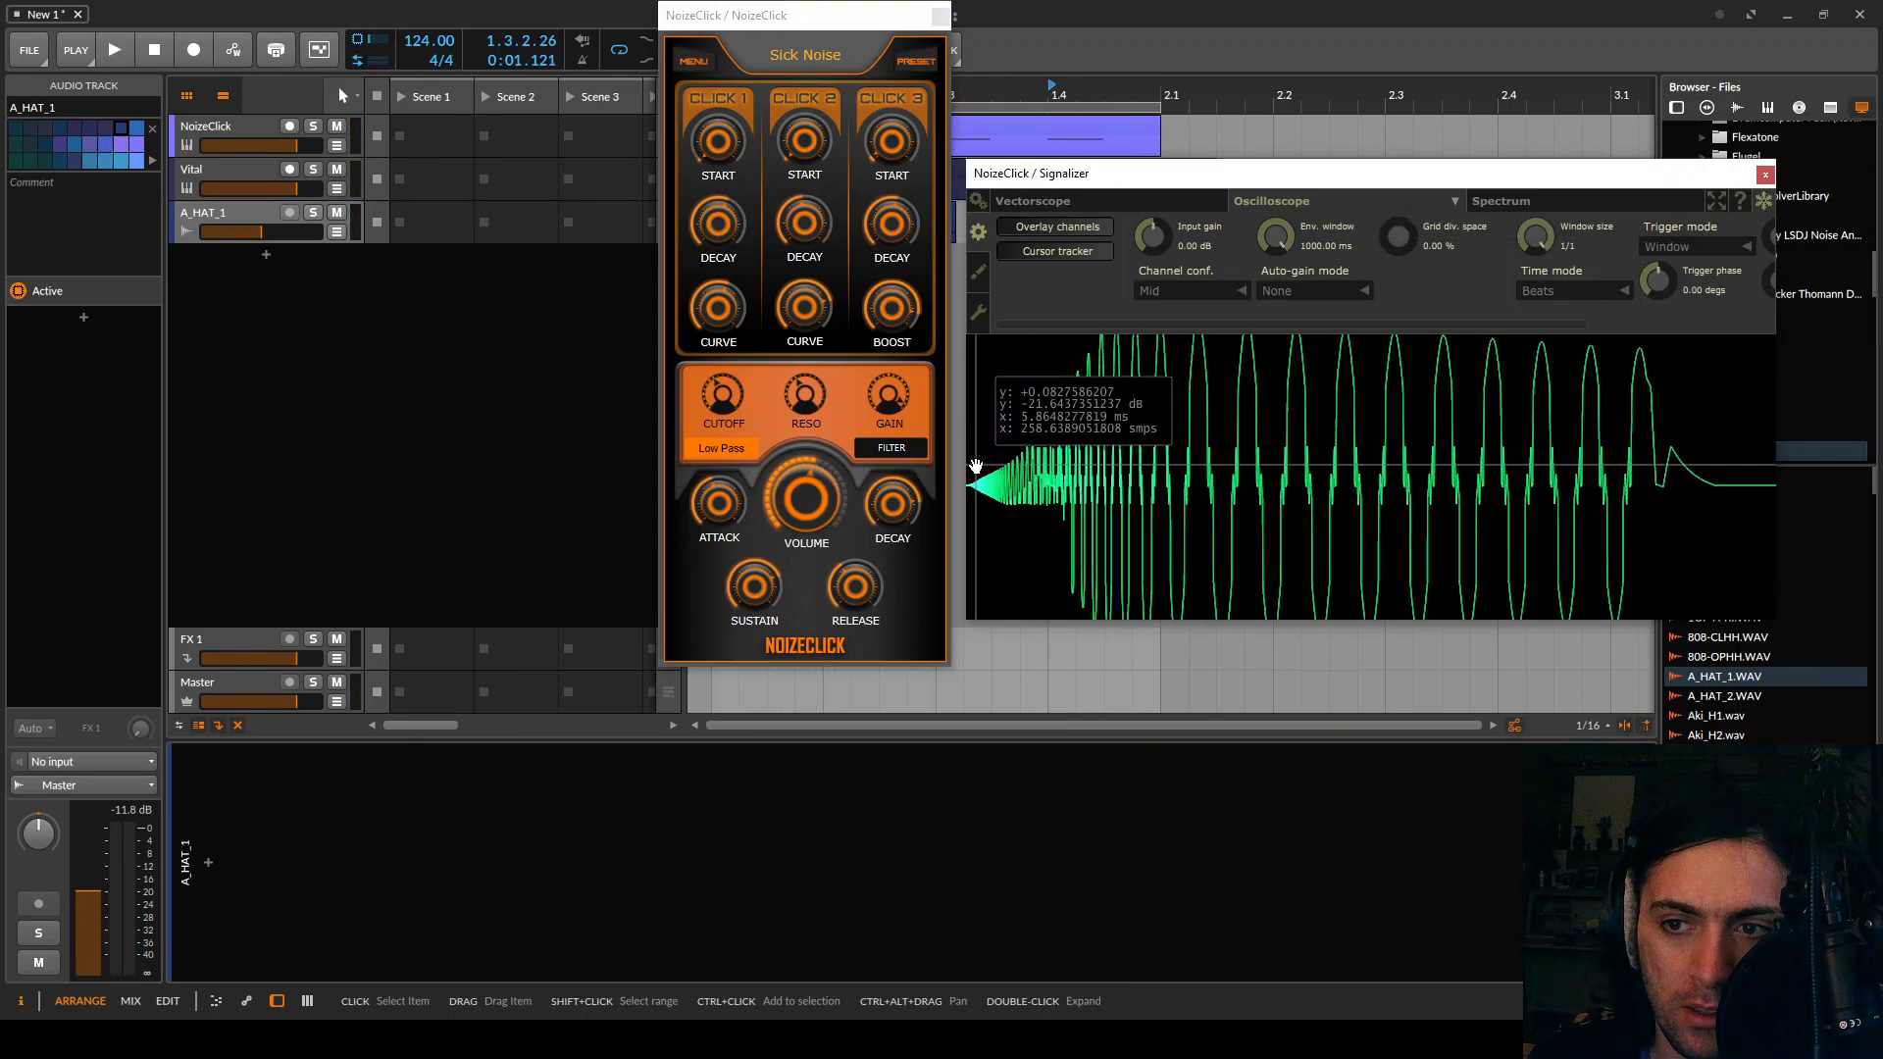
{"action": "left_click_drag", "start_coordinate": [1467, 454], "coordinate": [1517, 481]}
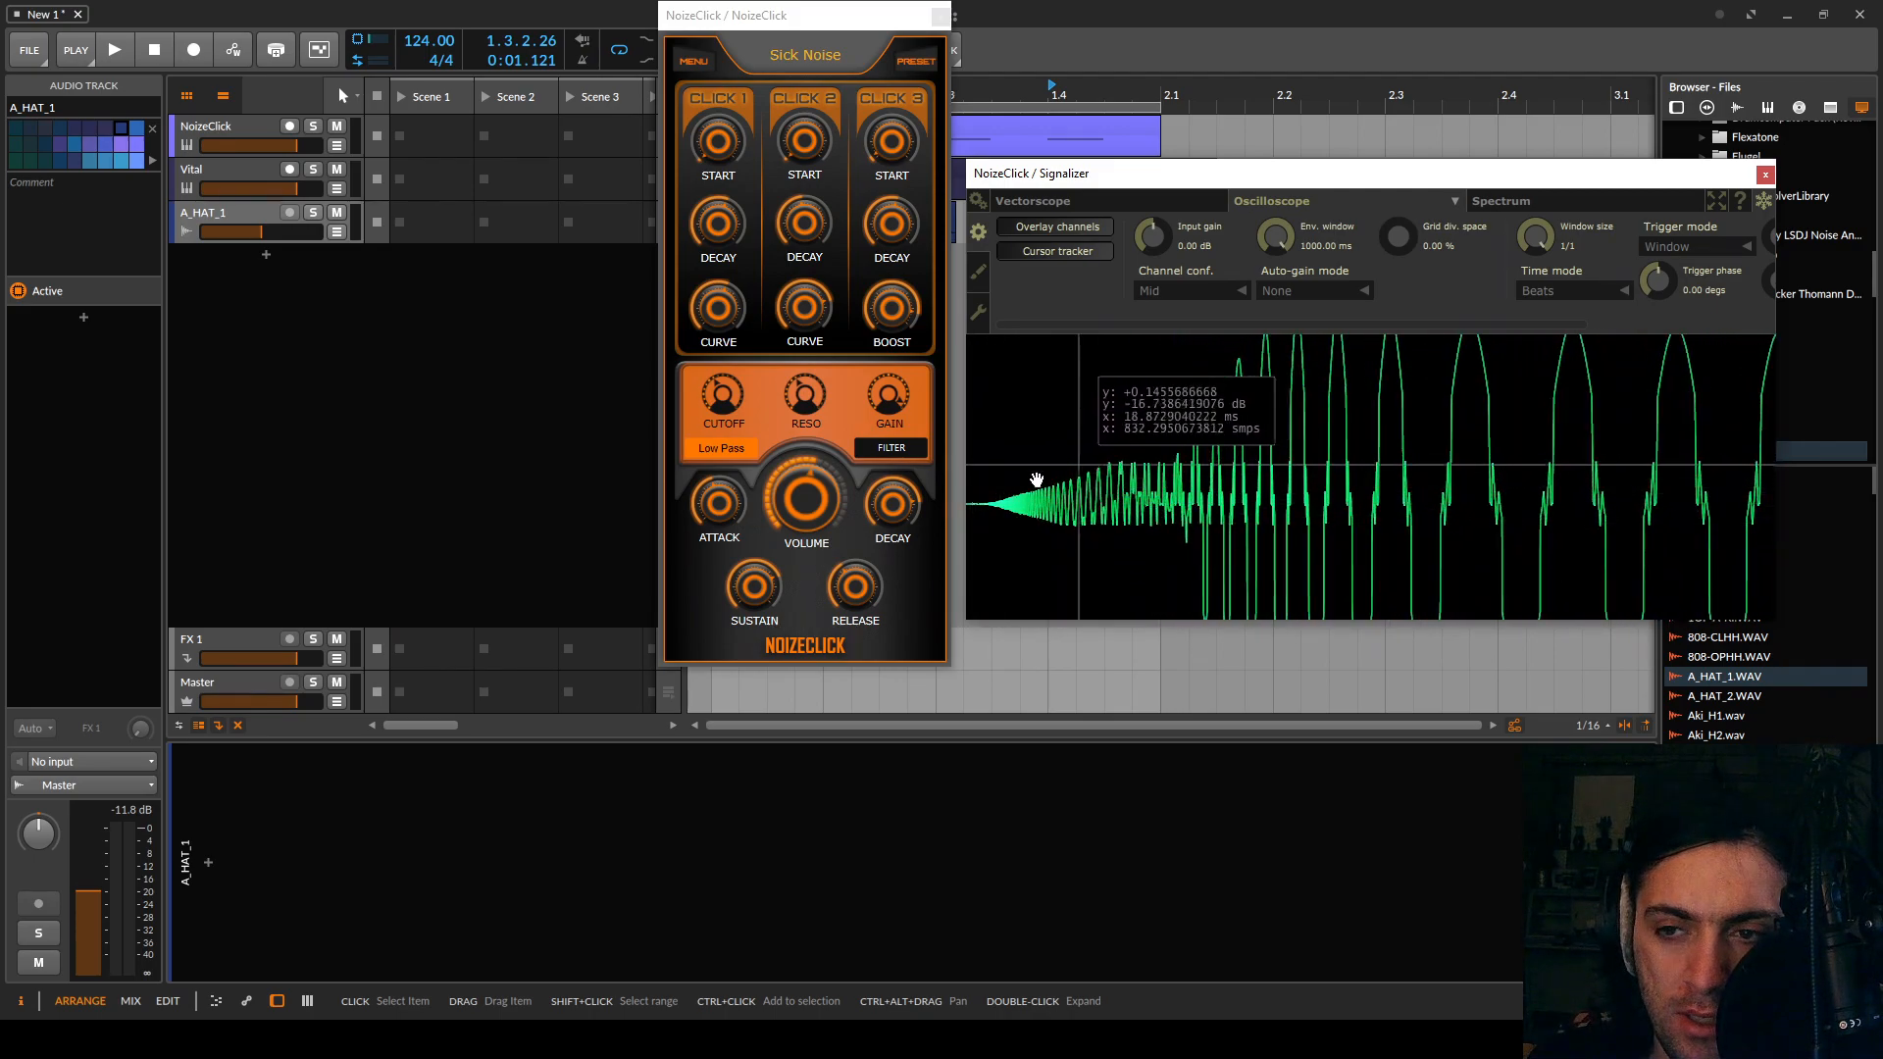
Examine the full frozen kick waveform in Signalizer's oscilloscope and unfreeze the display
{"action": "scroll", "coordinate": [1177, 469], "scroll_direction": "down", "scroll_amount": 3}
{"action": "scroll", "coordinate": [1178, 469], "scroll_direction": "down", "scroll_amount": 2}
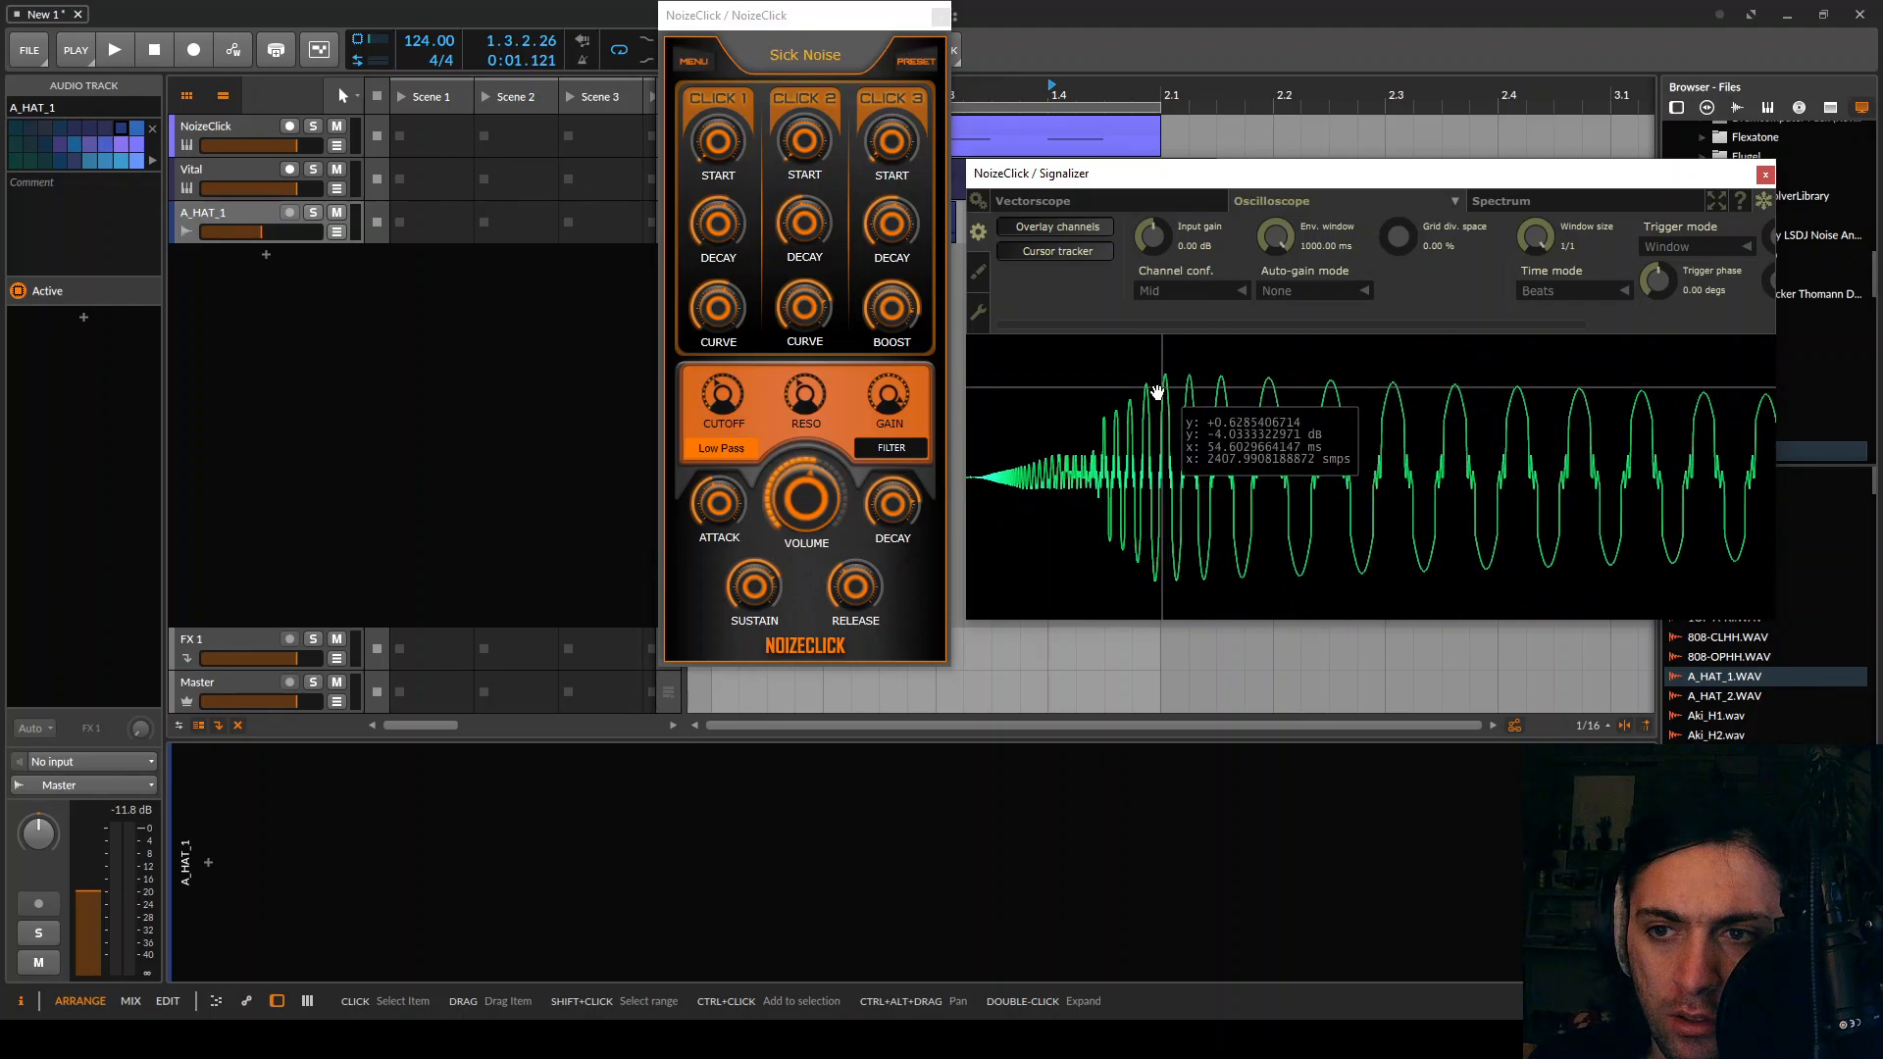
{"action": "left_click", "coordinate": [1762, 203]}
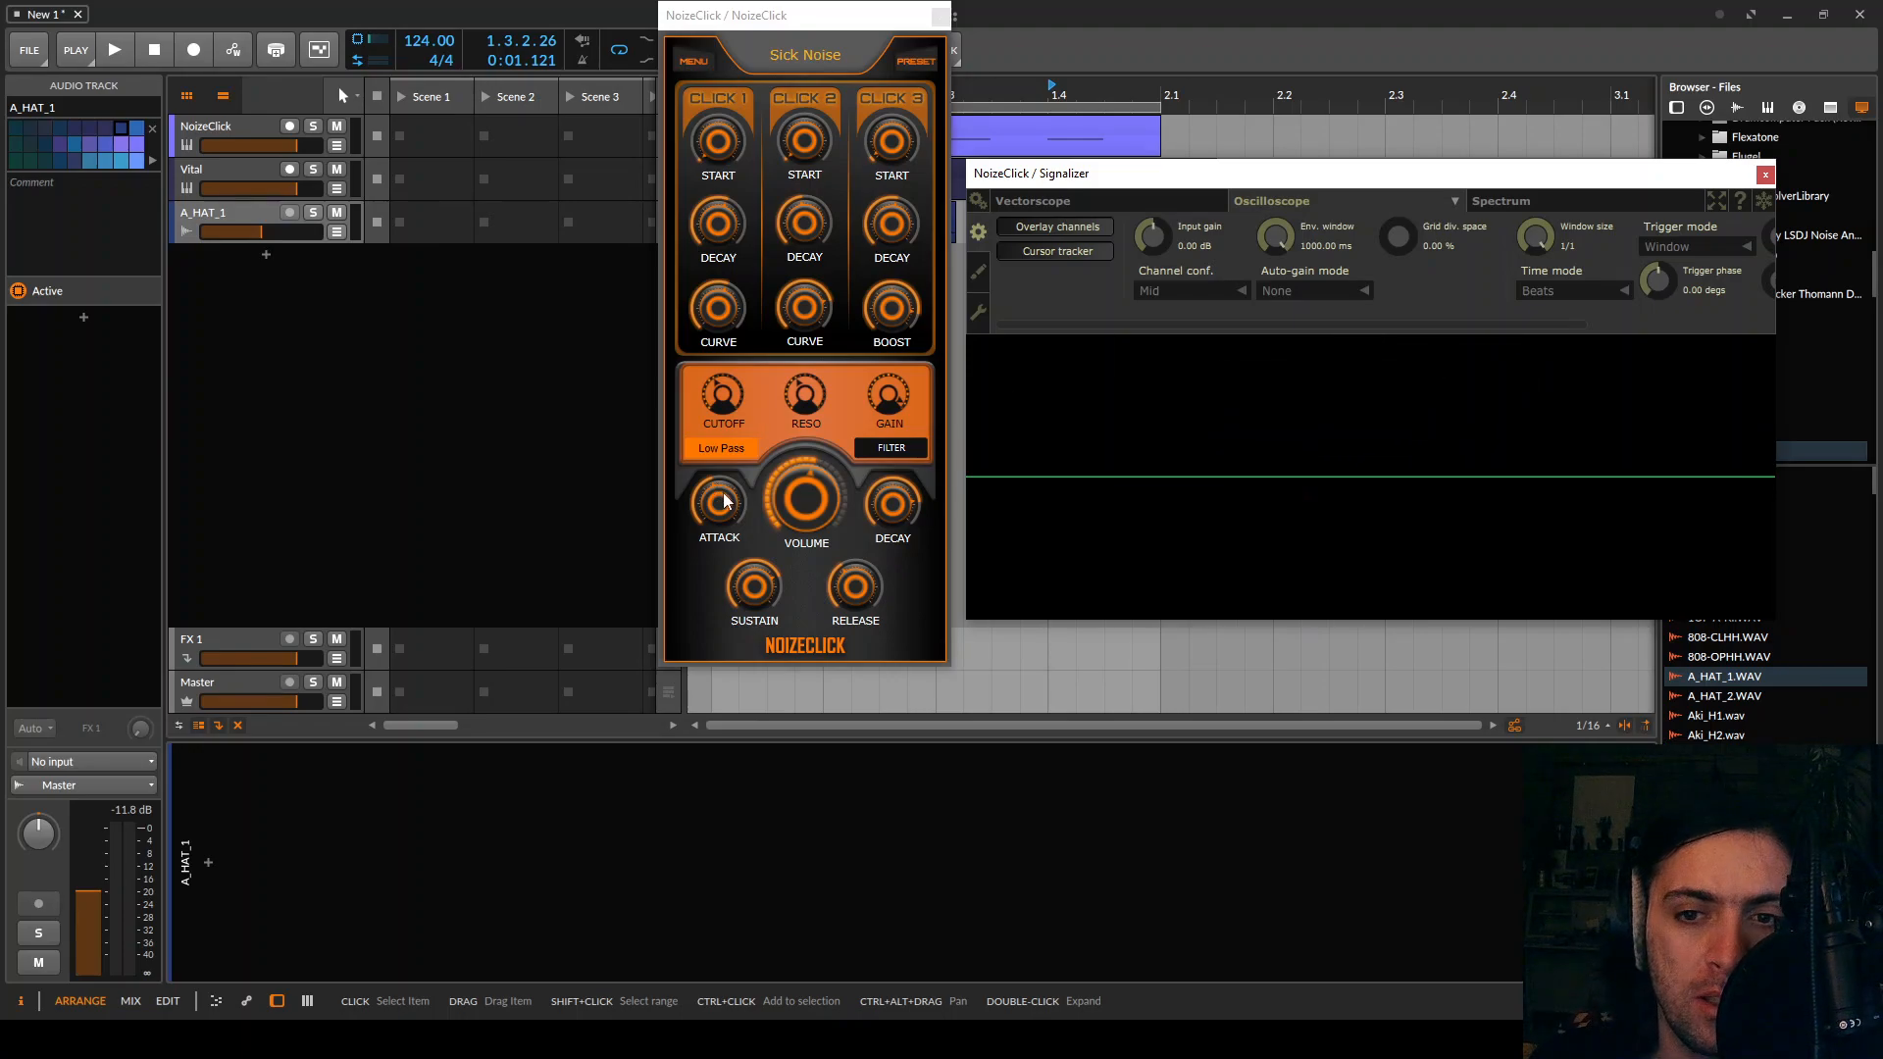
During playback, reshape NoizeClick's envelope with Attack at 3.25, Decay at 4.60 and adjusted Sustain and Release
{"action": "key", "text": "space"}
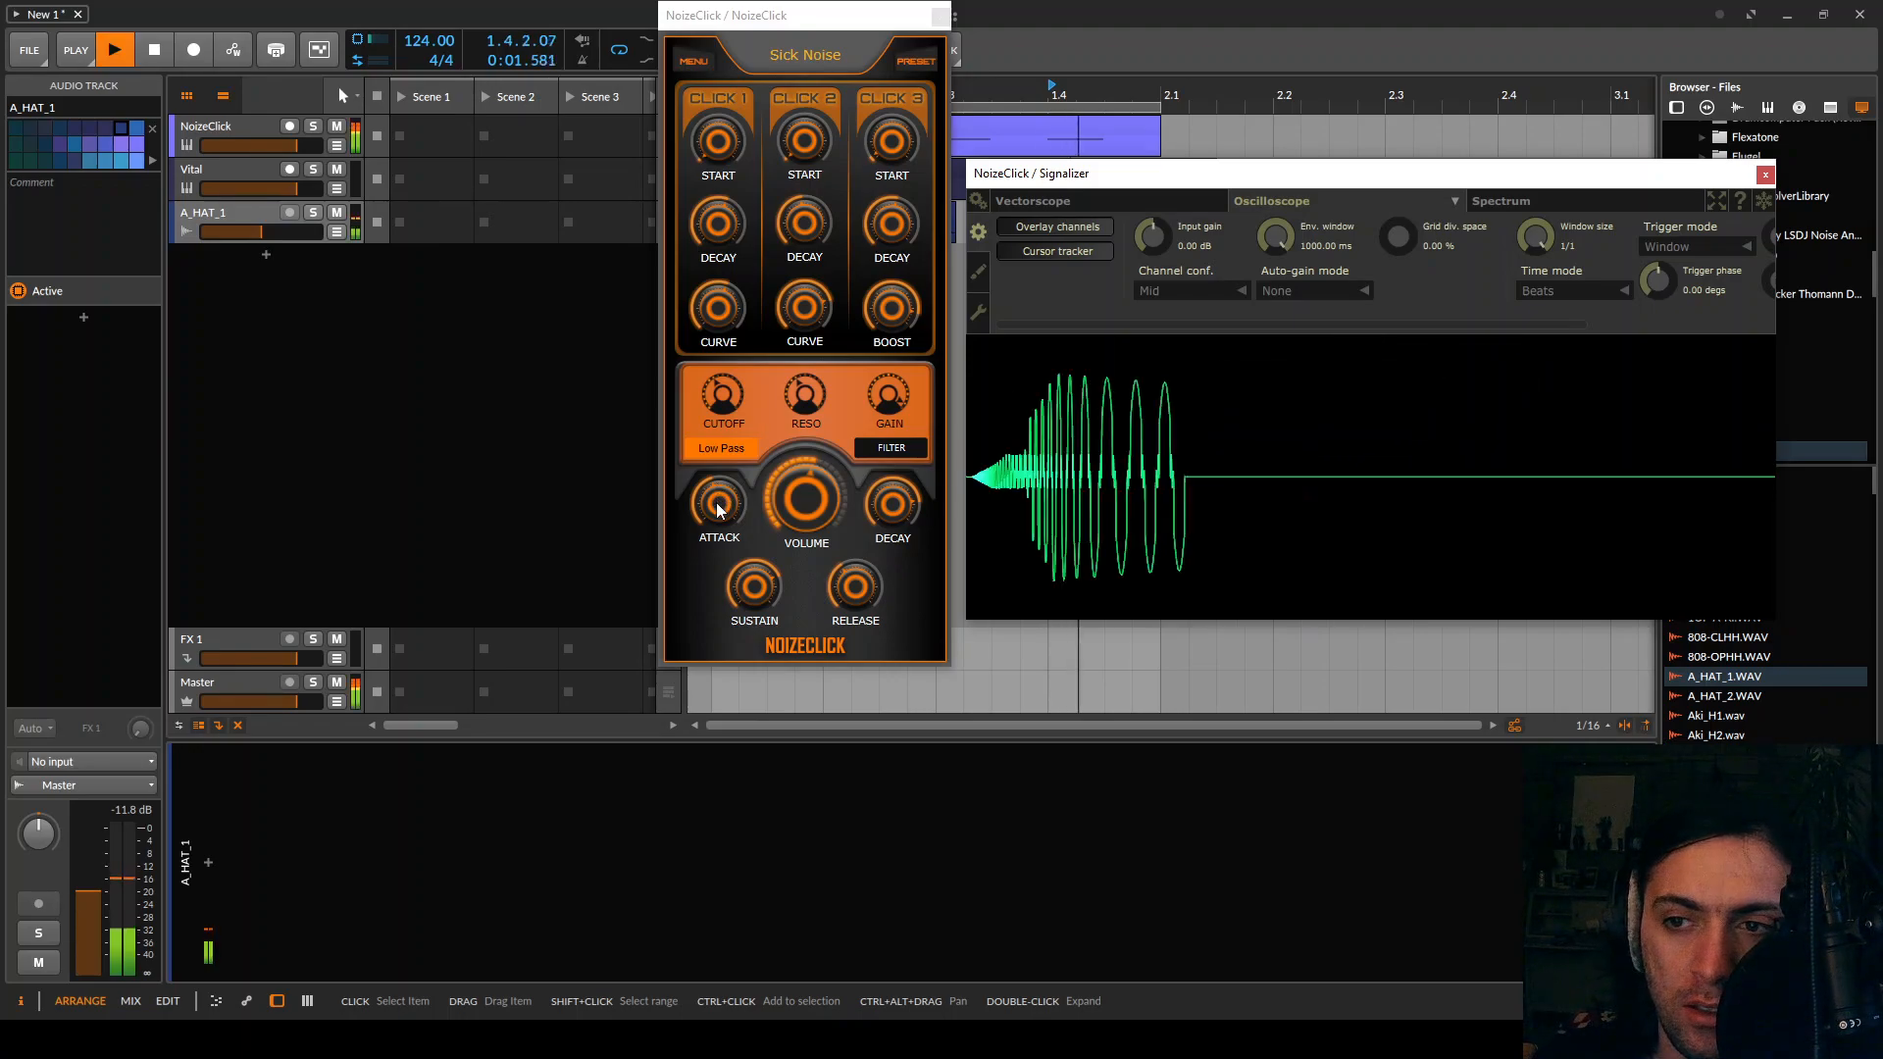
{"action": "left_click_drag", "start_coordinate": [719, 508], "coordinate": [717, 525]}
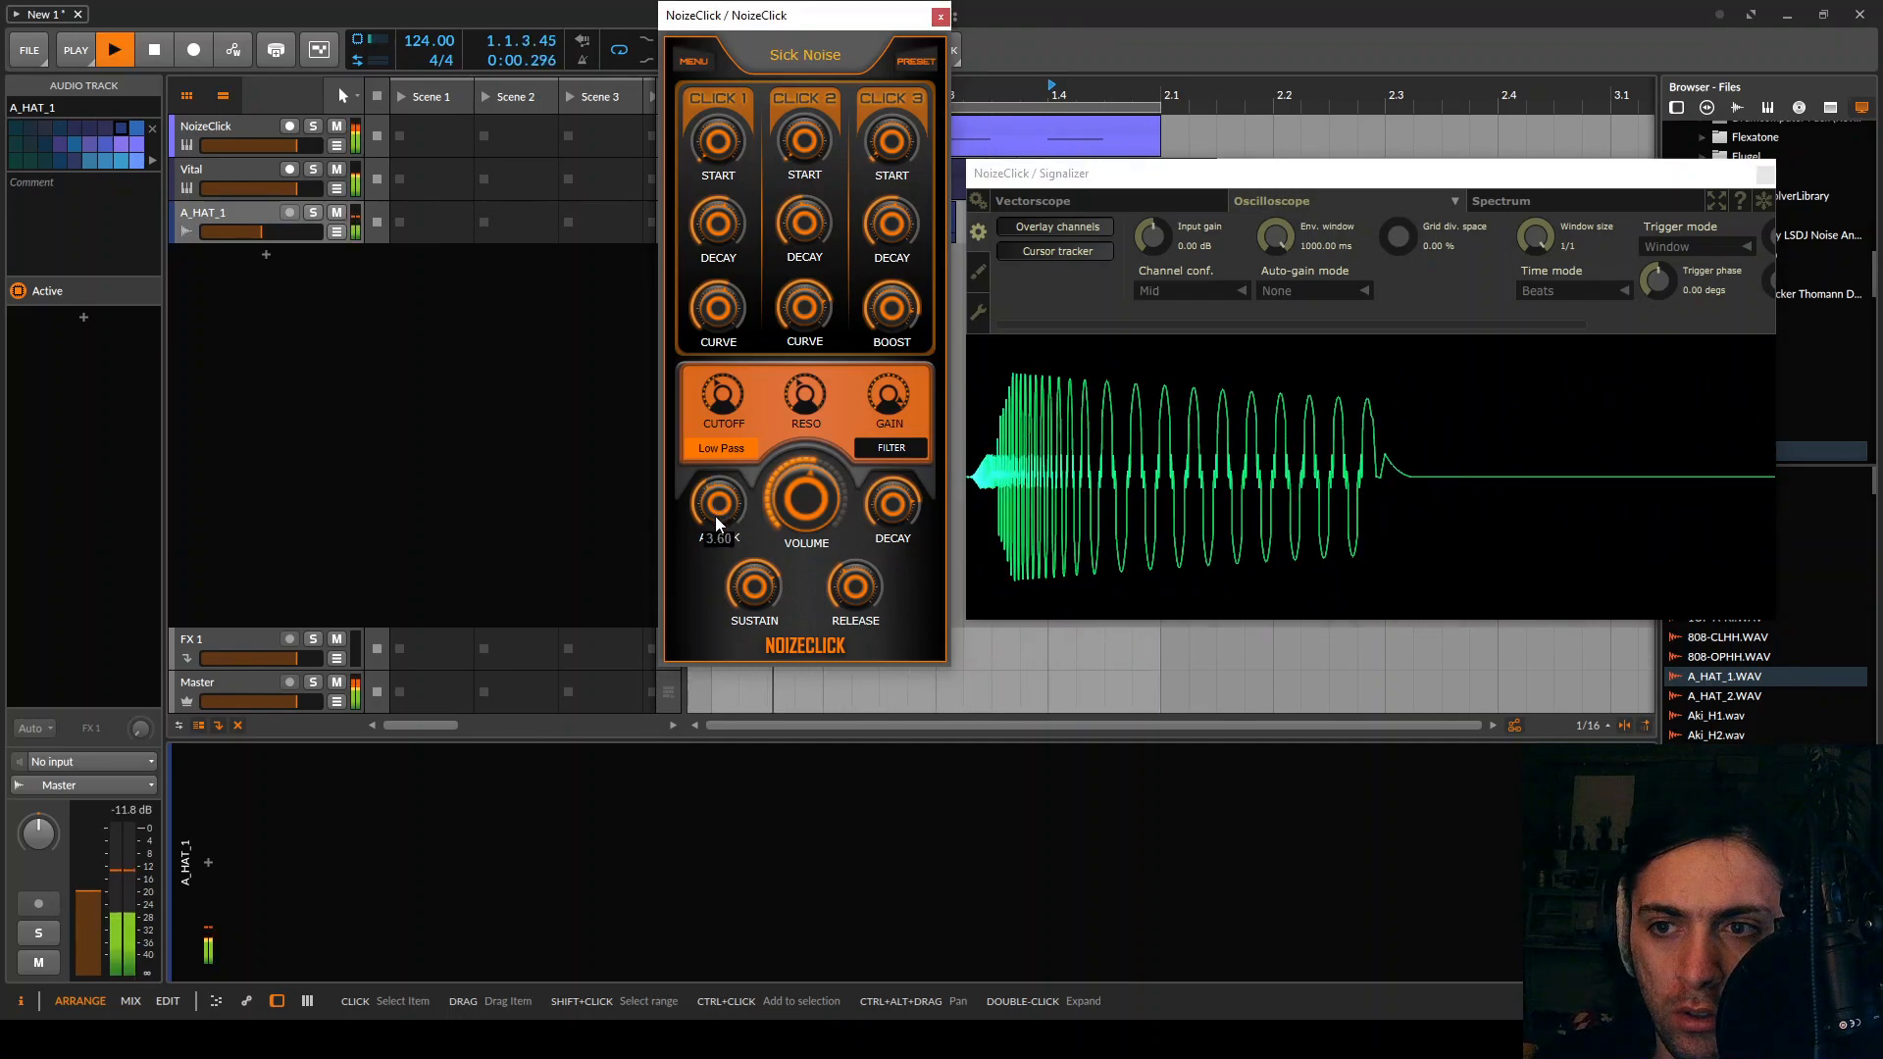
{"action": "left_click_drag", "start_coordinate": [904, 488], "coordinate": [908, 540]}
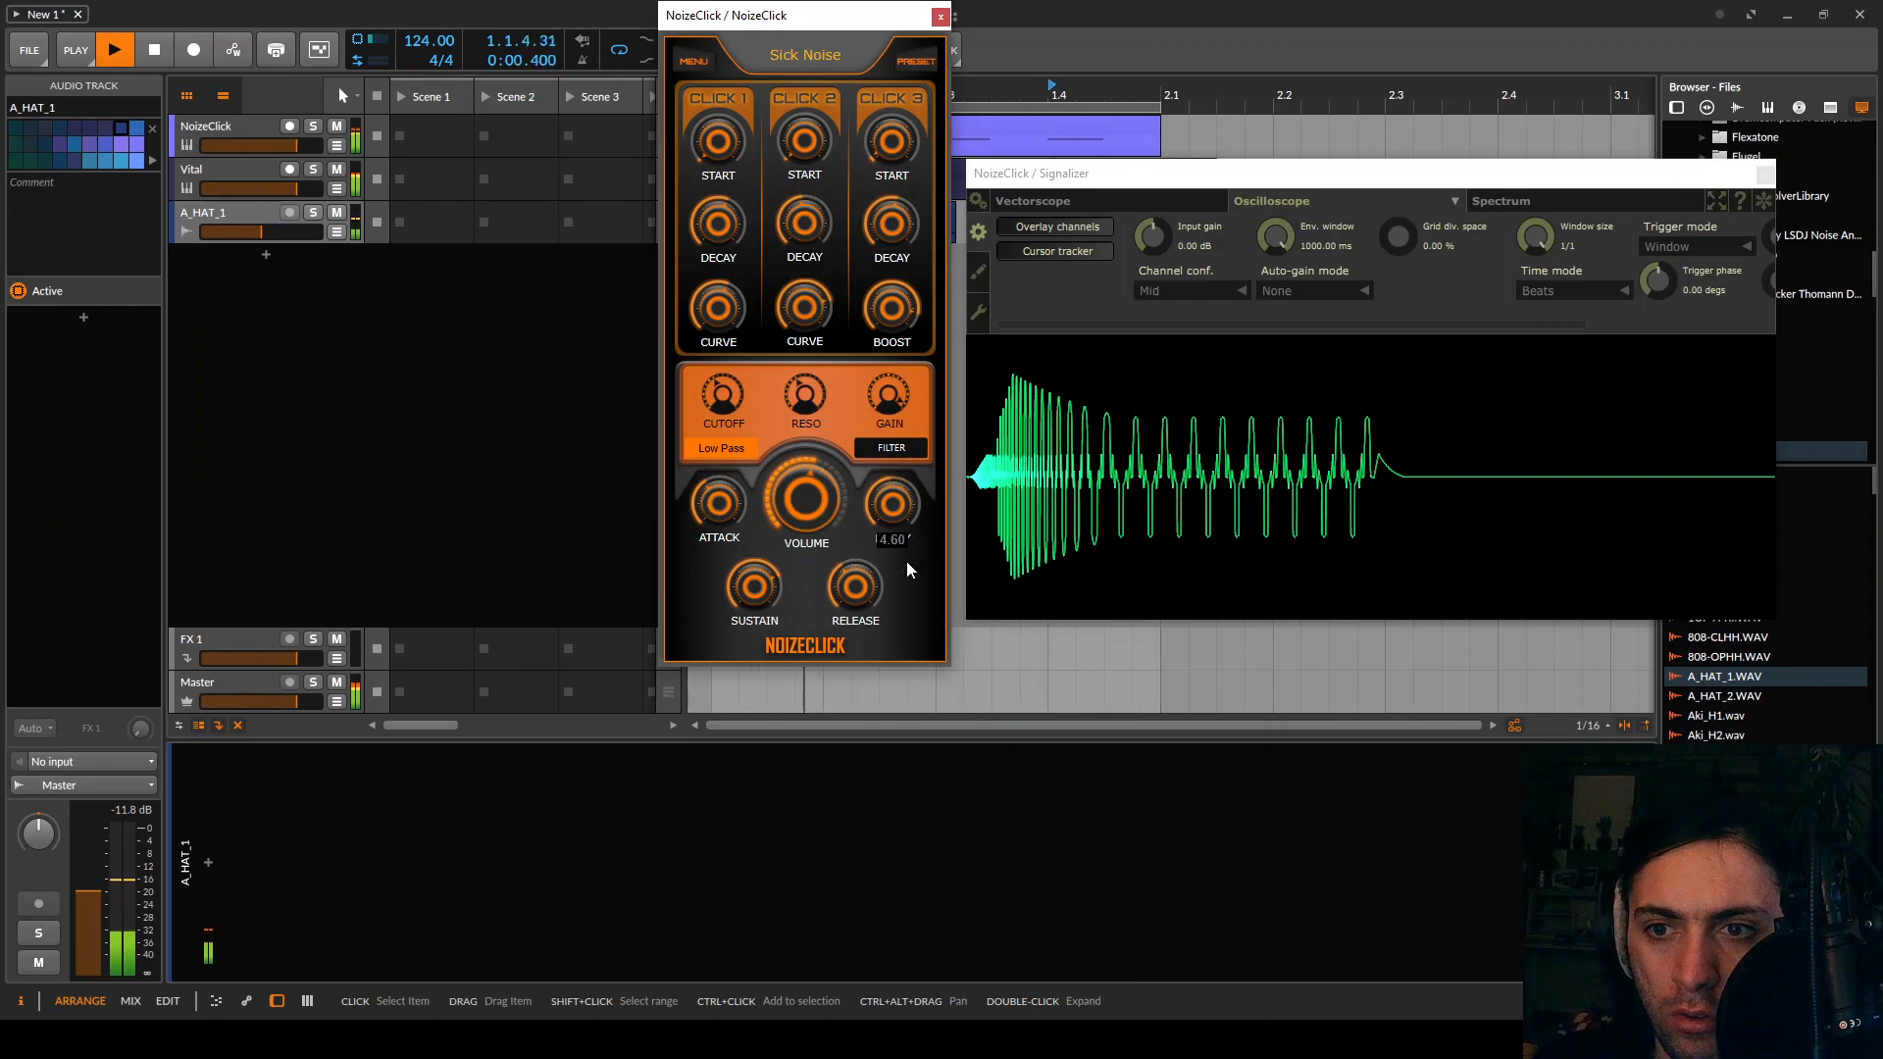
{"action": "mouse_move", "coordinate": [717, 506]}
{"action": "left_mouse_down"}
{"action": "mouse_move", "coordinate": [729, 552]}
{"action": "mouse_move", "coordinate": [738, 513]}
{"action": "left_mouse_up"}
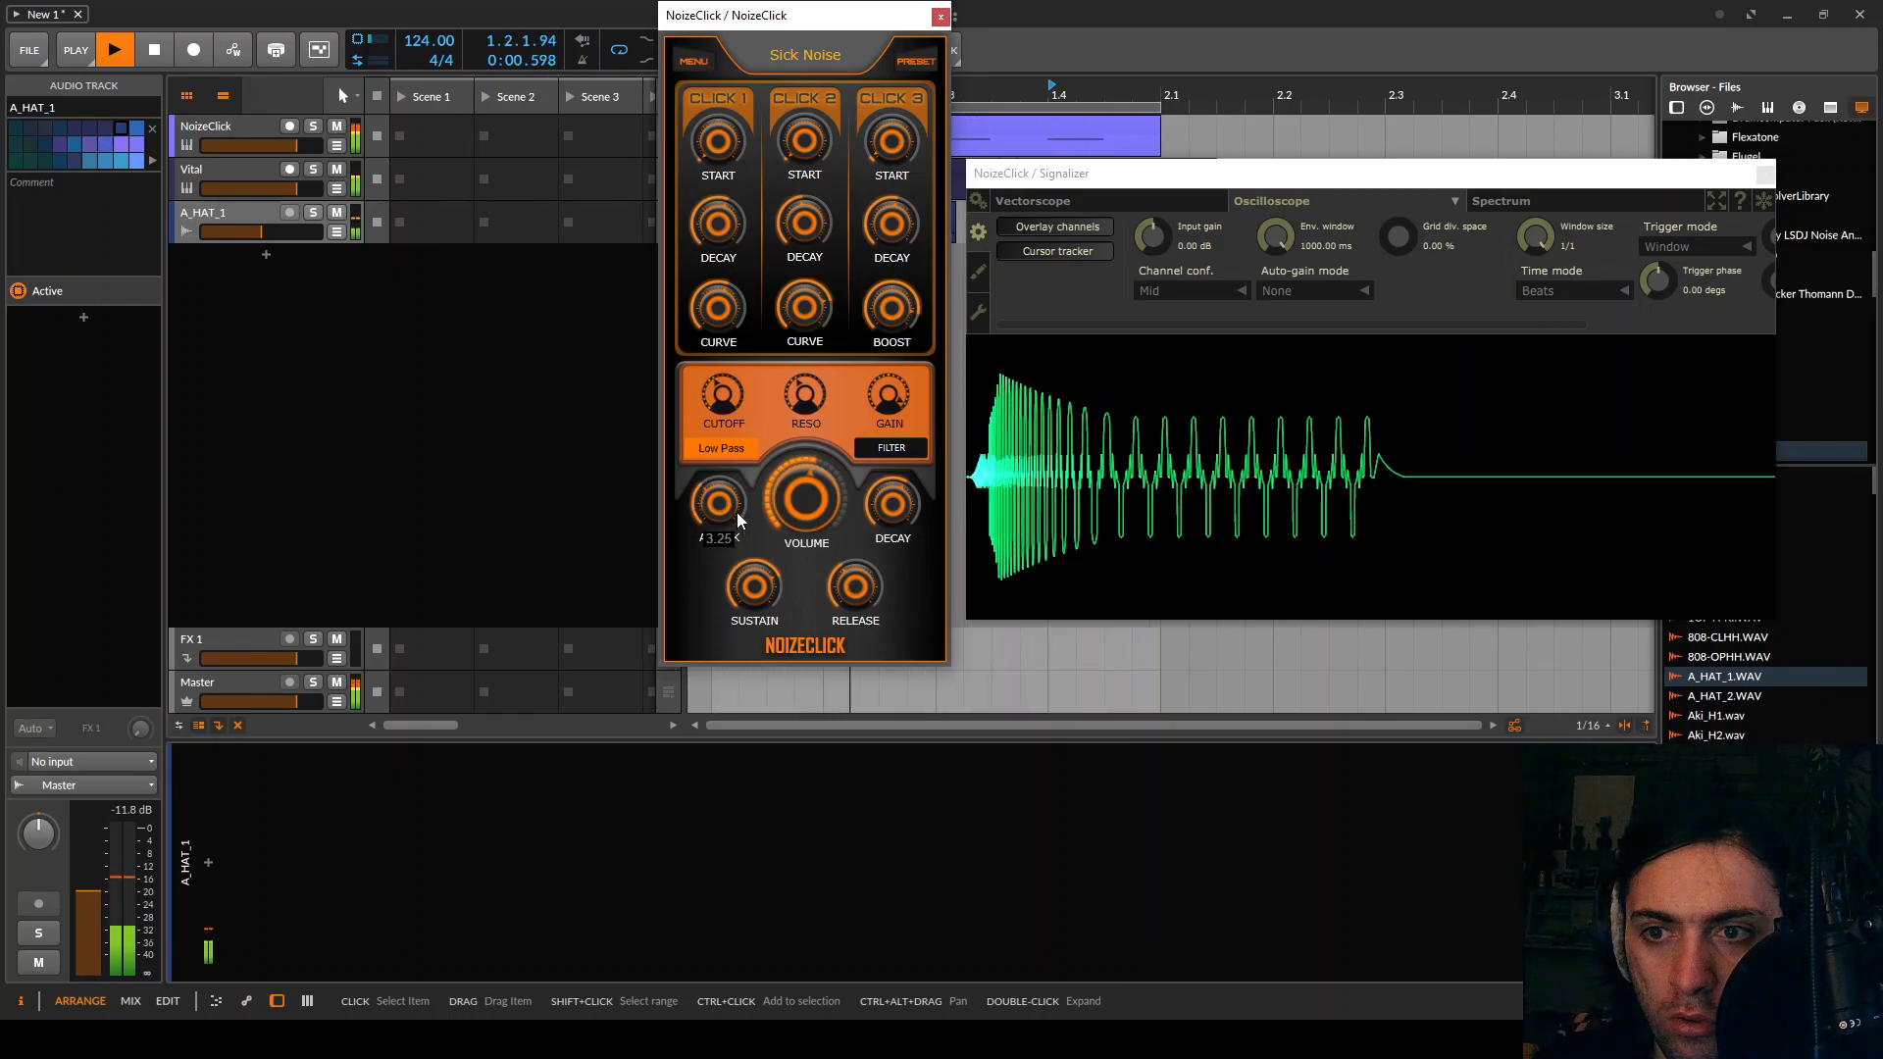
{"action": "left_click_drag", "start_coordinate": [762, 589], "coordinate": [836, 673]}
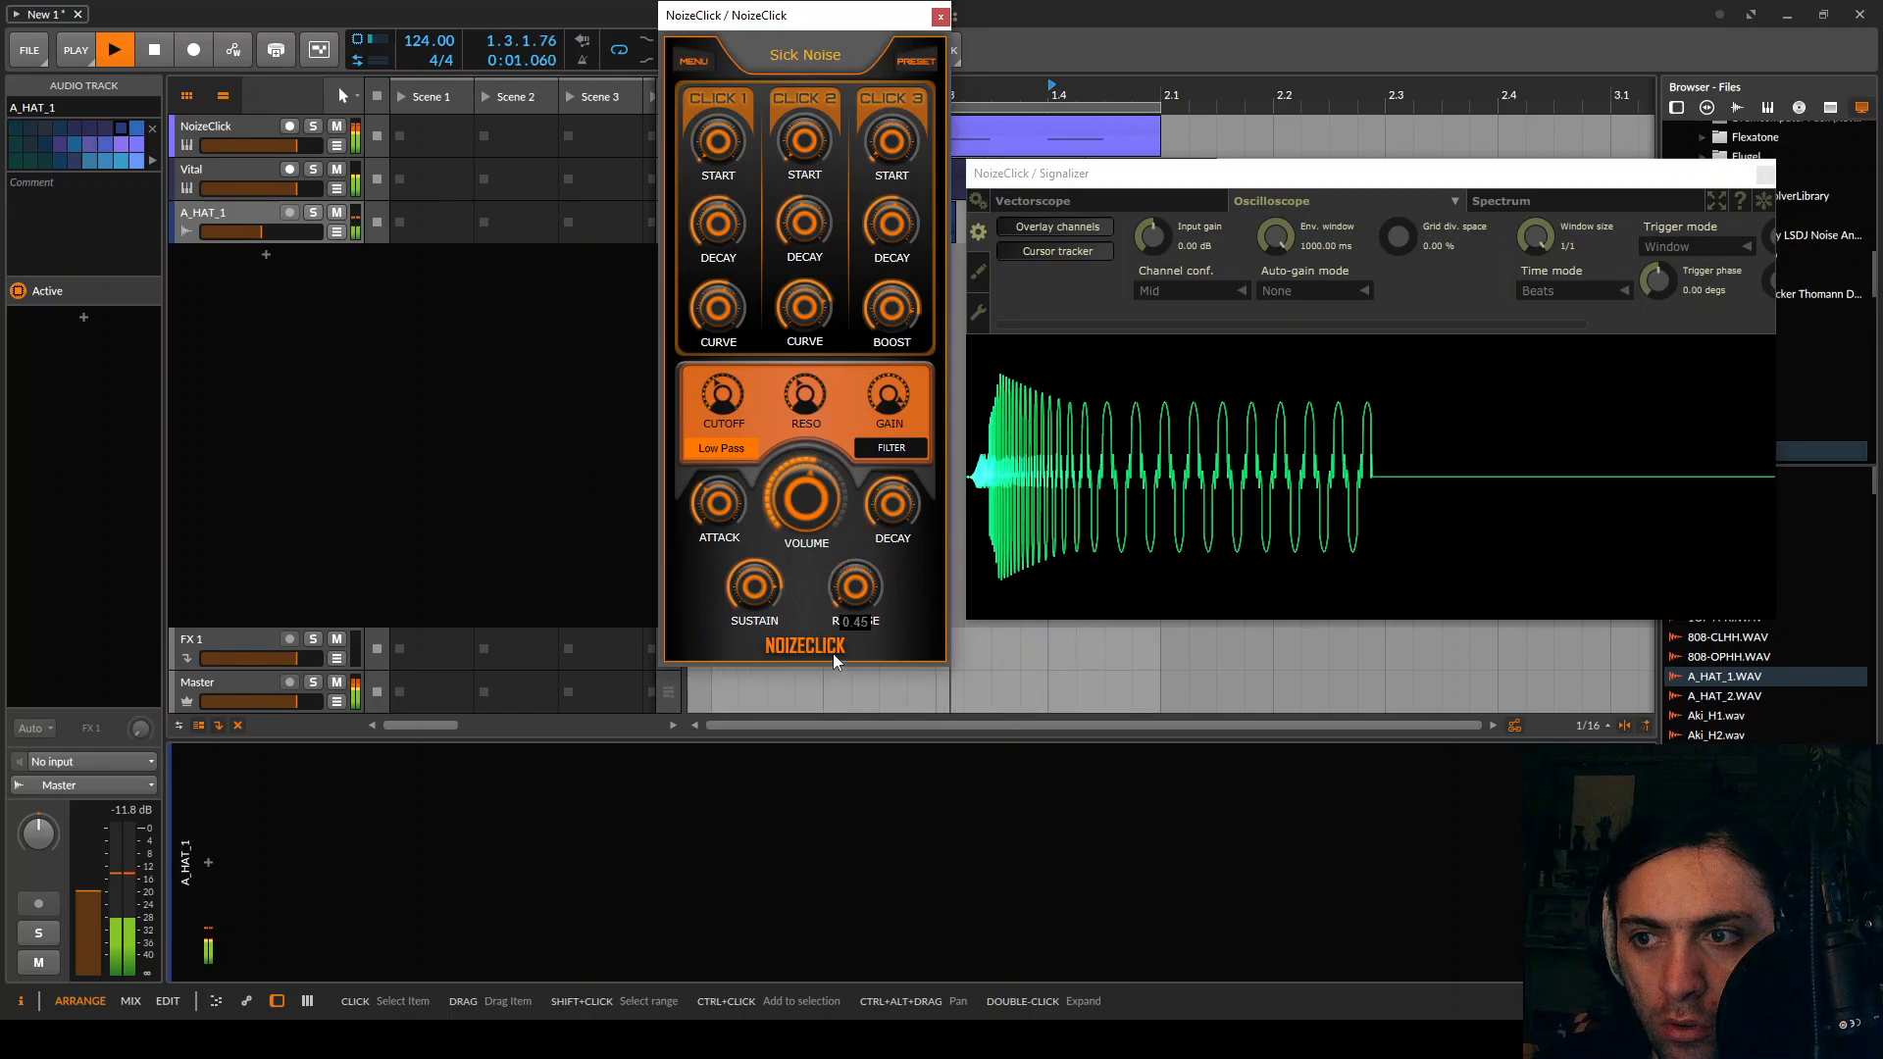
{"action": "left_click_drag", "start_coordinate": [830, 615], "coordinate": [829, 570]}
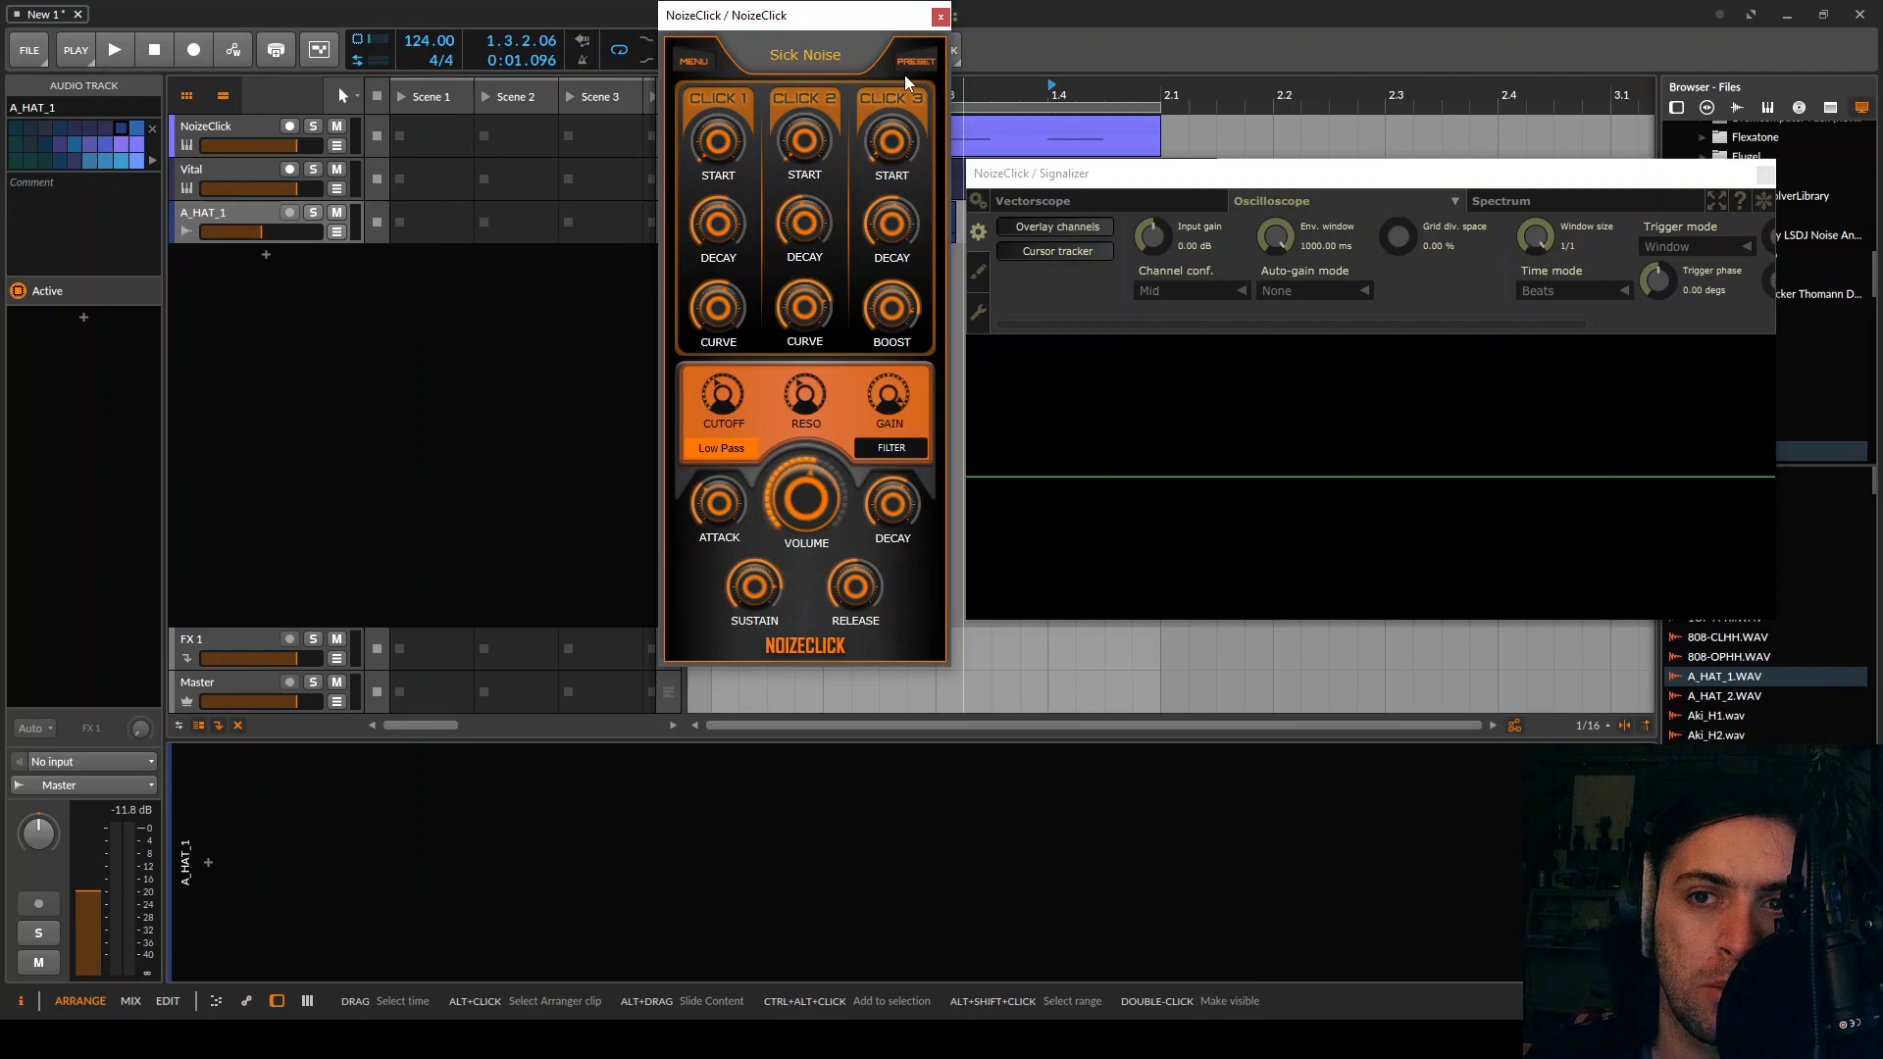
Move the NoizeClick and Signalizer windows off the arranger clips in bar 1
{"action": "left_click_drag", "start_coordinate": [847, 21], "coordinate": [905, 119]}
{"action": "left_click_drag", "start_coordinate": [1571, 177], "coordinate": [1658, 196]}
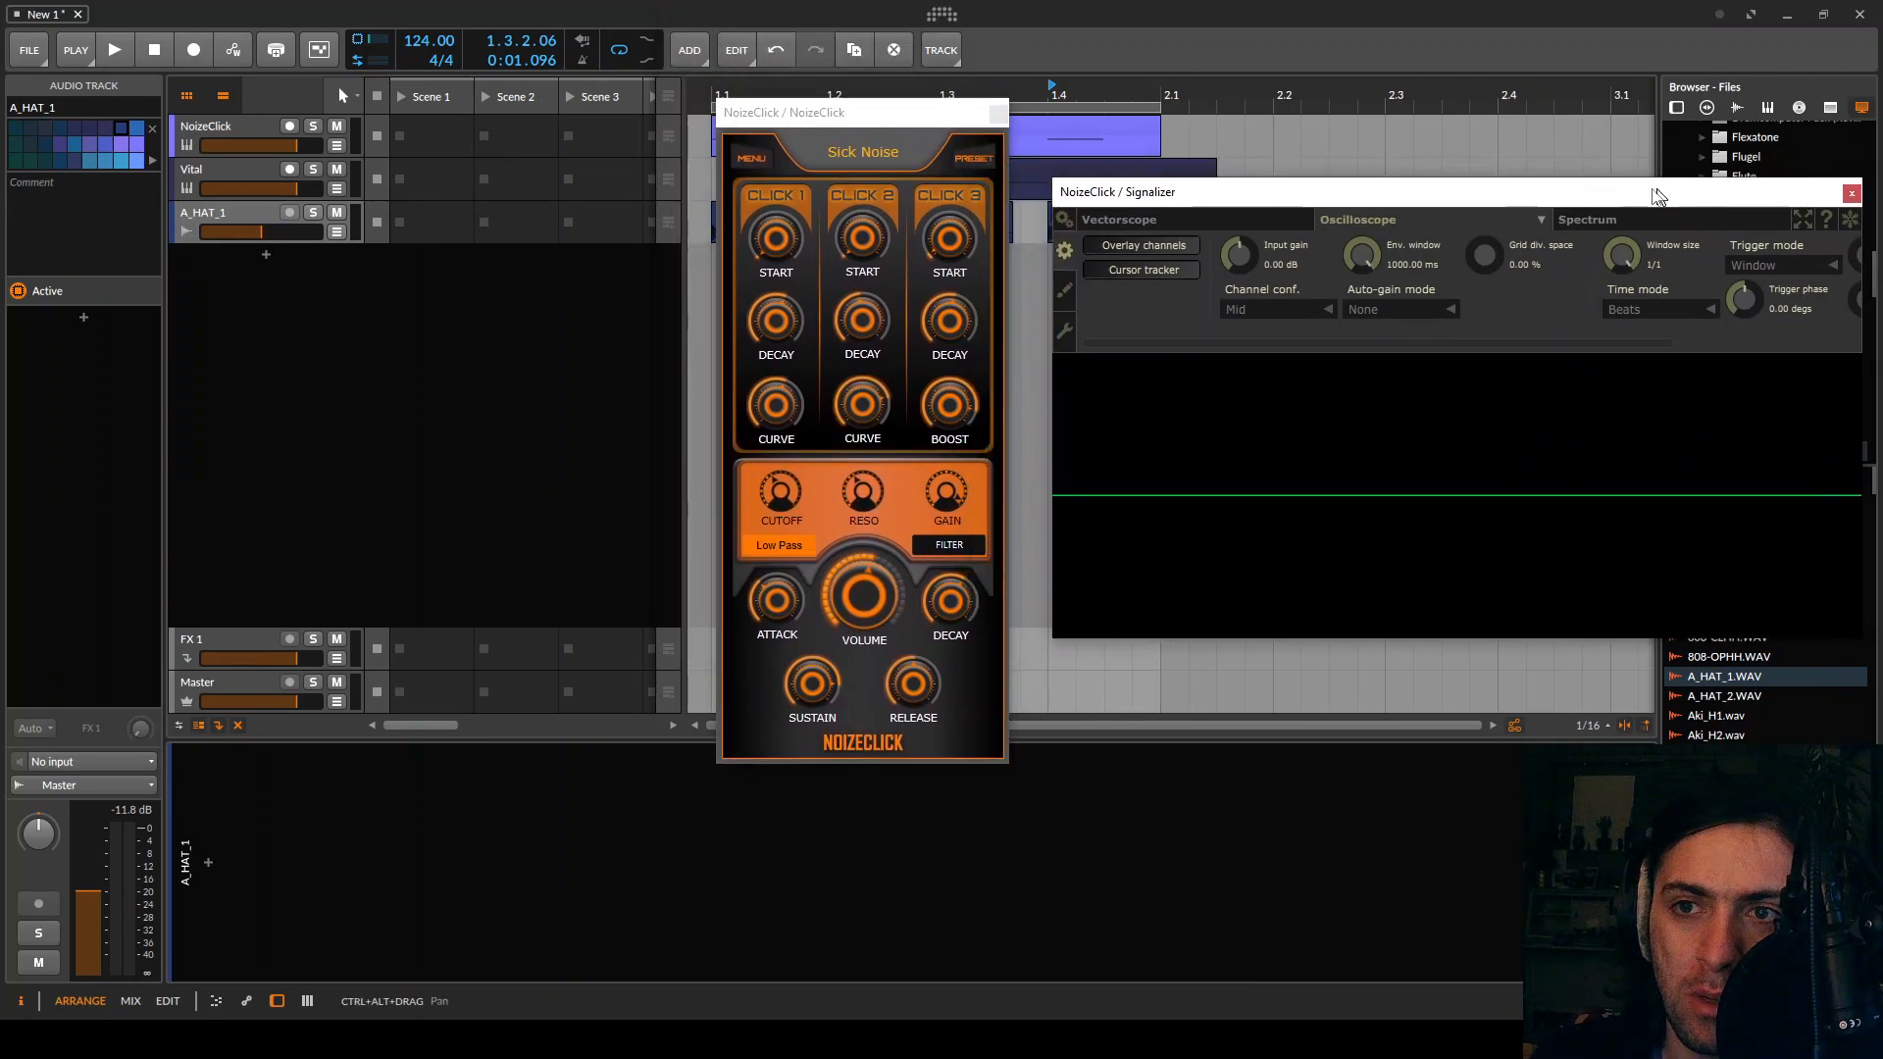
{"action": "left_click_drag", "start_coordinate": [939, 114], "coordinate": [1314, 268]}
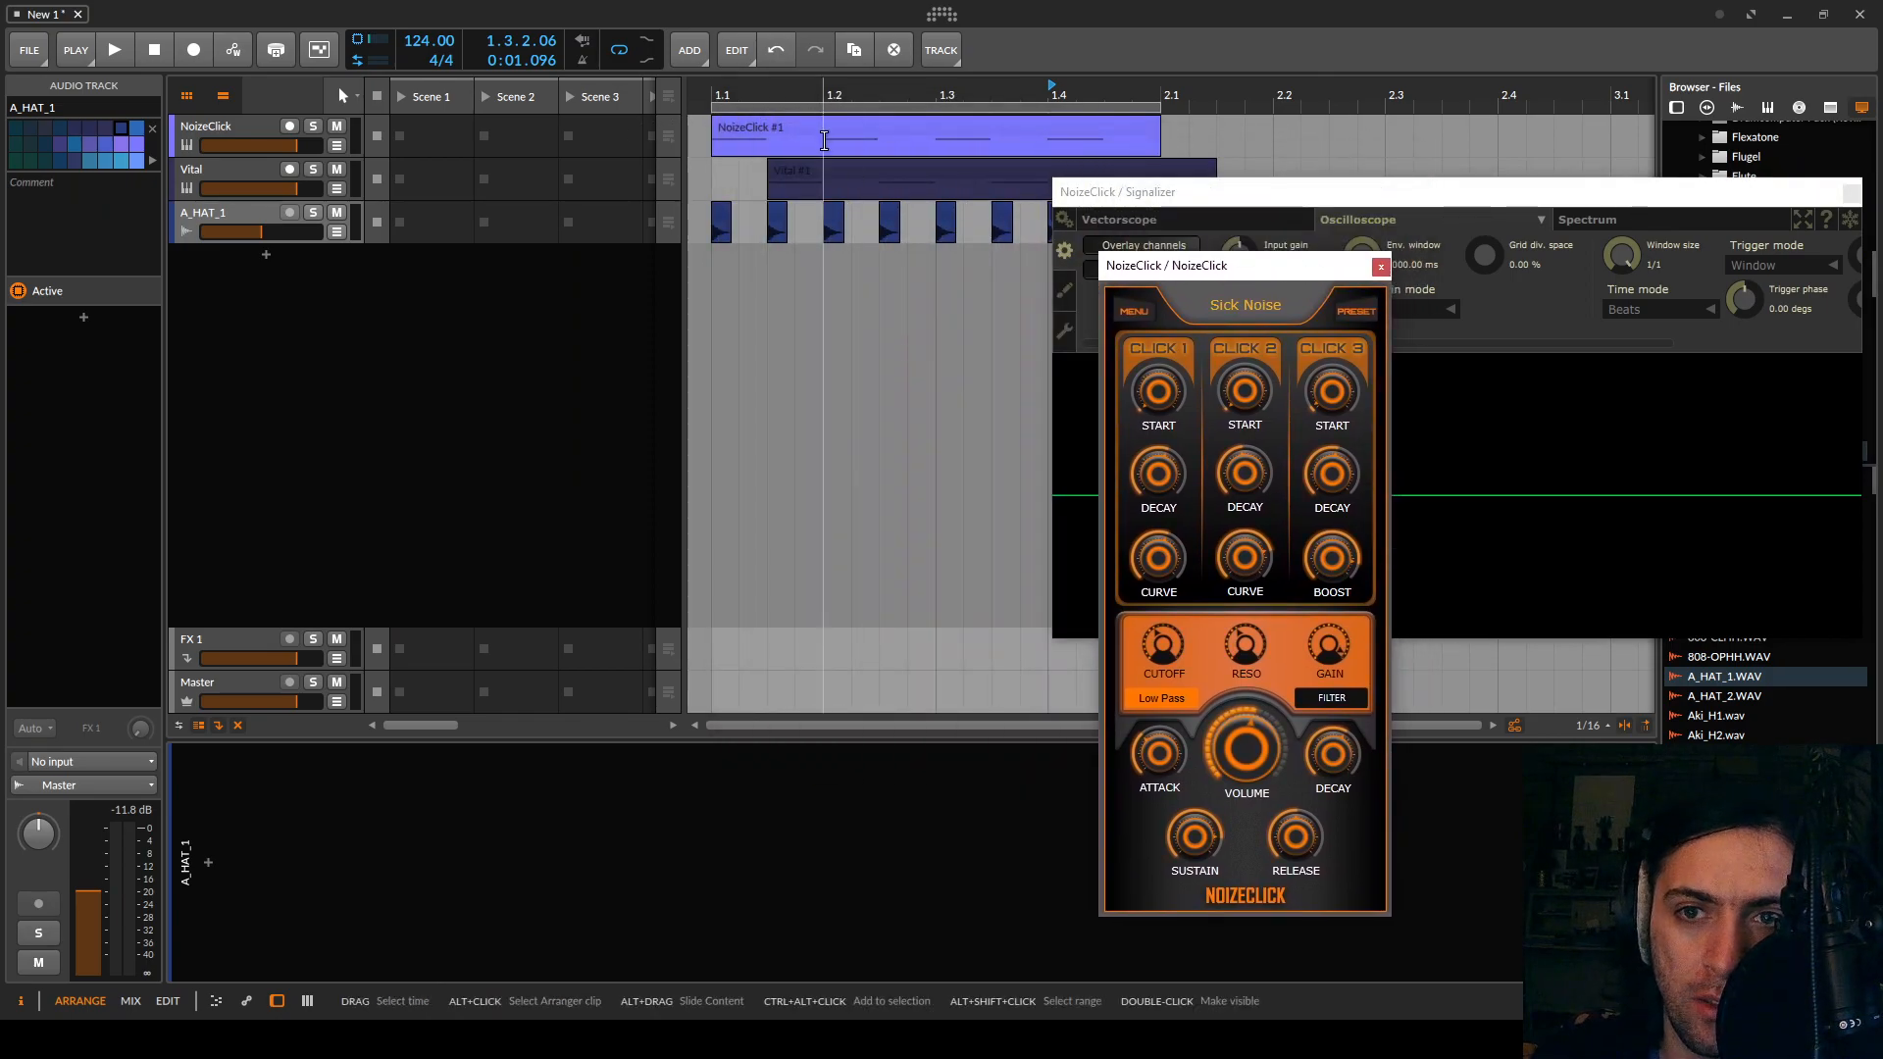
Bounce the NoizeClick #1 clip to a new audio track as Post-Fader 24-bit and mute the NoizeClick track
{"action": "right_click", "coordinate": [755, 129]}
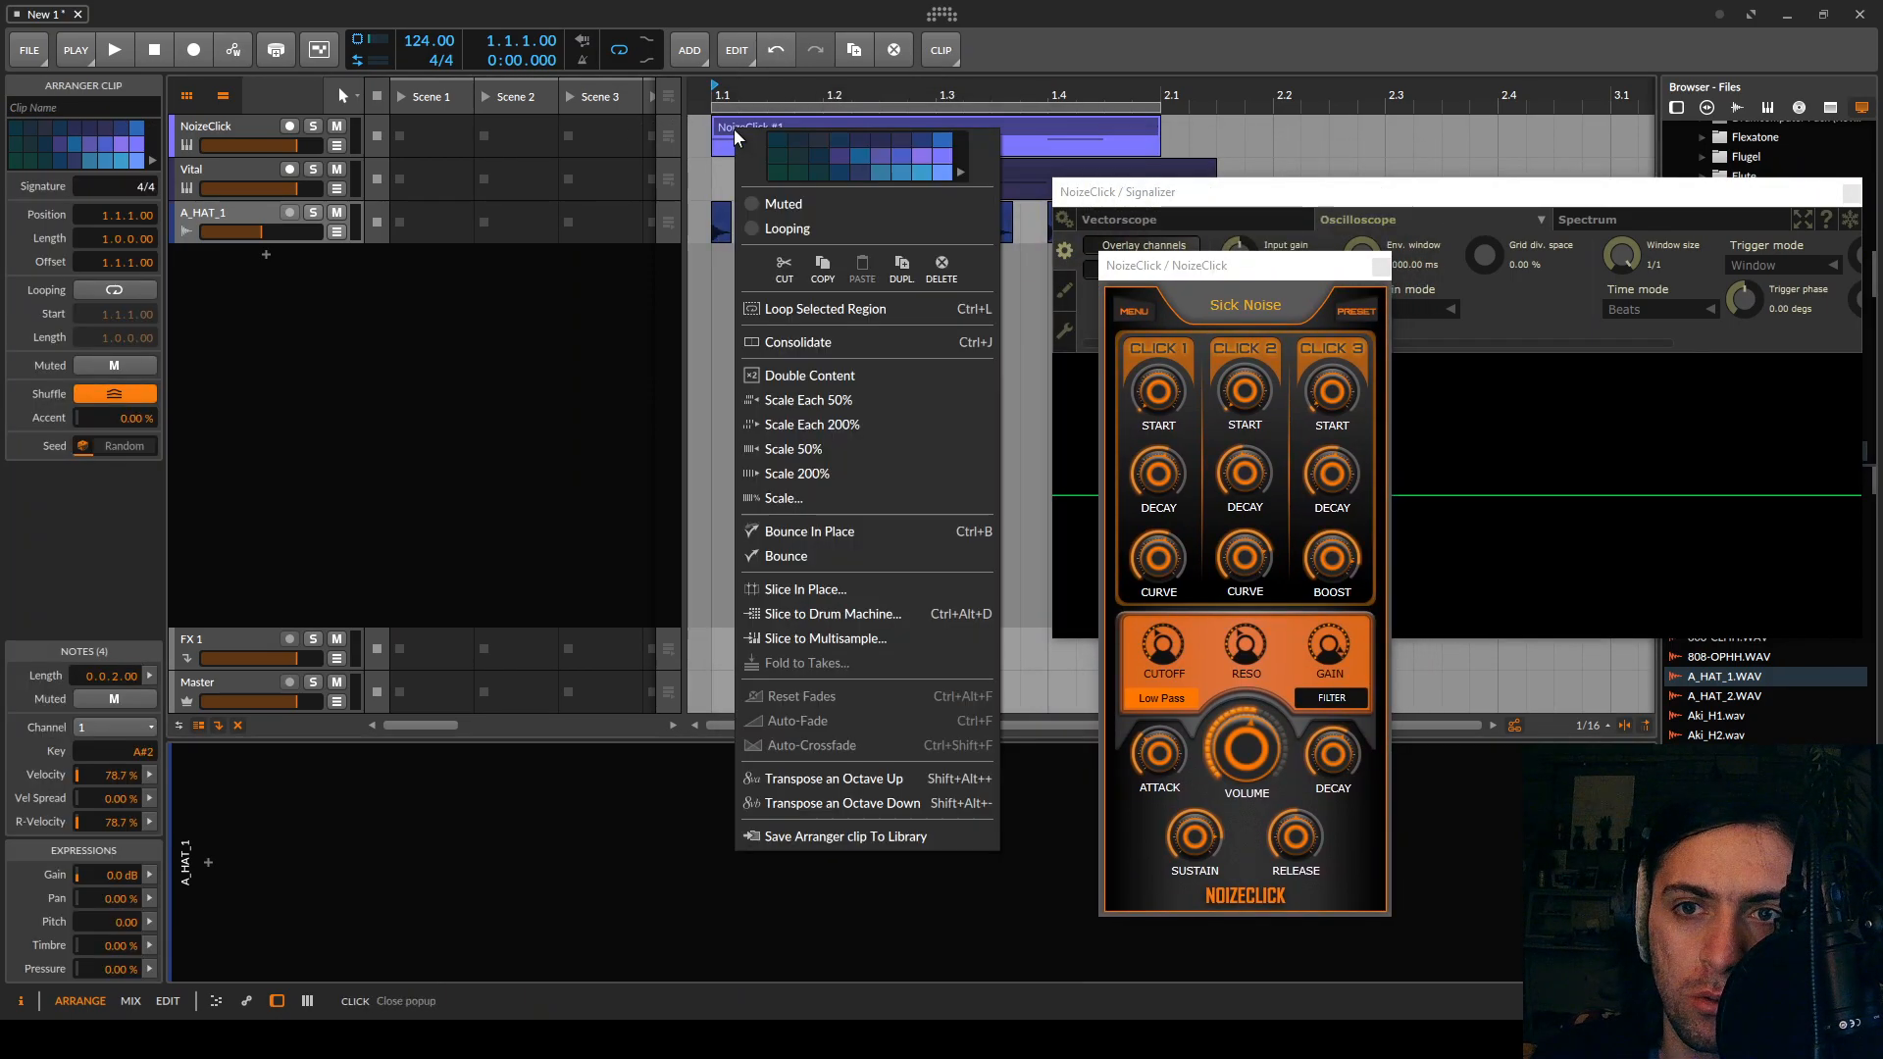
{"action": "left_click", "coordinate": [830, 556]}
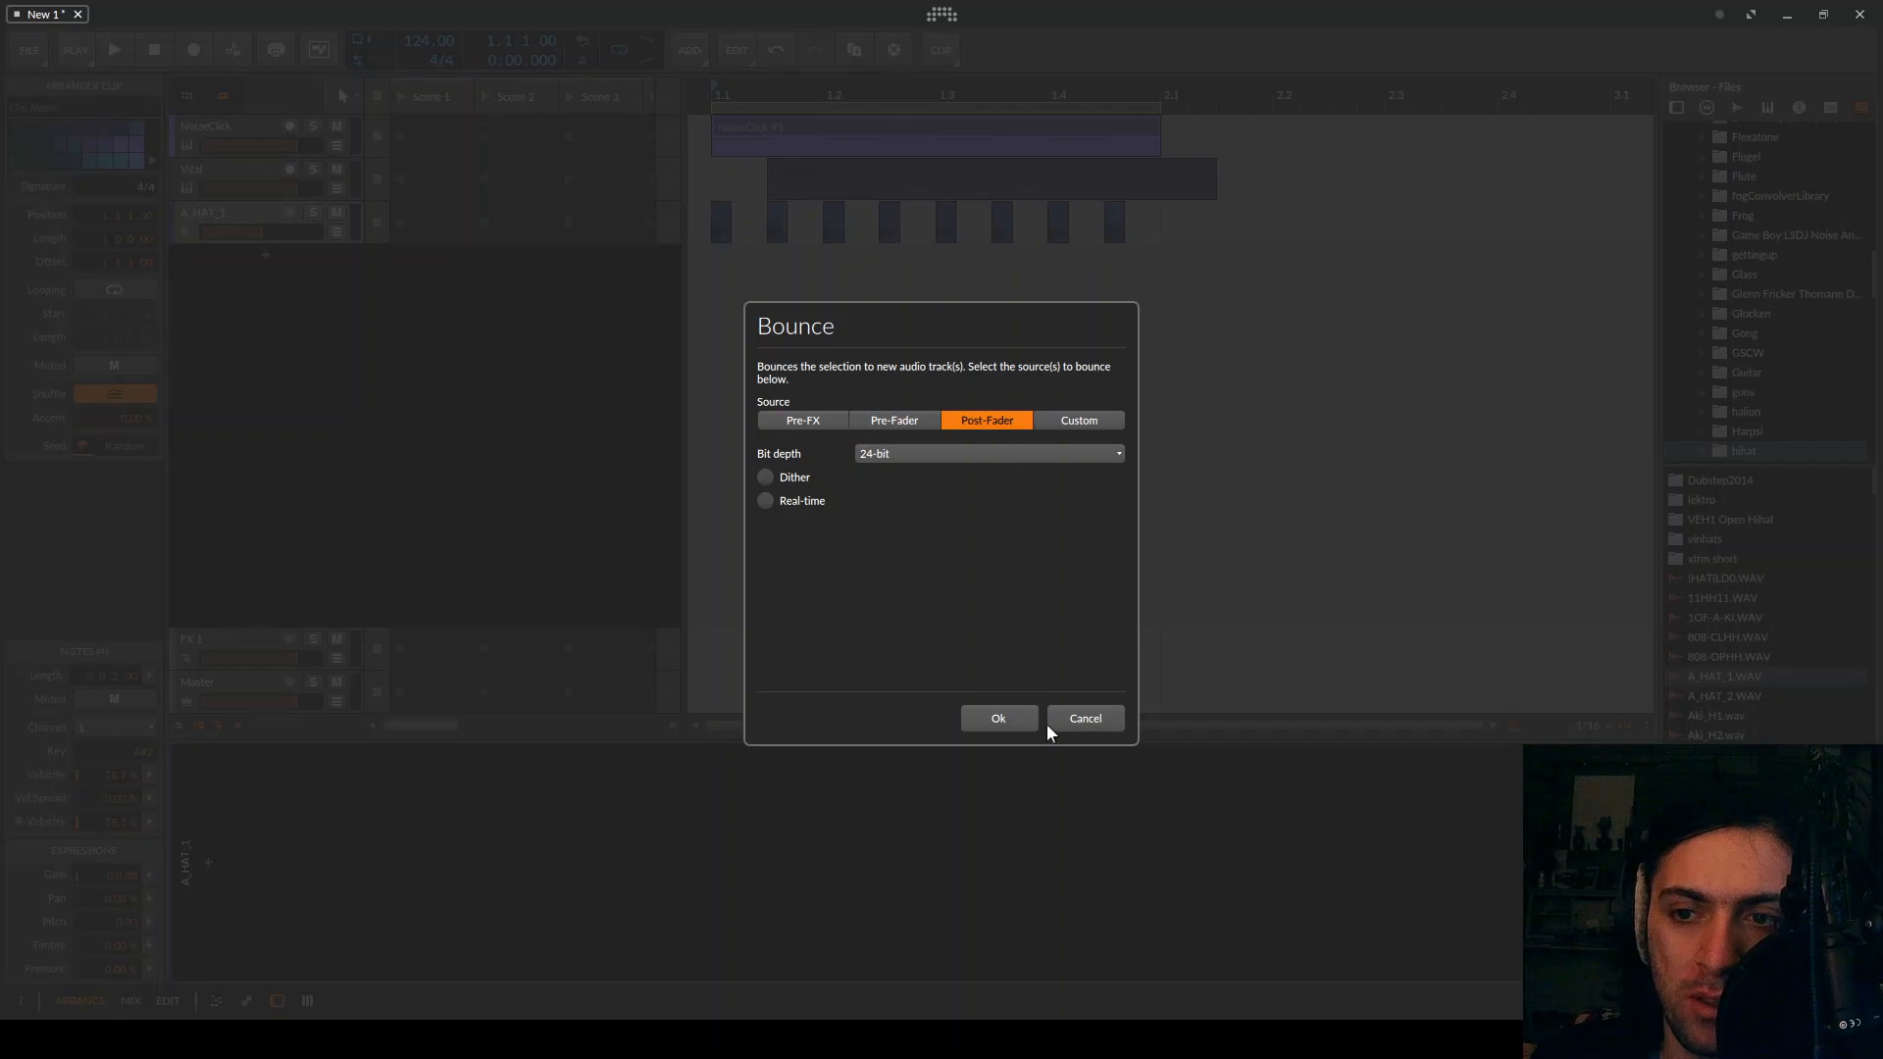
{"action": "left_click", "coordinate": [1000, 717]}
{"action": "left_click_drag", "start_coordinate": [279, 200], "coordinate": [278, 237]}
{"action": "left_click", "coordinate": [337, 127]}
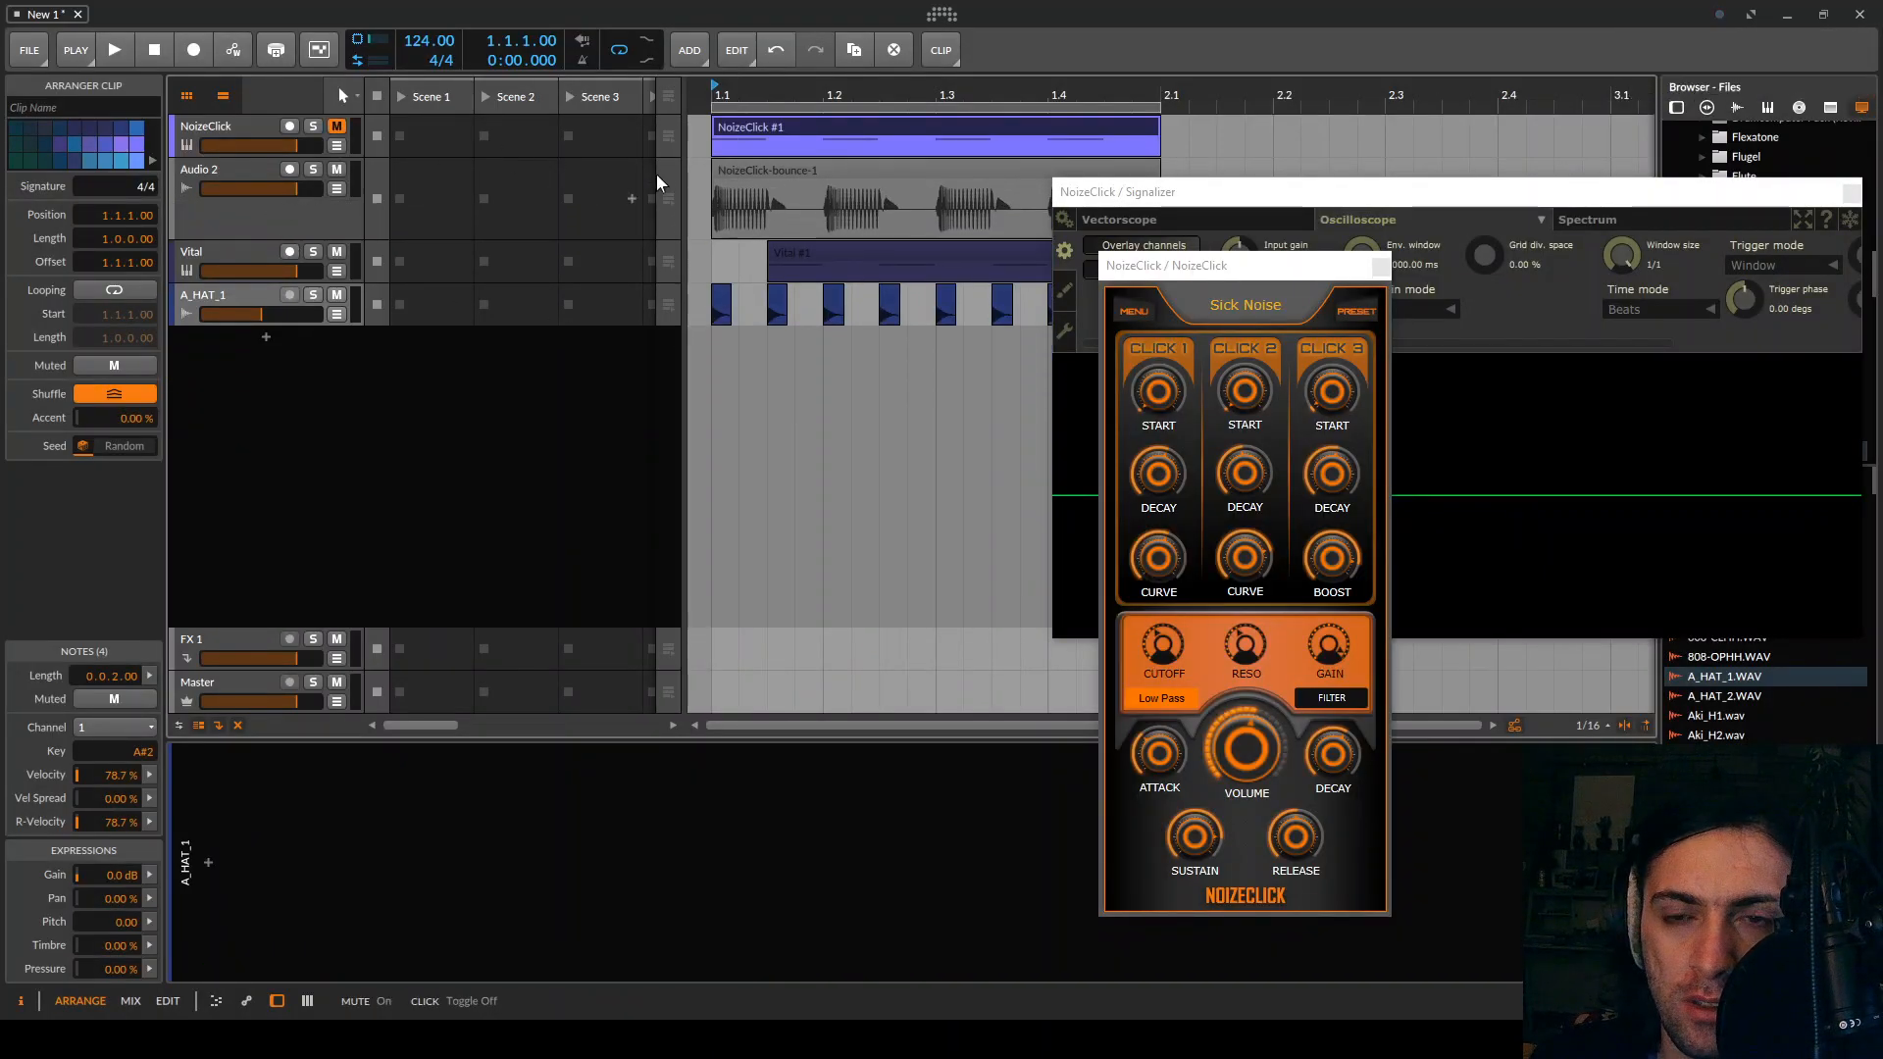
Enlarge the Audio 2 track and split the bounced clip just after the quiet attack of the first kick
{"action": "scroll", "coordinate": [735, 178], "scroll_direction": "up", "scroll_amount": 8}
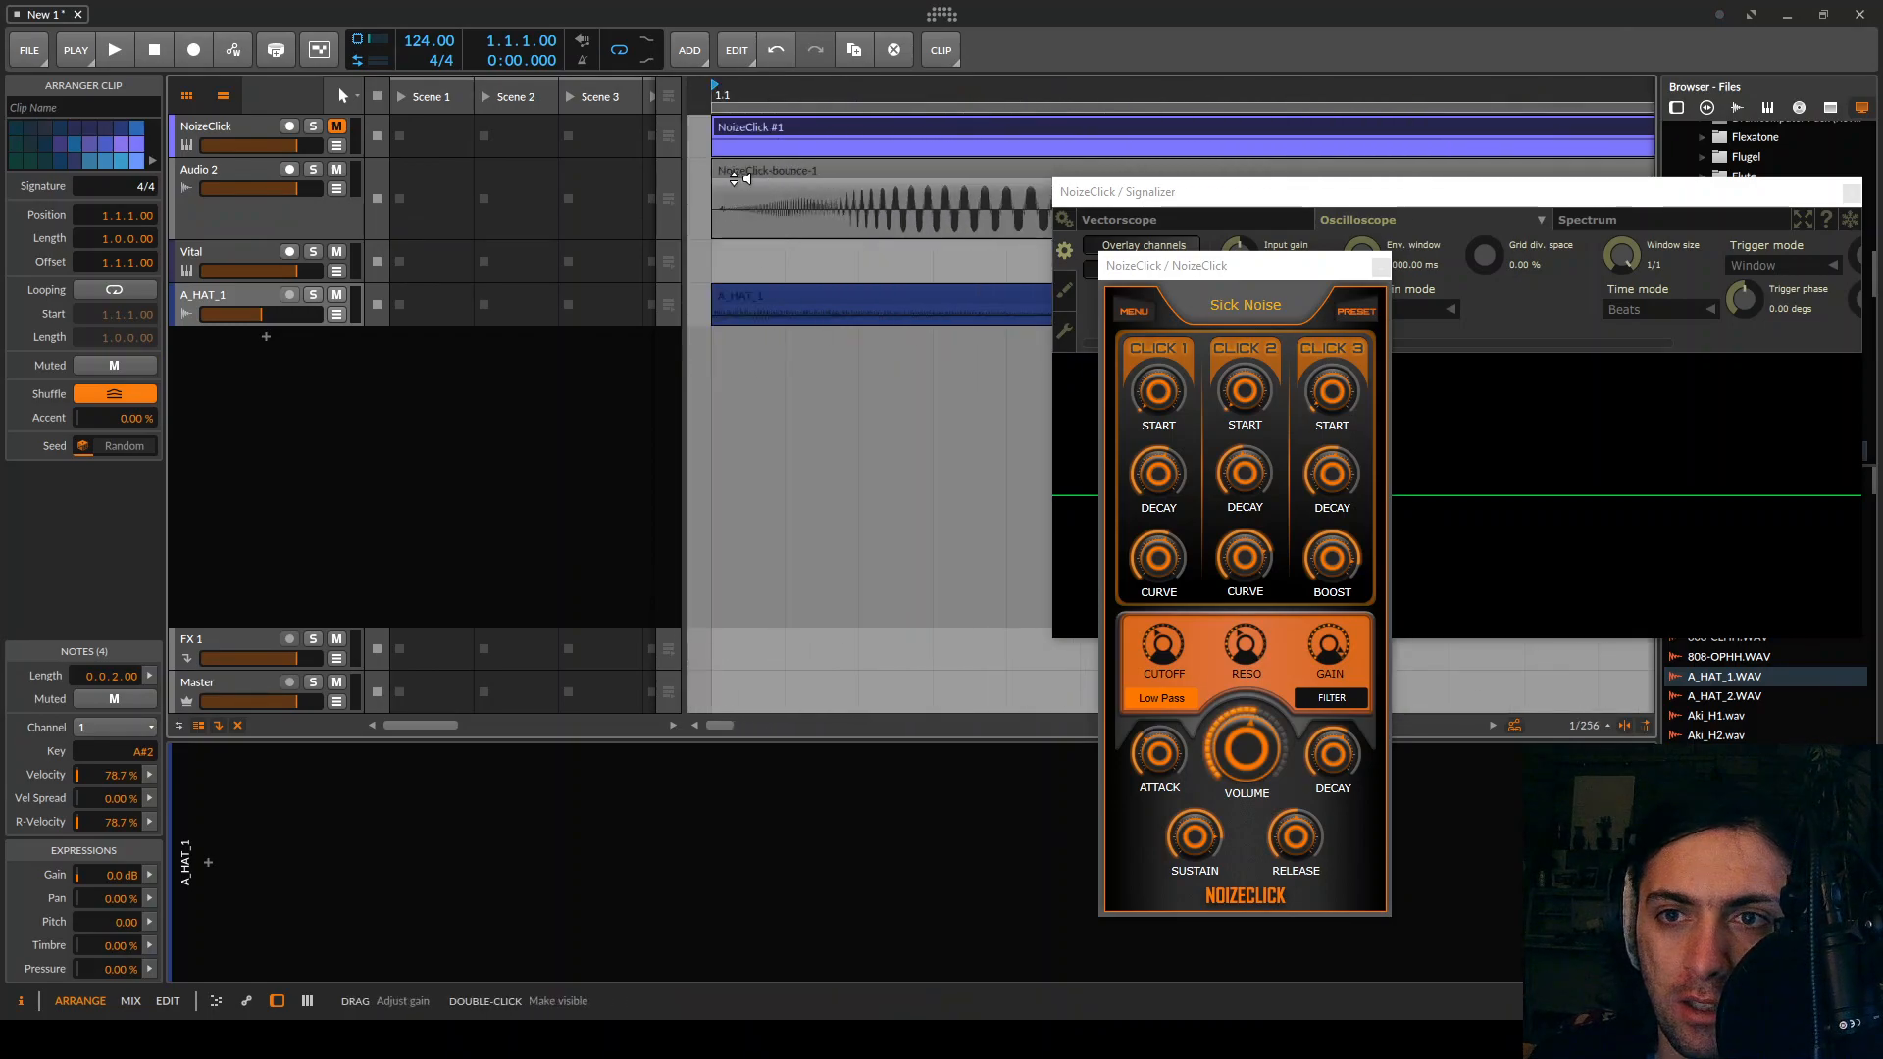
{"action": "left_click_drag", "start_coordinate": [275, 240], "coordinate": [275, 338]}
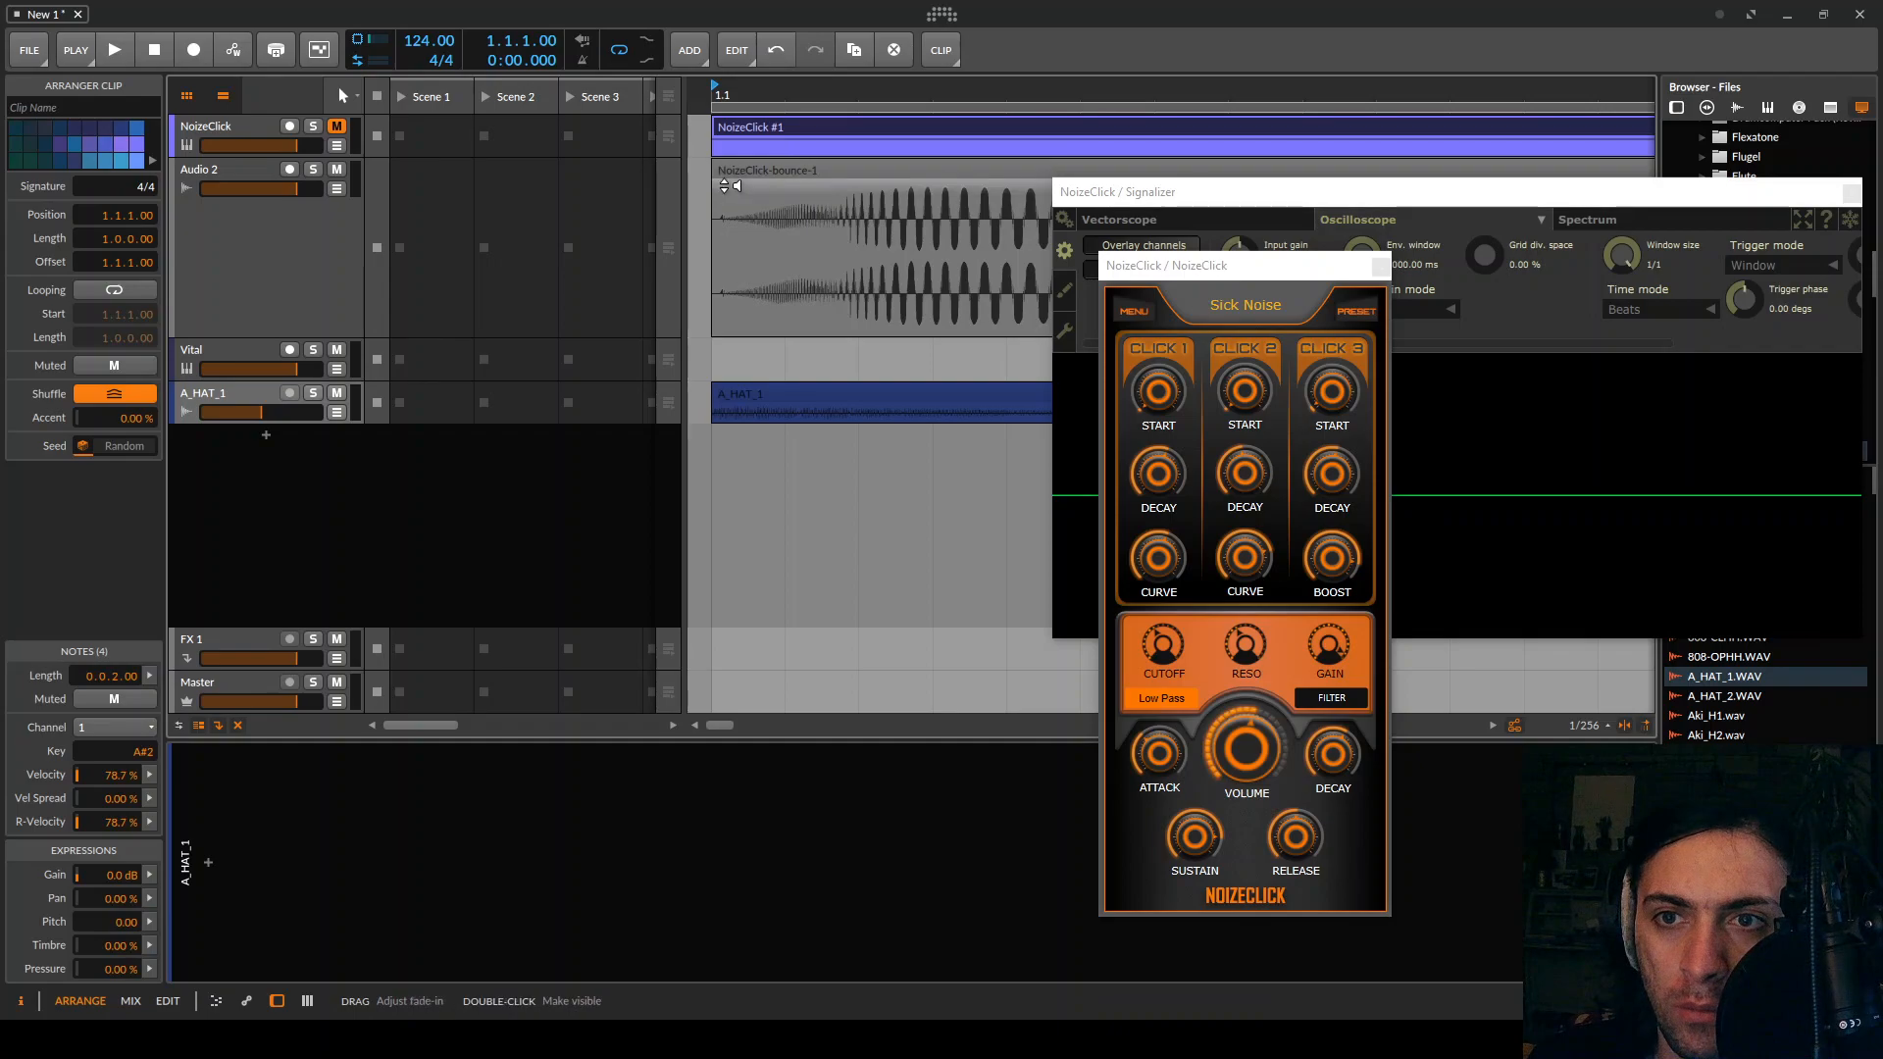
{"action": "key", "text": "5"}
{"action": "scroll", "coordinate": [846, 235], "scroll_direction": "up", "scroll_amount": 3}
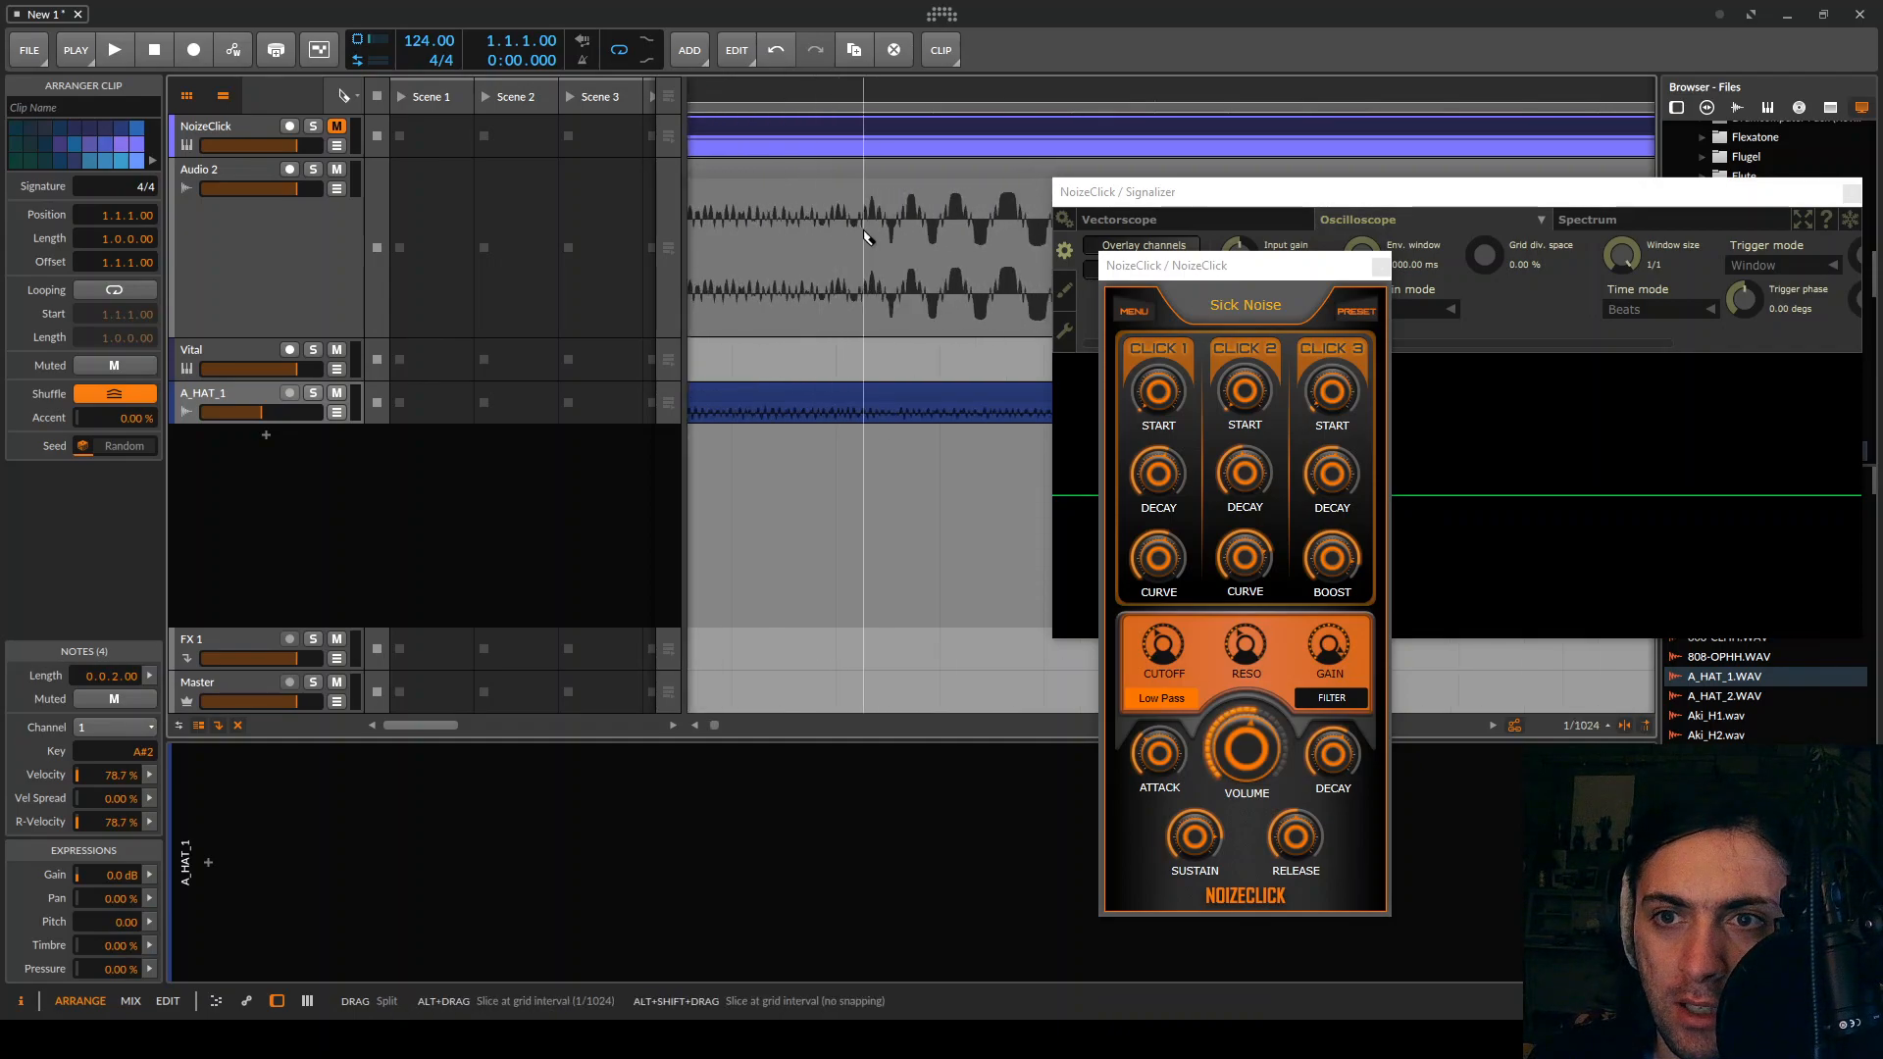
{"action": "left_click", "coordinate": [859, 238]}
{"action": "scroll", "coordinate": [860, 238], "scroll_direction": "down", "scroll_amount": 5}
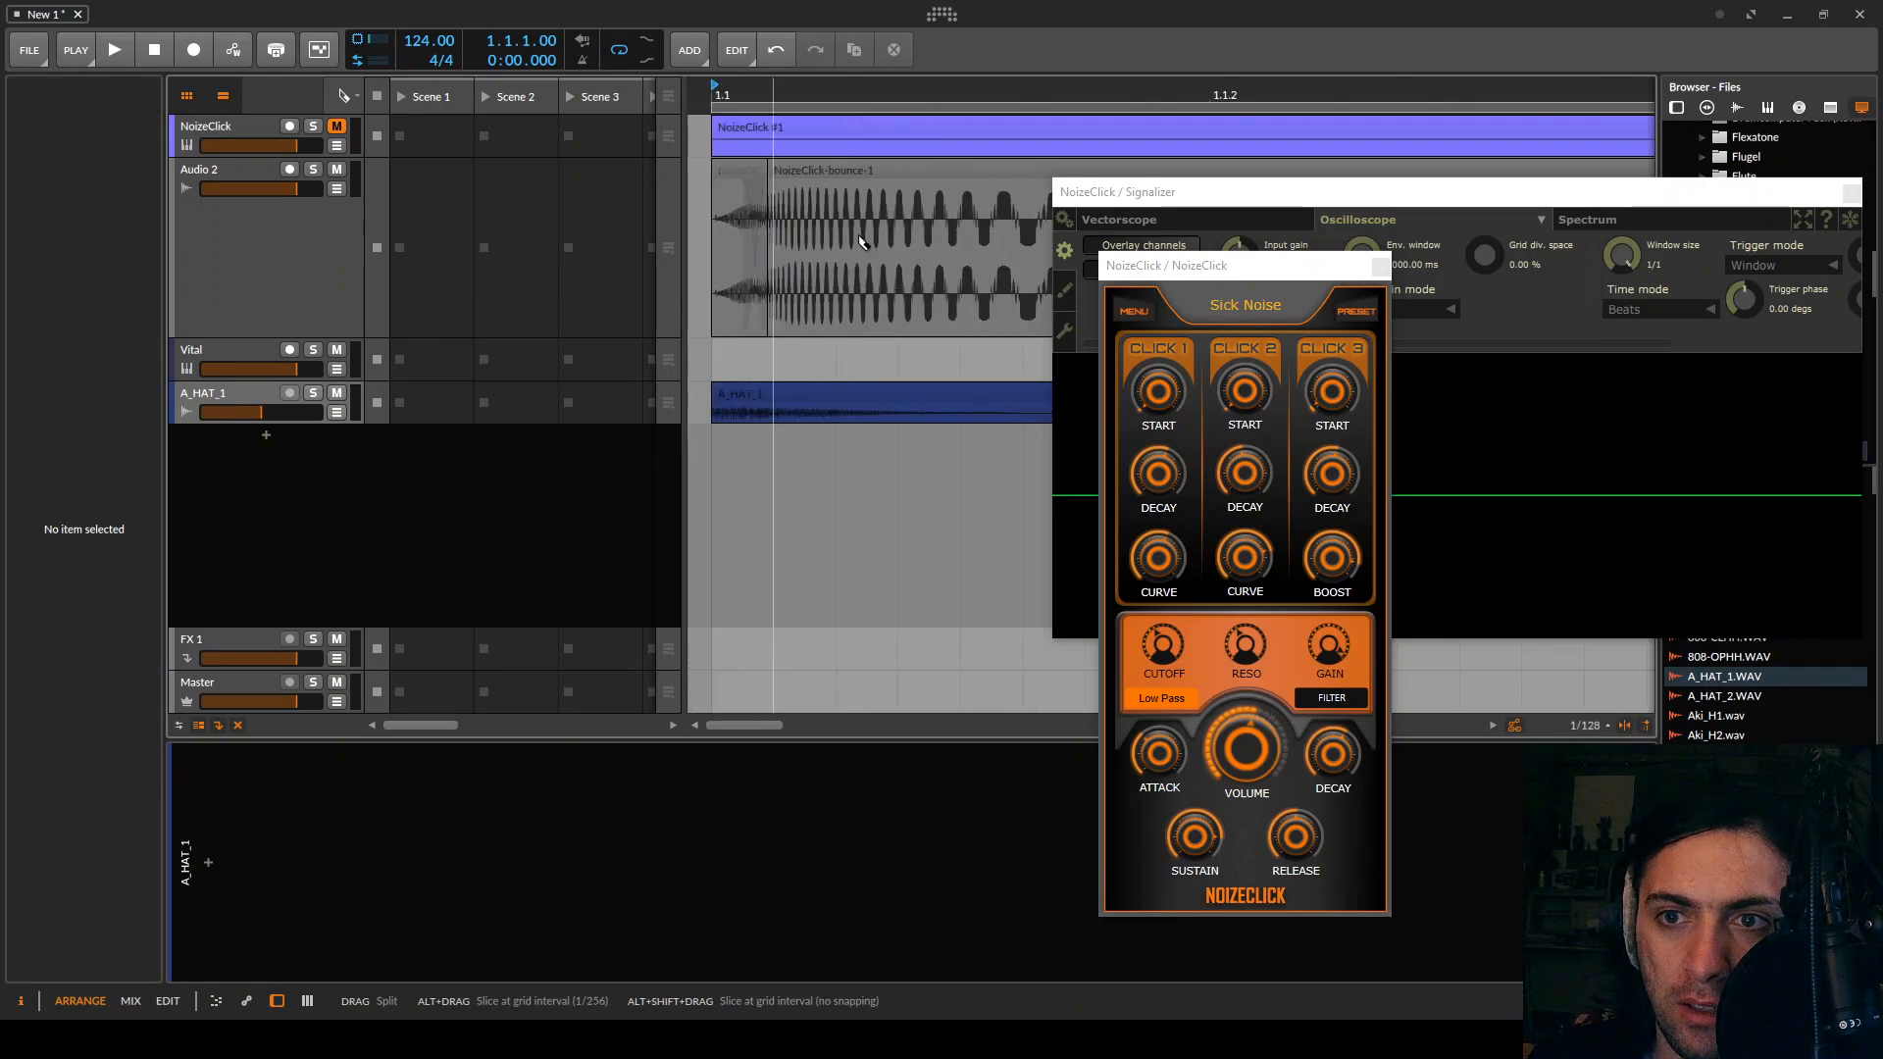
Shift the bounced audio after the split to the start of bar 1 and play the loop from there
{"action": "key", "text": "1"}
{"action": "left_click", "coordinate": [751, 174]}
{"action": "left_click_drag", "start_coordinate": [752, 174], "coordinate": [733, 175]}
{"action": "left_click", "coordinate": [712, 95]}
{"action": "key", "text": "space"}
{"action": "scroll", "coordinate": [792, 216], "scroll_direction": "down", "scroll_amount": 4}
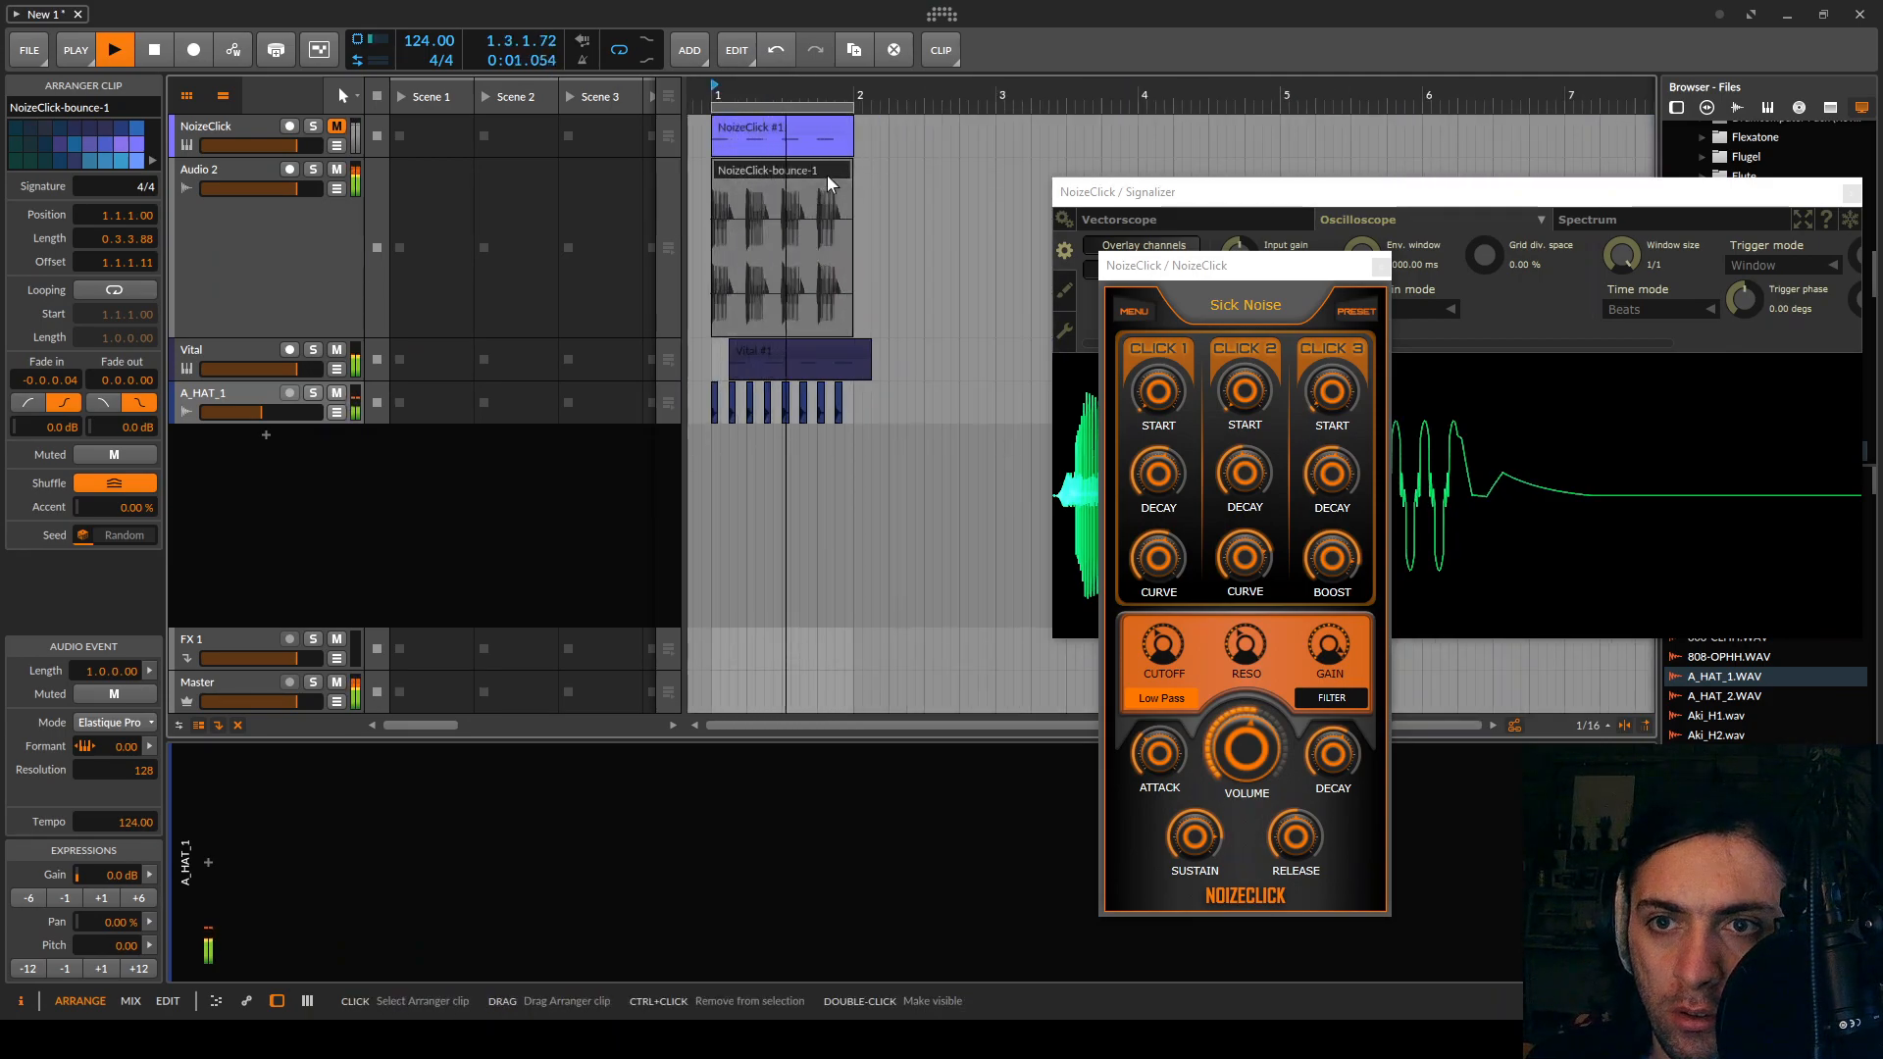
{"action": "key", "text": "space"}
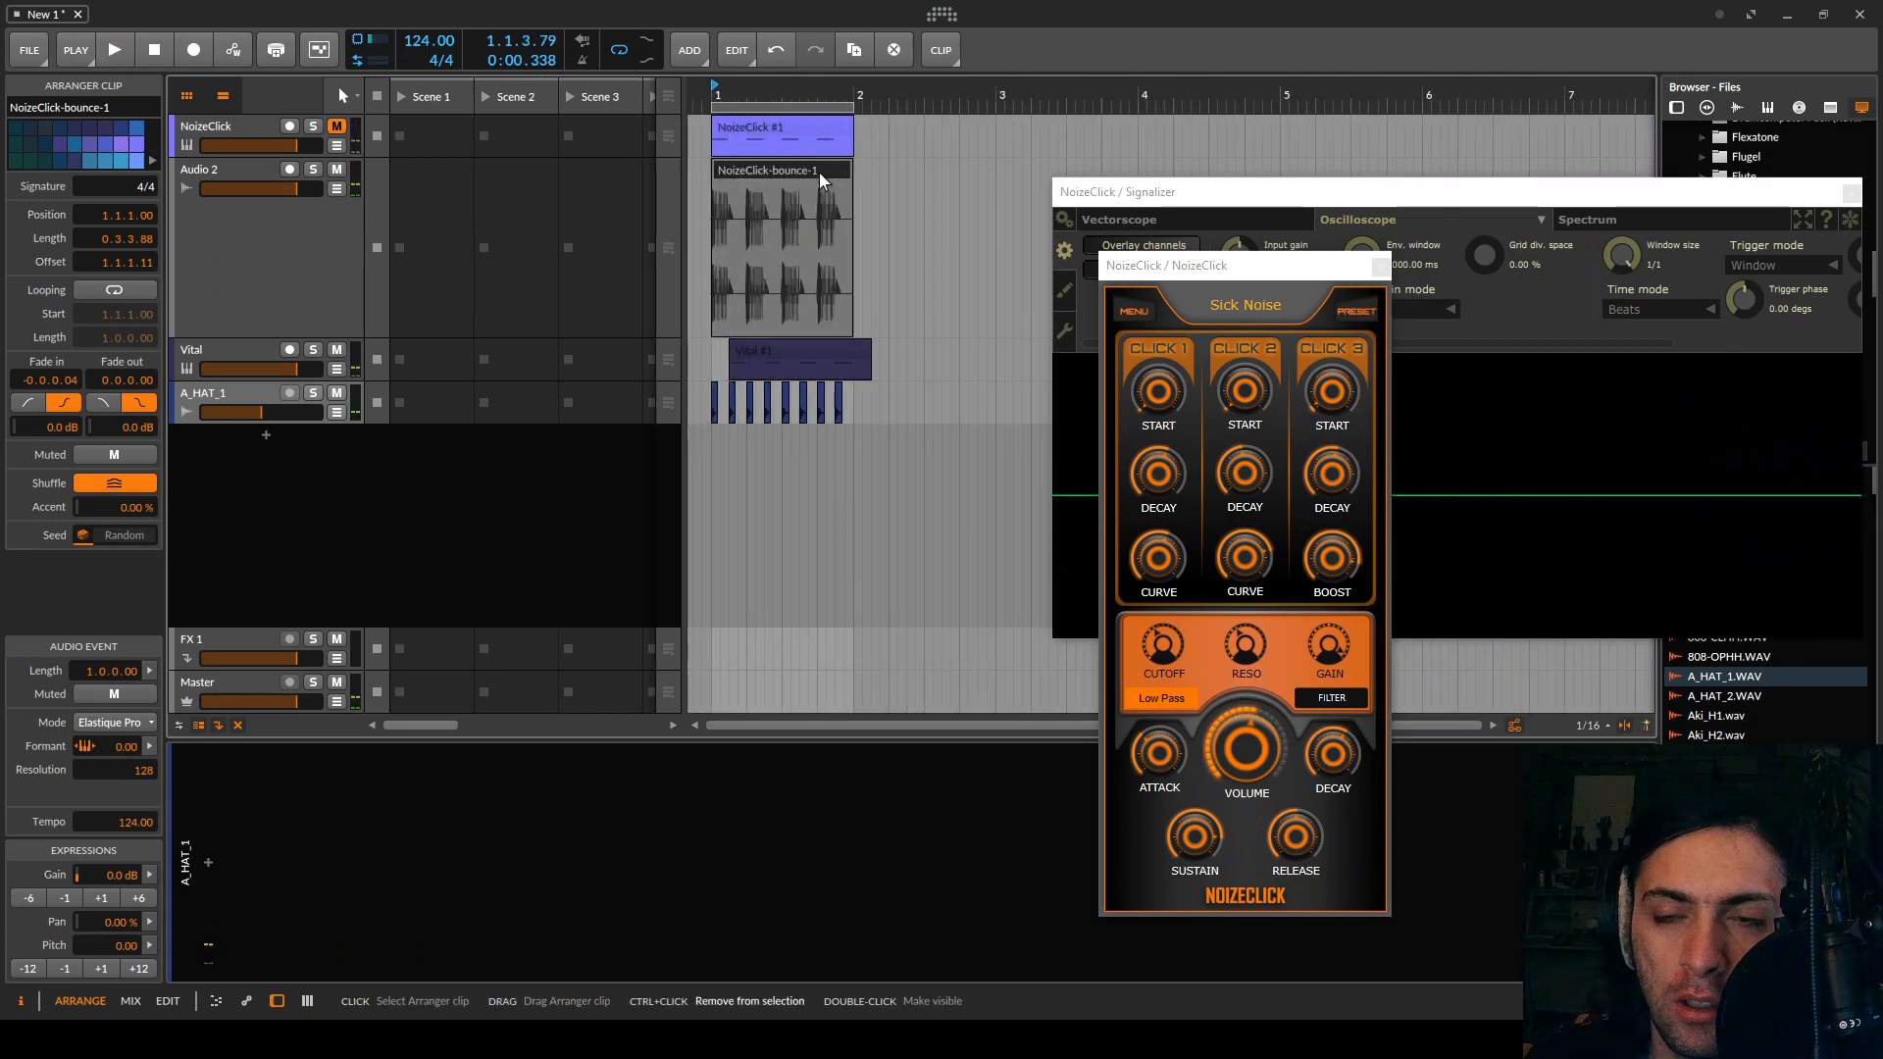
Duplicate the trimmed clip after bar 1 and extend the copy's start back before 2.1 to include the kick's attack
{"action": "key", "text": "ctrl+d"}
{"action": "scroll", "coordinate": [844, 169], "scroll_direction": "up", "scroll_amount": 5}
{"action": "scroll", "coordinate": [839, 169], "scroll_direction": "up", "scroll_amount": 1}
{"action": "left_click_drag", "start_coordinate": [926, 172], "coordinate": [834, 179]}
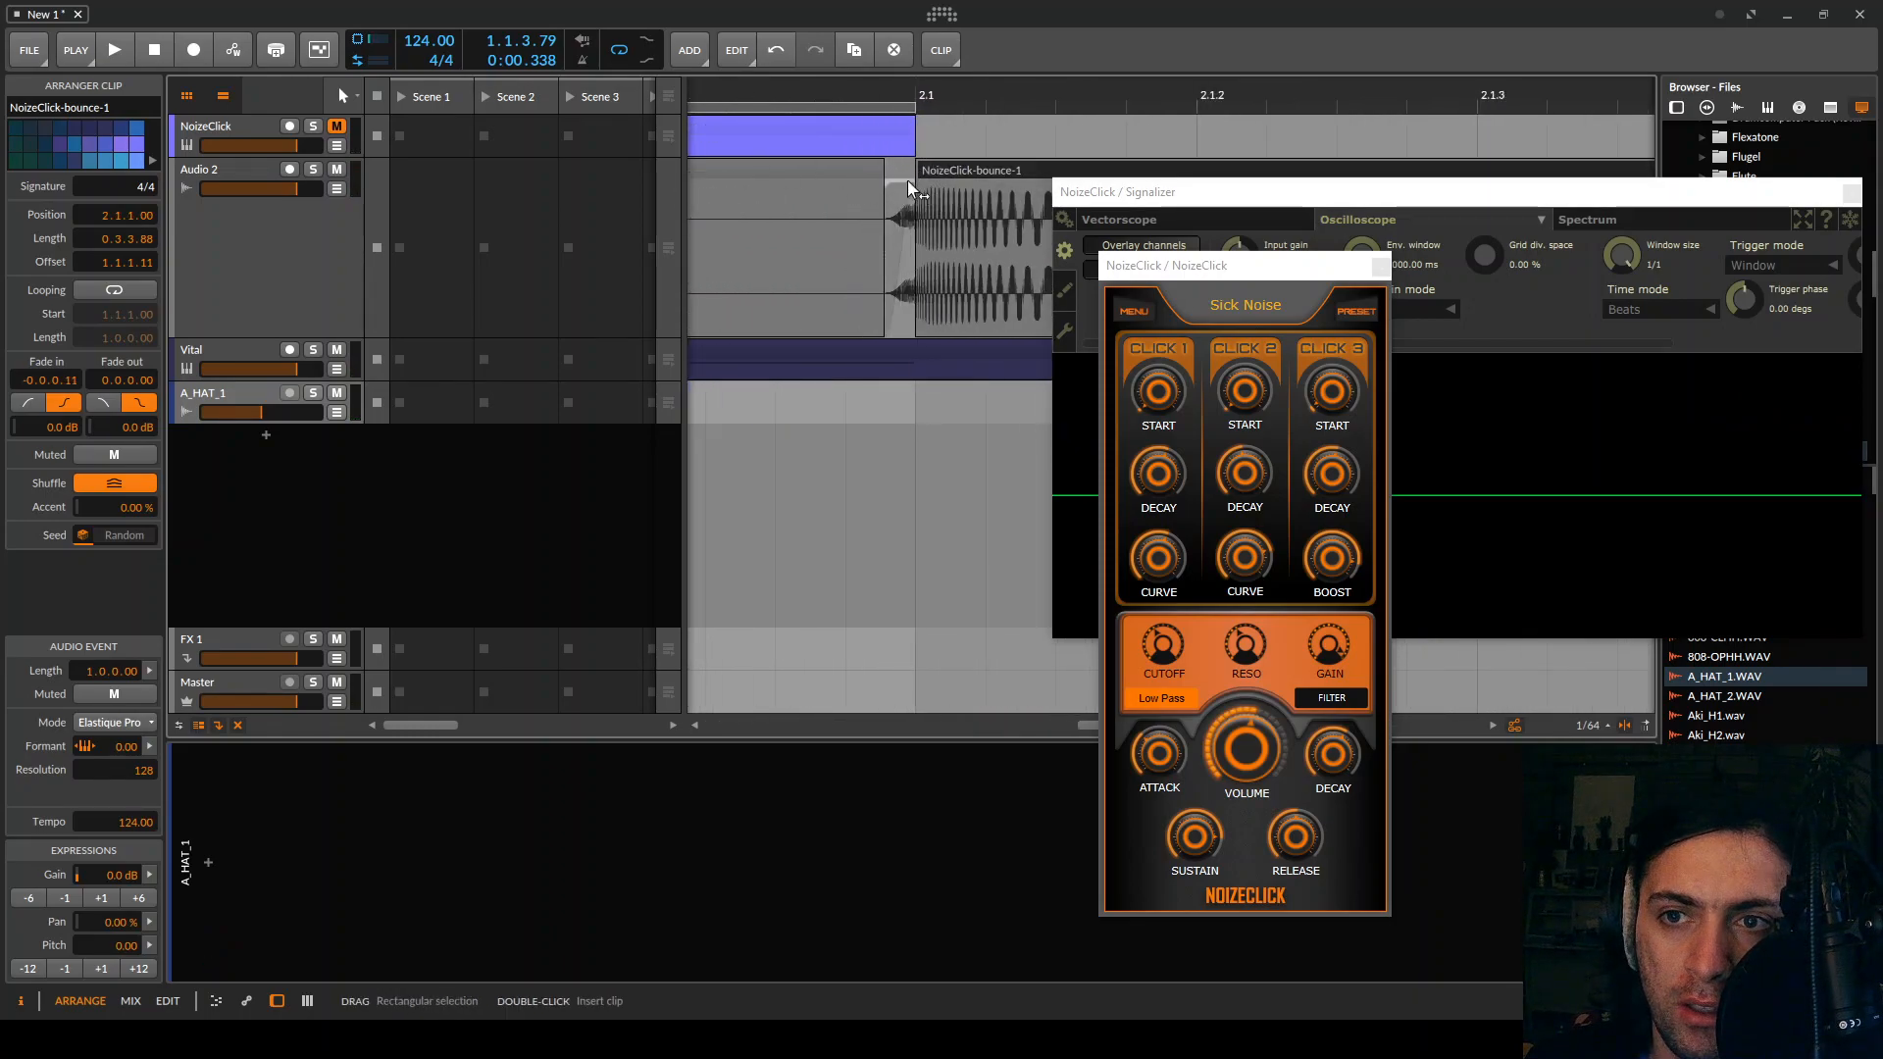
{"action": "left_click_drag", "start_coordinate": [909, 189], "coordinate": [890, 175]}
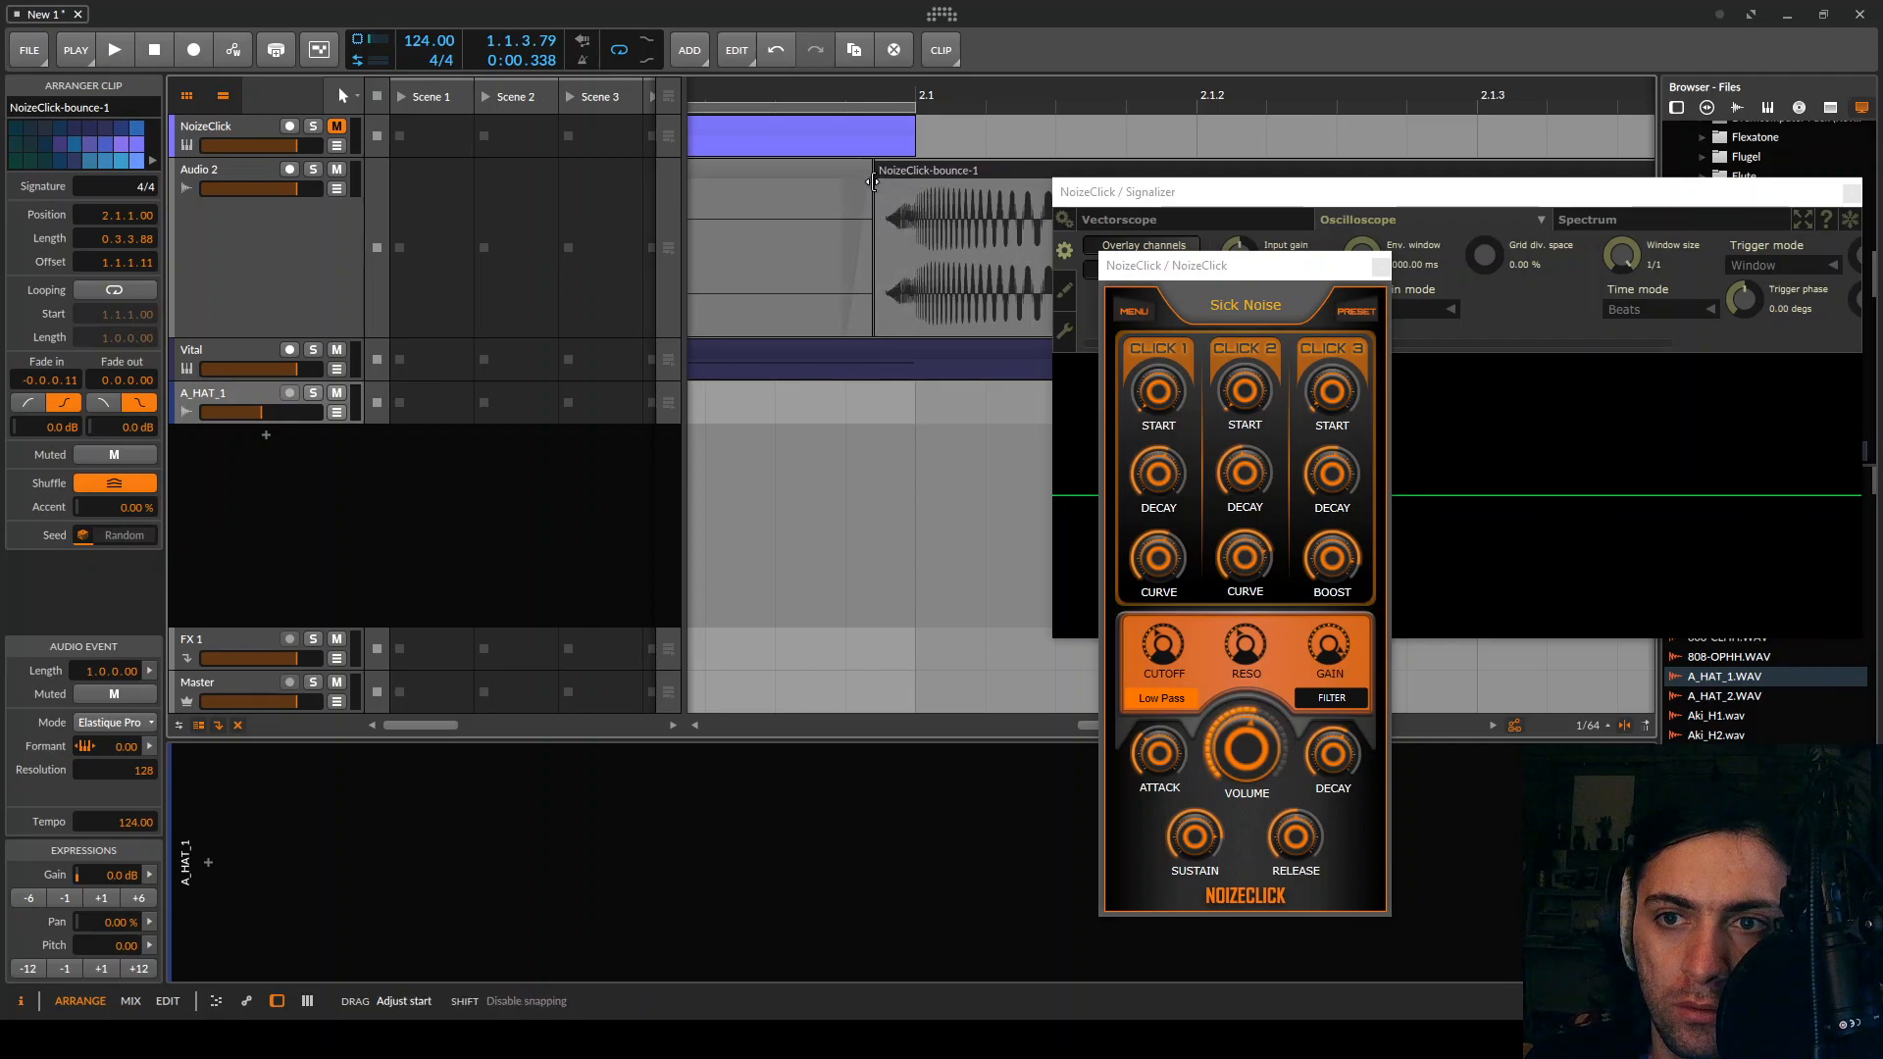
{"action": "left_click_drag", "start_coordinate": [818, 180], "coordinate": [848, 177]}
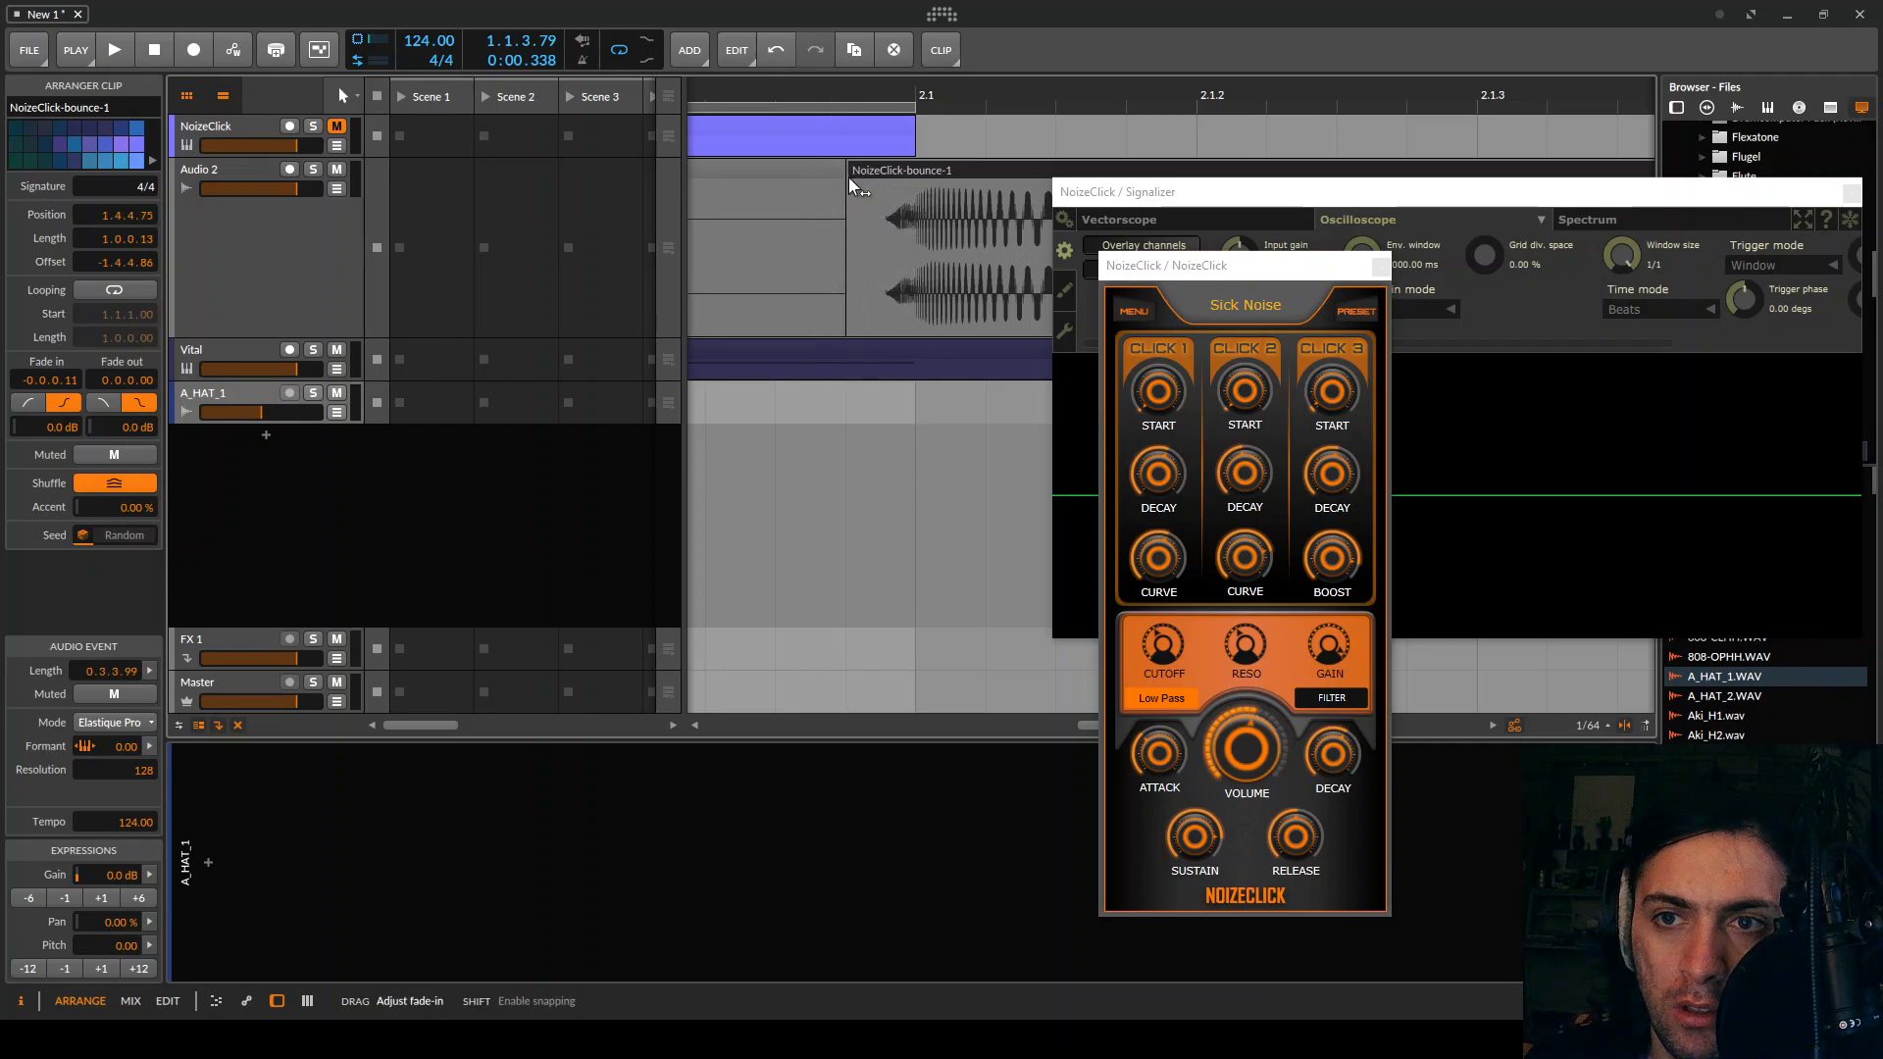
Split the duplicated clip at 2.1 and delete the part after it
{"action": "left_click", "coordinate": [922, 175]}
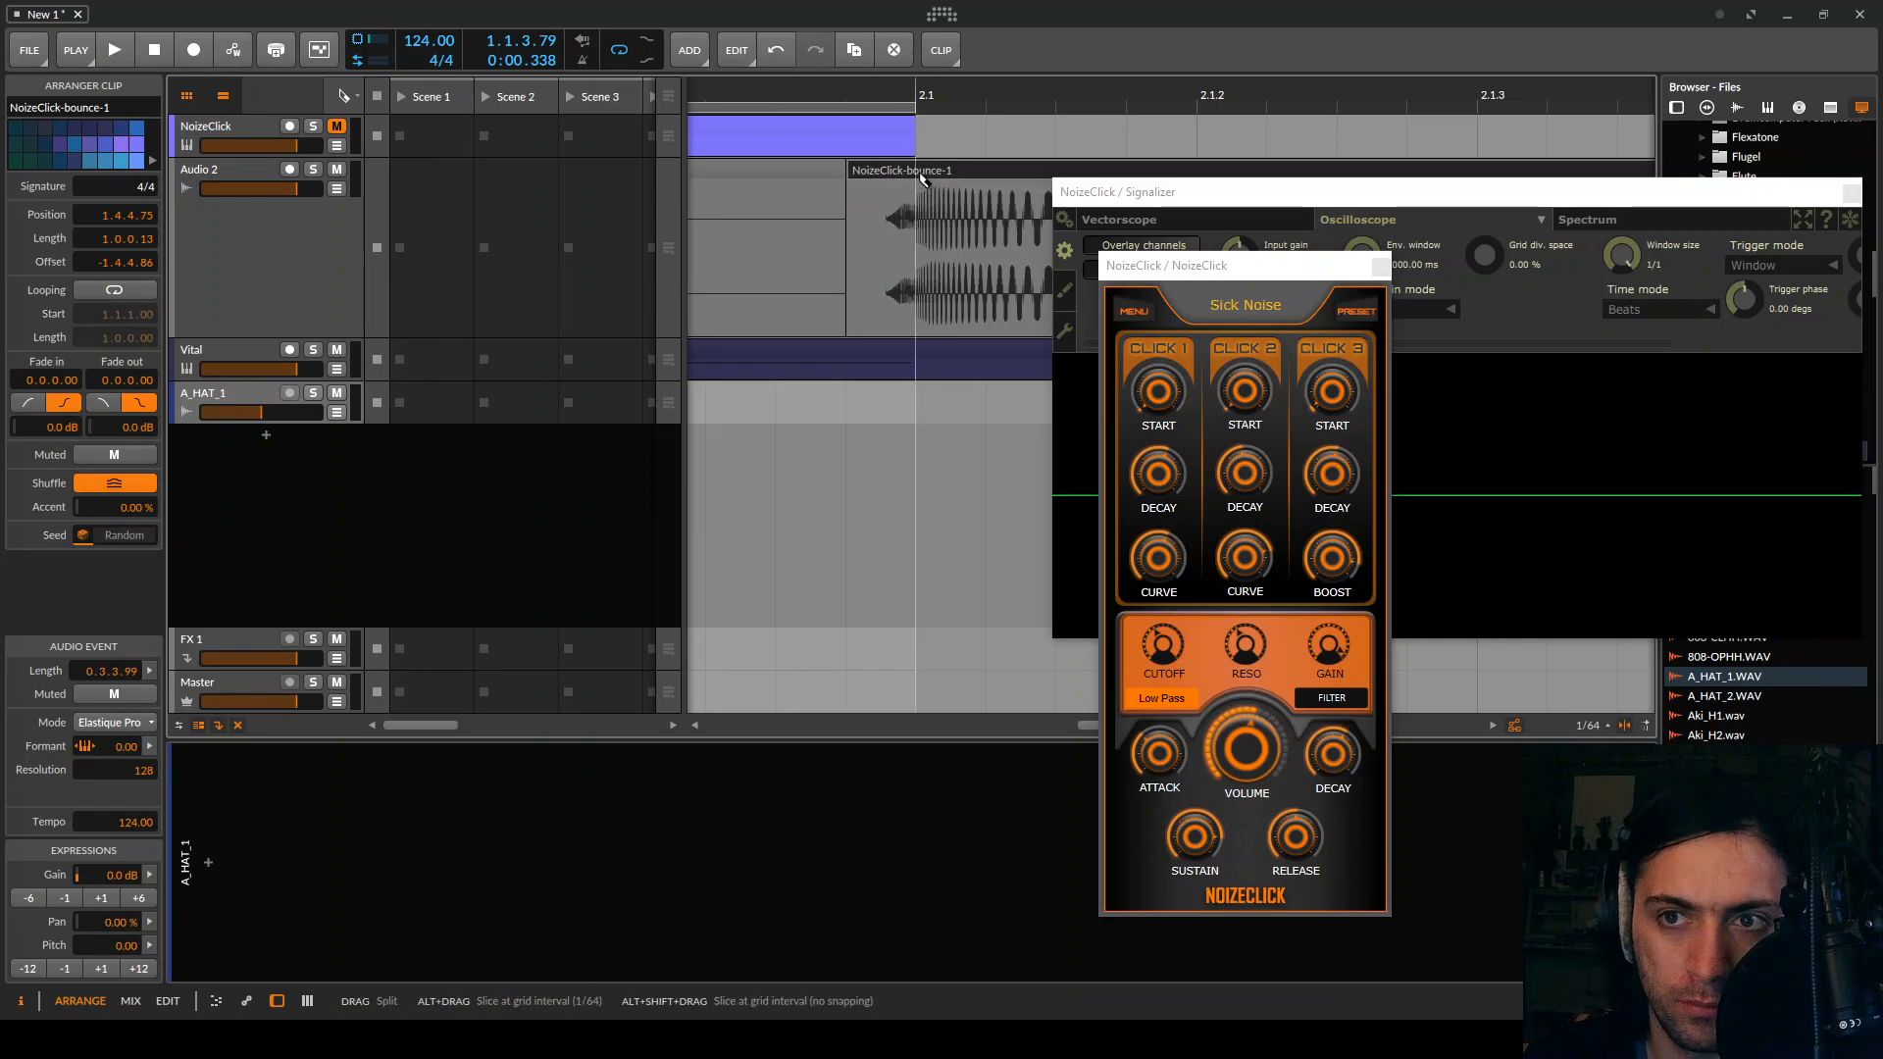
{"action": "key", "text": "ctrl+e"}
{"action": "key", "text": "Delete"}
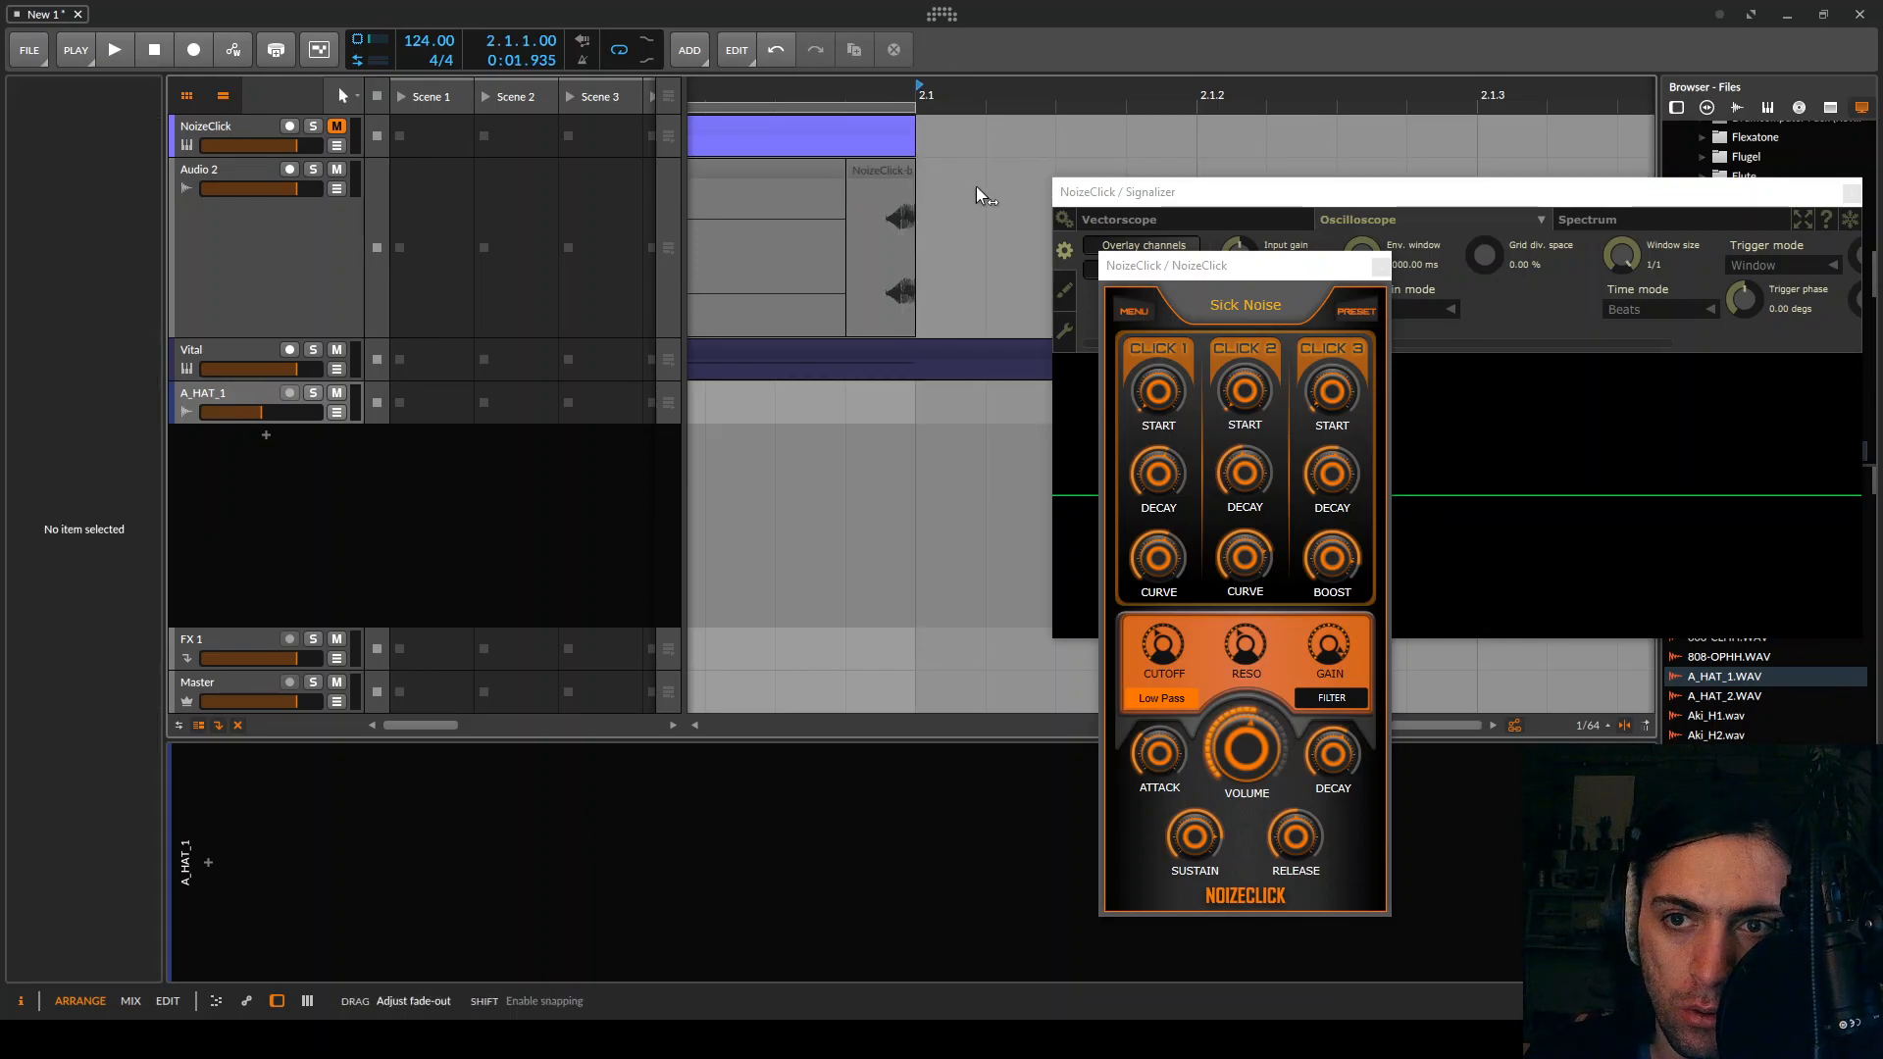
Play the loop from 1.1 and consolidate the two clips on Audio 2 into one
{"action": "scroll", "coordinate": [909, 216], "scroll_direction": "down", "scroll_amount": 6}
{"action": "scroll", "coordinate": [908, 214], "scroll_direction": "down", "scroll_amount": 3}
{"action": "scroll", "coordinate": [908, 214], "scroll_direction": "left", "scroll_amount": 2}
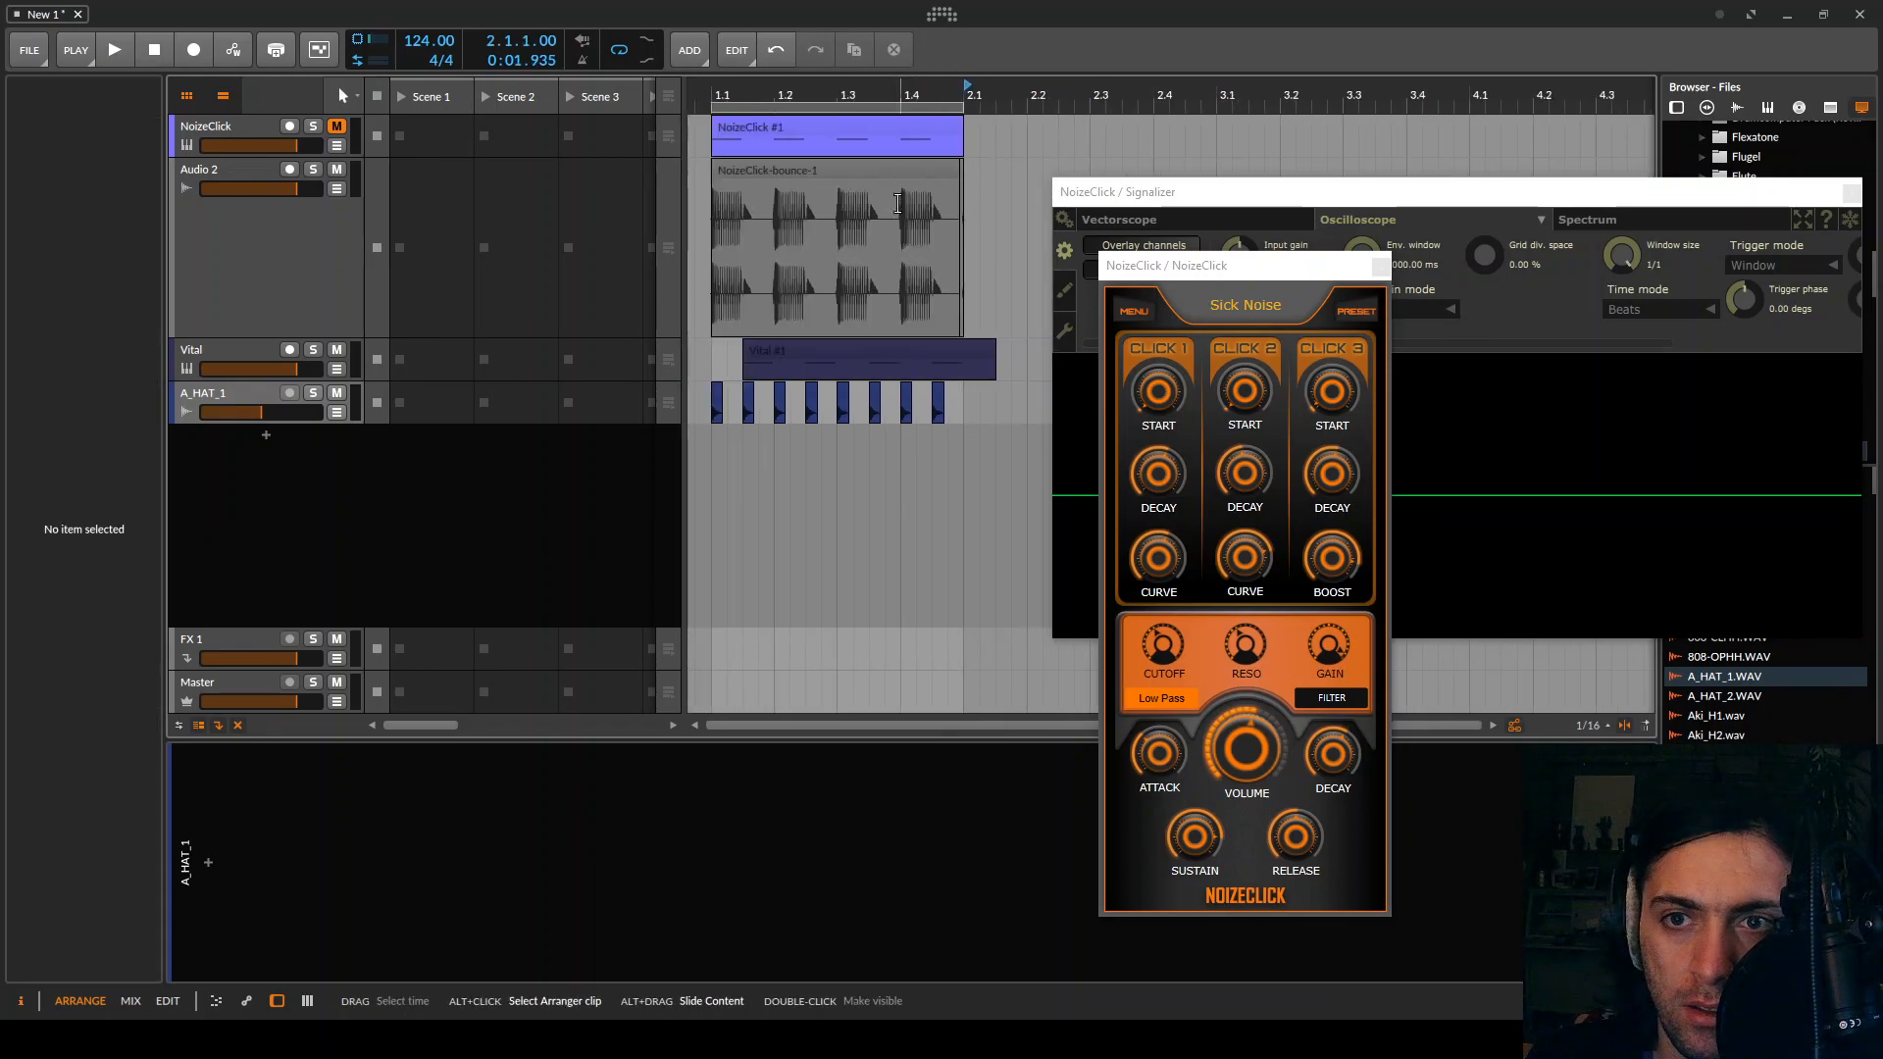
{"action": "left_click", "coordinate": [714, 96]}
{"action": "key", "text": "space"}
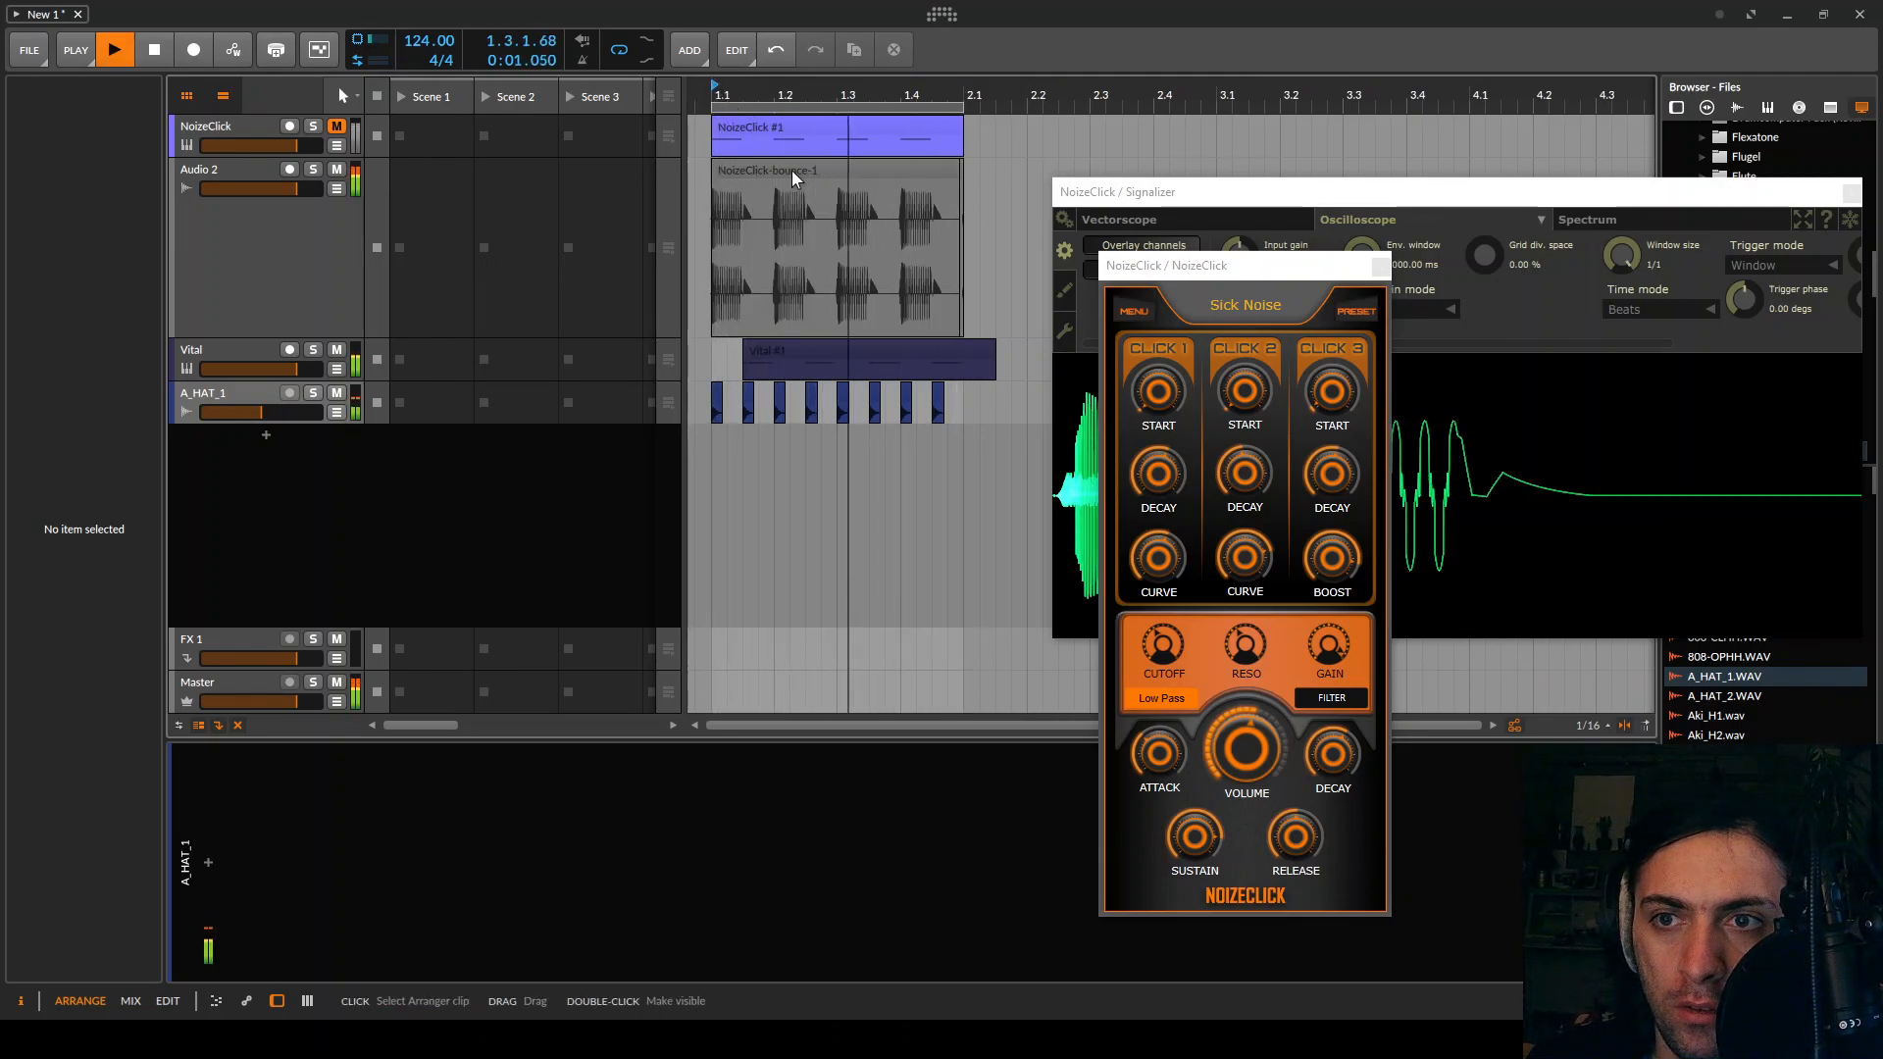
{"action": "left_click", "coordinate": [898, 169]}
{"action": "right_click", "coordinate": [899, 168]}
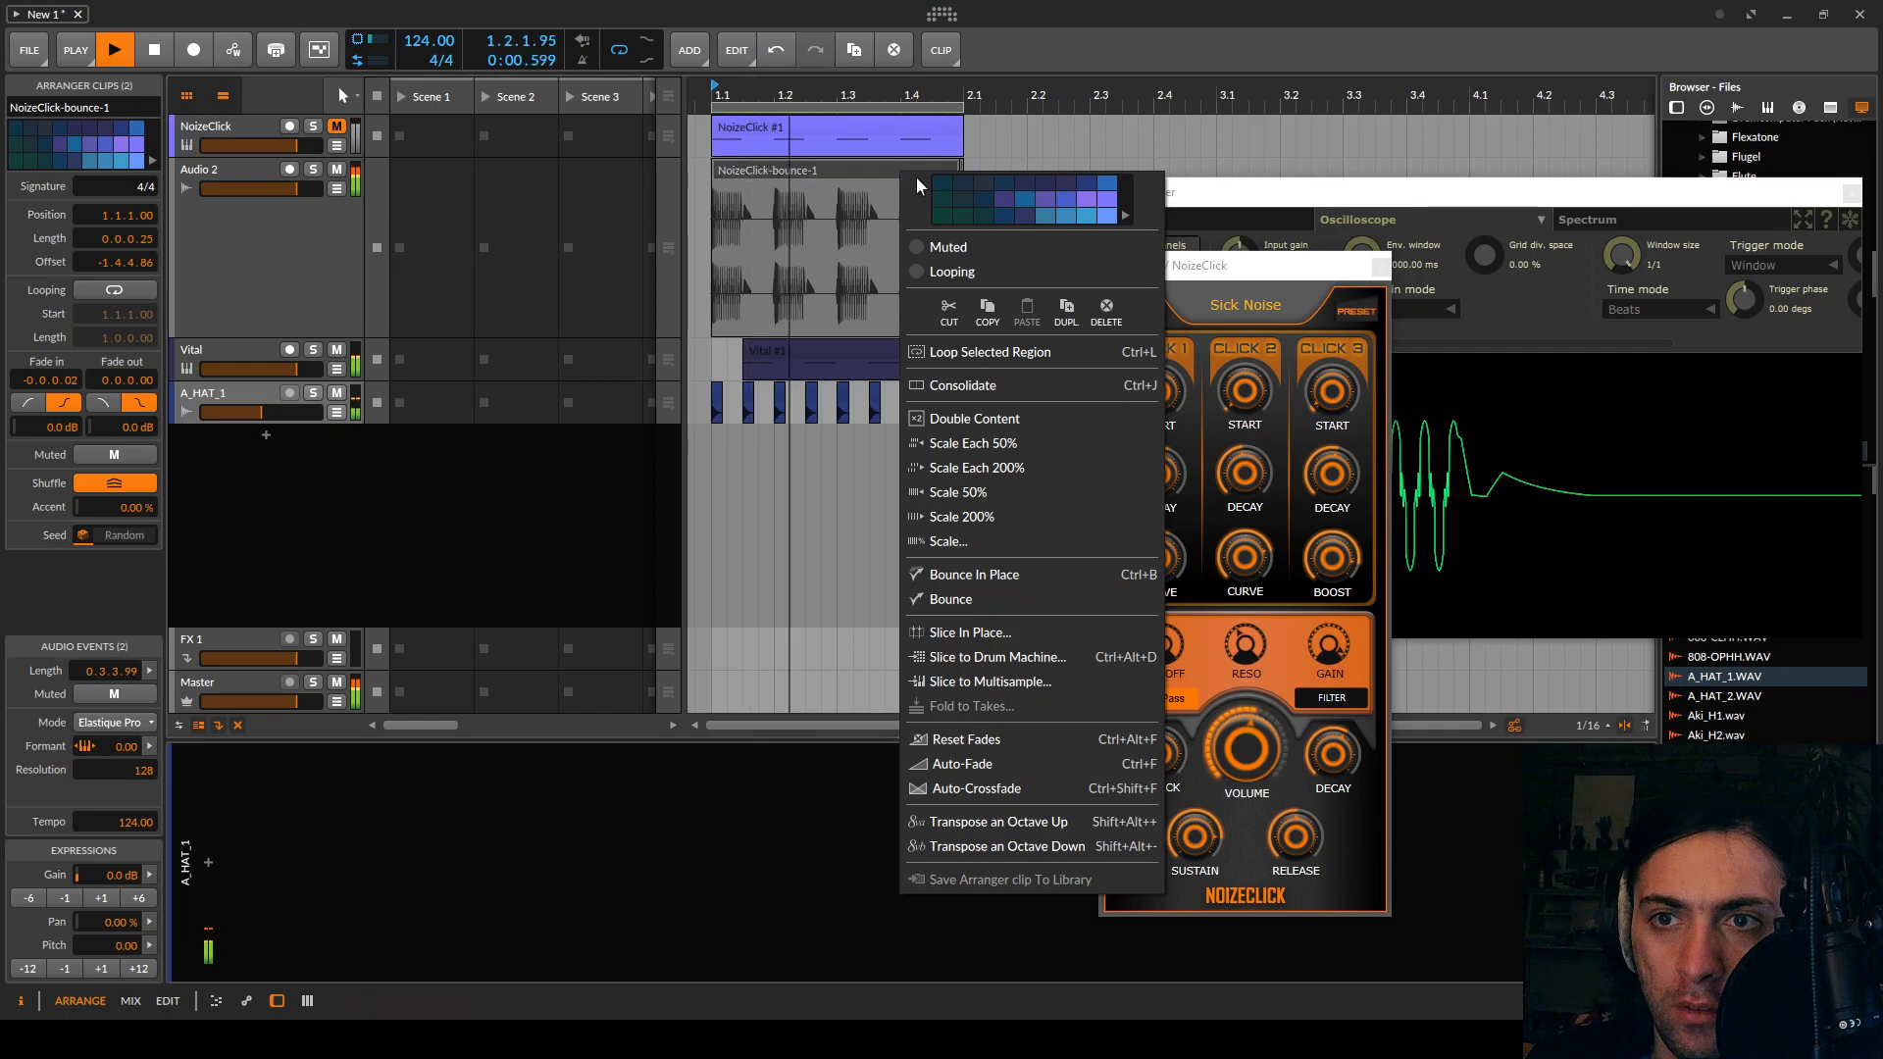
{"action": "left_click", "coordinate": [951, 386]}
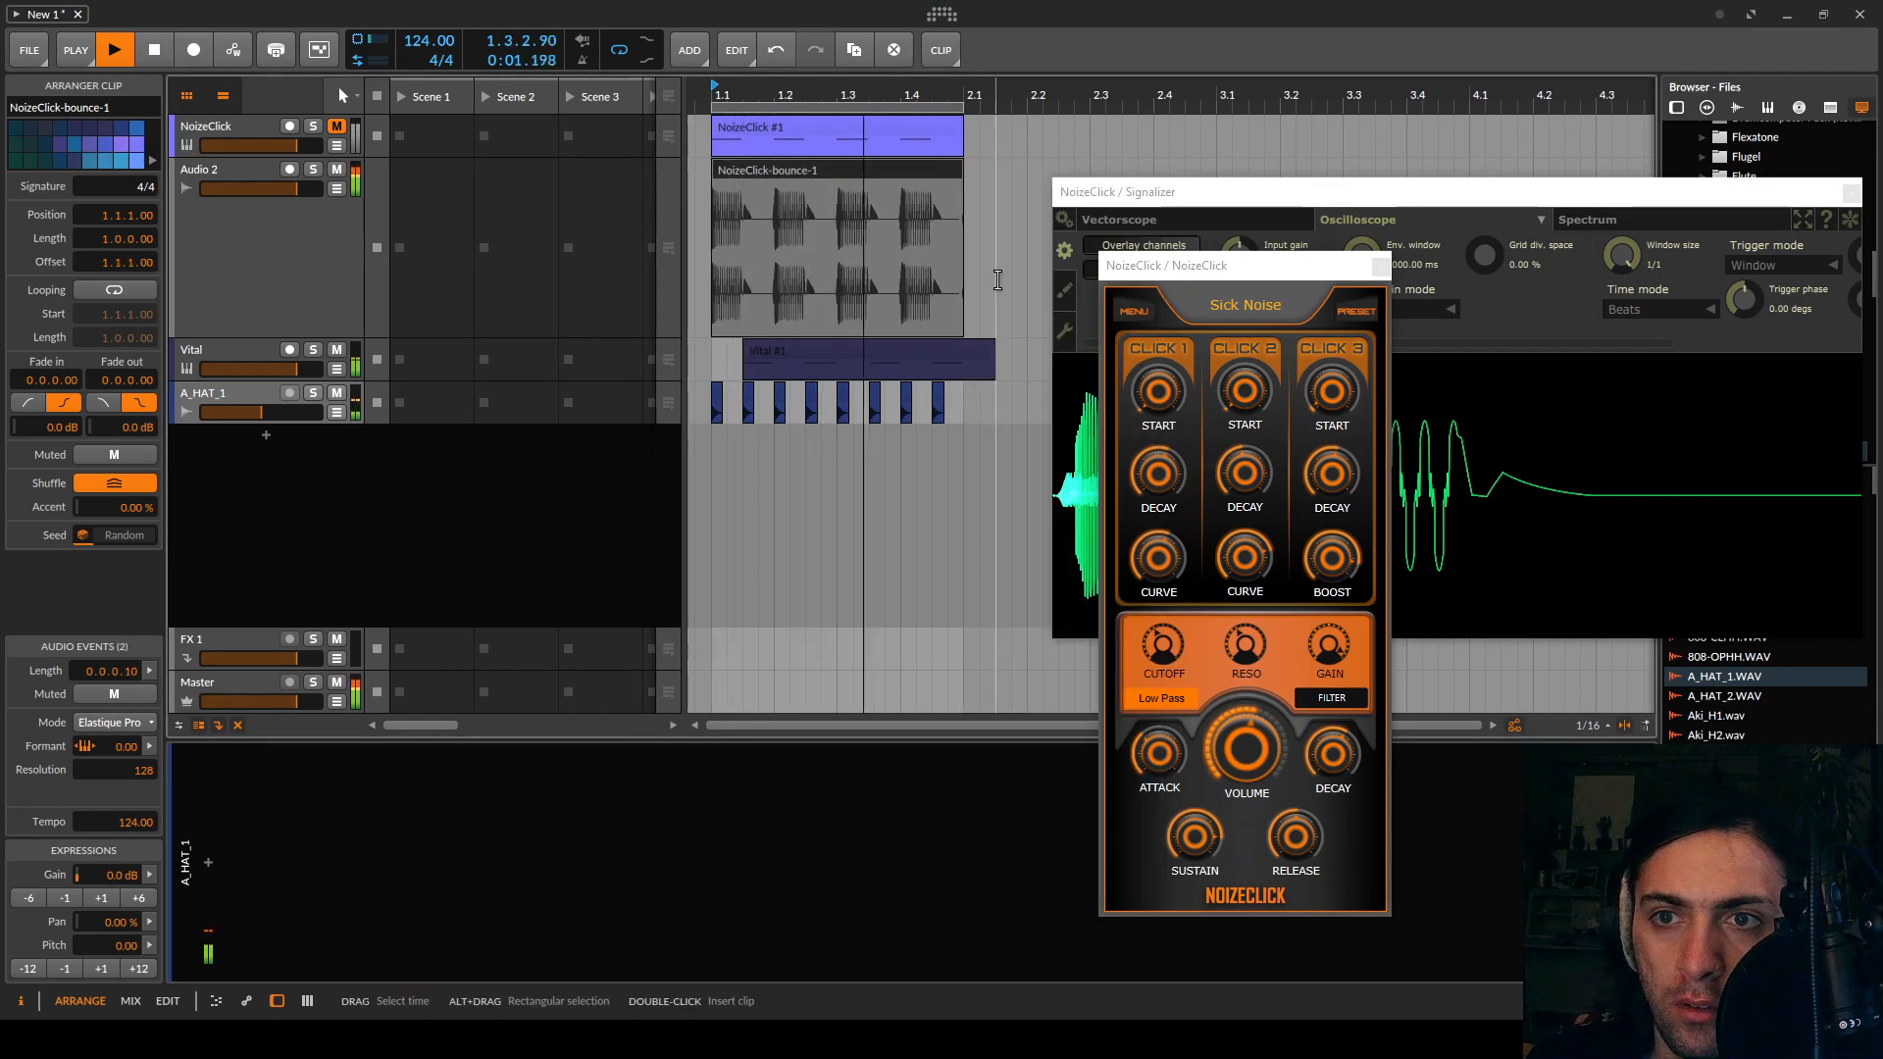
{"action": "key", "text": "space"}
Bounce the consolidated clip to a new audio track and delete the old Audio 2 track
{"action": "right_click", "coordinate": [733, 164]}
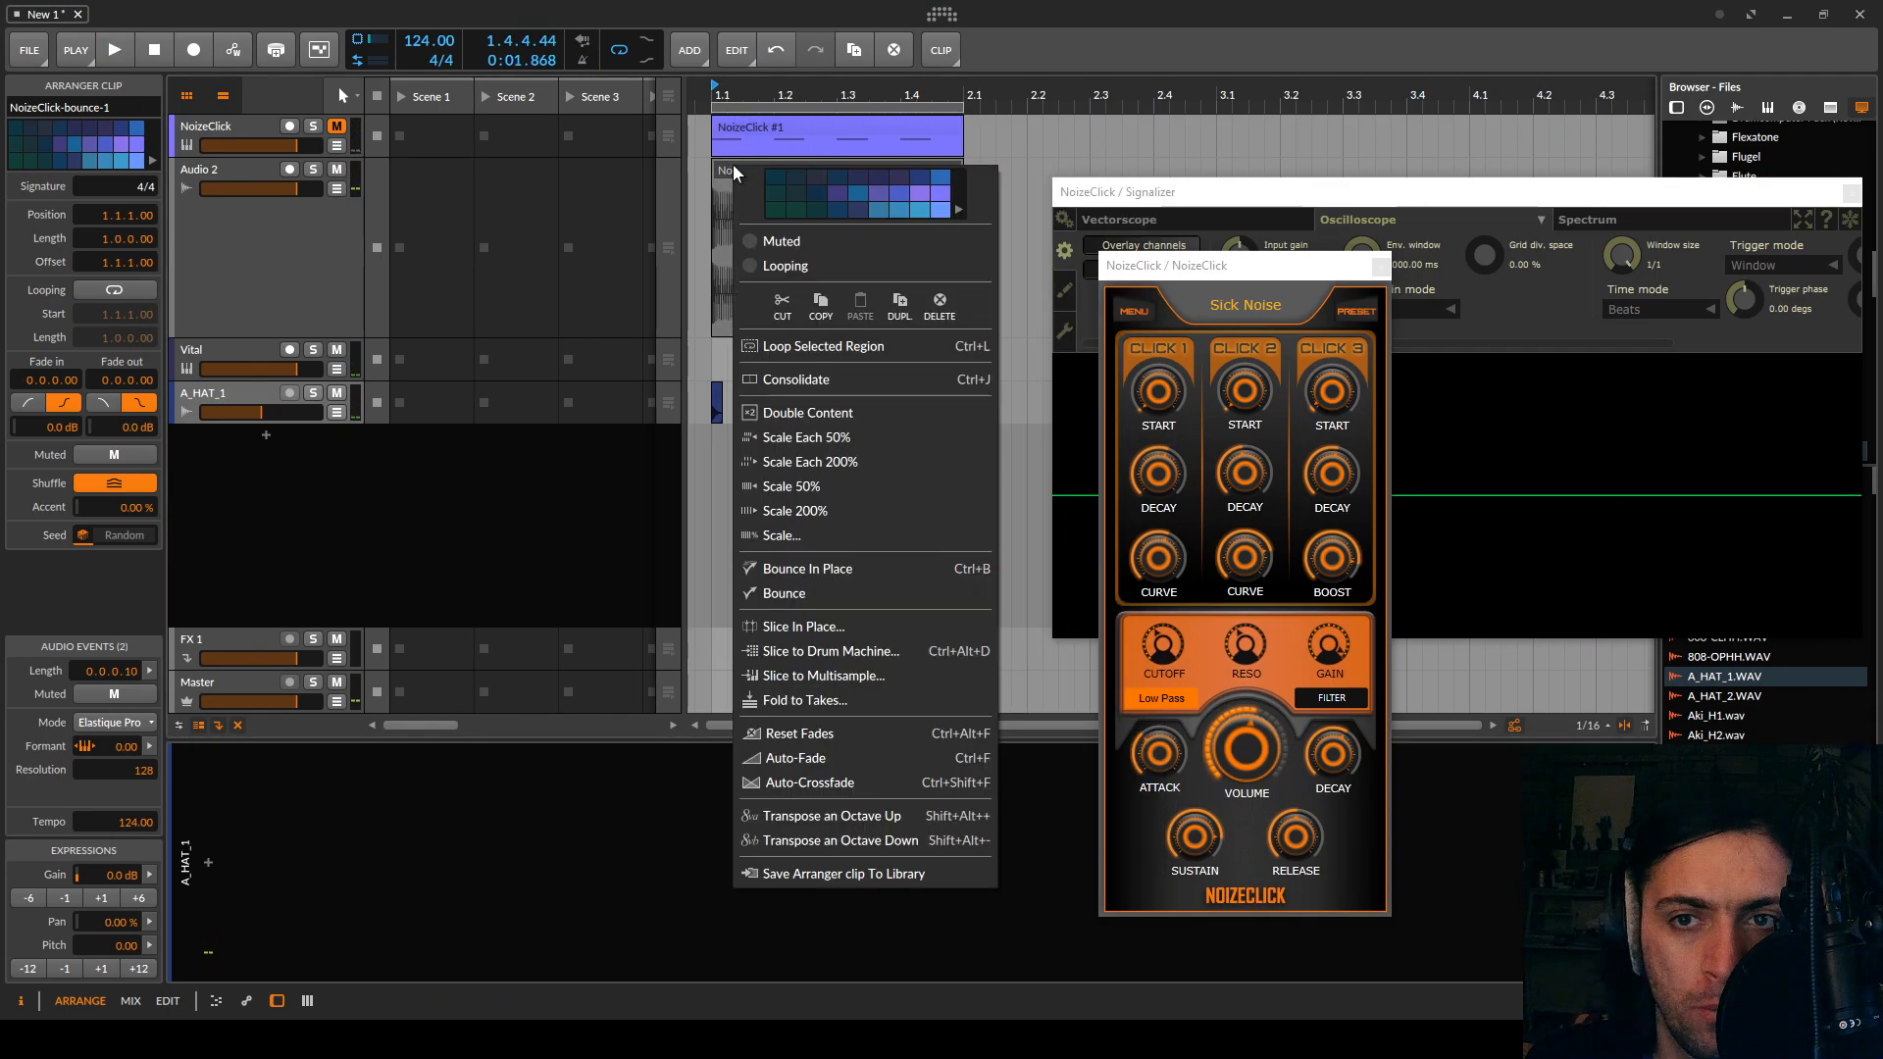
{"action": "left_click", "coordinate": [822, 596]}
{"action": "left_click", "coordinate": [994, 719]}
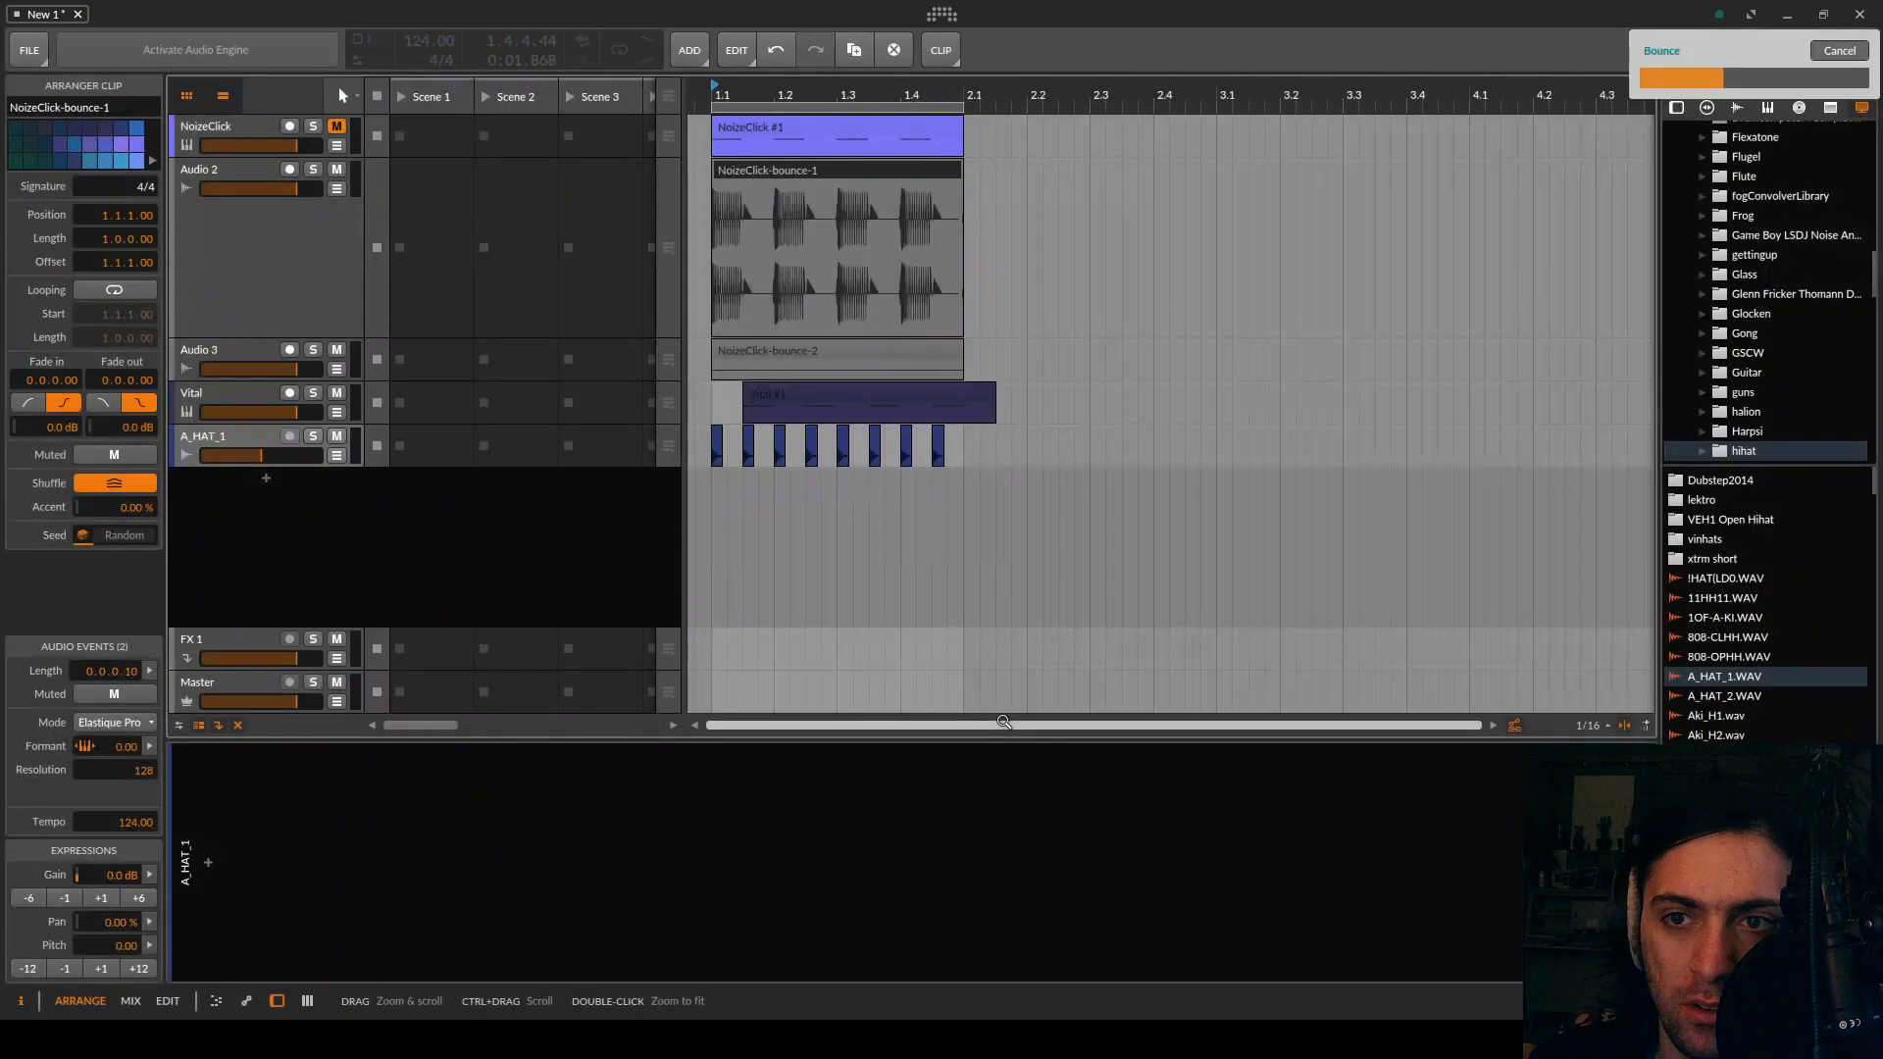
{"action": "left_click", "coordinate": [287, 274]}
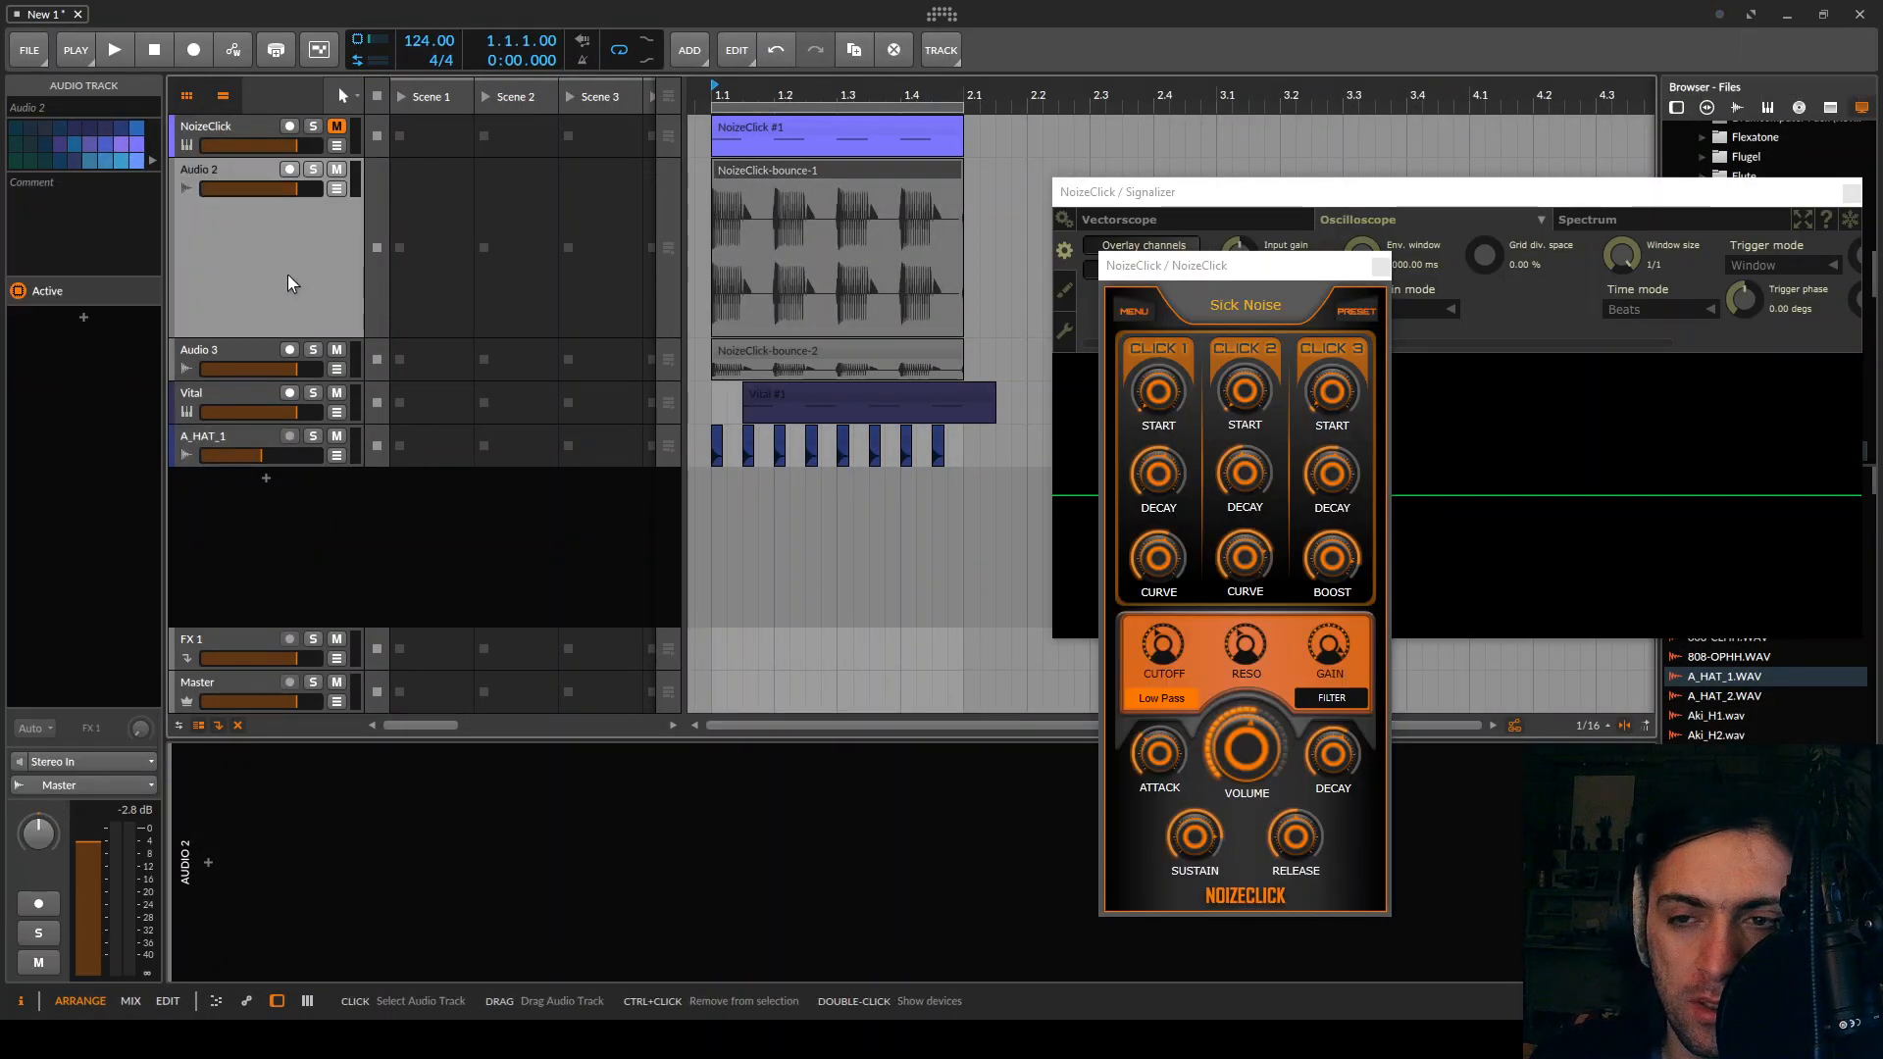
{"action": "key", "text": "Delete"}
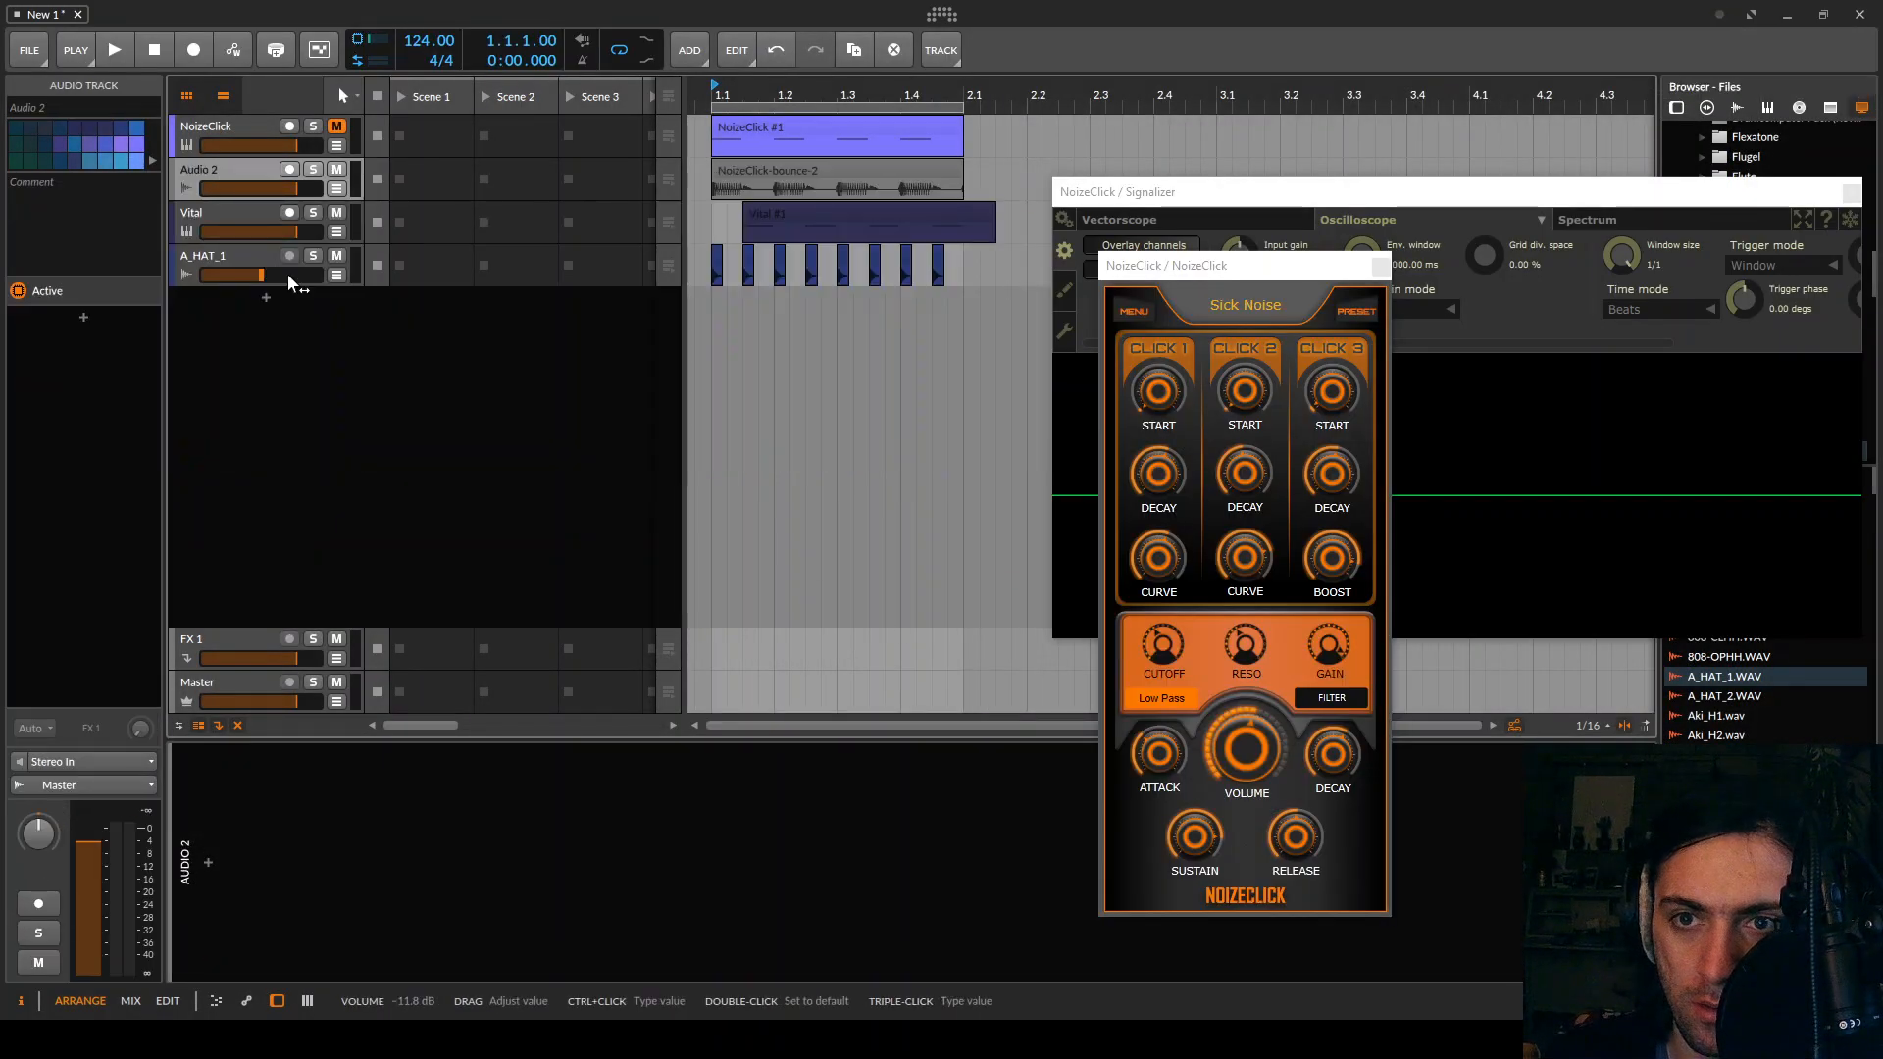
Enlarge the track holding the new bounce and play the loop to check its kick waveform
{"action": "left_click_drag", "start_coordinate": [232, 199], "coordinate": [232, 398]}
{"action": "key", "text": "space"}
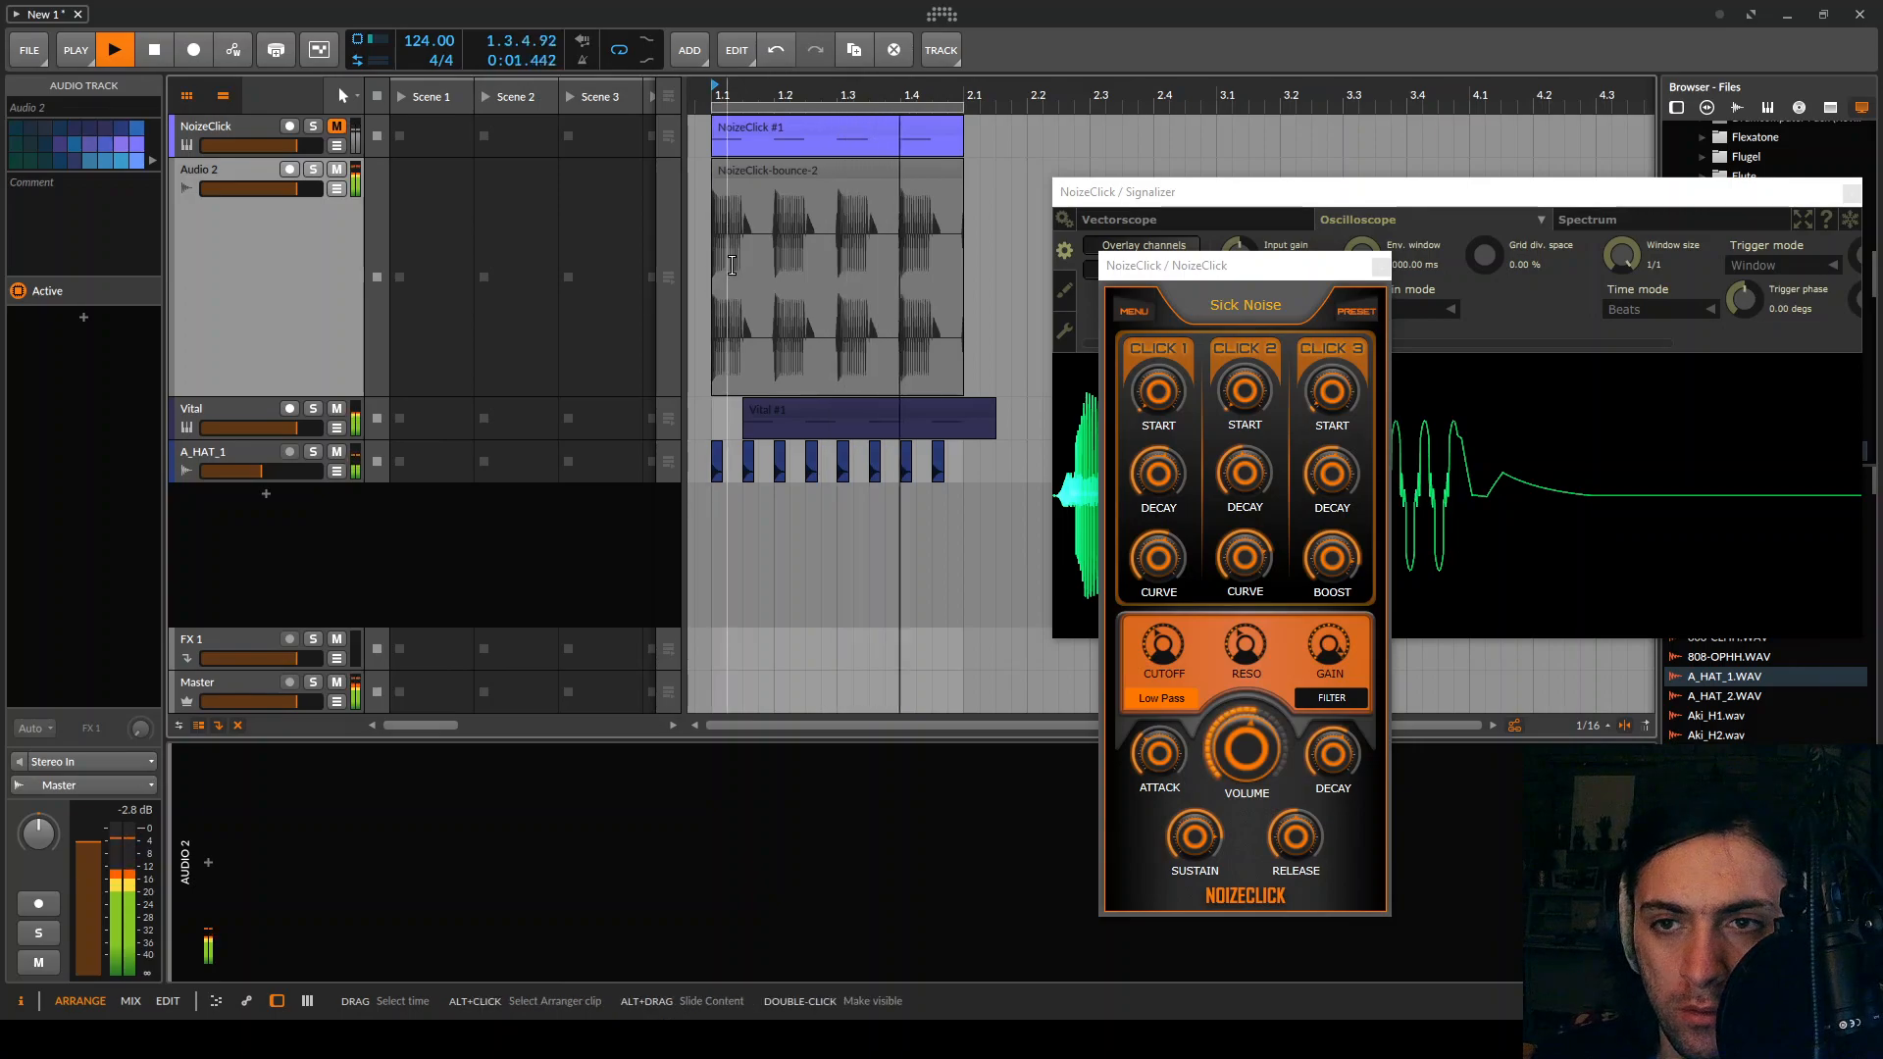
{"action": "key", "text": "space"}
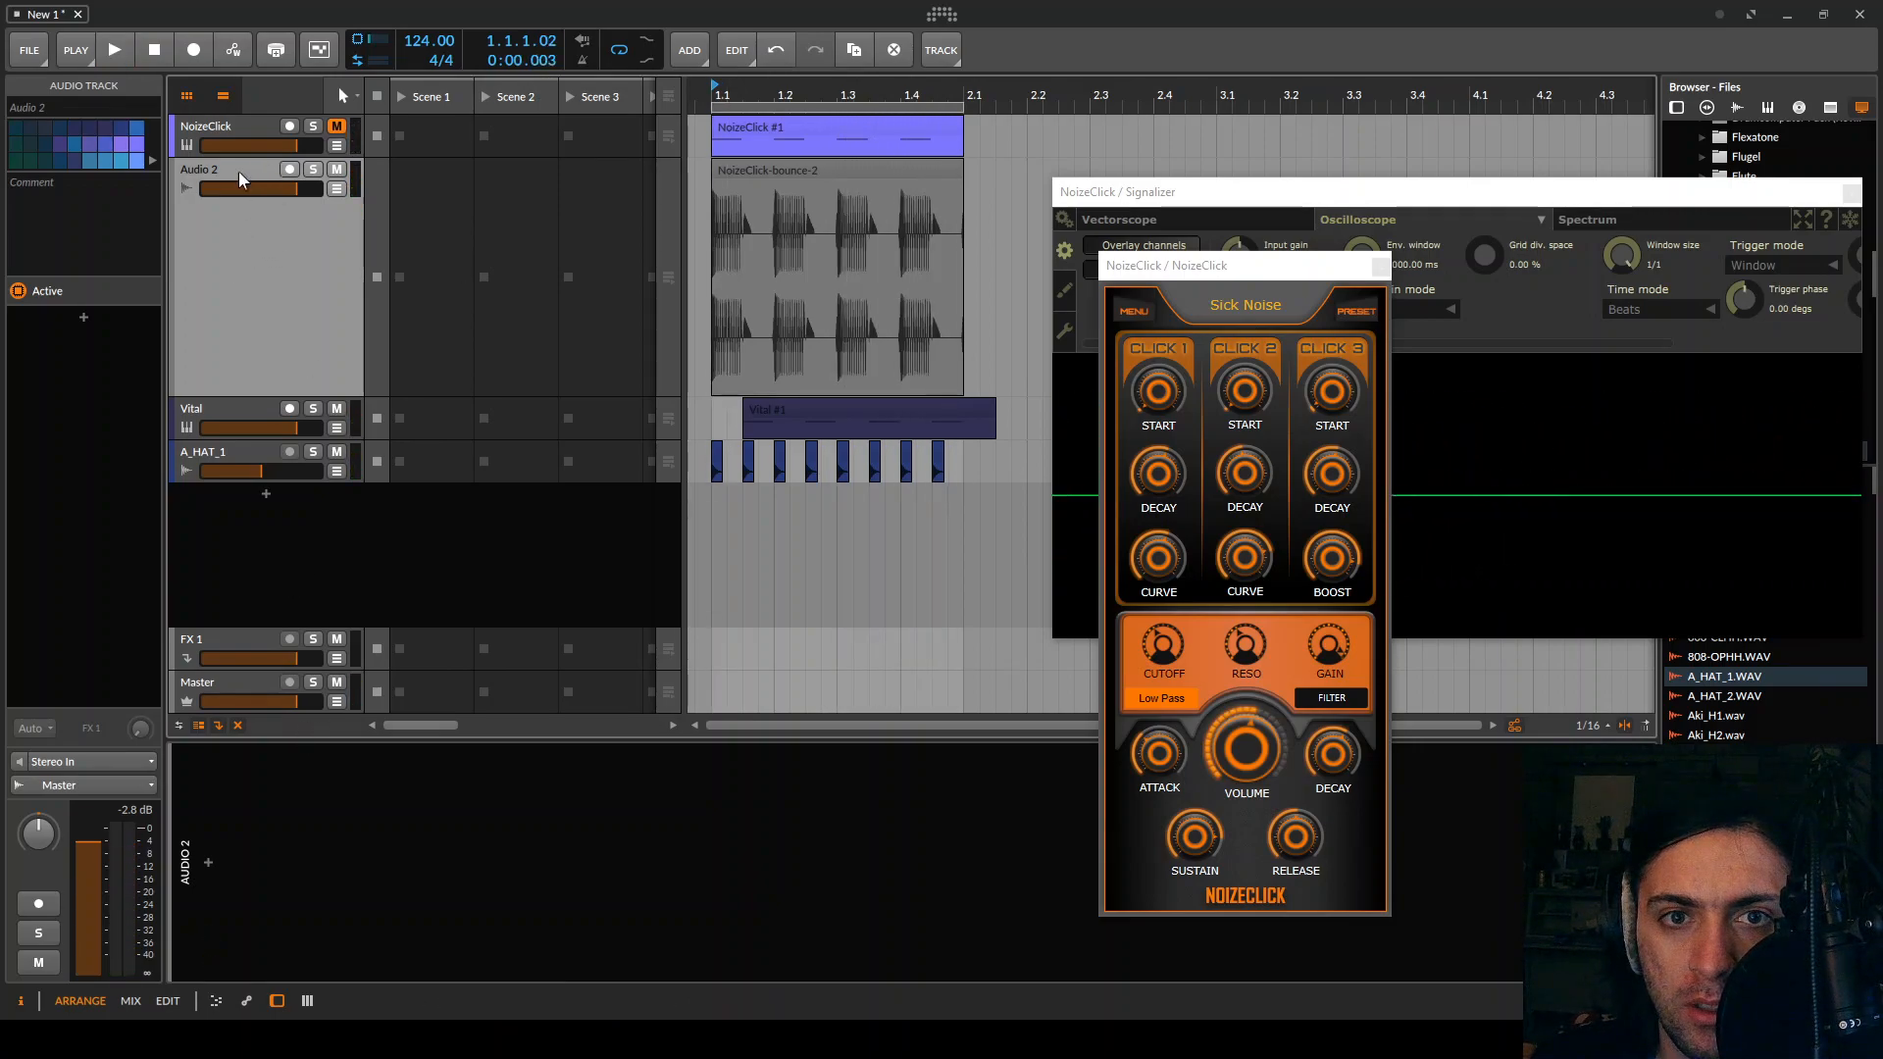
Copy the Signalizer device from the NoizeClick track to the Audio 2 track
{"action": "left_click", "coordinate": [236, 129]}
{"action": "left_click", "coordinate": [453, 876]}
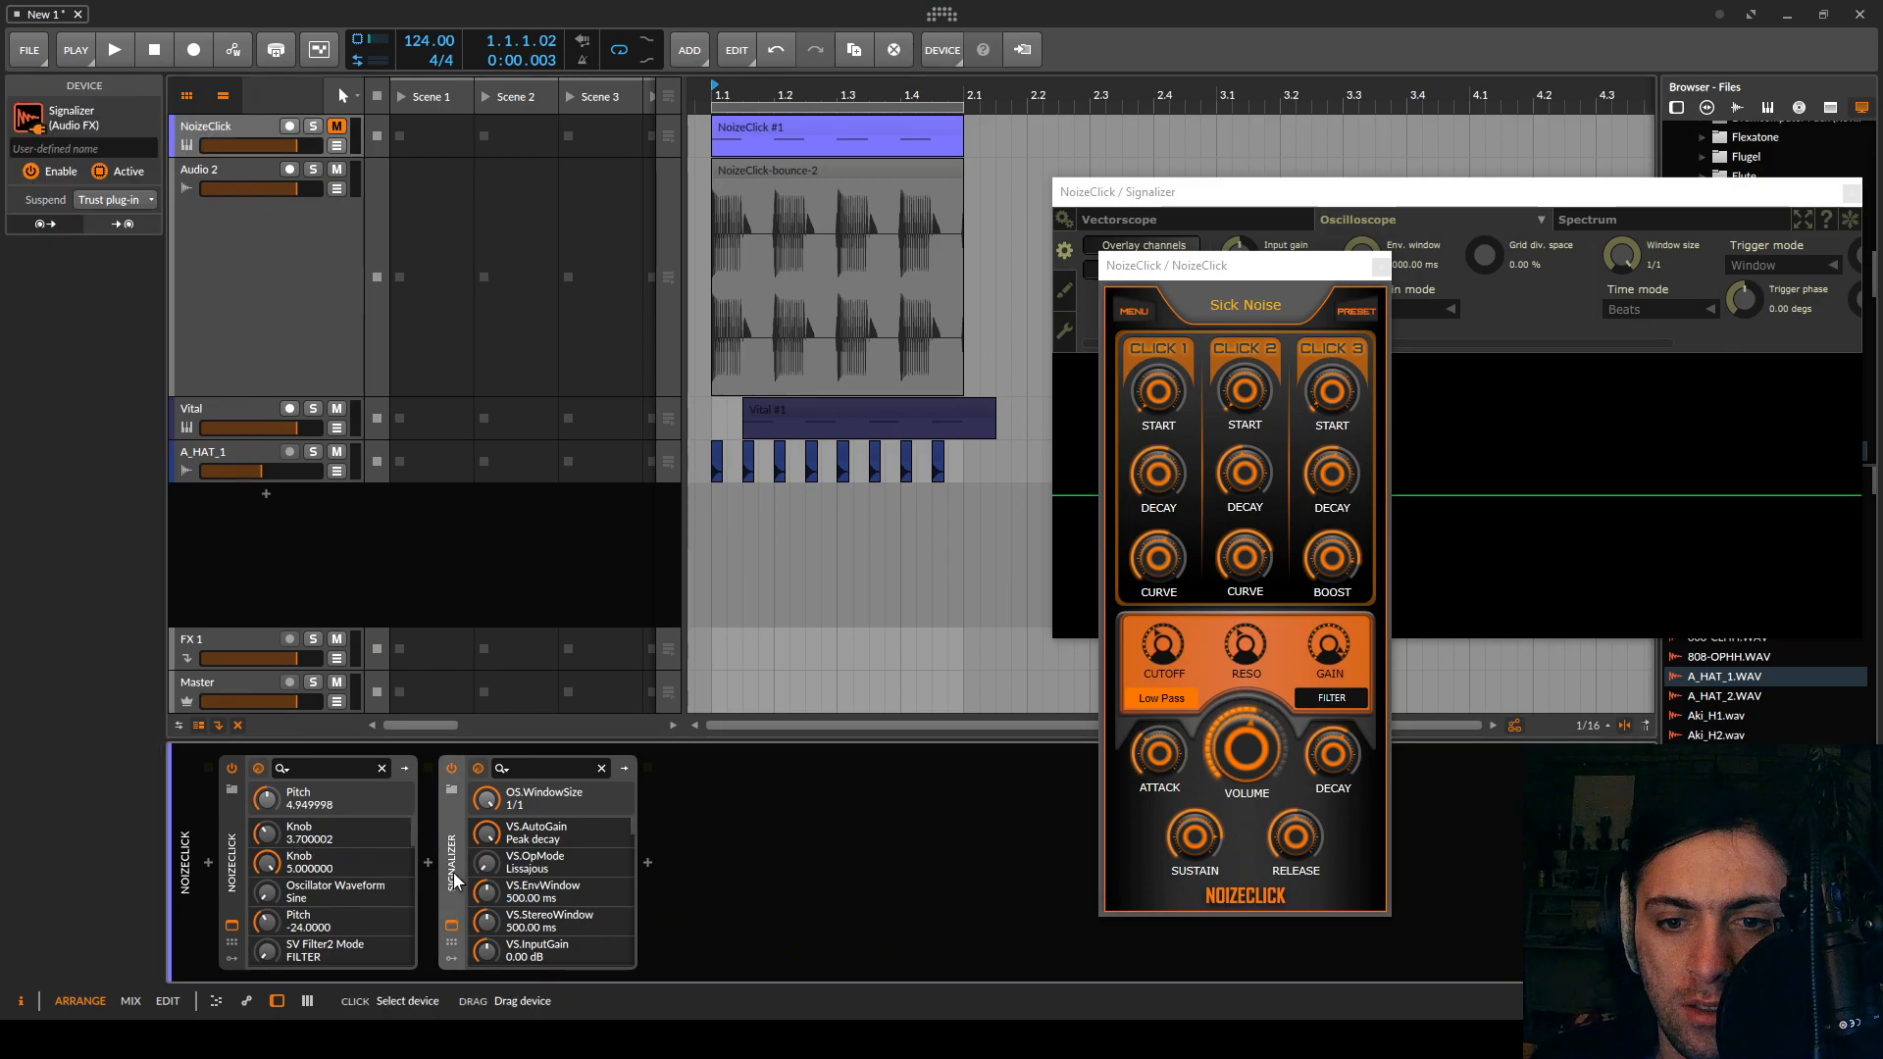
{"action": "left_click", "coordinate": [318, 273]}
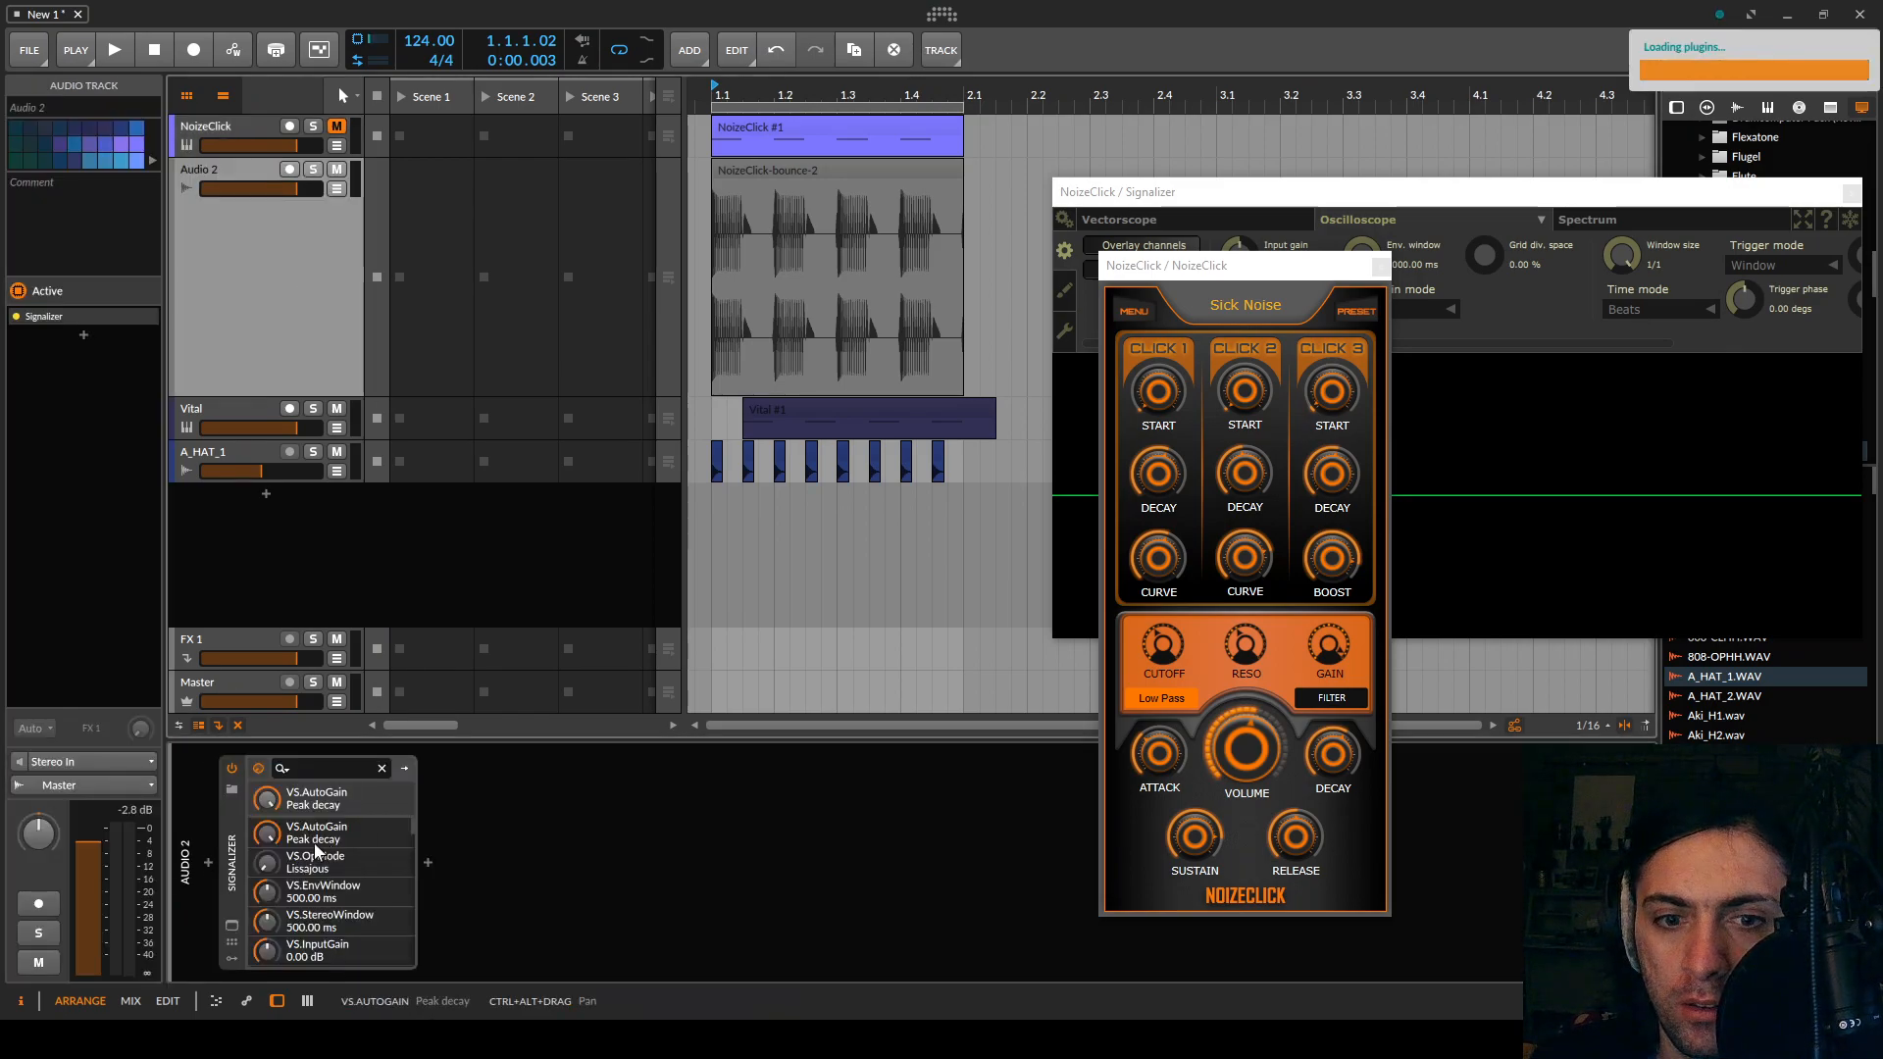
Delete the original Signalizer from the NoizeClick track and deactivate that track
{"action": "left_click", "coordinate": [229, 143]}
{"action": "left_click", "coordinate": [451, 883]}
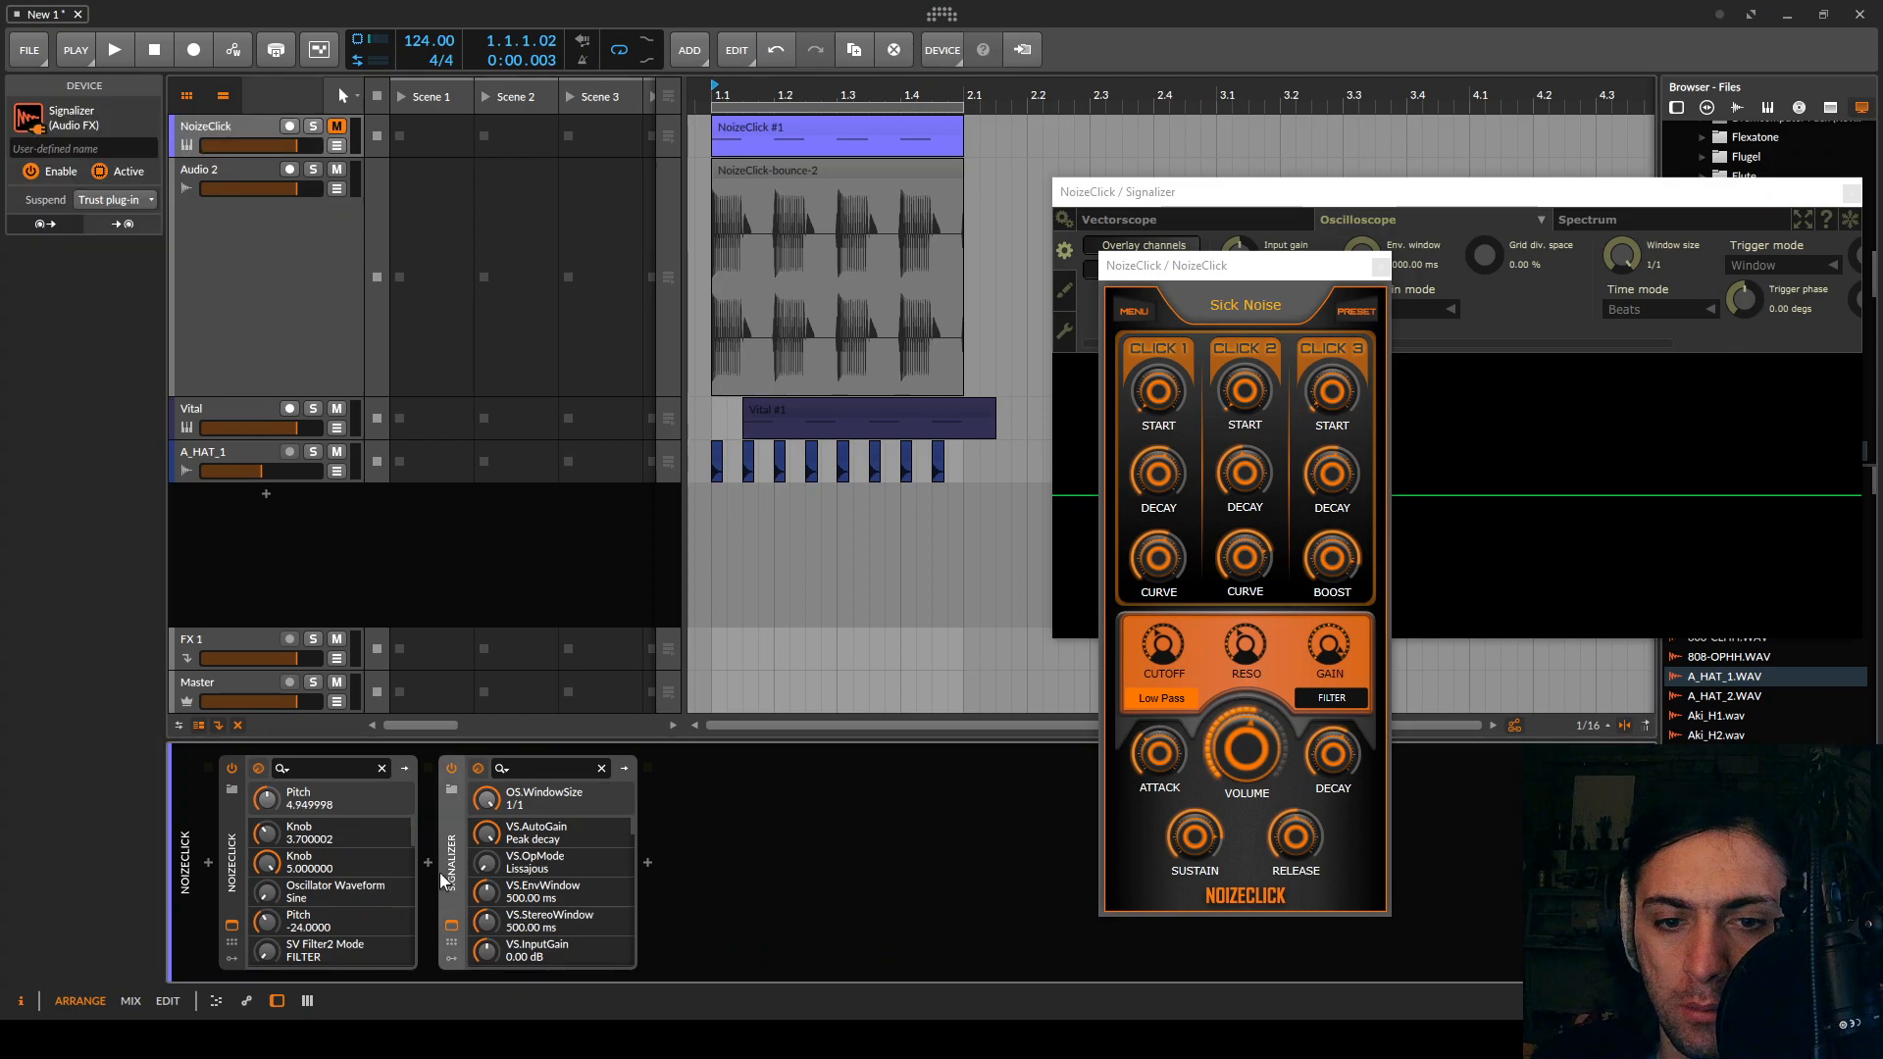
{"action": "key", "text": "Delete"}
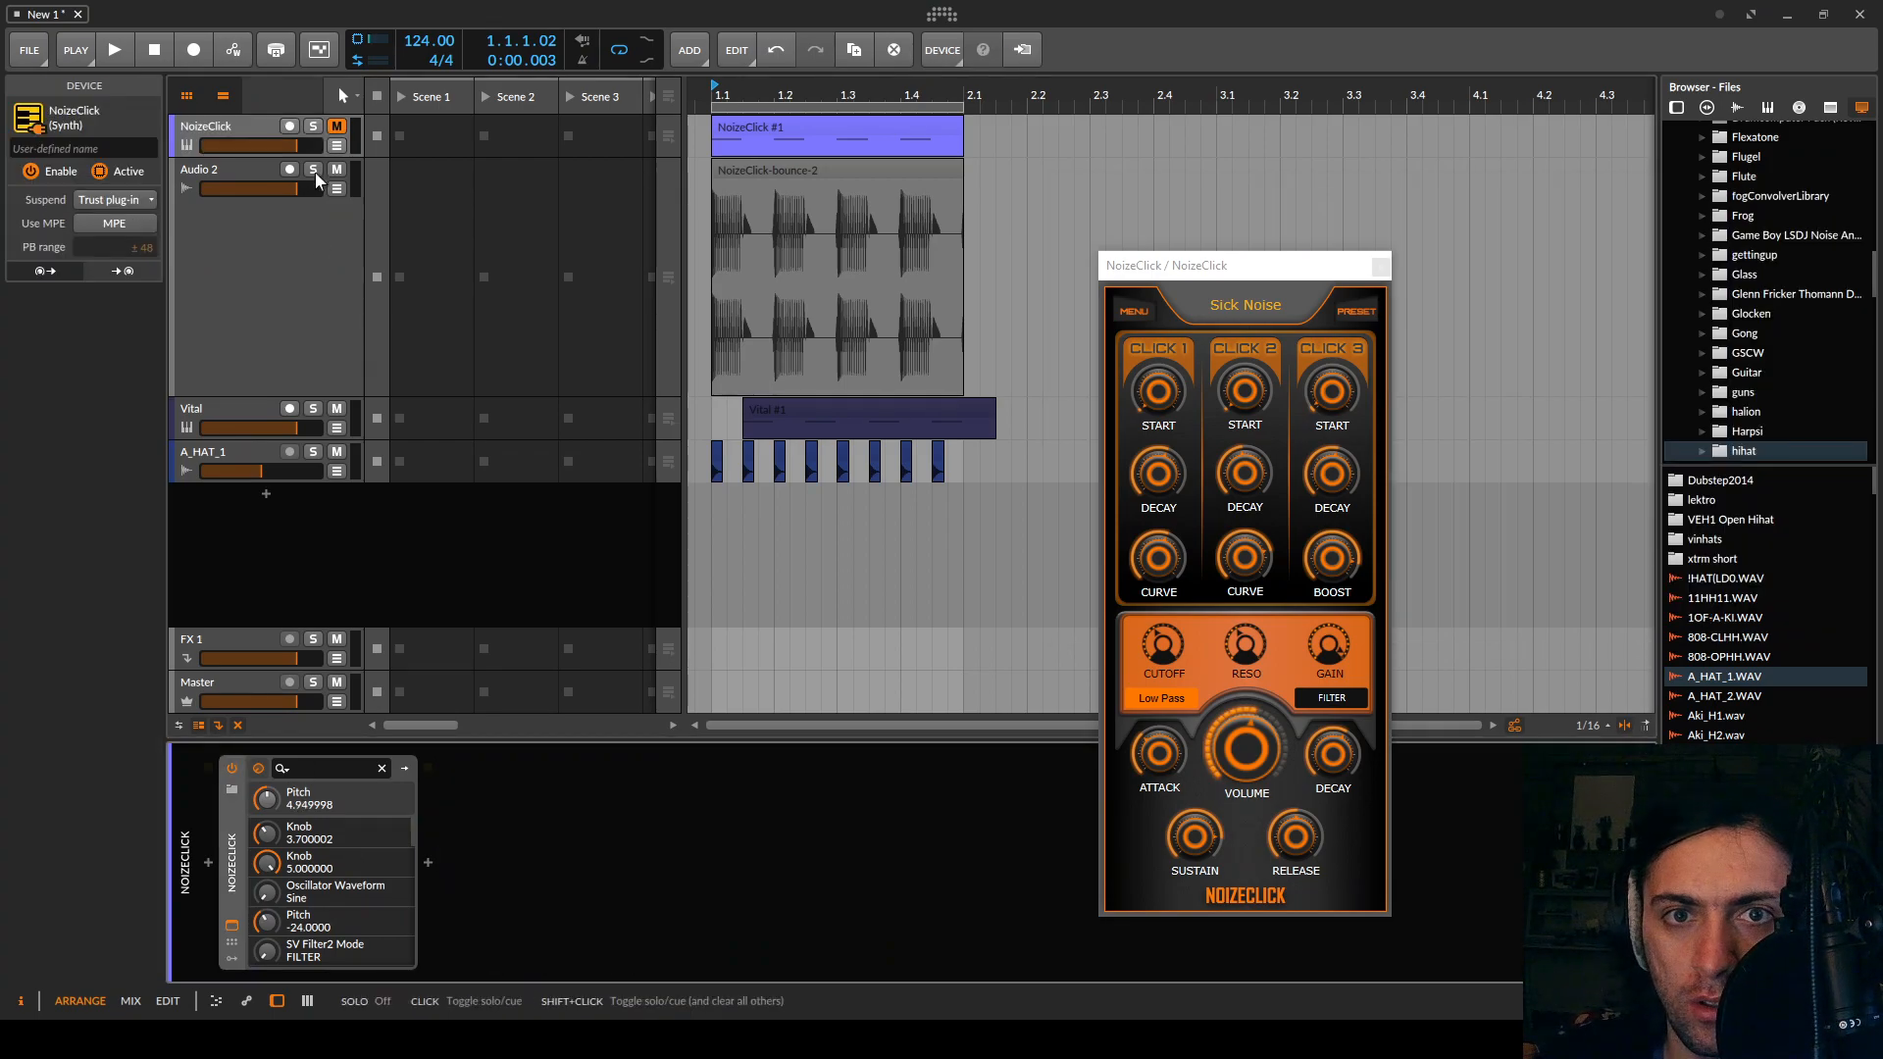
{"action": "left_click", "coordinate": [239, 128]}
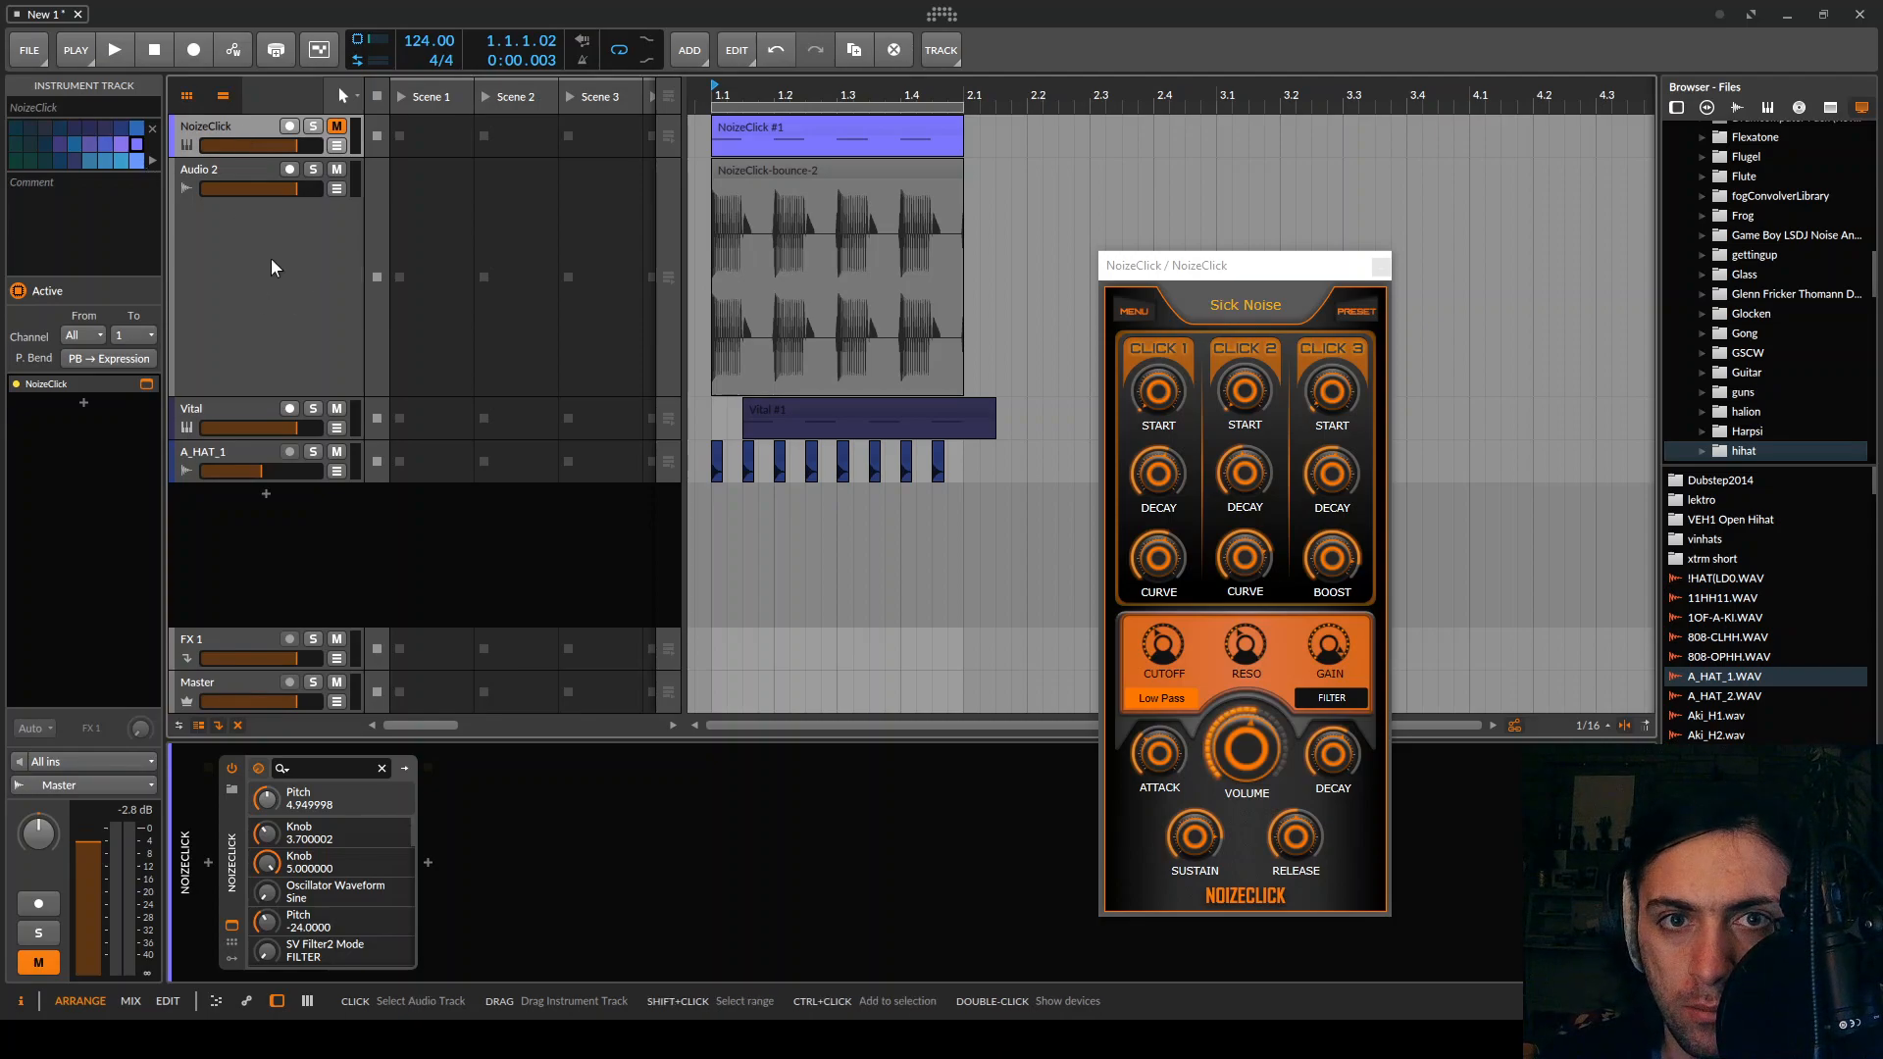
{"action": "key", "text": "alt+a"}
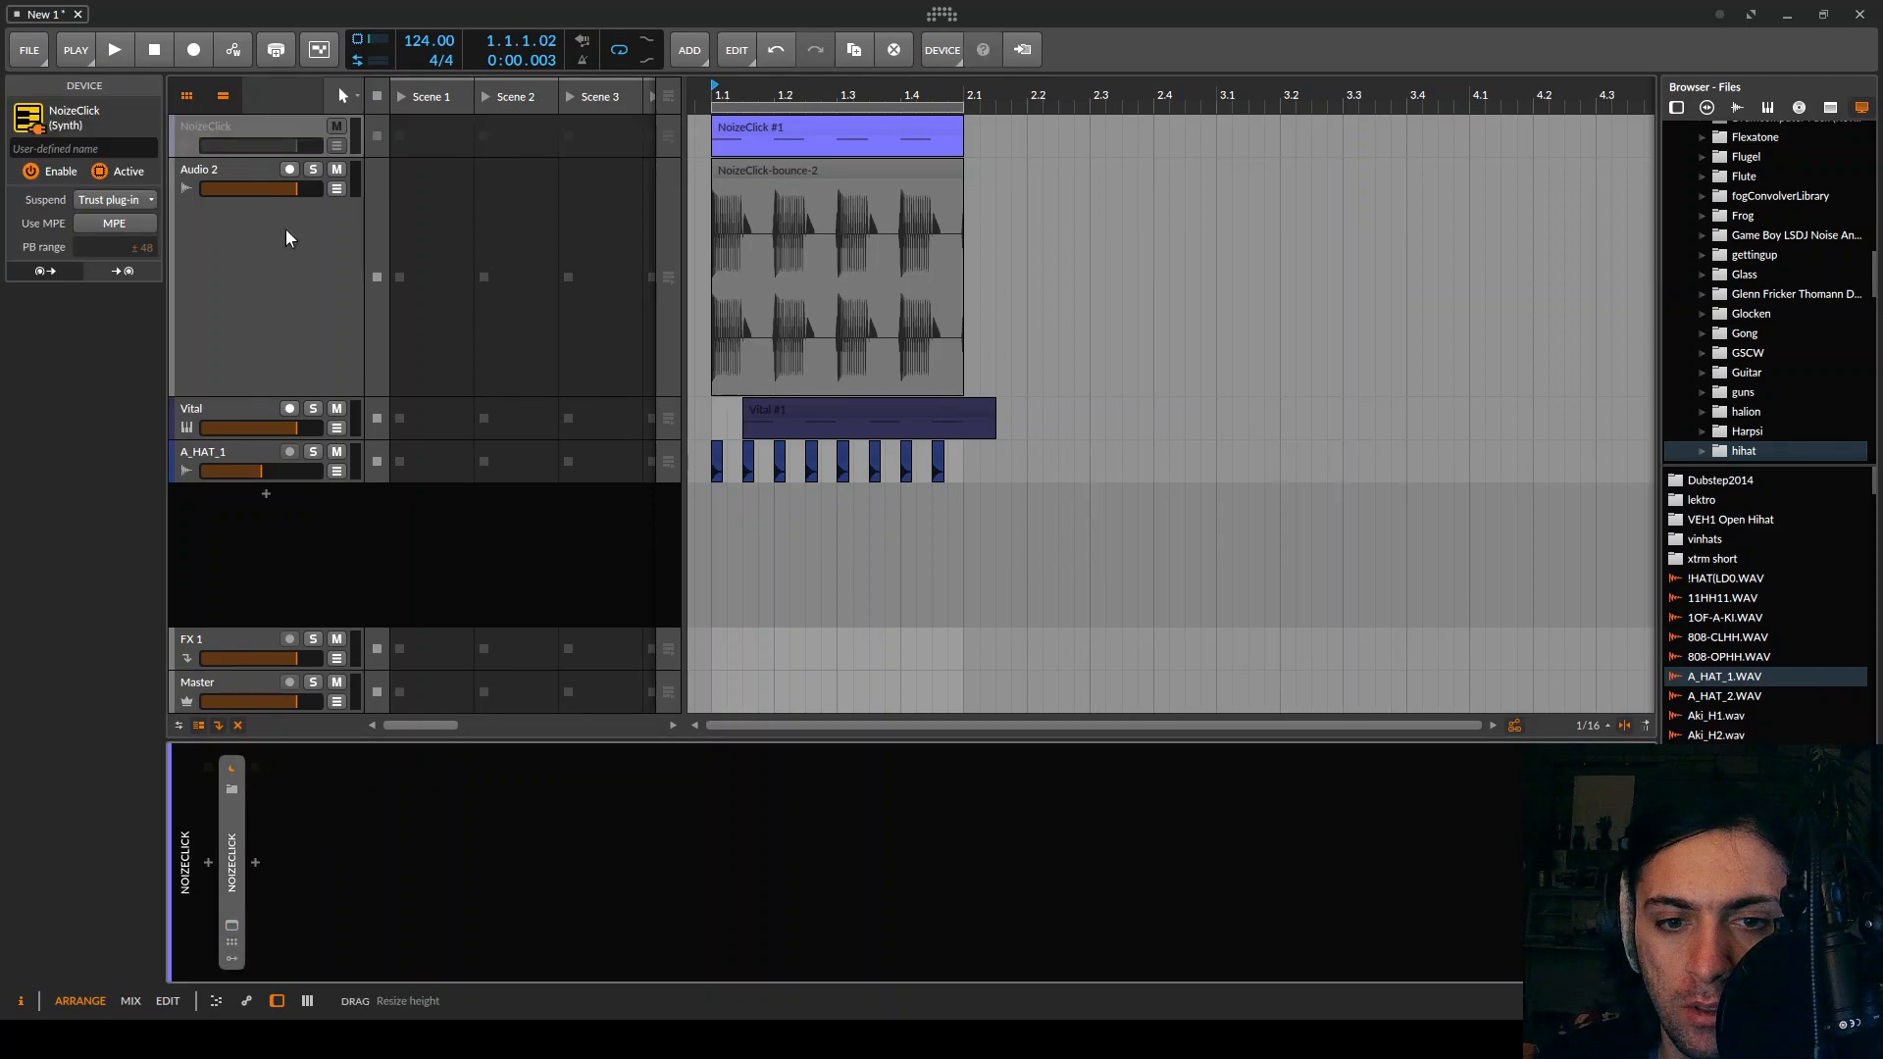
Open Audio 2's Signalizer window and insert kHs Transient Shaper before Signalizer in the device chain
{"action": "left_click", "coordinate": [233, 214]}
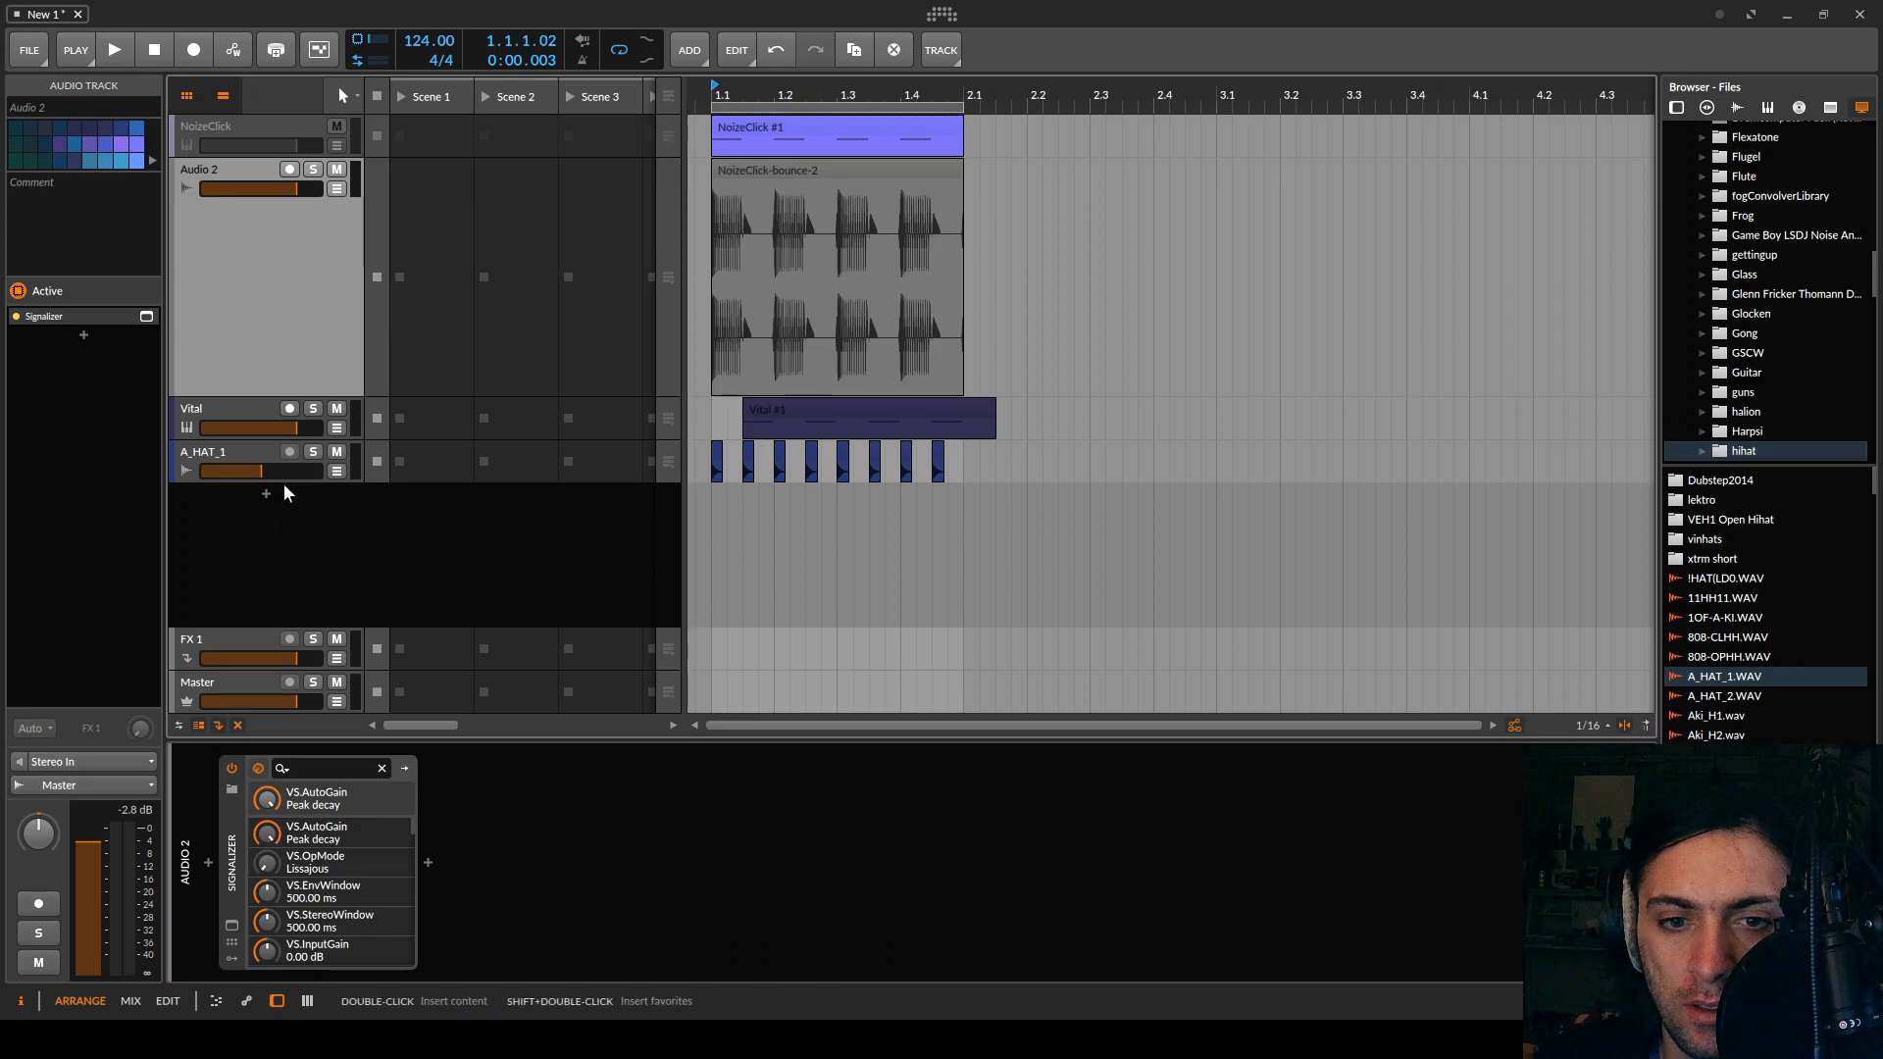
{"action": "left_click", "coordinate": [233, 925]}
{"action": "left_click", "coordinate": [208, 862]}
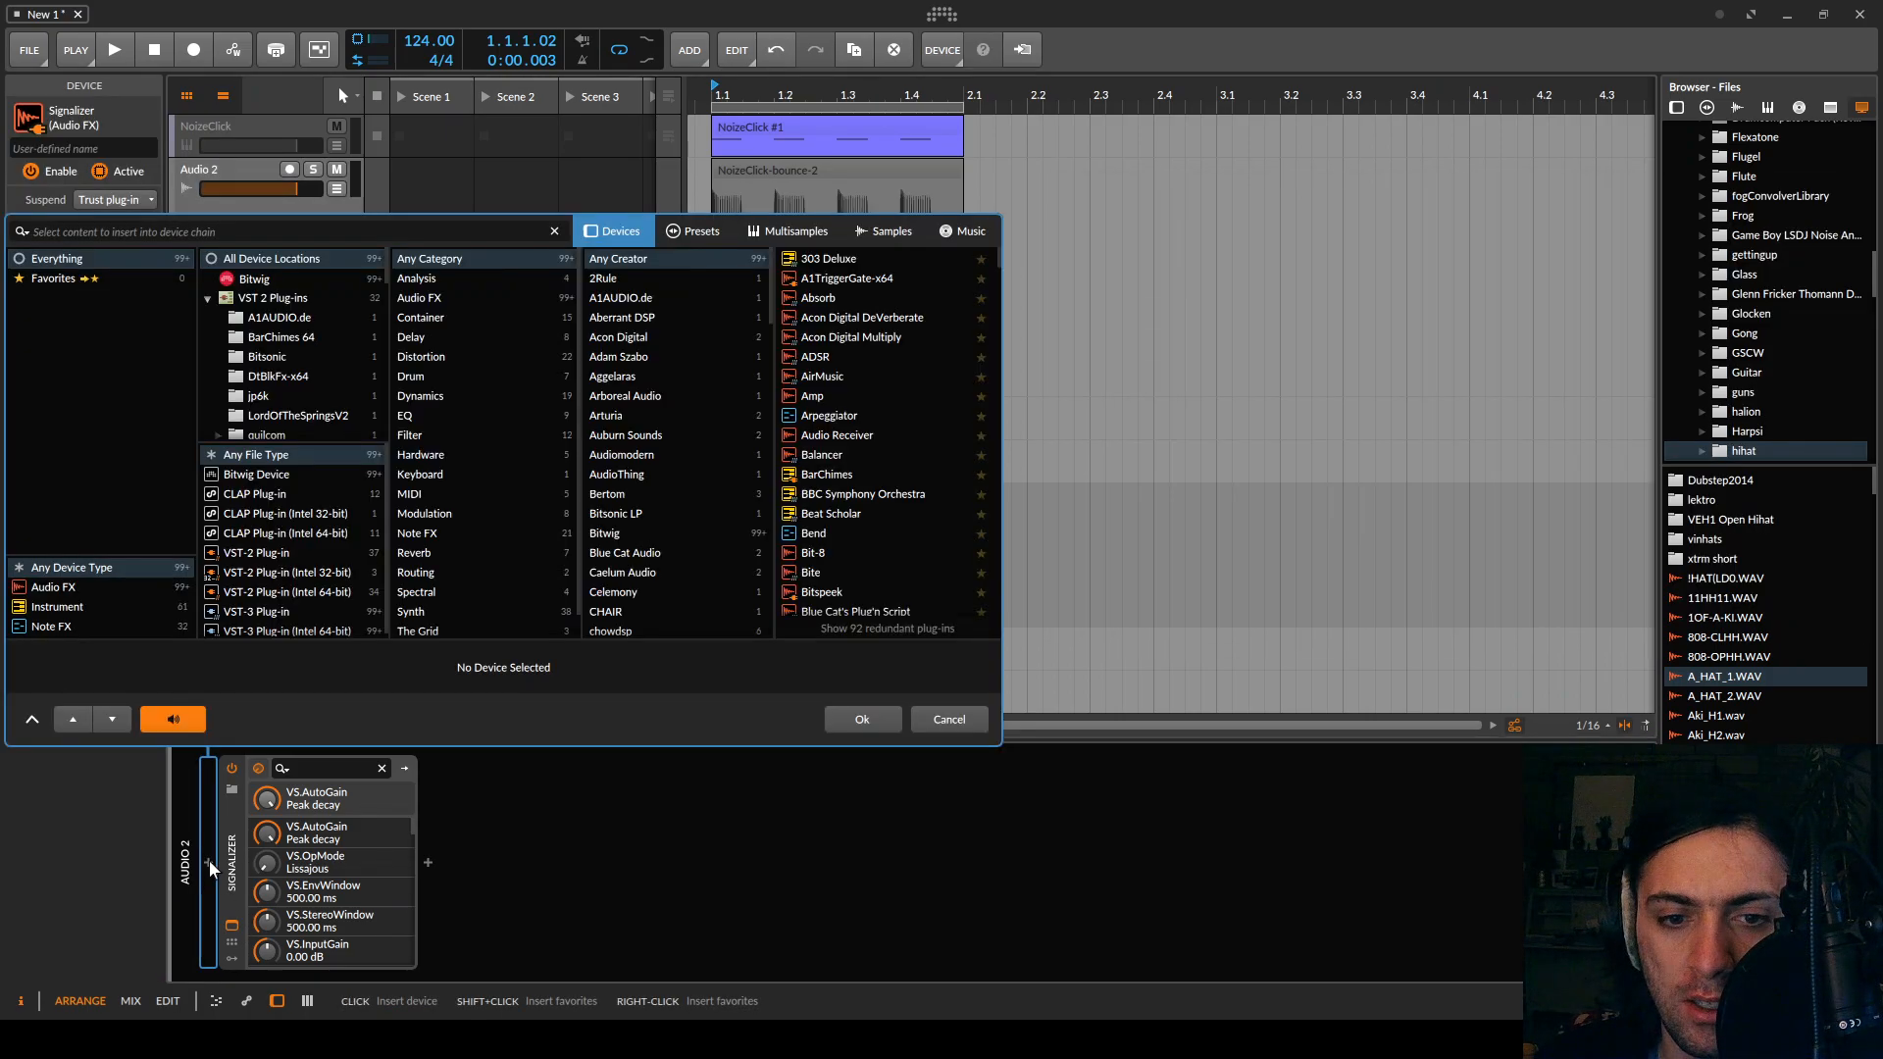
{"action": "type", "text": "trans"}
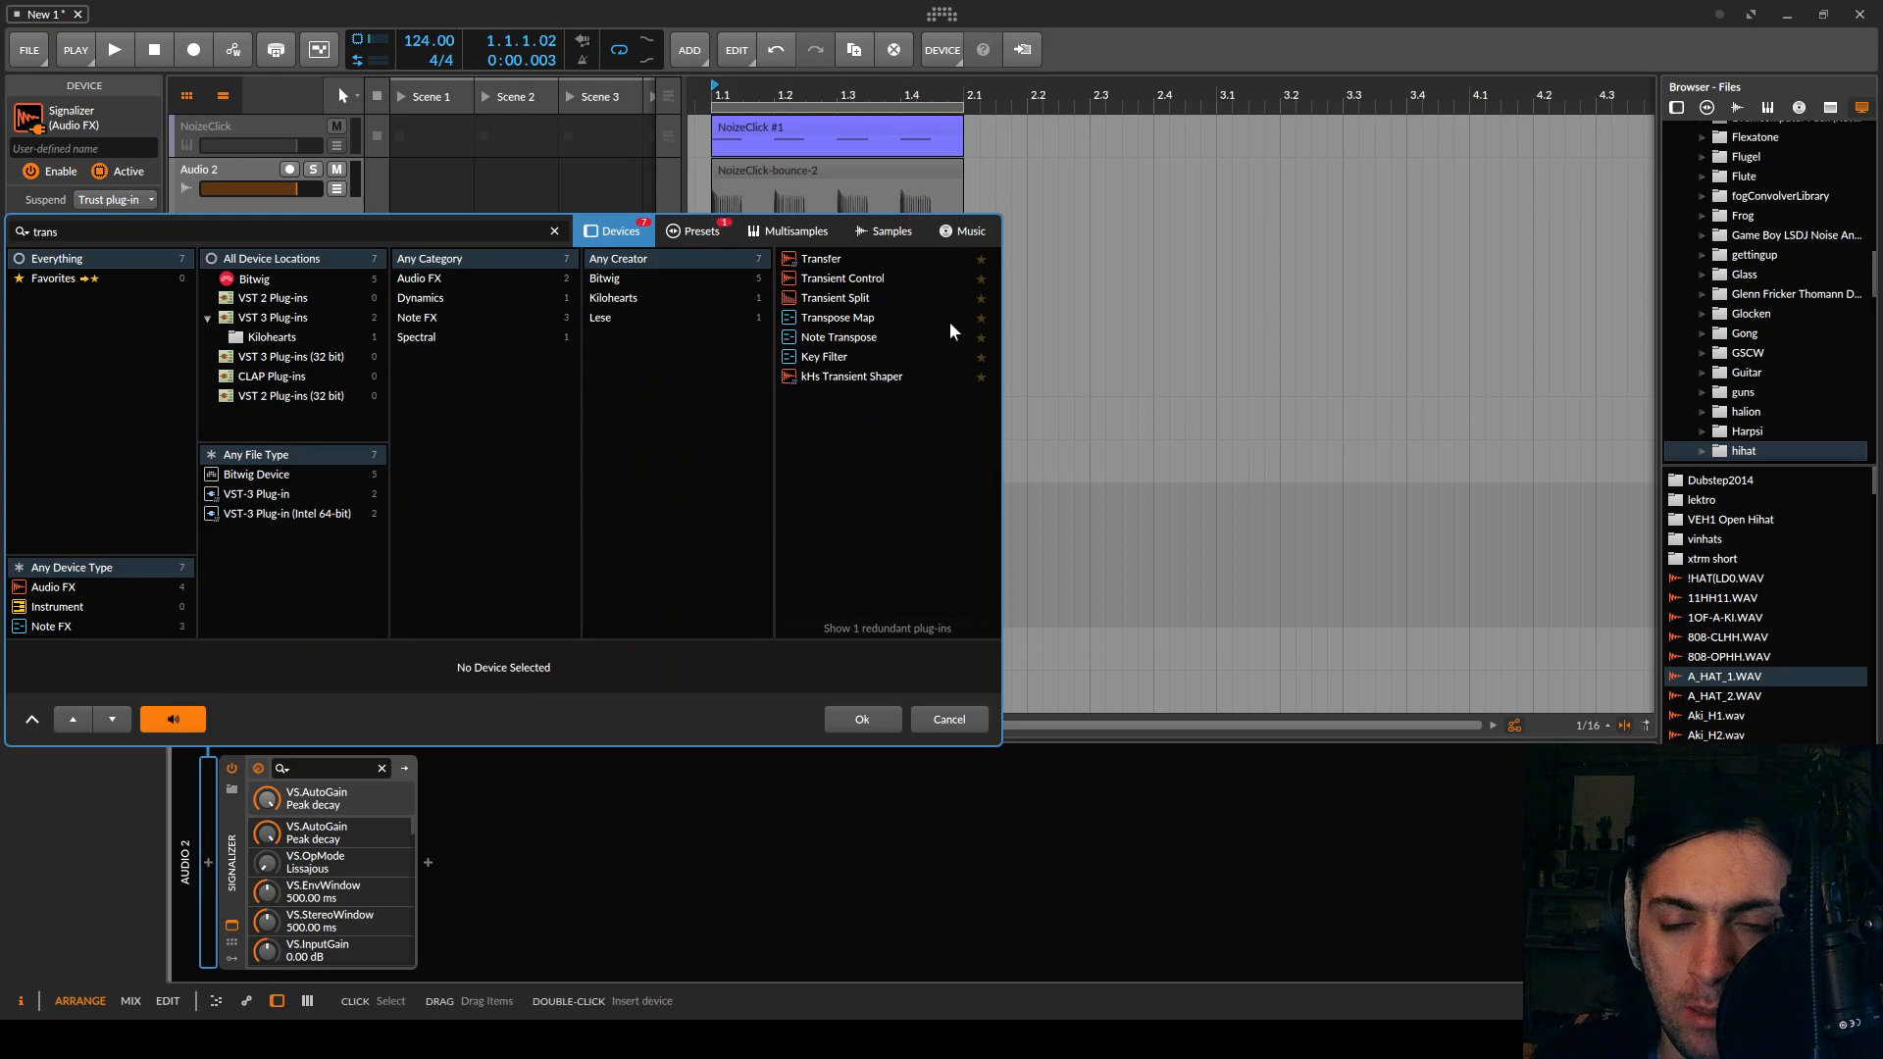
{"action": "double_click", "coordinate": [853, 377]}
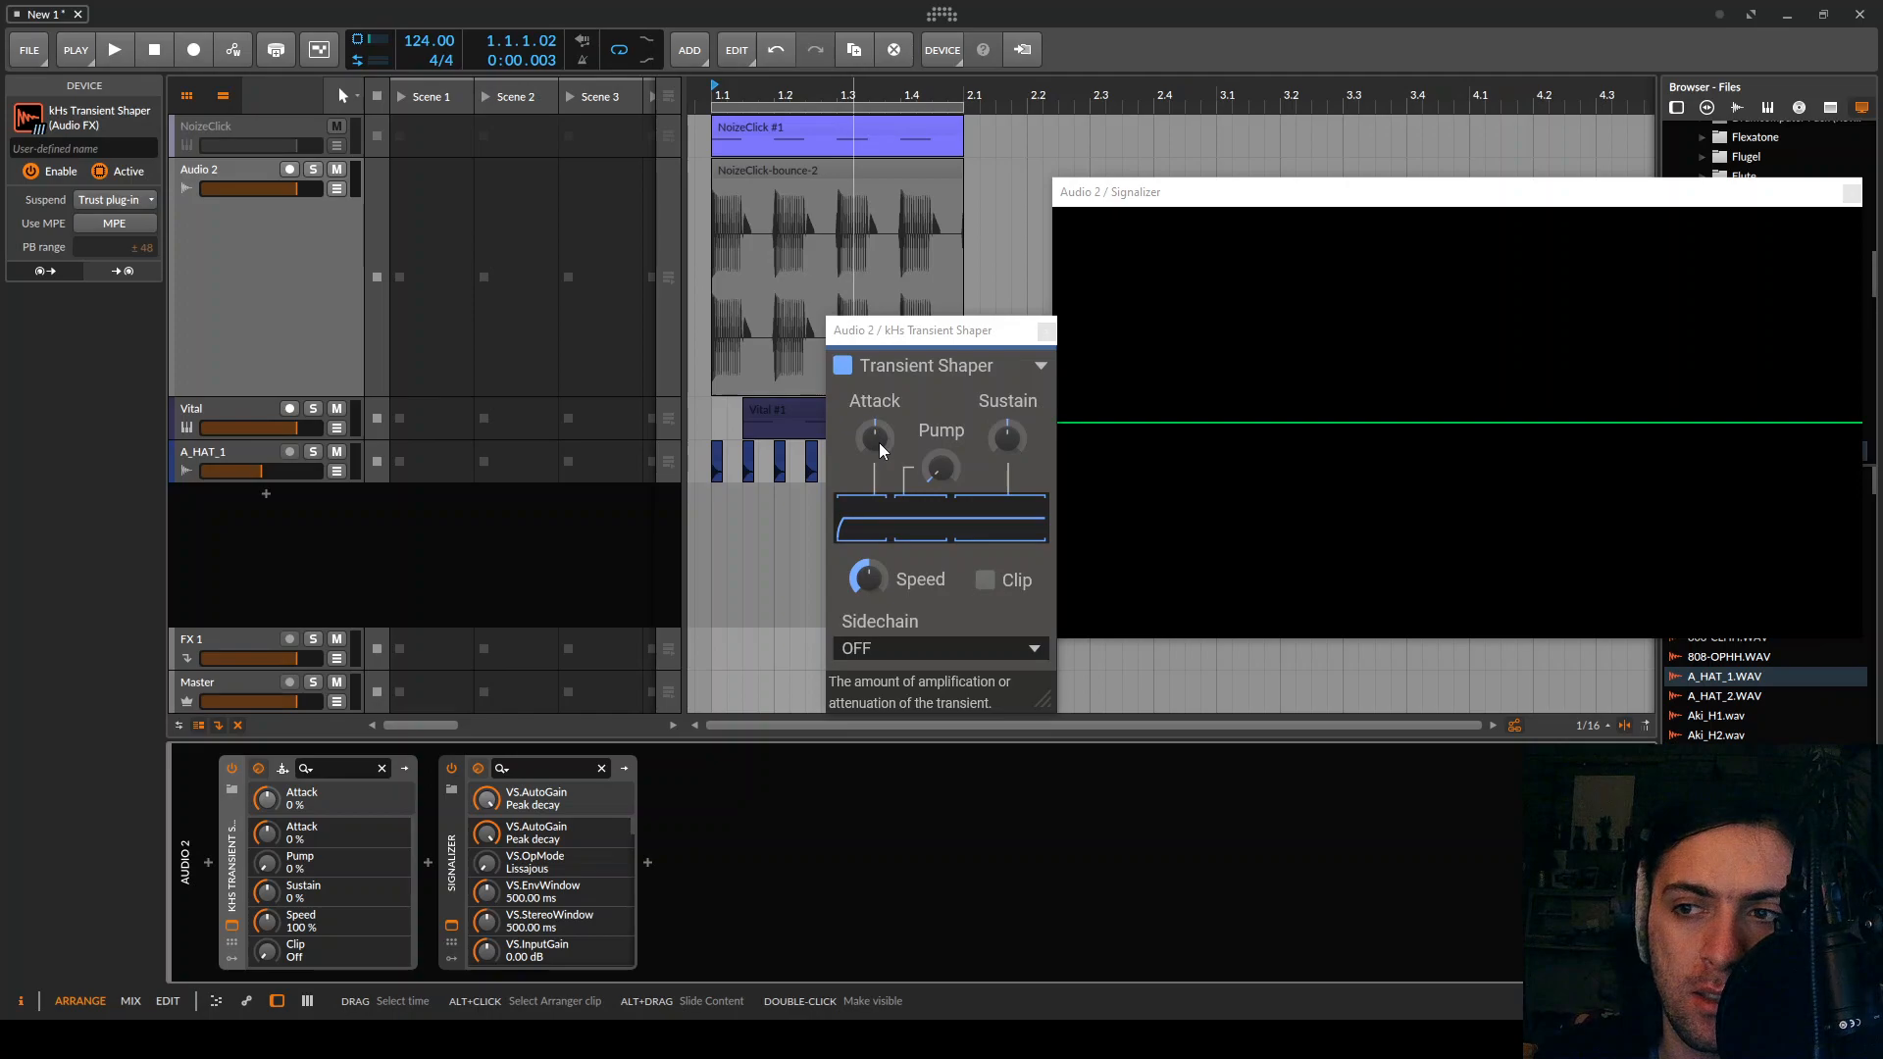
While the loop plays, set the Transient Shaper to 29 % Attack, 22 % Pump and 26 % Sustain
{"action": "key", "text": "space"}
{"action": "left_click_drag", "start_coordinate": [879, 444], "coordinate": [879, 407]}
{"action": "left_click_drag", "start_coordinate": [926, 469], "coordinate": [1007, 413]}
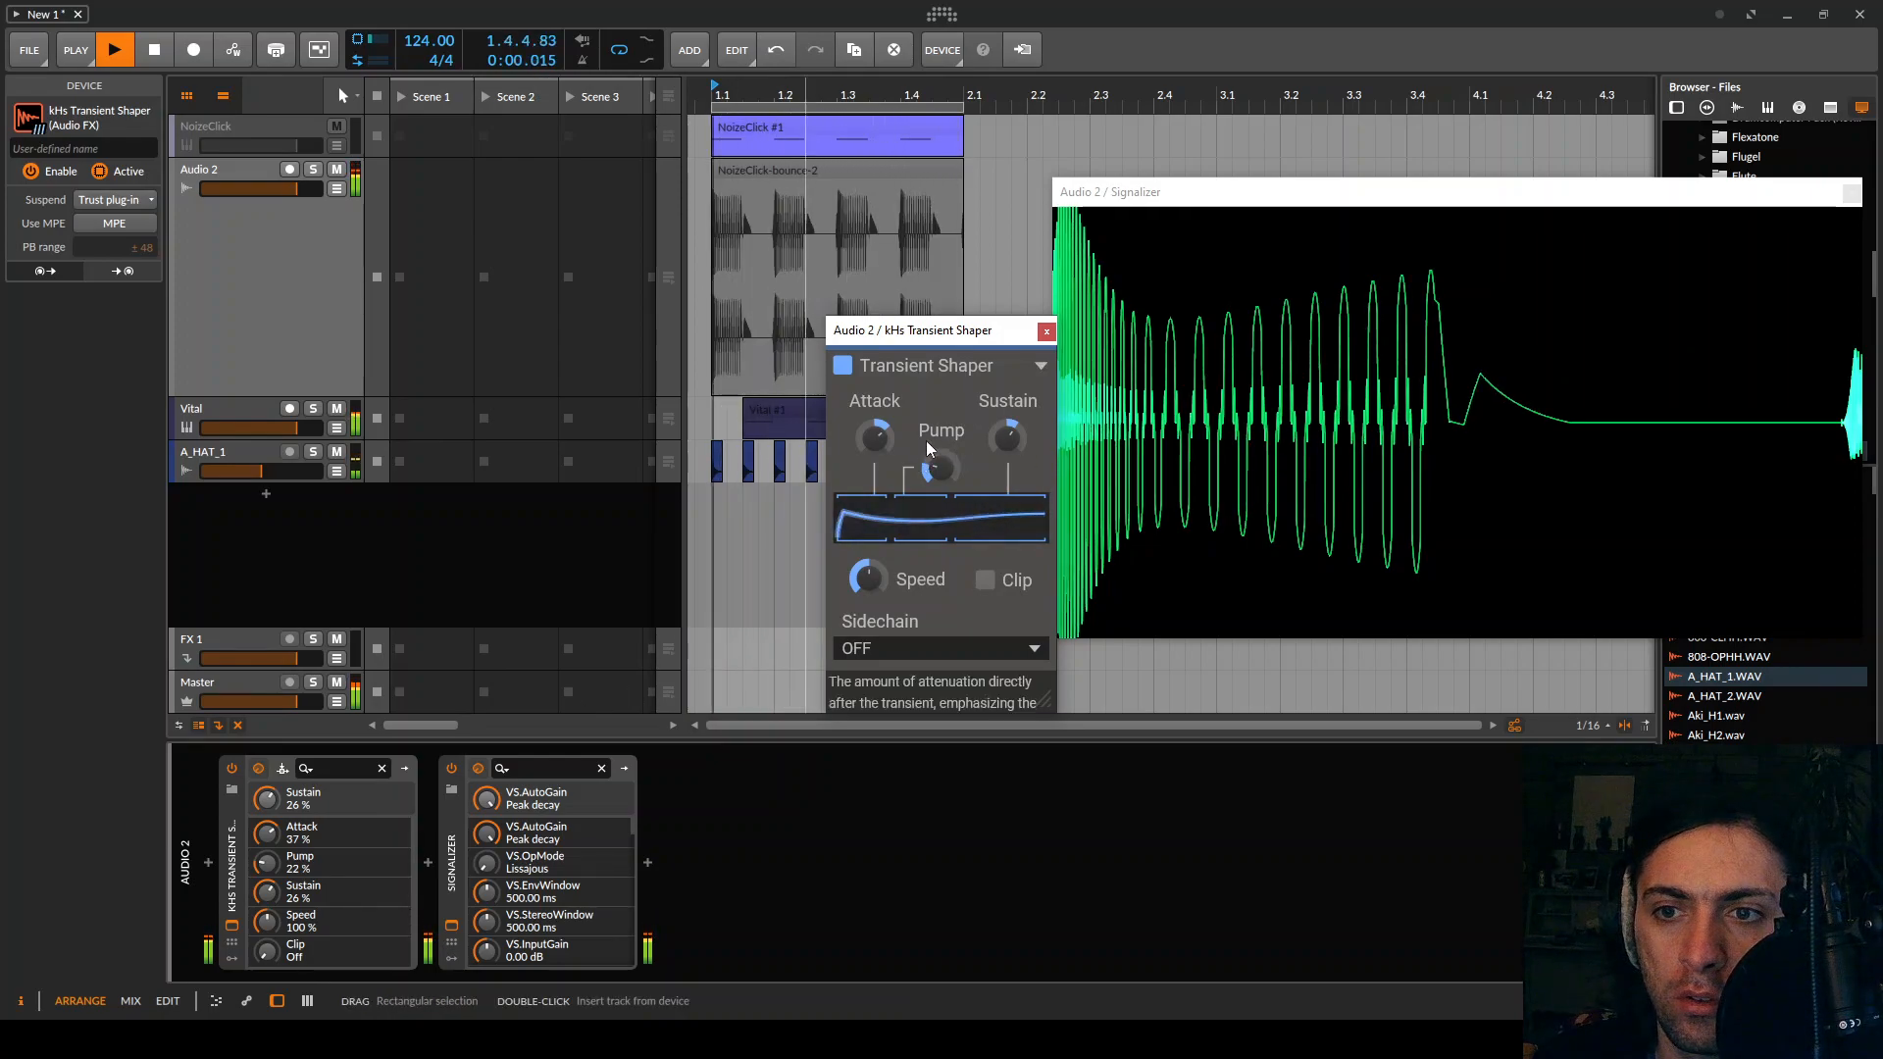
{"action": "left_click_drag", "start_coordinate": [874, 438], "coordinate": [874, 447]}
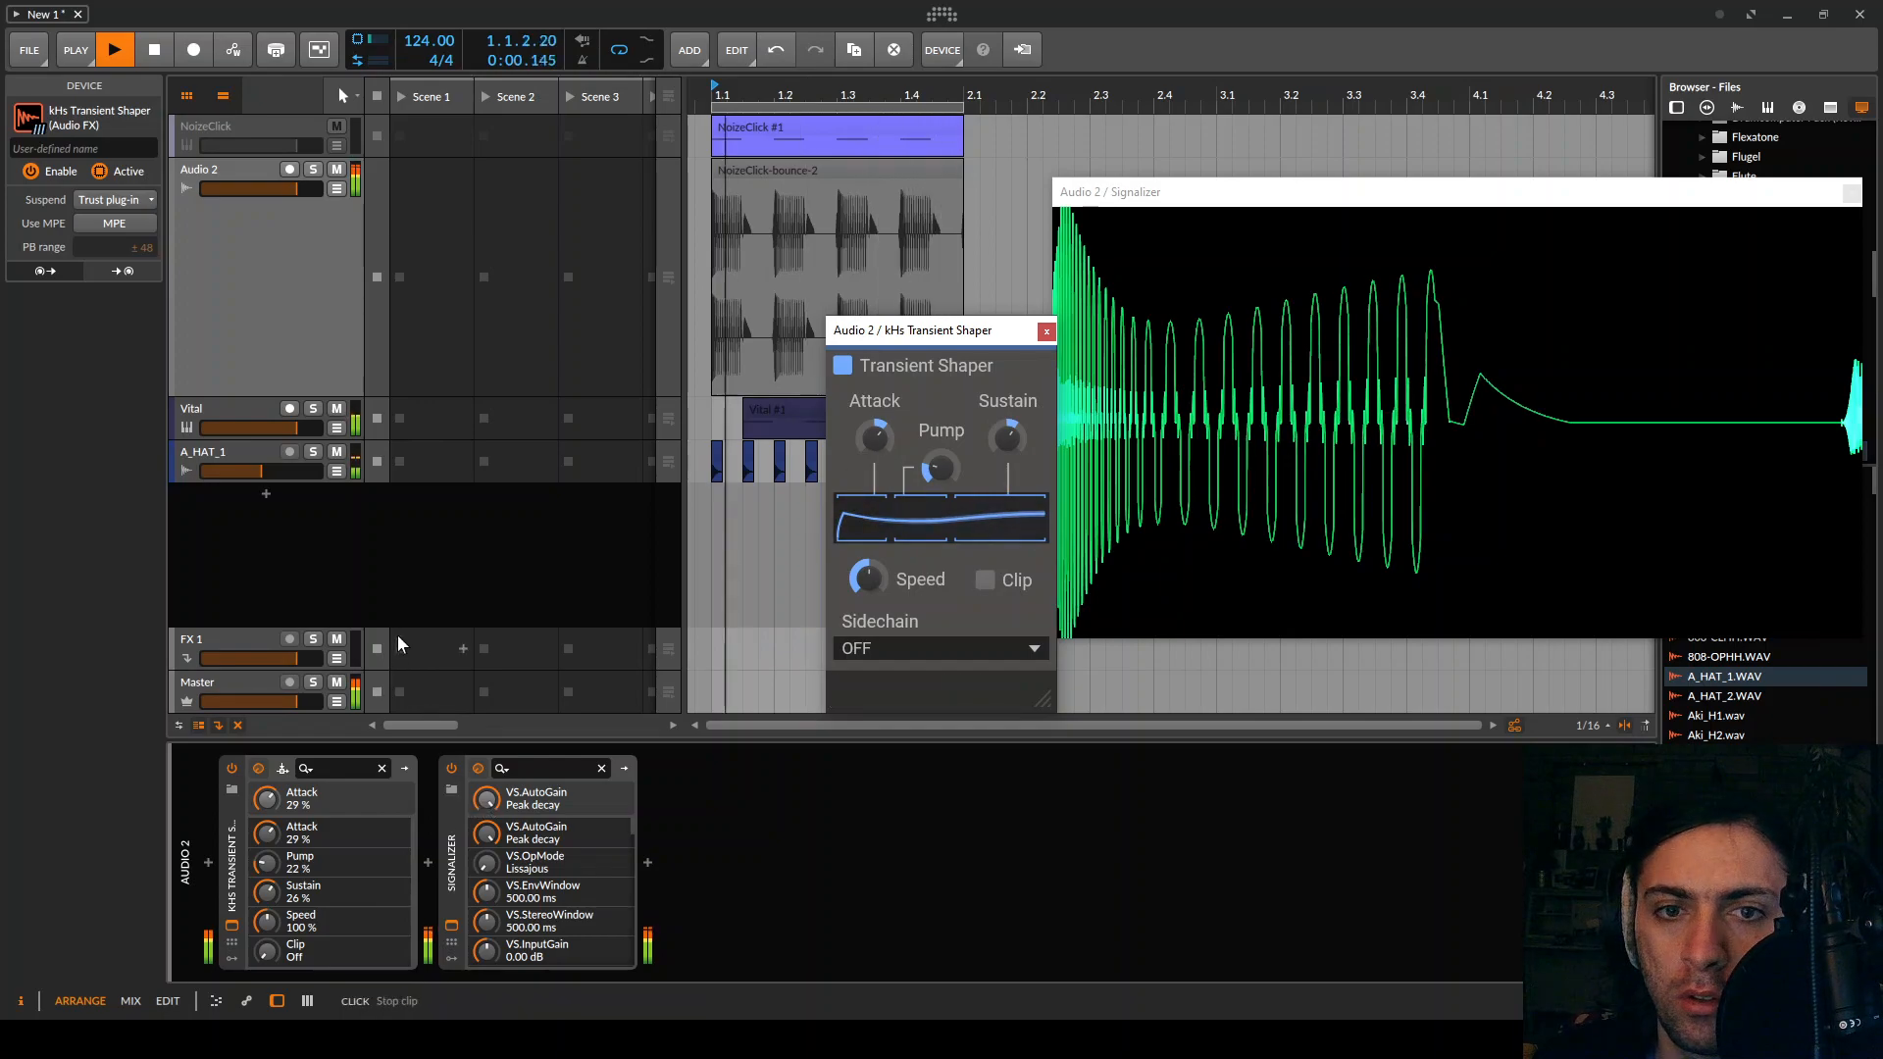
{"action": "left_click", "coordinate": [280, 310]}
{"action": "key", "text": "space"}
Insert a Chain container at the start of Audio 2's devices and nest the Transient Shaper inside it
{"action": "left_click", "coordinate": [208, 859]}
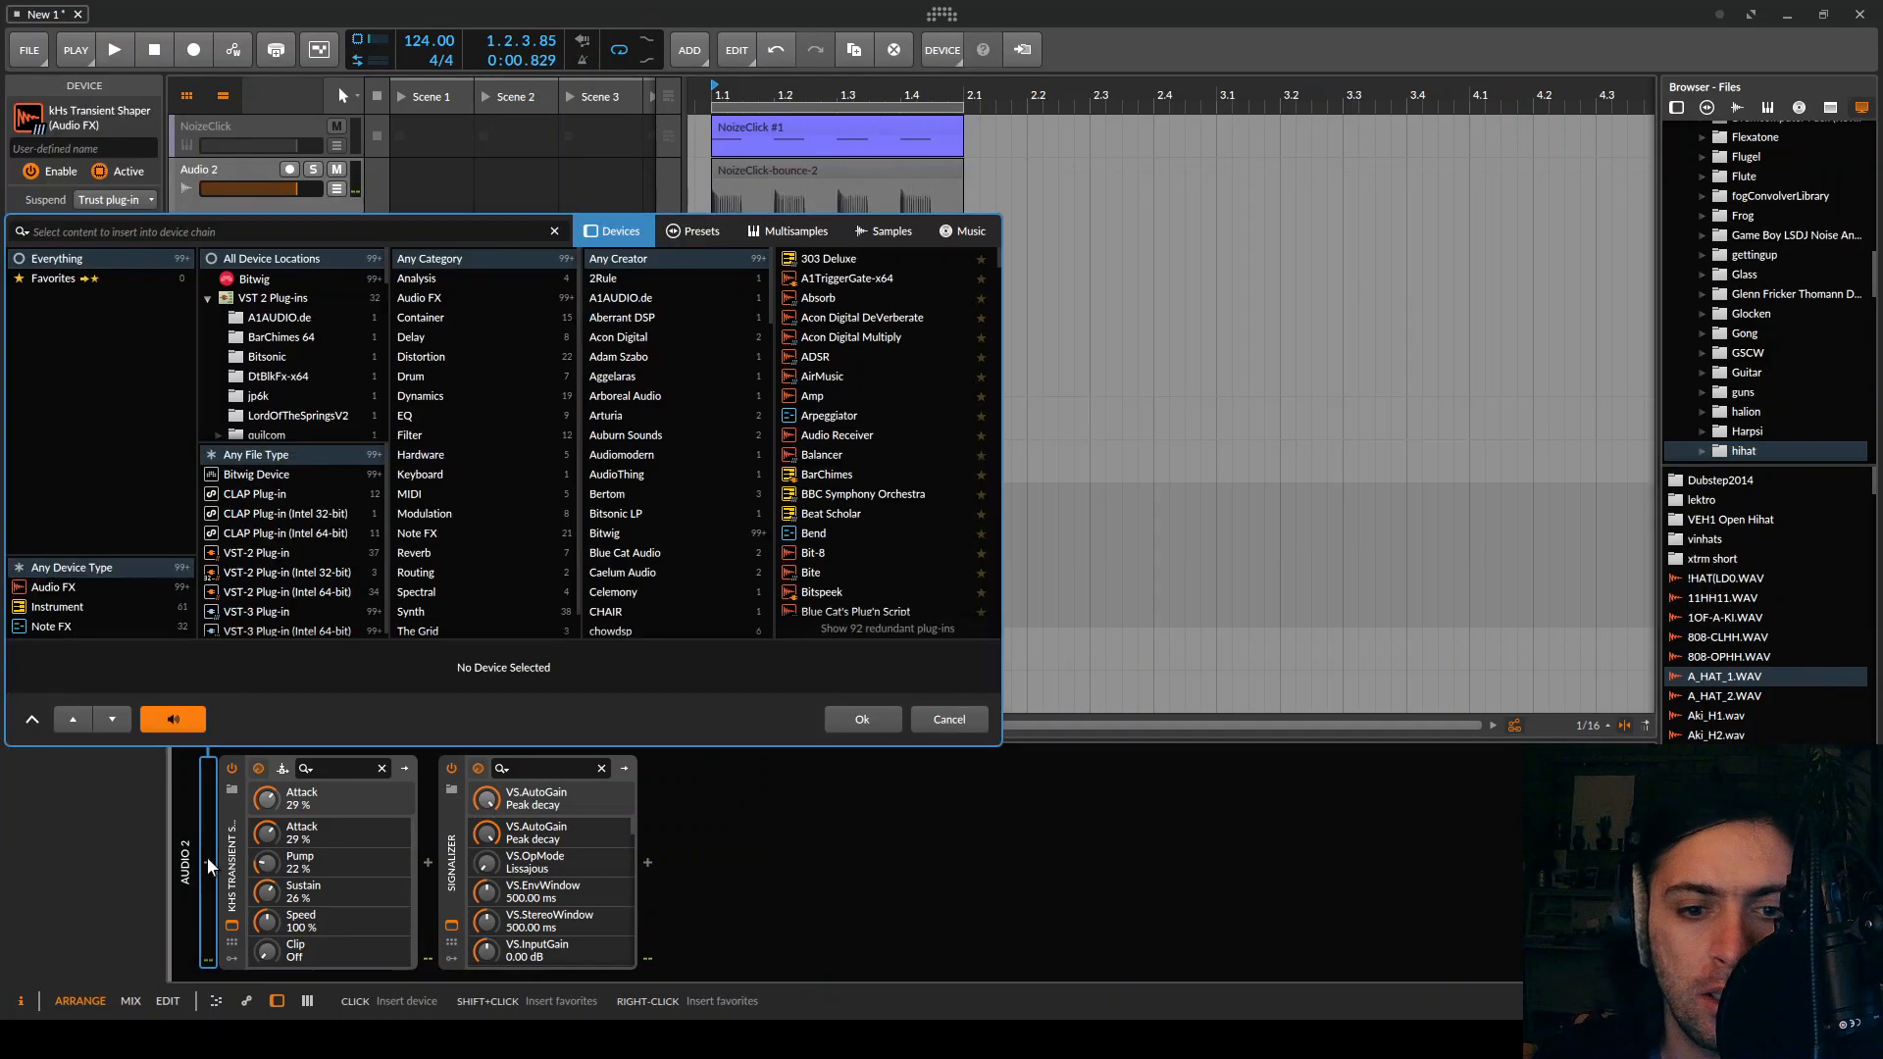
{"action": "type", "text": "chain"}
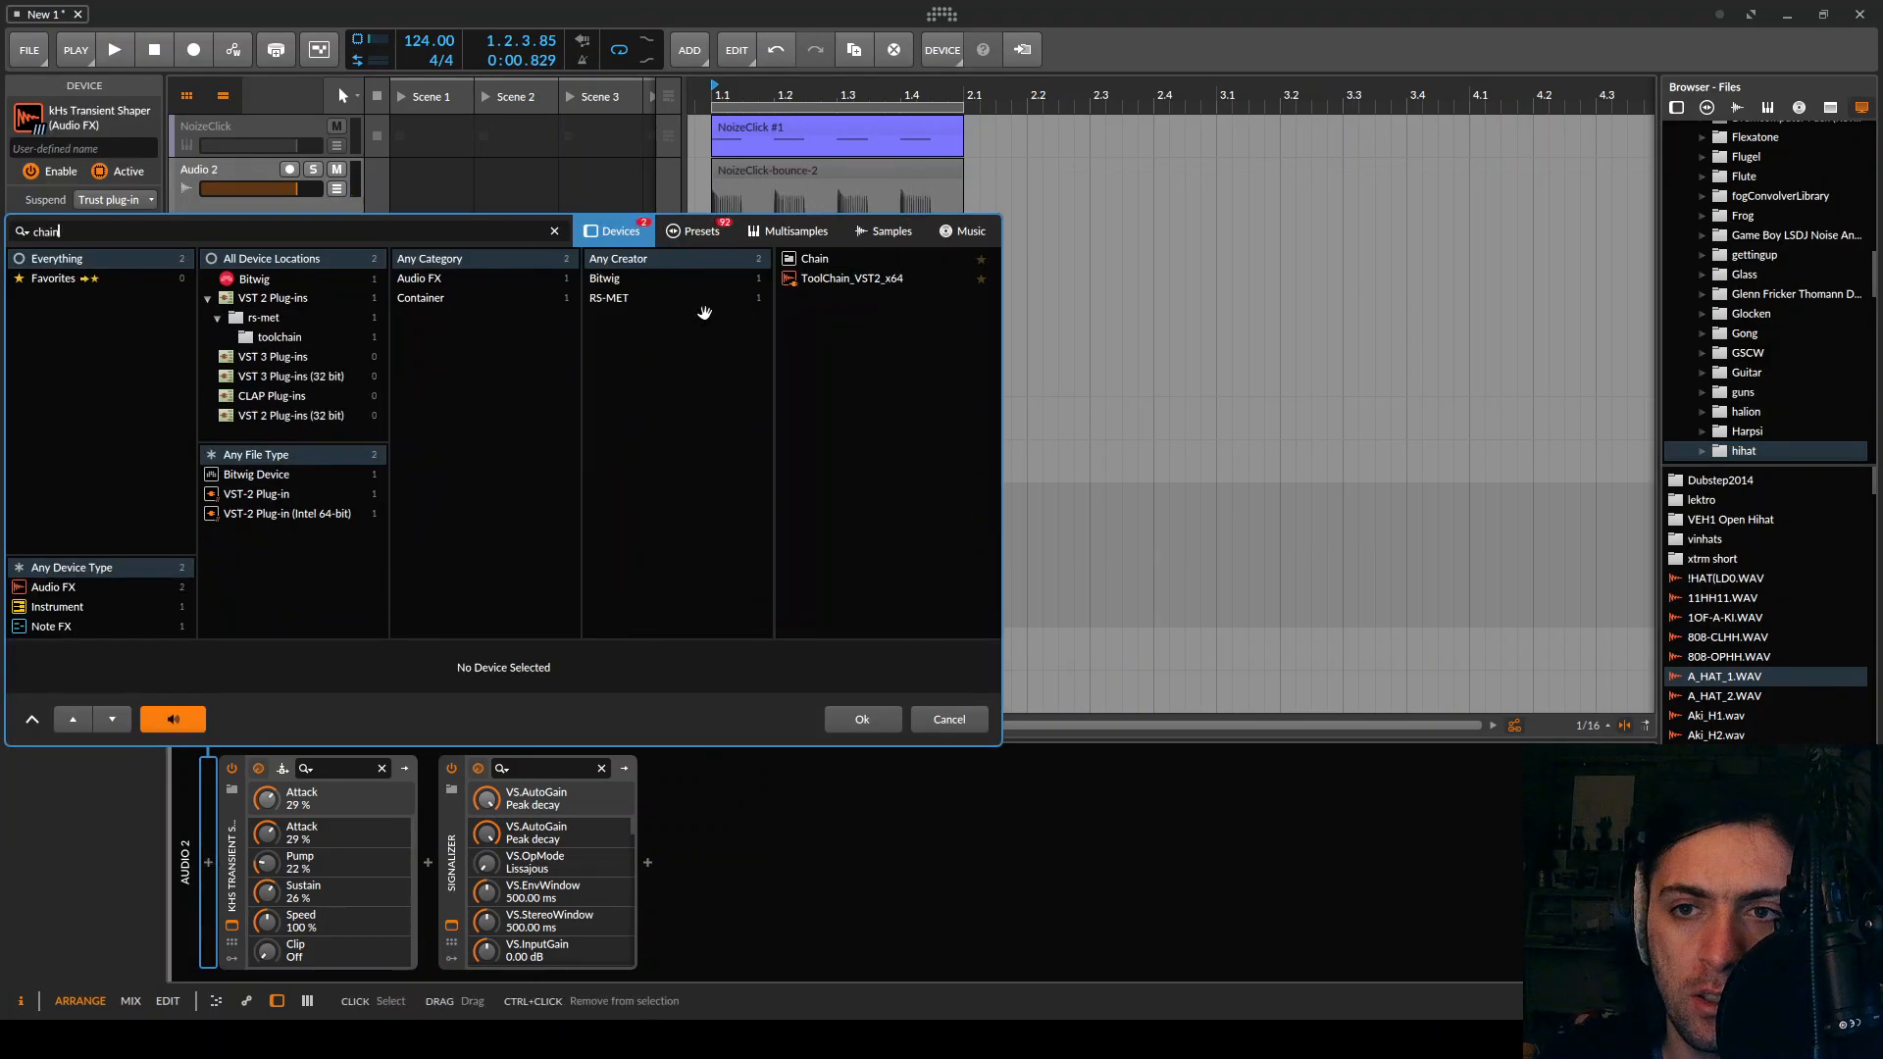
{"action": "double_click", "coordinate": [816, 259]}
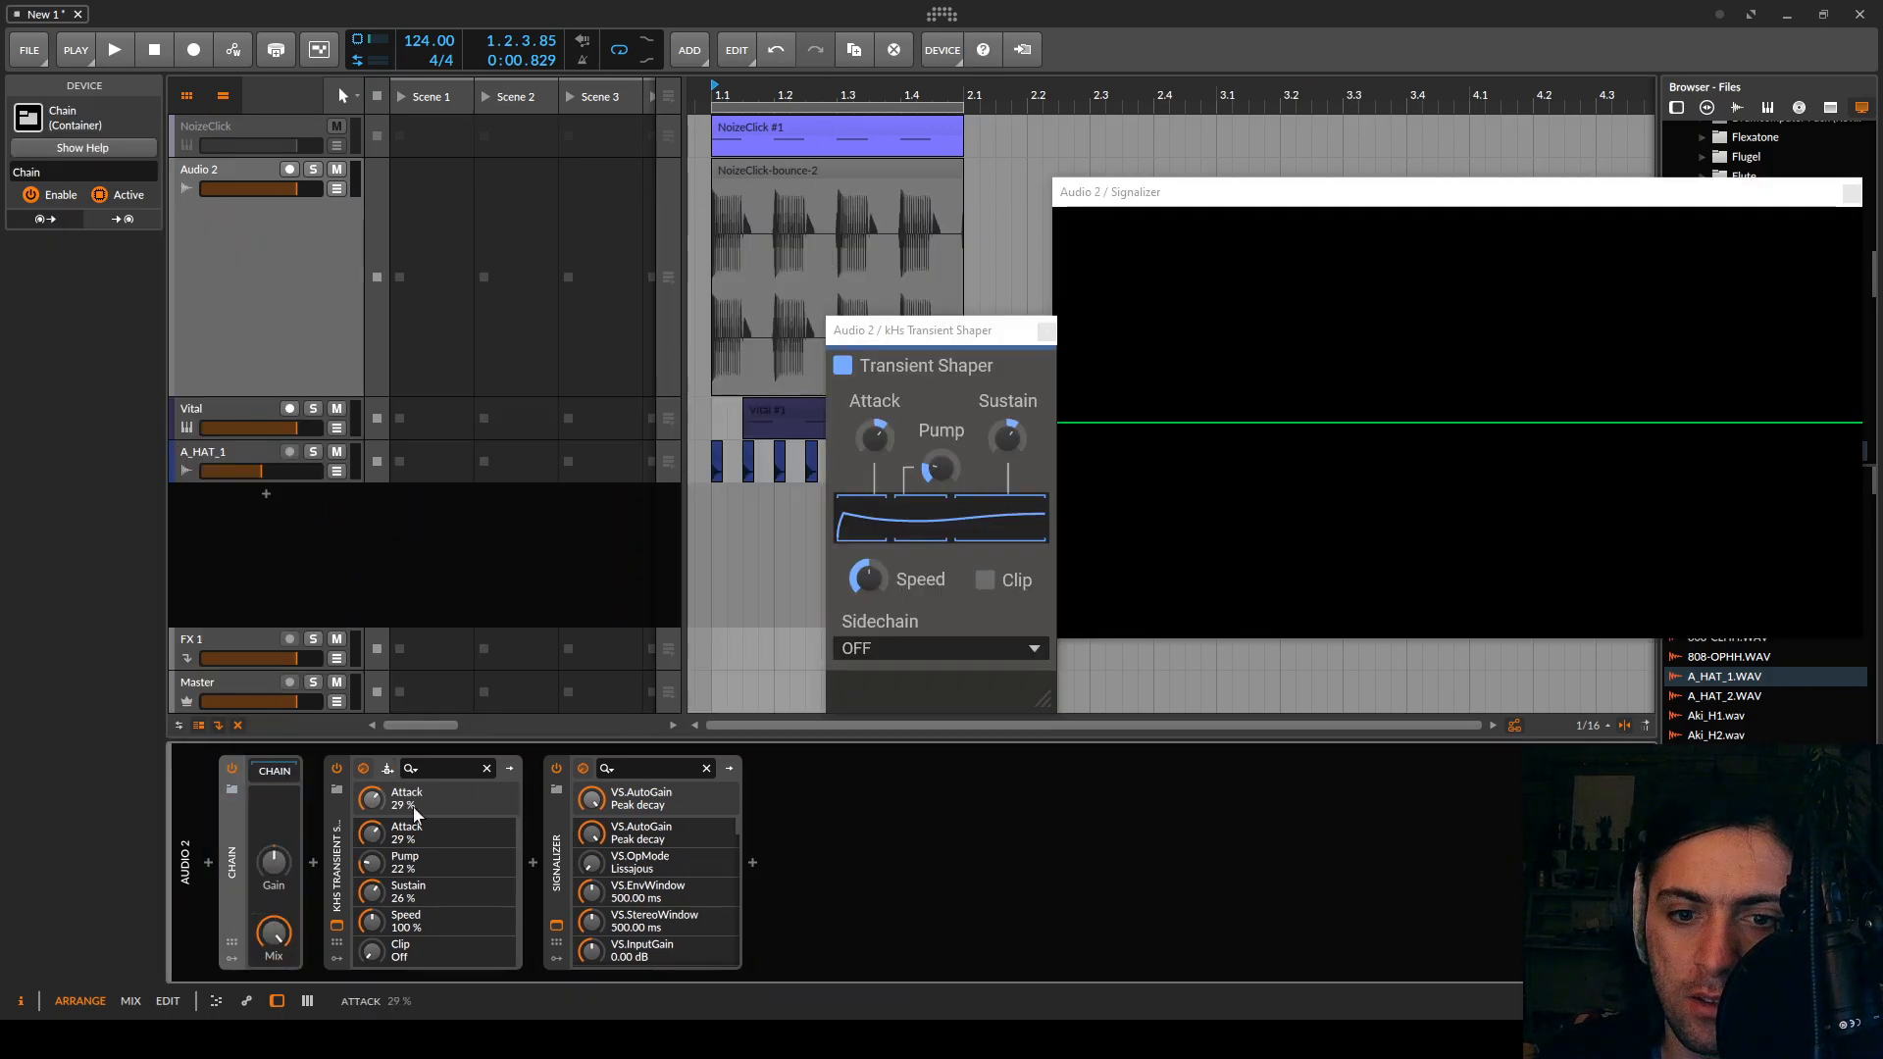
{"action": "left_click_drag", "start_coordinate": [336, 855], "coordinate": [273, 867]}
{"action": "left_click", "coordinate": [538, 860]}
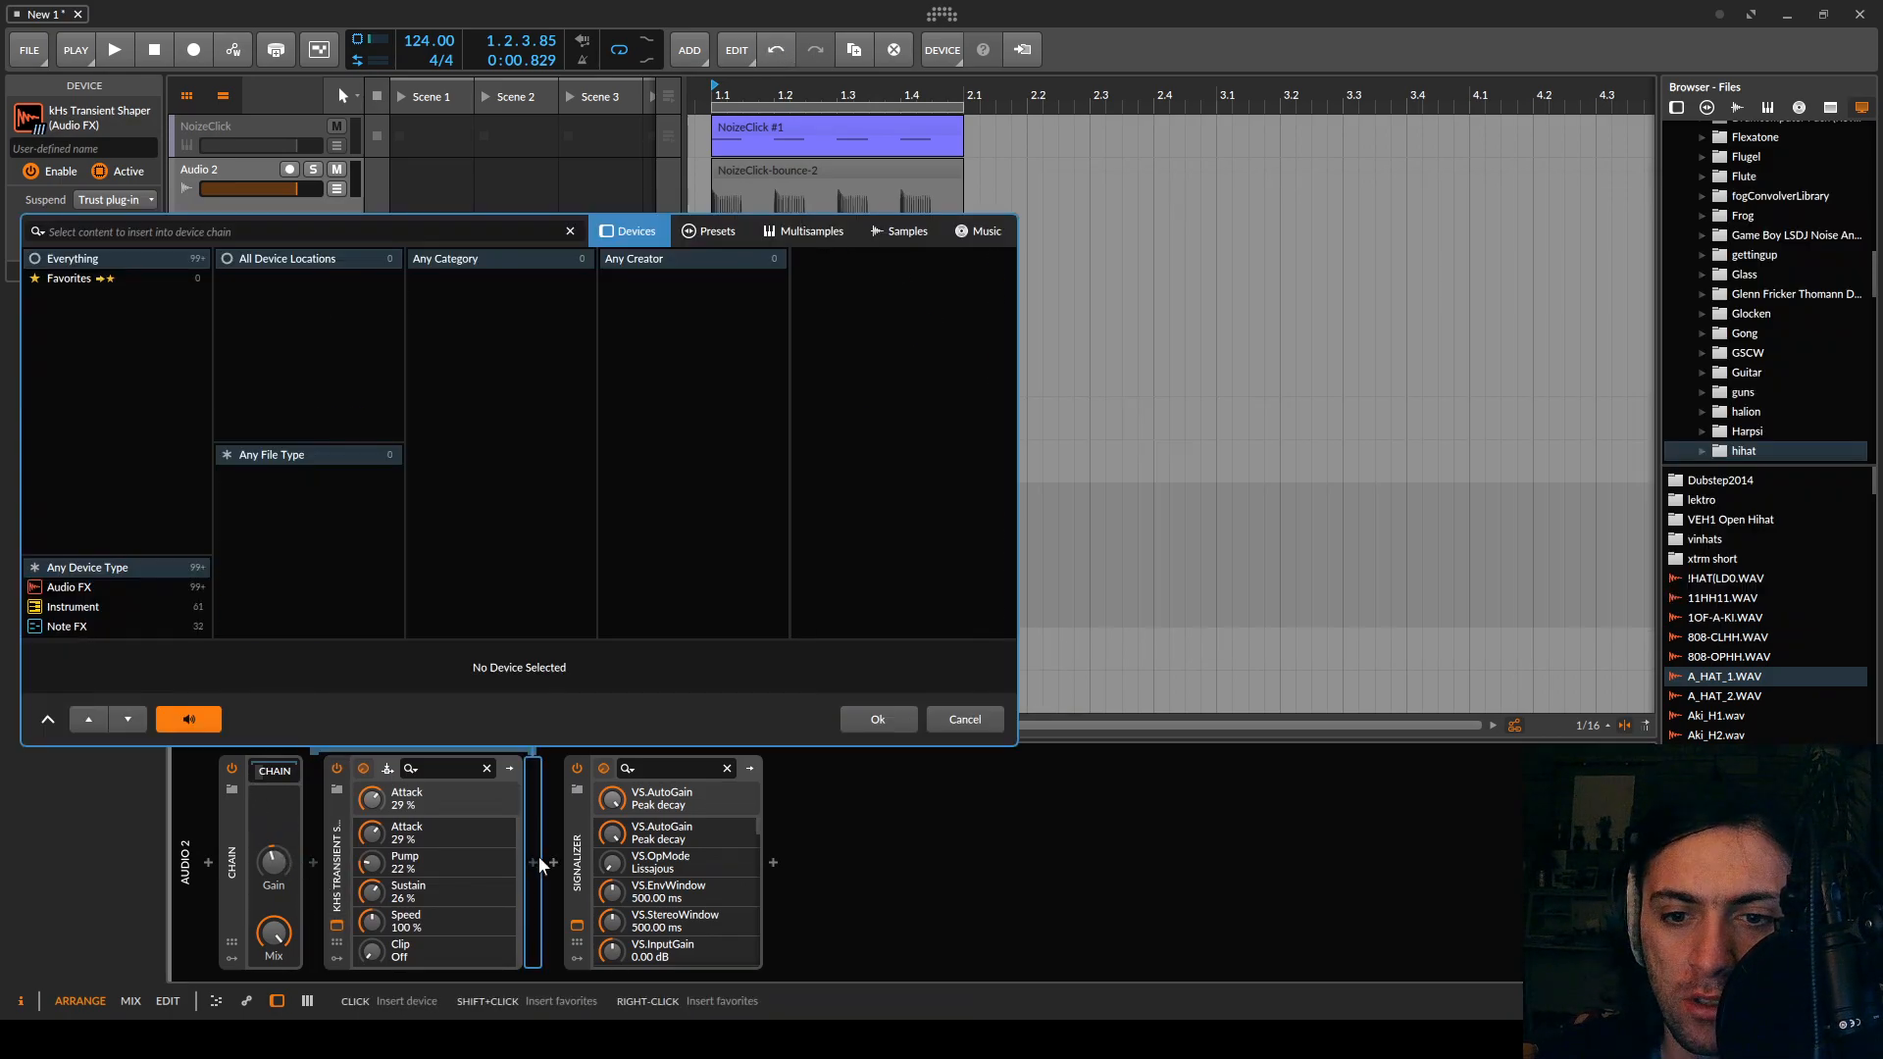
{"action": "type", "text": "dyn"}
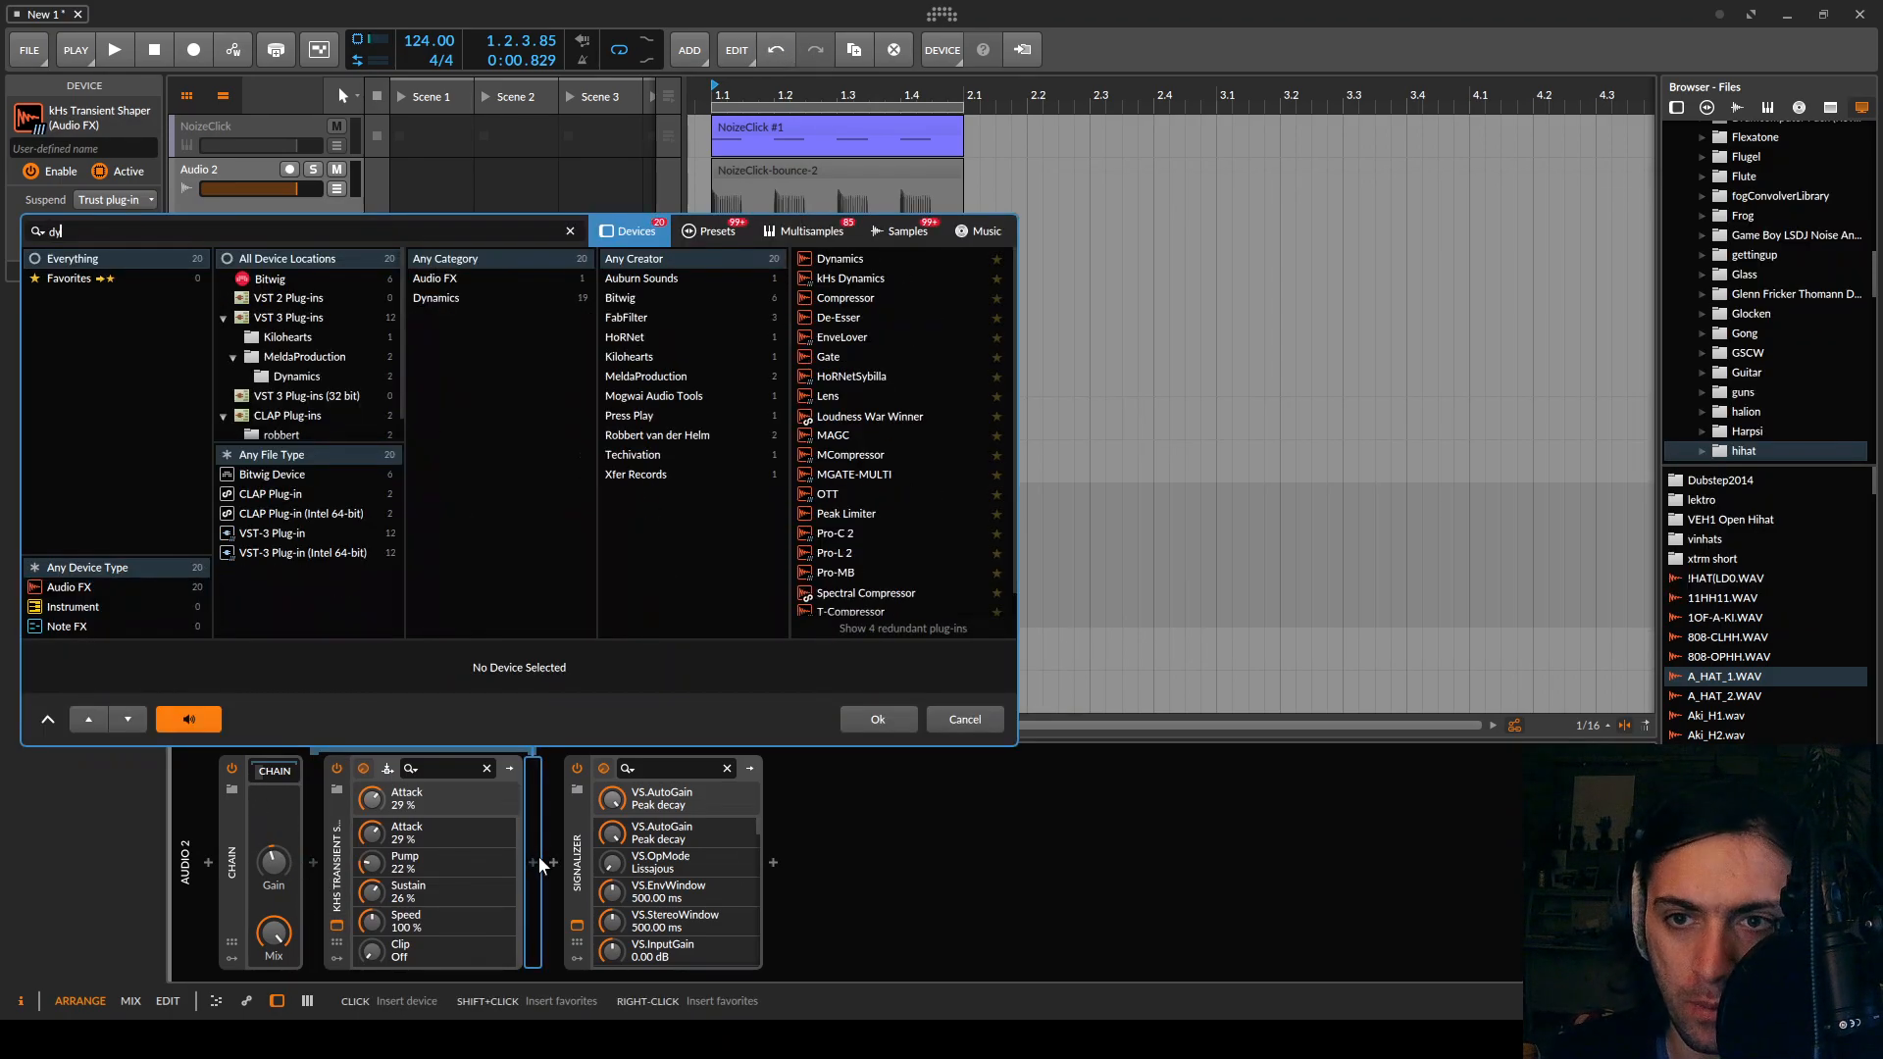
{"action": "double_click", "coordinate": [863, 277]}
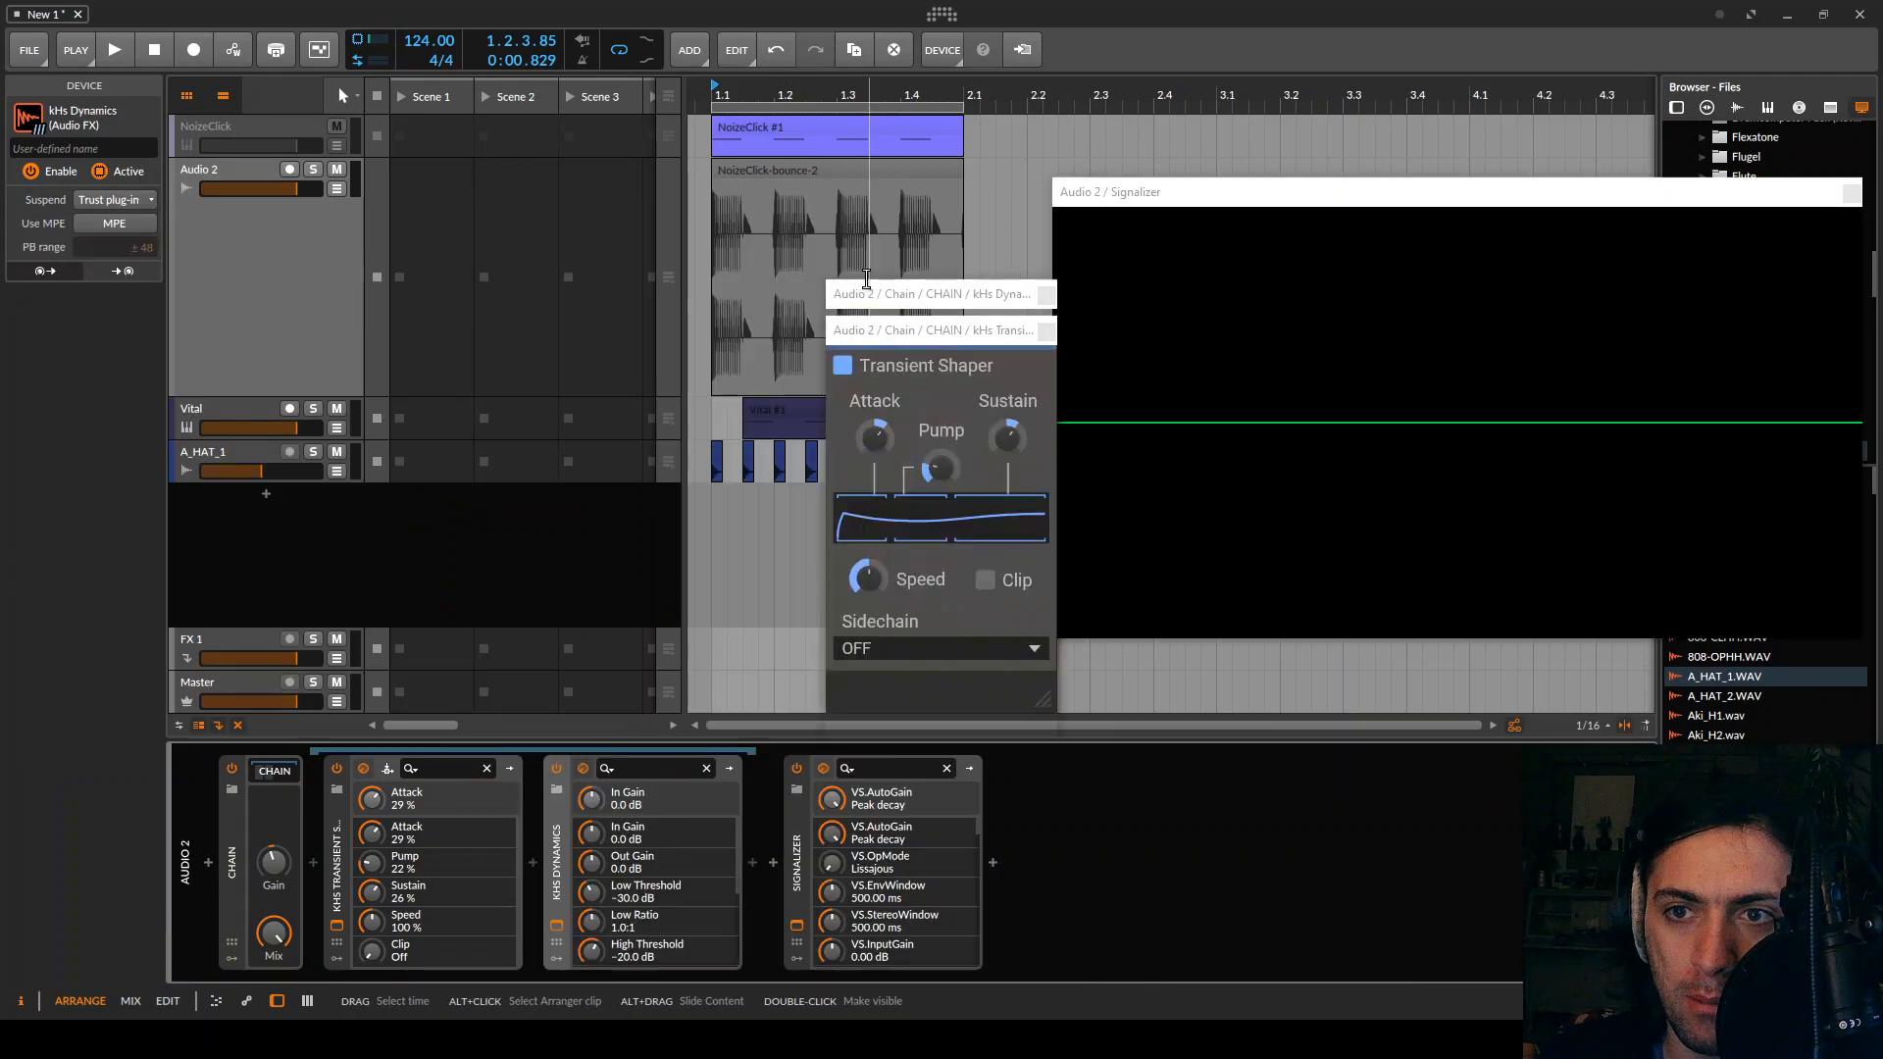
{"action": "left_click_drag", "start_coordinate": [866, 303], "coordinate": [856, 144]}
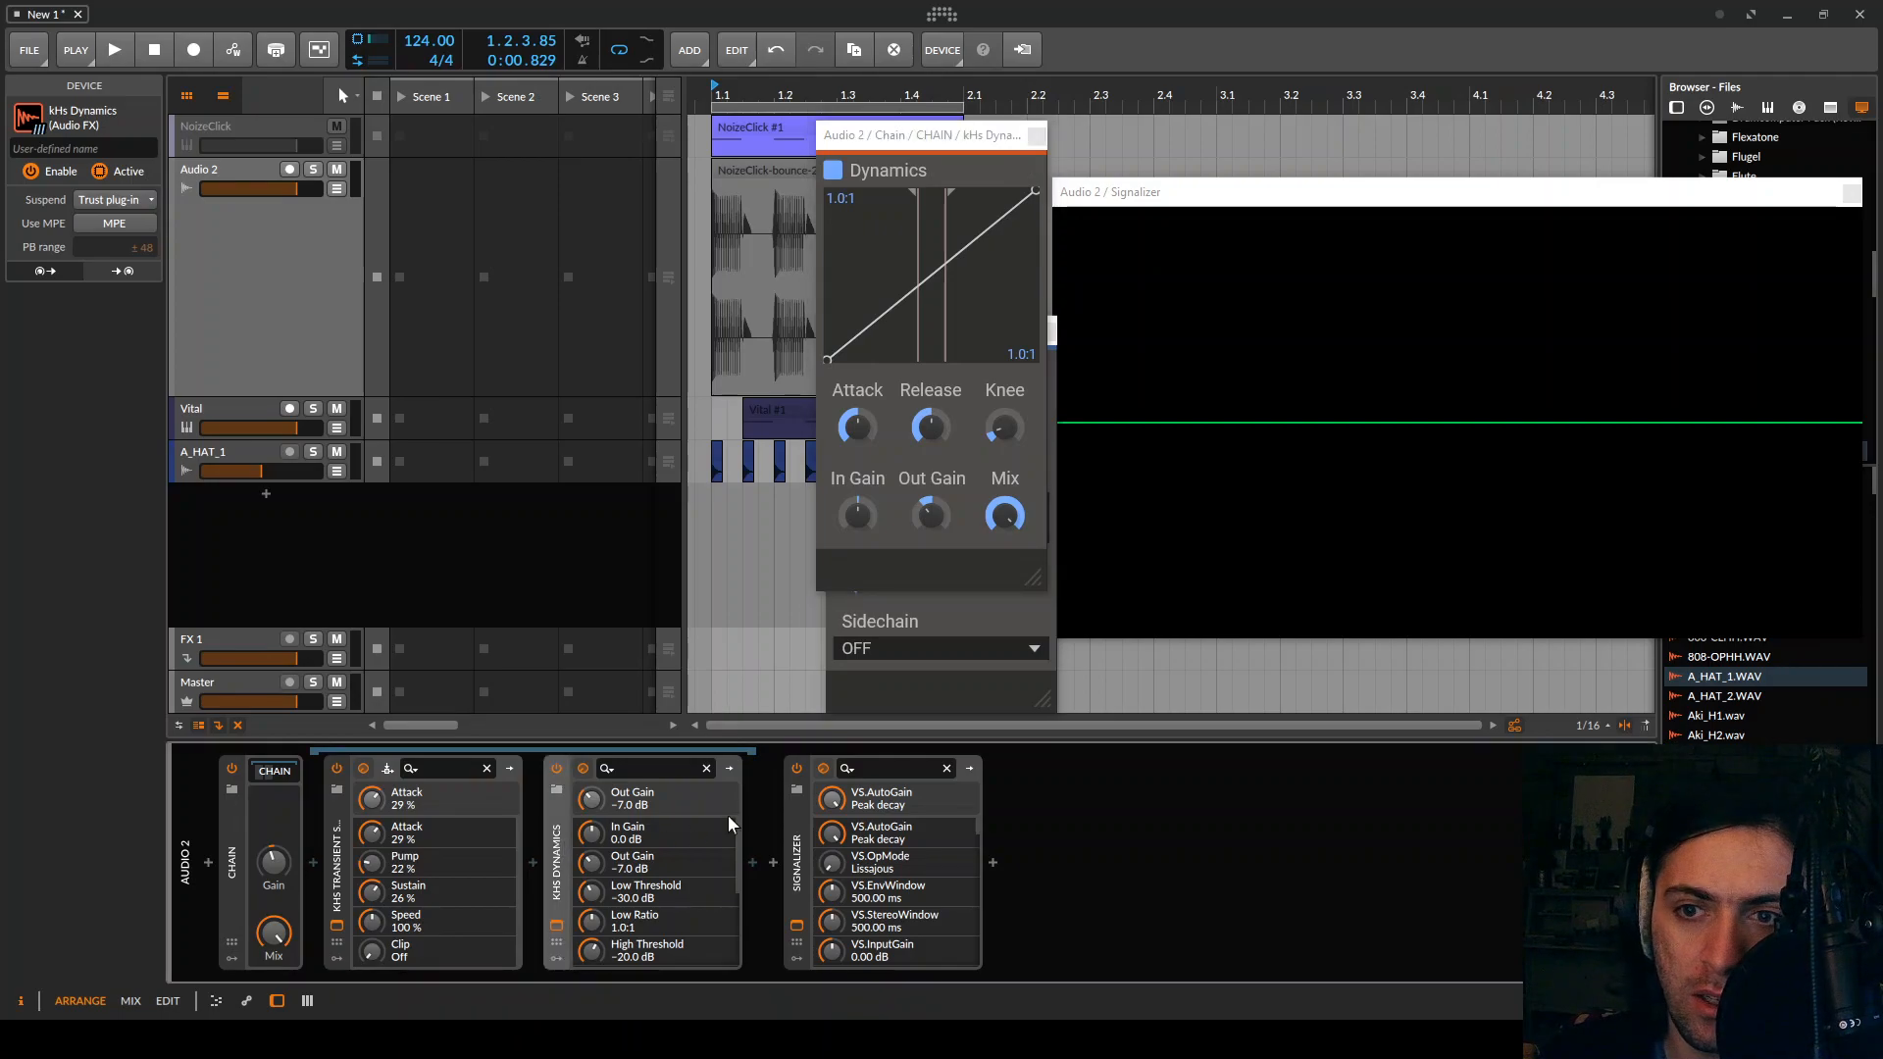
{"action": "key", "text": "Delete"}
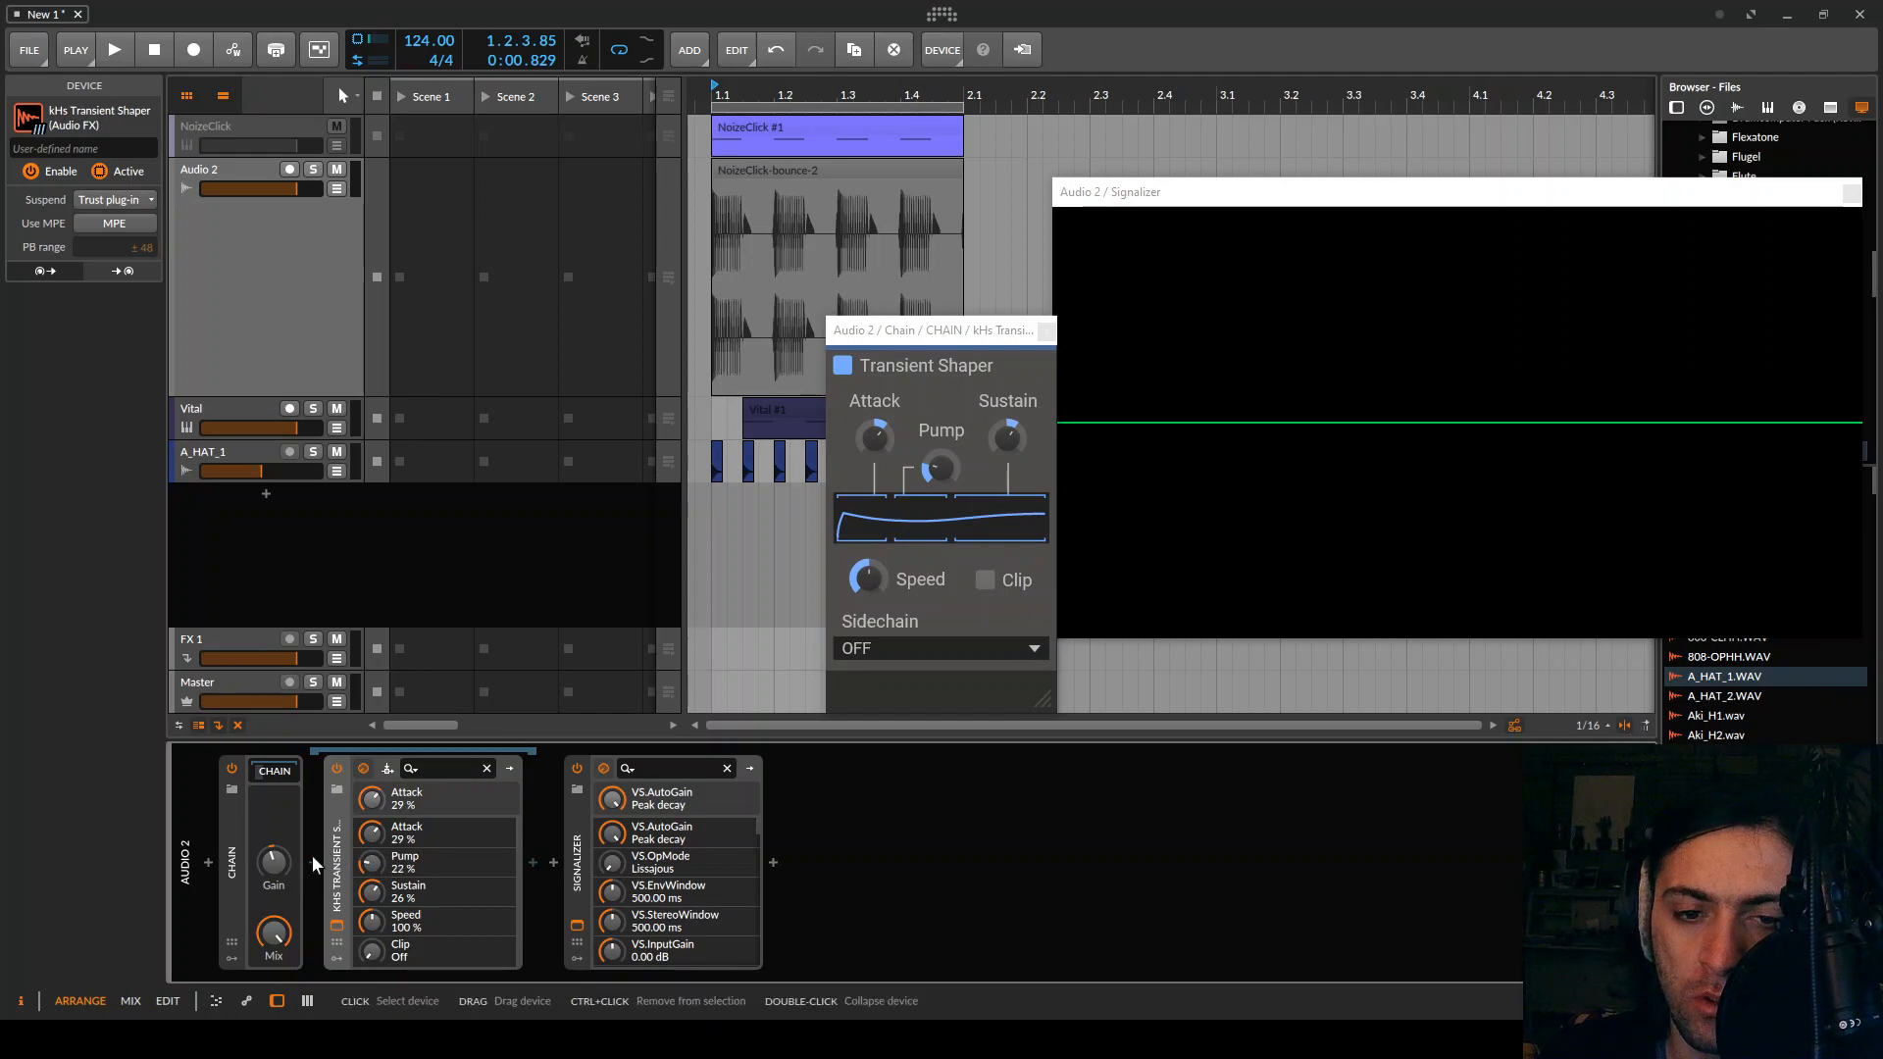
Set the Chain's gain to about -1.5 dB during playback, bypassing the Chain in between to match levels
{"action": "left_click_drag", "start_coordinate": [276, 866], "coordinate": [276, 875]}
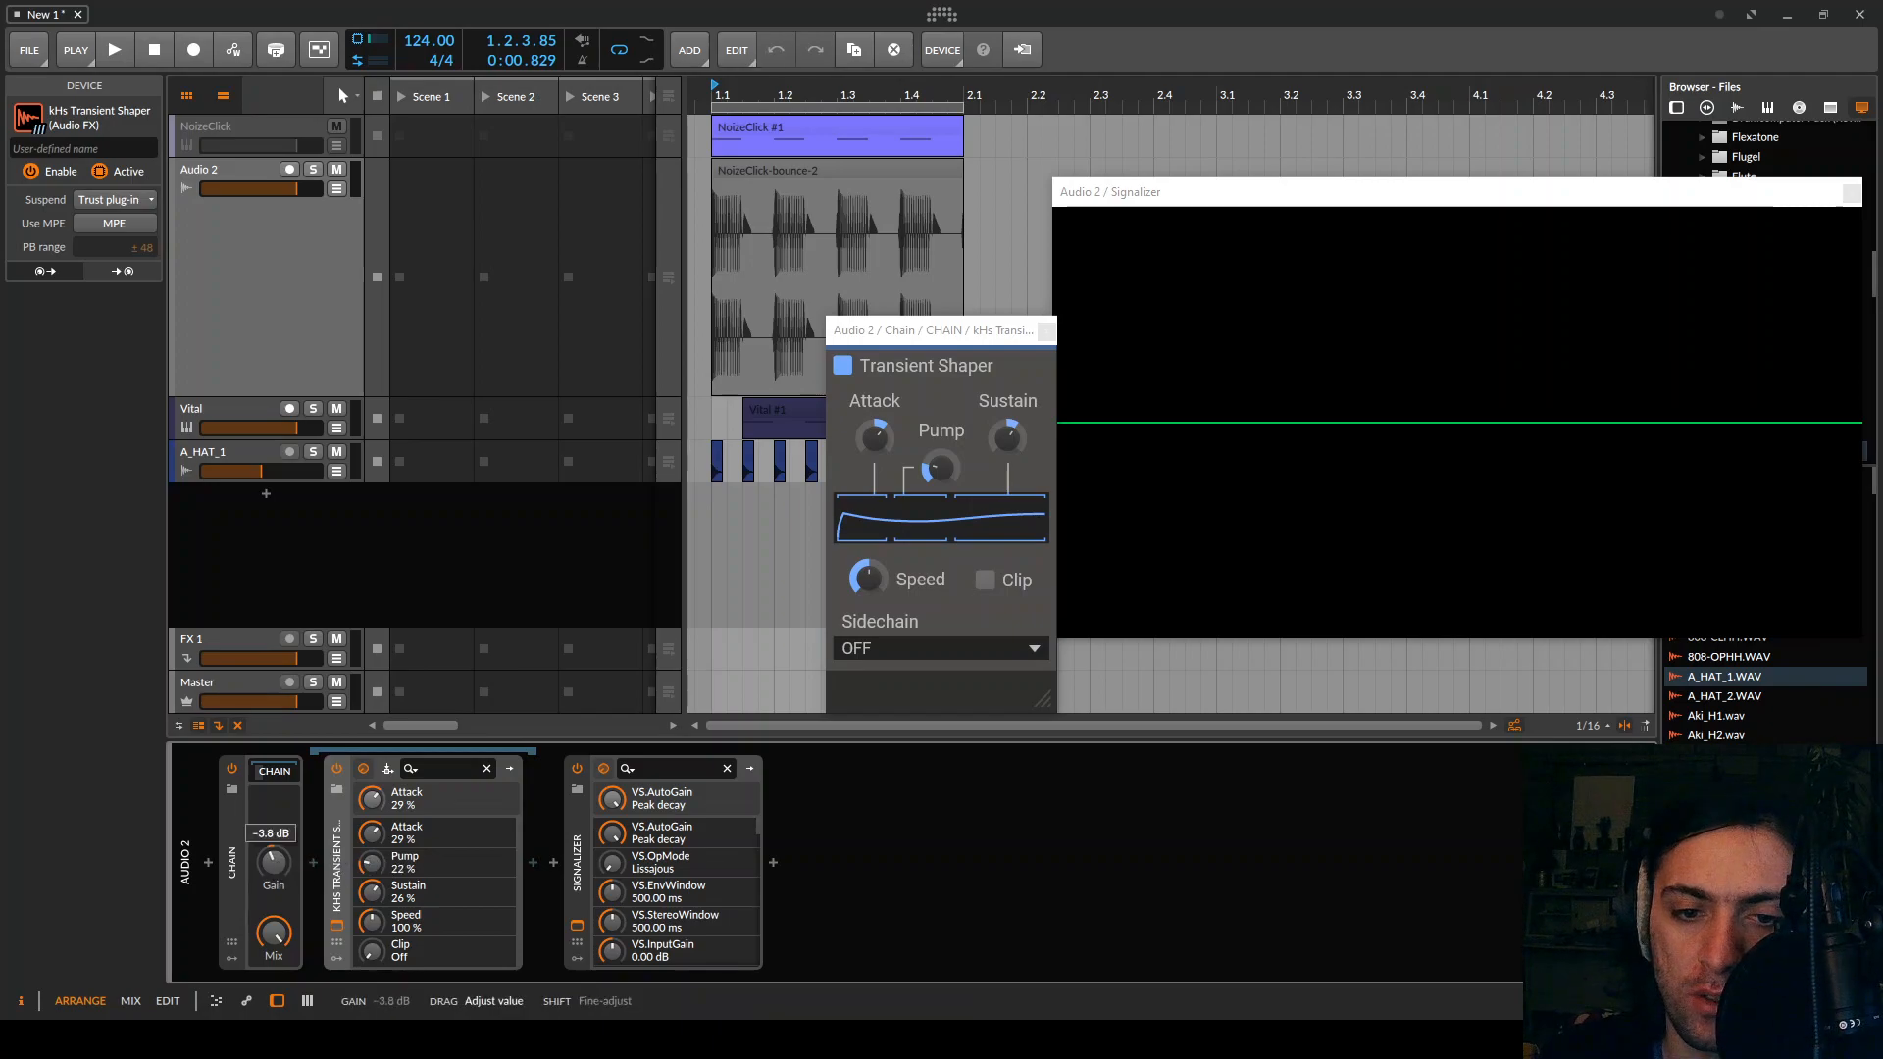
{"action": "key", "text": "space"}
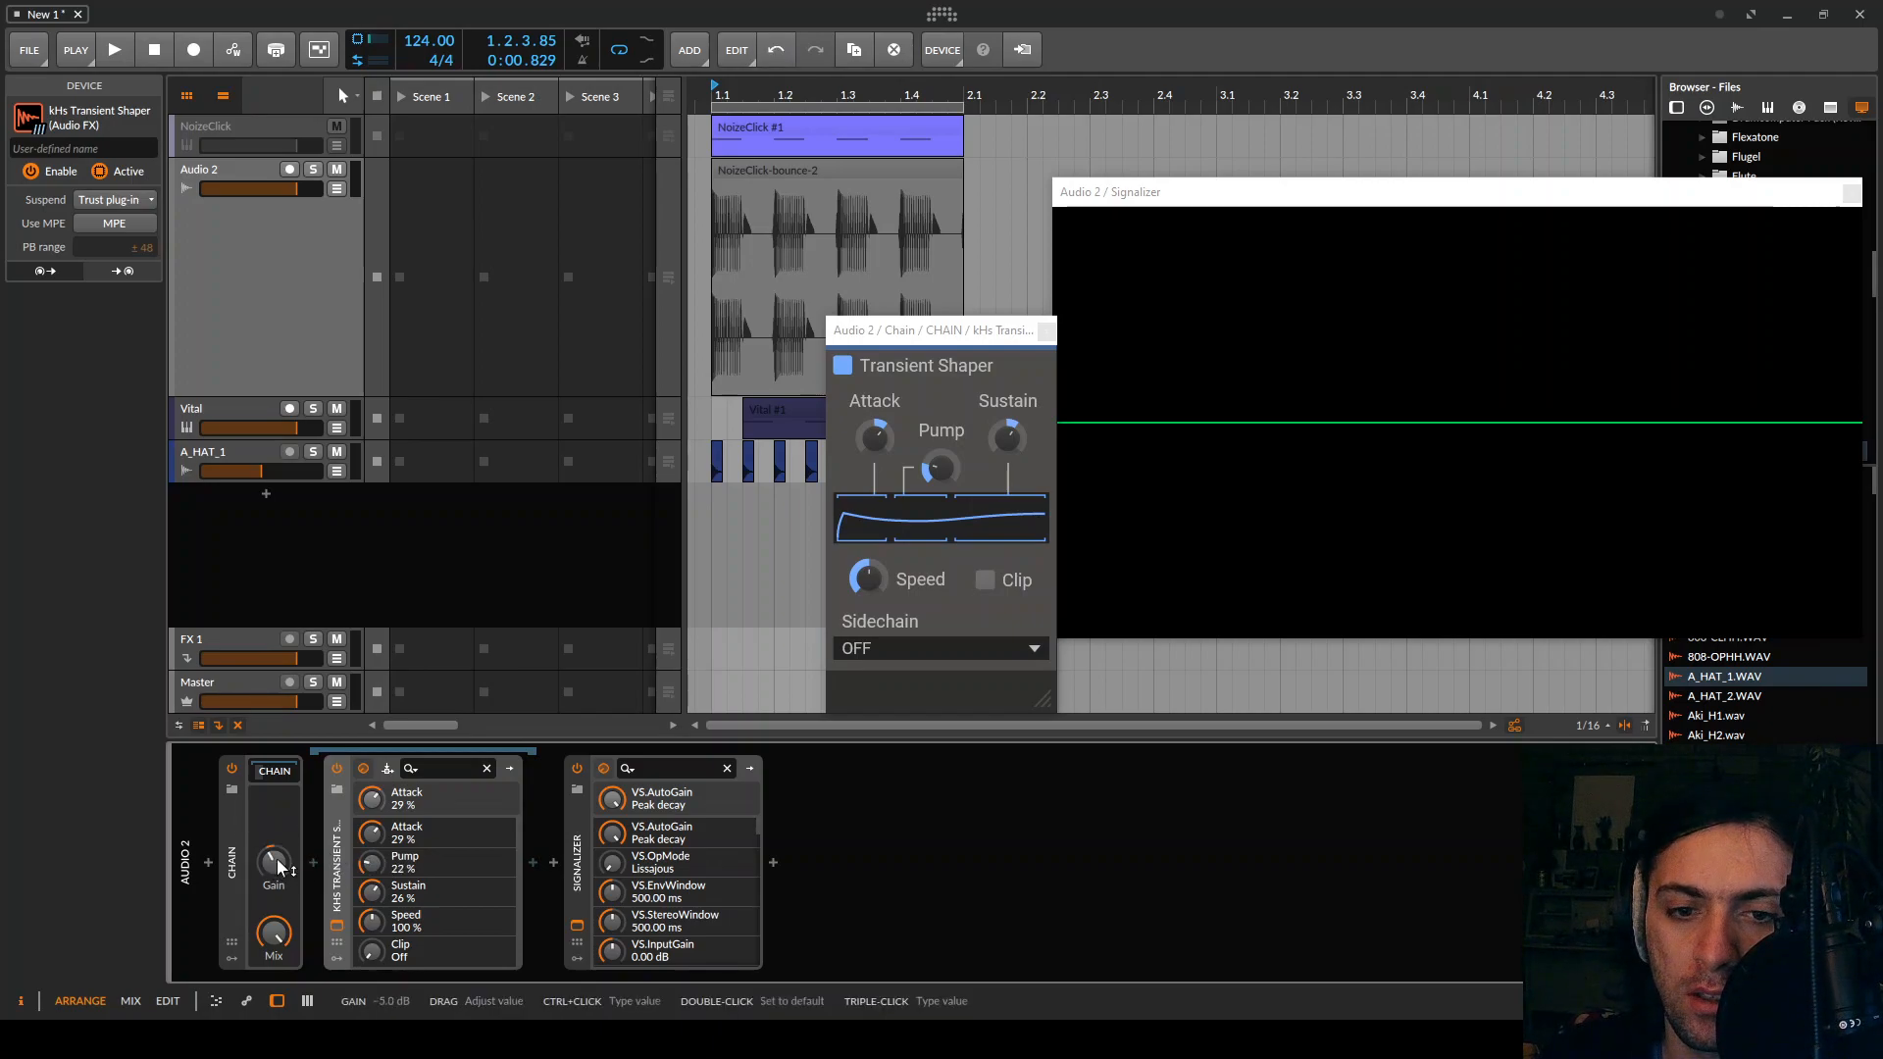
{"action": "left_click_drag", "start_coordinate": [276, 864], "coordinate": [275, 843]}
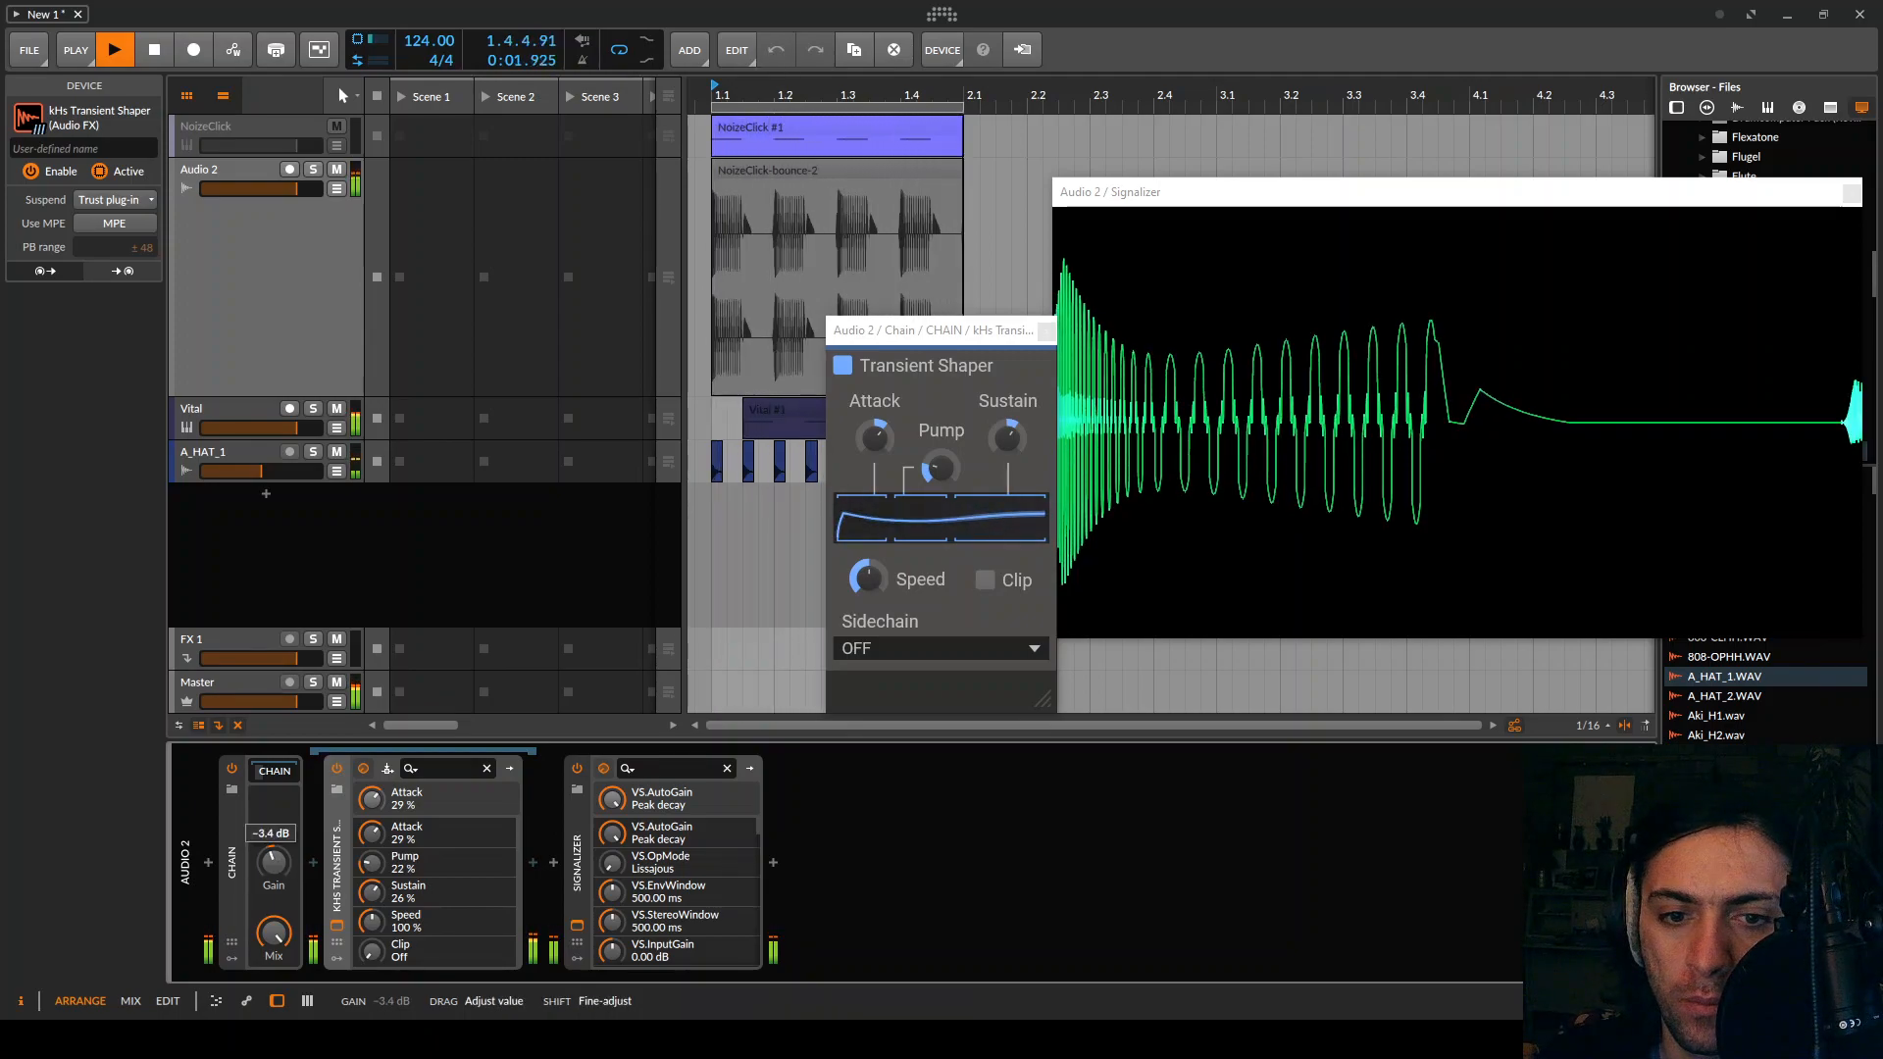
{"action": "left_click", "coordinate": [231, 769]}
{"action": "left_click", "coordinate": [232, 769]}
{"action": "left_click_drag", "start_coordinate": [283, 876], "coordinate": [283, 857]}
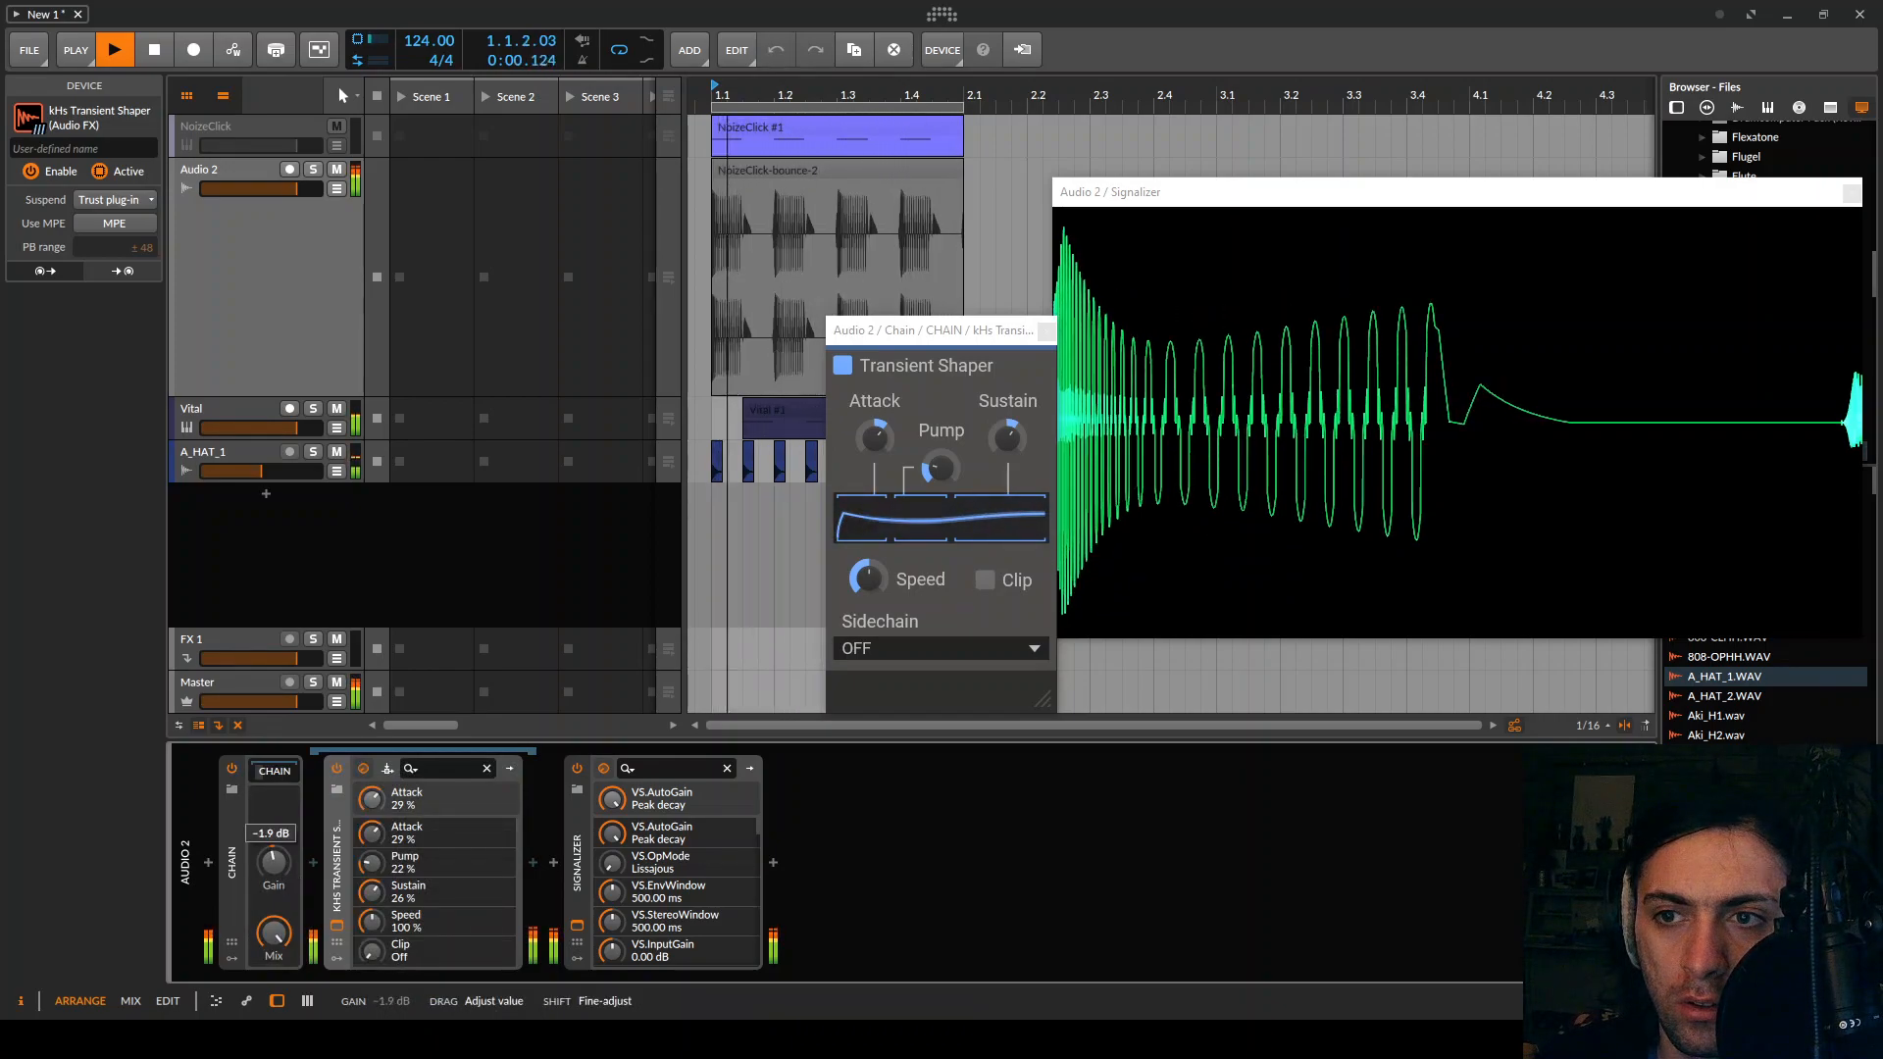
{"action": "left_click", "coordinate": [232, 771]}
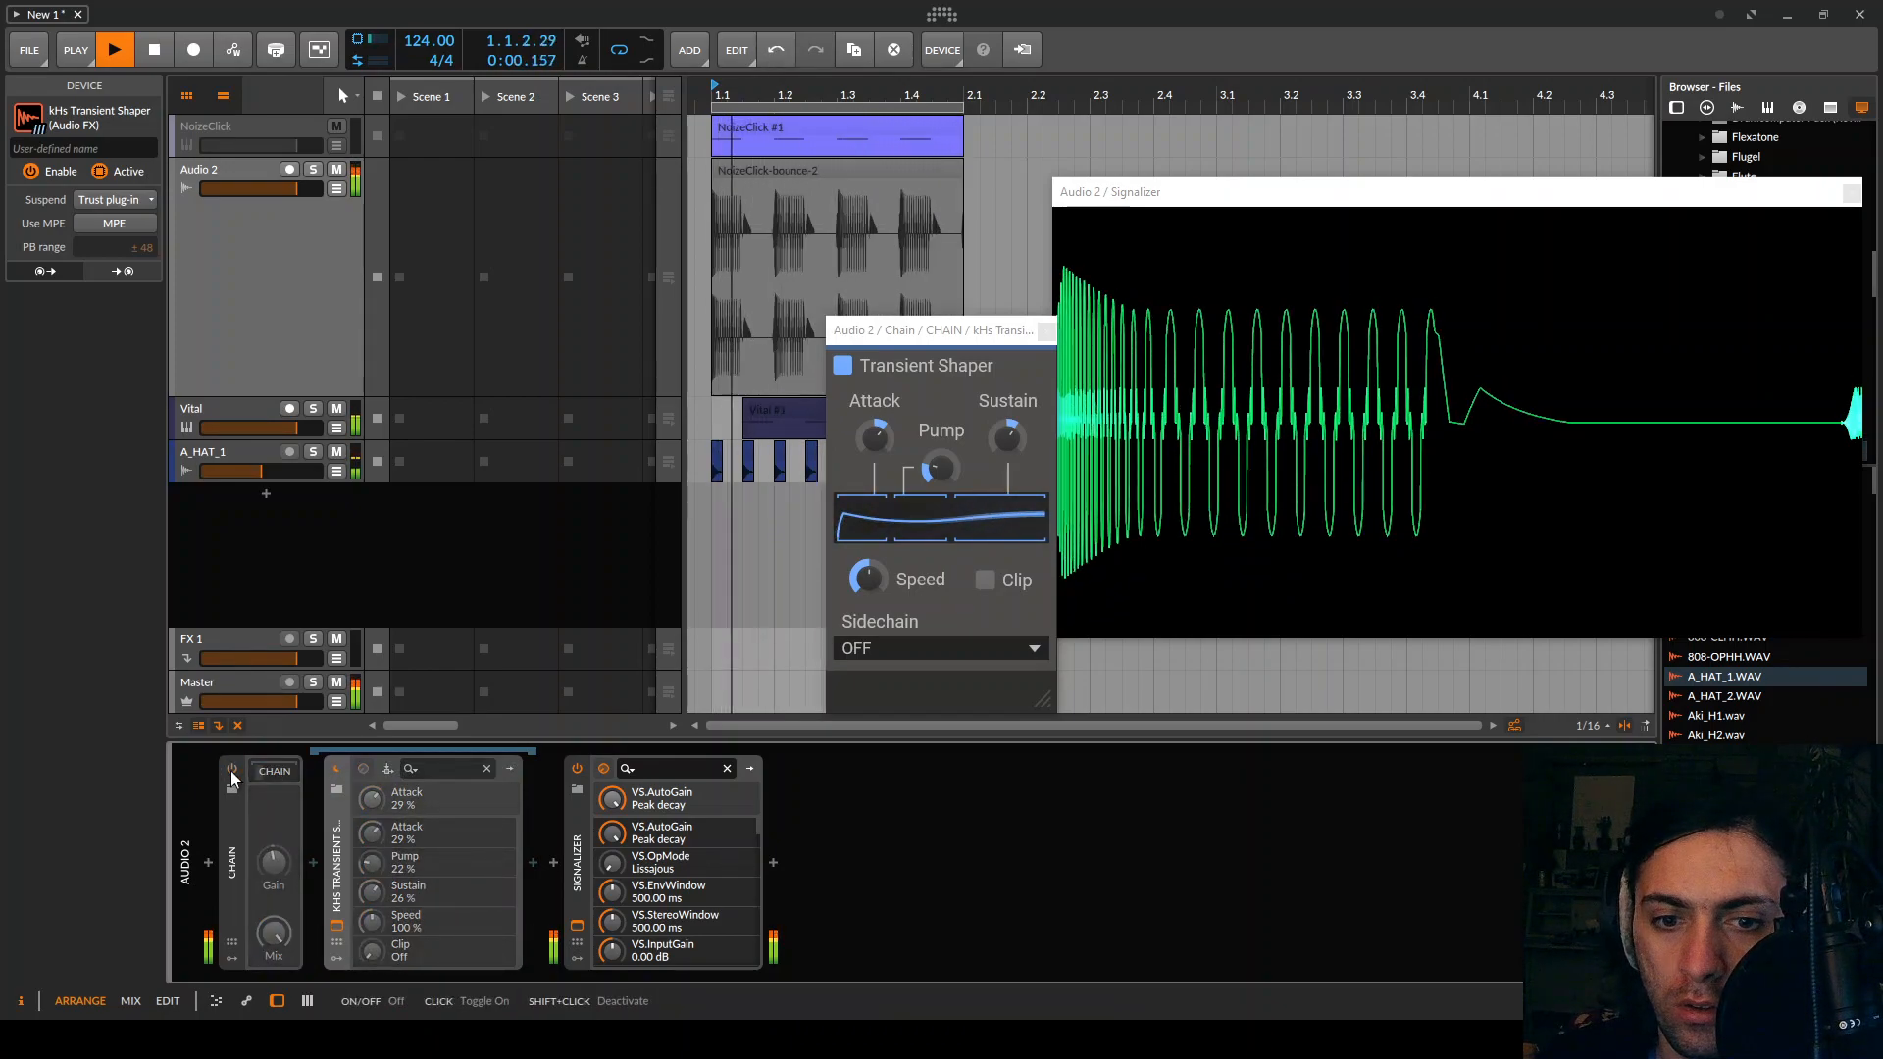
{"action": "left_click", "coordinate": [231, 770]}
{"action": "left_click_drag", "start_coordinate": [273, 861], "coordinate": [274, 859]}
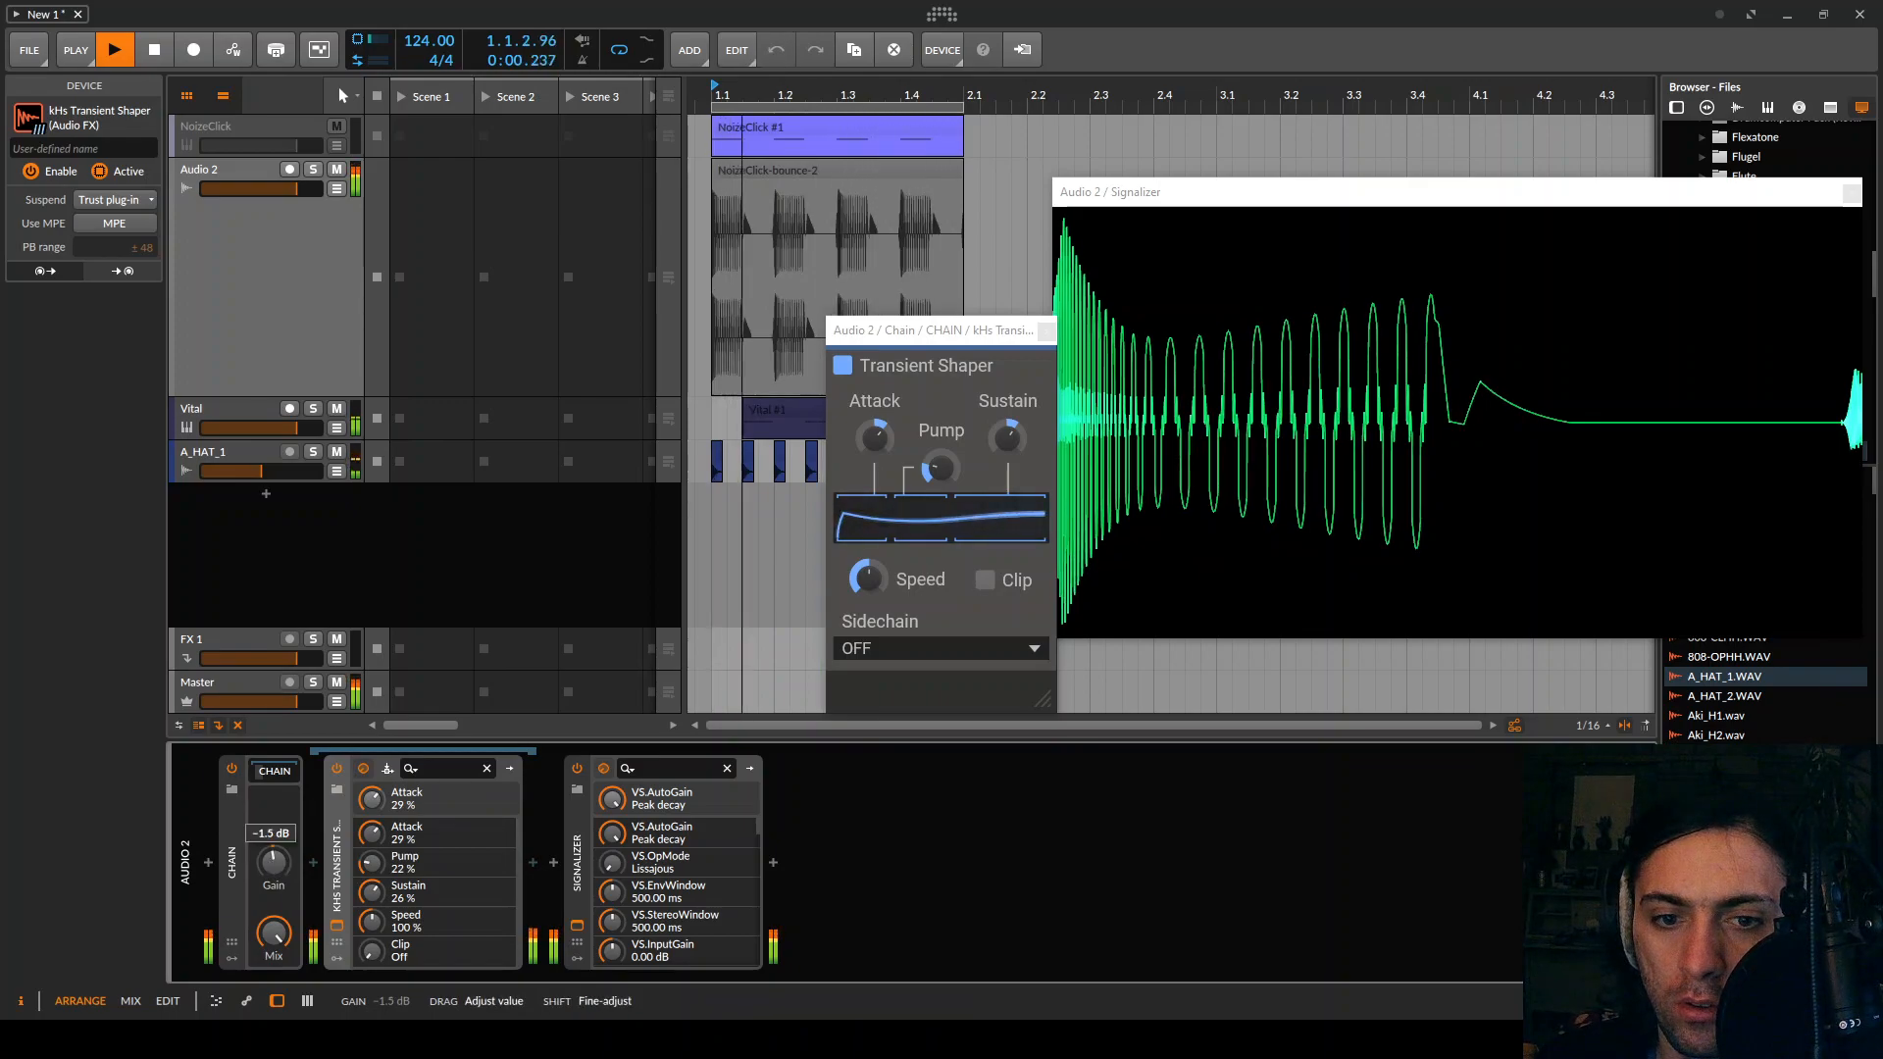
Compare the kick's sound and waveform with the Chain bypassed and enabled during playback
{"action": "left_click", "coordinate": [232, 771]}
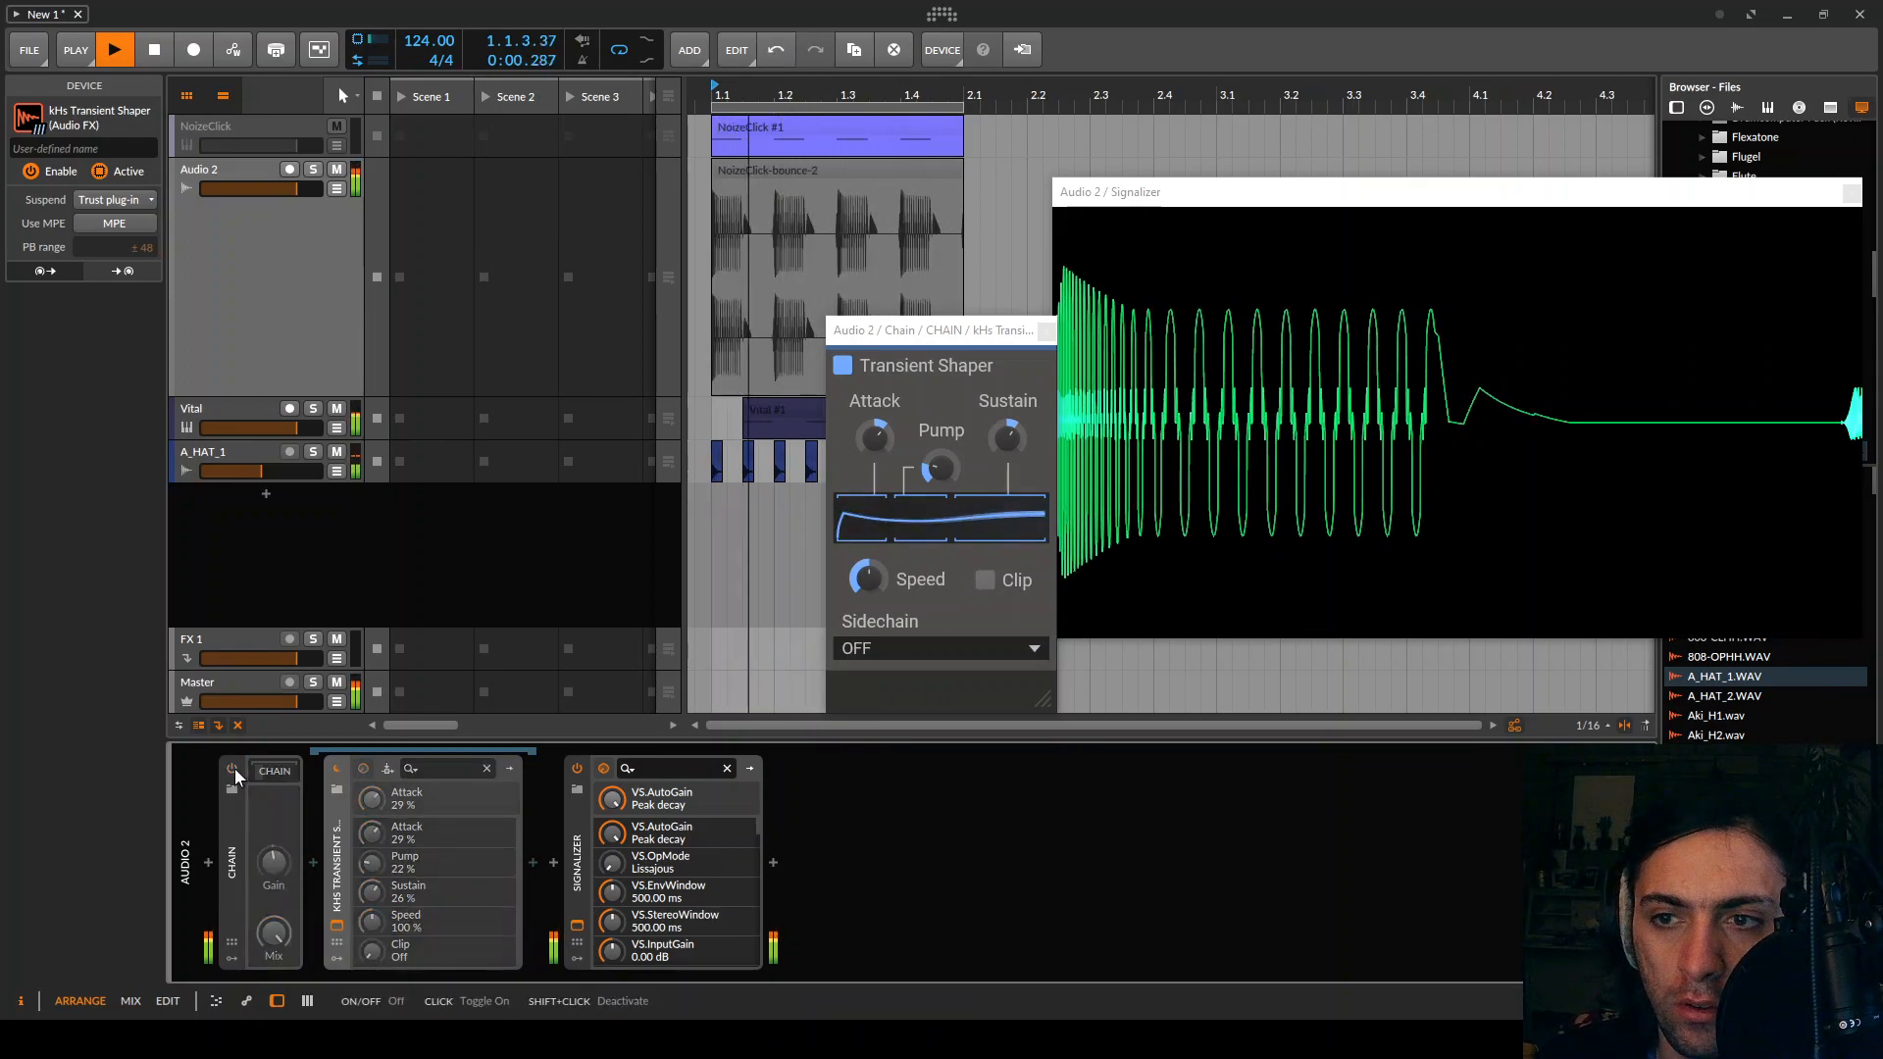
{"action": "left_click", "coordinate": [232, 771]}
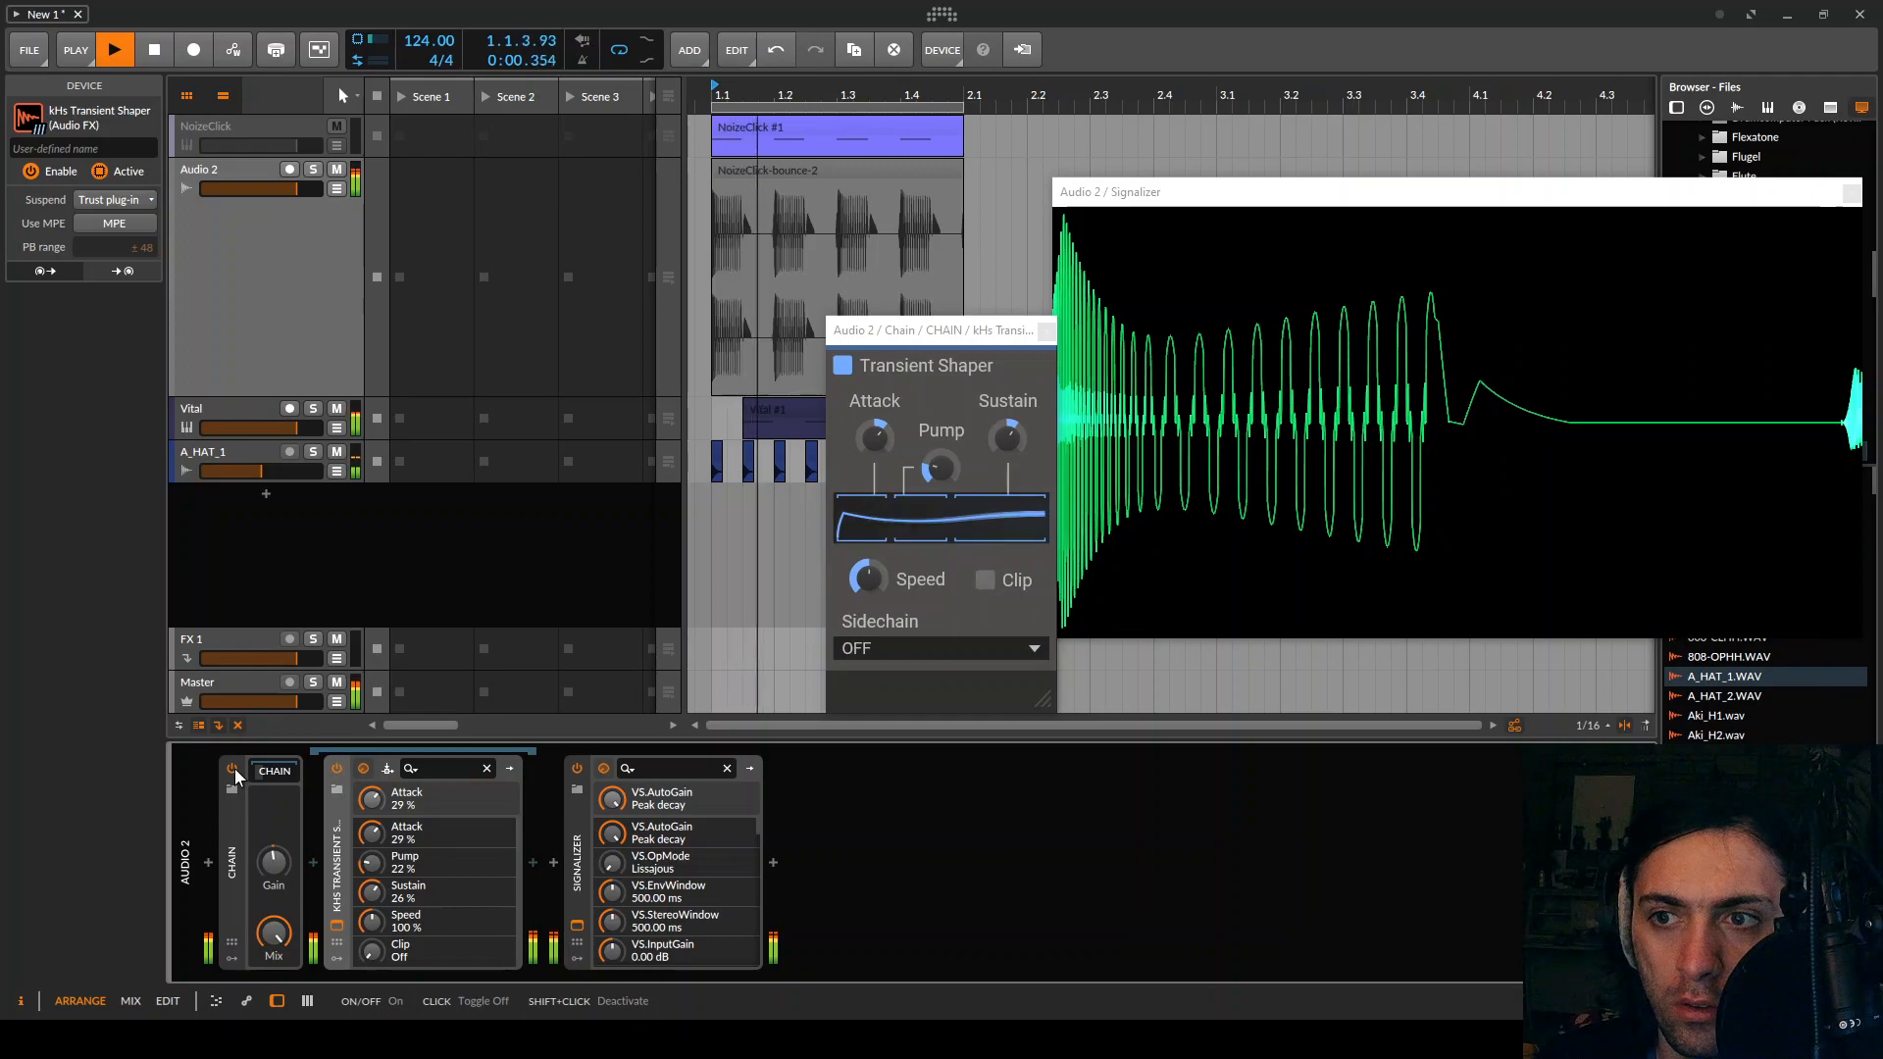
{"action": "left_click", "coordinate": [232, 771]}
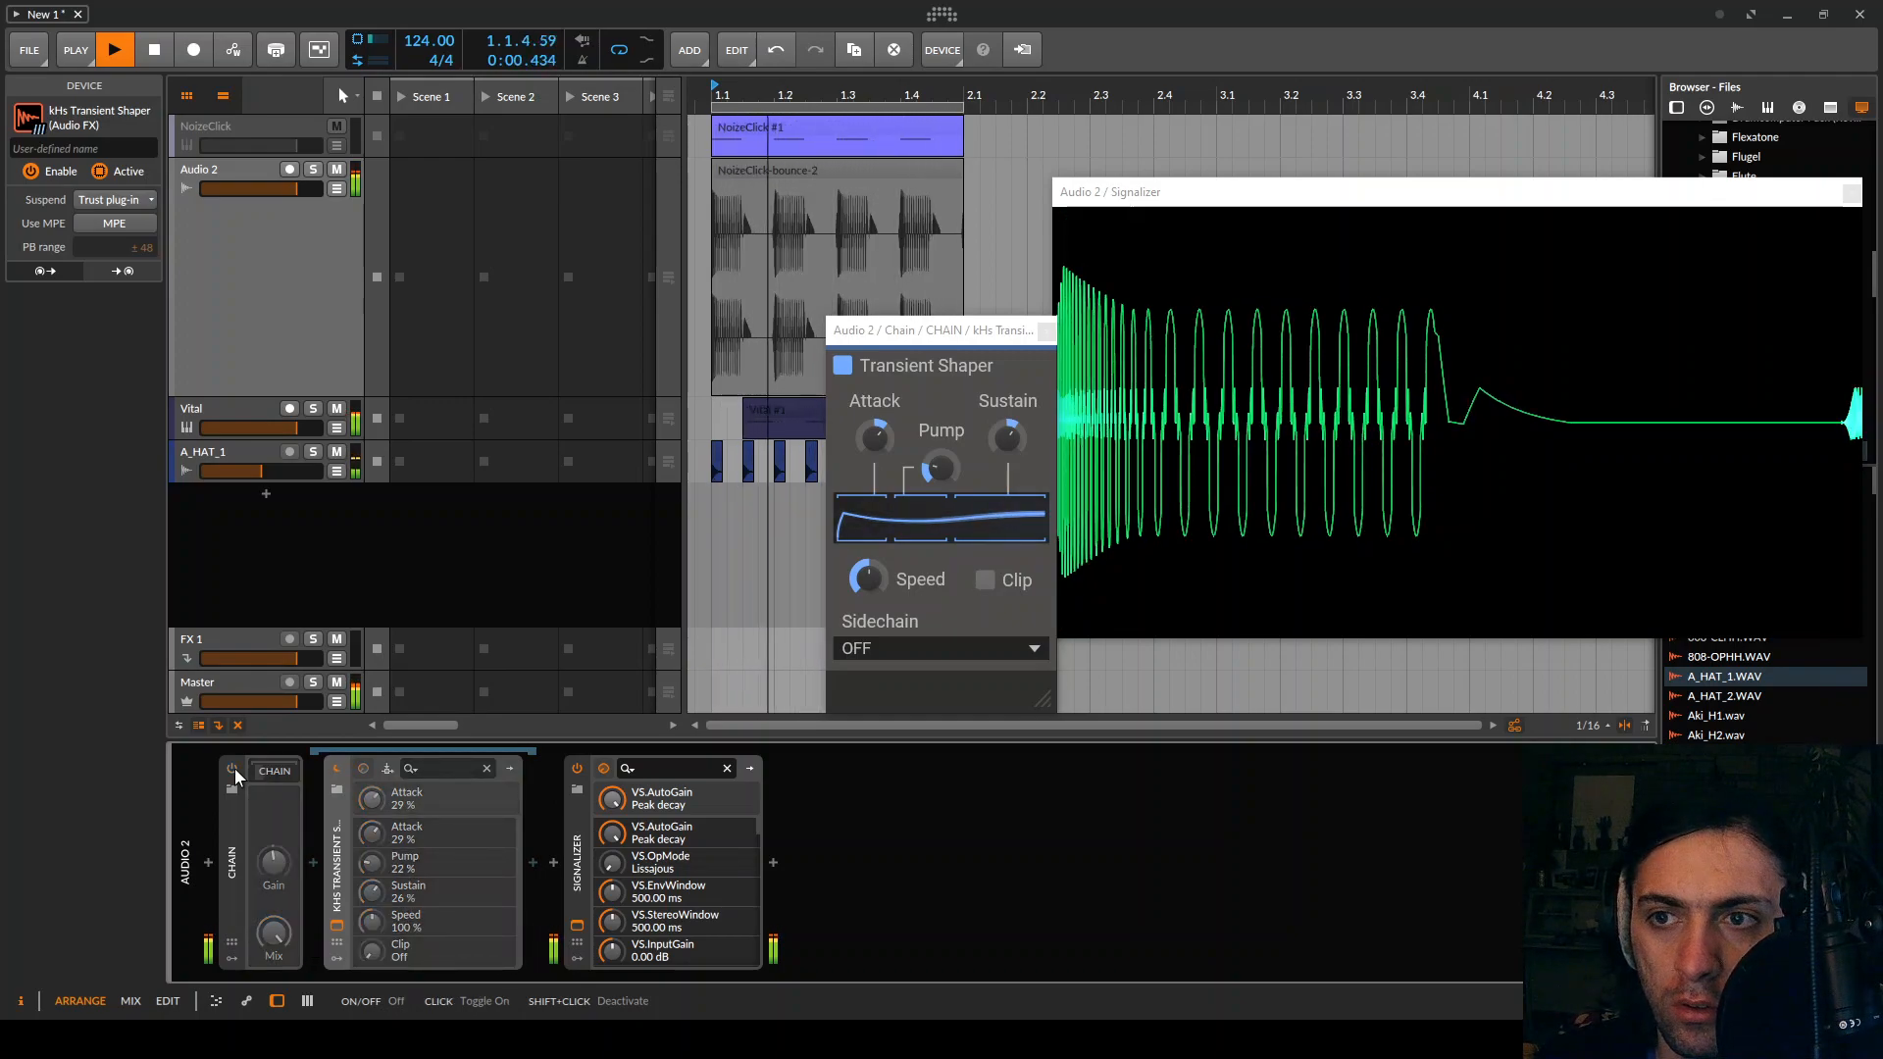
{"action": "left_click", "coordinate": [232, 771]}
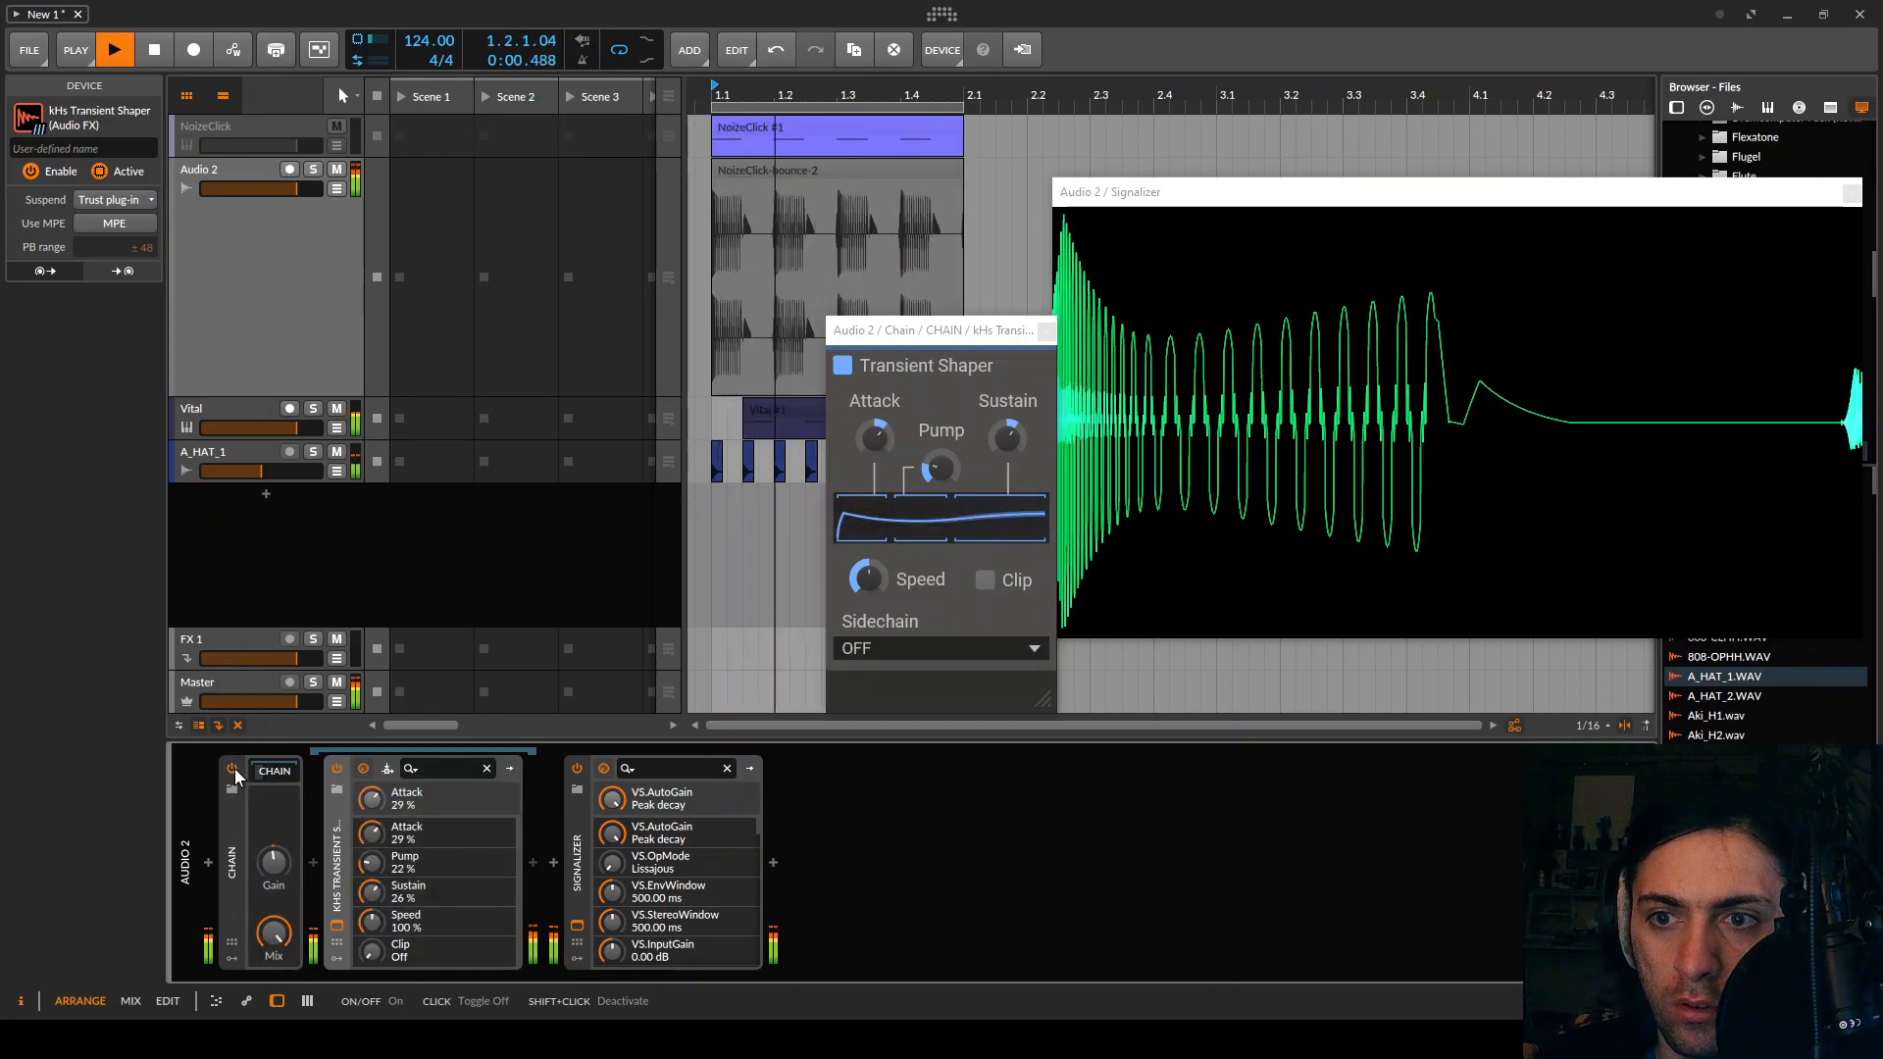
{"action": "left_click", "coordinate": [233, 771]}
{"action": "left_click", "coordinate": [232, 771]}
{"action": "mouse_move", "coordinate": [285, 949]}
{"action": "left_mouse_down"}
{"action": "mouse_move", "coordinate": [284, 992]}
{"action": "mouse_move", "coordinate": [285, 940]}
{"action": "left_mouse_up"}
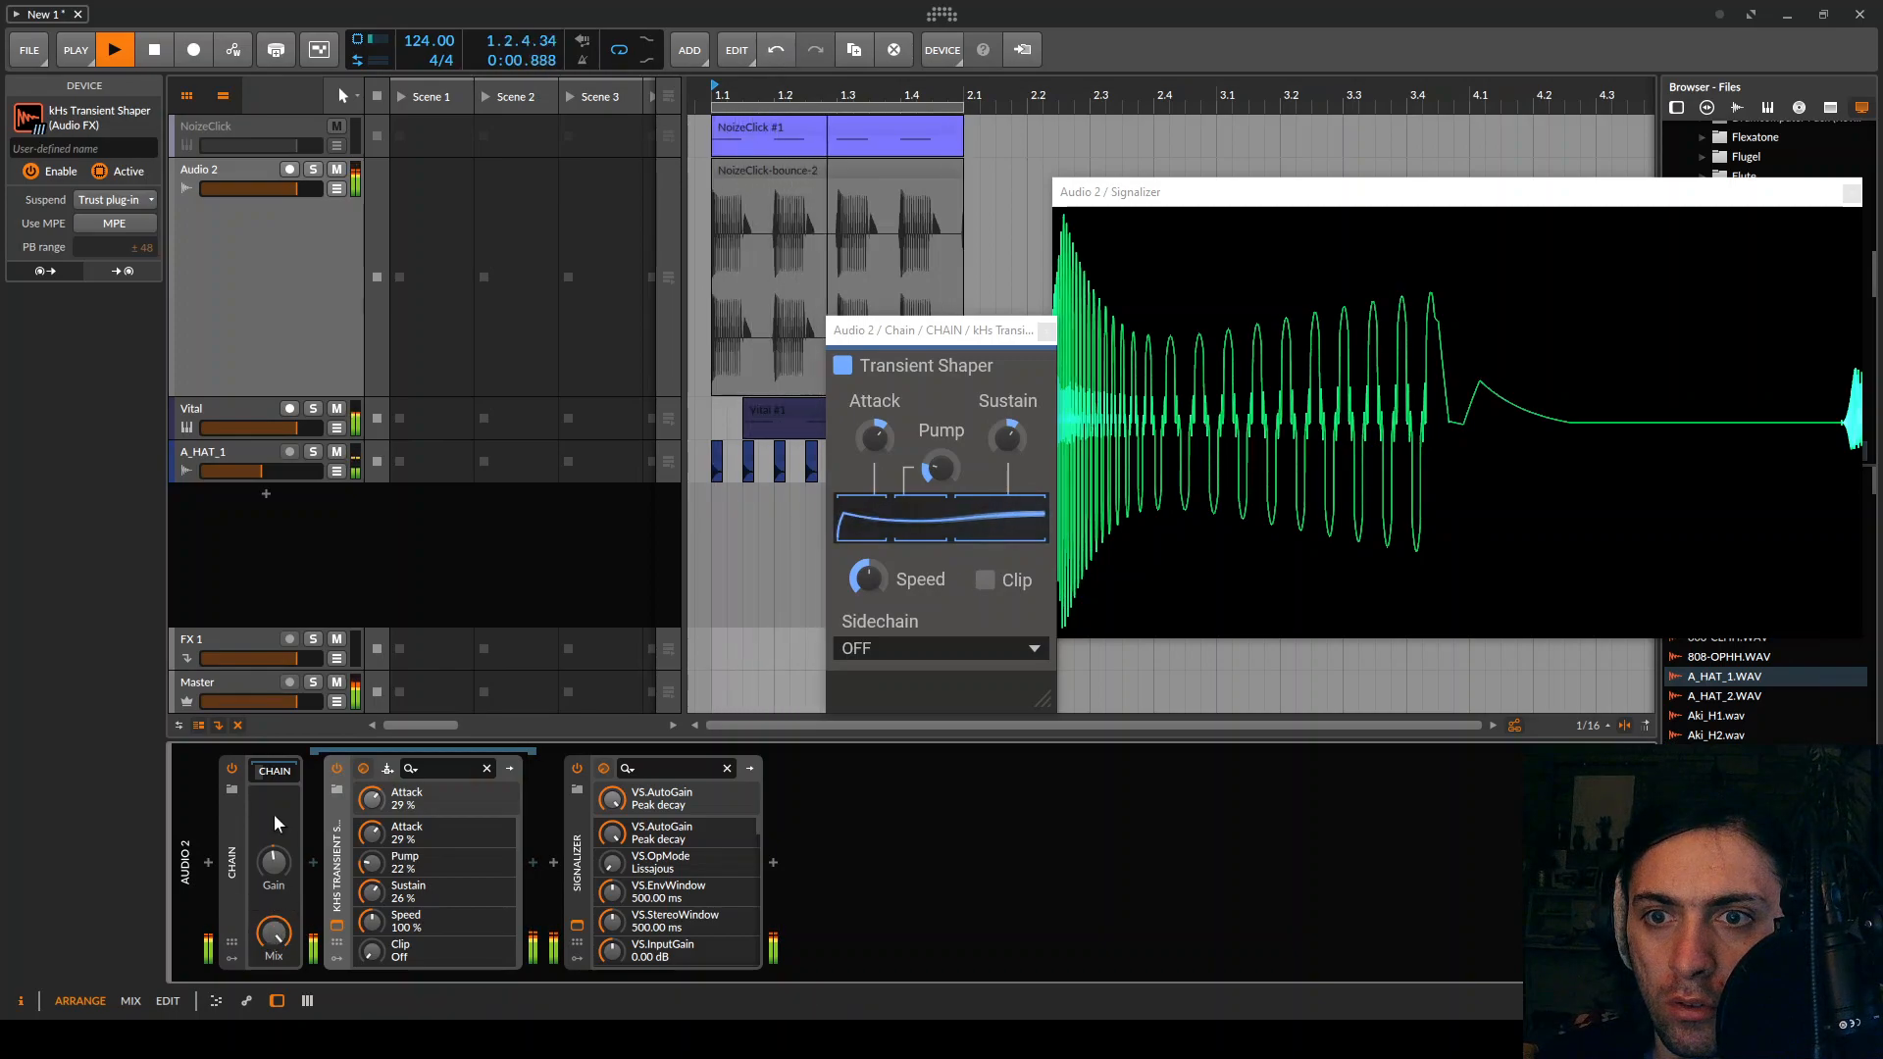
Close the Transient Shaper window and reduce the Audio 2 track to its minimum height
{"action": "left_click", "coordinate": [1046, 332]}
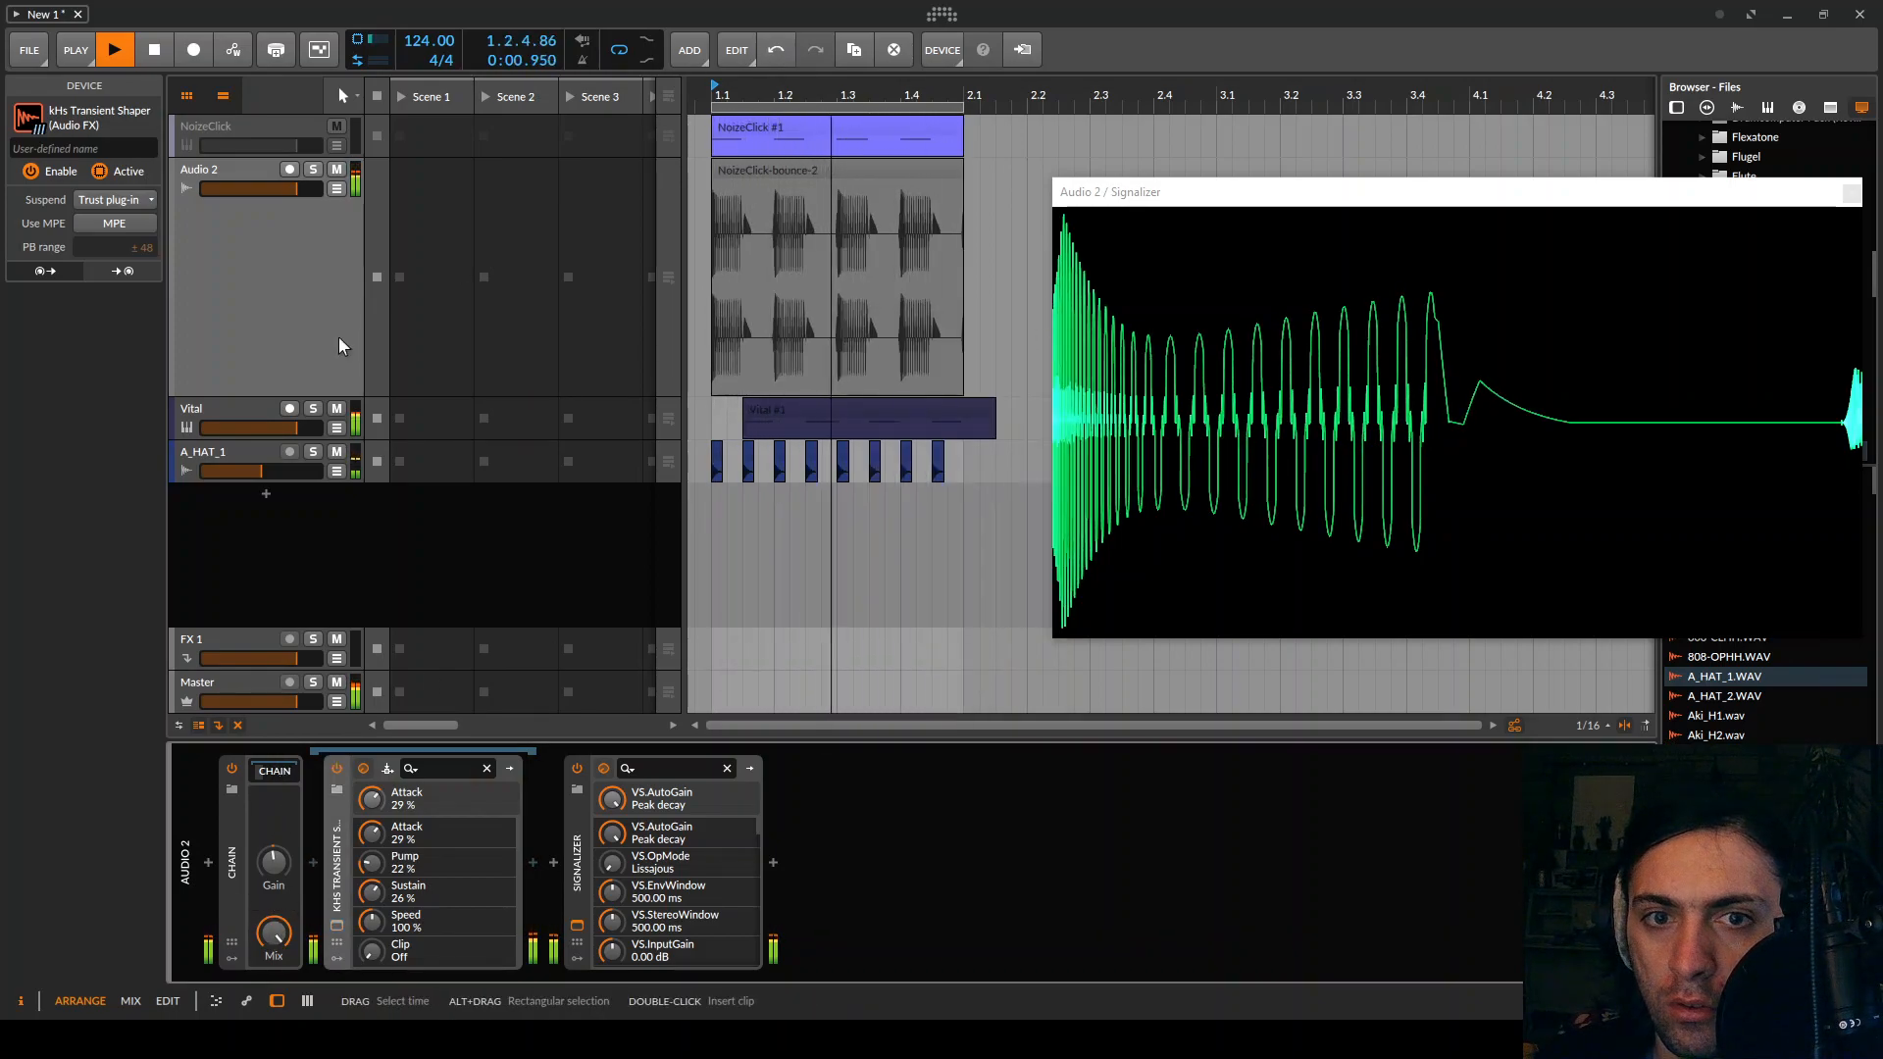
{"action": "left_click_drag", "start_coordinate": [303, 397], "coordinate": [359, 2]}
{"action": "key", "text": "space"}
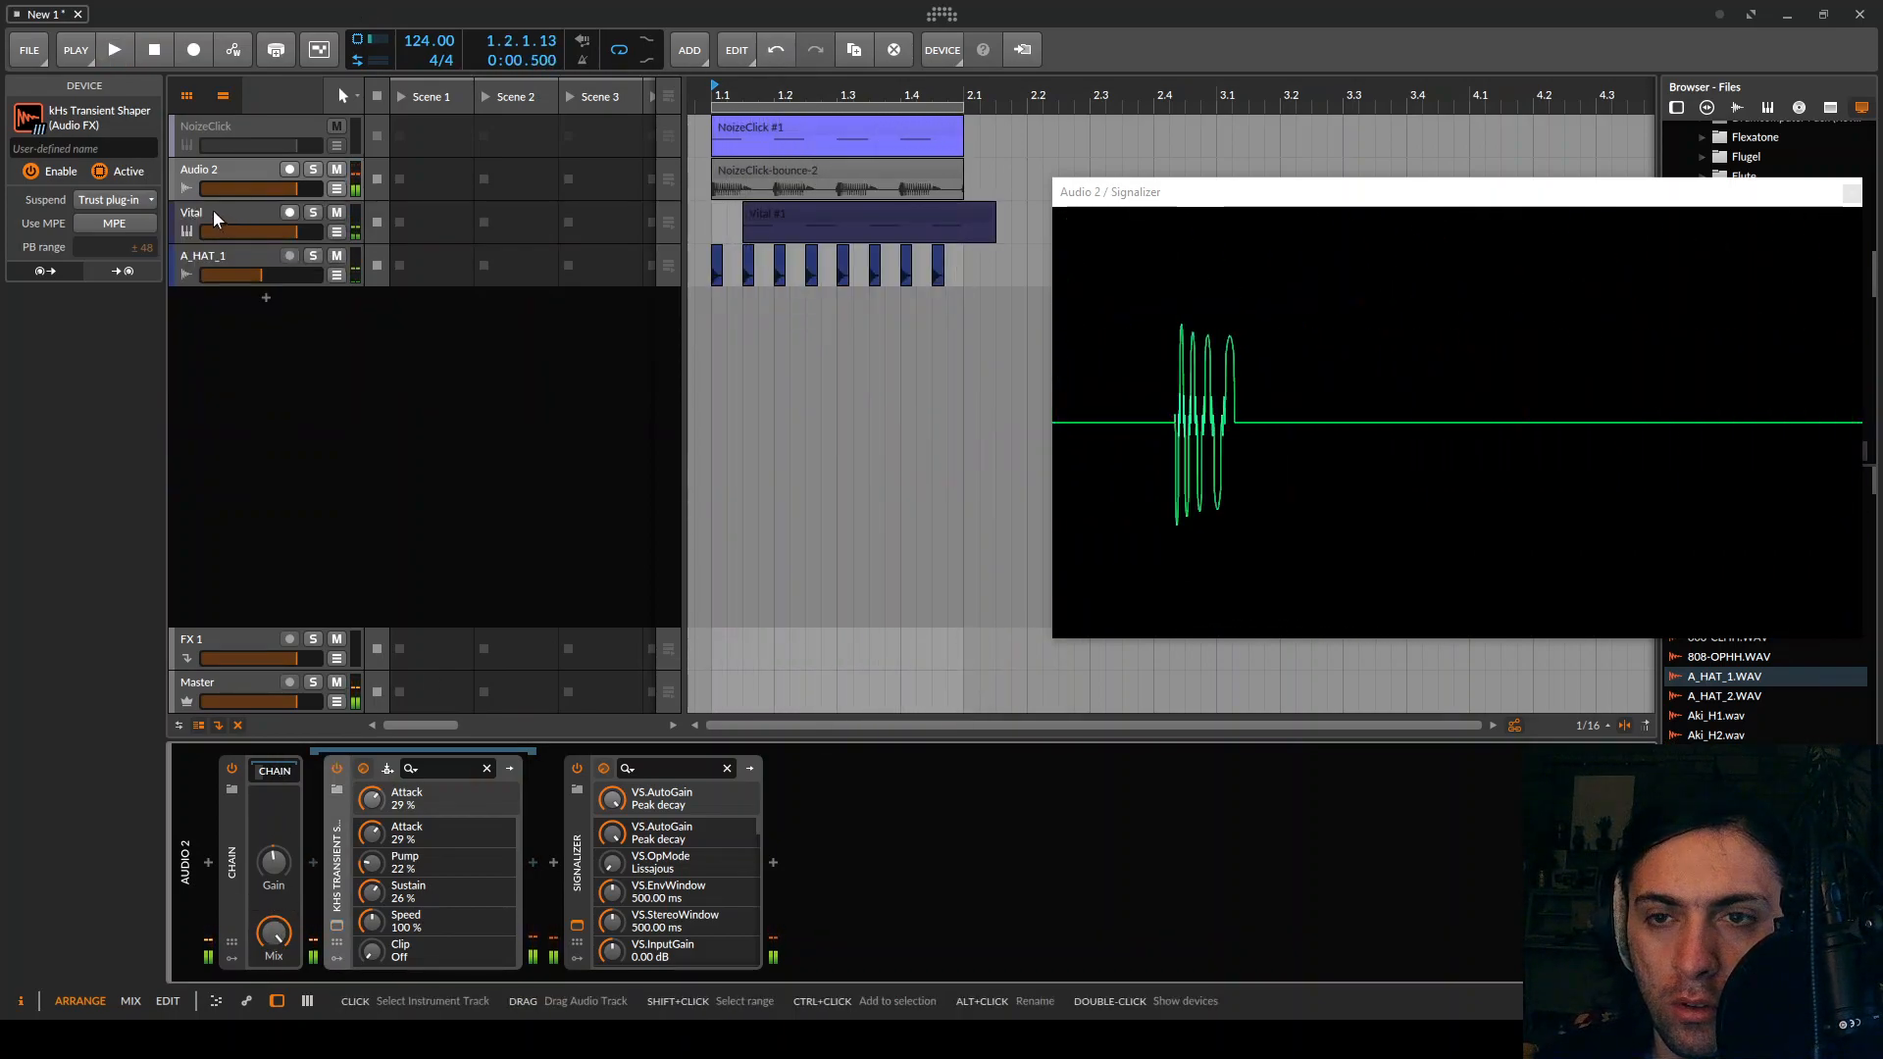
Shorten the end of the Vital #1 clip and open the Vital synth on its track
{"action": "left_click", "coordinate": [209, 209]}
{"action": "left_click_drag", "start_coordinate": [994, 218], "coordinate": [974, 217]}
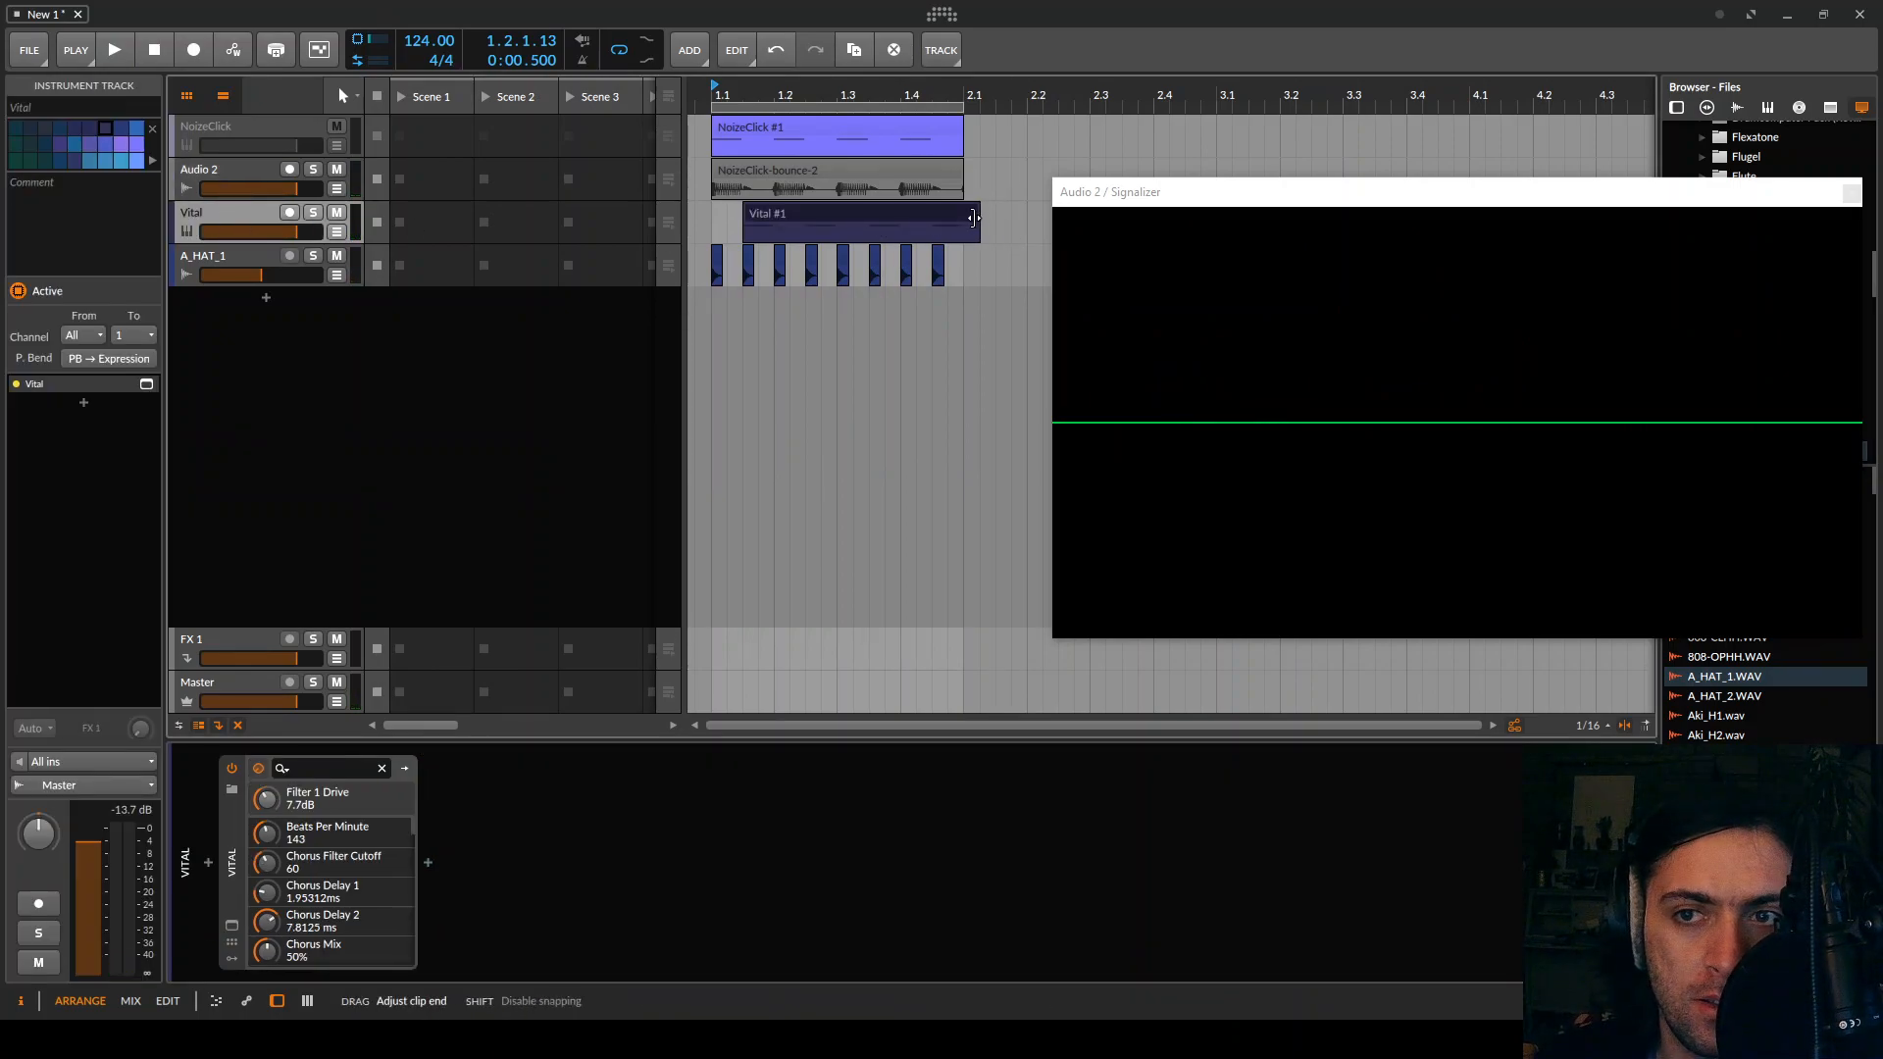
{"action": "double_click", "coordinate": [238, 213]}
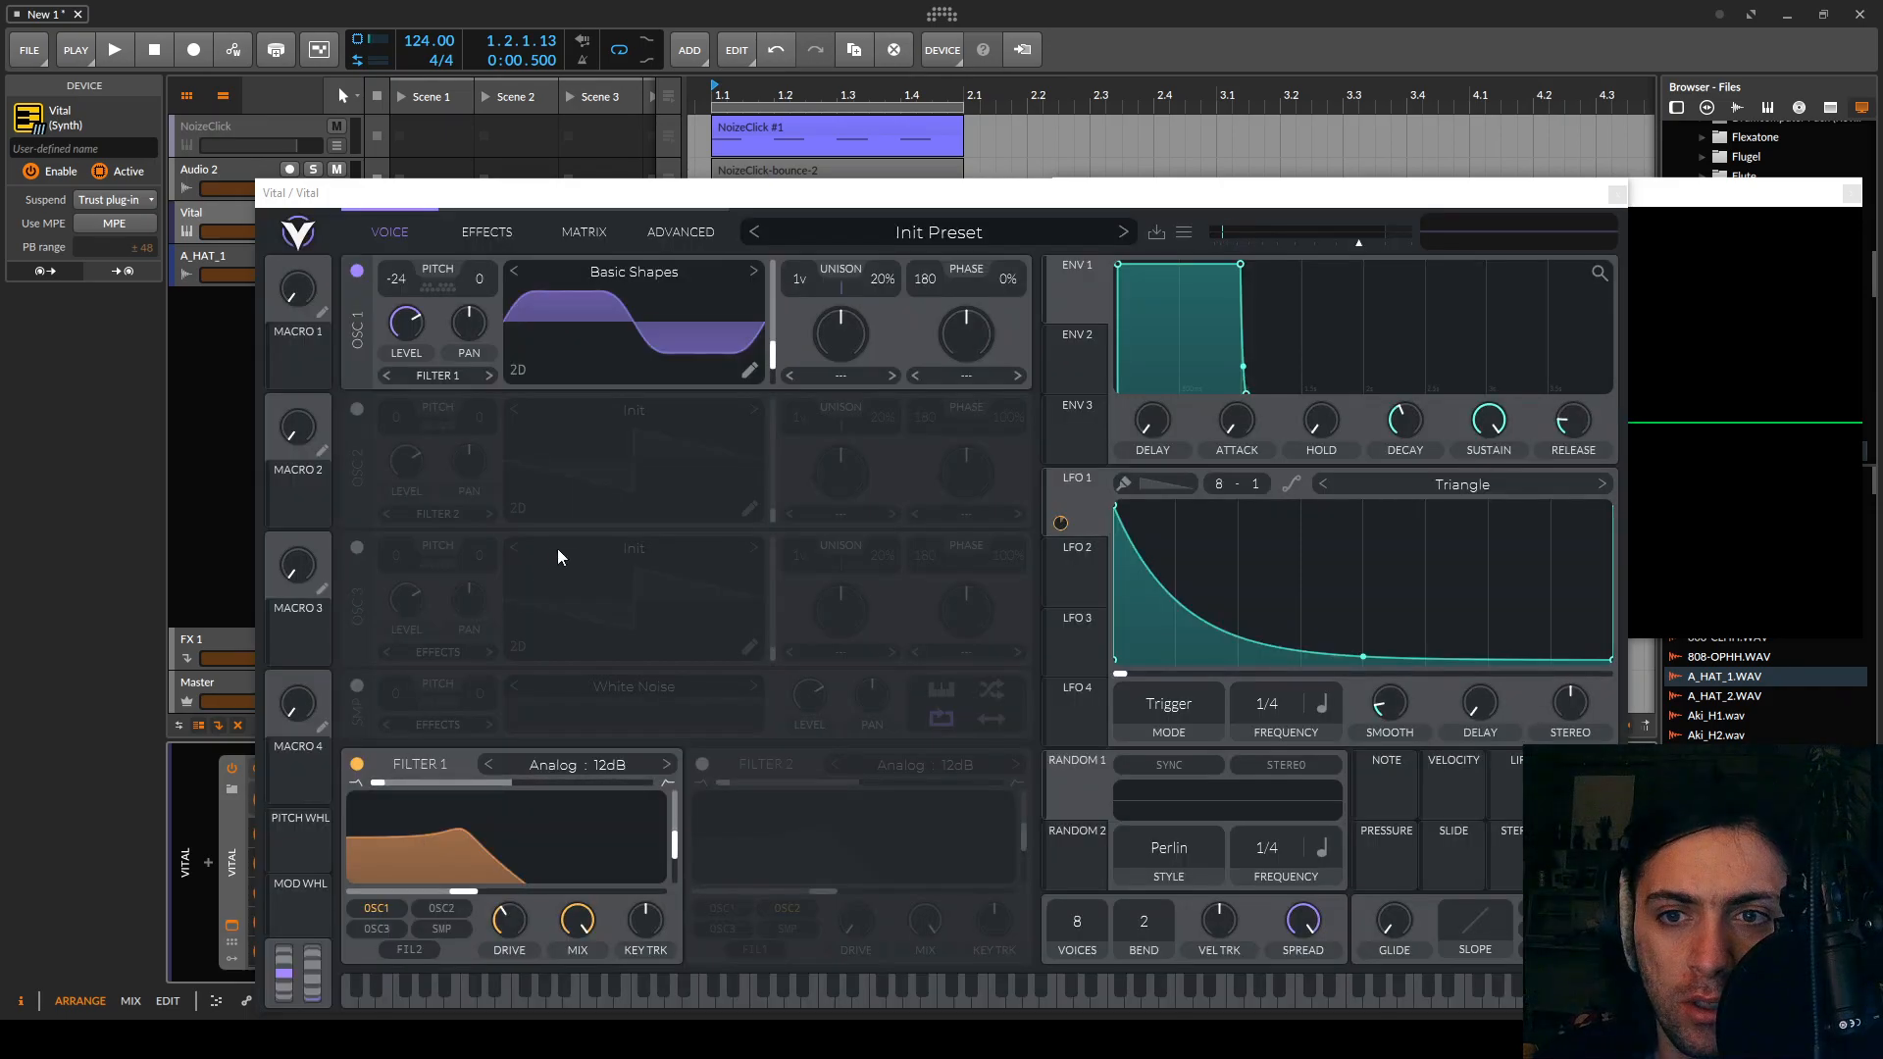
Enable oscillator 2 with the Basic Shapes wavetable and transpose it to 7 semitones
{"action": "left_click", "coordinate": [357, 409]}
{"action": "left_click", "coordinate": [514, 409]}
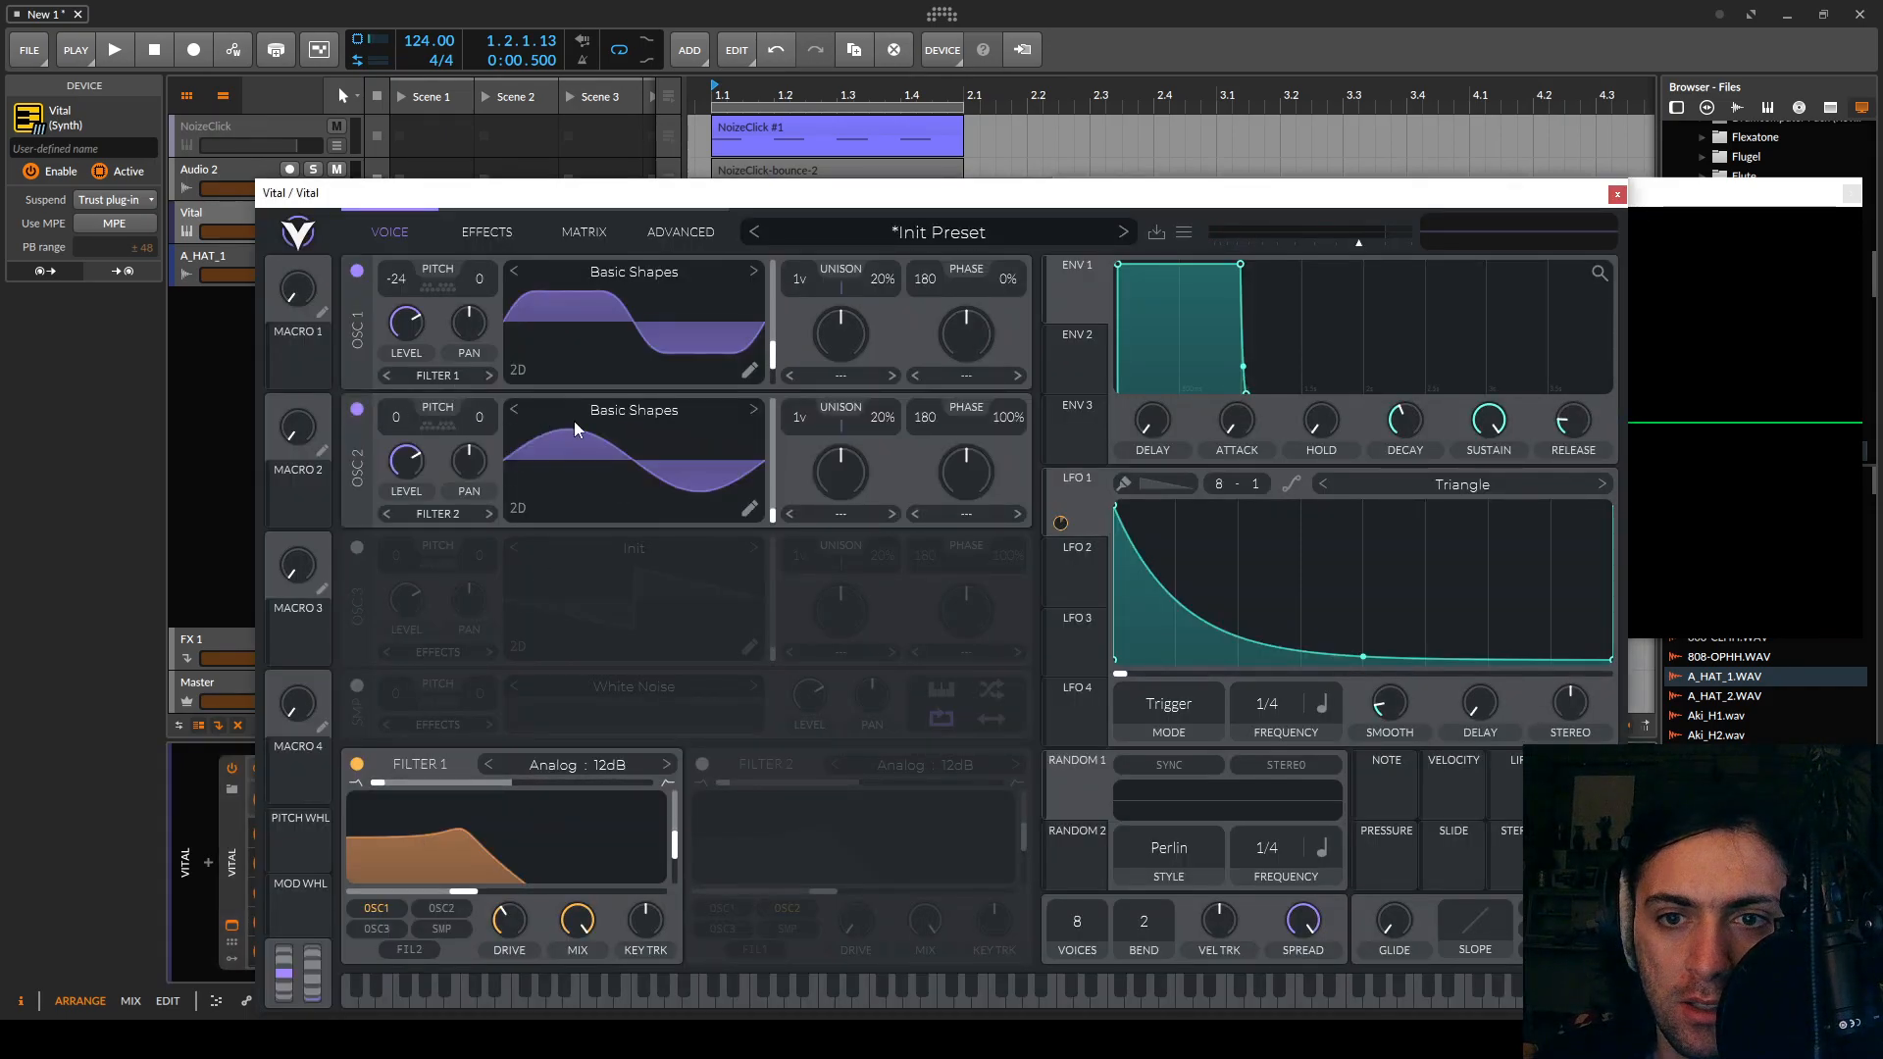
{"action": "left_click_drag", "start_coordinate": [403, 373], "coordinate": [404, 365]}
Try FM from Osc 2 on oscillator 1 during playback, with oscillator 2's own level turned down
{"action": "left_click", "coordinate": [966, 375]}
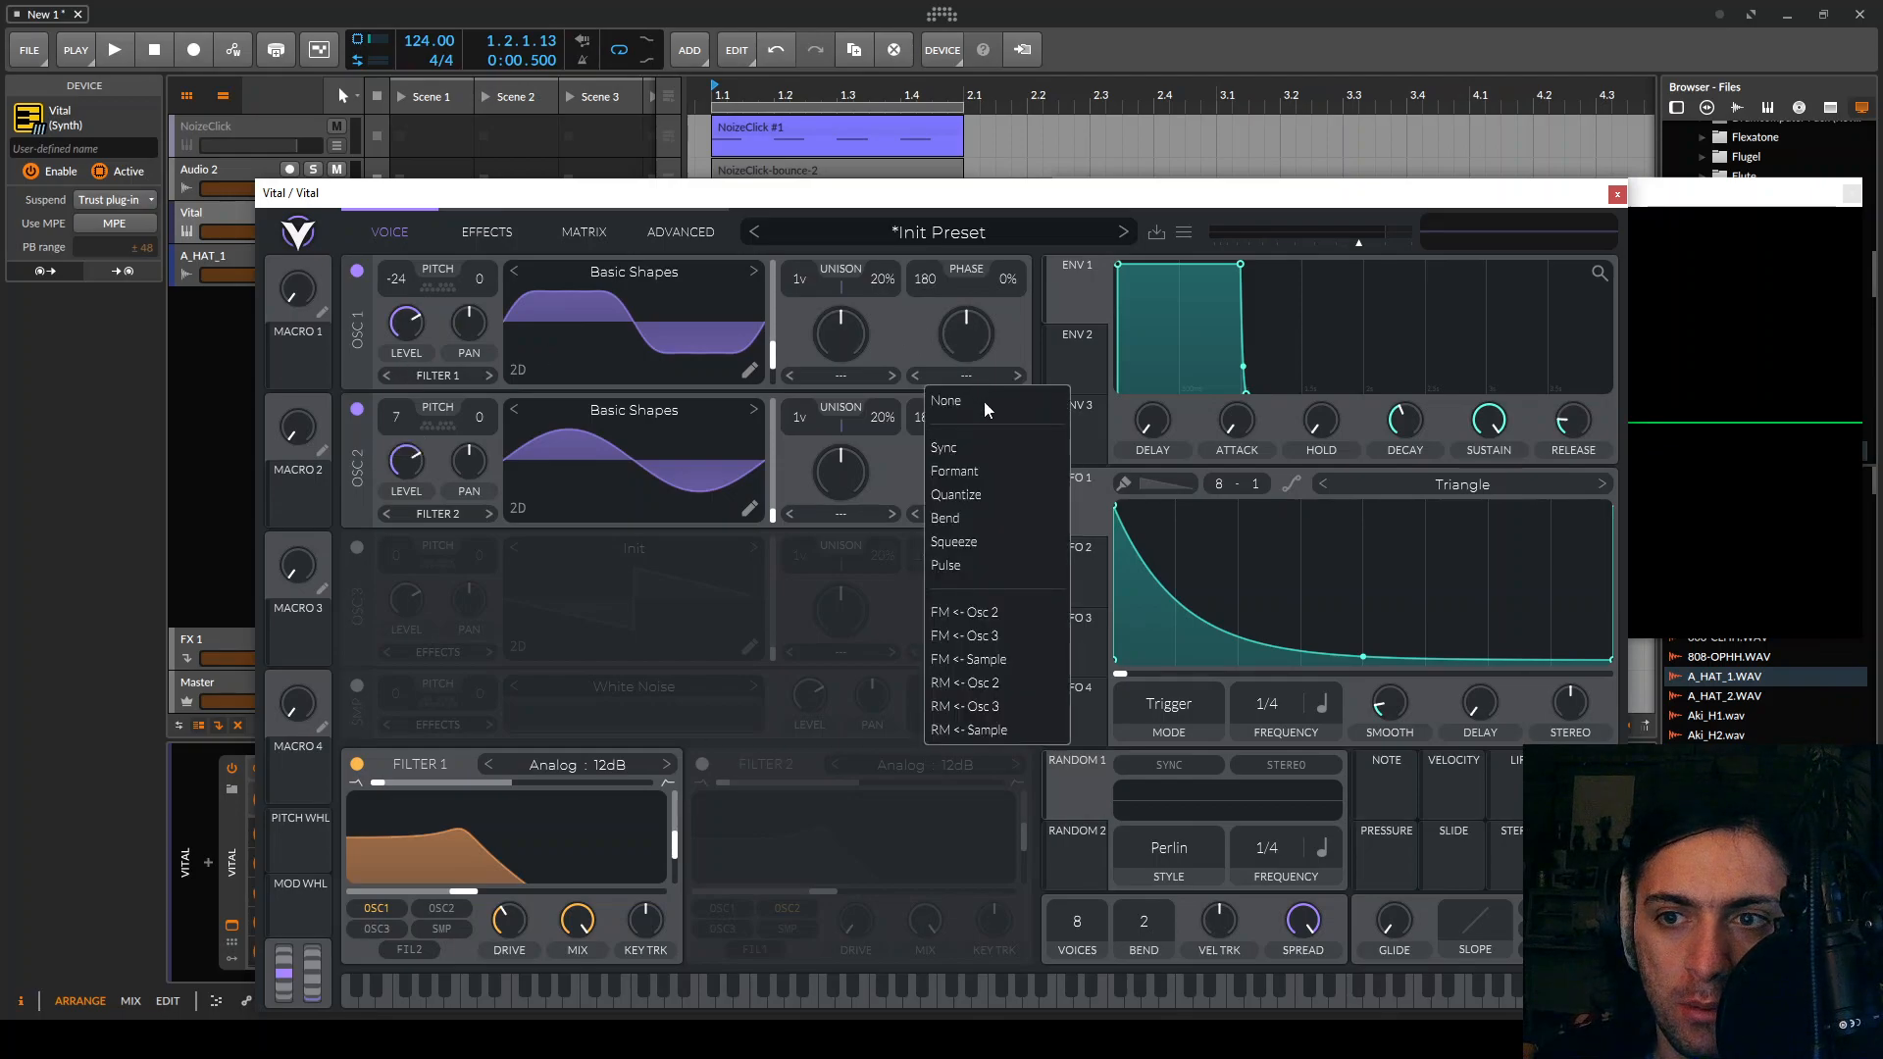
{"action": "left_click", "coordinate": [988, 614]}
{"action": "key", "text": "space"}
{"action": "left_click_drag", "start_coordinate": [969, 367], "coordinate": [979, 415]}
{"action": "left_click_drag", "start_coordinate": [410, 462], "coordinate": [419, 822]}
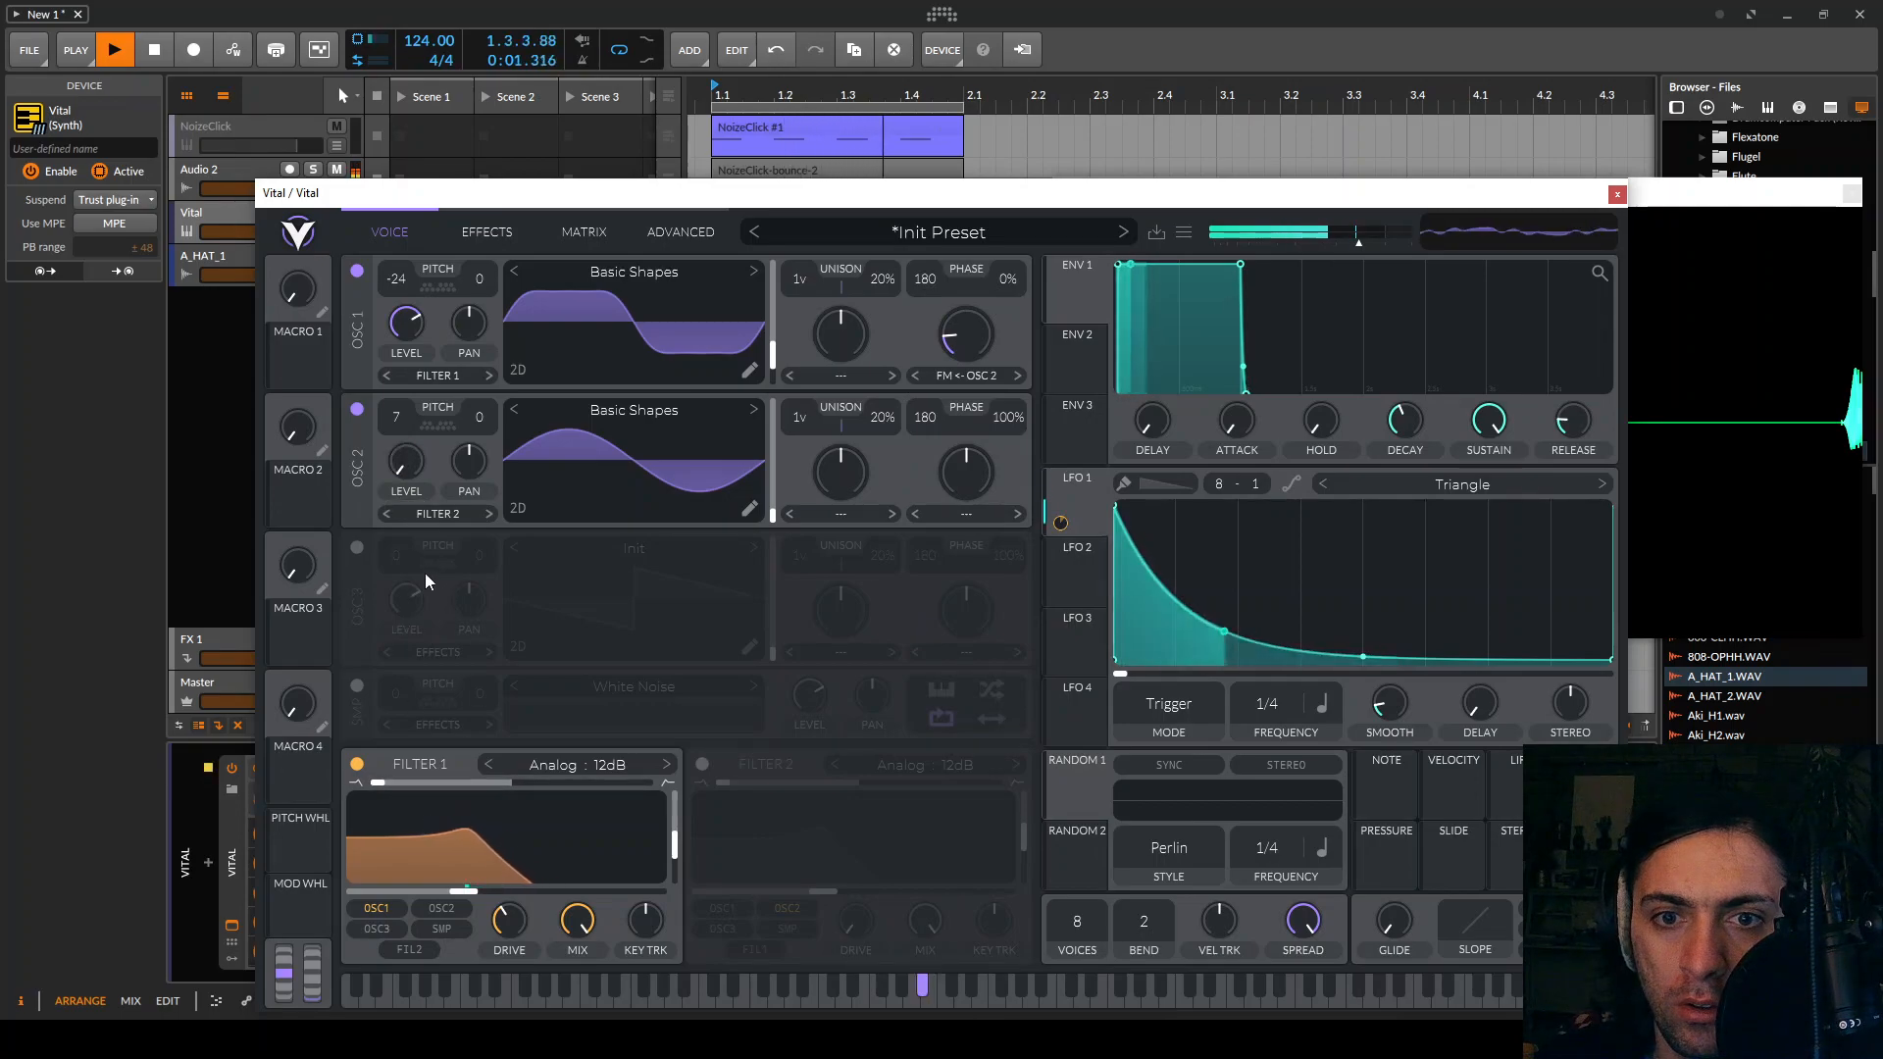
{"action": "left_click_drag", "start_coordinate": [975, 337], "coordinate": [986, 481]}
Set oscillator 2 to FM from Osc 1 at about 29%, transposed to -12 with its level raised slightly
{"action": "left_click", "coordinate": [984, 515]}
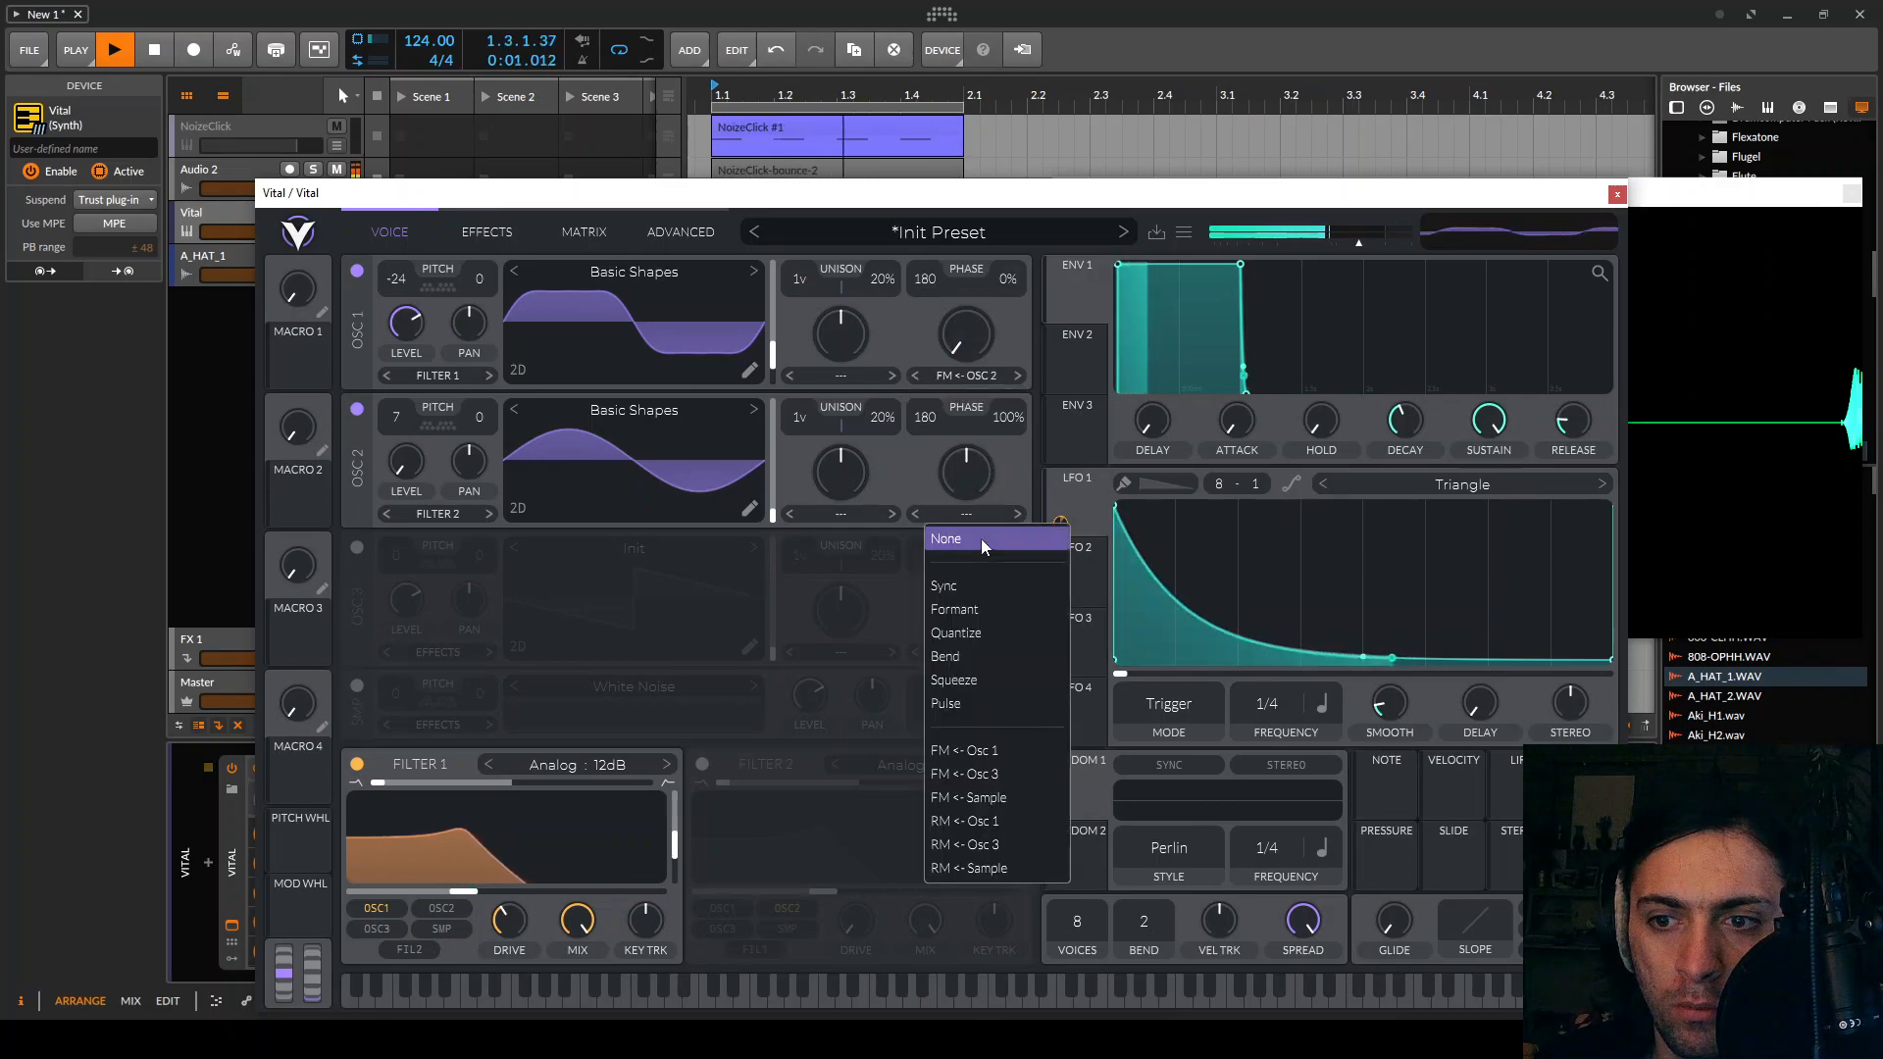
{"action": "left_click", "coordinate": [981, 750]}
{"action": "left_click_drag", "start_coordinate": [416, 487], "coordinate": [398, 620]}
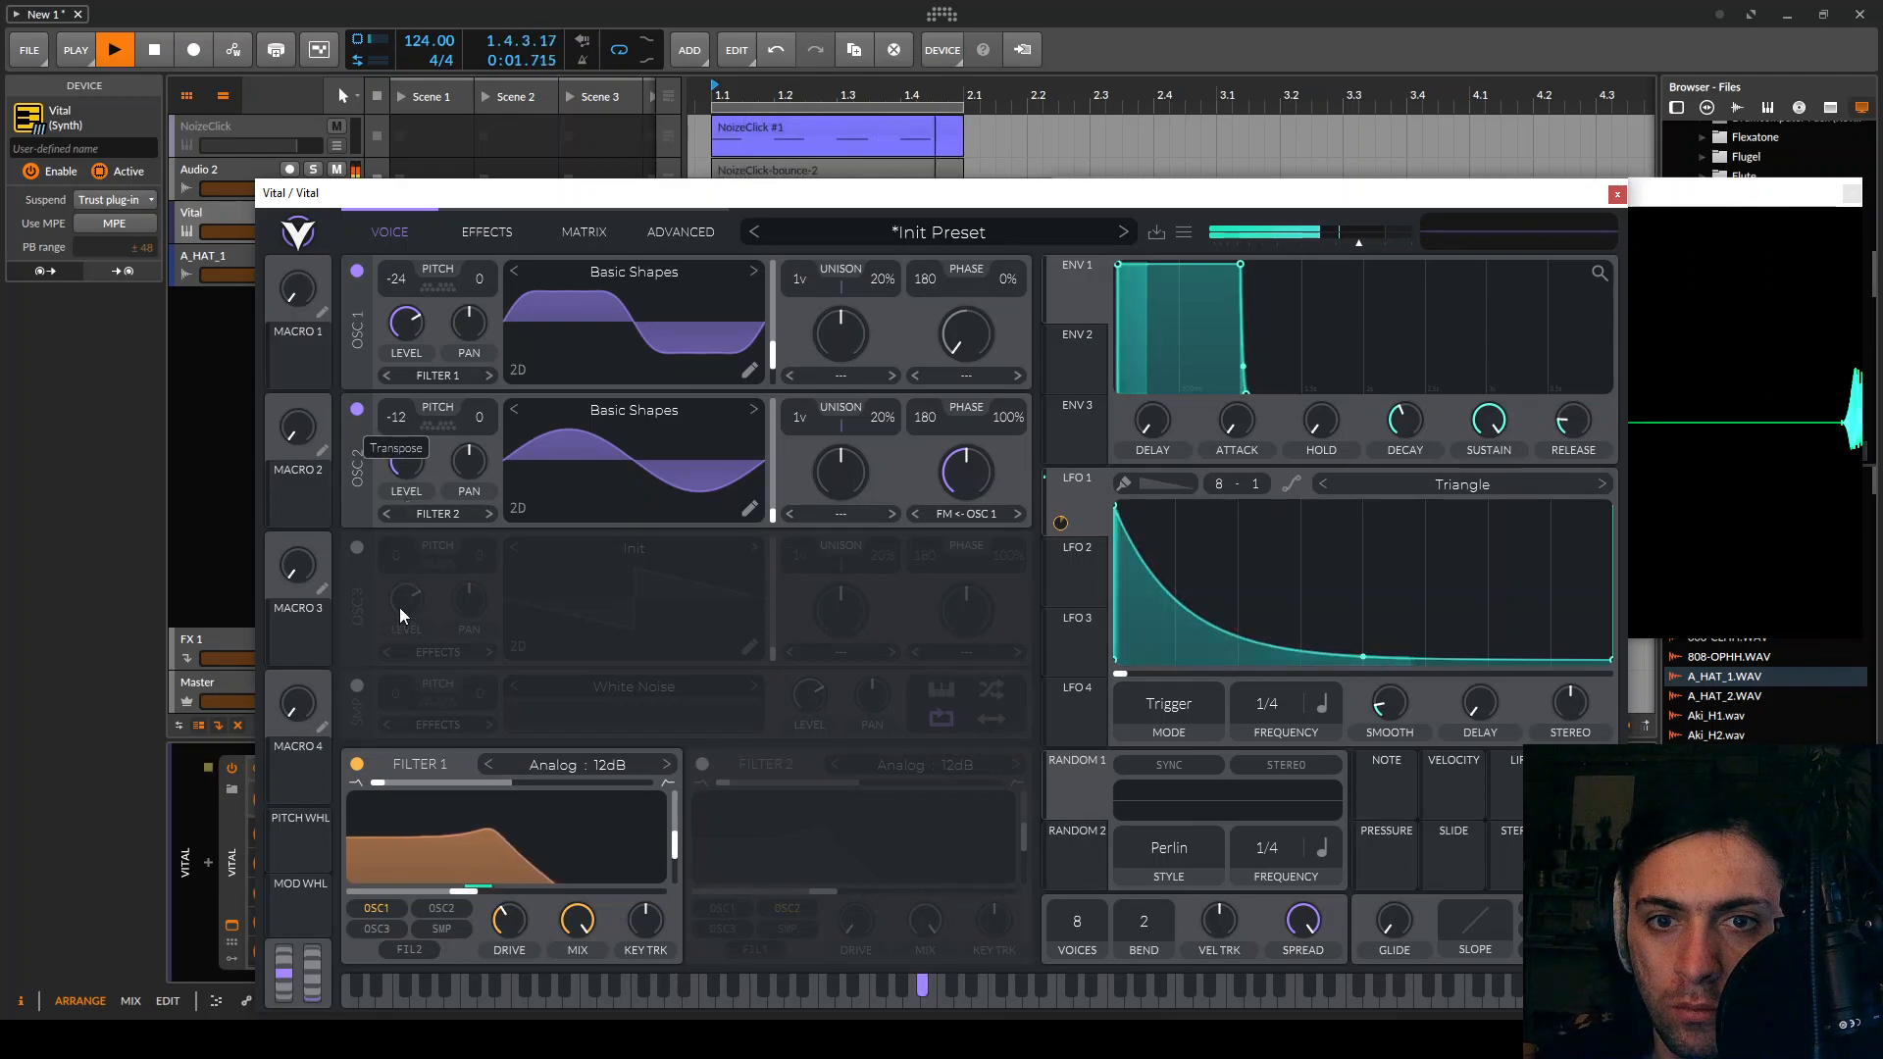
{"action": "left_click_drag", "start_coordinate": [968, 467], "coordinate": [981, 516]}
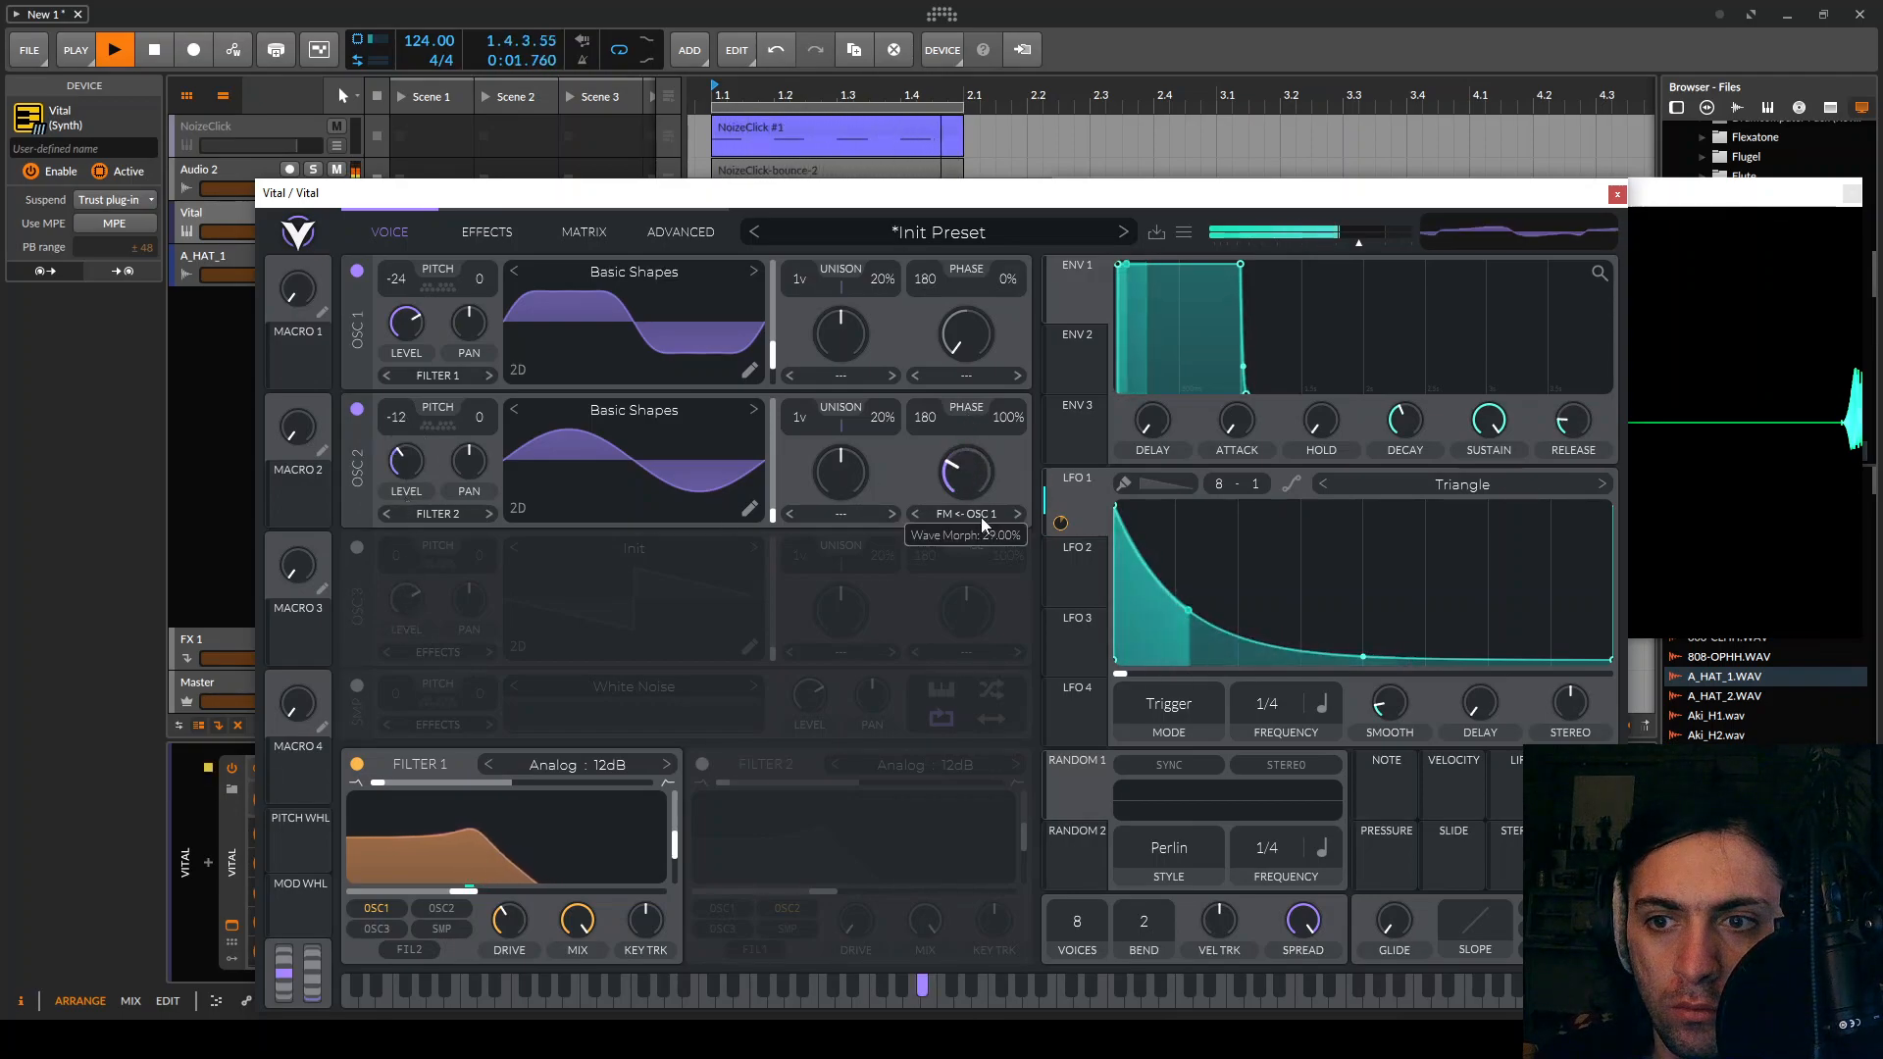
Switch oscillator 2 to RM from Osc 1 with a higher morph amount and balance its level
{"action": "left_click", "coordinate": [979, 515]}
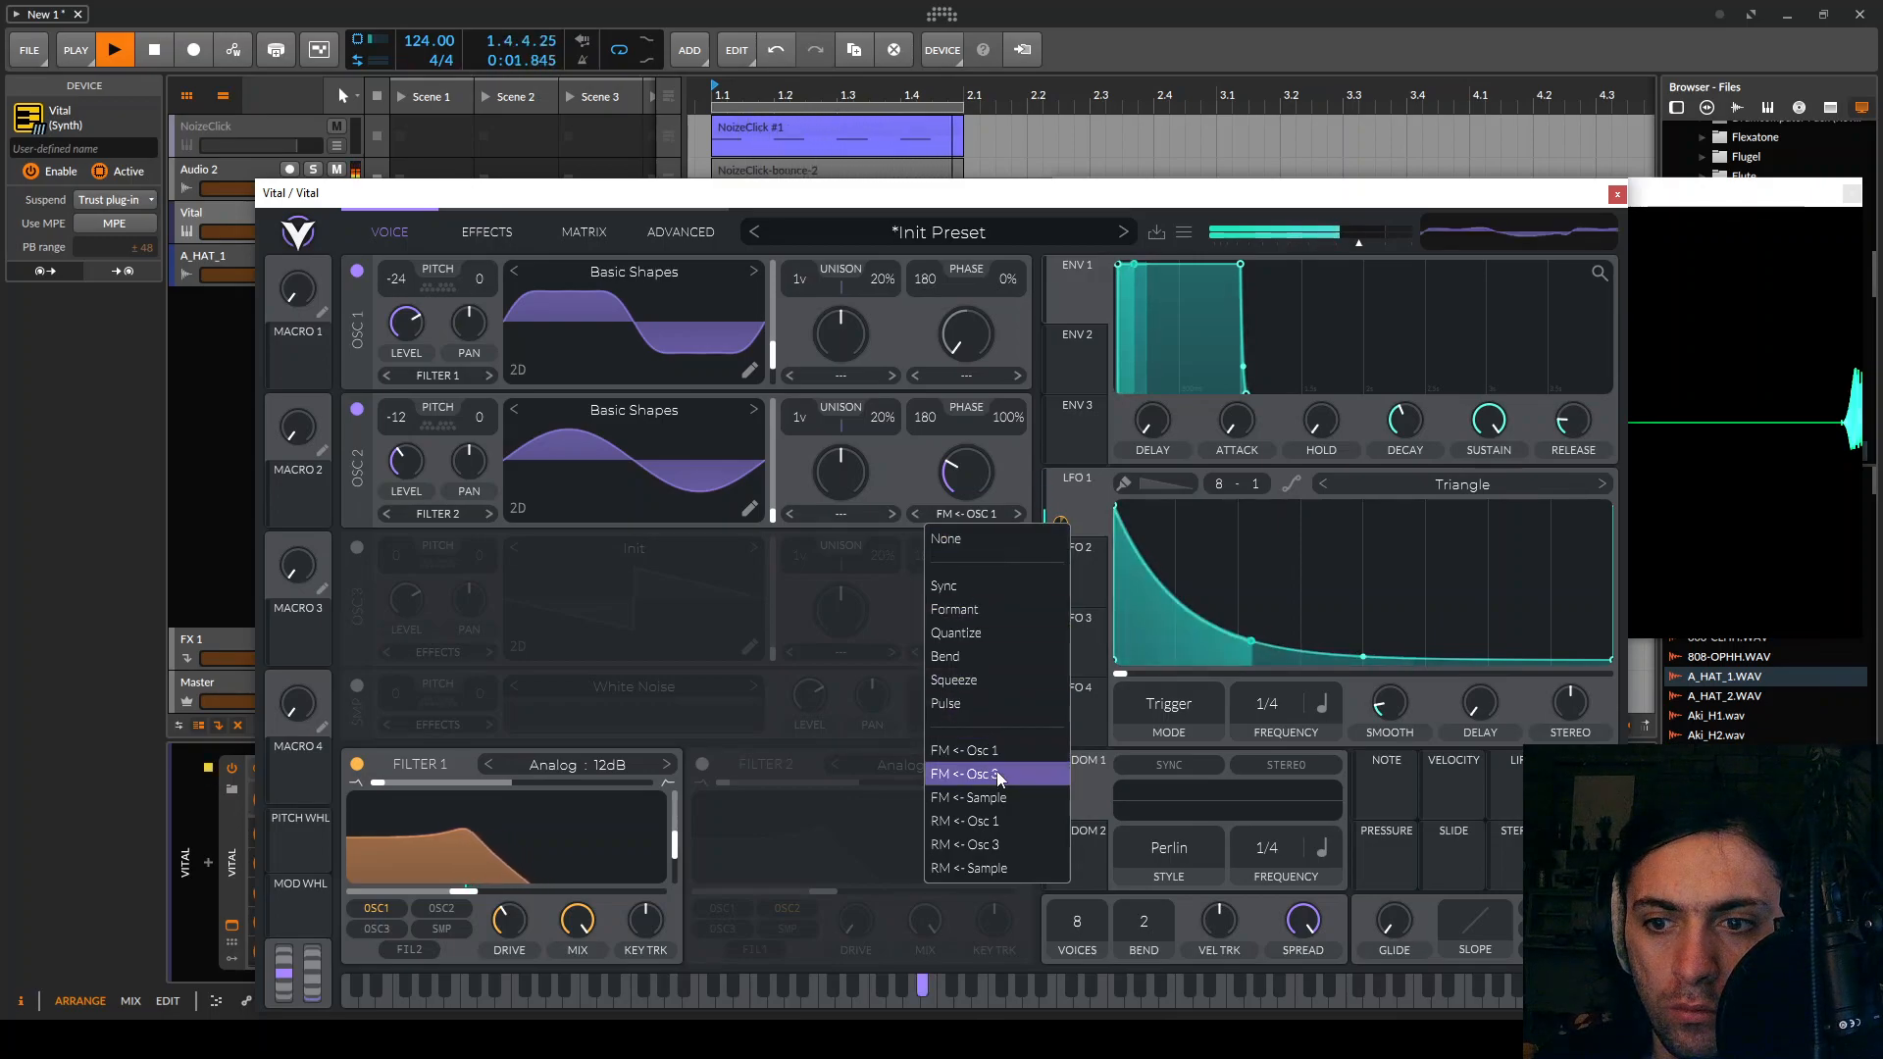
{"action": "left_click", "coordinate": [965, 821]}
{"action": "left_click_drag", "start_coordinate": [959, 490], "coordinate": [963, 380]}
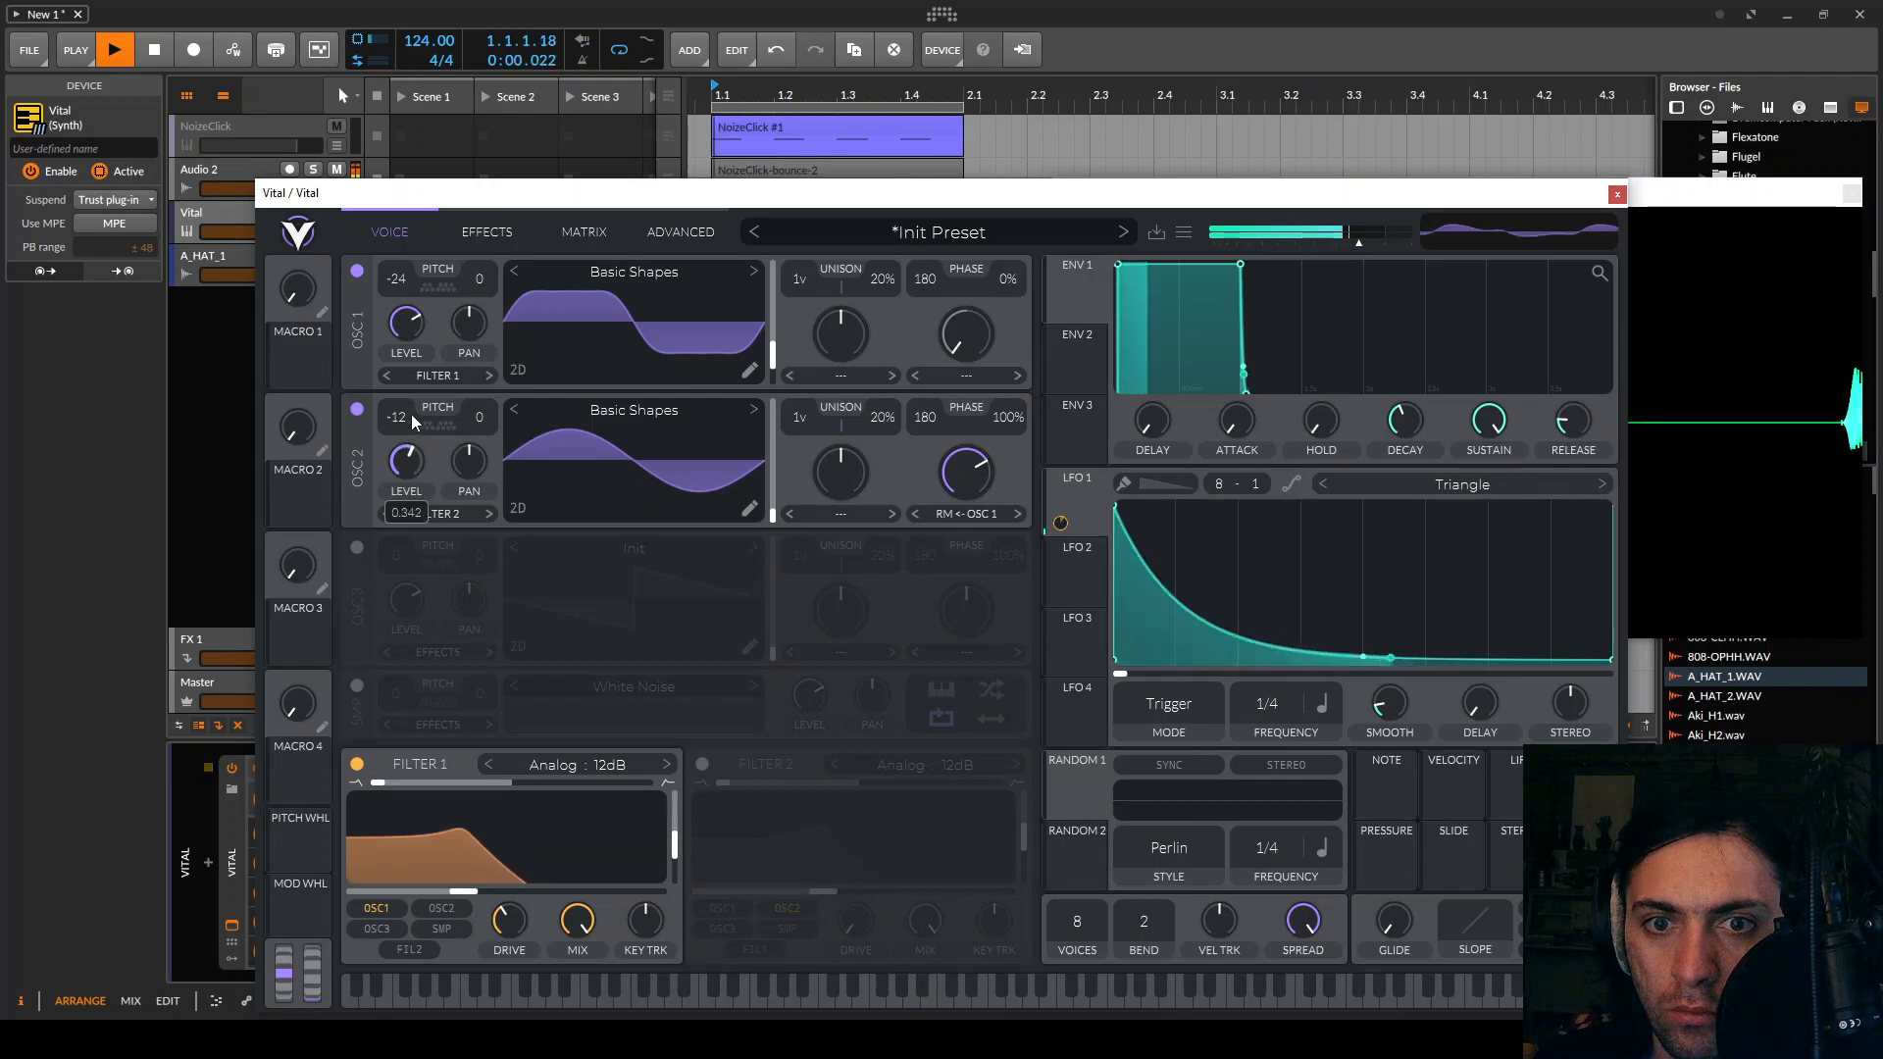
{"action": "left_click_drag", "start_coordinate": [412, 419], "coordinate": [412, 450]}
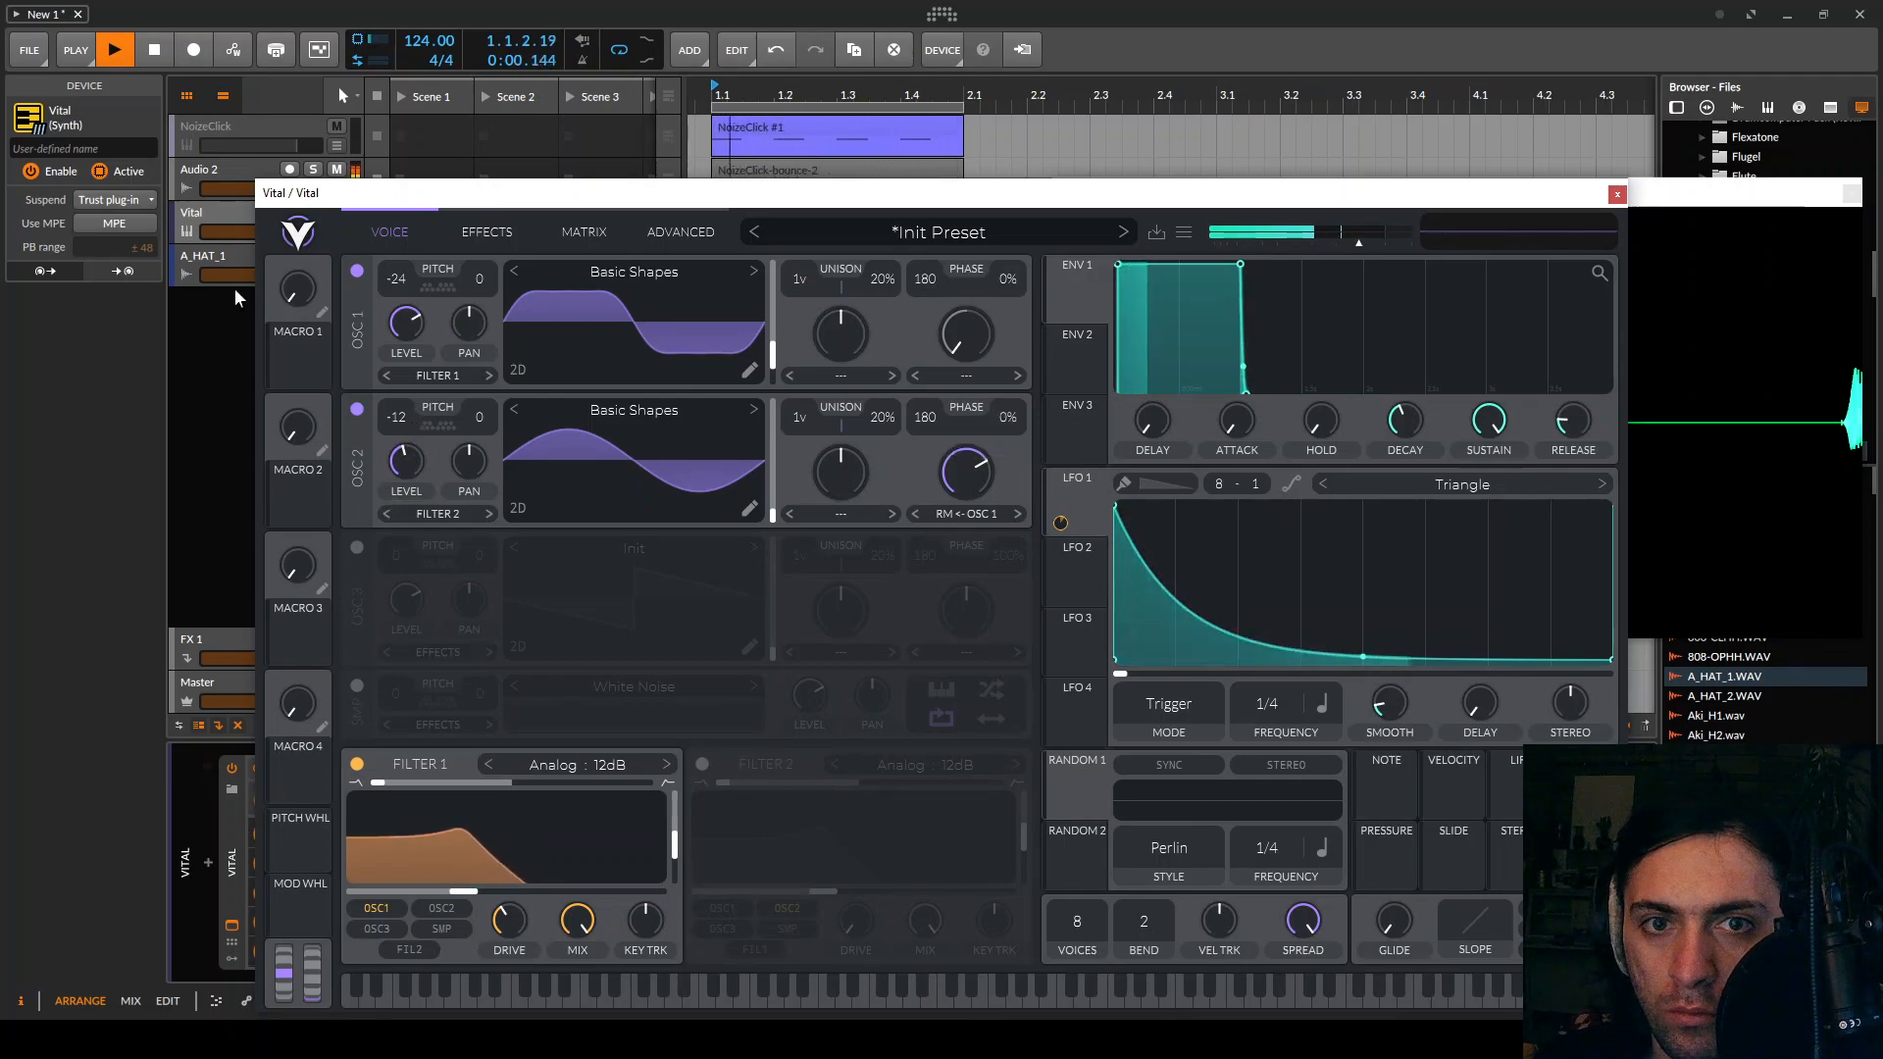
Solo the Vital track and enable oscillator 3 with the Basic Shapes wavetable, transposed to 7 semitones
{"action": "left_click_drag", "start_coordinate": [326, 201], "coordinate": [410, 201]}
{"action": "left_click", "coordinate": [313, 212]}
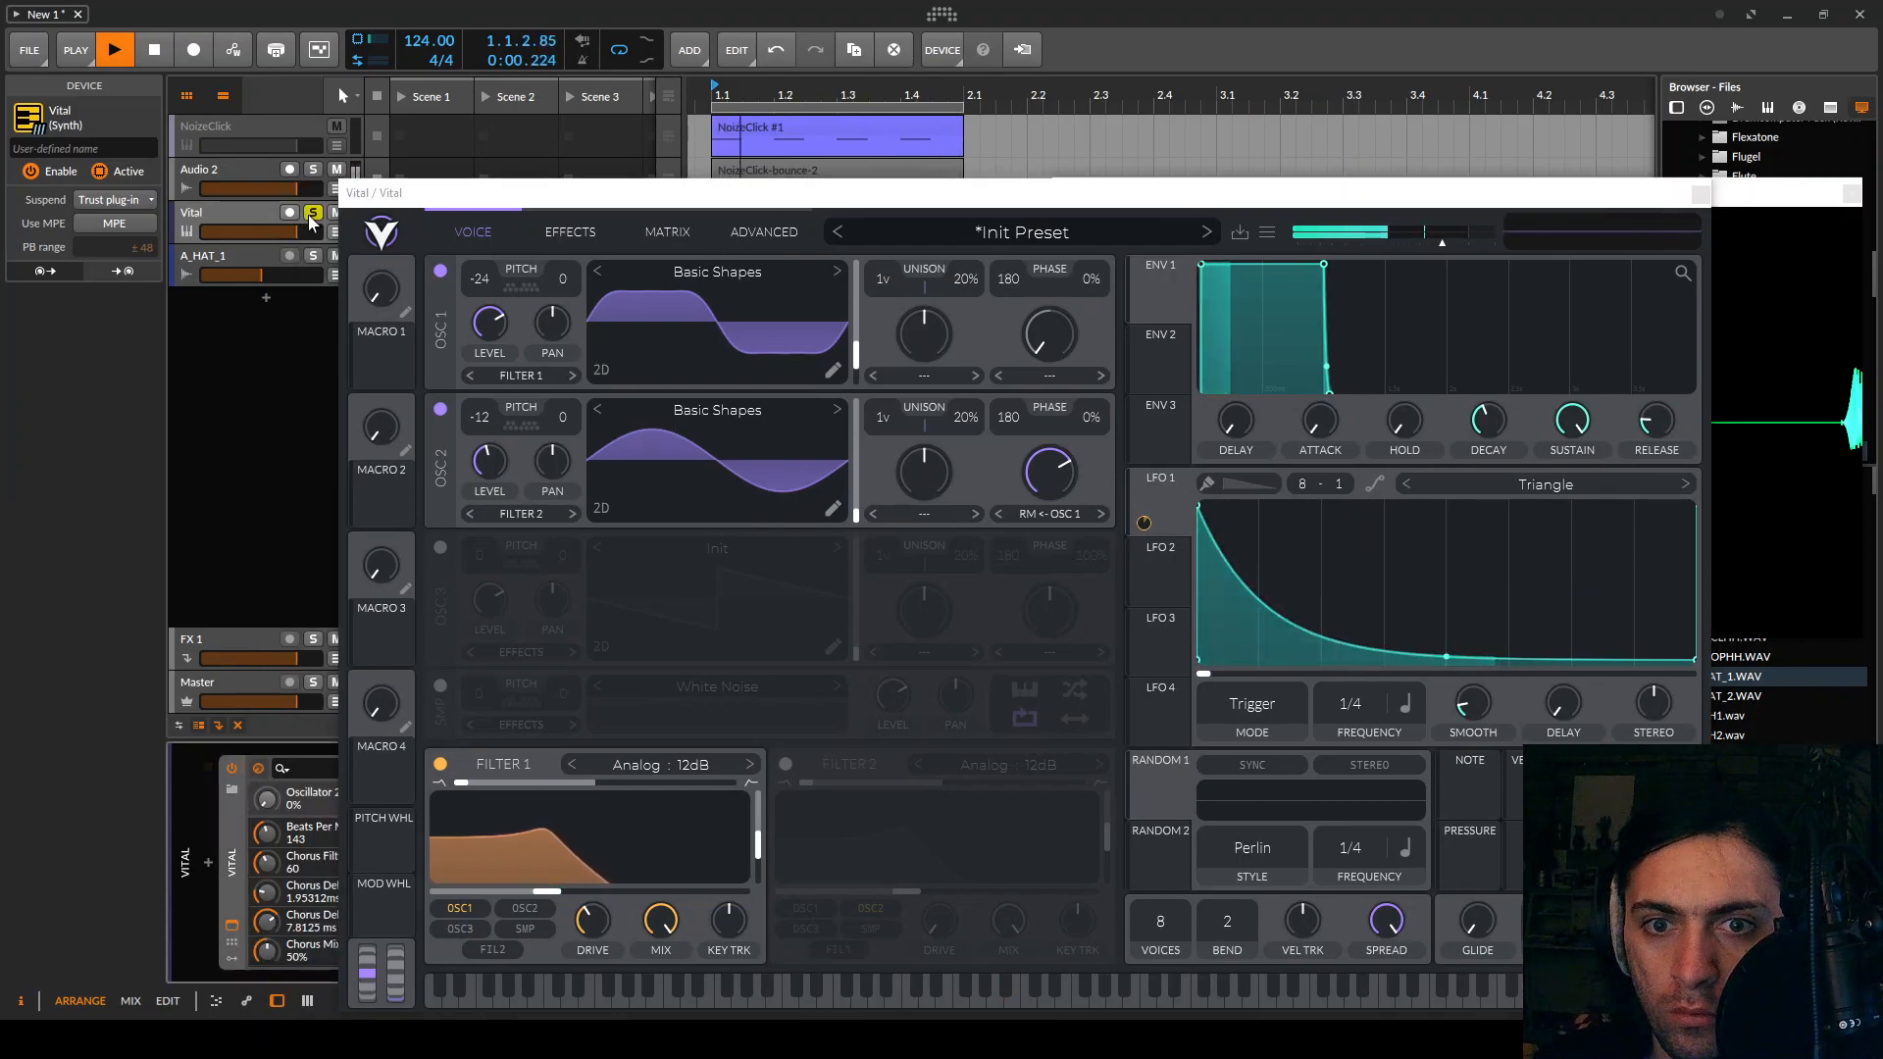
{"action": "left_click", "coordinate": [439, 551]}
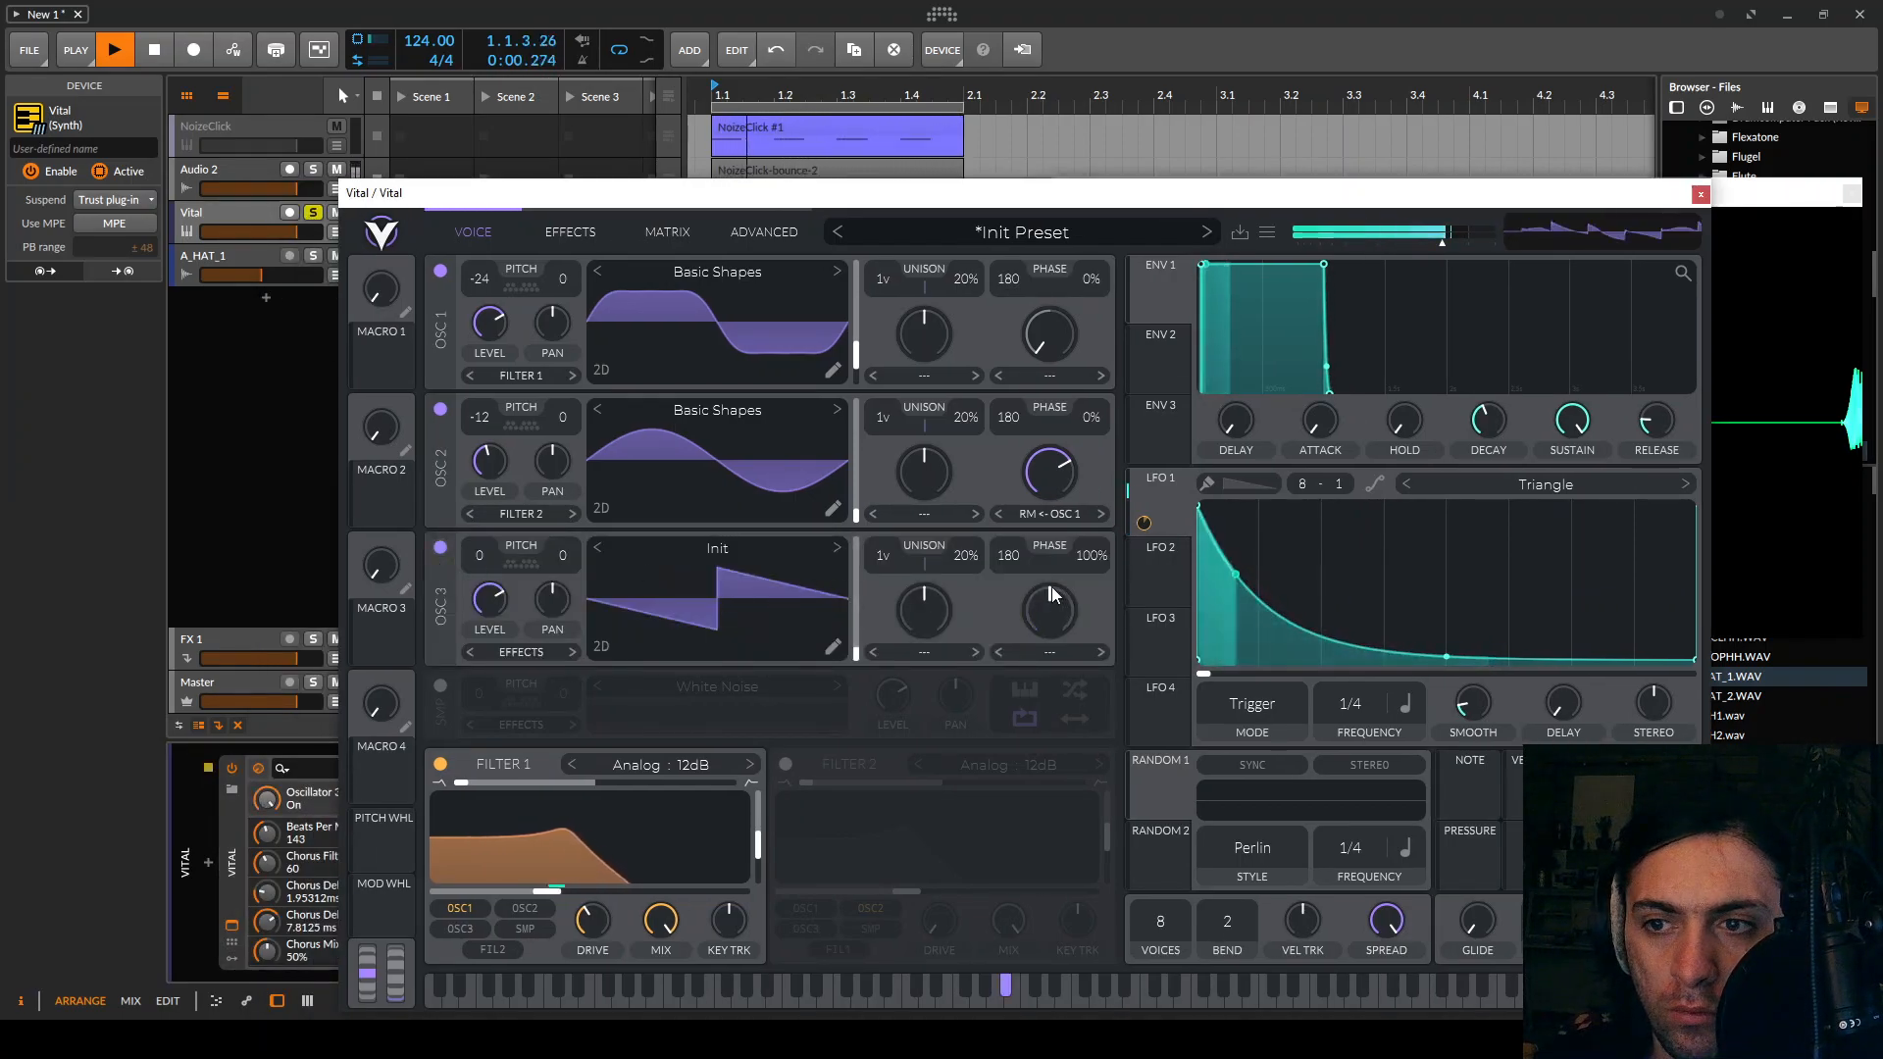
{"action": "left_click_drag", "start_coordinate": [481, 558], "coordinate": [485, 481]}
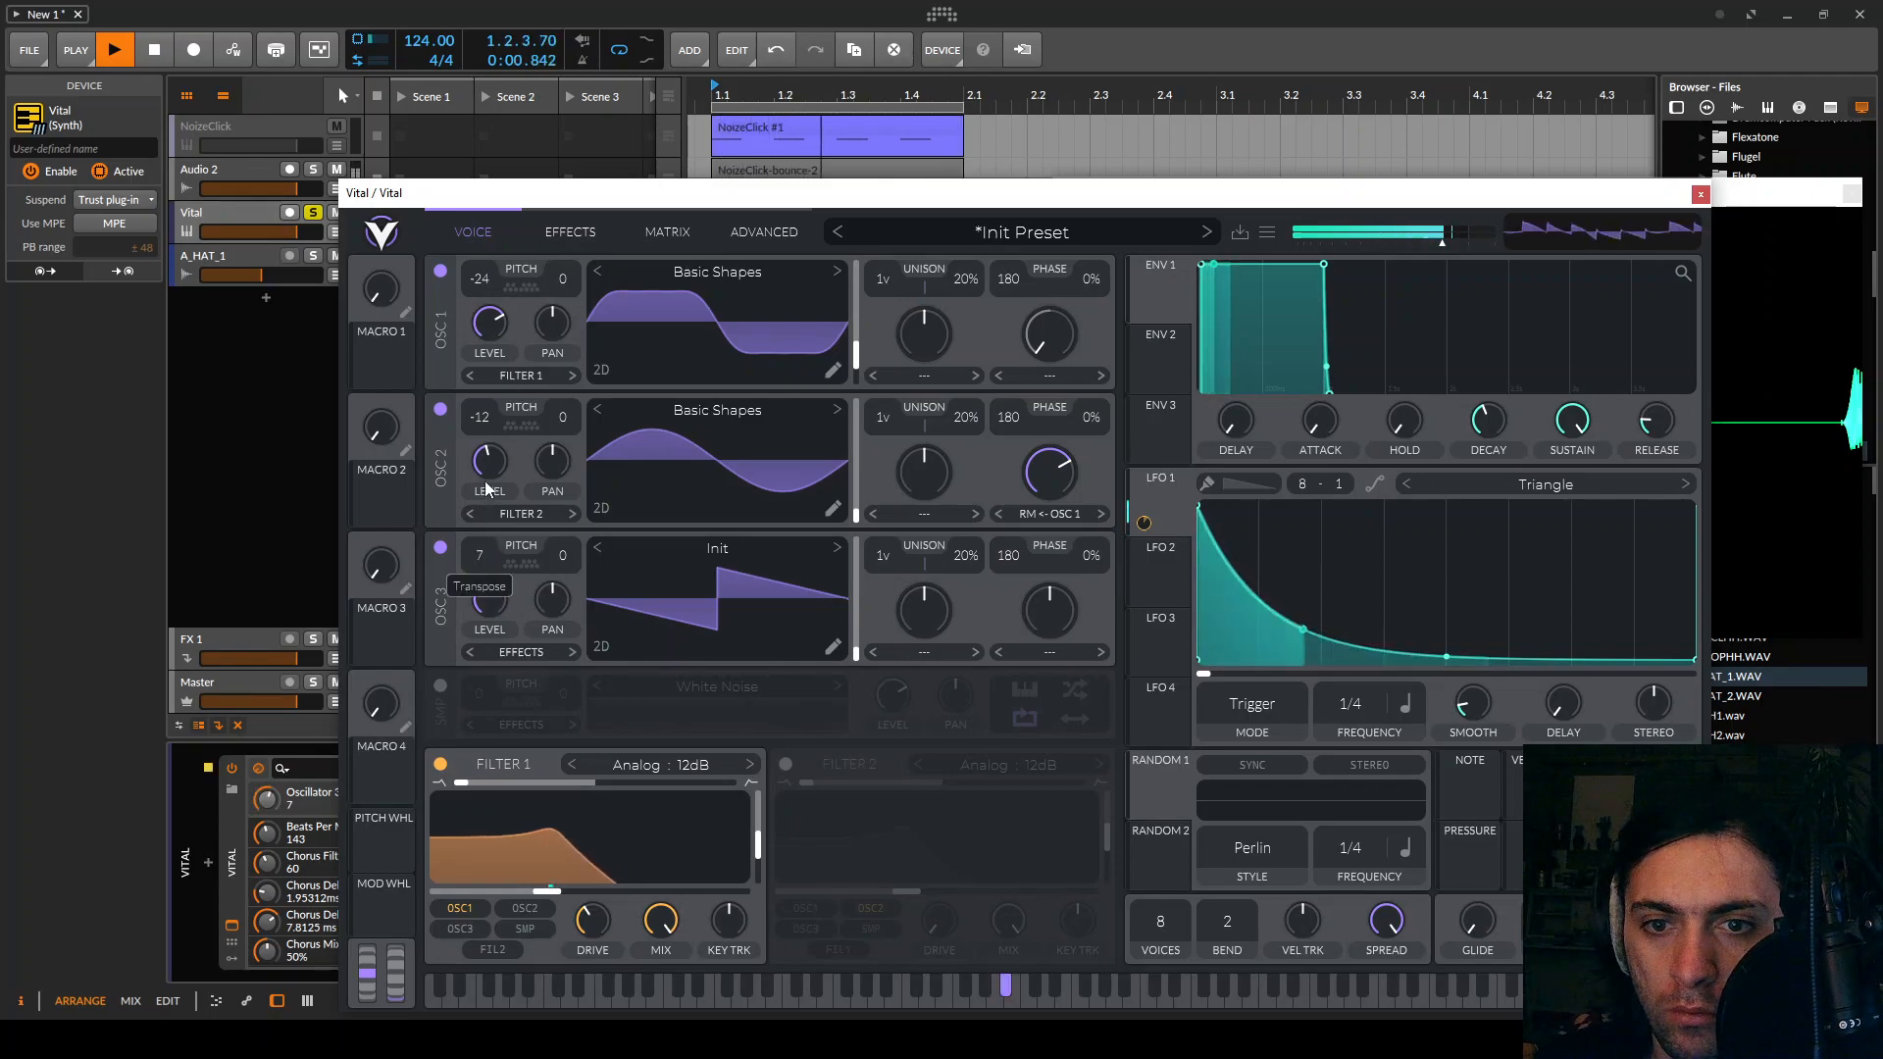
{"action": "left_click", "coordinate": [833, 549]}
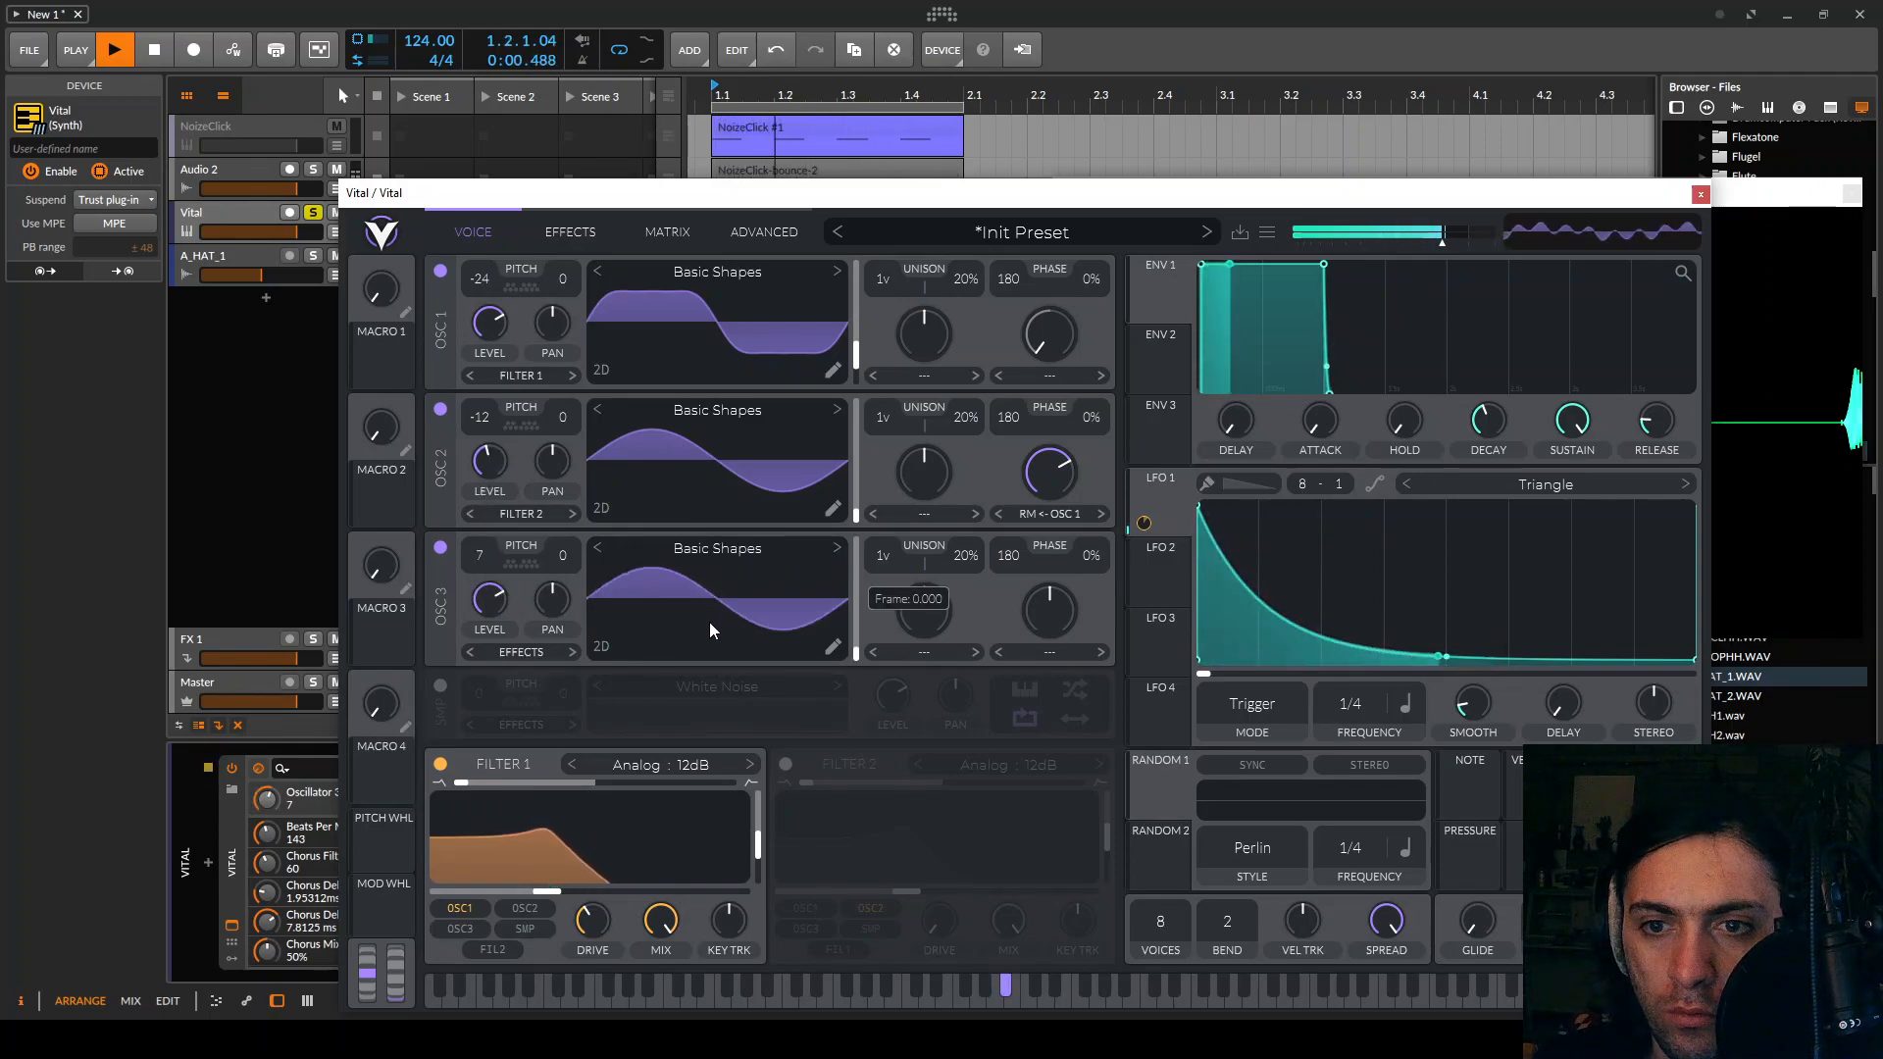
Set oscillator 3 to RM from Osc 2 at about 60.5%, transposed to 19 semitones, with a squarer wave frame
{"action": "left_click", "coordinate": [1036, 652]}
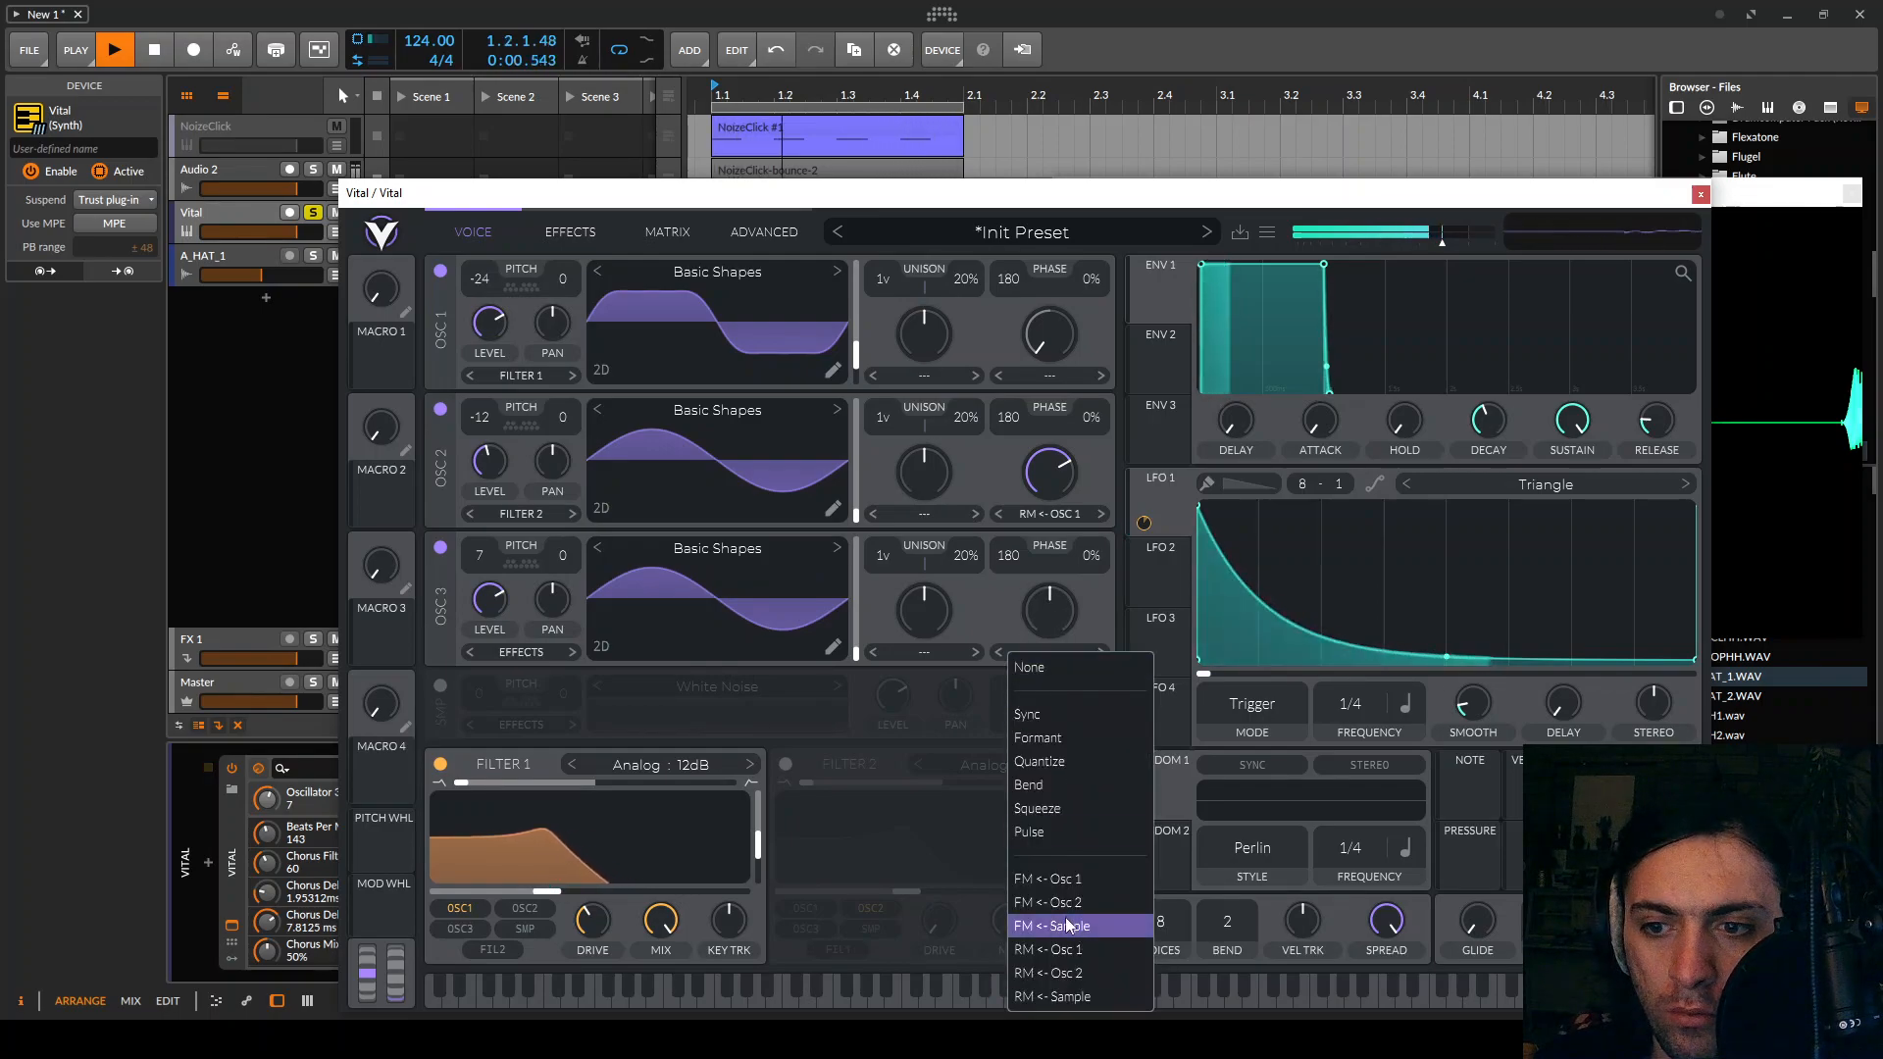
{"action": "left_click", "coordinate": [1052, 974]}
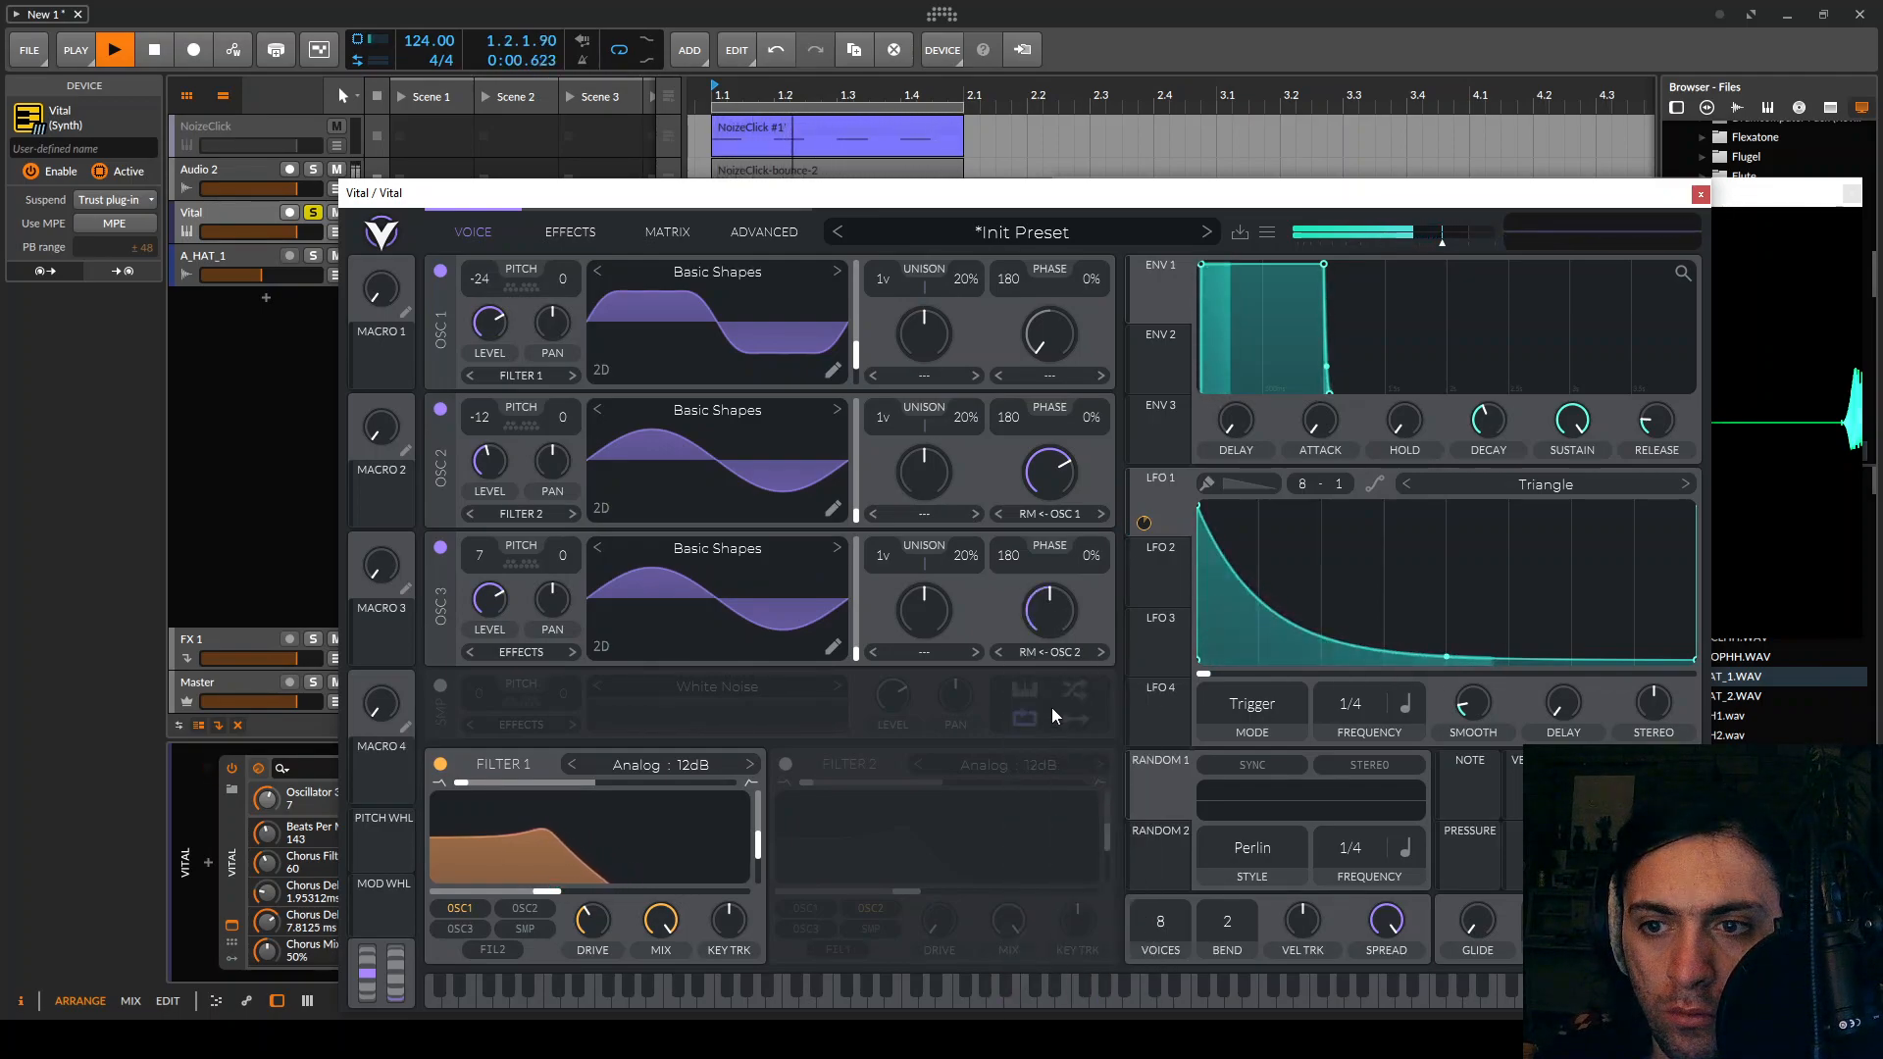
{"action": "left_click_drag", "start_coordinate": [1044, 603], "coordinate": [1042, 637]}
{"action": "left_click_drag", "start_coordinate": [481, 556], "coordinate": [484, 439]}
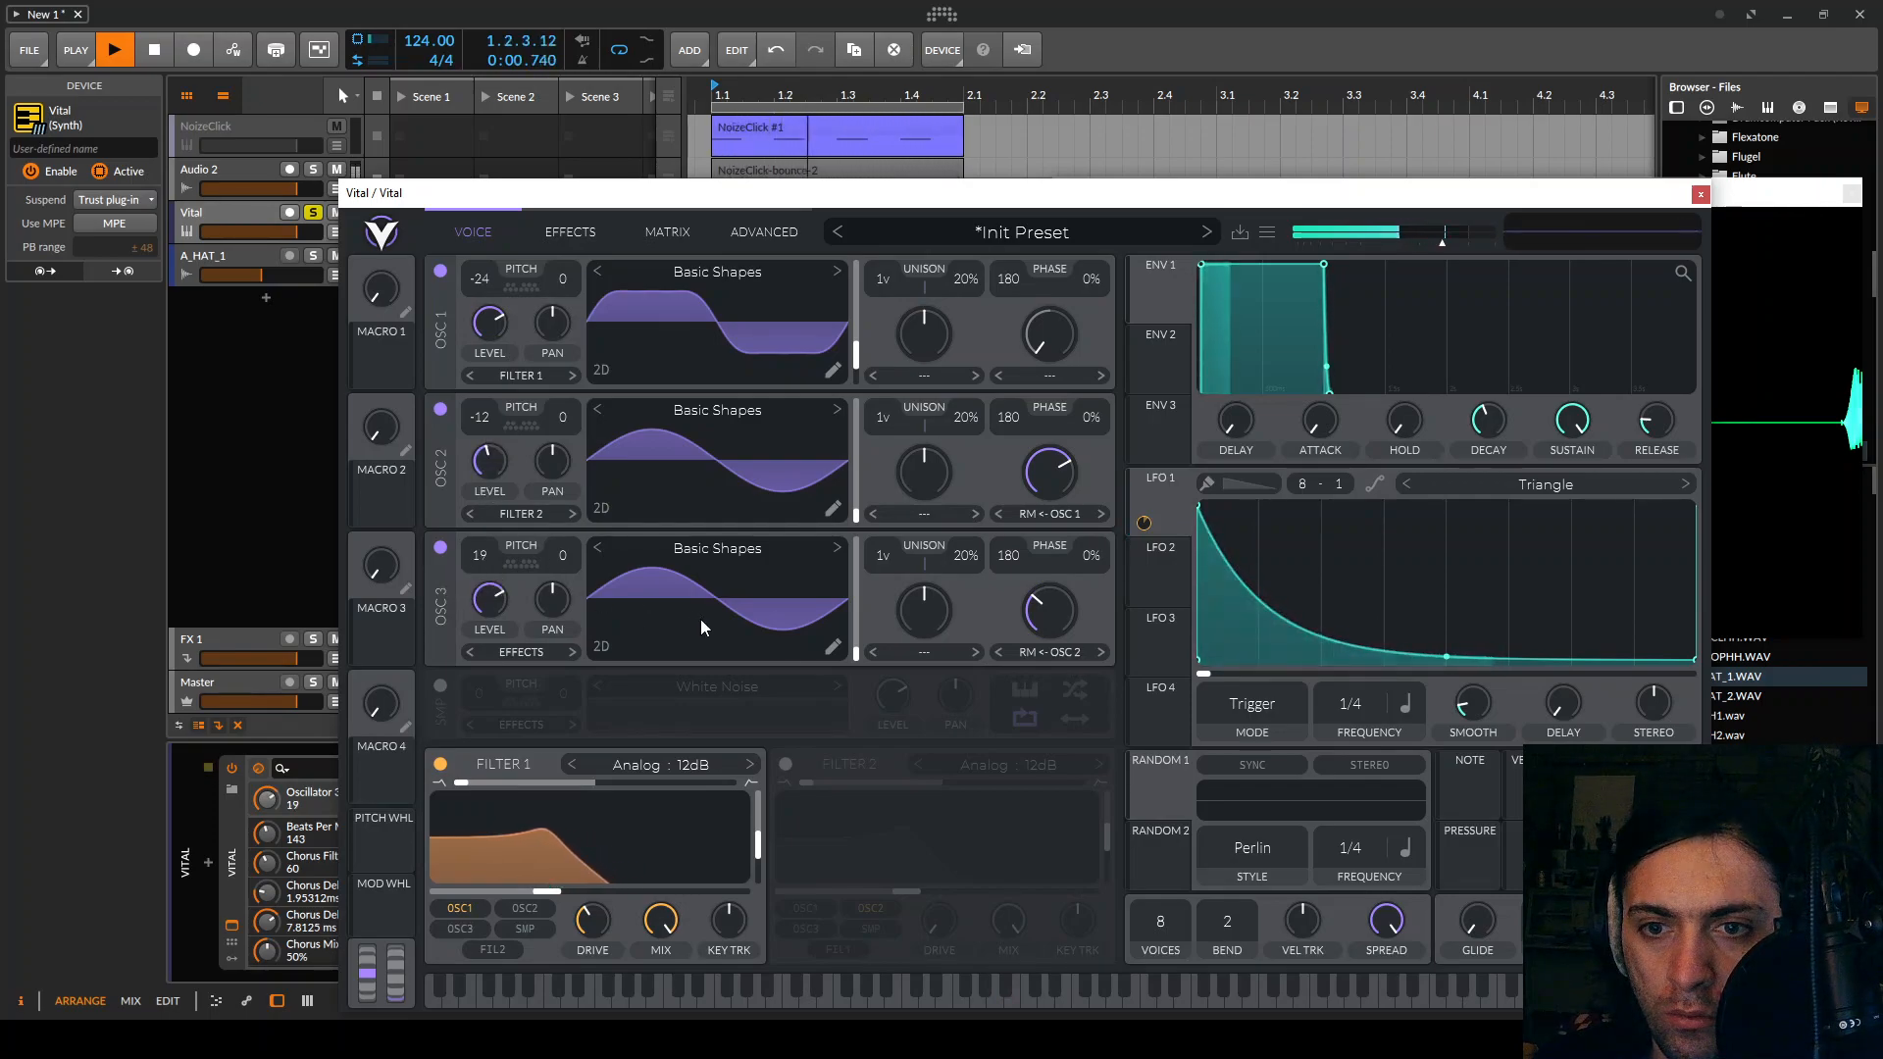
{"action": "left_click_drag", "start_coordinate": [1069, 608], "coordinate": [1064, 547]}
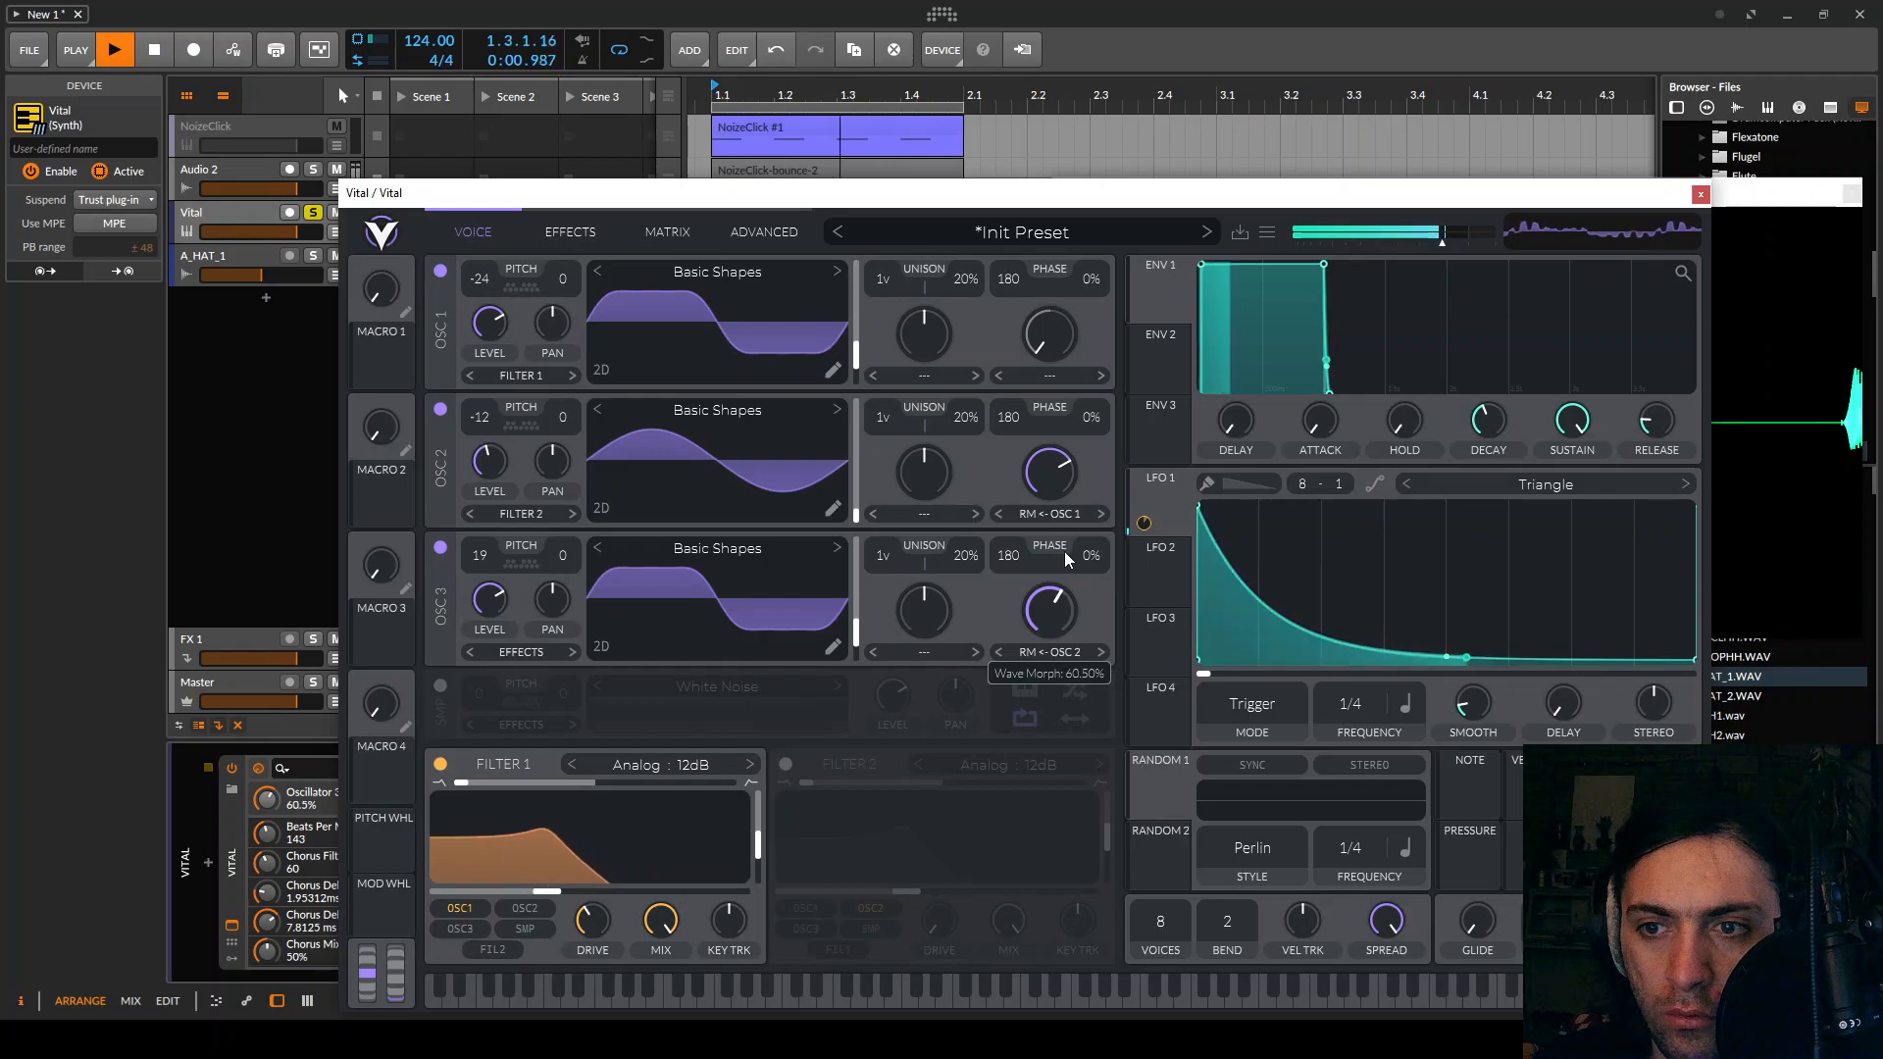
Lower oscillator 3's level to about 0.31, unsolo the Vital track, and route oscillators 2 and 3 to Filter 1
{"action": "mouse_move", "coordinate": [490, 600]}
{"action": "left_mouse_down"}
{"action": "mouse_move", "coordinate": [494, 664]}
{"action": "mouse_move", "coordinate": [490, 636]}
{"action": "left_mouse_up"}
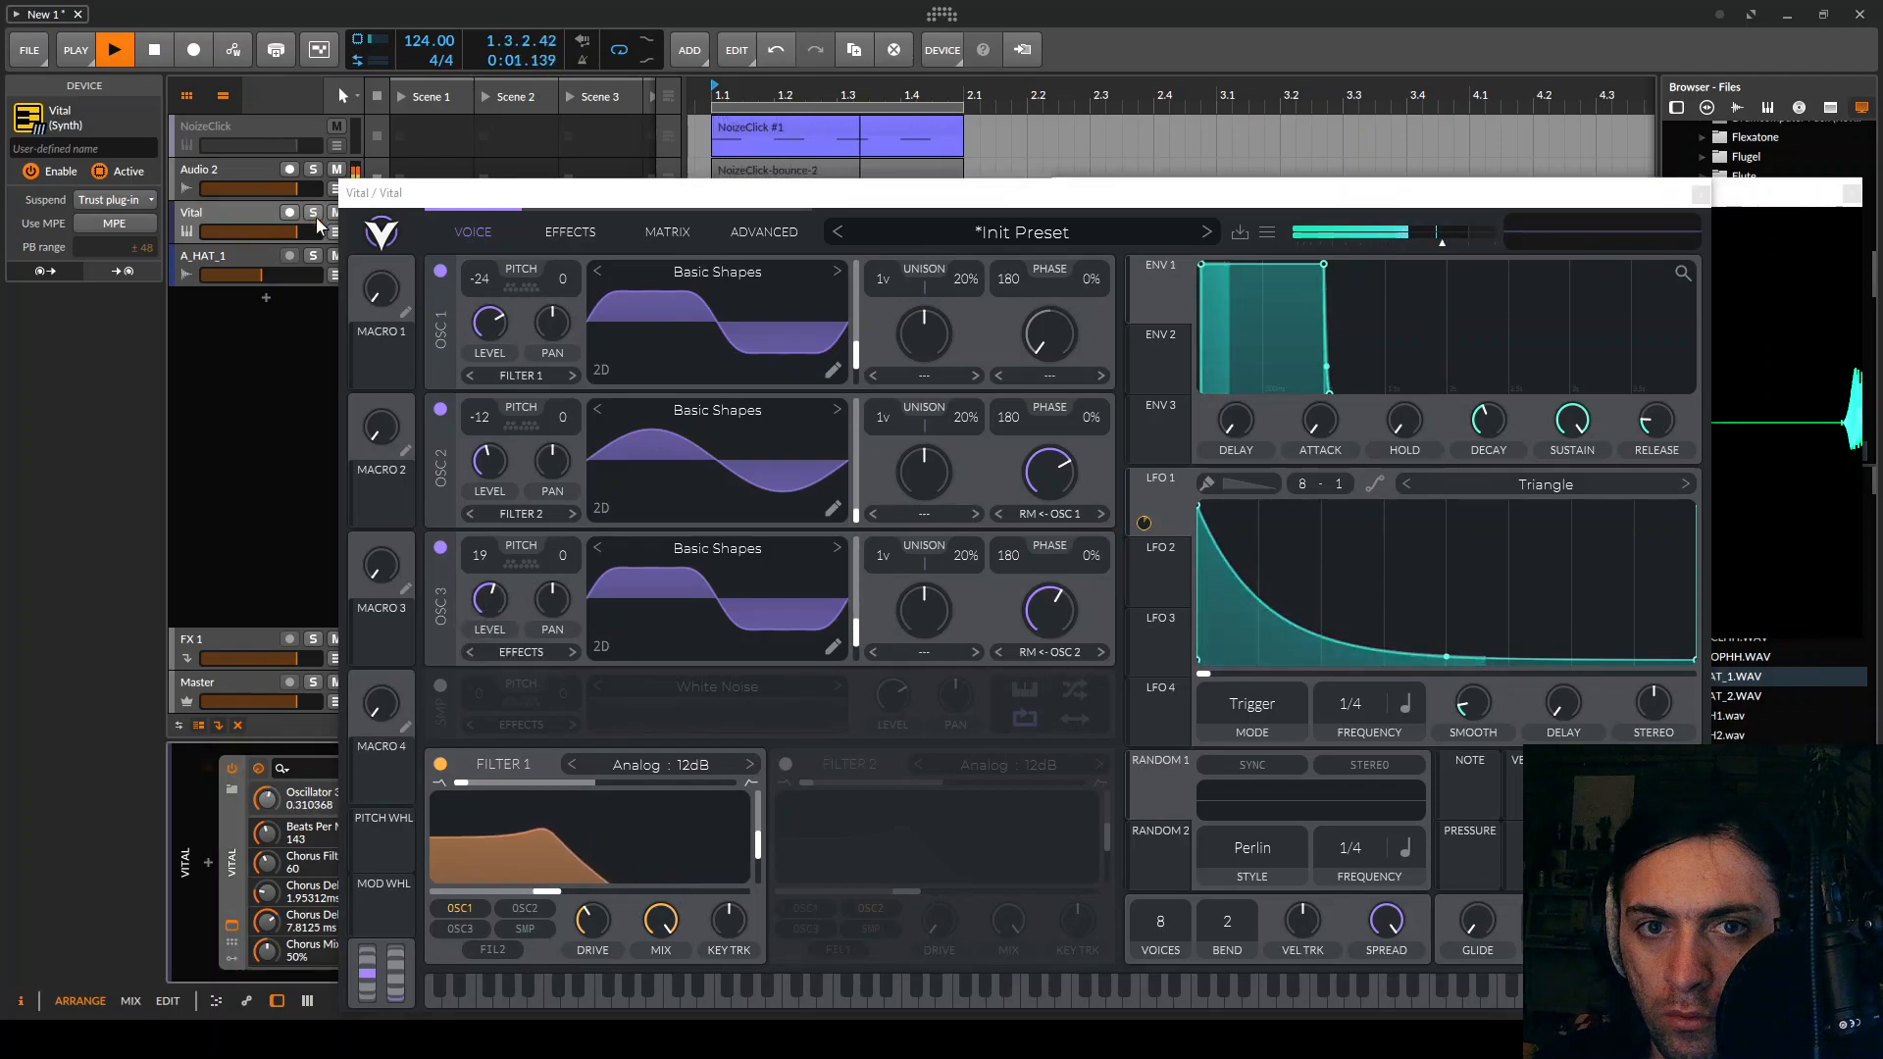
{"action": "left_click", "coordinate": [470, 653]}
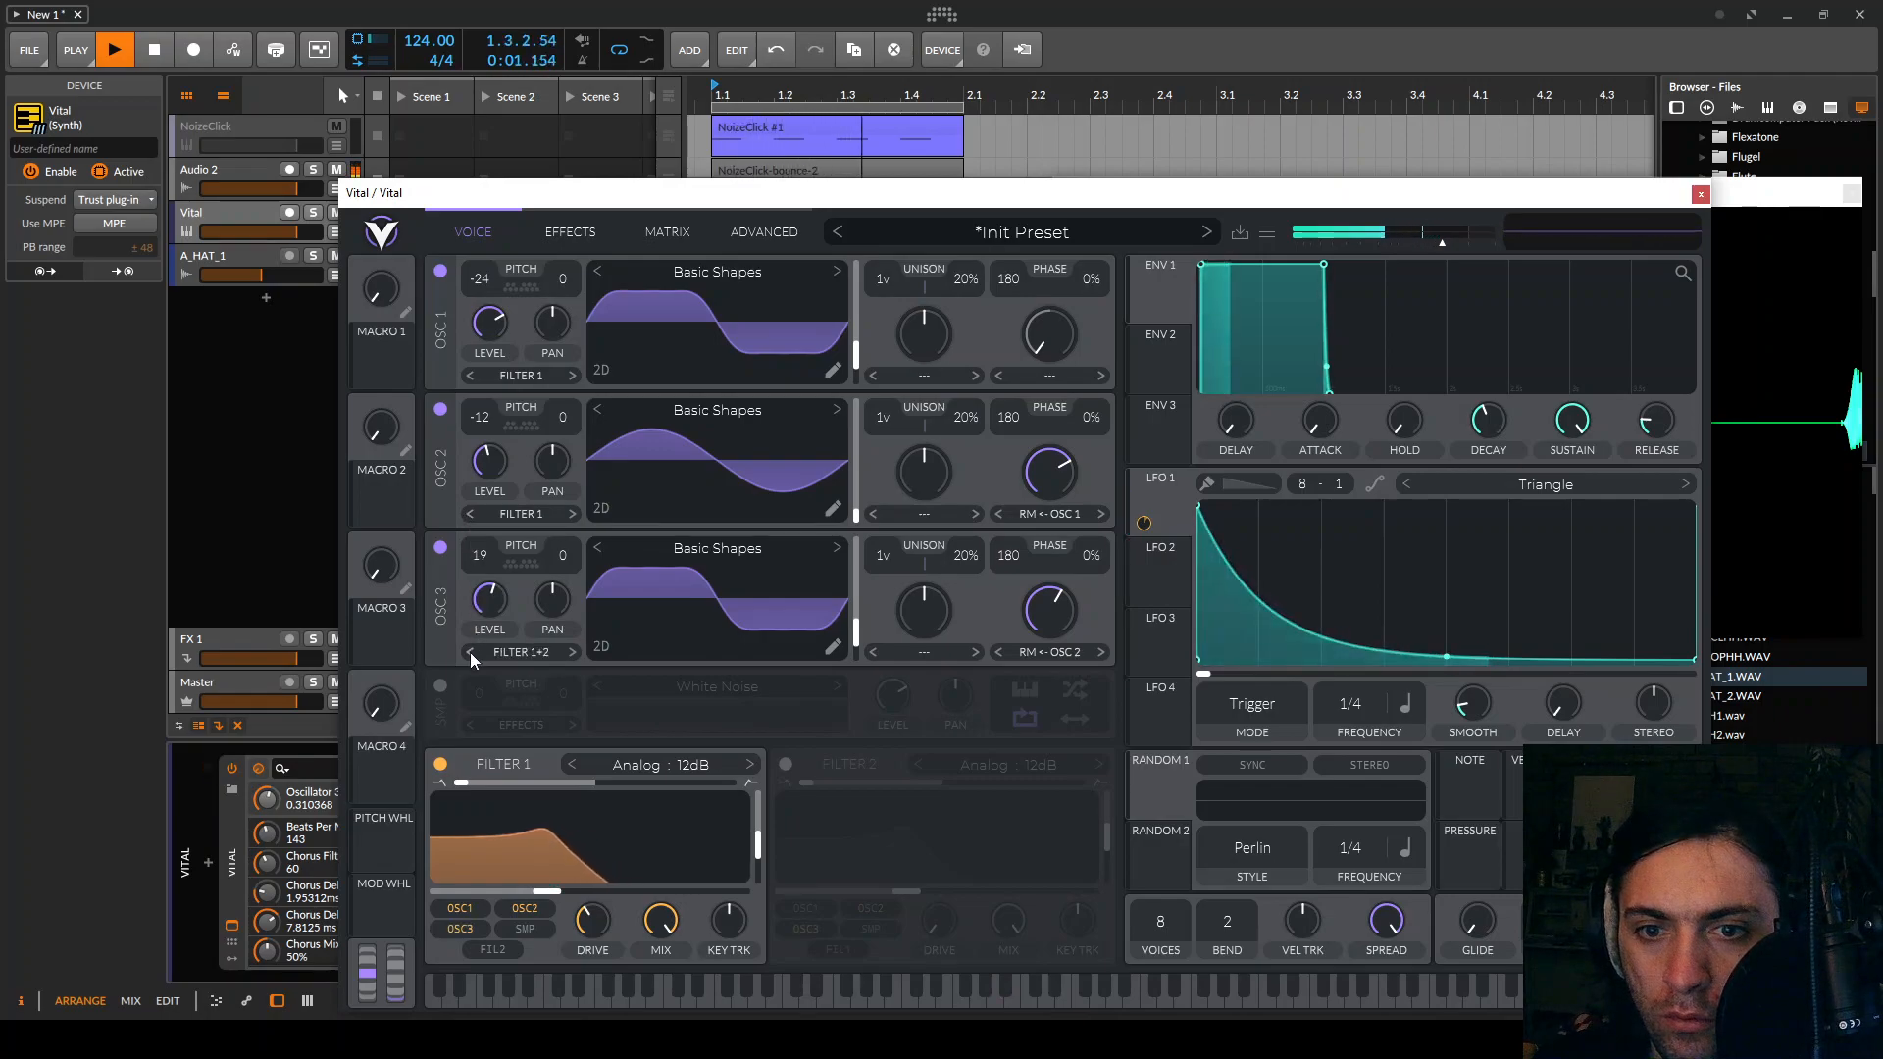
Lower Filter 1's drive to about 5.7 dB and raise Vital's output volume to about 0.7 dB
{"action": "left_click_drag", "start_coordinate": [589, 867], "coordinate": [590, 827]}
{"action": "left_click_drag", "start_coordinate": [592, 919], "coordinate": [555, 912]}
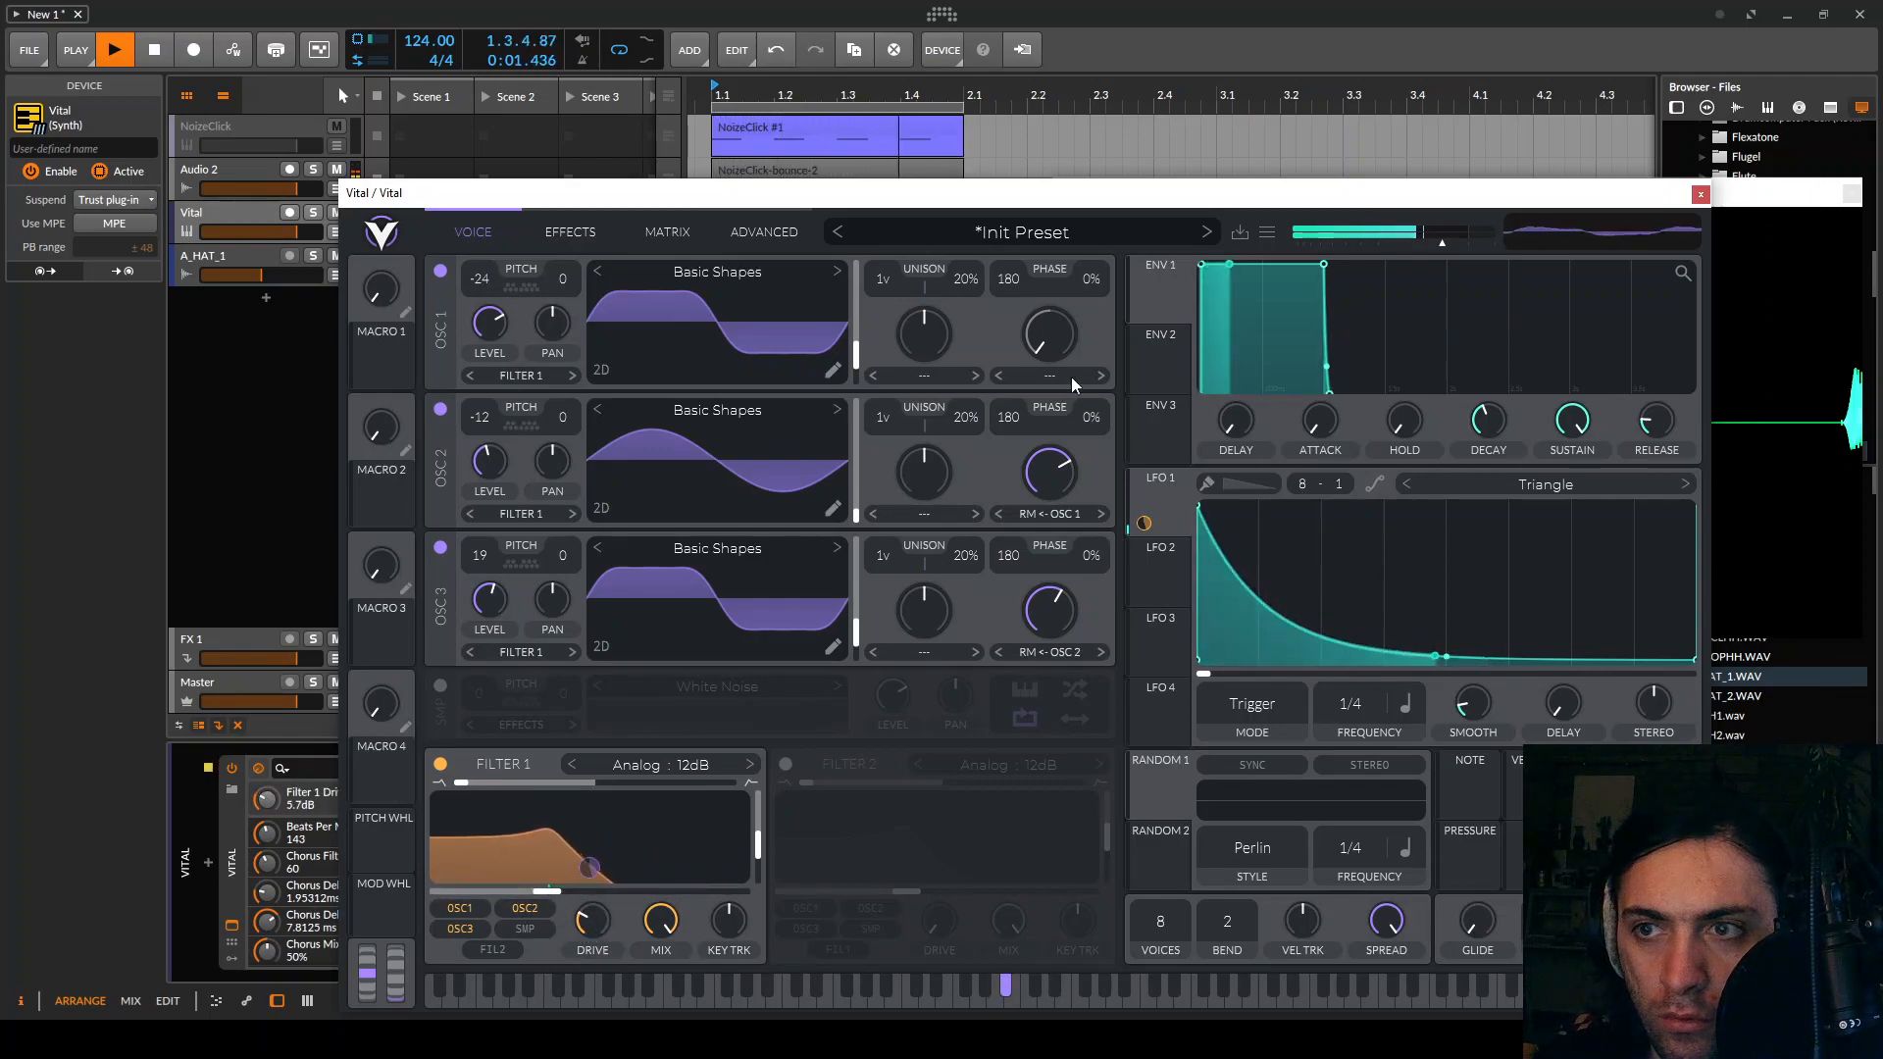
{"action": "mouse_move", "coordinate": [1450, 239]}
{"action": "left_mouse_down"}
{"action": "mouse_move", "coordinate": [1470, 221]}
{"action": "mouse_move", "coordinate": [1486, 238]}
{"action": "left_mouse_up"}
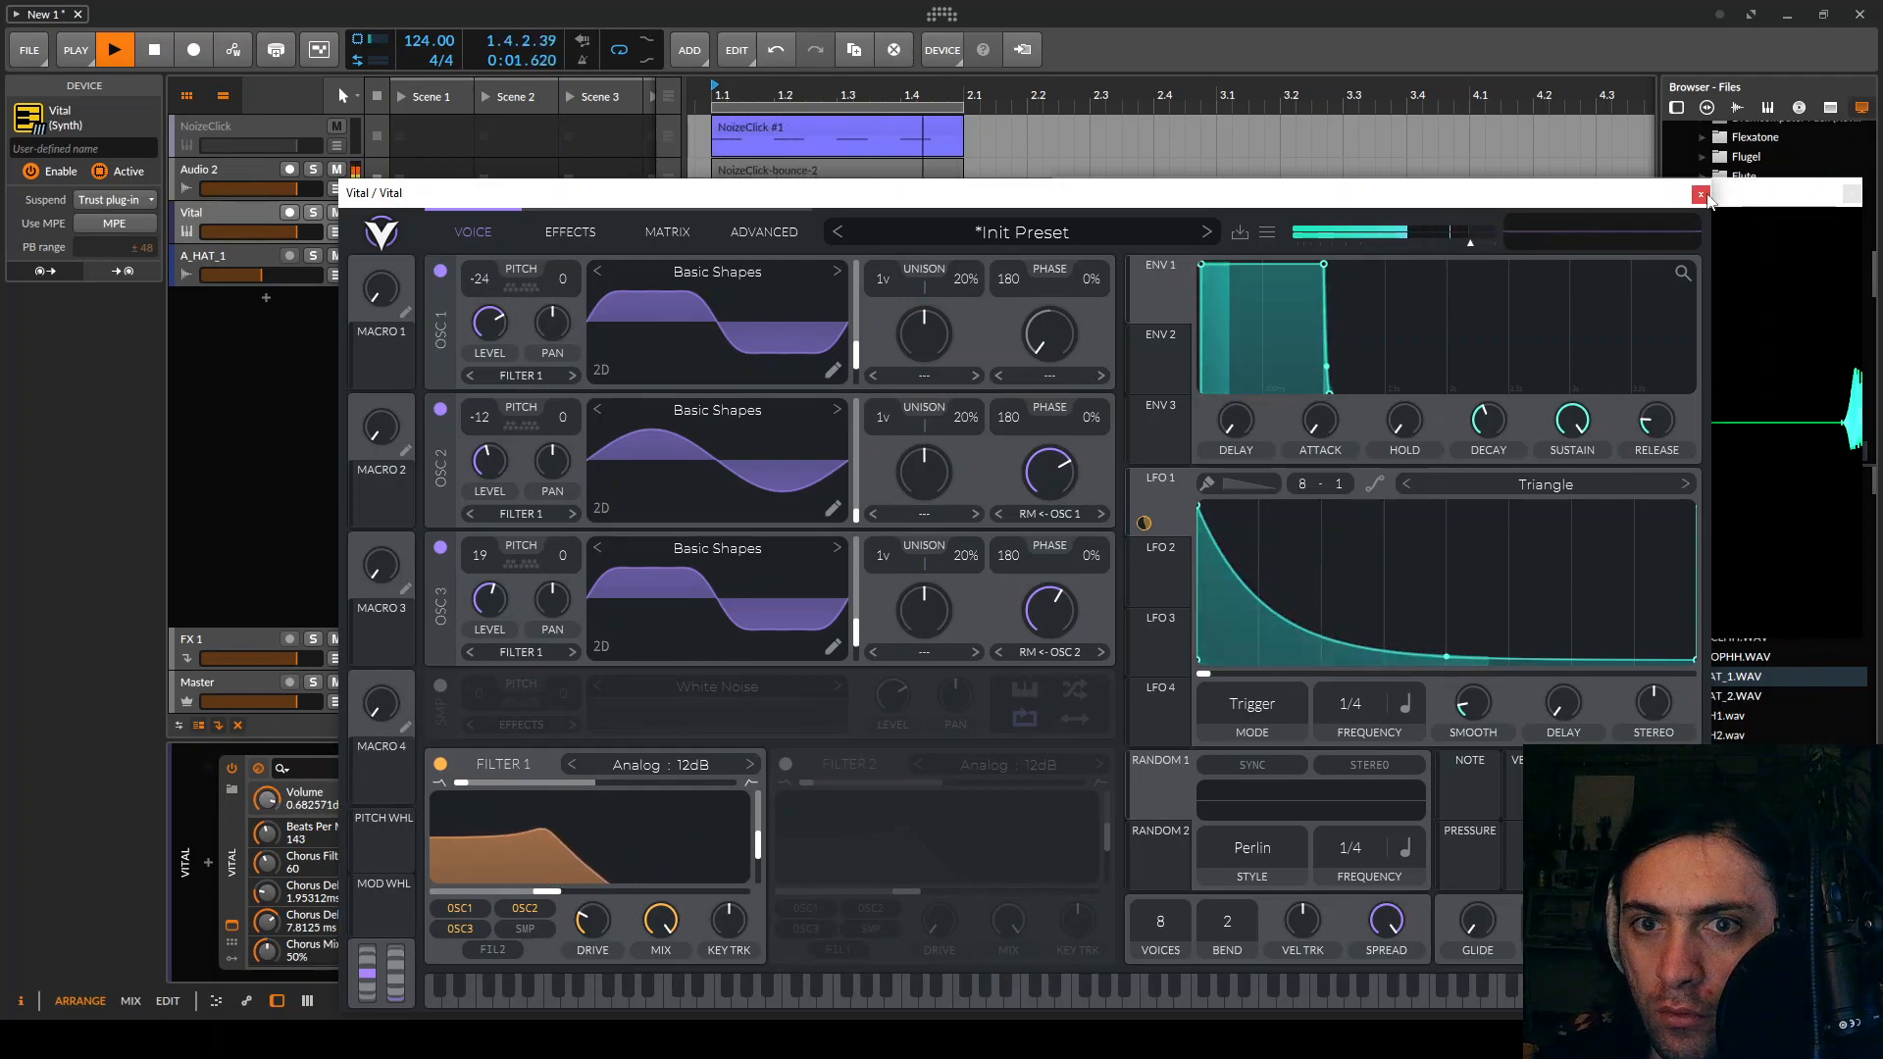
Enable Vital's Soft Clip distortion with about 1.4 dB drive, and close the Vital and Signalizer windows
{"action": "left_click", "coordinate": [603, 232]}
{"action": "left_click", "coordinate": [427, 509]}
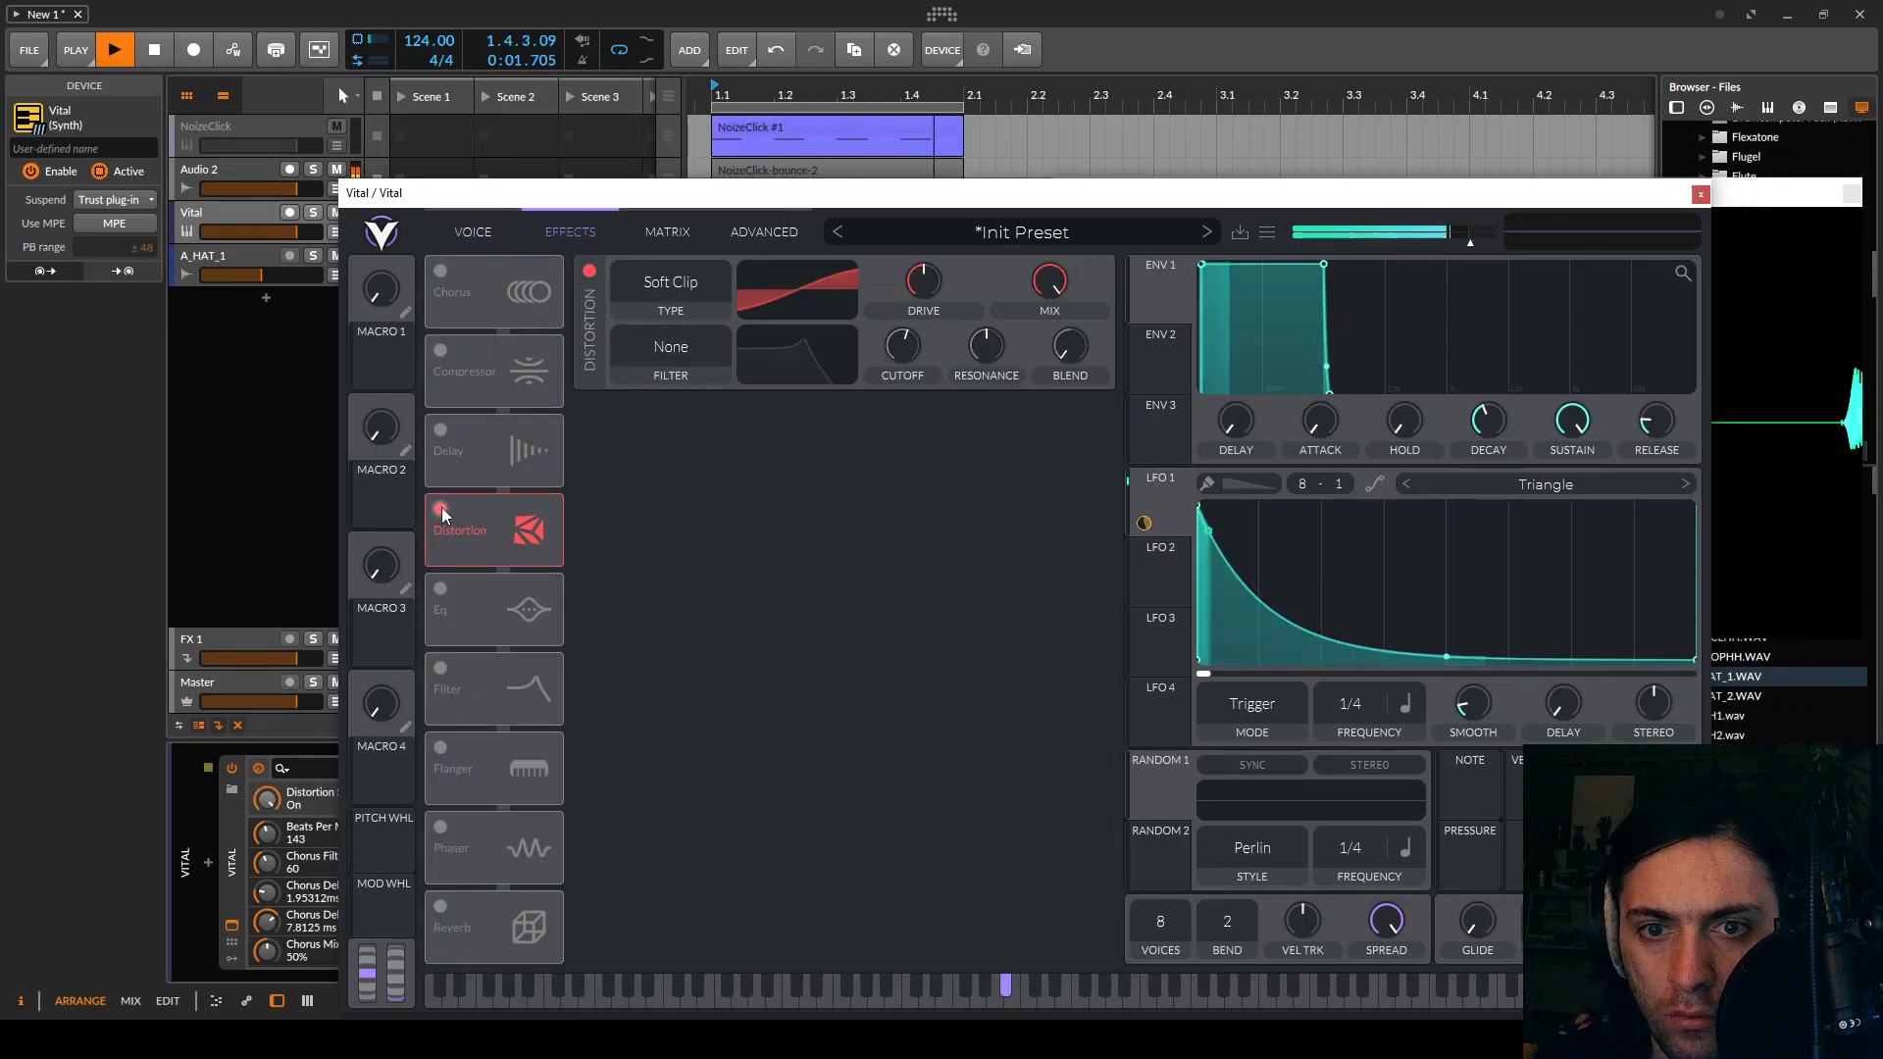
{"action": "left_click", "coordinate": [920, 287]}
{"action": "mouse_move", "coordinate": [920, 292]}
{"action": "left_mouse_down"}
{"action": "mouse_move", "coordinate": [922, 312]}
{"action": "mouse_move", "coordinate": [927, 275]}
{"action": "left_mouse_up"}
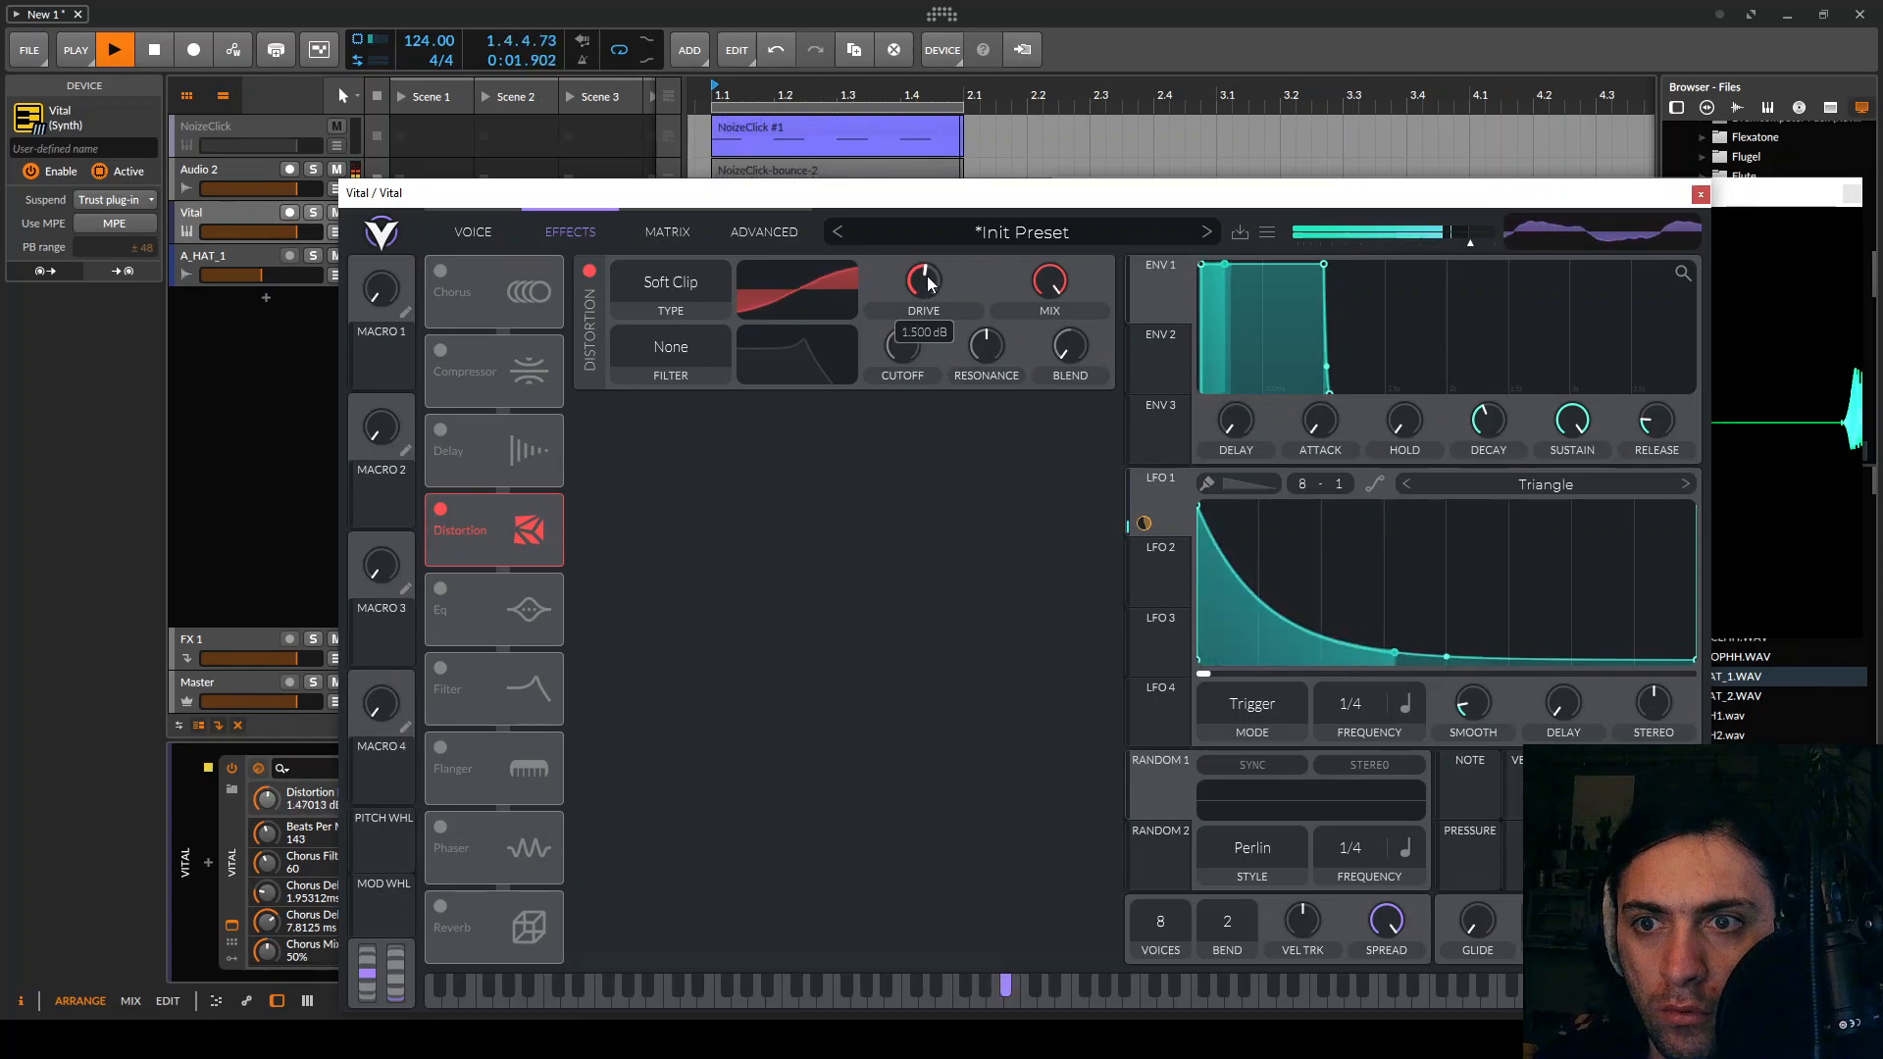
{"action": "left_click", "coordinate": [1701, 193]}
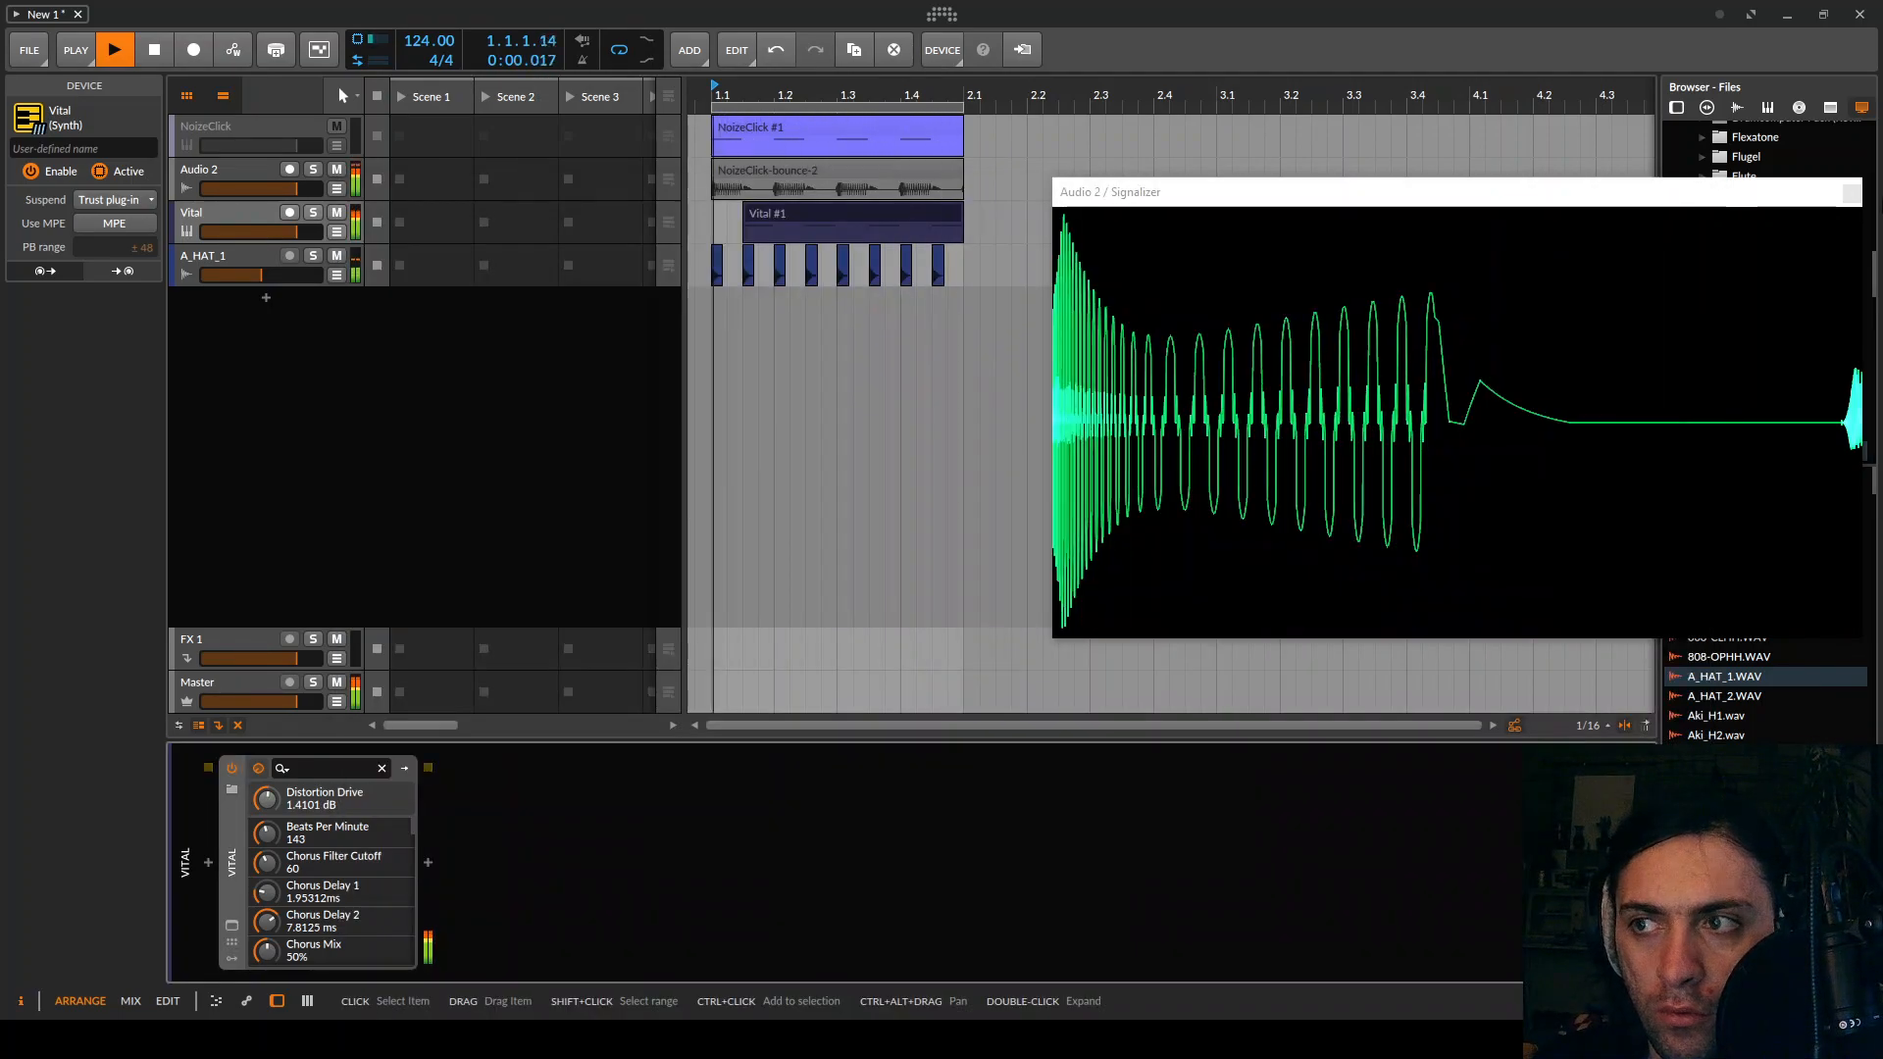
{"action": "left_click", "coordinate": [1851, 192]}
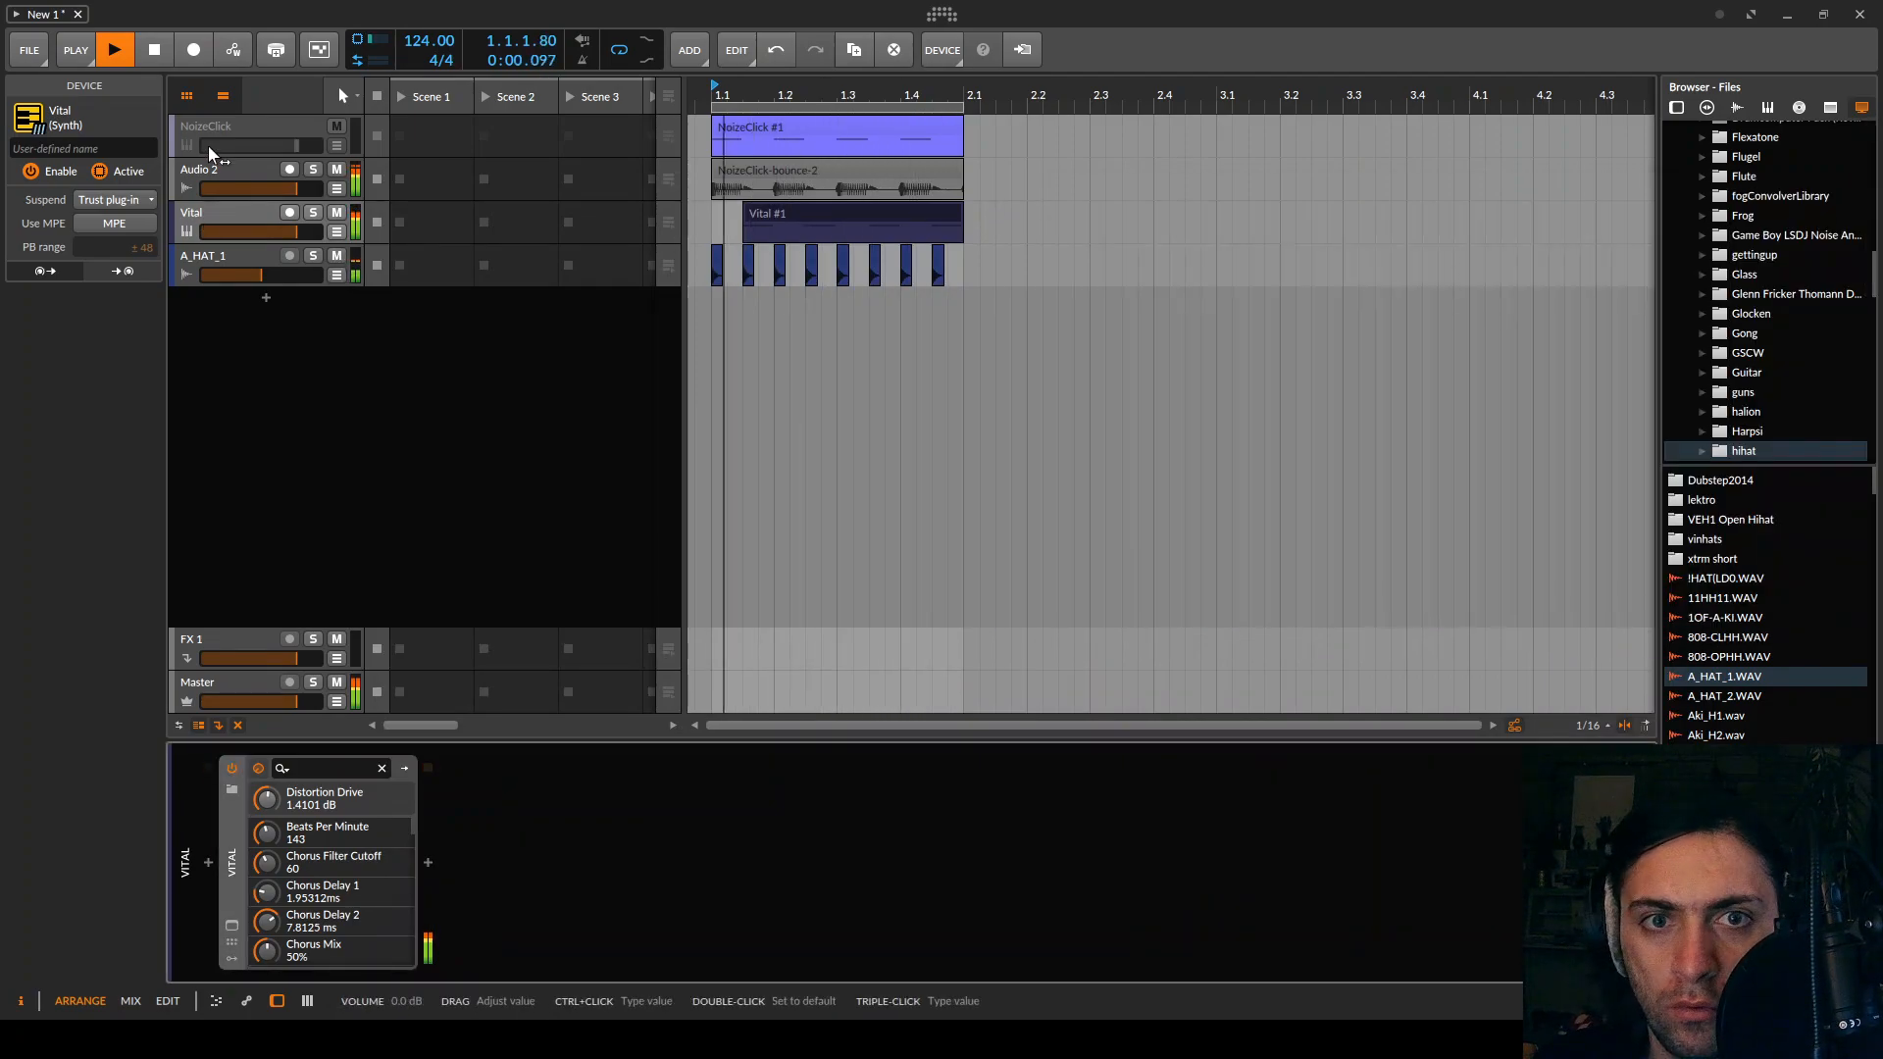
Lower the tempo to 110 BPM and set the NoizeClick-bounce-2 clip's stretch mode to Repitch
{"action": "left_click", "coordinate": [221, 176]}
{"action": "left_click_drag", "start_coordinate": [410, 42], "coordinate": [411, 53]}
{"action": "left_click", "coordinate": [794, 186]}
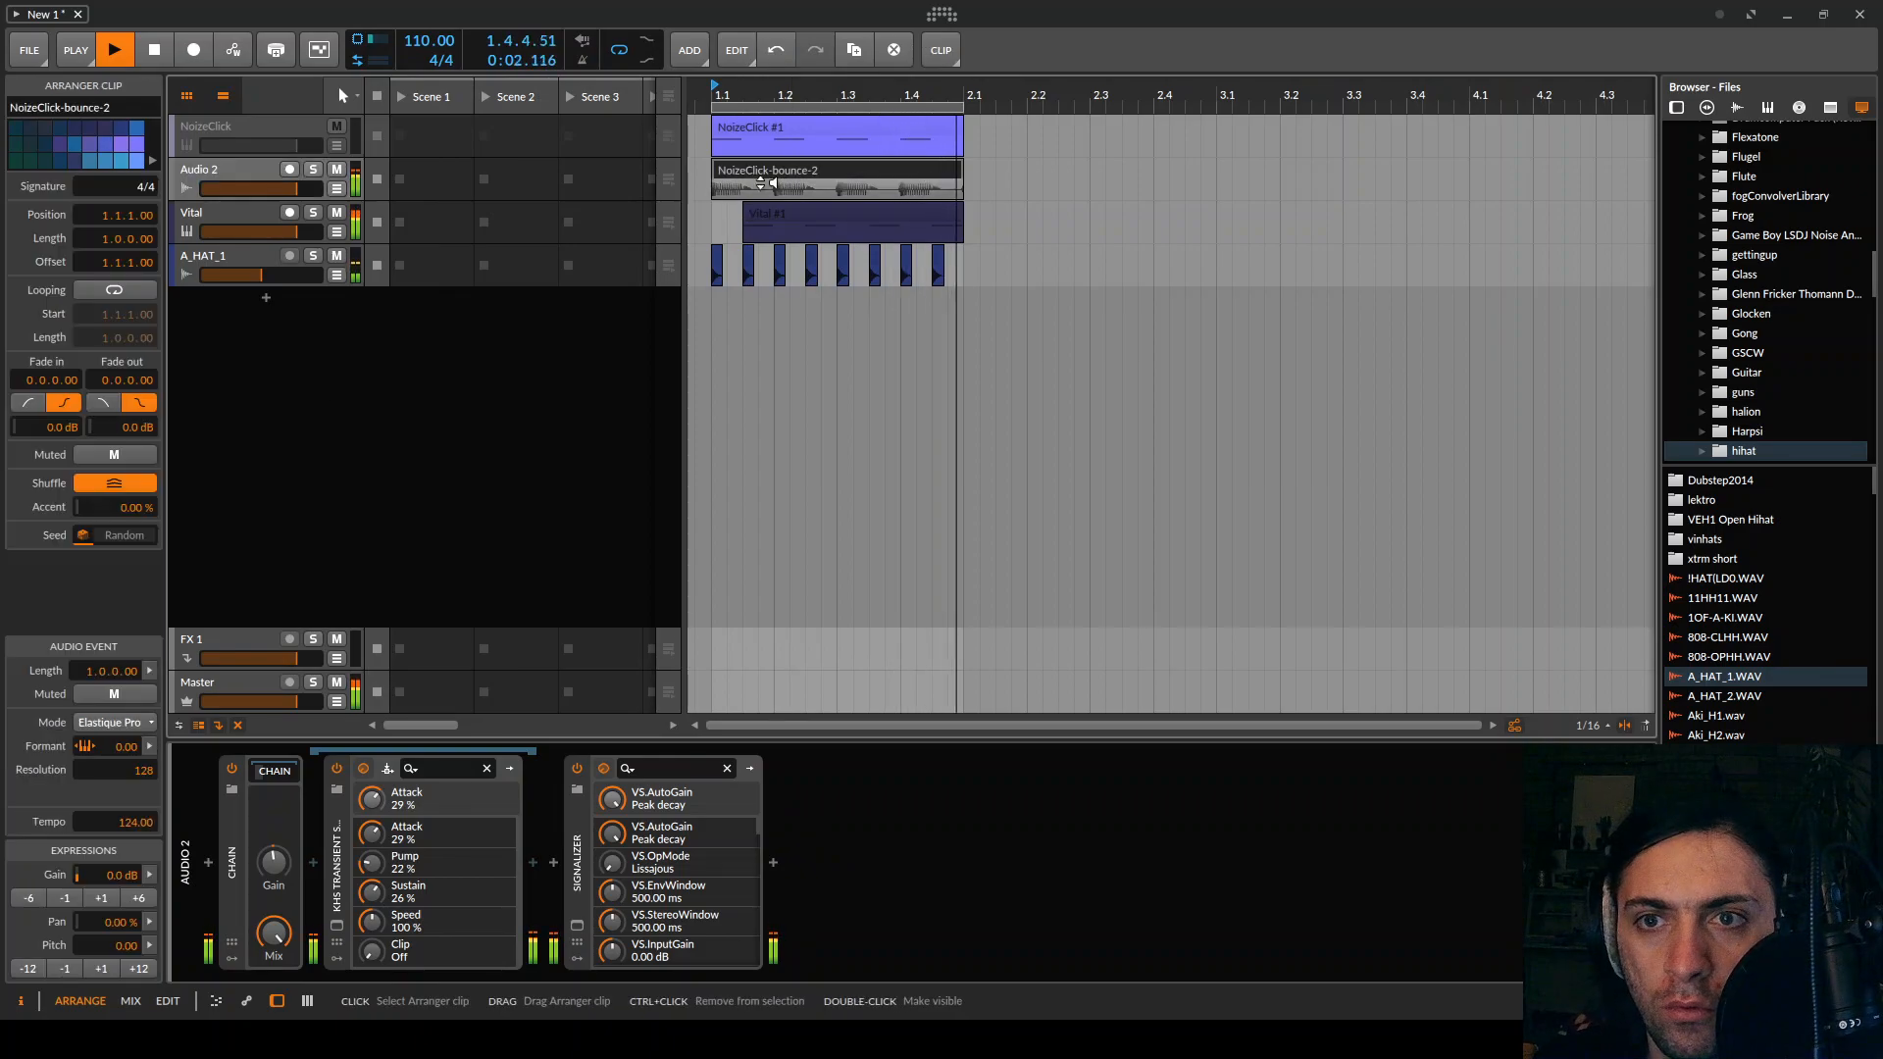
{"action": "left_click", "coordinate": [96, 726]}
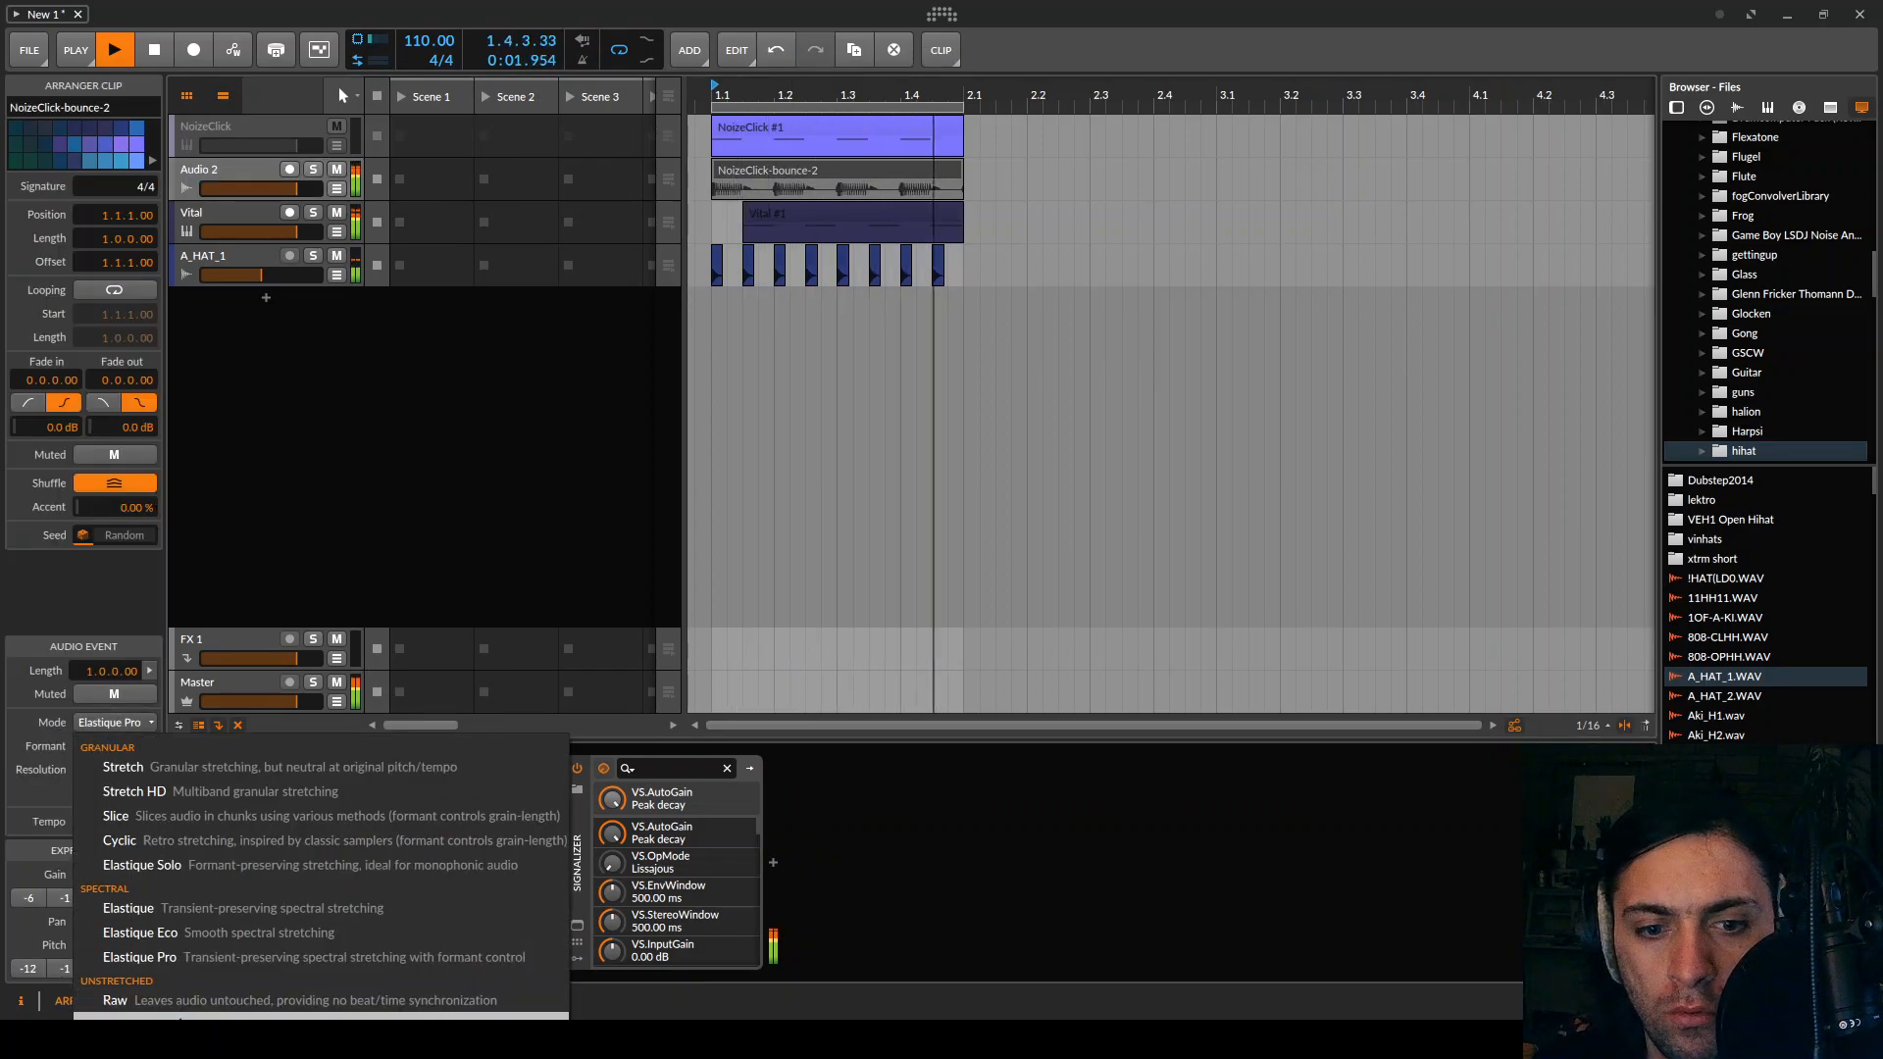
{"action": "left_click", "coordinate": [192, 1017]}
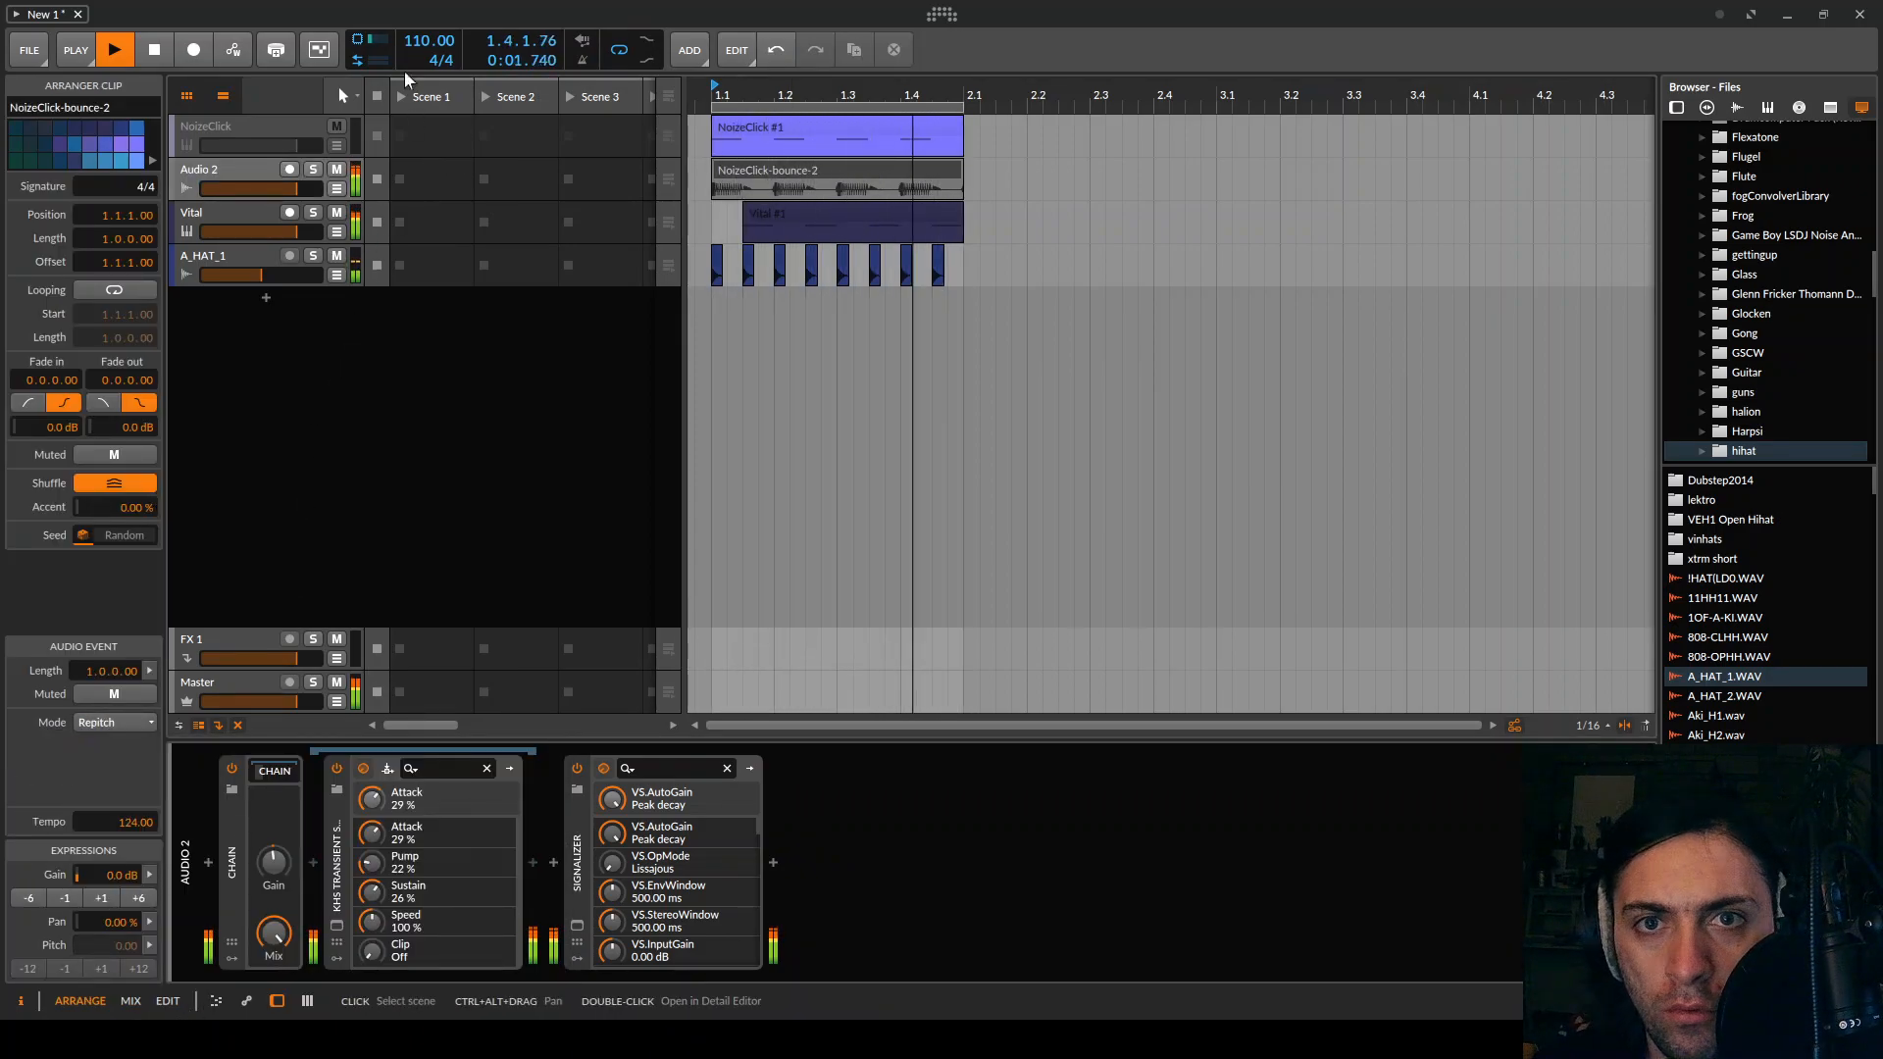
Audition the loop at tempos up to 181 BPM, bring the tempo to 130 BPM, and stop playback
{"action": "mouse_move", "coordinate": [410, 40]}
{"action": "left_mouse_down"}
{"action": "mouse_move", "coordinate": [410, 0]}
{"action": "mouse_move", "coordinate": [412, 43]}
{"action": "left_mouse_up"}
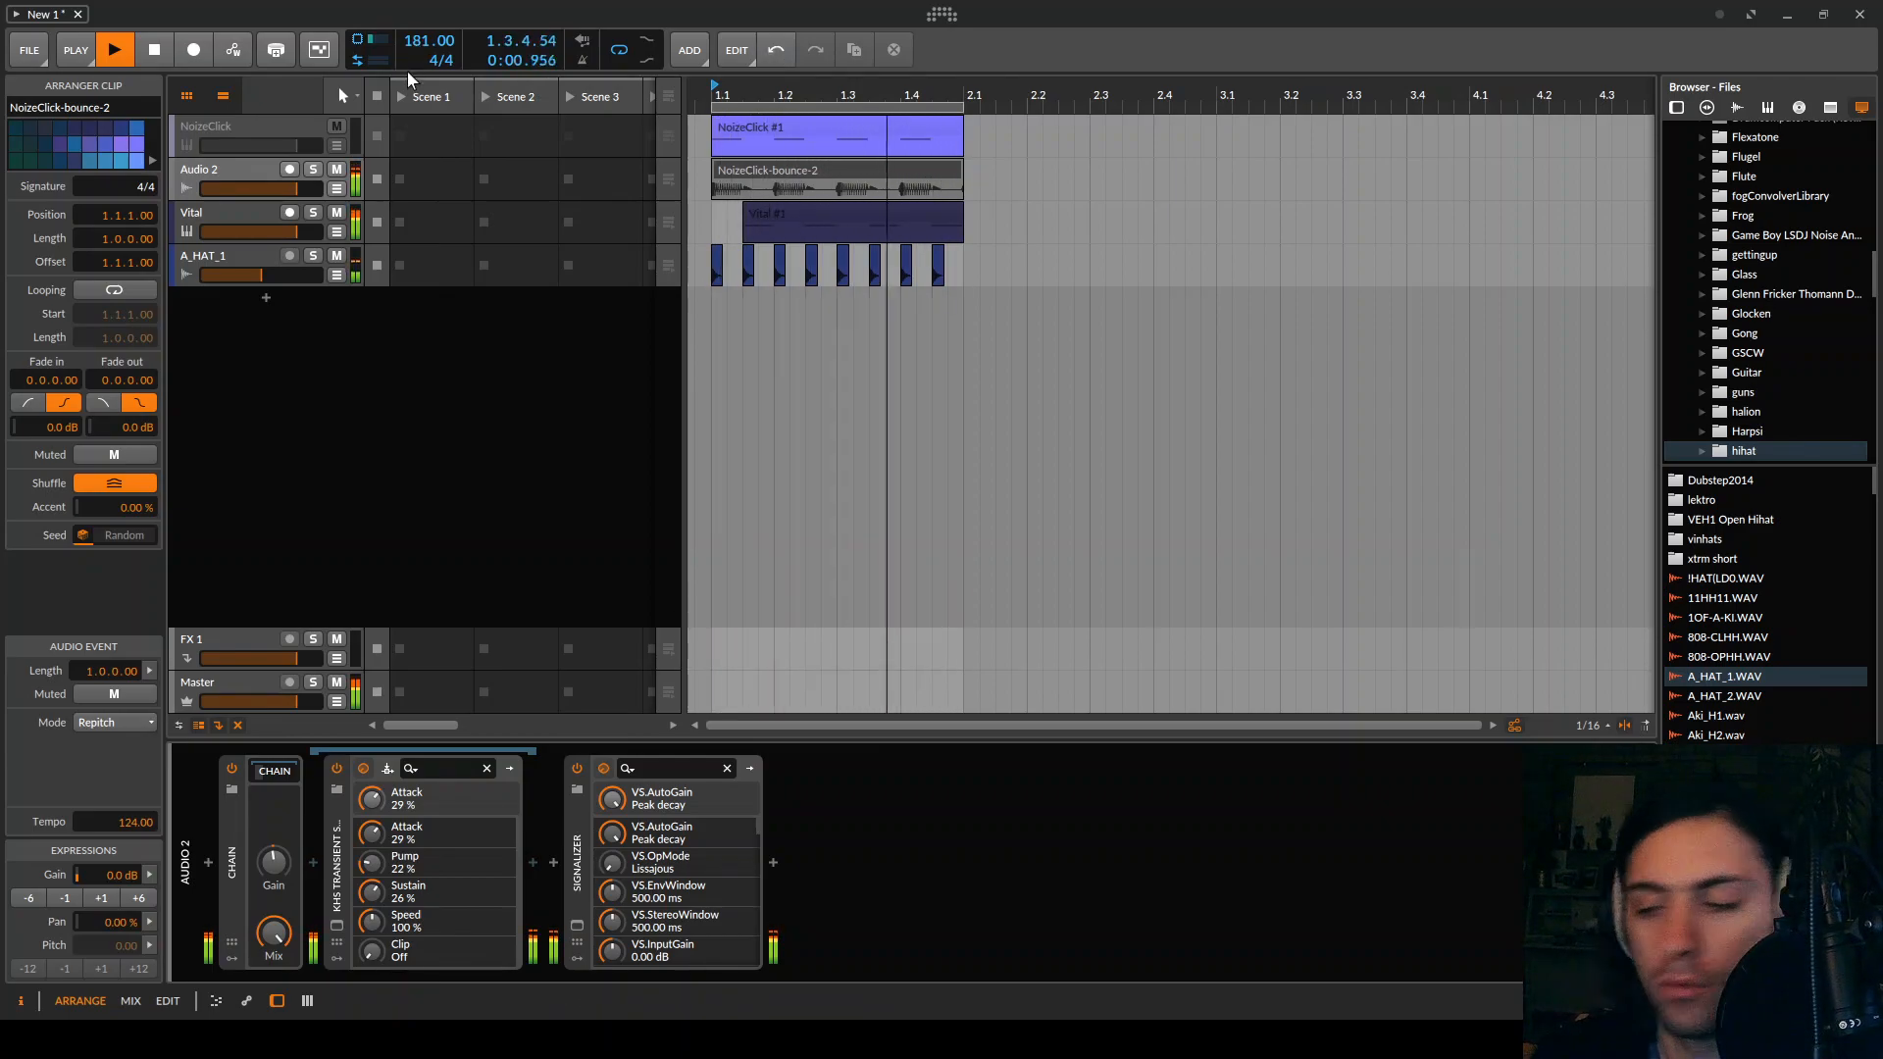
{"action": "left_click_drag", "start_coordinate": [393, 51], "coordinate": [416, 45]}
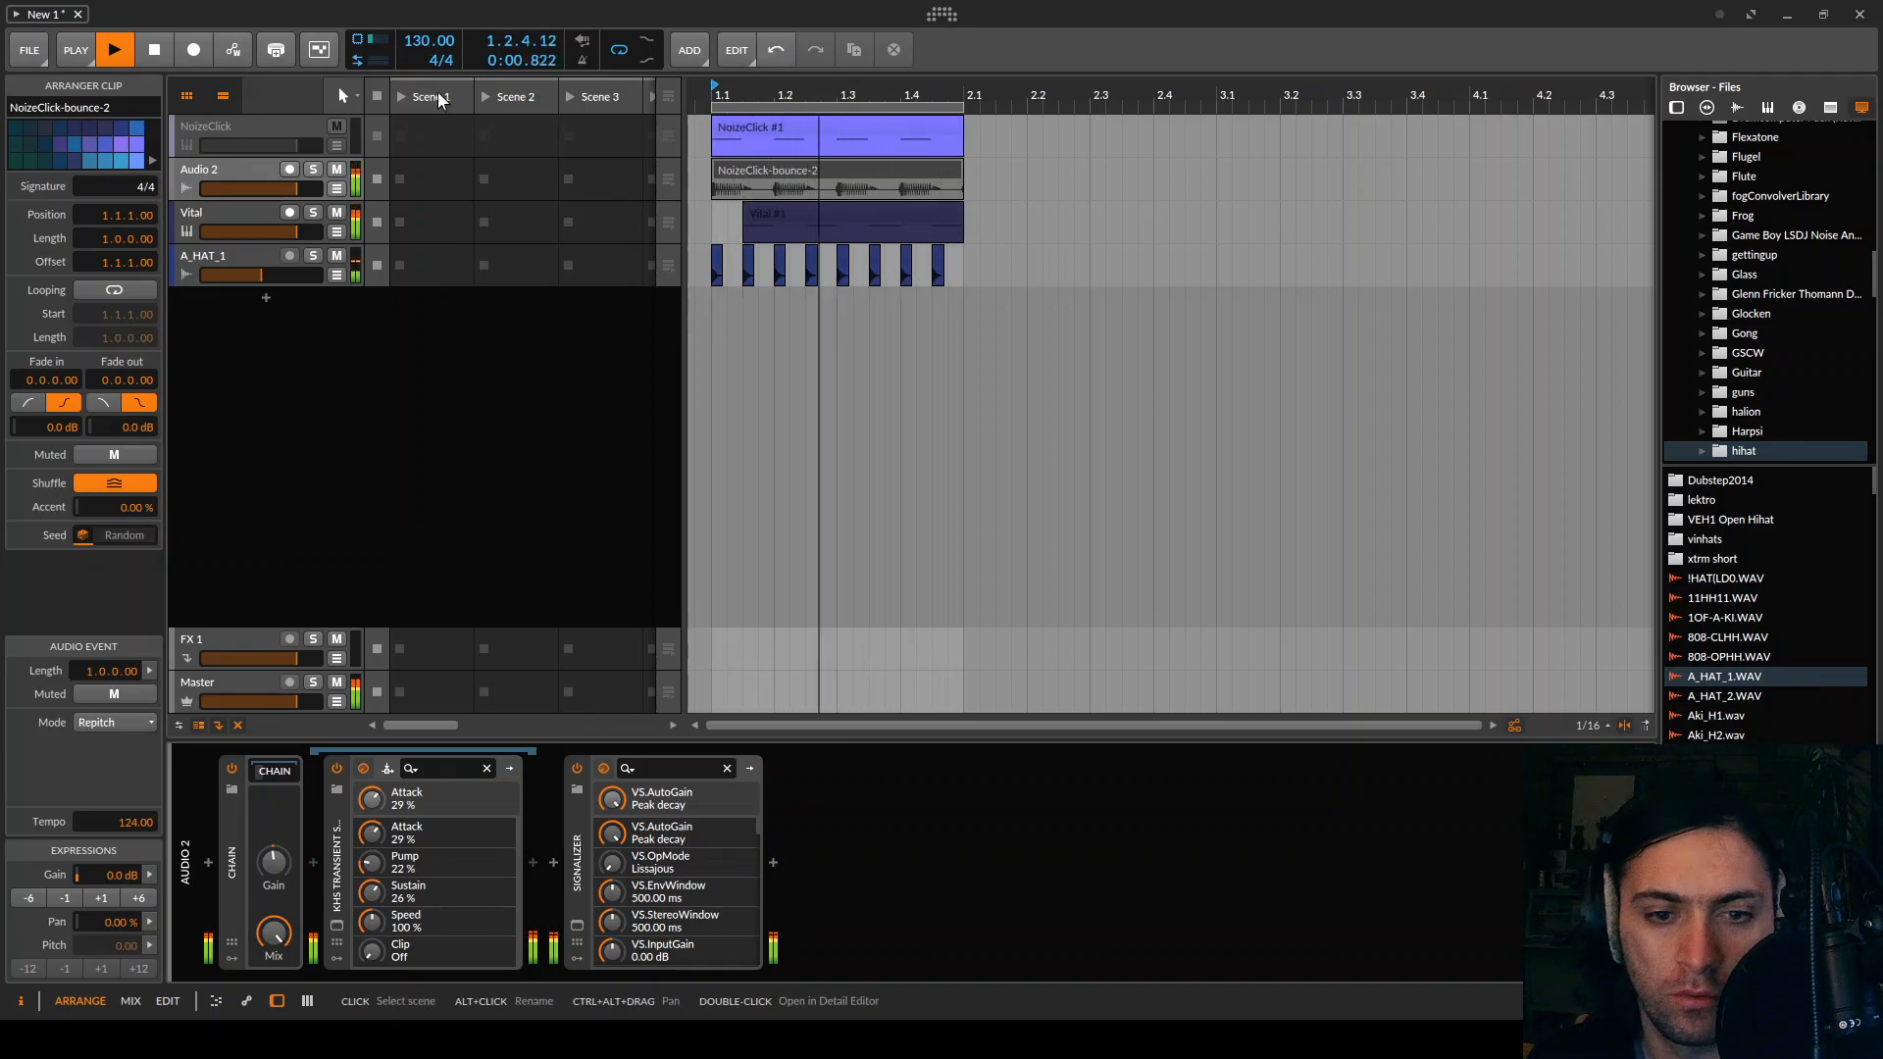
{"action": "key", "text": "space"}
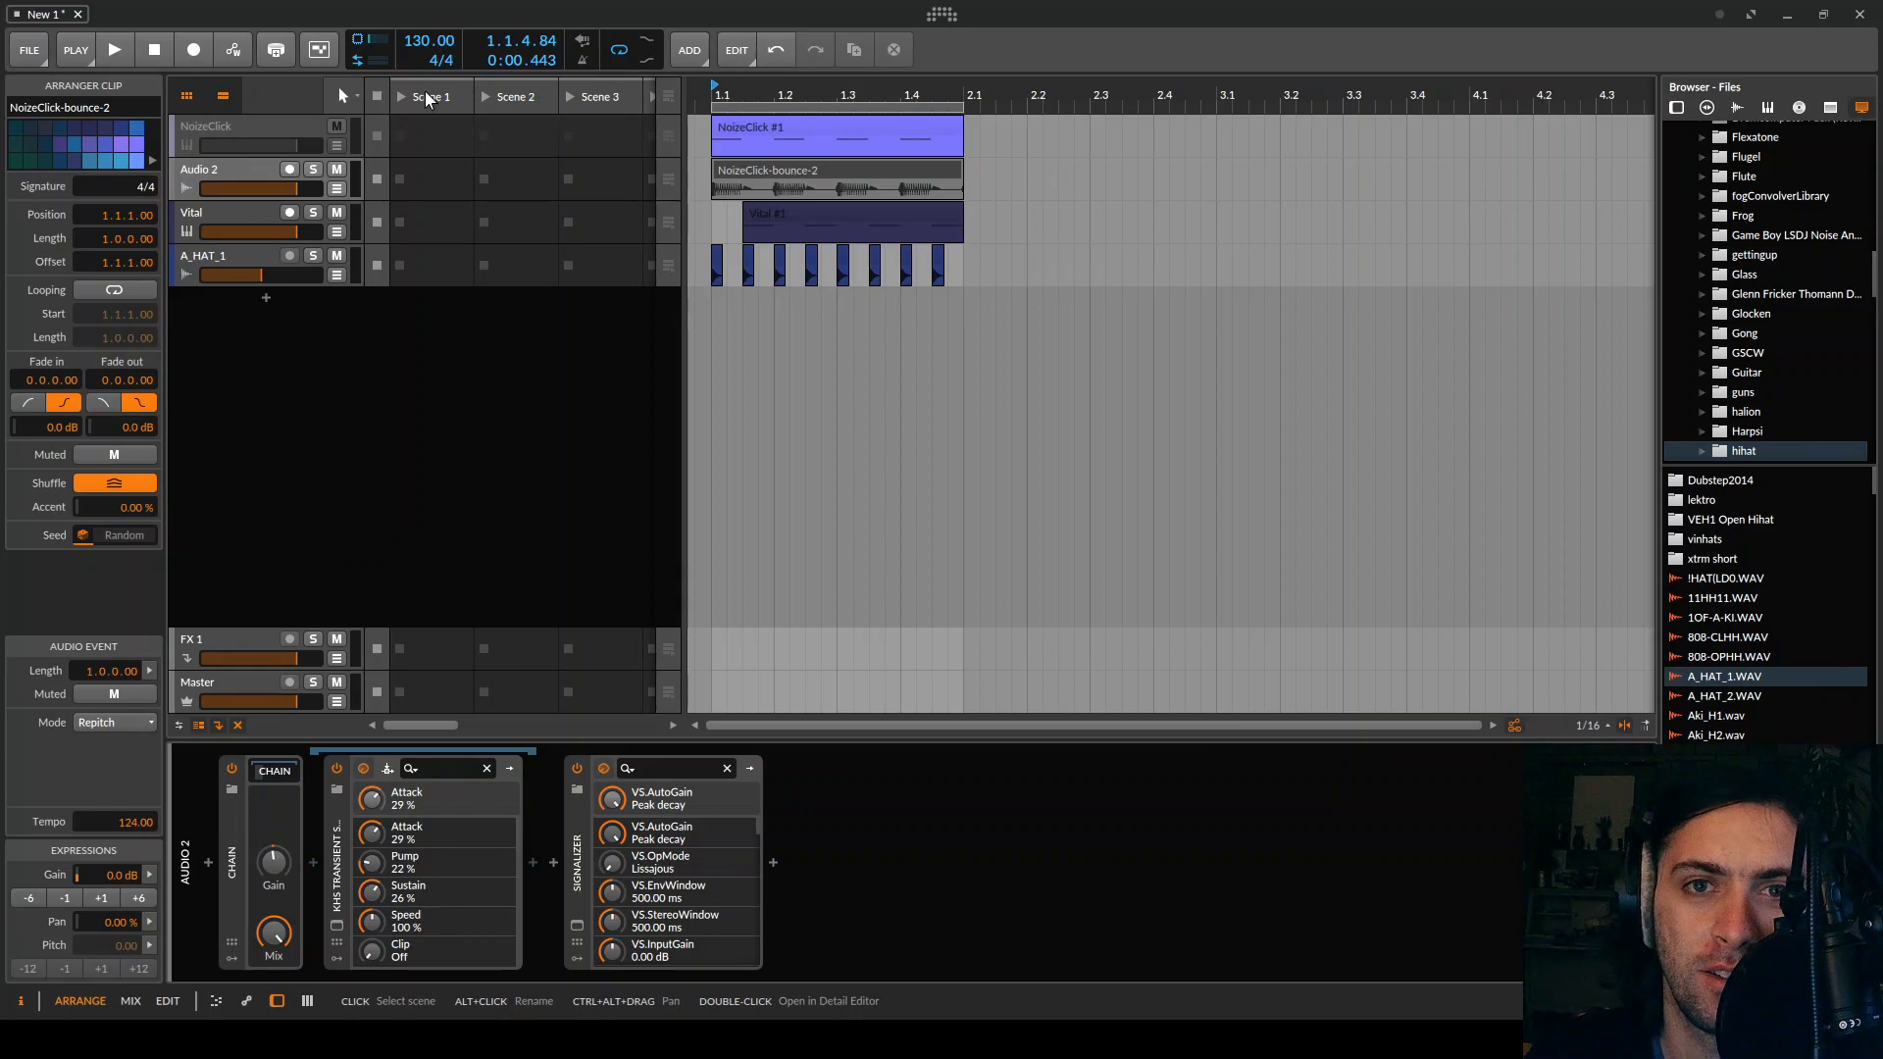
Try dropping the tempo to 39 BPM and restore it to 130 BPM
{"action": "mouse_move", "coordinate": [408, 39]}
{"action": "left_mouse_down"}
{"action": "mouse_move", "coordinate": [408, 15]}
{"action": "mouse_move", "coordinate": [417, 68]}
{"action": "mouse_move", "coordinate": [417, 46]}
{"action": "left_mouse_up"}
{"action": "double_click", "coordinate": [416, 41]}
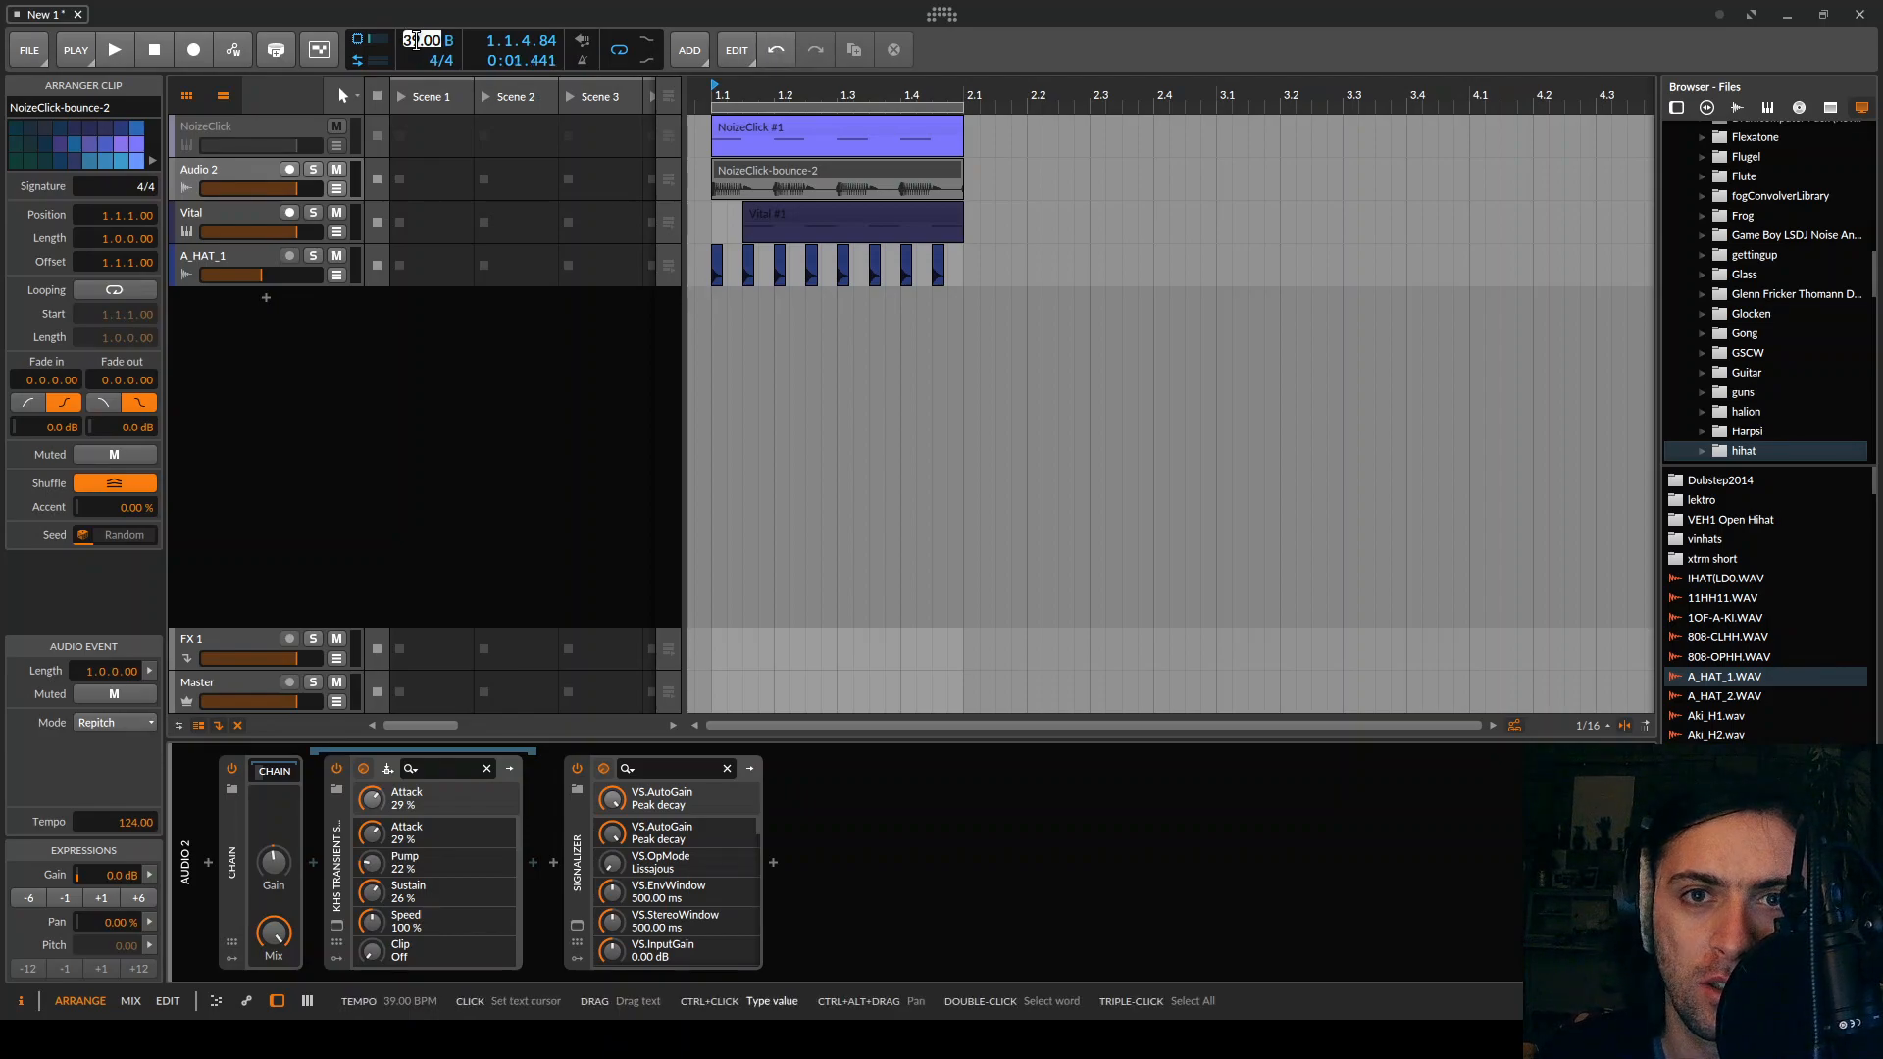
{"action": "type", "text": "130"}
{"action": "key", "text": "Return"}
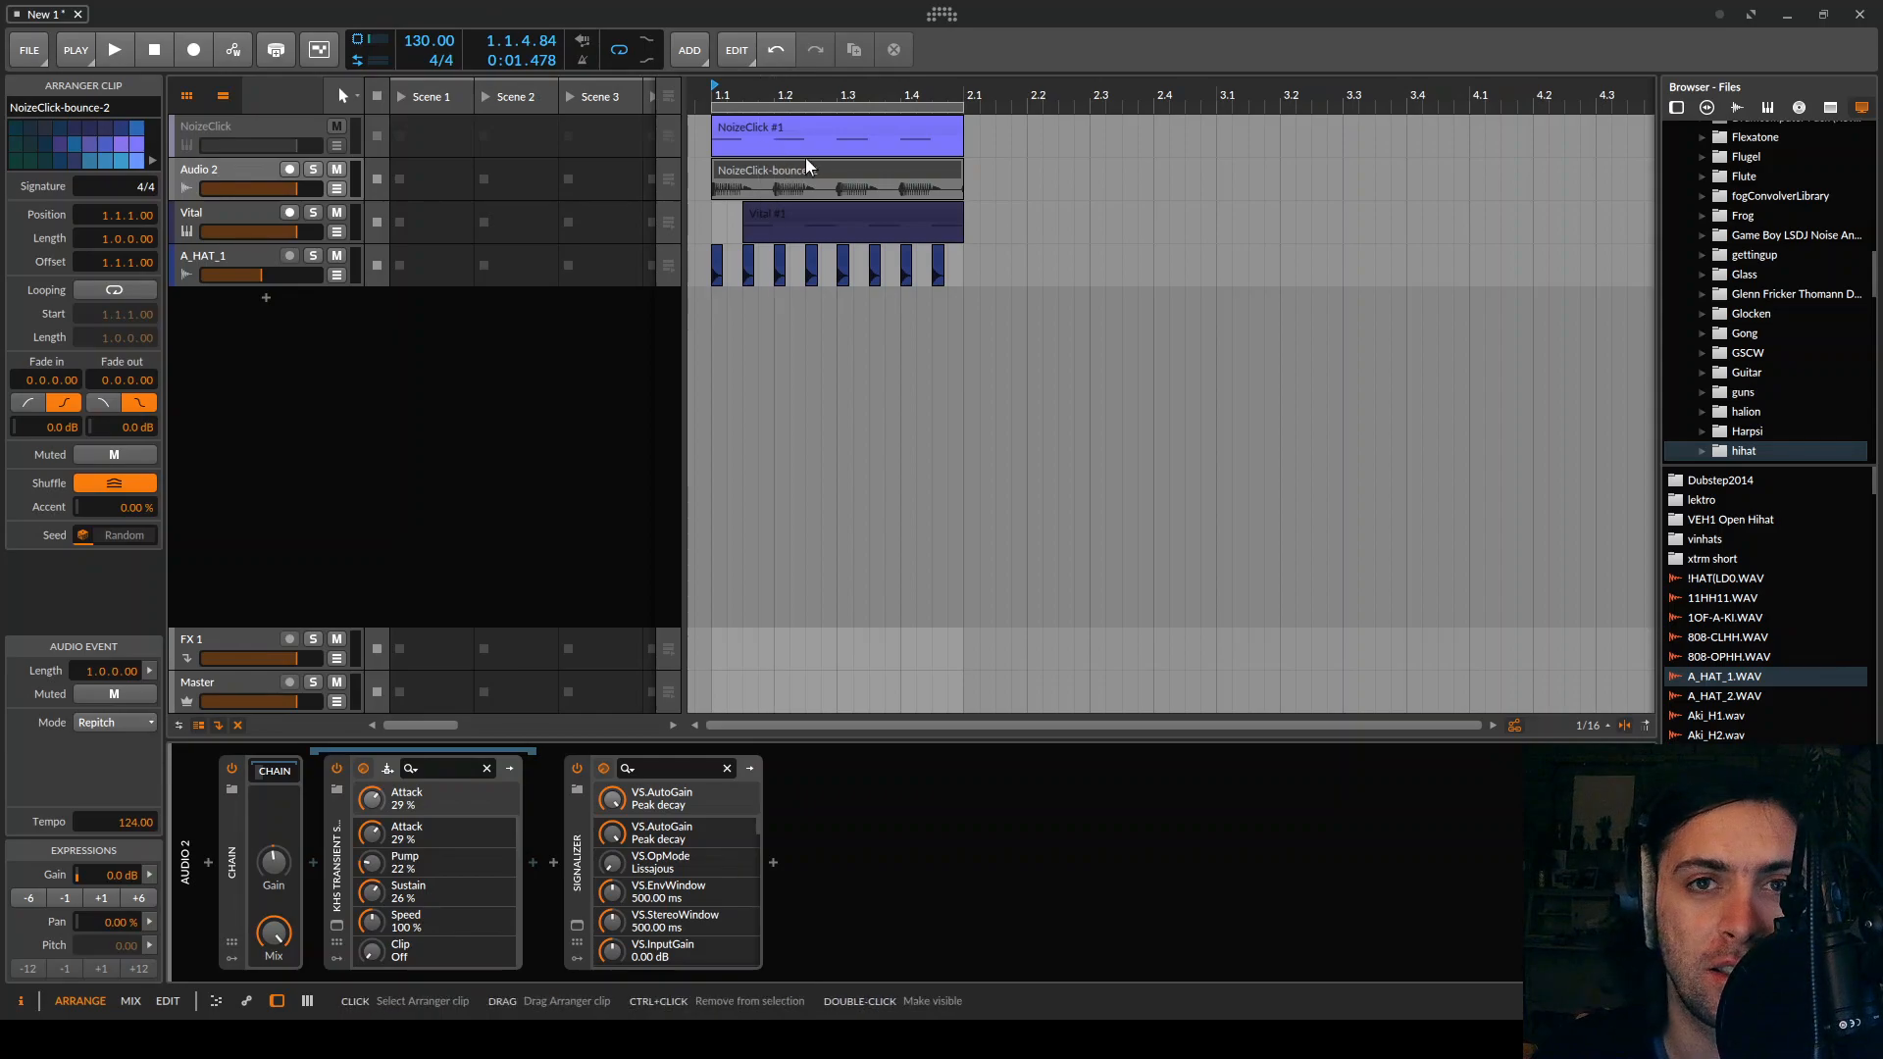
{"action": "key", "text": "ctrl+s"}
{"action": "left_click", "coordinate": [987, 581]}
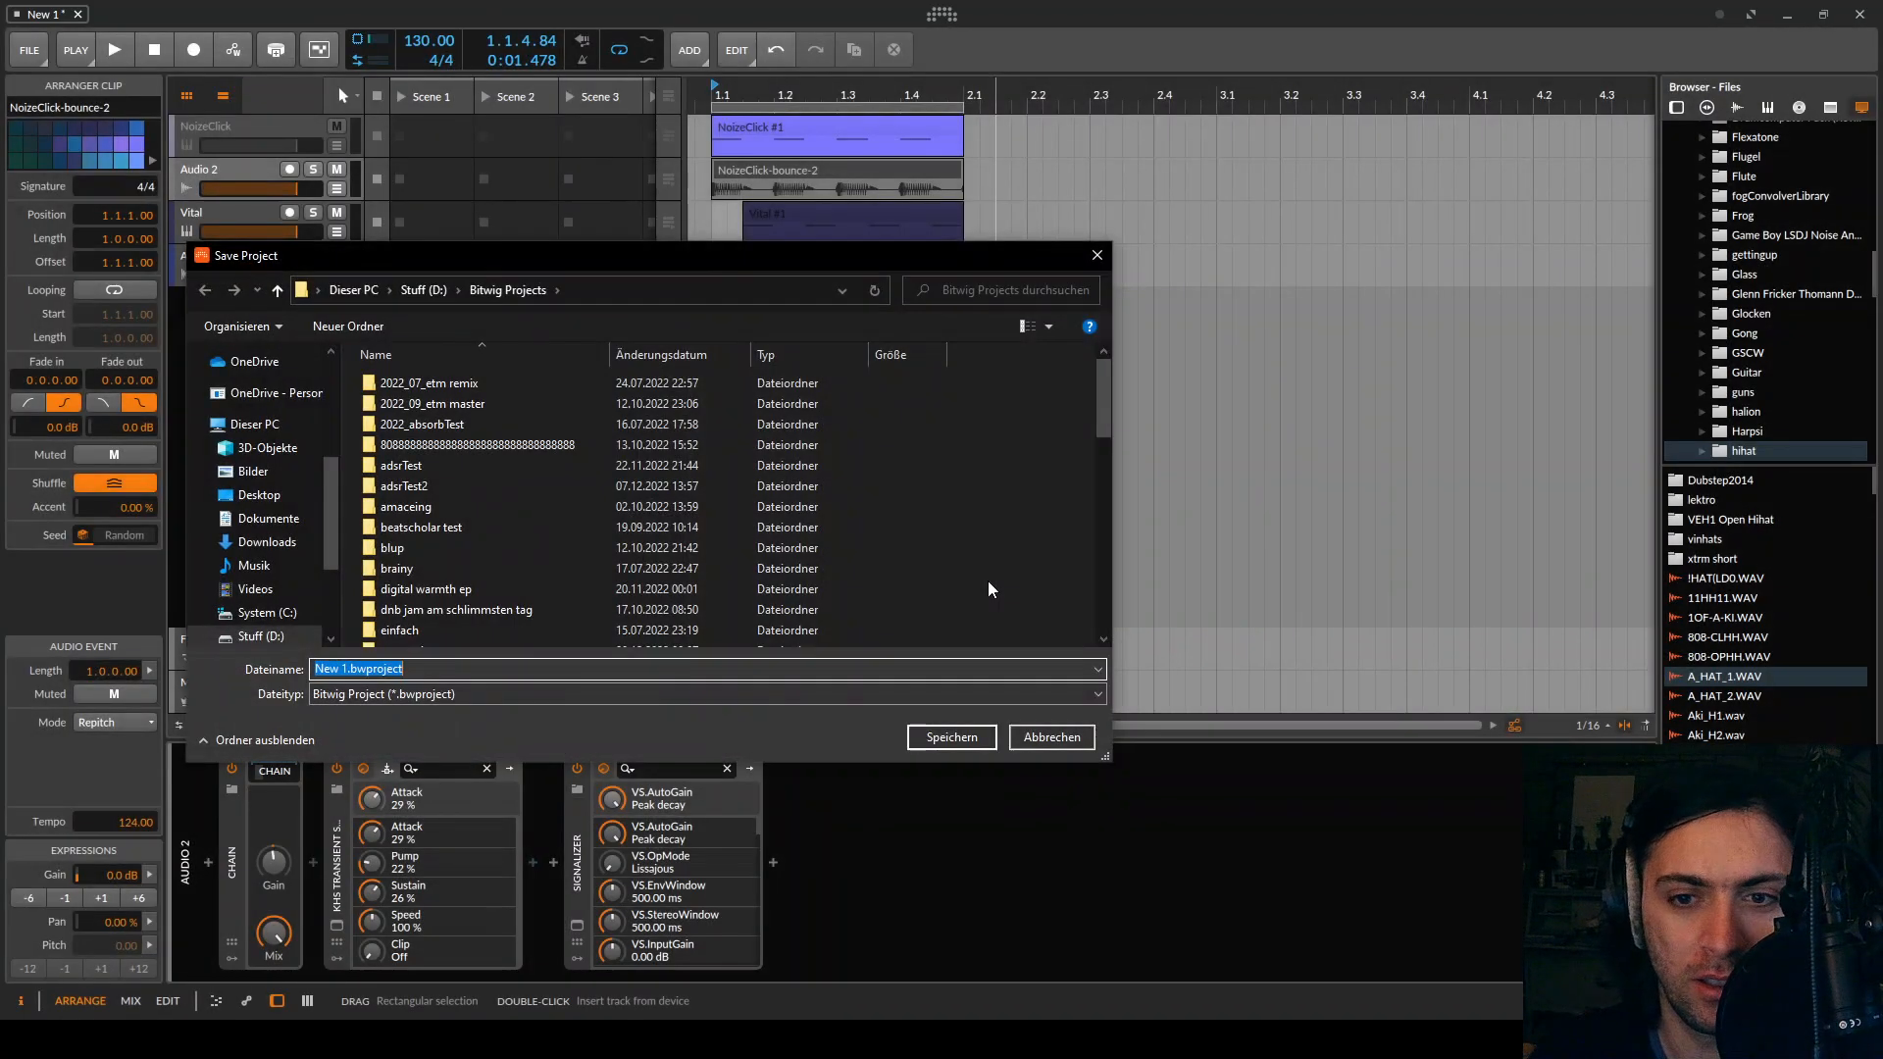
{"action": "left_click", "coordinate": [1046, 736]}
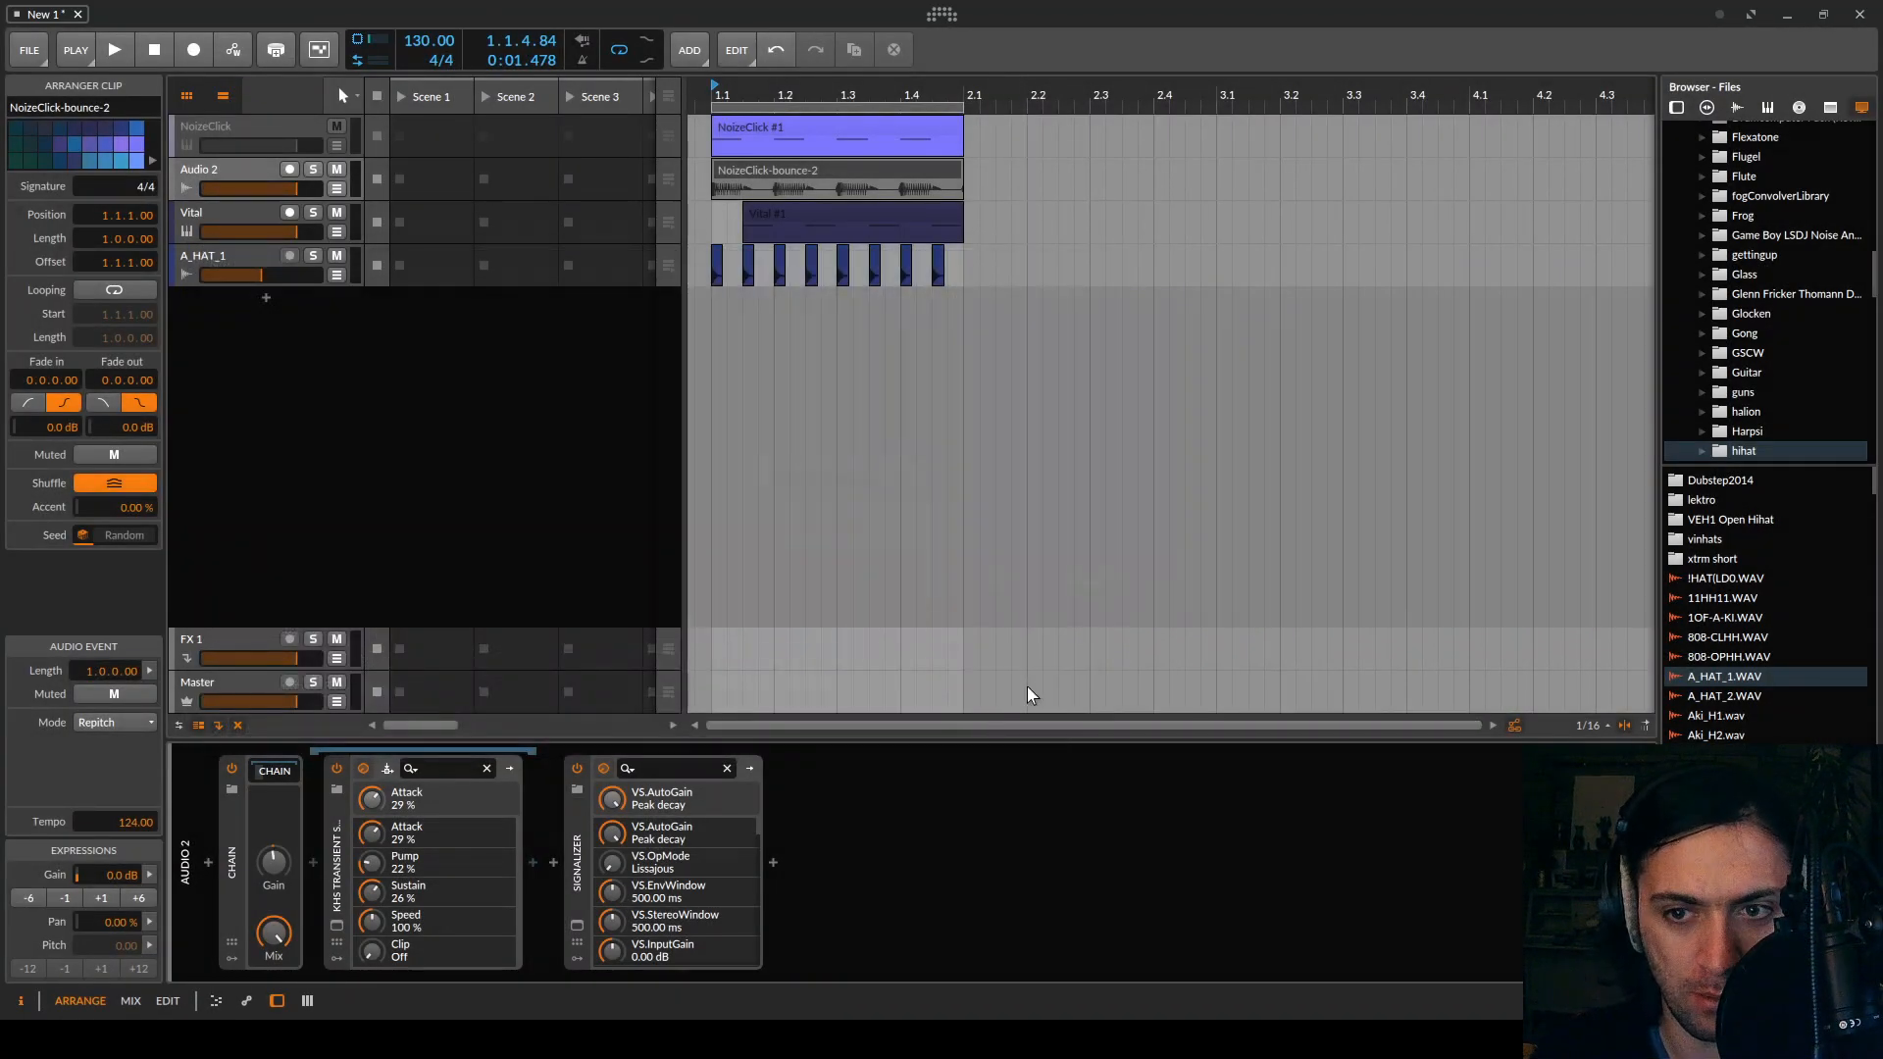
Save the project as "nasty kick" in the Bitwig Projects folder
{"action": "key", "text": "ctrl+s"}
{"action": "left_click", "coordinate": [969, 583]}
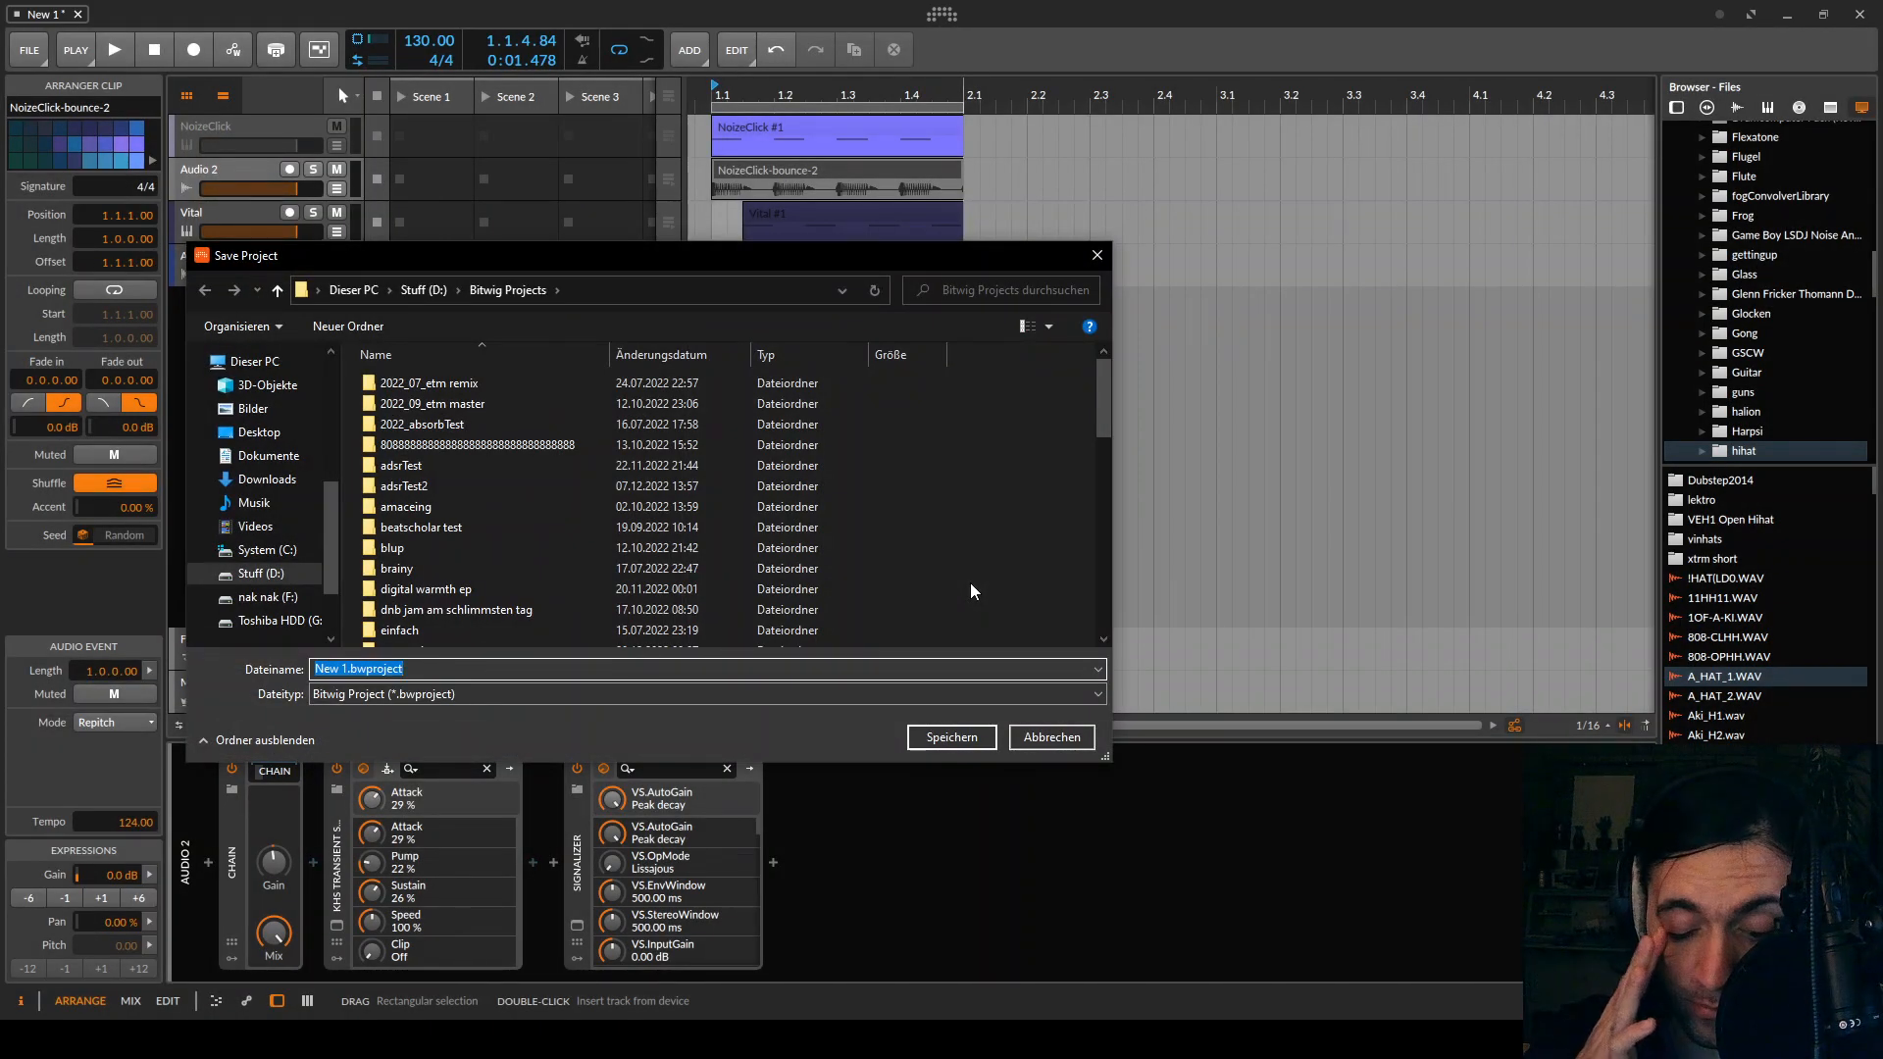
{"action": "type", "text": "na"}
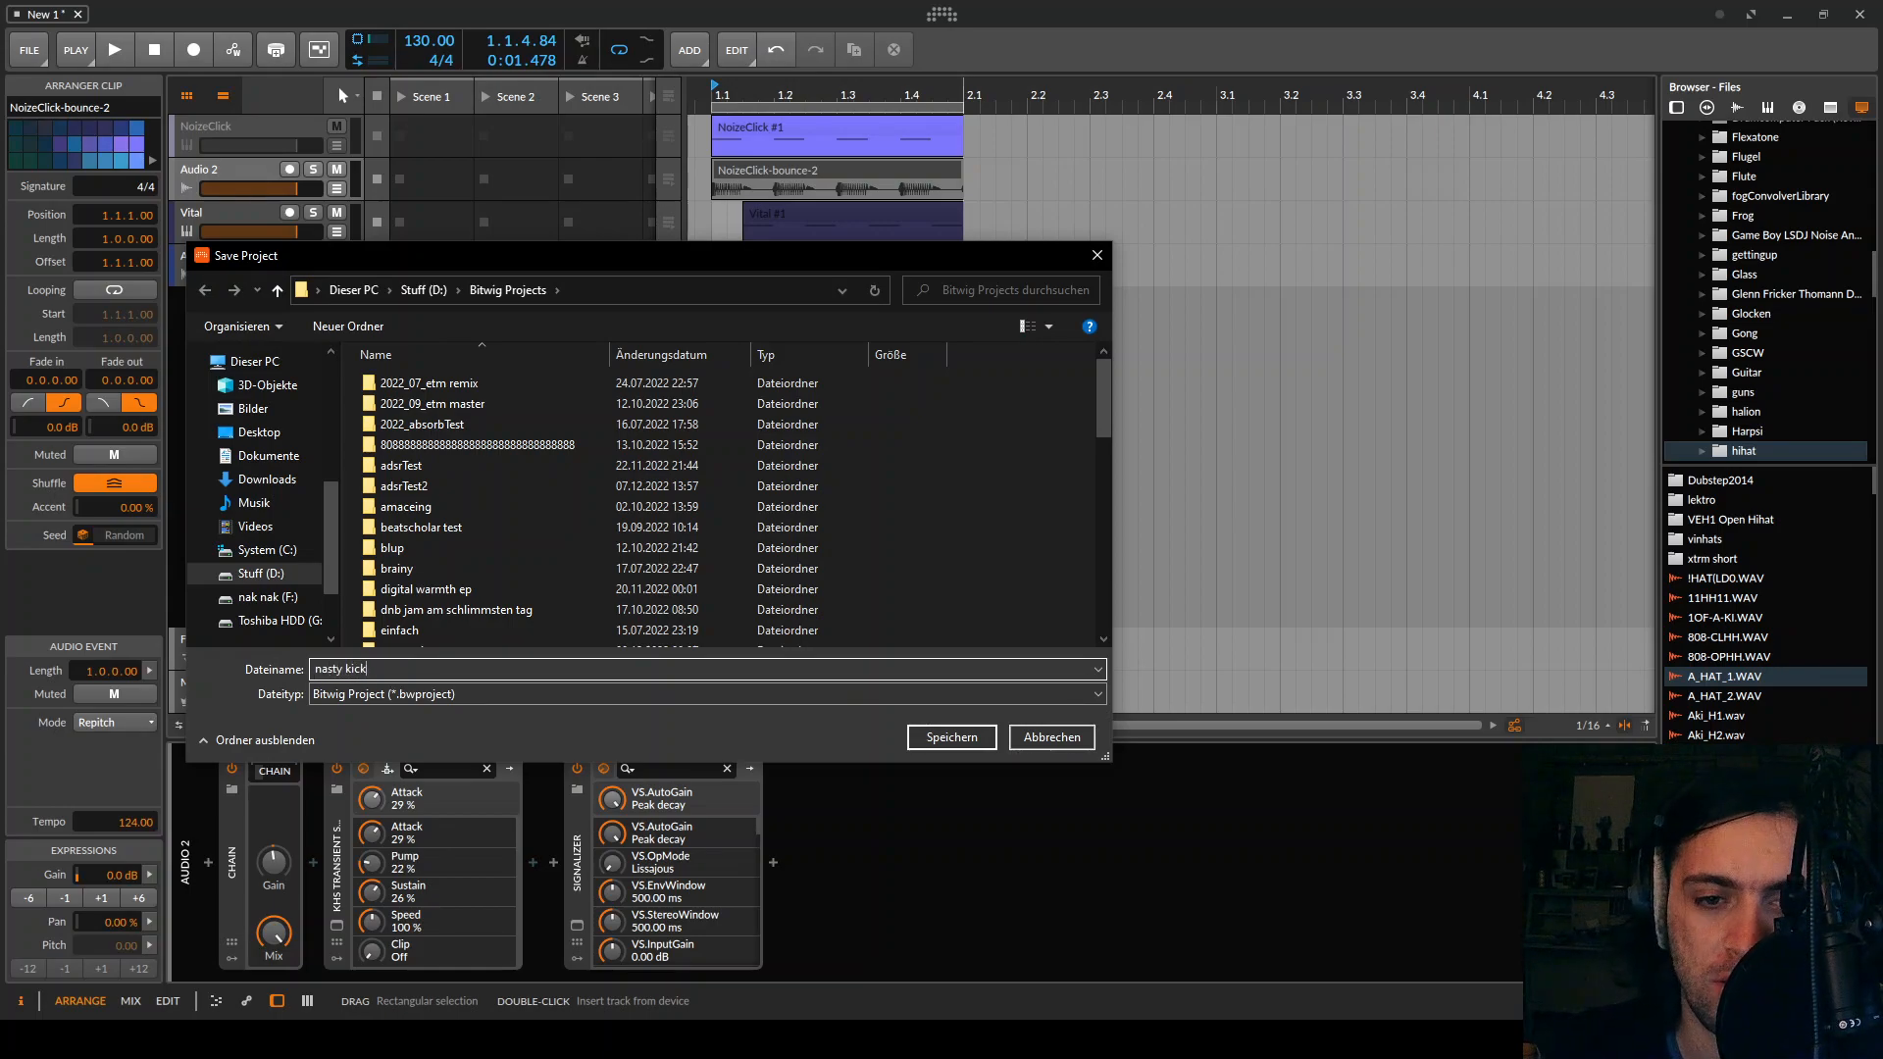
{"action": "type", "text": "sty kick"}
{"action": "key", "text": "Return"}
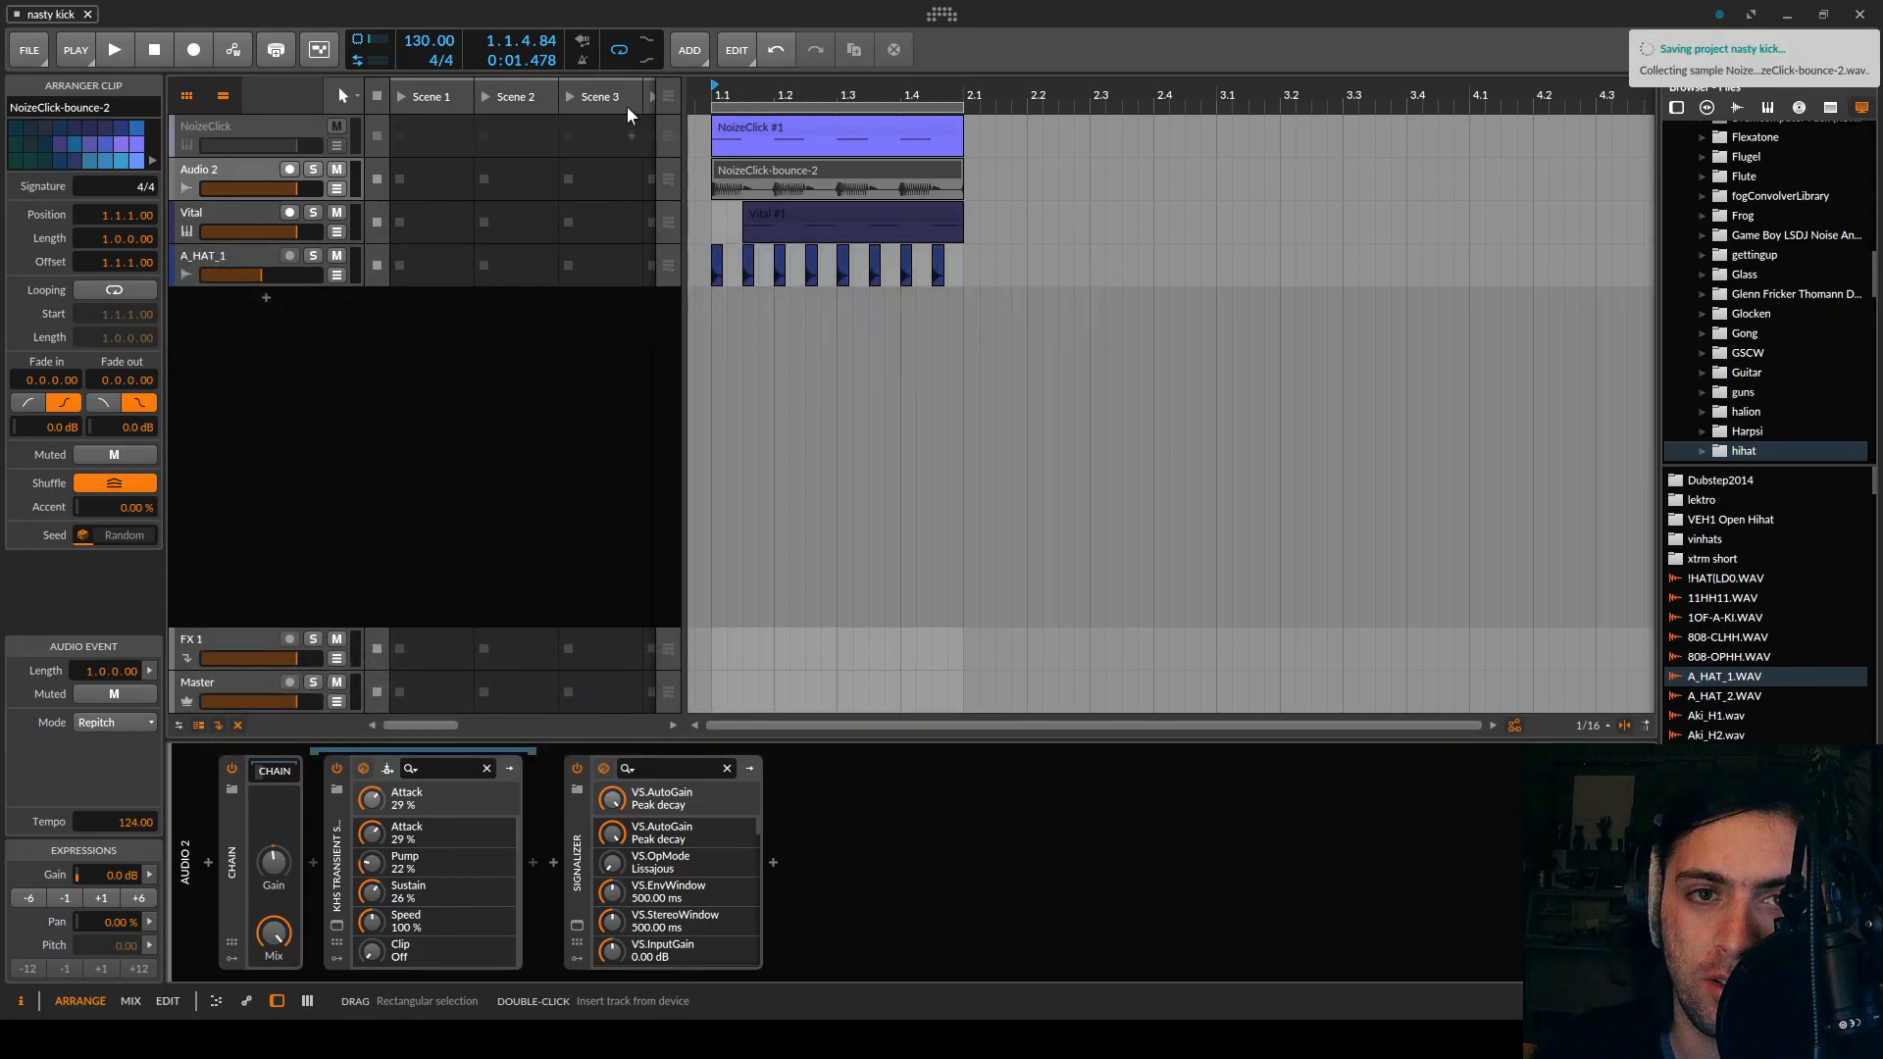
Reactivate the NoizeClick instrument track and open the NoizeClick plug-in window
{"action": "left_click", "coordinate": [250, 127]}
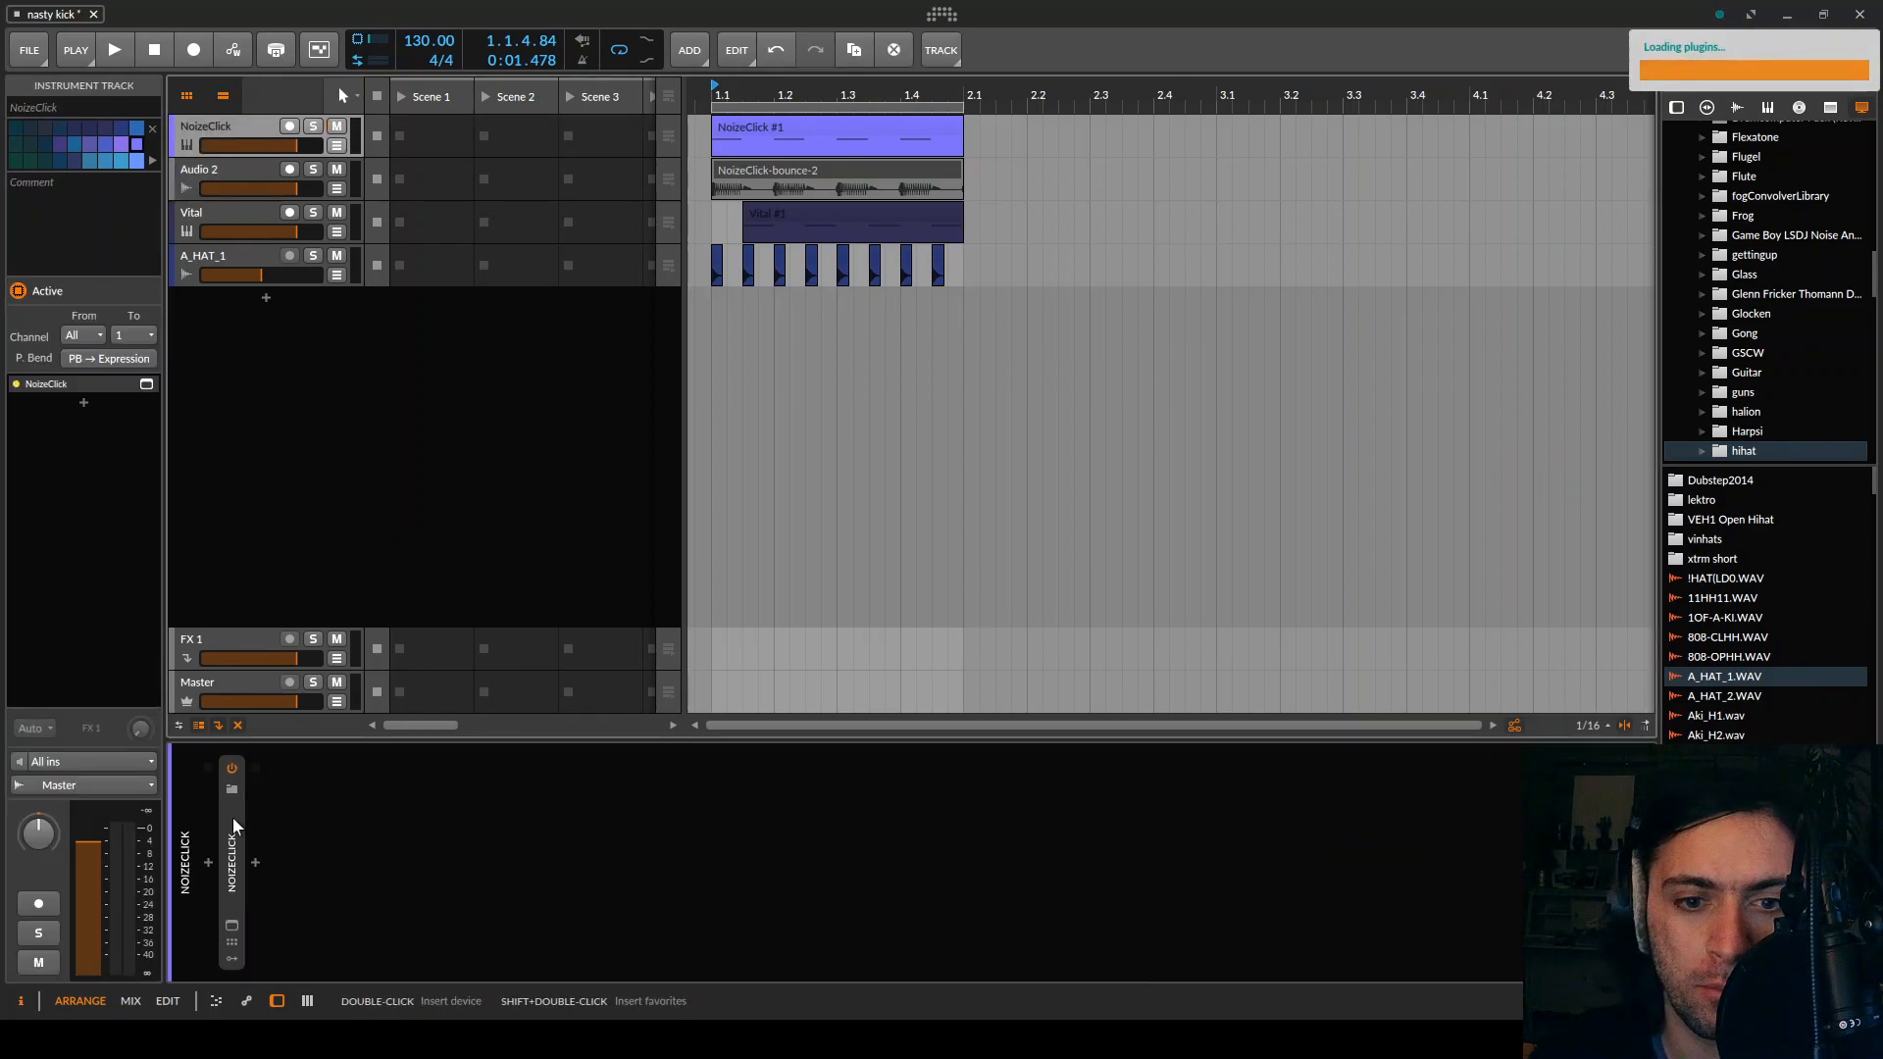
{"action": "left_click", "coordinate": [232, 853]}
{"action": "left_click", "coordinate": [232, 927]}
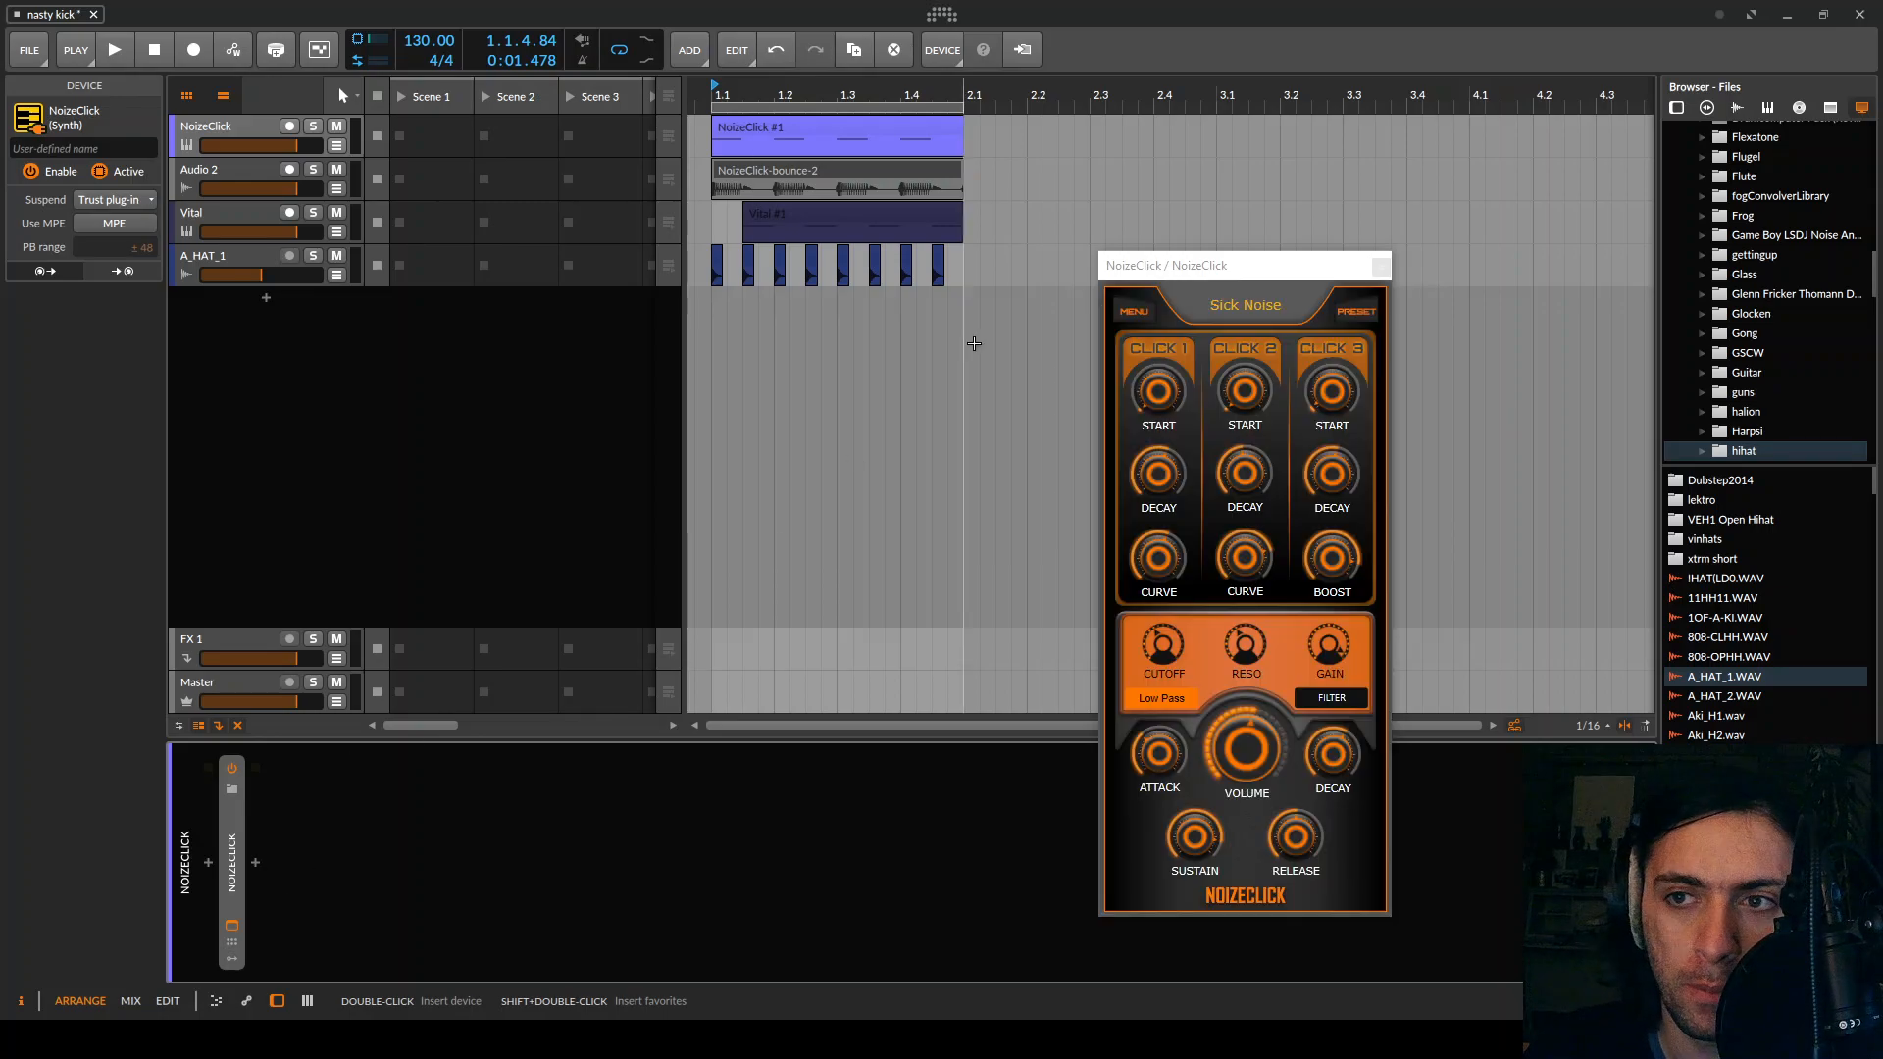
{"action": "left_click_drag", "start_coordinate": [1167, 267], "coordinate": [551, 90]}
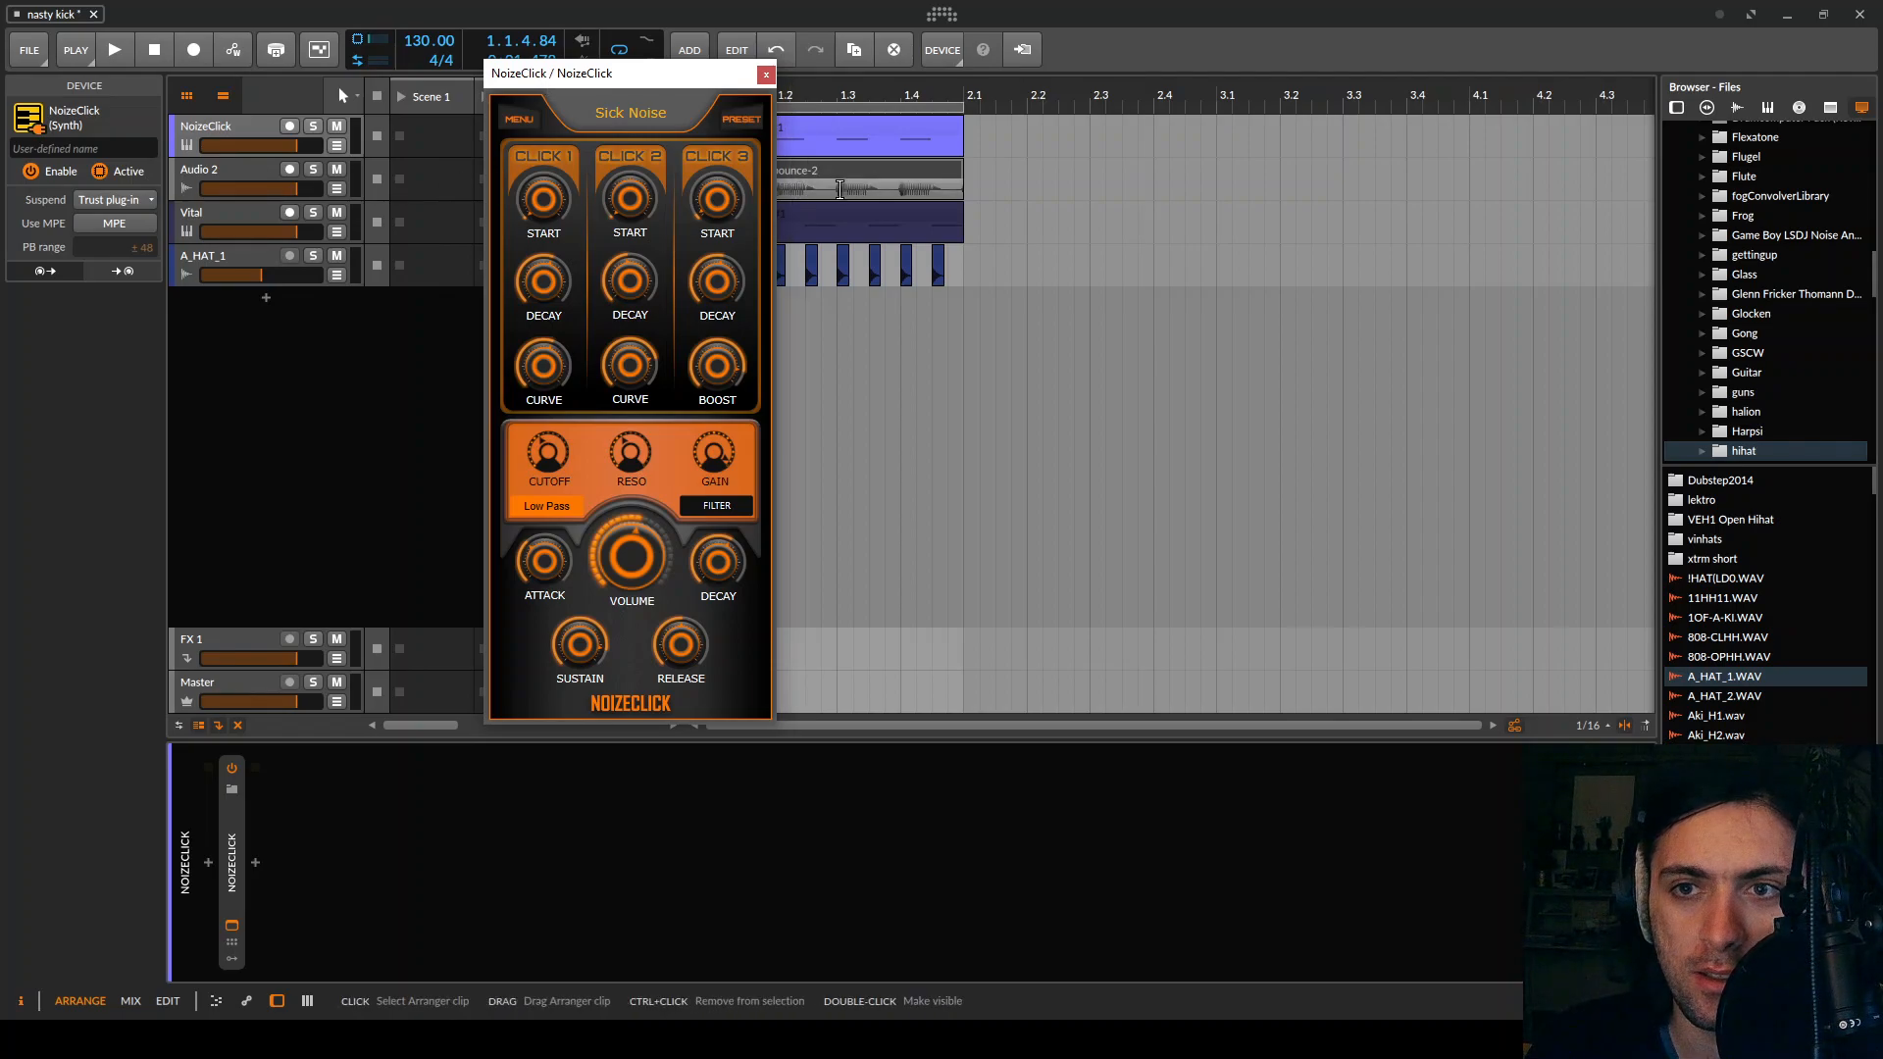
{"action": "left_click_drag", "start_coordinate": [628, 71], "coordinate": [995, 358]}
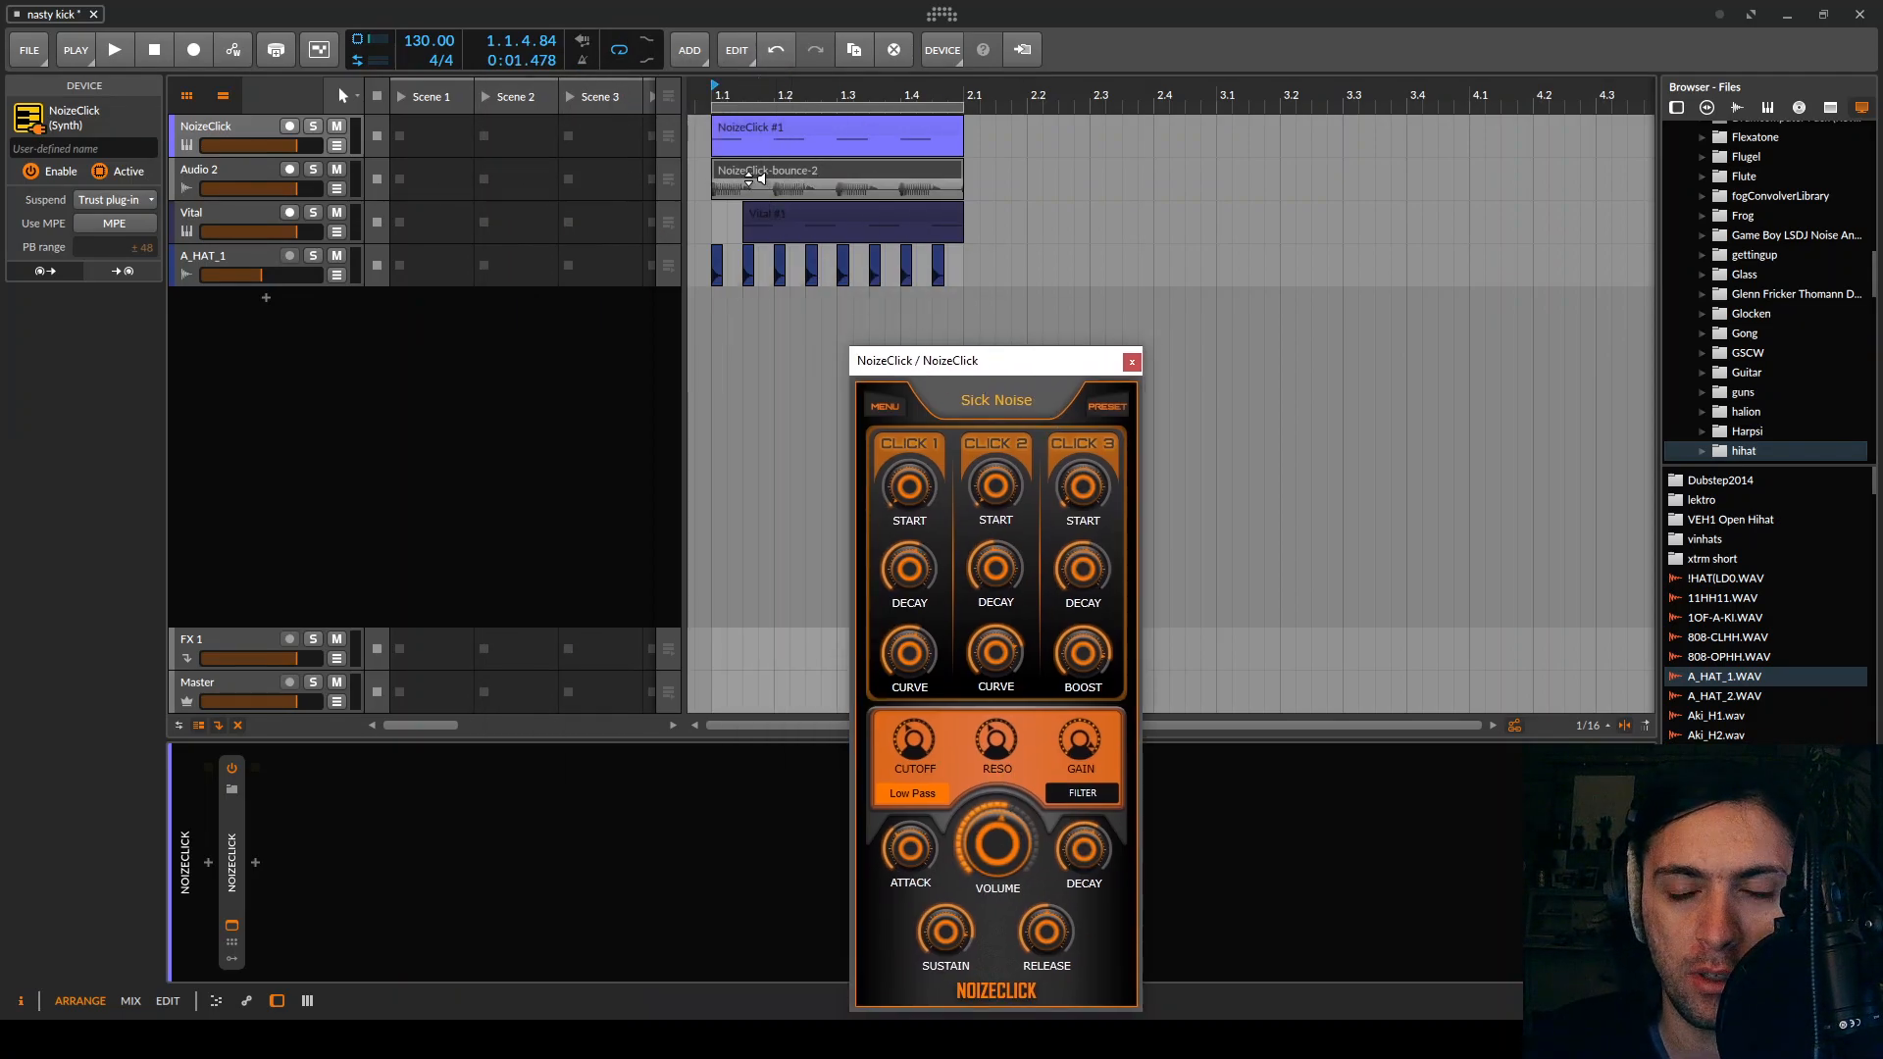
{"action": "scroll", "coordinate": [714, 169], "scroll_direction": "up", "scroll_amount": 5}
{"action": "scroll", "coordinate": [710, 170], "scroll_direction": "down", "scroll_amount": 5}
{"action": "left_click_drag", "start_coordinate": [1036, 371], "coordinate": [832, 111]}
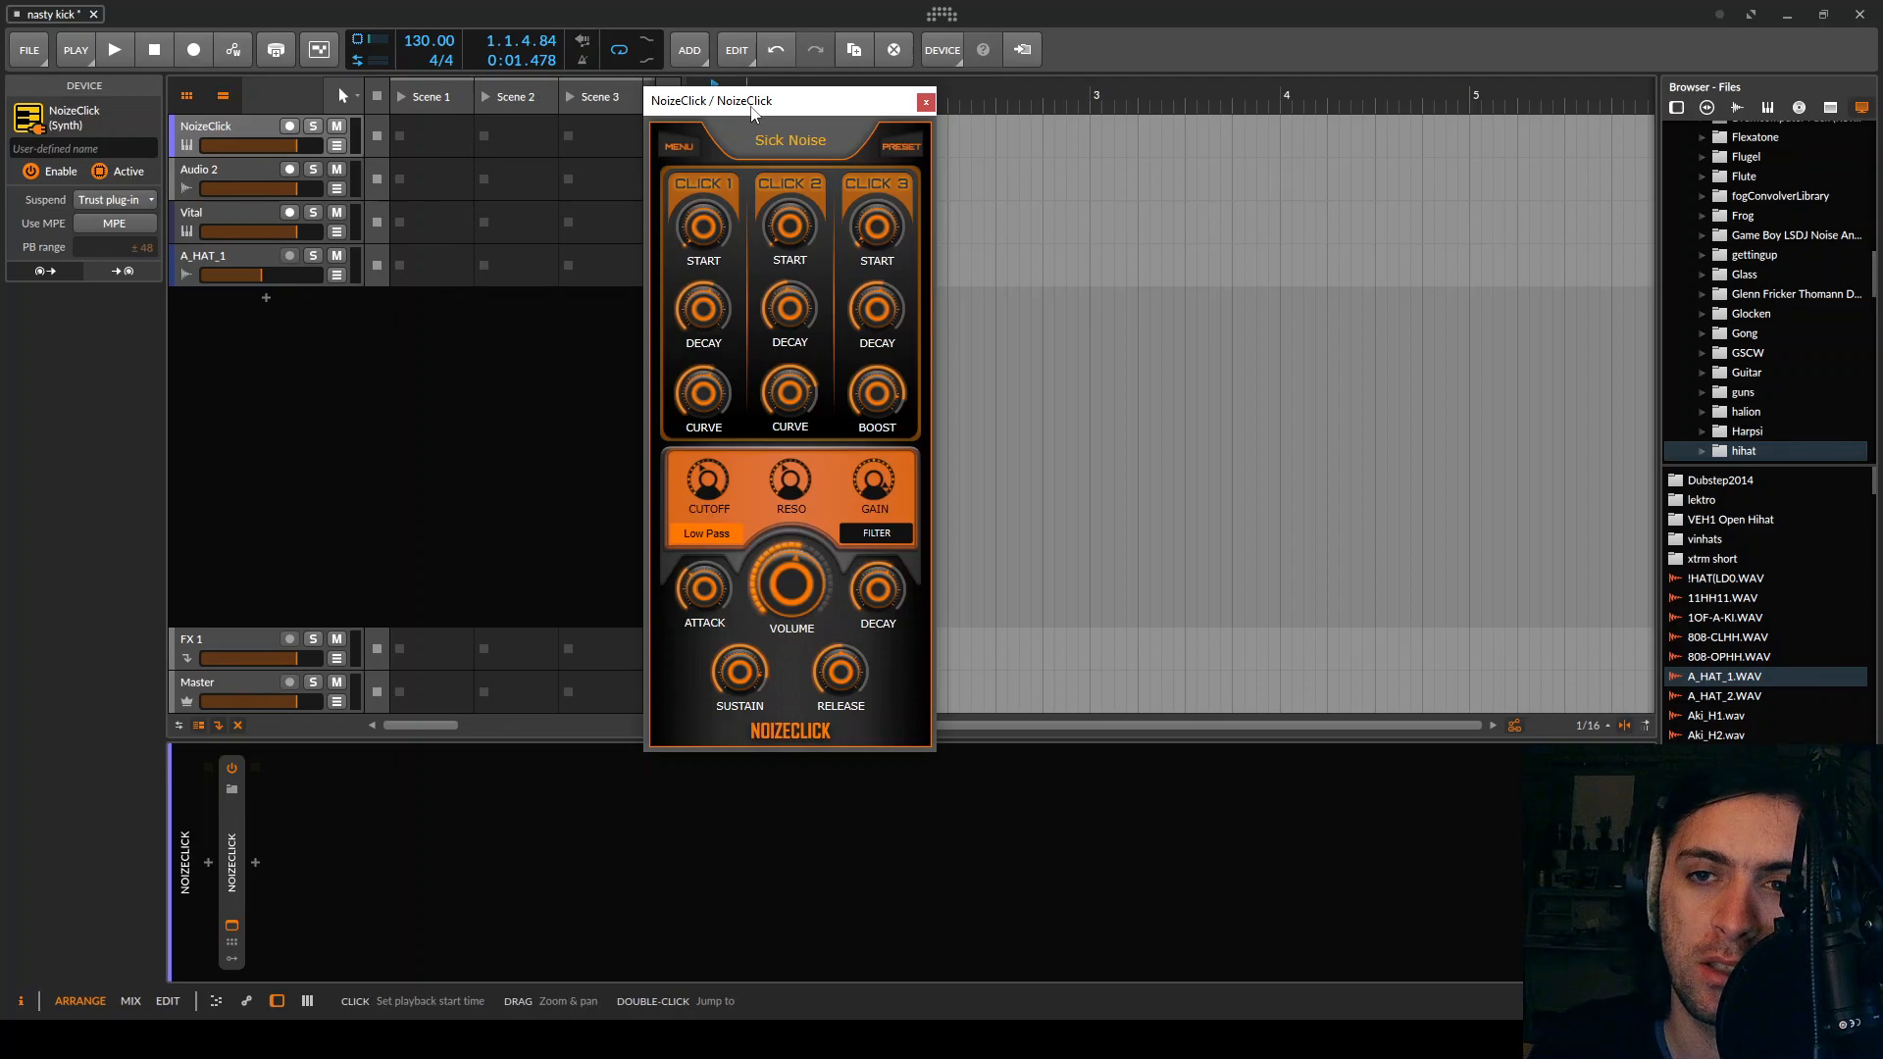
{"action": "left_click_drag", "start_coordinate": [752, 111], "coordinate": [865, 157]}
{"action": "left_click_drag", "start_coordinate": [1034, 143], "coordinate": [1024, 143]}
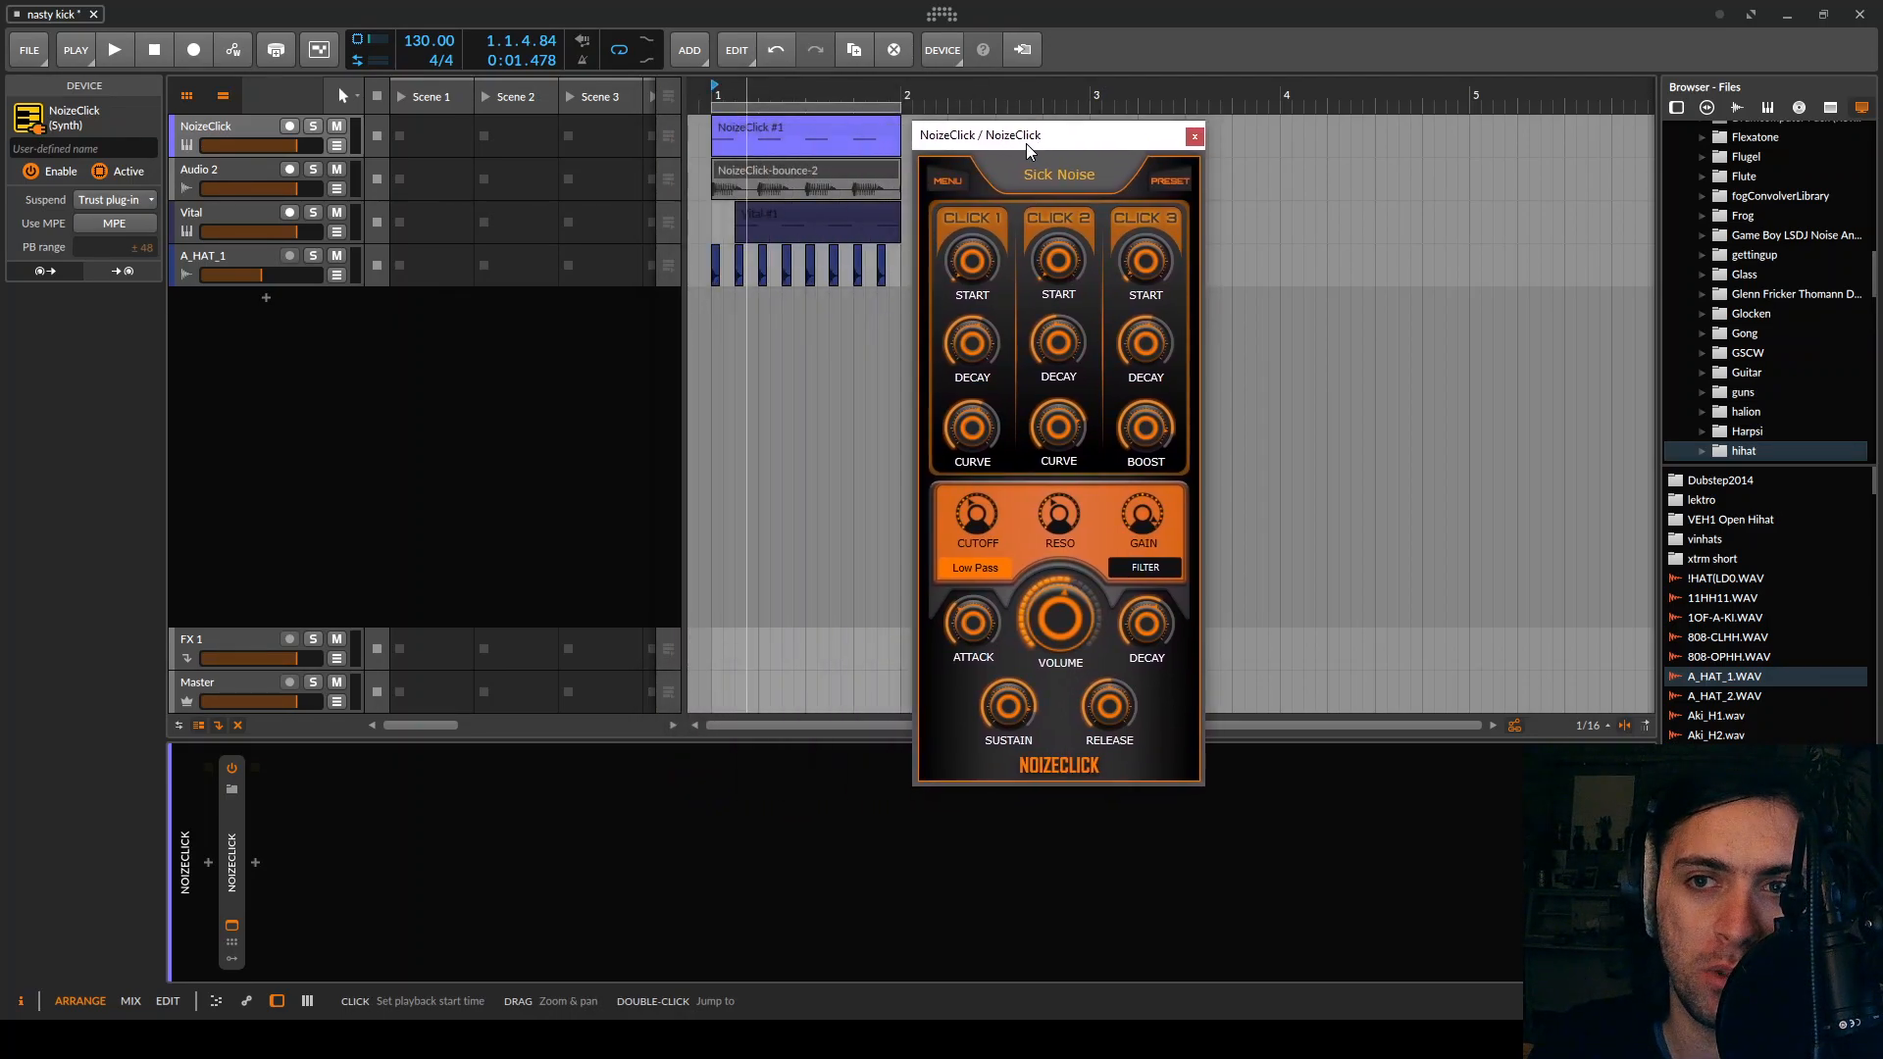